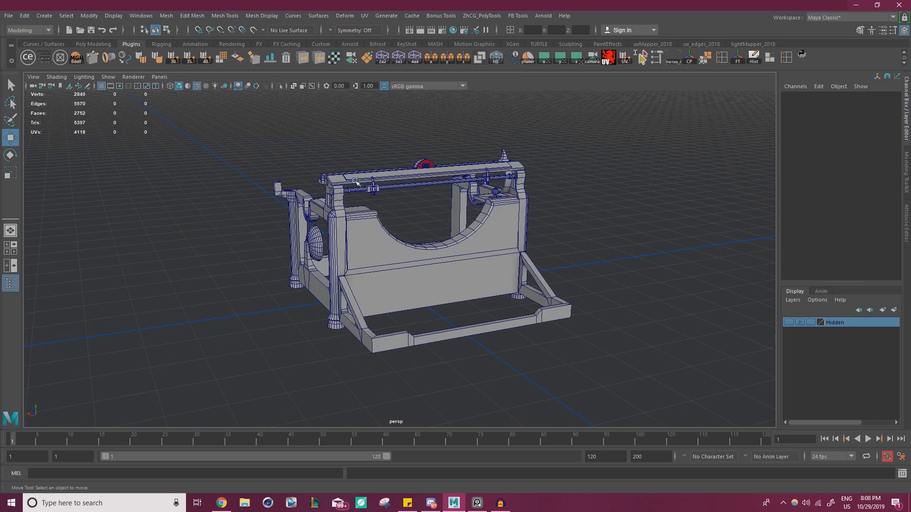
Examine the typewriter frame, its arched front plate and the upper carriage rail from the front and side.
{"action": "right_click_drag", "start_coordinate": [396, 203], "coordinate": [422, 224], "text": "alt"}
{"action": "middle_click_drag", "start_coordinate": [422, 223], "coordinate": [429, 228], "text": "alt"}
{"action": "left_click", "coordinate": [348, 235]}
{"action": "key", "text": "f"}
{"action": "left_click_drag", "start_coordinate": [537, 265], "coordinate": [470, 235], "text": "alt"}
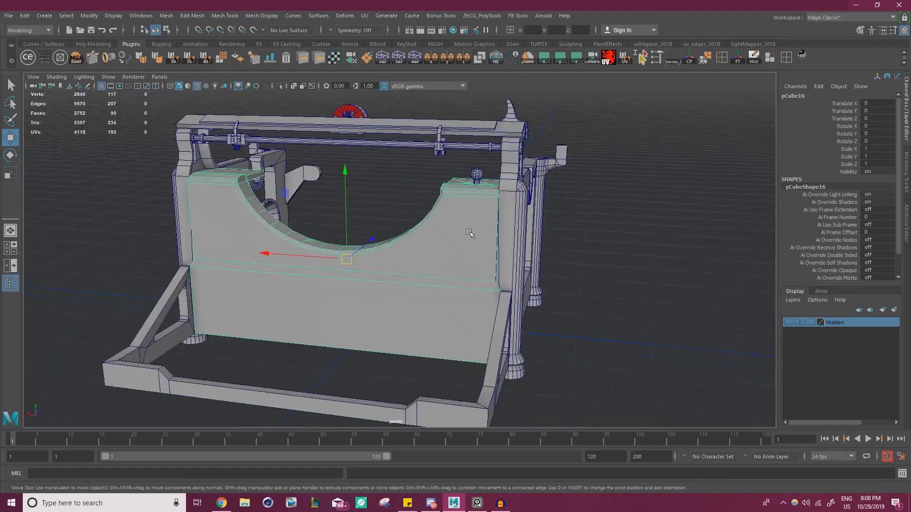
{"action": "middle_click_drag", "start_coordinate": [469, 235], "coordinate": [492, 258], "text": "alt"}
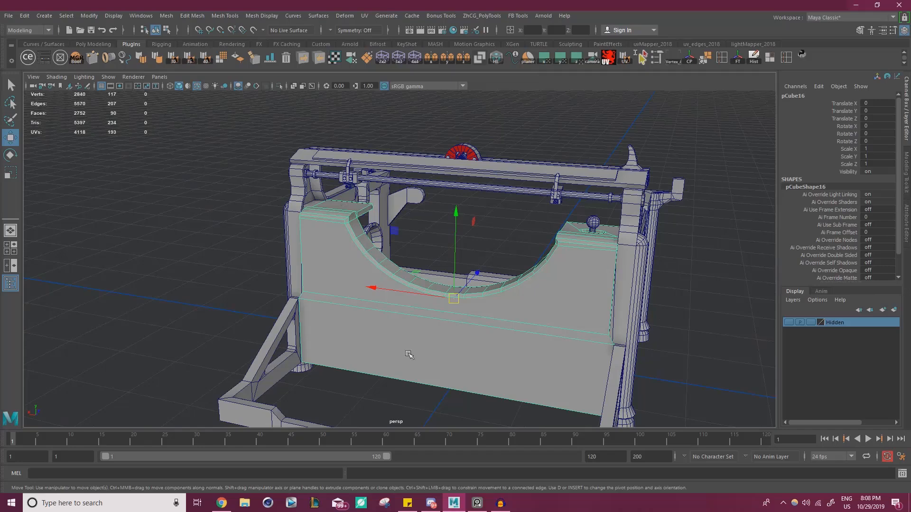
{"action": "left_click_drag", "start_coordinate": [578, 230], "coordinate": [429, 225], "text": "alt"}
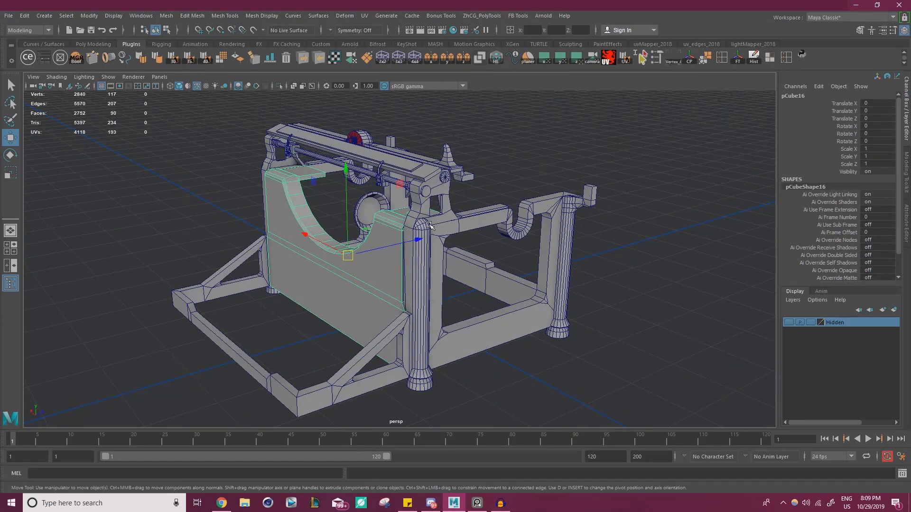
{"action": "left_click", "coordinate": [487, 171]}
{"action": "scroll", "coordinate": [476, 213], "scroll_direction": "down", "scroll_amount": 3}
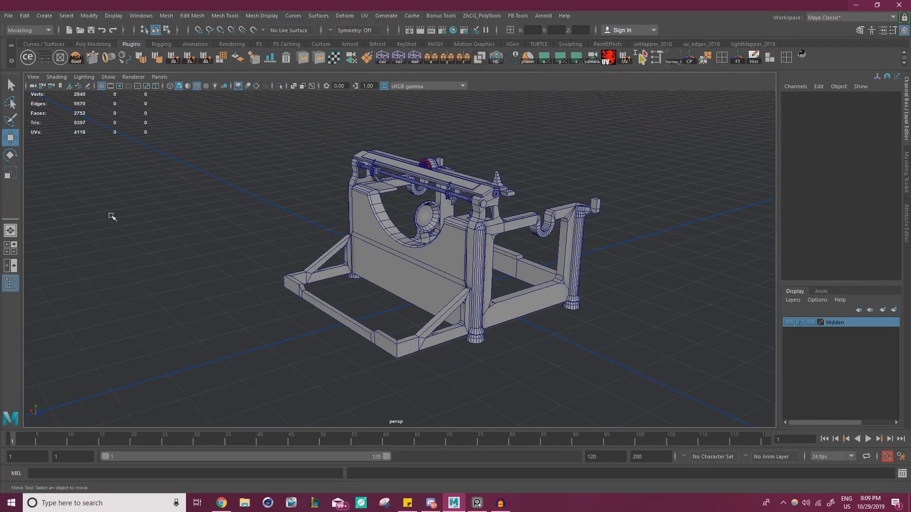
{"action": "left_click_drag", "start_coordinate": [410, 215], "coordinate": [384, 244], "text": "alt"}
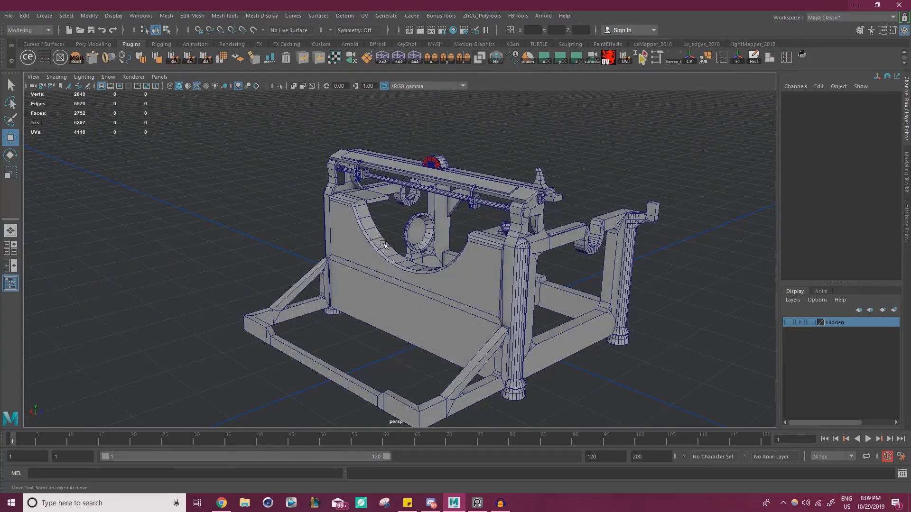
{"action": "right_click_drag", "start_coordinate": [466, 392], "coordinate": [412, 297], "text": "alt"}
{"action": "middle_click_drag", "start_coordinate": [413, 297], "coordinate": [384, 258], "text": "alt"}
{"action": "left_click_drag", "start_coordinate": [185, 381], "coordinate": [610, 126]}
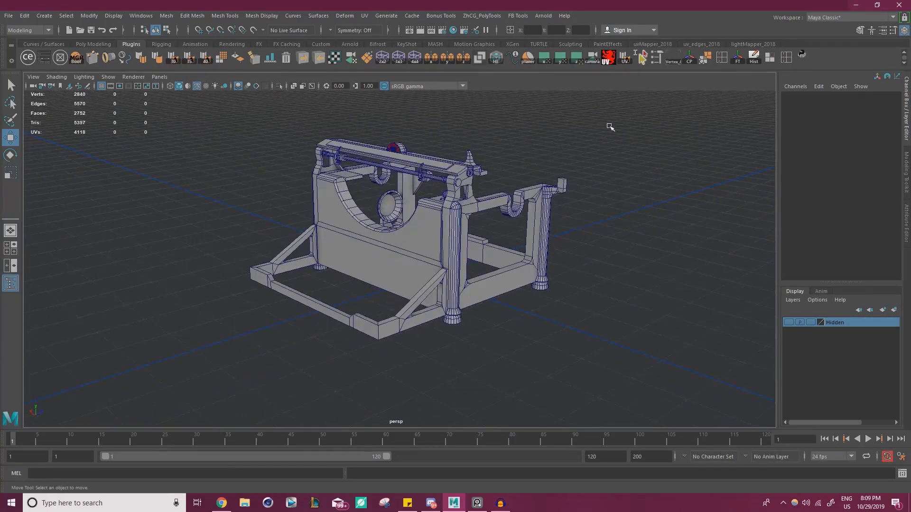
{"action": "left_click", "coordinate": [235, 395]}
{"action": "left_click_drag", "start_coordinate": [235, 394], "coordinate": [542, 153]}
{"action": "left_click", "coordinate": [253, 360]}
Switch to the reference board and study the annotated Underwood photos marking the end brackets of the carriage.
{"action": "right_click_drag", "start_coordinate": [0, 304], "coordinate": [506, 337]}
{"action": "middle_click_drag", "start_coordinate": [357, 325], "coordinate": [288, 294]}
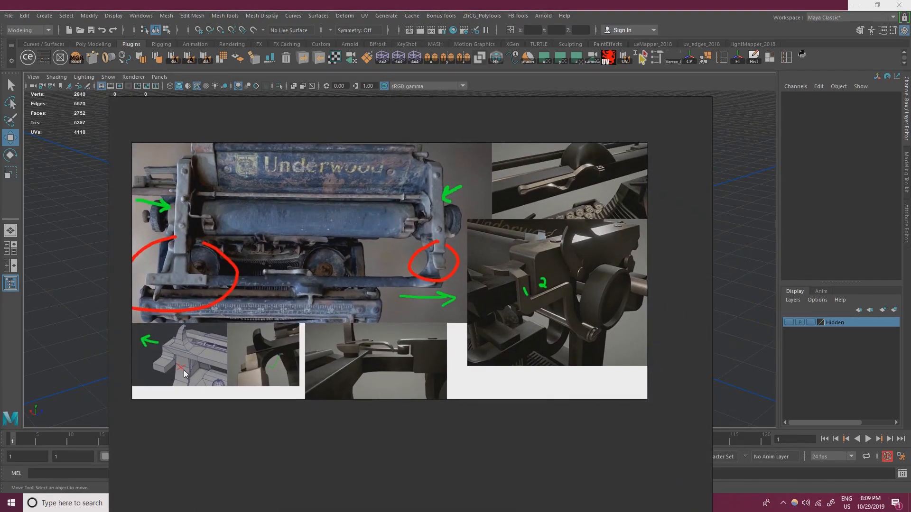
{"action": "scroll", "coordinate": [184, 375], "scroll_direction": "up", "scroll_amount": 5}
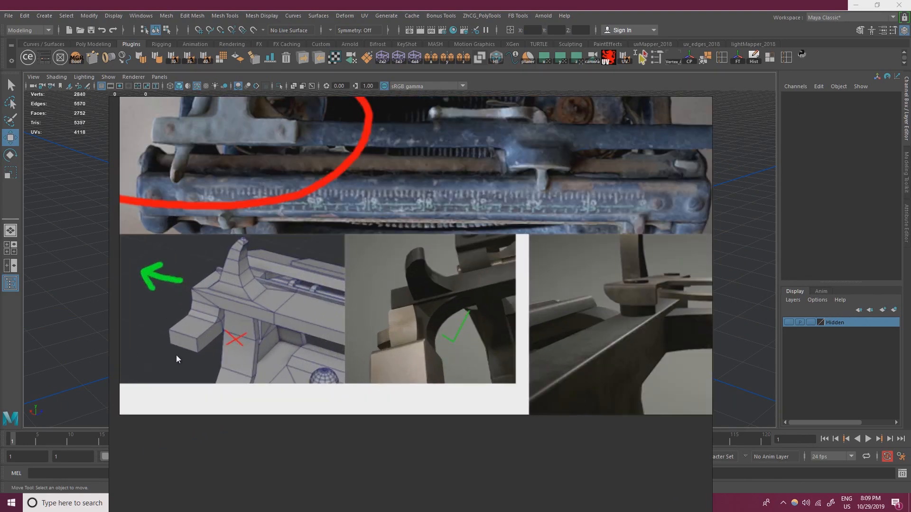
{"action": "mouse_move", "coordinate": [292, 287]}
{"action": "right_mouse_down"}
{"action": "mouse_move", "coordinate": [410, 312]}
{"action": "mouse_move", "coordinate": [398, 294]}
{"action": "mouse_move", "coordinate": [305, 296]}
{"action": "right_mouse_up"}
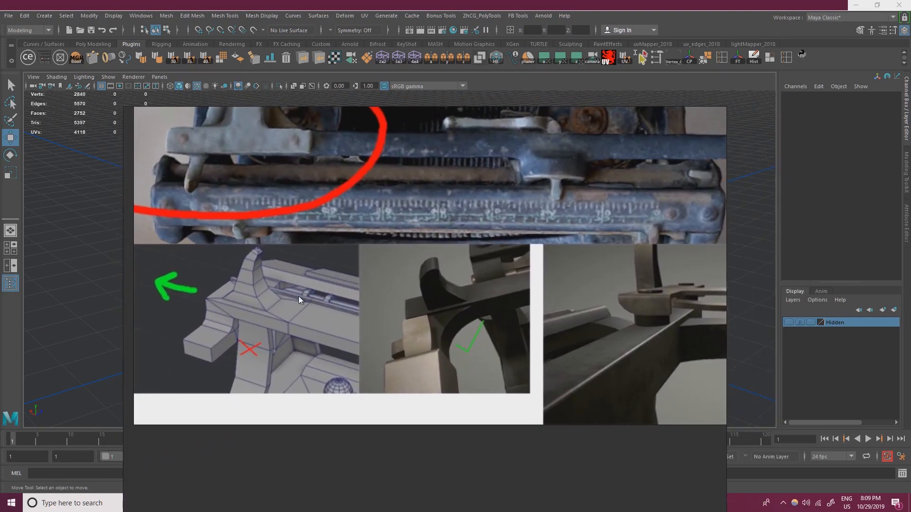
{"action": "scroll", "coordinate": [327, 338], "scroll_direction": "down", "scroll_amount": 2}
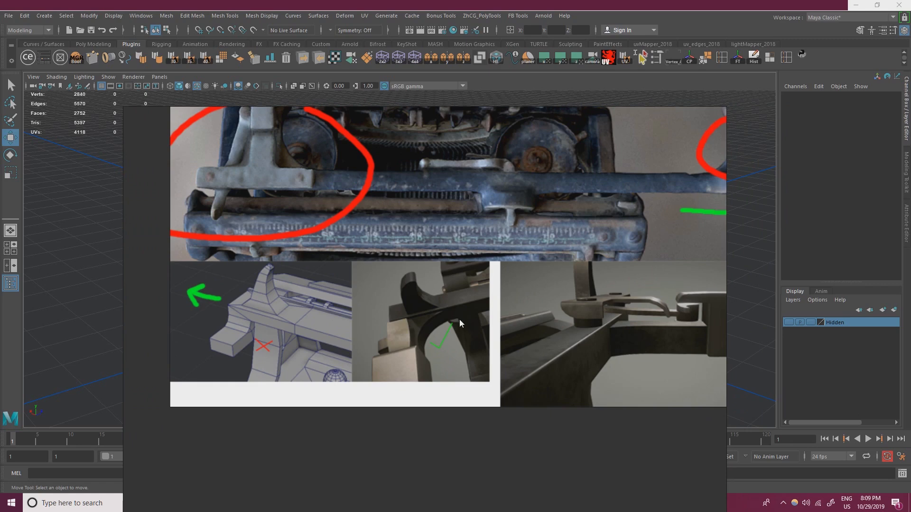
{"action": "scroll", "coordinate": [413, 342], "scroll_direction": "down", "scroll_amount": 3}
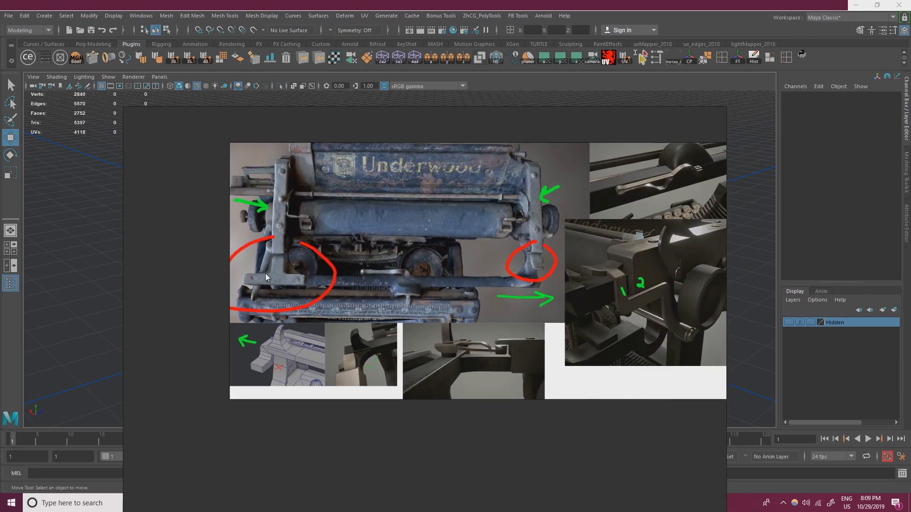
{"action": "middle_click_drag", "start_coordinate": [409, 323], "coordinate": [371, 345]}
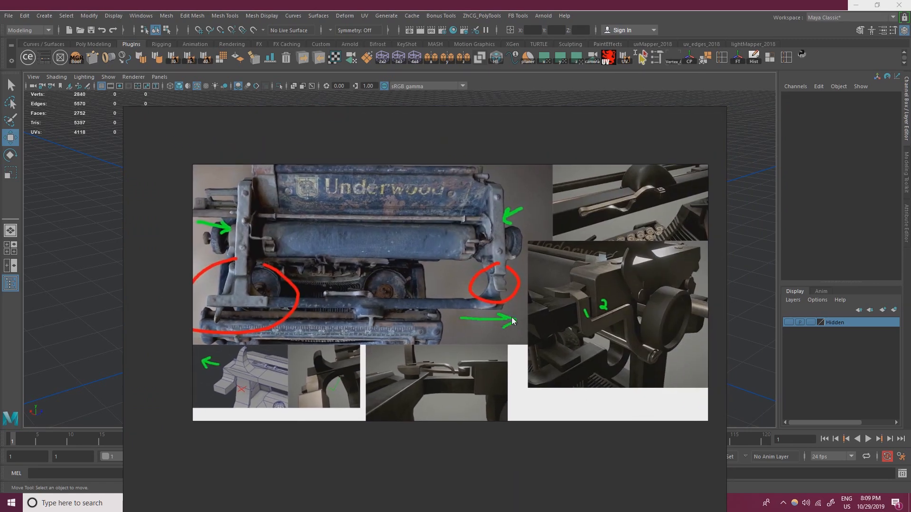
{"action": "middle_click_drag", "start_coordinate": [597, 299], "coordinate": [541, 298]}
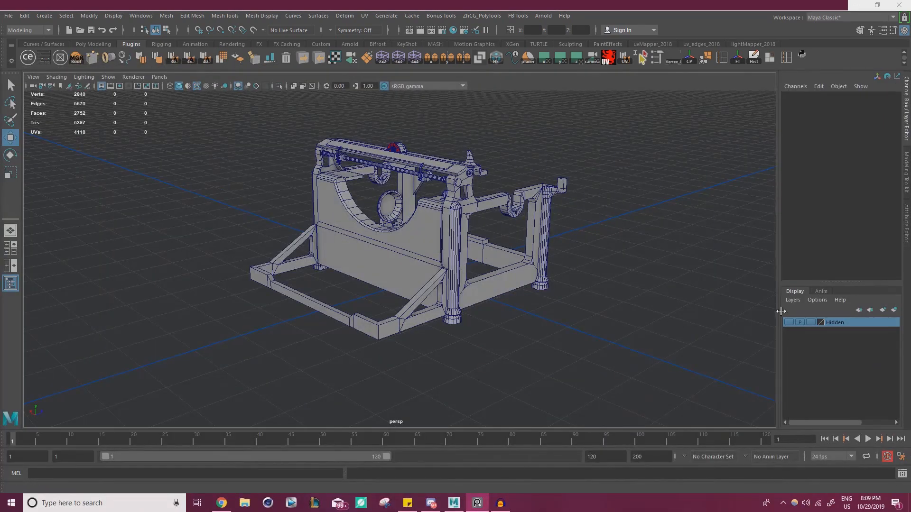
Select the upper rail with the pointed prong and compare its stepped end bracket with the reference photos.
{"action": "right_click_drag", "start_coordinate": [521, 214], "coordinate": [533, 217], "text": "alt"}
{"action": "middle_click_drag", "start_coordinate": [533, 218], "coordinate": [547, 296], "text": "alt"}
{"action": "left_click_drag", "start_coordinate": [546, 297], "coordinate": [442, 289], "text": "alt"}
{"action": "right_click_drag", "start_coordinate": [441, 289], "coordinate": [510, 319], "text": "alt"}
{"action": "middle_click_drag", "start_coordinate": [510, 319], "coordinate": [516, 326], "text": "alt"}
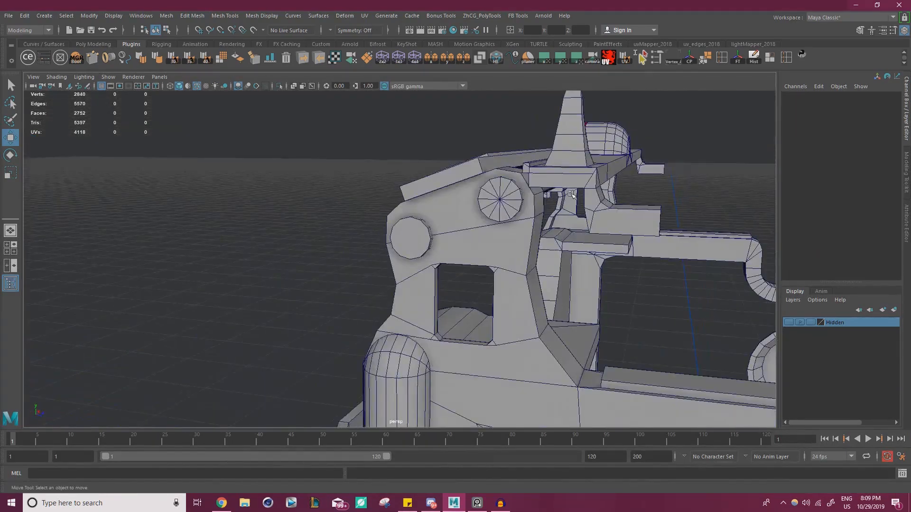
{"action": "left_click", "coordinate": [560, 176]}
{"action": "key", "text": "alt+Tab"}
{"action": "right_click_drag", "start_coordinate": [891, 292], "coordinate": [714, 304]}
{"action": "scroll", "coordinate": [798, 311], "scroll_direction": "up", "scroll_amount": 4}
{"action": "middle_click_drag", "start_coordinate": [798, 311], "coordinate": [664, 288]}
{"action": "right_click_drag", "start_coordinate": [745, 281], "coordinate": [910, 297]}
{"action": "left_click_drag", "start_coordinate": [560, 266], "coordinate": [518, 277], "text": "alt"}
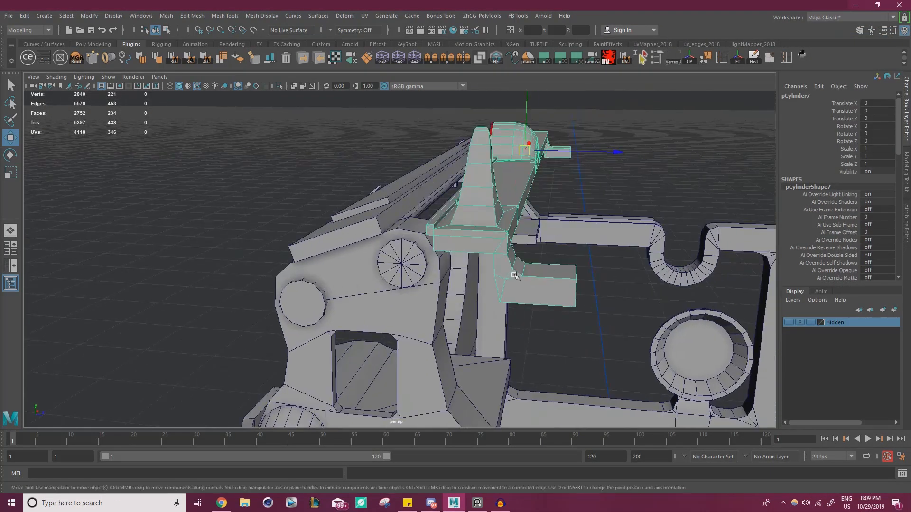
{"action": "left_click", "coordinate": [244, 503]}
{"action": "mouse_move", "coordinate": [225, 503]}
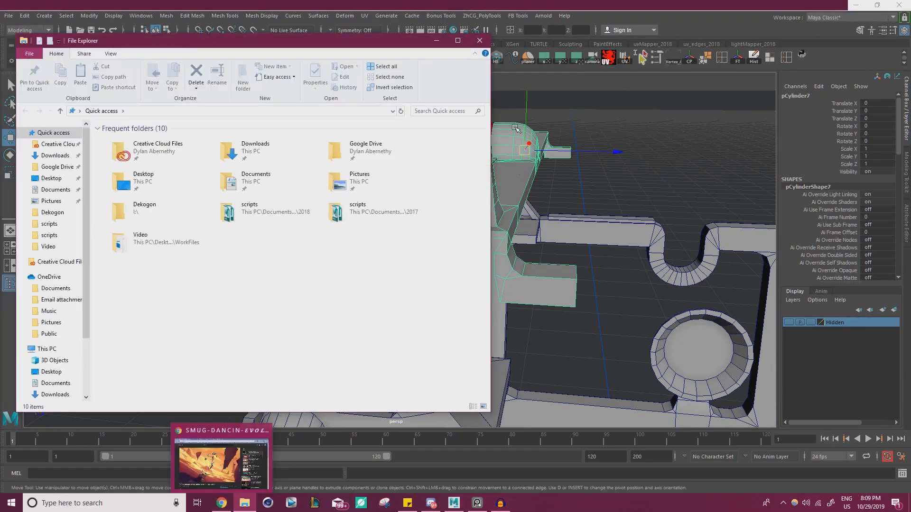
{"action": "left_click", "coordinate": [479, 40]}
{"action": "left_click", "coordinate": [220, 508]}
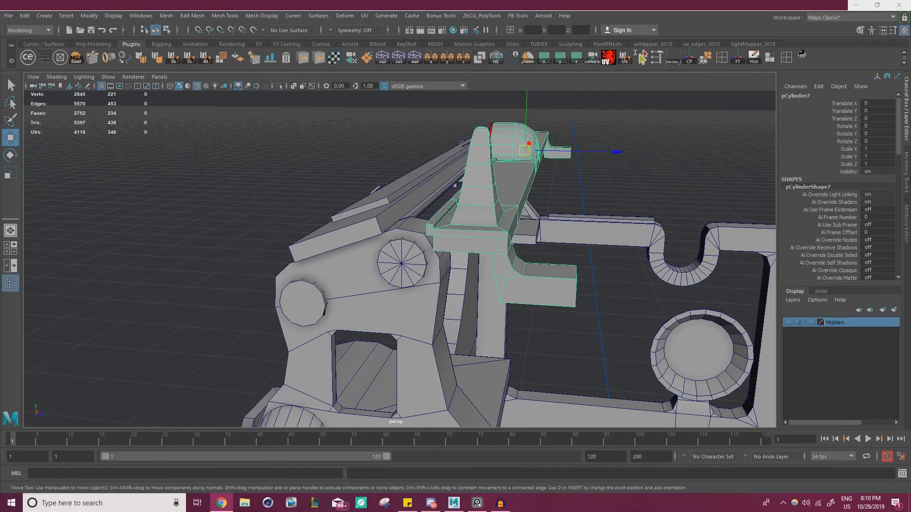
Study the side and three-quarter typewriter photos on the reference board to see how the carriage ends are built.
{"action": "right_click_drag", "start_coordinate": [0, 266], "coordinate": [631, 289]}
{"action": "scroll", "coordinate": [569, 280], "scroll_direction": "down", "scroll_amount": 10}
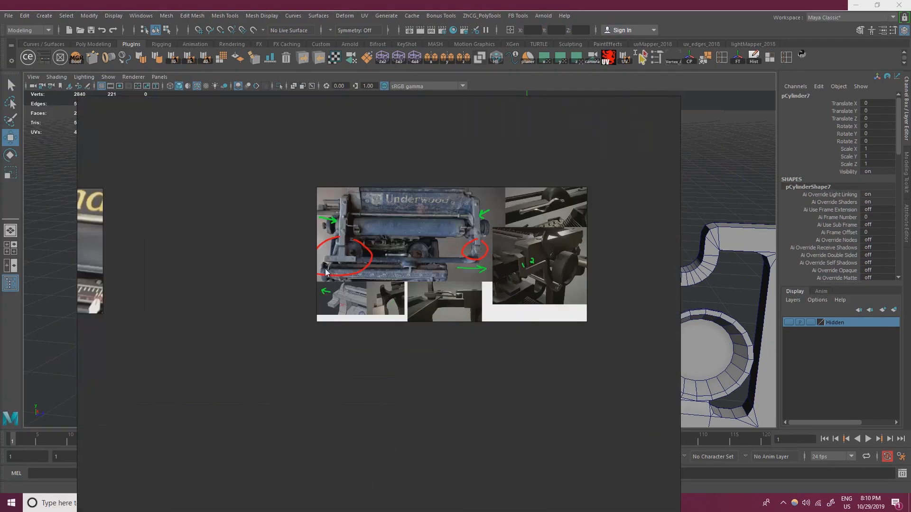
{"action": "scroll", "coordinate": [383, 276], "scroll_direction": "up", "scroll_amount": 3}
{"action": "middle_click_drag", "start_coordinate": [228, 269], "coordinate": [569, 263]}
{"action": "scroll", "coordinate": [383, 275], "scroll_direction": "up", "scroll_amount": 3}
{"action": "middle_click_drag", "start_coordinate": [220, 266], "coordinate": [593, 231]}
{"action": "middle_click_drag", "start_coordinate": [247, 257], "coordinate": [479, 251]}
{"action": "scroll", "coordinate": [353, 258], "scroll_direction": "up", "scroll_amount": 6}
{"action": "scroll", "coordinate": [497, 267], "scroll_direction": "down", "scroll_amount": 6}
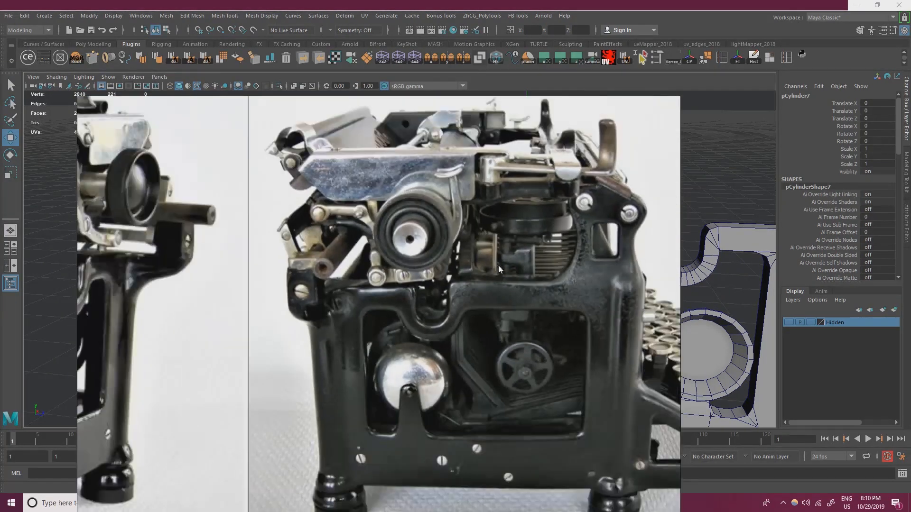
{"action": "middle_click_drag", "start_coordinate": [223, 262], "coordinate": [395, 237]}
{"action": "scroll", "coordinate": [394, 237], "scroll_direction": "up", "scroll_amount": 2}
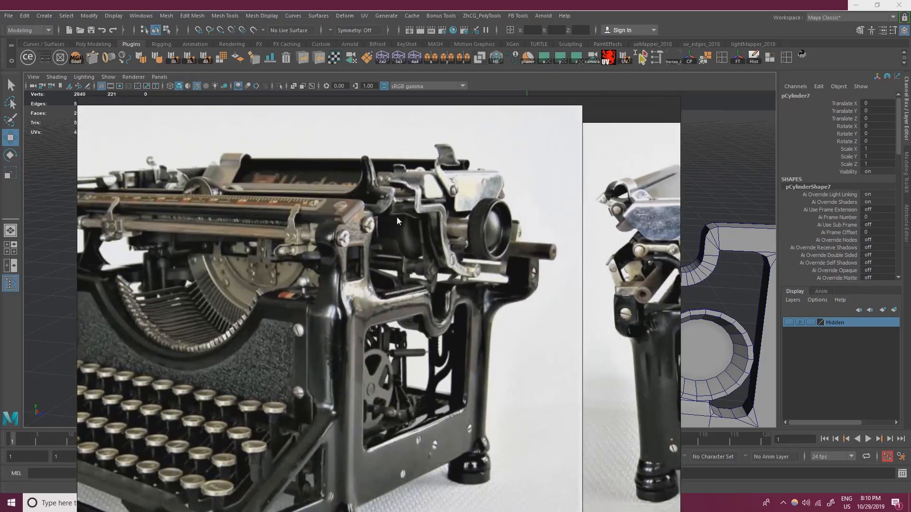
{"action": "scroll", "coordinate": [396, 217], "scroll_direction": "up", "scroll_amount": 2}
Study the front-view Underwood photos on the reference board, focusing on where the front rail meets the carriage side arms.
{"action": "scroll", "coordinate": [395, 218], "scroll_direction": "down", "scroll_amount": 8}
{"action": "middle_click_drag", "start_coordinate": [322, 309], "coordinate": [316, 325]}
{"action": "scroll", "coordinate": [347, 264], "scroll_direction": "up", "scroll_amount": 4}
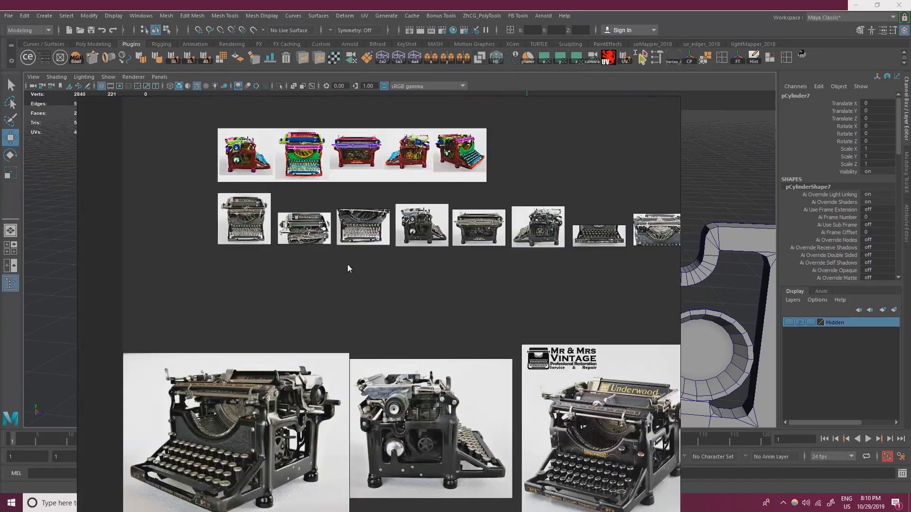
{"action": "scroll", "coordinate": [258, 219], "scroll_direction": "up", "scroll_amount": 4}
{"action": "middle_click_drag", "start_coordinate": [272, 195], "coordinate": [360, 214]}
{"action": "scroll", "coordinate": [359, 214], "scroll_direction": "up", "scroll_amount": 6}
{"action": "scroll", "coordinate": [351, 183], "scroll_direction": "up", "scroll_amount": 3}
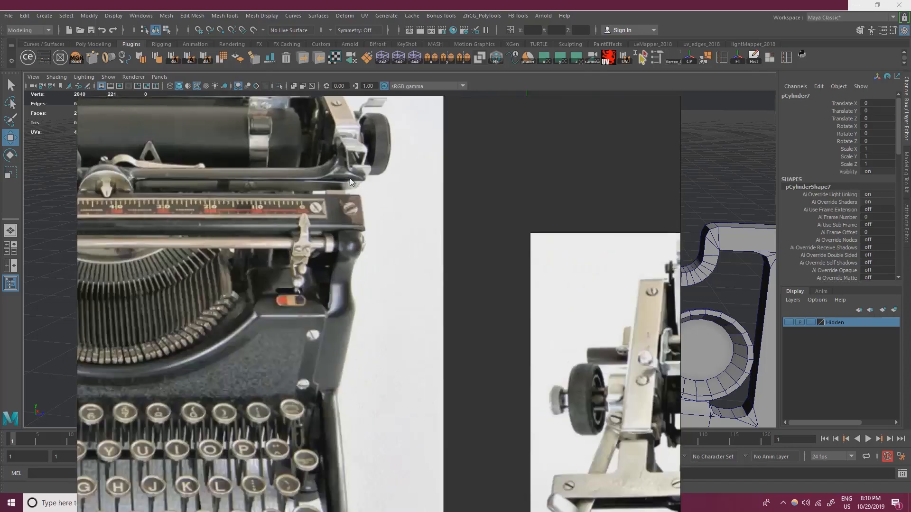
{"action": "middle_click_drag", "start_coordinate": [349, 178], "coordinate": [375, 172]}
{"action": "scroll", "coordinate": [379, 189], "scroll_direction": "down", "scroll_amount": 4}
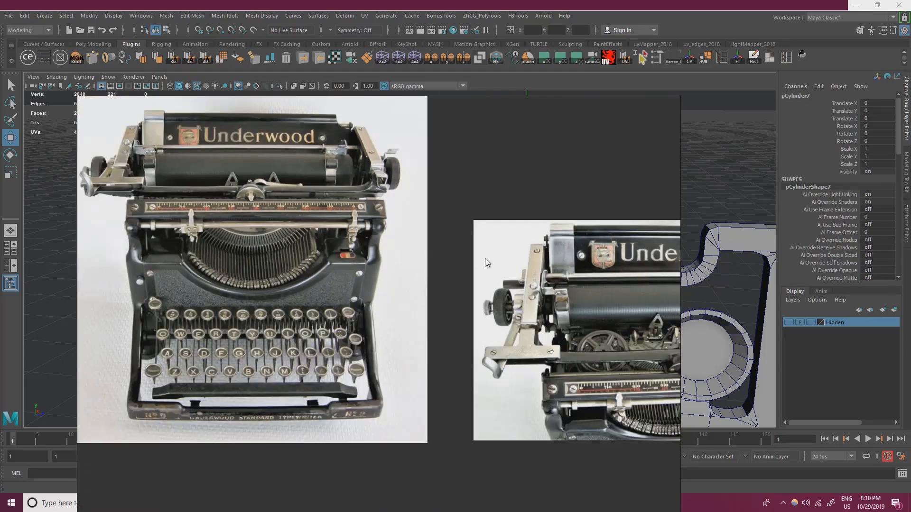
{"action": "middle_click_drag", "start_coordinate": [599, 275], "coordinate": [336, 267]}
{"action": "scroll", "coordinate": [522, 319], "scroll_direction": "up", "scroll_amount": 6}
{"action": "middle_click_drag", "start_coordinate": [550, 372], "coordinate": [508, 376]}
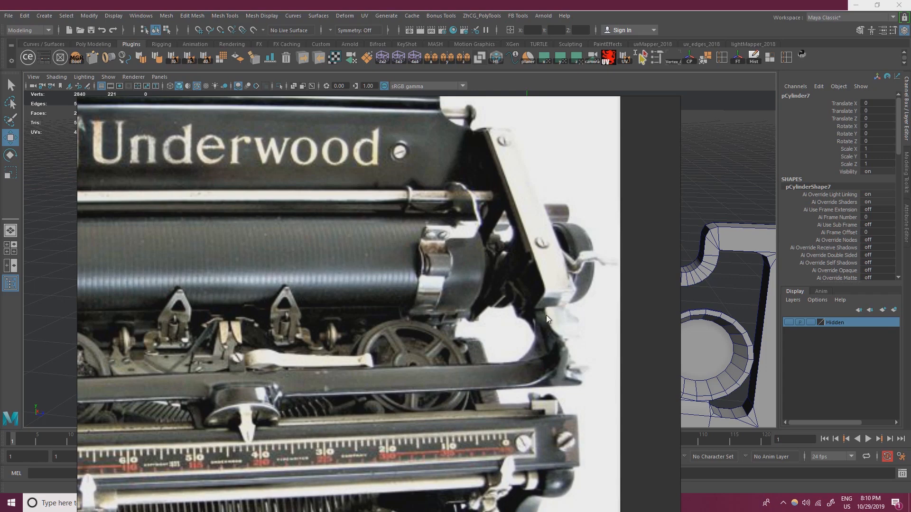
{"action": "right_click_drag", "start_coordinate": [532, 341], "coordinate": [0, 302]}
Delete the faces of the stepped bracket beneath the rail's prong end.
{"action": "left_click_drag", "start_coordinate": [303, 223], "coordinate": [184, 247], "text": "alt"}
{"action": "left_click", "coordinate": [910, 270]}
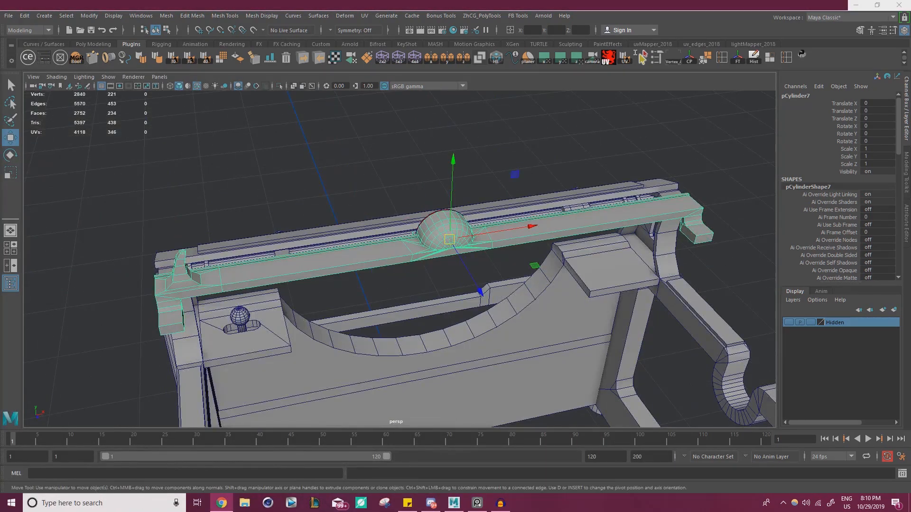
{"action": "left_click_drag", "start_coordinate": [282, 244], "coordinate": [530, 275], "text": "alt"}
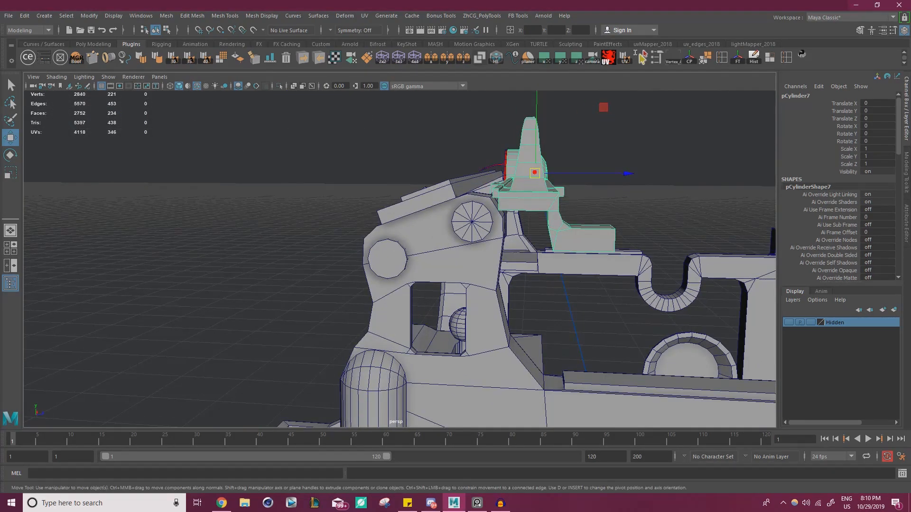
{"action": "key", "text": "alt+Tab"}
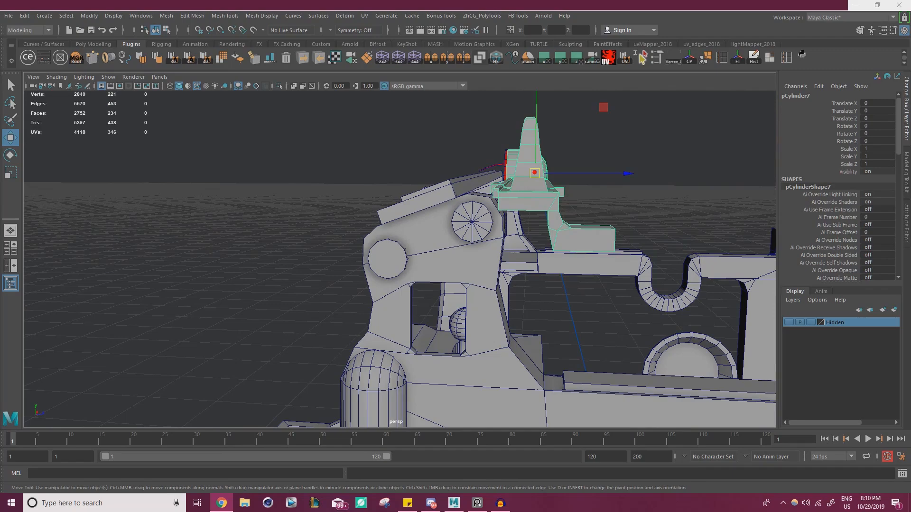
{"action": "middle_click_drag", "start_coordinate": [598, 286], "coordinate": [566, 305], "text": "alt"}
{"action": "right_click_drag", "start_coordinate": [567, 304], "coordinate": [620, 257], "text": "alt"}
{"action": "left_click", "coordinate": [626, 255]}
{"action": "left_click_drag", "start_coordinate": [625, 255], "coordinate": [451, 247], "text": "alt"}
{"action": "key", "text": "f"}
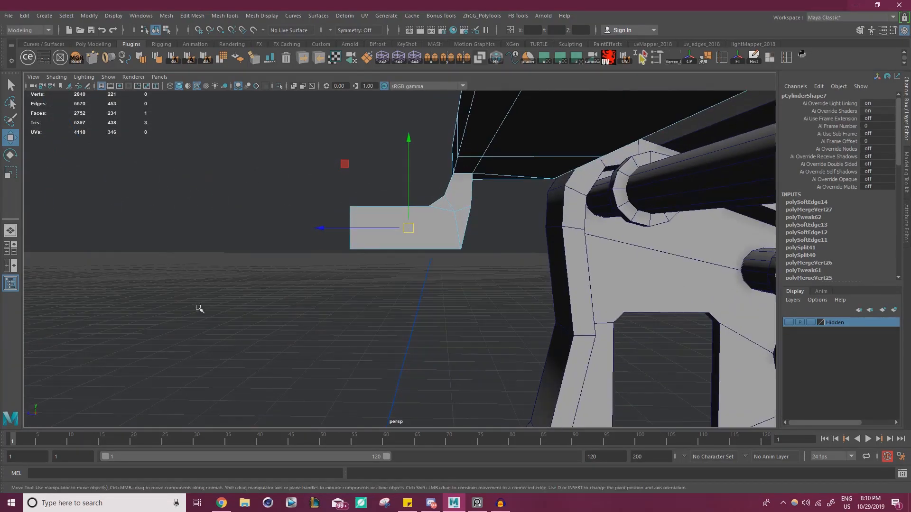
{"action": "left_click_drag", "start_coordinate": [508, 205], "coordinate": [479, 278]}
{"action": "key", "text": "Delete"}
Select the open border edges left under the rail's prong end and close them with Fill Hole.
{"action": "right_click_drag", "start_coordinate": [481, 274], "coordinate": [482, 205]}
{"action": "double_click", "coordinate": [433, 272]}
{"action": "left_click_drag", "start_coordinate": [347, 268], "coordinate": [650, 180], "text": "alt"}
{"action": "right_click_drag", "start_coordinate": [650, 181], "coordinate": [653, 190], "text": "shift"}
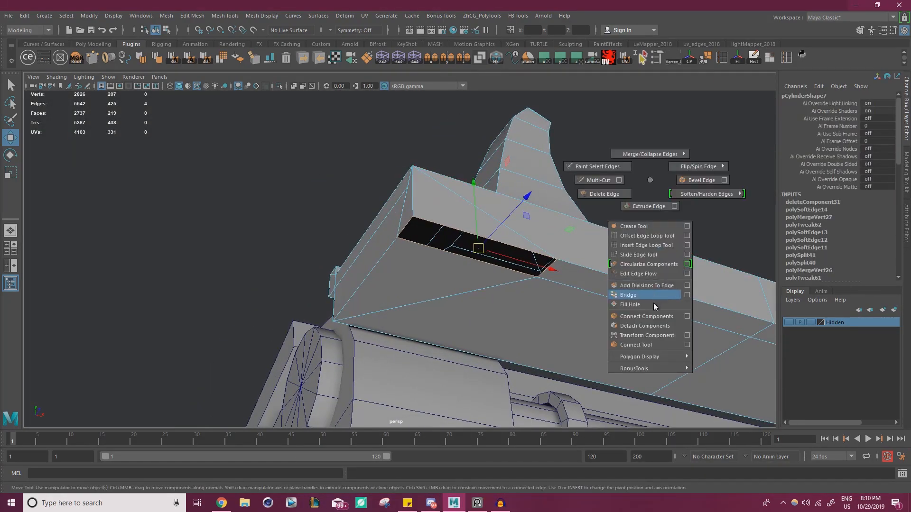
{"action": "right_click_drag", "start_coordinate": [646, 305], "coordinate": [646, 306], "text": "shift"}
Move the leftover vertices of the filled opening along the underside of the rail's prong end.
{"action": "middle_click_drag", "start_coordinate": [539, 306], "coordinate": [531, 273], "text": "alt"}
{"action": "right_click_drag", "start_coordinate": [531, 245], "coordinate": [502, 246]}
{"action": "left_click_drag", "start_coordinate": [515, 225], "coordinate": [390, 203]}
{"action": "left_click", "coordinate": [552, 225]}
{"action": "left_click_drag", "start_coordinate": [550, 227], "coordinate": [542, 266]}
{"action": "middle_click_drag", "start_coordinate": [542, 266], "coordinate": [549, 270], "text": "alt"}
{"action": "left_click_drag", "start_coordinate": [549, 271], "coordinate": [509, 232], "text": "alt"}
Undo the misplaced vertex move and snap the stray underside vertex to the rail's end corner.
{"action": "left_click", "coordinate": [494, 192]}
{"action": "key", "text": "v"}
{"action": "left_click", "coordinate": [493, 192]}
{"action": "left_click_drag", "start_coordinate": [495, 192], "coordinate": [454, 209]}
{"action": "left_click_drag", "start_coordinate": [417, 244], "coordinate": [442, 221], "text": "alt"}
{"action": "key", "text": "ctrl+z"}
{"action": "key", "text": "v"}
{"action": "left_click_drag", "start_coordinate": [404, 307], "coordinate": [212, 197]}
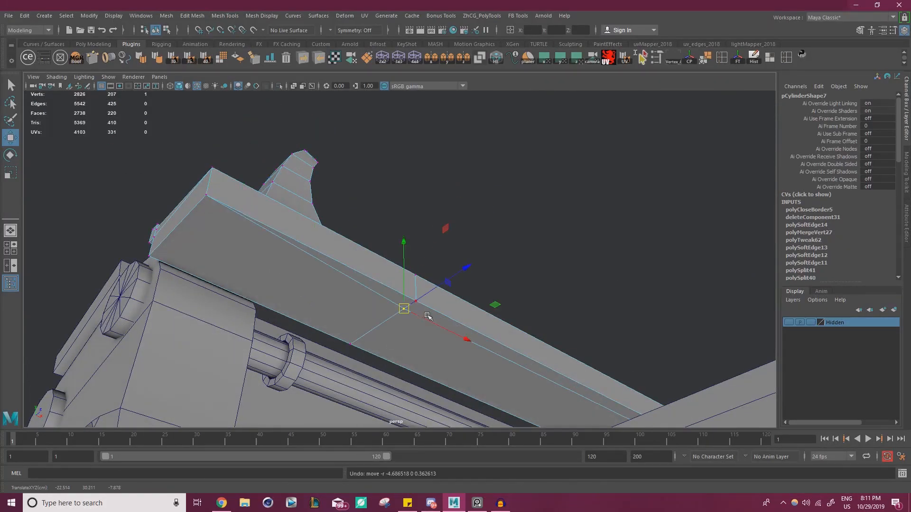
Merge the overlapping vertices on the rail and soften its edges.
{"action": "right_click_drag", "start_coordinate": [436, 306], "coordinate": [323, 290], "text": "alt"}
{"action": "double_click", "coordinate": [411, 282]}
{"action": "right_click_drag", "start_coordinate": [382, 270], "coordinate": [437, 217], "text": "shift"}
{"action": "left_click", "coordinate": [413, 207]}
{"action": "left_click_drag", "start_coordinate": [413, 207], "coordinate": [474, 265], "text": "alt"}
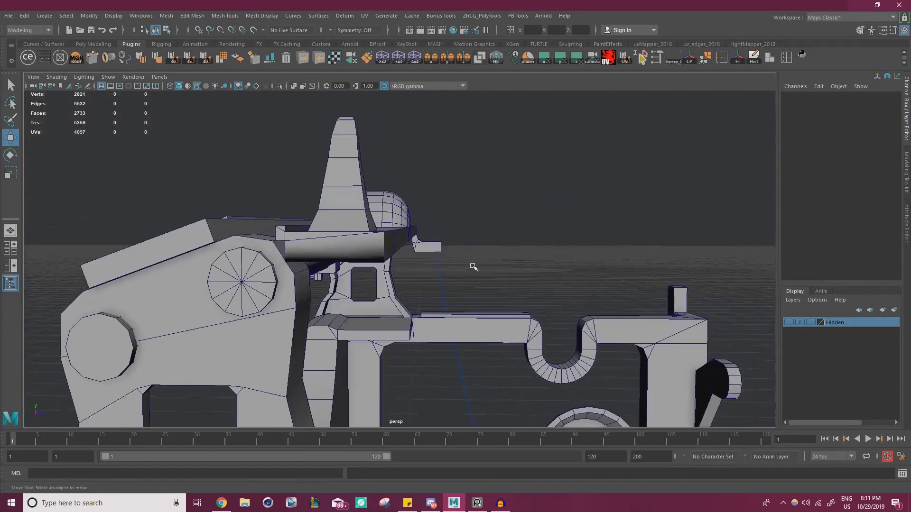
{"action": "left_click", "coordinate": [348, 161]}
{"action": "left_click", "coordinate": [206, 58]}
{"action": "left_click", "coordinate": [418, 156]}
{"action": "left_click", "coordinate": [353, 208]}
Select the underside faces of the rail from the prong end to the central dome.
{"action": "left_click_drag", "start_coordinate": [376, 254], "coordinate": [362, 217], "text": "alt"}
{"action": "right_click", "coordinate": [357, 229]}
{"action": "right_click_drag", "start_coordinate": [357, 230], "coordinate": [355, 256]}
{"action": "left_click", "coordinate": [344, 258]}
{"action": "left_click_drag", "start_coordinate": [461, 229], "coordinate": [265, 237], "text": "alt"}
{"action": "left_click", "coordinate": [359, 254], "text": "shift"}
{"action": "middle_click_drag", "start_coordinate": [427, 257], "coordinate": [304, 235], "text": "alt"}
{"action": "right_click_drag", "start_coordinate": [380, 233], "coordinate": [373, 194], "text": "alt"}
{"action": "left_click", "coordinate": [481, 190], "text": "shift"}
{"action": "middle_click_drag", "start_coordinate": [373, 194], "coordinate": [408, 222], "text": "alt"}
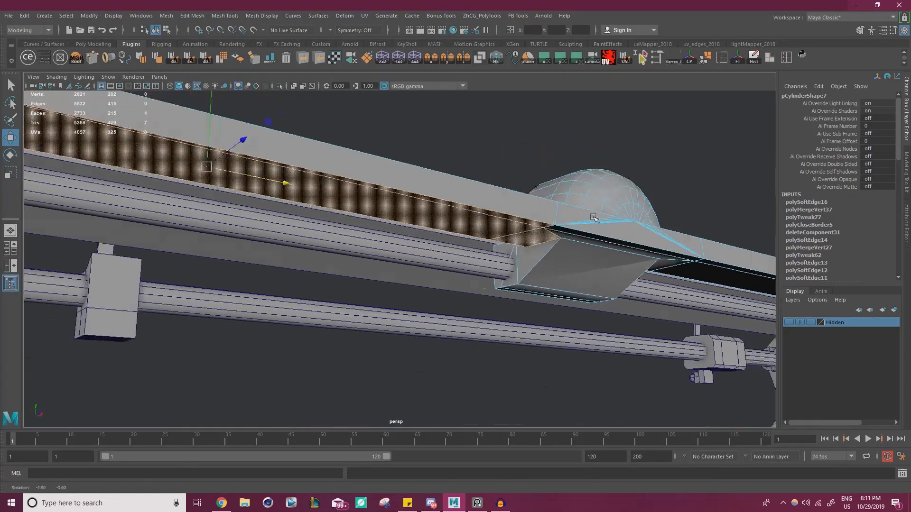
{"action": "left_click_drag", "start_coordinate": [408, 222], "coordinate": [598, 218], "text": "alt"}
{"action": "middle_click_drag", "start_coordinate": [413, 251], "coordinate": [324, 241], "text": "alt"}
{"action": "left_click_drag", "start_coordinate": [324, 241], "coordinate": [457, 290], "text": "alt"}
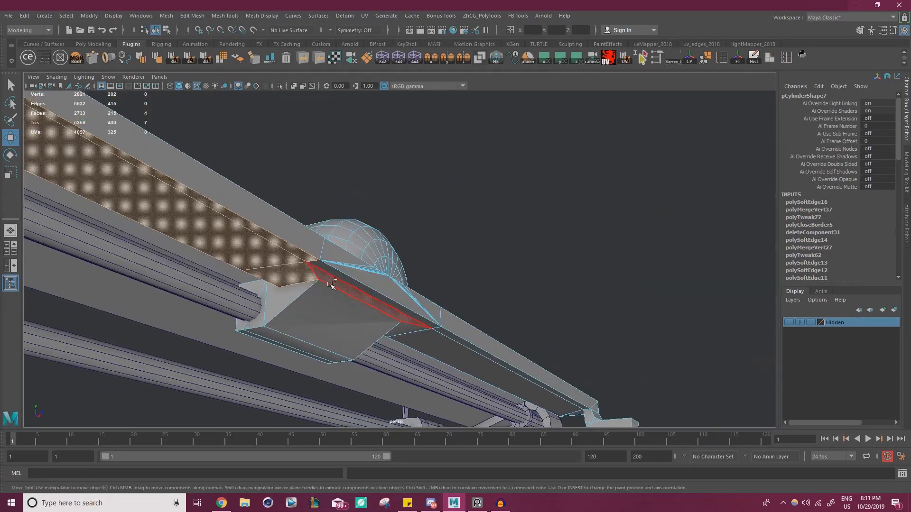
Extend the underside face selection past the central dome to the rail's end opposite the prong.
{"action": "right_click_drag", "start_coordinate": [350, 276], "coordinate": [108, 230], "text": "alt"}
{"action": "left_click_drag", "start_coordinate": [107, 229], "coordinate": [427, 190], "text": "alt"}
{"action": "middle_click_drag", "start_coordinate": [427, 190], "coordinate": [369, 198], "text": "alt"}
{"action": "left_click_drag", "start_coordinate": [368, 198], "coordinate": [415, 229], "text": "alt"}
{"action": "right_click_drag", "start_coordinate": [414, 229], "coordinate": [455, 228], "text": "alt"}
{"action": "left_click_drag", "start_coordinate": [455, 228], "coordinate": [266, 189], "text": "alt"}
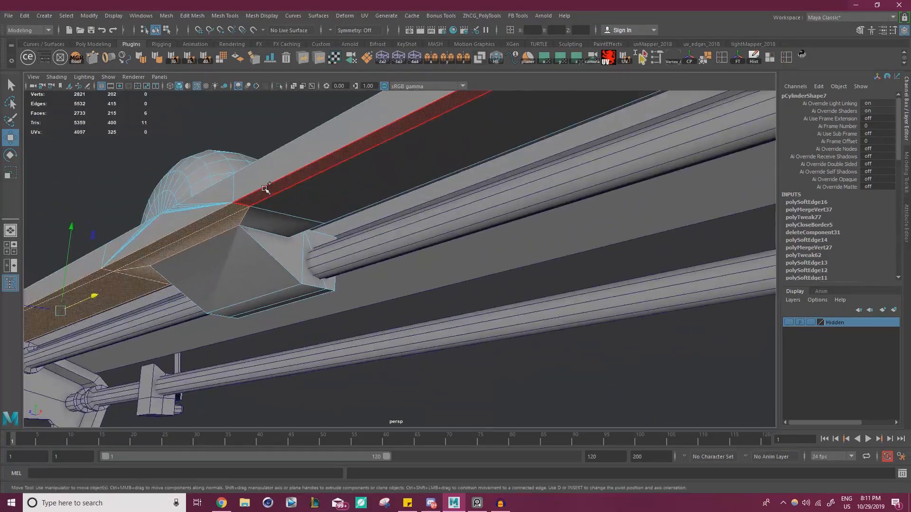
{"action": "left_click_drag", "start_coordinate": [318, 198], "coordinate": [513, 202], "text": "alt"}
{"action": "right_click_drag", "start_coordinate": [512, 202], "coordinate": [427, 190], "text": "alt"}
{"action": "left_click_drag", "start_coordinate": [427, 190], "coordinate": [380, 209], "text": "alt"}
{"action": "middle_click_drag", "start_coordinate": [379, 209], "coordinate": [363, 185], "text": "alt"}
{"action": "left_click_drag", "start_coordinate": [363, 185], "coordinate": [380, 166], "text": "alt"}
{"action": "right_click_drag", "start_coordinate": [380, 166], "coordinate": [474, 204], "text": "alt"}
{"action": "left_click_drag", "start_coordinate": [474, 204], "coordinate": [467, 238], "text": "alt"}
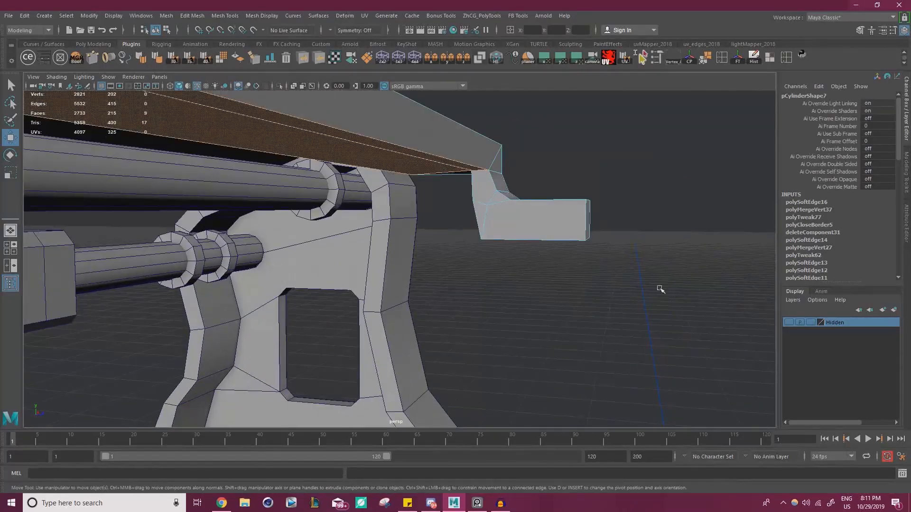
Select all the faces of the stepped bracket at the rail's end opposite the prong and delete them.
{"action": "left_click_drag", "start_coordinate": [473, 192], "coordinate": [472, 192]}
{"action": "left_click_drag", "start_coordinate": [472, 192], "coordinate": [533, 201], "text": "alt"}
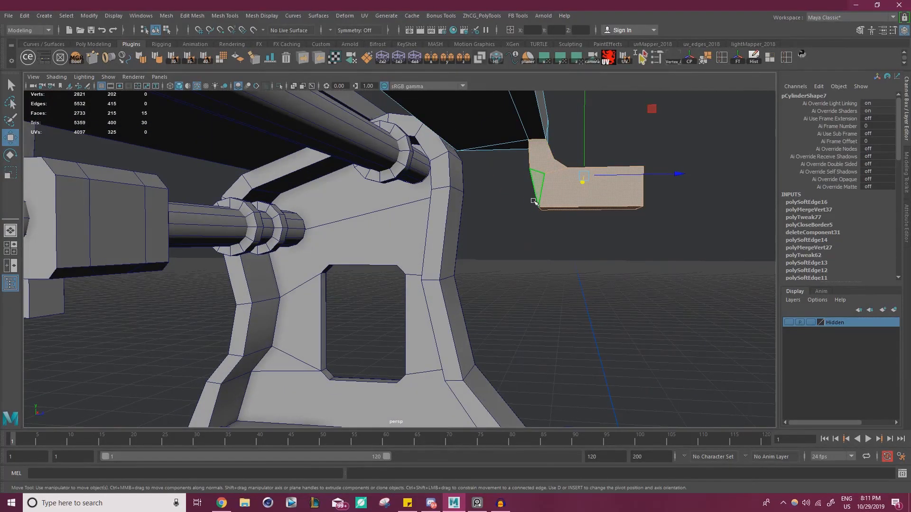
{"action": "key", "text": "Delete"}
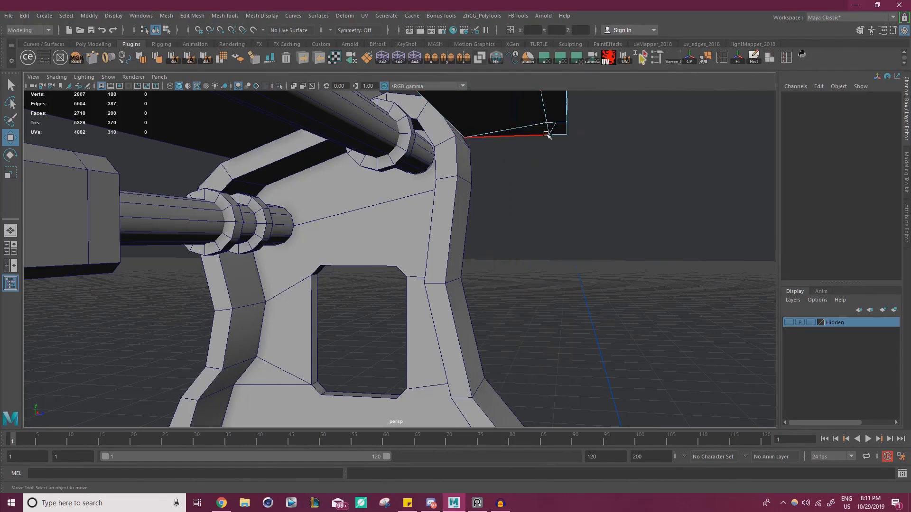
Select the four border edges of the underside opening left by the removed bracket and fill the hole.
{"action": "left_click", "coordinate": [548, 136]}
{"action": "left_click_drag", "start_coordinate": [548, 135], "coordinate": [468, 210], "text": "alt"}
{"action": "right_click_drag", "start_coordinate": [448, 225], "coordinate": [449, 249]}
{"action": "left_click", "coordinate": [455, 249]}
{"action": "left_click_drag", "start_coordinate": [460, 250], "coordinate": [431, 291], "text": "alt"}
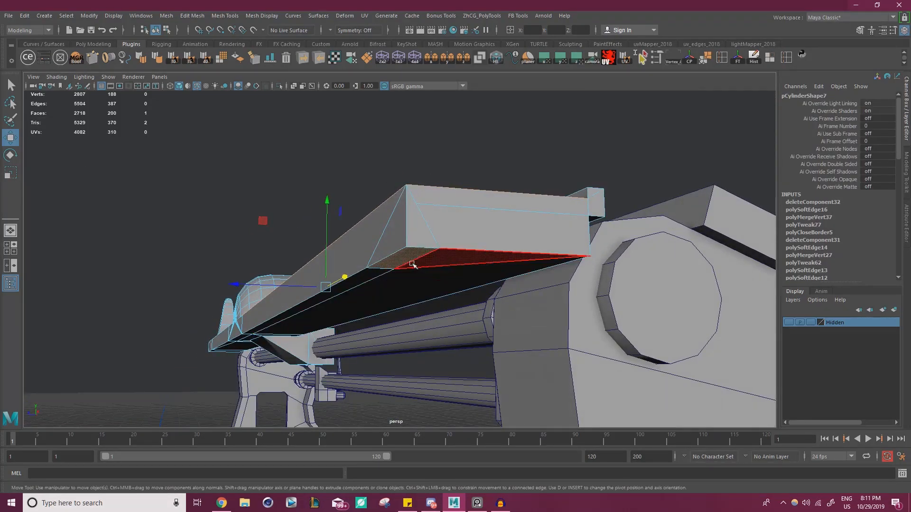
{"action": "left_click_drag", "start_coordinate": [467, 237], "coordinate": [460, 259], "text": "alt"}
{"action": "left_click_drag", "start_coordinate": [232, 316], "coordinate": [430, 231], "text": "alt"}
{"action": "right_click_drag", "start_coordinate": [434, 229], "coordinate": [441, 241]}
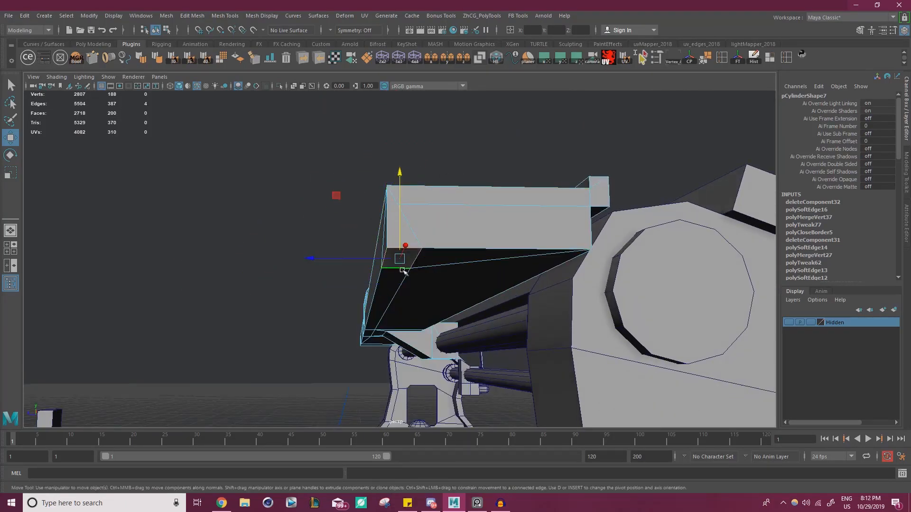
{"action": "right_click_drag", "start_coordinate": [403, 271], "coordinate": [460, 238], "text": "alt"}
{"action": "left_click_drag", "start_coordinate": [460, 238], "coordinate": [429, 198], "text": "alt"}
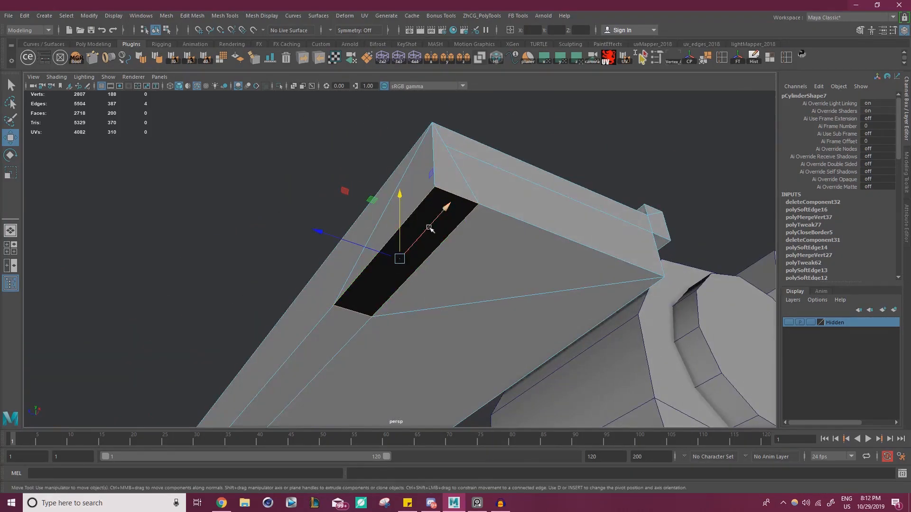
{"action": "double_click", "coordinate": [441, 244]}
{"action": "right_click_drag", "start_coordinate": [574, 158], "coordinate": [568, 283], "text": "shift"}
Snap the two leftover vertices of the filled opening to the rail's end corner and the neighbouring end vertex.
{"action": "middle_click_drag", "start_coordinate": [453, 257], "coordinate": [449, 207], "text": "alt"}
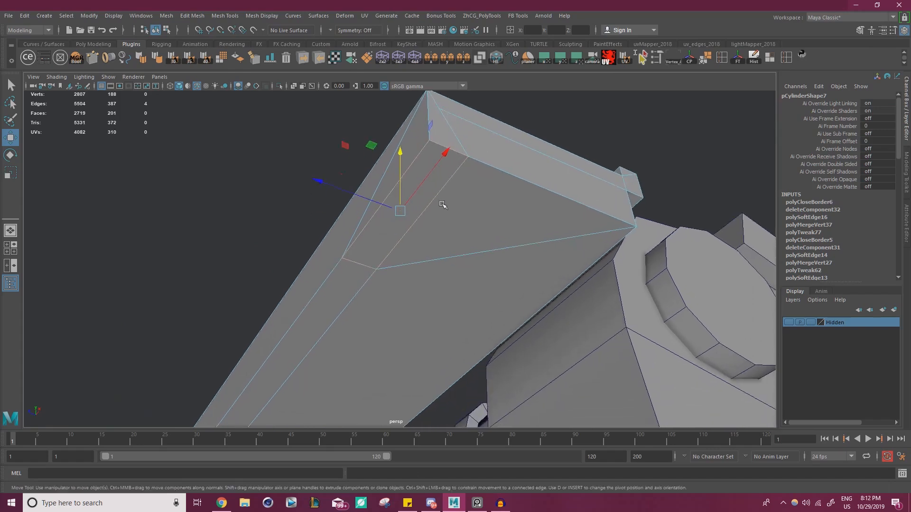
{"action": "left_click_drag", "start_coordinate": [449, 208], "coordinate": [452, 212], "text": "alt"}
{"action": "right_click_drag", "start_coordinate": [467, 184], "coordinate": [427, 177]}
{"action": "left_click", "coordinate": [367, 255]}
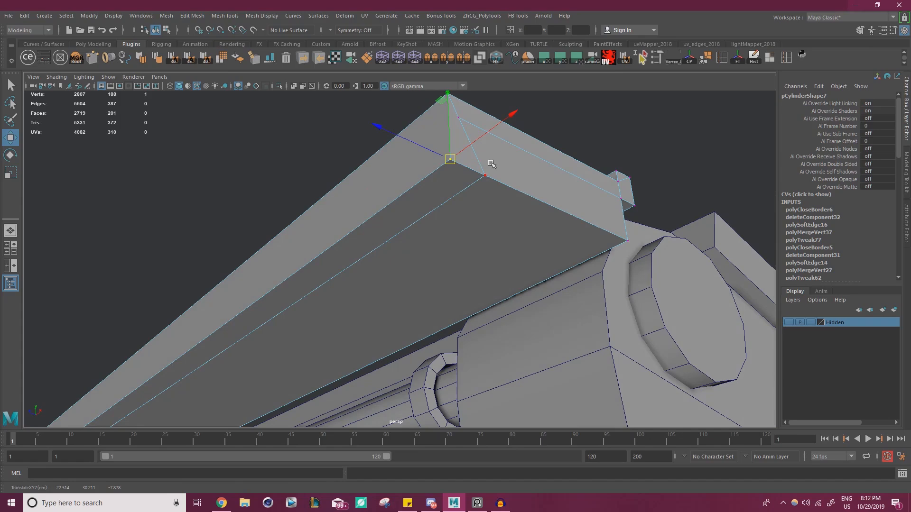
Merge the rail's overlapping vertices and soften the edges of the whole rail.
{"action": "left_click_drag", "start_coordinate": [454, 172], "coordinate": [335, 125], "text": "alt"}
{"action": "right_click_drag", "start_coordinate": [395, 195], "coordinate": [411, 144], "text": "shift"}
{"action": "left_click", "coordinate": [345, 116]}
{"action": "left_click", "coordinate": [392, 175]}
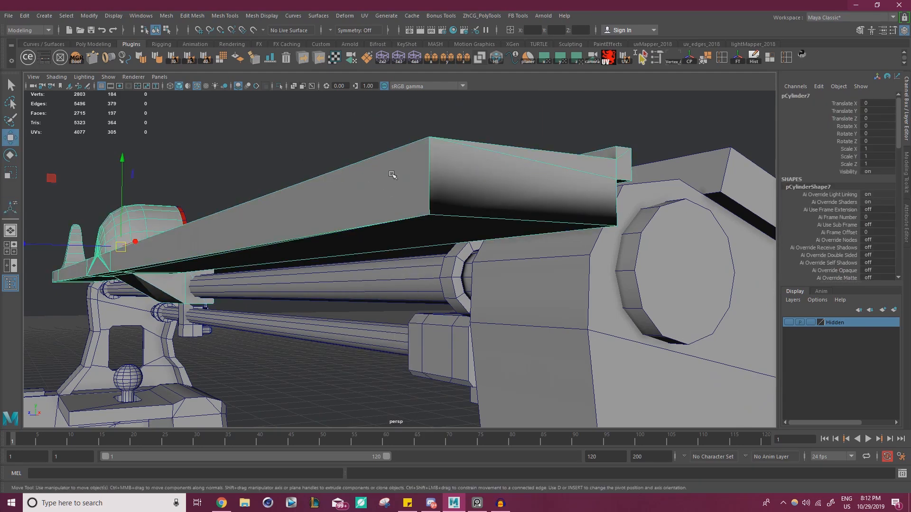
{"action": "left_click", "coordinate": [207, 63]}
Select the rail's underside faces from the prong end up to the guide block below the dome.
{"action": "scroll", "coordinate": [358, 142], "scroll_direction": "down", "scroll_amount": 4}
{"action": "left_click_drag", "start_coordinate": [358, 142], "coordinate": [185, 169], "text": "alt"}
{"action": "middle_click_drag", "start_coordinate": [185, 169], "coordinate": [394, 148], "text": "alt"}
{"action": "scroll", "coordinate": [395, 148], "scroll_direction": "down", "scroll_amount": 4}
{"action": "left_click_drag", "start_coordinate": [395, 149], "coordinate": [385, 177], "text": "alt"}
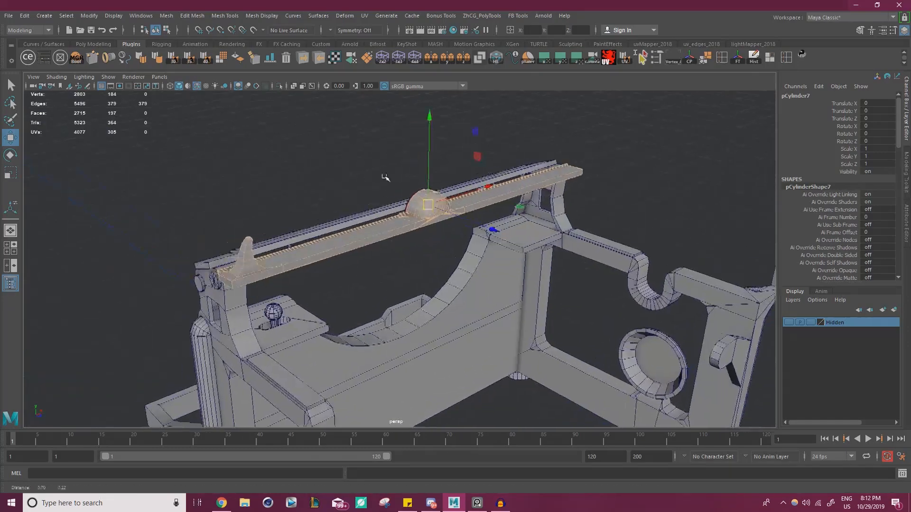
{"action": "middle_click_drag", "start_coordinate": [385, 177], "coordinate": [427, 174], "text": "alt"}
{"action": "scroll", "coordinate": [428, 173], "scroll_direction": "up", "scroll_amount": 2}
{"action": "left_click_drag", "start_coordinate": [465, 221], "coordinate": [569, 237], "text": "alt"}
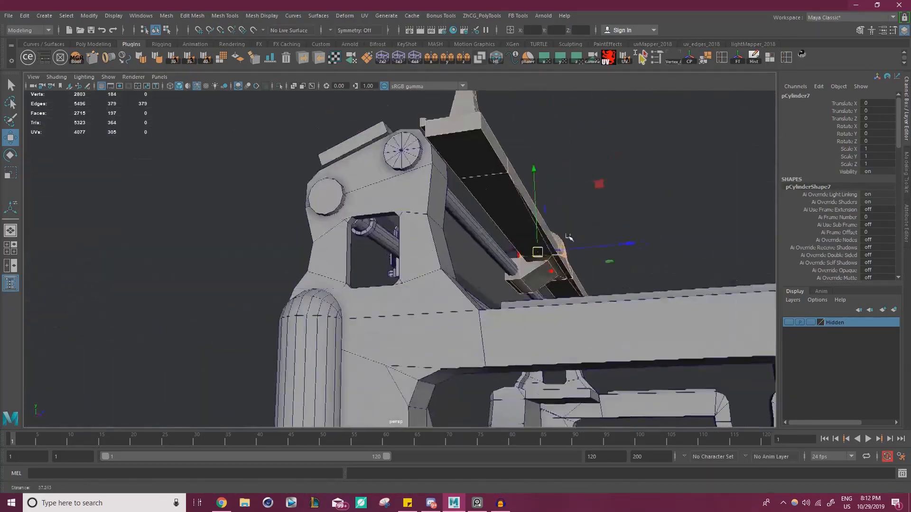
{"action": "middle_click_drag", "start_coordinate": [569, 237], "coordinate": [557, 258], "text": "alt"}
{"action": "scroll", "coordinate": [462, 167], "scroll_direction": "up", "scroll_amount": 1}
{"action": "right_click_drag", "start_coordinate": [471, 157], "coordinate": [471, 190]}
{"action": "left_click", "coordinate": [457, 167]}
{"action": "left_click", "coordinate": [508, 211], "text": "shift"}
{"action": "left_click_drag", "start_coordinate": [527, 216], "coordinate": [441, 195], "text": "alt"}
{"action": "scroll", "coordinate": [452, 226], "scroll_direction": "up", "scroll_amount": 4}
{"action": "scroll", "coordinate": [452, 227], "scroll_direction": "up", "scroll_amount": 1}
{"action": "left_click", "coordinate": [426, 228], "text": "shift"}
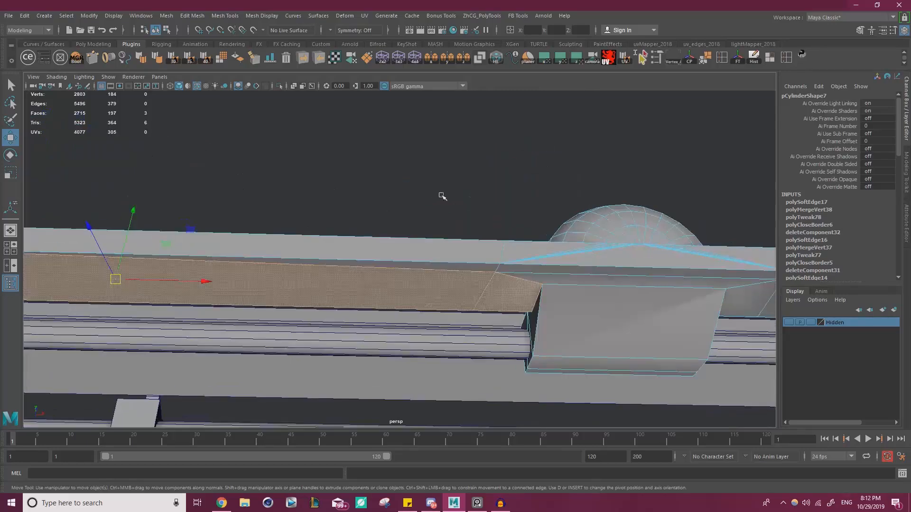
Add the underside faces around the guide block and along the rest of the rail to the selection.
{"action": "middle_click_drag", "start_coordinate": [442, 195], "coordinate": [318, 159], "text": "alt"}
{"action": "scroll", "coordinate": [470, 223], "scroll_direction": "up", "scroll_amount": 3}
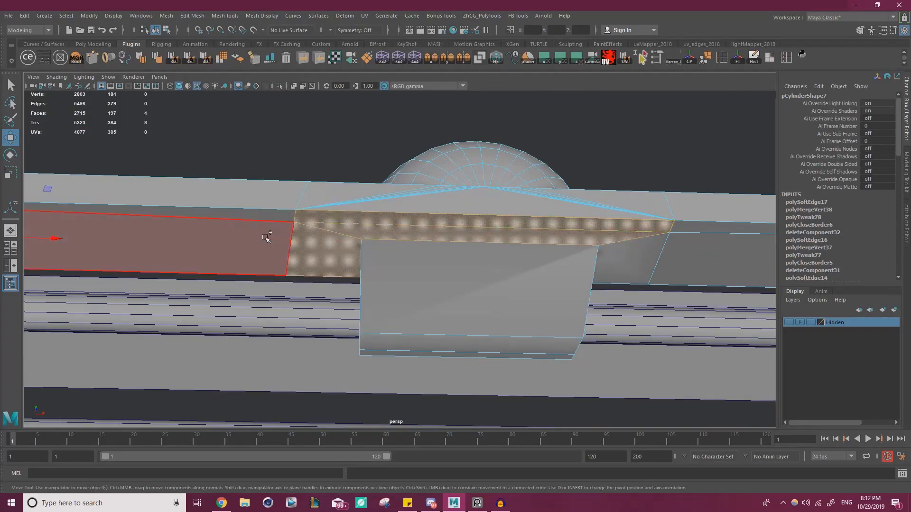
{"action": "left_click_drag", "start_coordinate": [437, 228], "coordinate": [411, 232], "text": "alt"}
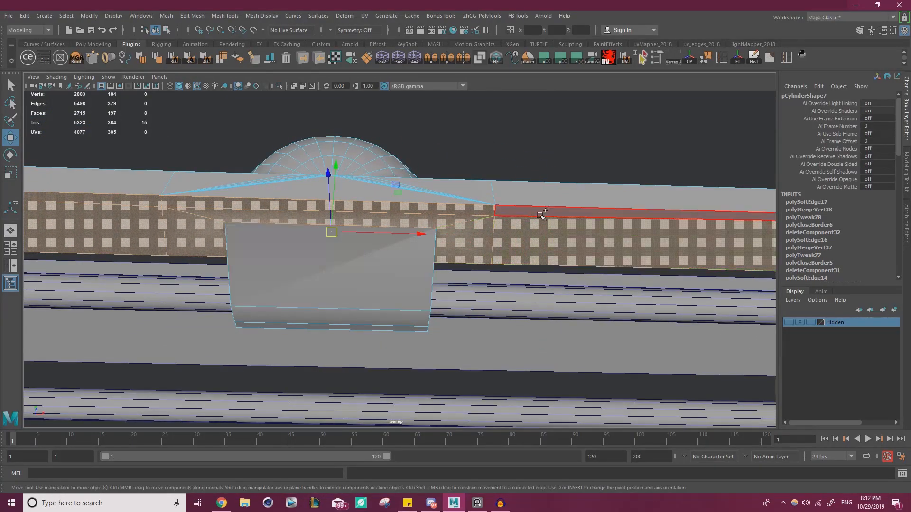
{"action": "left_click", "coordinate": [541, 215], "text": "shift"}
{"action": "scroll", "coordinate": [541, 215], "scroll_direction": "down", "scroll_amount": 4}
{"action": "middle_click_drag", "start_coordinate": [541, 215], "coordinate": [315, 193], "text": "alt"}
{"action": "left_click_drag", "start_coordinate": [315, 193], "coordinate": [451, 223], "text": "alt"}
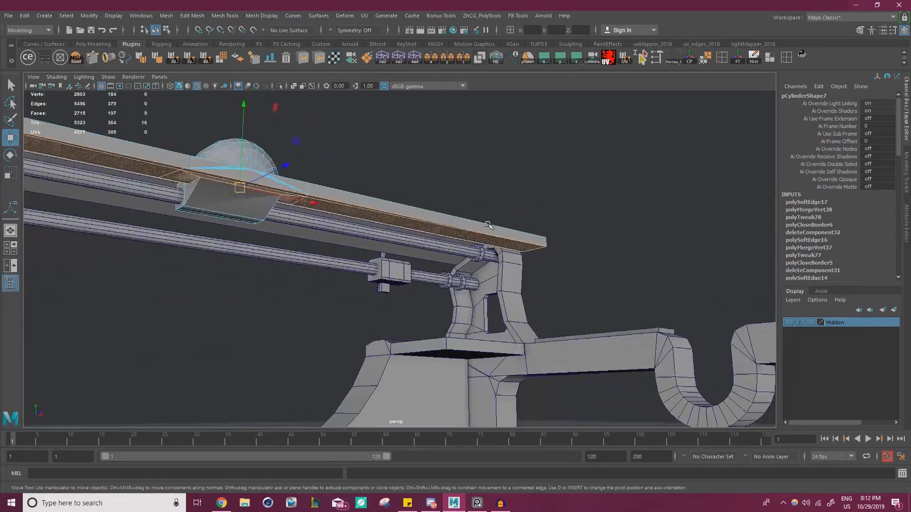
Raise the selected underside faces slightly to thin the rail, and extrude them downward and outward at a slant.
{"action": "right_click_drag", "start_coordinate": [451, 223], "coordinate": [307, 202], "text": "alt"}
{"action": "left_click_drag", "start_coordinate": [307, 201], "coordinate": [522, 204], "text": "alt"}
{"action": "right_click_drag", "start_coordinate": [522, 204], "coordinate": [603, 209], "text": "alt"}
{"action": "middle_click_drag", "start_coordinate": [603, 209], "coordinate": [551, 261], "text": "alt"}
{"action": "right_click_drag", "start_coordinate": [468, 216], "coordinate": [541, 228], "text": "alt"}
{"action": "middle_click_drag", "start_coordinate": [540, 228], "coordinate": [528, 257], "text": "alt"}
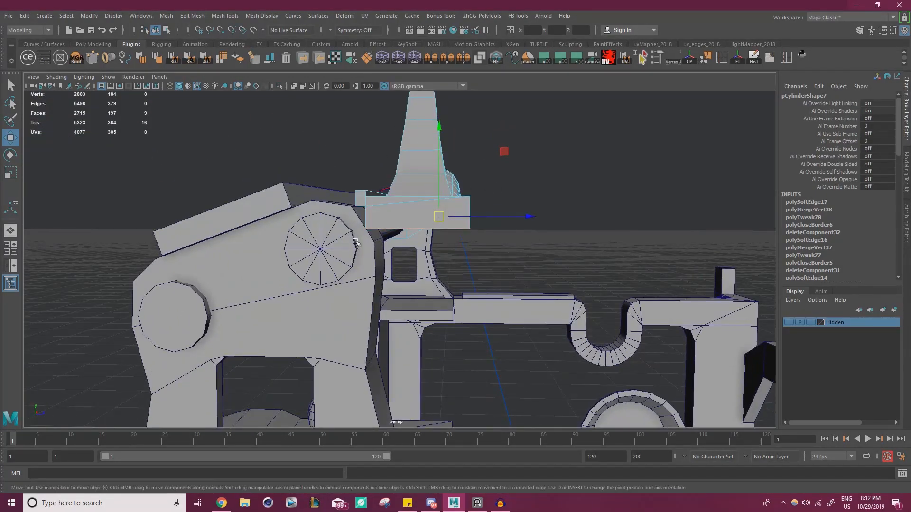
{"action": "left_click_drag", "start_coordinate": [456, 195], "coordinate": [392, 192], "text": "alt"}
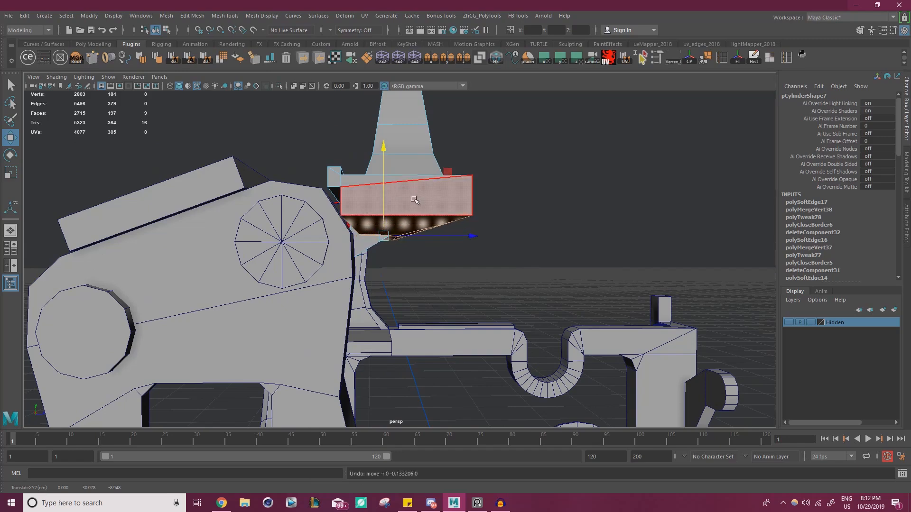
{"action": "scroll", "coordinate": [425, 205], "scroll_direction": "up", "scroll_amount": 2}
{"action": "middle_click_drag", "start_coordinate": [425, 205], "coordinate": [445, 218], "text": "alt"}
{"action": "scroll", "coordinate": [445, 218], "scroll_direction": "up", "scroll_amount": 3}
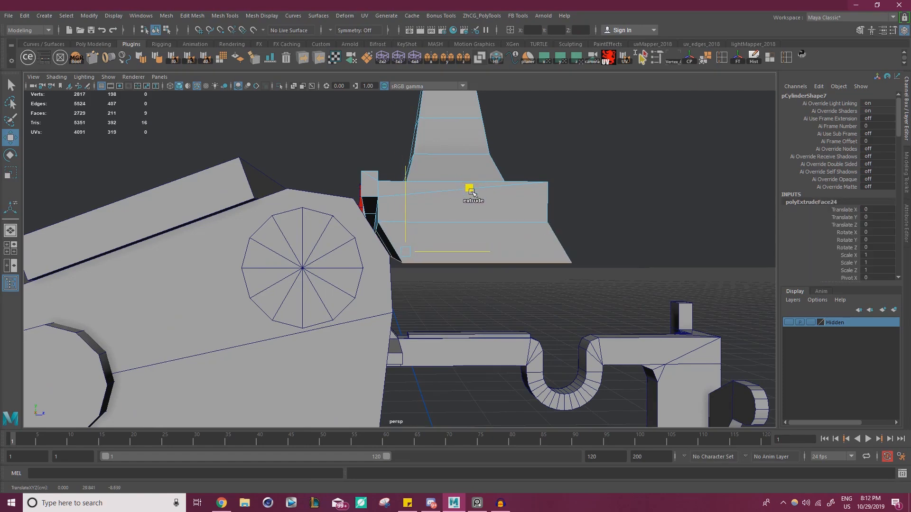
Check the rail's side profile on the Sketchfab Underwood reference, and lower the extruded underside faces further in Maya.
{"action": "middle_click_drag", "start_coordinate": [474, 195], "coordinate": [420, 192], "text": "alt"}
{"action": "scroll", "coordinate": [421, 192], "scroll_direction": "up", "scroll_amount": 3}
{"action": "key", "text": "alt+Tab"}
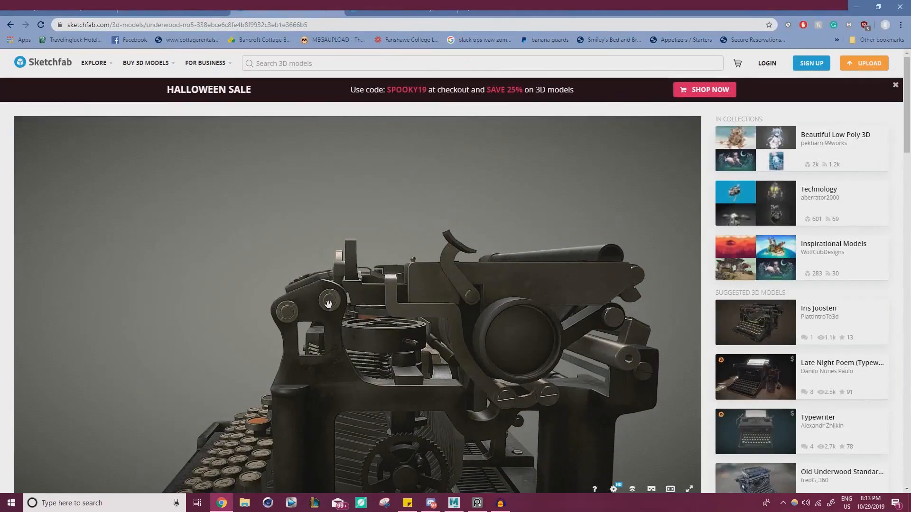
{"action": "scroll", "coordinate": [357, 287], "scroll_direction": "up", "scroll_amount": 5}
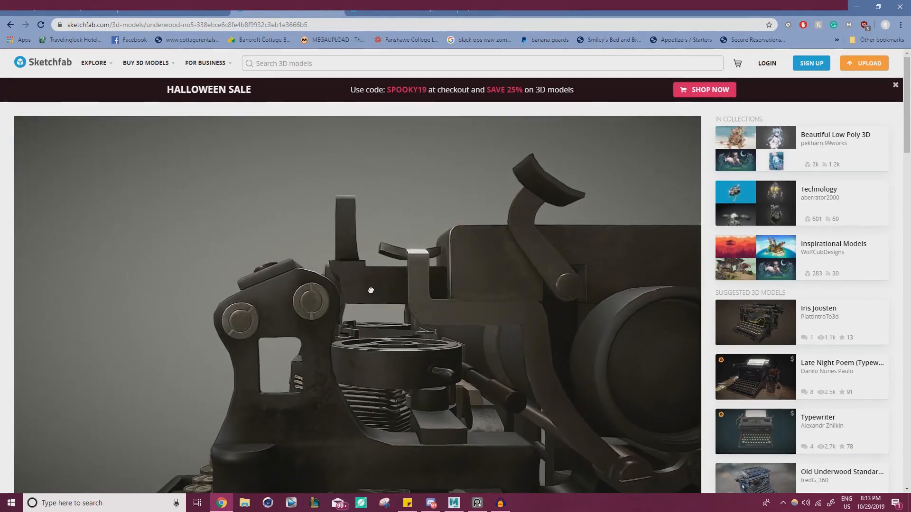
{"action": "key", "text": "alt+Tab"}
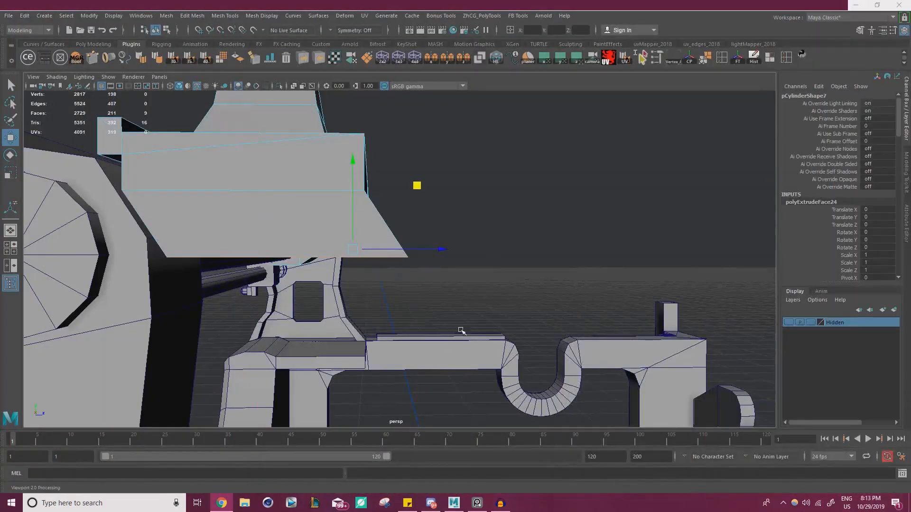
{"action": "middle_click_drag", "start_coordinate": [283, 236], "coordinate": [344, 266], "text": "alt"}
{"action": "right_click_drag", "start_coordinate": [344, 266], "coordinate": [417, 274], "text": "alt"}
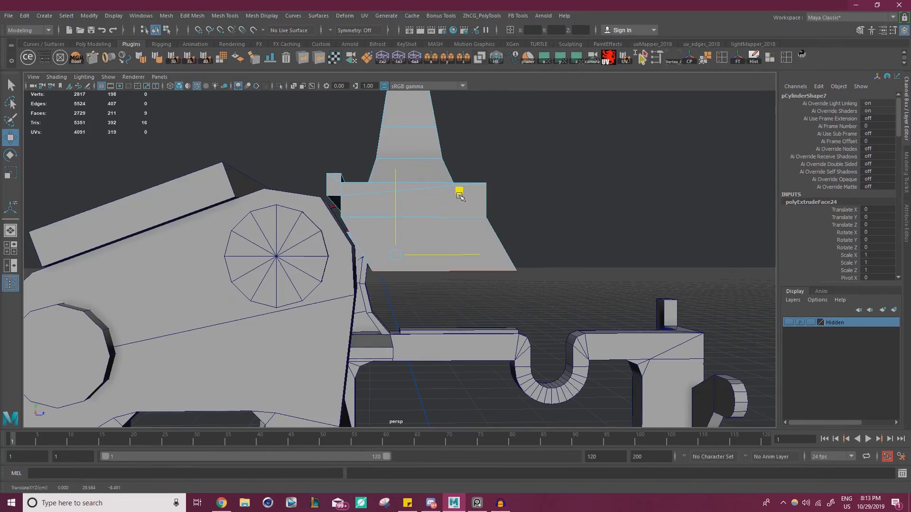
Select the four lower front edges of the extruded rail and move them back flush with the front face.
{"action": "left_click_drag", "start_coordinate": [452, 222], "coordinate": [395, 272], "text": "alt"}
{"action": "right_click_drag", "start_coordinate": [383, 316], "coordinate": [383, 204]}
{"action": "left_click", "coordinate": [397, 286], "text": "shift"}
{"action": "left_click_drag", "start_coordinate": [536, 270], "coordinate": [460, 286], "text": "alt"}
{"action": "middle_click_drag", "start_coordinate": [459, 286], "coordinate": [318, 282], "text": "alt"}
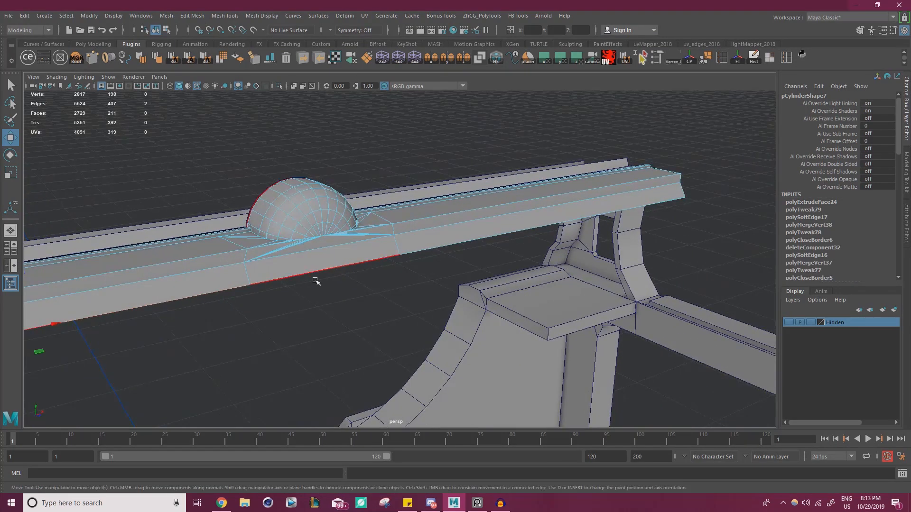
{"action": "left_click_drag", "start_coordinate": [430, 250], "coordinate": [475, 274], "text": "alt"}
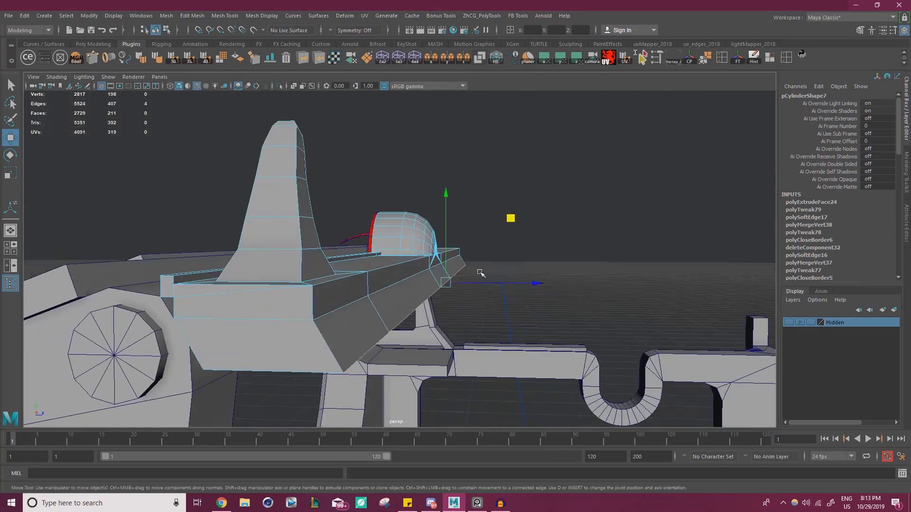
{"action": "left_click_drag", "start_coordinate": [375, 294], "coordinate": [335, 309], "text": "alt"}
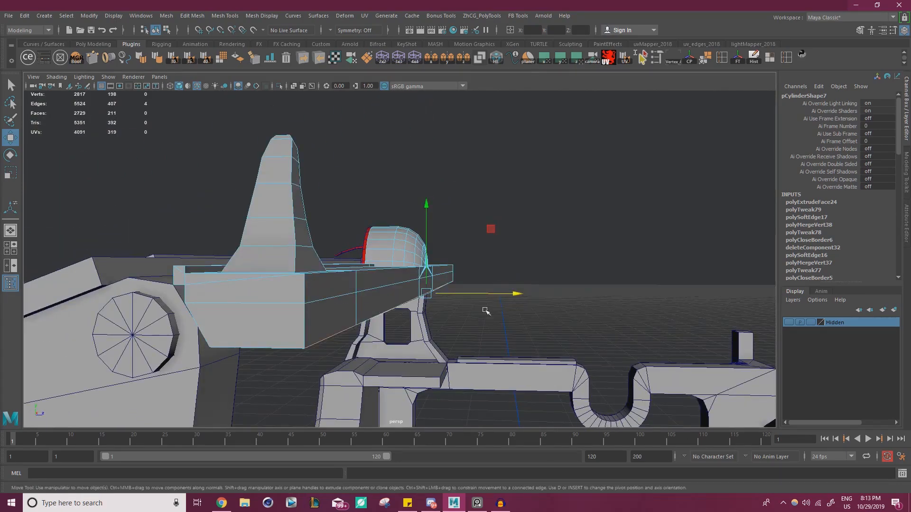
Select the rail's front faces from the prong end up to the triangular faces beside the dome.
{"action": "left_click_drag", "start_coordinate": [271, 284], "coordinate": [362, 265], "text": "alt"}
{"action": "right_click_drag", "start_coordinate": [362, 265], "coordinate": [365, 265]}
{"action": "left_click", "coordinate": [335, 292], "text": "shift"}
{"action": "left_click_drag", "start_coordinate": [334, 290], "coordinate": [412, 295], "text": "alt"}
{"action": "left_click_drag", "start_coordinate": [329, 286], "coordinate": [376, 295], "text": "alt"}
{"action": "scroll", "coordinate": [369, 299], "scroll_direction": "up", "scroll_amount": 4}
{"action": "middle_click_drag", "start_coordinate": [360, 304], "coordinate": [427, 294], "text": "alt"}
{"action": "left_click_drag", "start_coordinate": [427, 294], "coordinate": [384, 282], "text": "alt"}
{"action": "scroll", "coordinate": [385, 282], "scroll_direction": "up", "scroll_amount": 2}
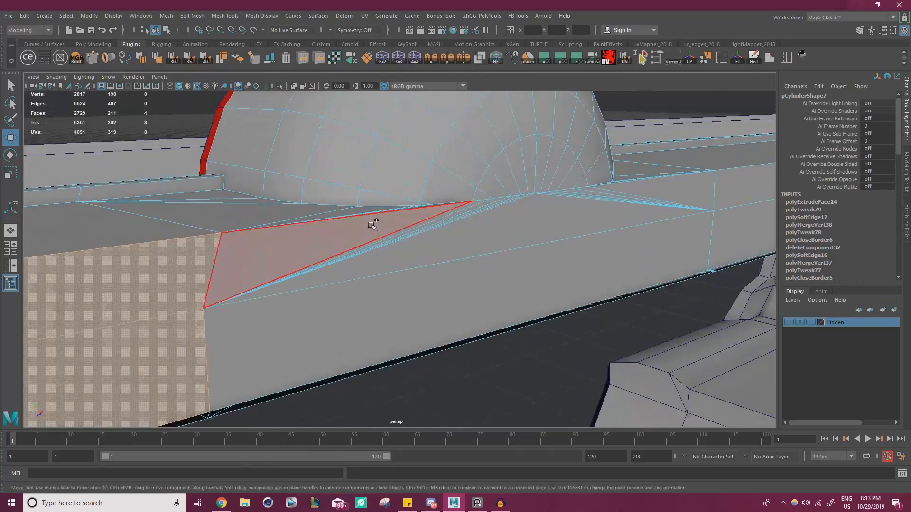
{"action": "left_click", "coordinate": [374, 219], "text": "shift"}
Add the thin triangular faces at the dome's base and the adjoining front faces of the rail to the selection.
{"action": "left_click_drag", "start_coordinate": [503, 273], "coordinate": [468, 264], "text": "alt"}
{"action": "scroll", "coordinate": [379, 249], "scroll_direction": "up", "scroll_amount": 5}
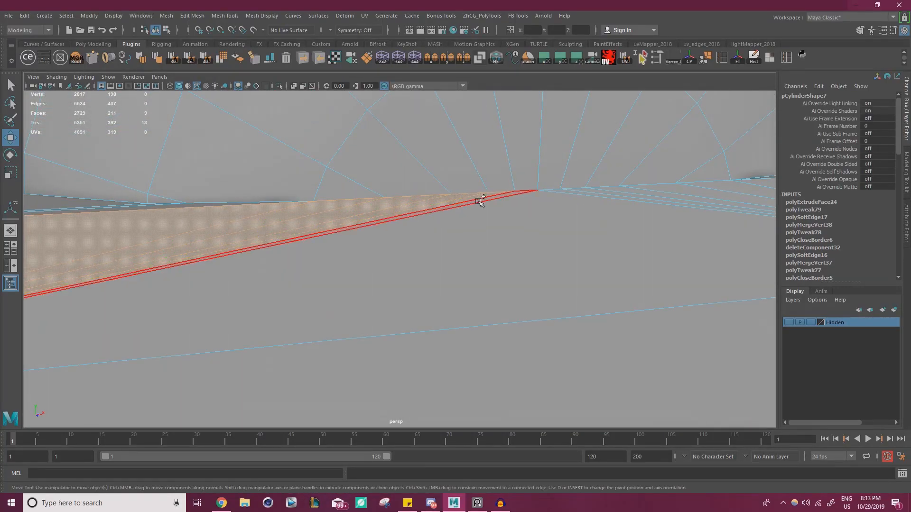
{"action": "left_click_drag", "start_coordinate": [544, 223], "coordinate": [436, 244], "text": "alt"}
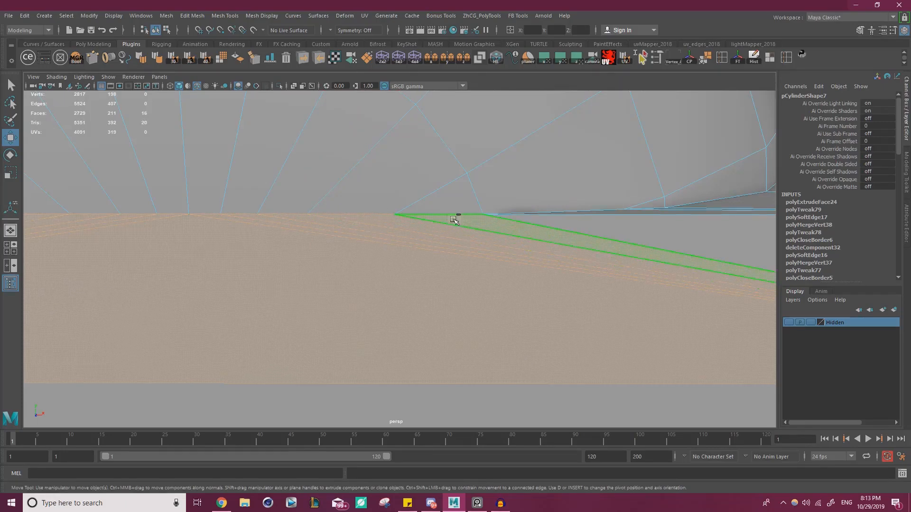
{"action": "scroll", "coordinate": [591, 224], "scroll_direction": "down", "scroll_amount": 5}
{"action": "left_click", "coordinate": [404, 274], "text": "shift"}
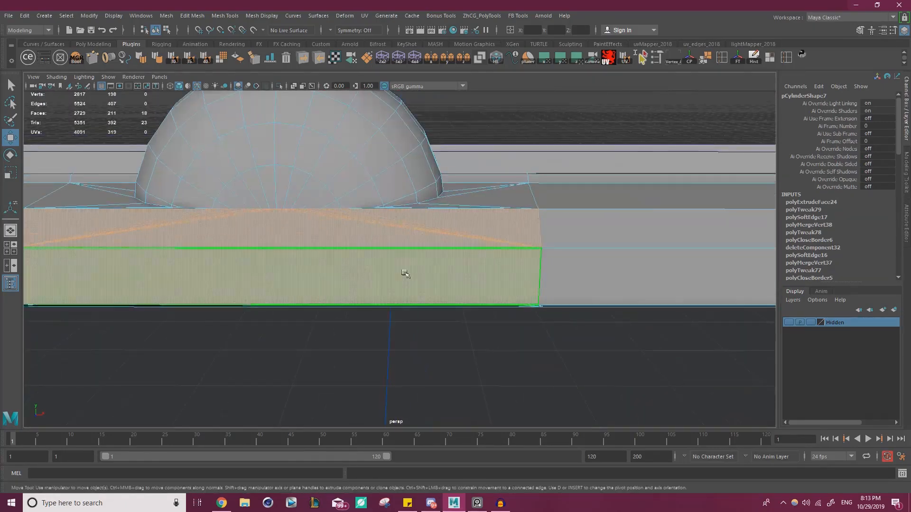
{"action": "left_click", "coordinate": [584, 234], "text": "shift"}
{"action": "left_click_drag", "start_coordinate": [585, 234], "coordinate": [465, 192], "text": "alt"}
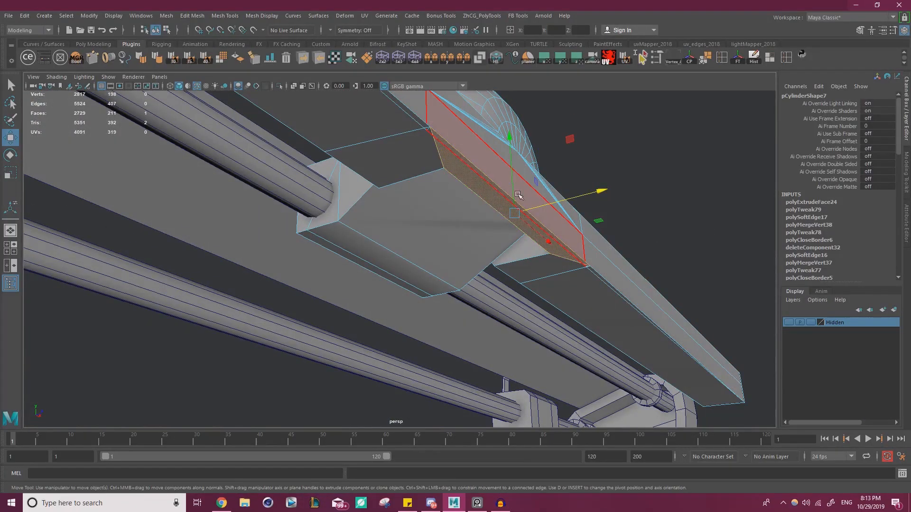
Try deleting the underside faces below the dome and along both sides of the guide block.
{"action": "key", "text": "Delete"}
{"action": "left_click_drag", "start_coordinate": [518, 196], "coordinate": [348, 185], "text": "alt"}
{"action": "middle_click_drag", "start_coordinate": [348, 185], "coordinate": [460, 210], "text": "alt"}
{"action": "left_click", "coordinate": [350, 191]}
{"action": "left_click", "coordinate": [305, 189], "text": "shift"}
{"action": "key", "text": "Delete"}
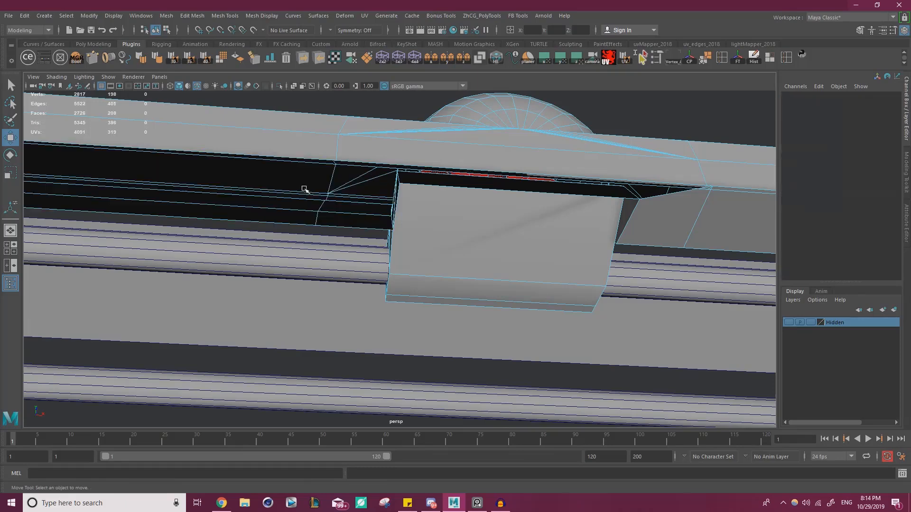
{"action": "left_click", "coordinate": [659, 223]}
{"action": "key", "text": "Delete"}
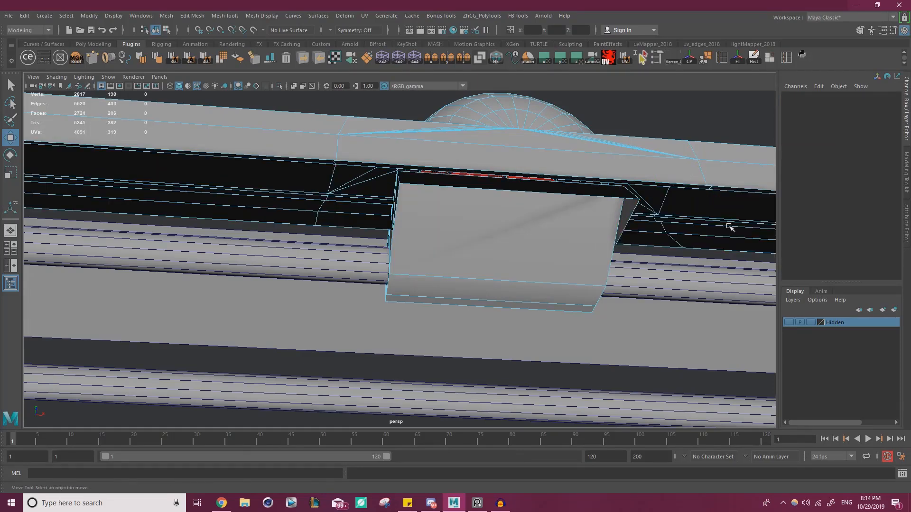
Undo the underside face deletions and return to the rail's front face selection.
{"action": "key", "text": "ctrl+z"}
{"action": "key", "text": "ctrl+z"}
{"action": "key", "text": "ctrl+z"}
{"action": "key", "text": "ctrl+z"}
{"action": "key", "text": "ctrl+z"}
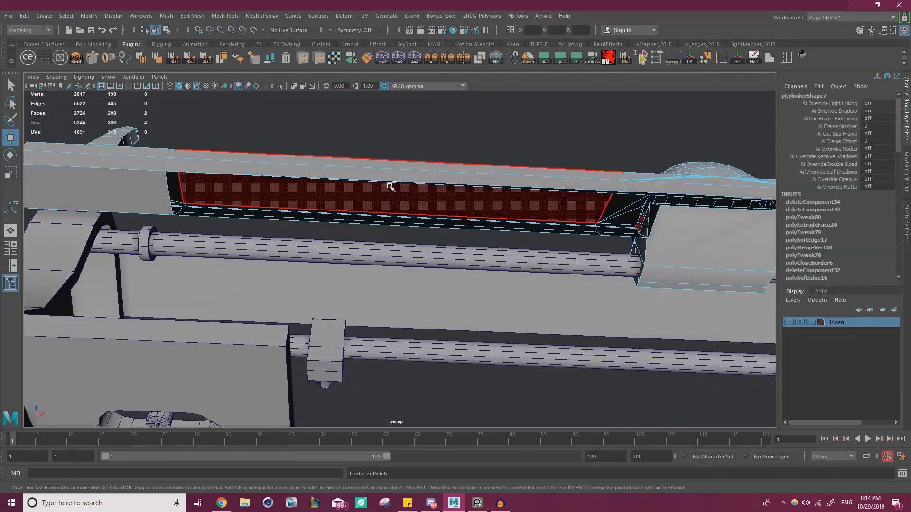
{"action": "key", "text": "ctrl+z"}
{"action": "key", "text": "ctrl+z"}
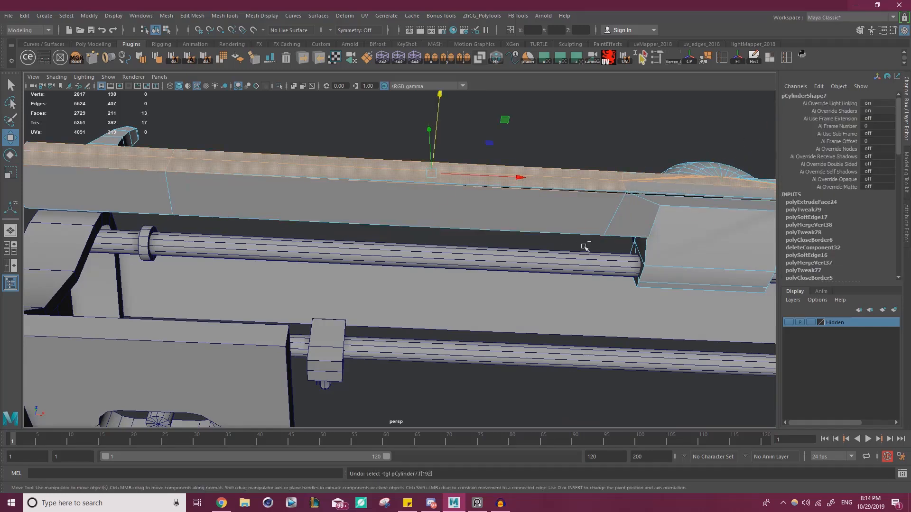
Undo the last selection changes and reposition the rail's underside corner vertices on both sides of the guide block.
{"action": "key", "text": "ctrl+z"}
{"action": "key", "text": "ctrl+z"}
{"action": "mouse_move", "coordinate": [476, 216]}
{"action": "left_mouse_down", "text": "alt"}
{"action": "mouse_move", "coordinate": [463, 198]}
{"action": "mouse_move", "coordinate": [541, 228]}
{"action": "mouse_move", "coordinate": [469, 204]}
{"action": "left_mouse_up", "text": "alt"}
{"action": "right_click_drag", "start_coordinate": [467, 204], "coordinate": [408, 195]}
{"action": "left_click", "coordinate": [456, 206]}
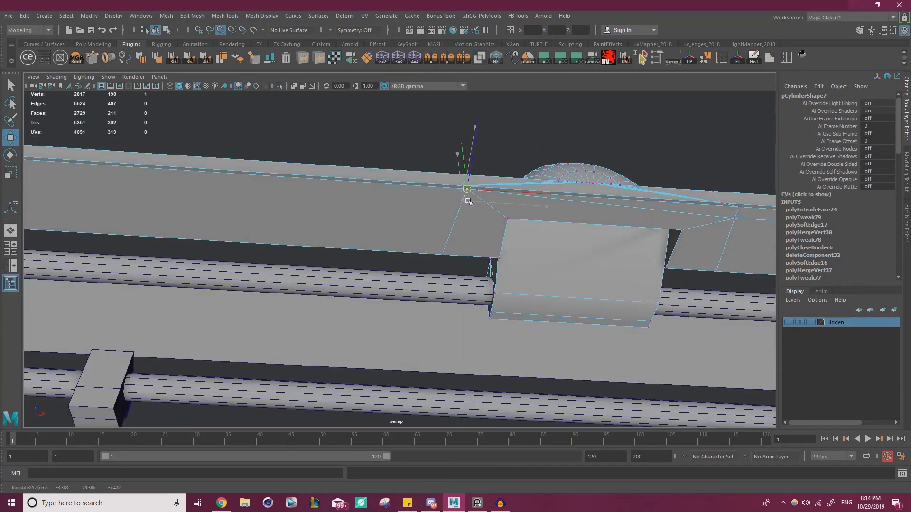
{"action": "mouse_move", "coordinate": [554, 214]}
{"action": "left_mouse_down", "text": "alt"}
{"action": "mouse_move", "coordinate": [490, 219]}
{"action": "mouse_move", "coordinate": [540, 205]}
{"action": "left_mouse_up", "text": "alt"}
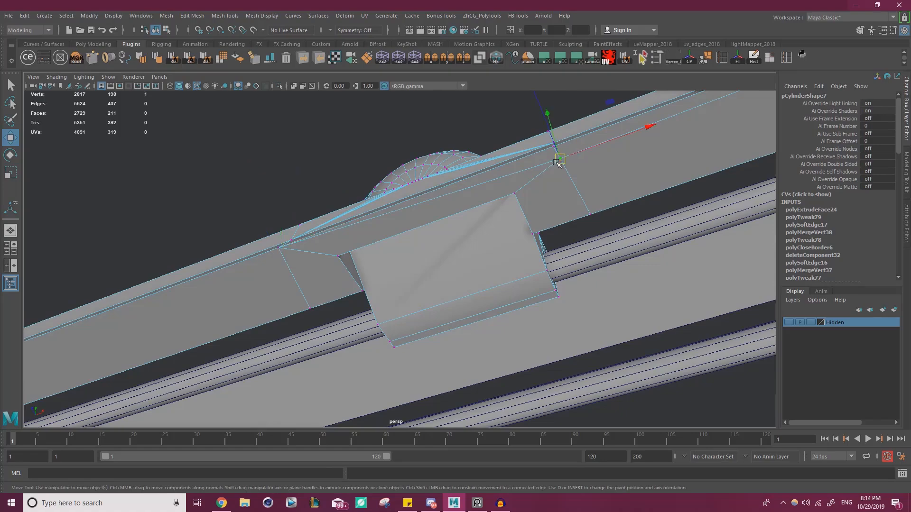
{"action": "left_click_drag", "start_coordinate": [557, 153], "coordinate": [497, 274], "text": "alt"}
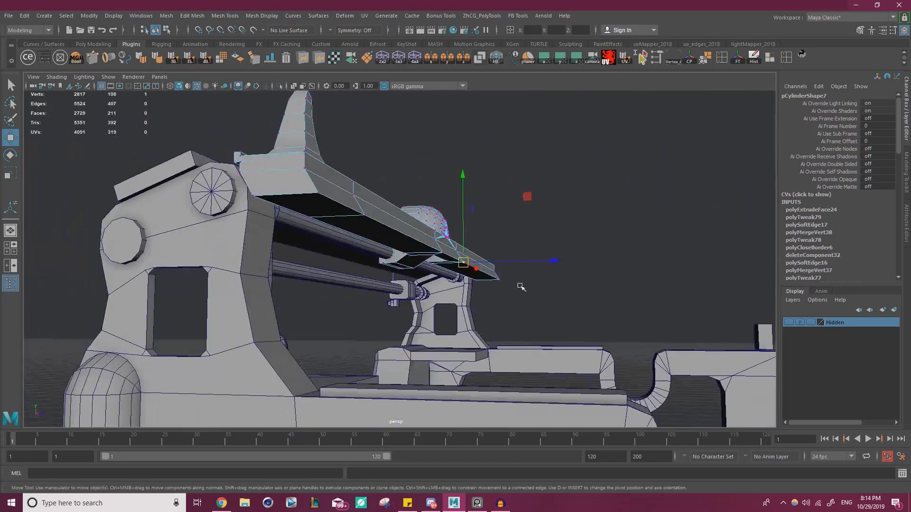
Merge the rail mesh's overlapping vertices with a distance threshold of 0.0001.
{"action": "right_click_drag", "start_coordinate": [514, 208], "coordinate": [514, 209], "text": "shift"}
{"action": "left_click_drag", "start_coordinate": [514, 208], "coordinate": [623, 279], "text": "alt"}
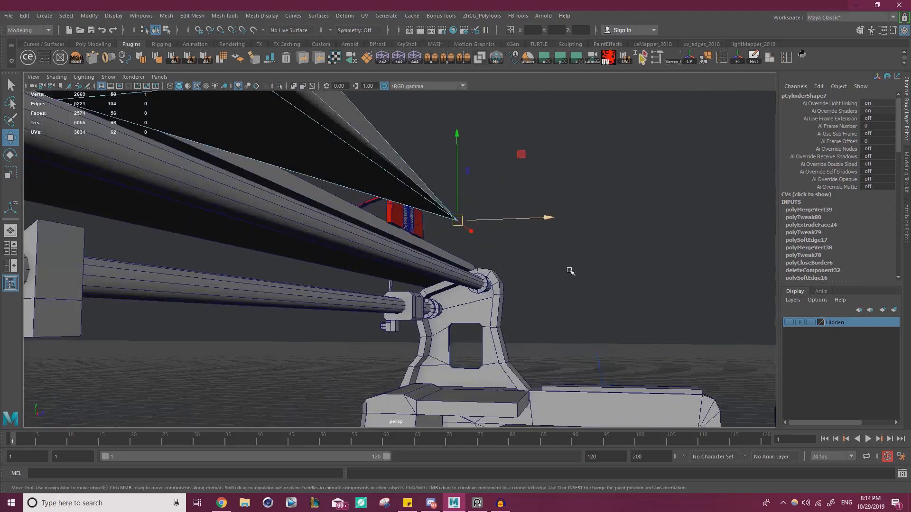
{"action": "left_click_drag", "start_coordinate": [483, 169], "coordinate": [563, 204], "text": "alt"}
{"action": "right_click_drag", "start_coordinate": [563, 203], "coordinate": [539, 250], "text": "alt"}
{"action": "left_click_drag", "start_coordinate": [539, 250], "coordinate": [483, 260], "text": "alt"}
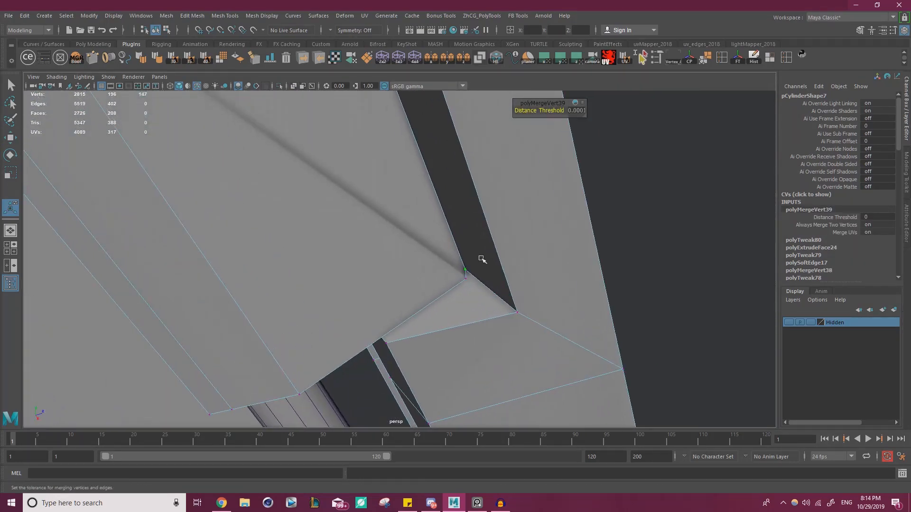
Collapse the tiny leftover edge at the guide block's corner by merging it to its center.
{"action": "right_click_drag", "start_coordinate": [457, 265], "coordinate": [450, 199]}
{"action": "middle_click_drag", "start_coordinate": [449, 200], "coordinate": [407, 179], "text": "alt"}
{"action": "right_click_drag", "start_coordinate": [407, 178], "coordinate": [415, 268], "text": "alt"}
{"action": "left_click", "coordinate": [445, 250]}
{"action": "left_click_drag", "start_coordinate": [507, 270], "coordinate": [484, 272], "text": "alt"}
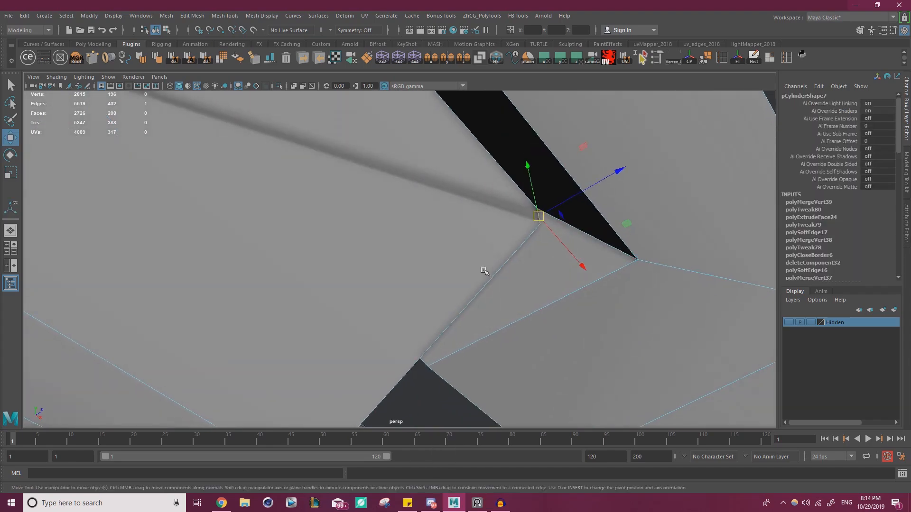
{"action": "key", "text": "f"}
{"action": "left_click_drag", "start_coordinate": [591, 242], "coordinate": [489, 260], "text": "alt"}
{"action": "right_click", "coordinate": [489, 261], "text": "shift"}
{"action": "mouse_move", "coordinate": [491, 243]}
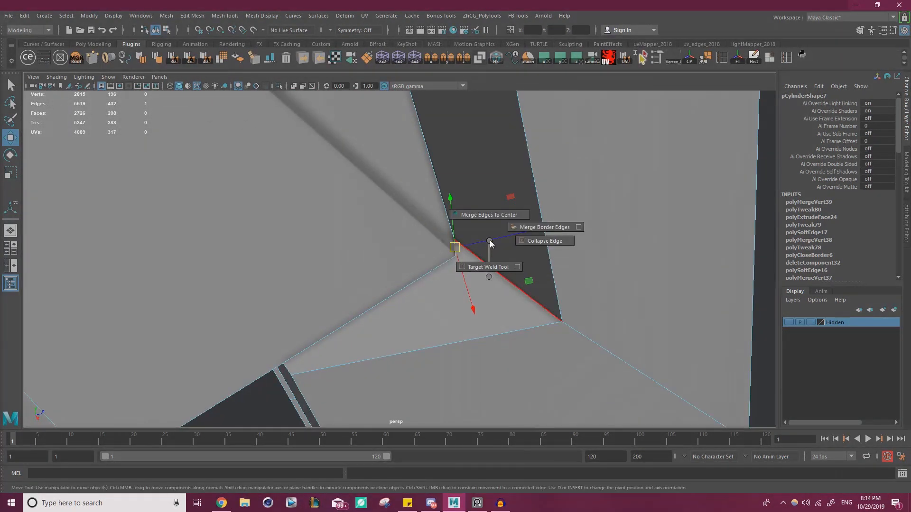
{"action": "left_click", "coordinate": [474, 215]}
Snap the guide block's corner vertices onto the adjoining rail vertices to close the narrow gap in the underside.
{"action": "left_click_drag", "start_coordinate": [488, 228], "coordinate": [582, 329], "text": "alt"}
{"action": "right_click_drag", "start_coordinate": [582, 329], "coordinate": [332, 228], "text": "alt"}
{"action": "middle_click_drag", "start_coordinate": [332, 229], "coordinate": [488, 283], "text": "alt"}
{"action": "left_click_drag", "start_coordinate": [488, 283], "coordinate": [416, 288], "text": "alt"}
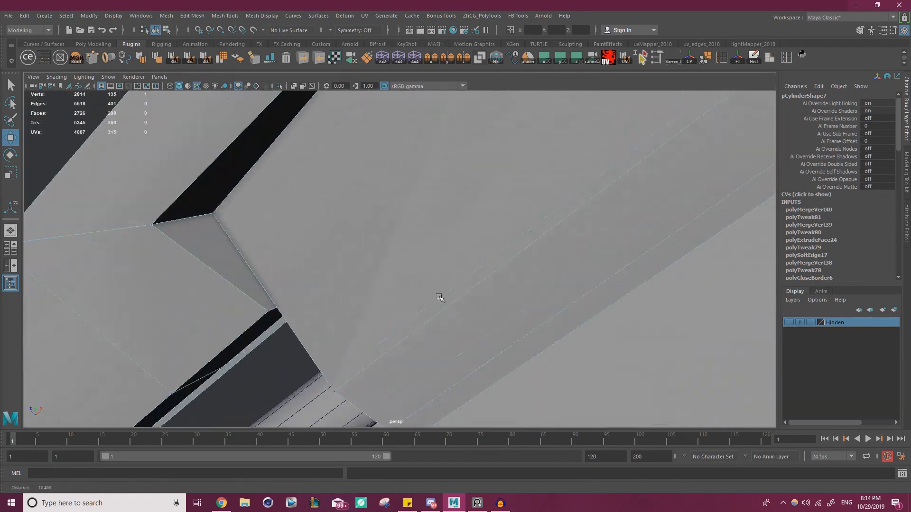
{"action": "middle_click_drag", "start_coordinate": [417, 288], "coordinate": [372, 272], "text": "alt"}
{"action": "right_click_drag", "start_coordinate": [372, 272], "coordinate": [406, 250], "text": "alt"}
{"action": "left_click_drag", "start_coordinate": [406, 250], "coordinate": [328, 219], "text": "alt"}
{"action": "middle_click_drag", "start_coordinate": [328, 220], "coordinate": [374, 228], "text": "alt"}
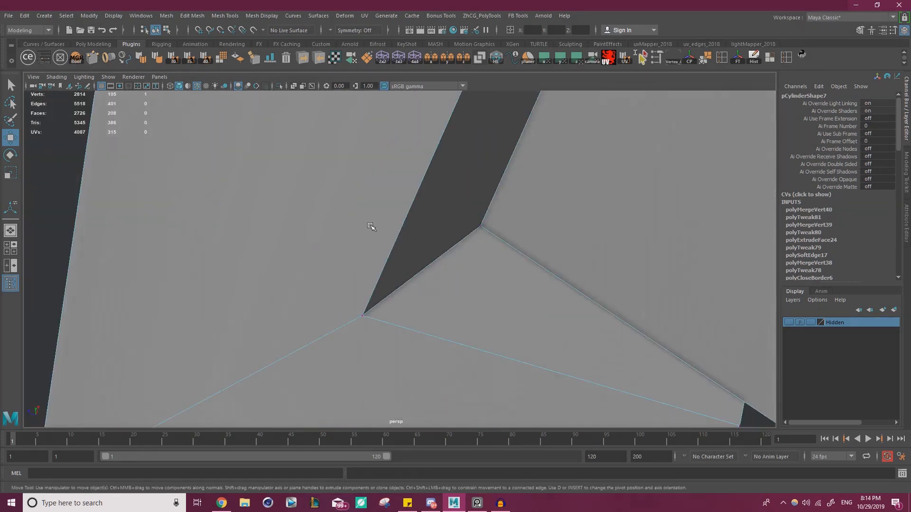
{"action": "right_click_drag", "start_coordinate": [374, 228], "coordinate": [455, 238], "text": "alt"}
{"action": "left_click_drag", "start_coordinate": [532, 219], "coordinate": [426, 294]}
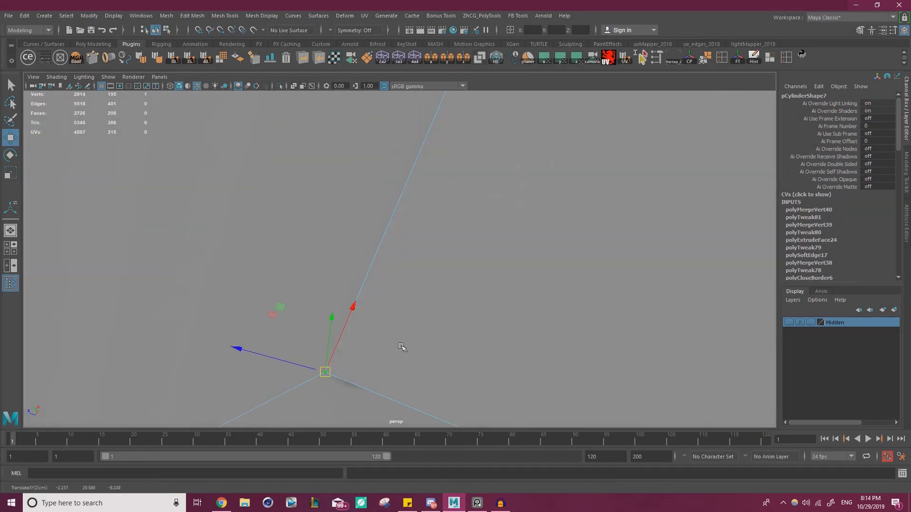
{"action": "right_click_drag", "start_coordinate": [378, 350], "coordinate": [366, 292], "text": "alt"}
{"action": "left_click_drag", "start_coordinate": [366, 292], "coordinate": [398, 202], "text": "alt"}
Merge the snapped guide block and rail vertices with a distance threshold of 0.0001.
{"action": "right_click_drag", "start_coordinate": [605, 270], "coordinate": [639, 225], "text": "shift"}
{"action": "middle_click_drag", "start_coordinate": [612, 246], "coordinate": [519, 234], "text": "alt"}
{"action": "right_click_drag", "start_coordinate": [518, 235], "coordinate": [536, 278], "text": "alt"}
{"action": "left_click_drag", "start_coordinate": [537, 278], "coordinate": [620, 286], "text": "alt"}
{"action": "right_click_drag", "start_coordinate": [620, 286], "coordinate": [647, 301], "text": "alt"}
{"action": "left_click_drag", "start_coordinate": [647, 301], "coordinate": [533, 236], "text": "alt"}
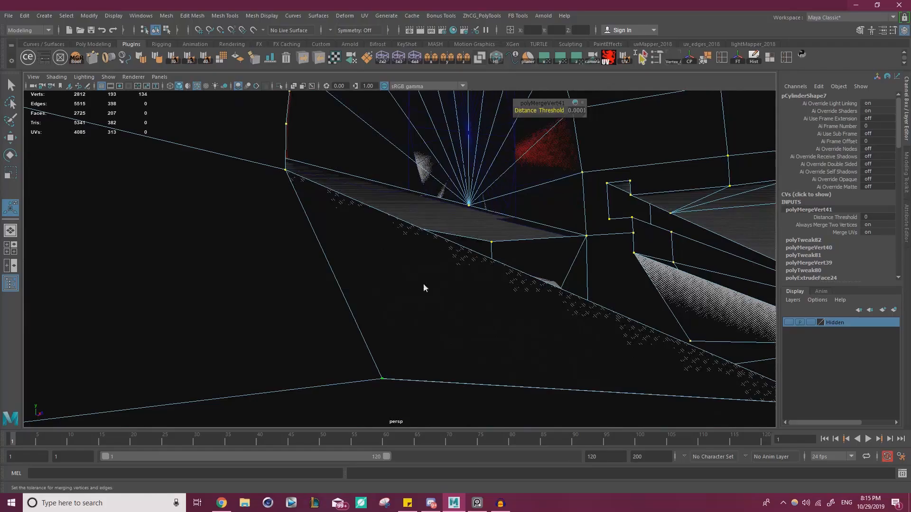
Delete the stray triangular face inside the rail beside the guide block.
{"action": "right_click_drag", "start_coordinate": [423, 284], "coordinate": [421, 258]}
{"action": "key", "text": "q"}
{"action": "left_click", "coordinate": [531, 291]}
{"action": "left_click_drag", "start_coordinate": [520, 267], "coordinate": [493, 263], "text": "alt"}
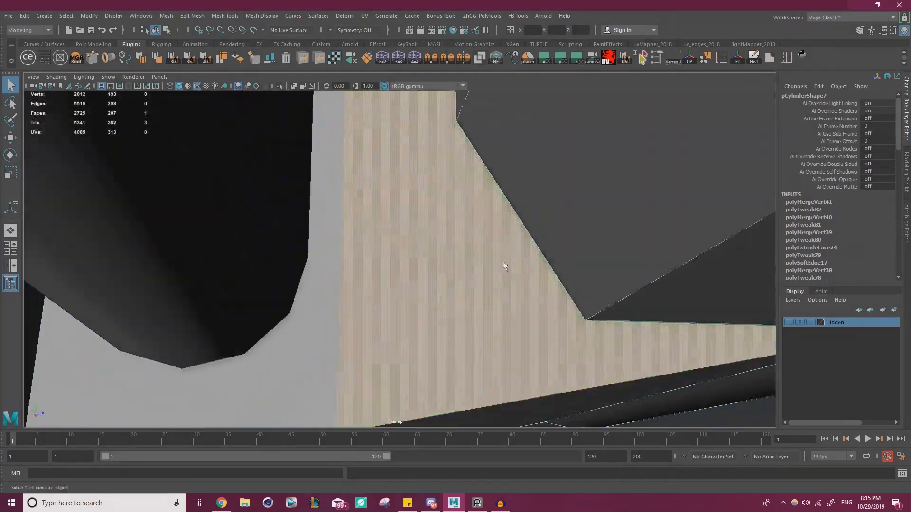
{"action": "right_click_drag", "start_coordinate": [492, 263], "coordinate": [441, 249], "text": "alt"}
{"action": "left_click_drag", "start_coordinate": [441, 250], "coordinate": [480, 279], "text": "alt"}
{"action": "right_click_drag", "start_coordinate": [480, 279], "coordinate": [337, 267], "text": "alt"}
{"action": "middle_click_drag", "start_coordinate": [307, 285], "coordinate": [378, 251], "text": "alt"}
{"action": "left_click", "coordinate": [221, 247]}
{"action": "left_click_drag", "start_coordinate": [299, 264], "coordinate": [259, 223], "text": "alt"}
{"action": "key", "text": "Delete"}
Delete the large leftover interior face spanning the inside of the rail at the guide block.
{"action": "left_click", "coordinate": [313, 242]}
{"action": "left_click_drag", "start_coordinate": [123, 239], "coordinate": [250, 201], "text": "alt"}
{"action": "key", "text": "w"}
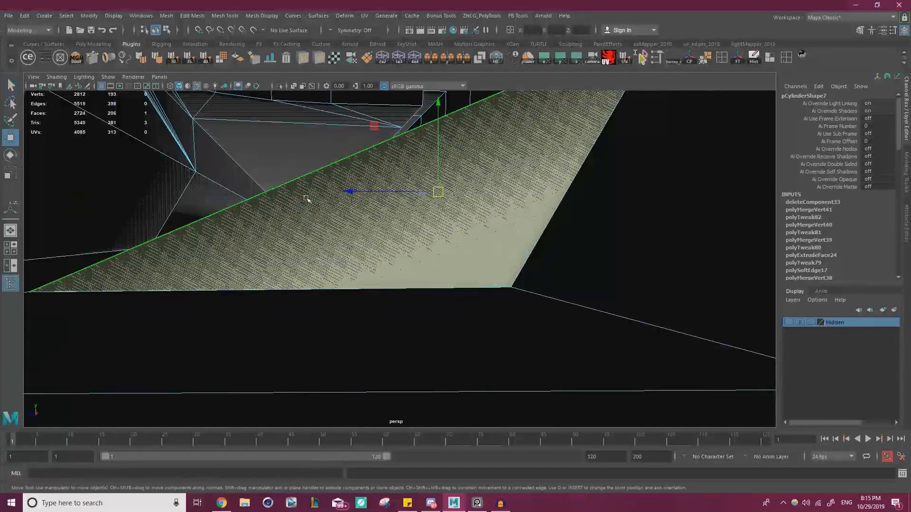
{"action": "left_click_drag", "start_coordinate": [313, 199], "coordinate": [328, 187], "text": "alt"}
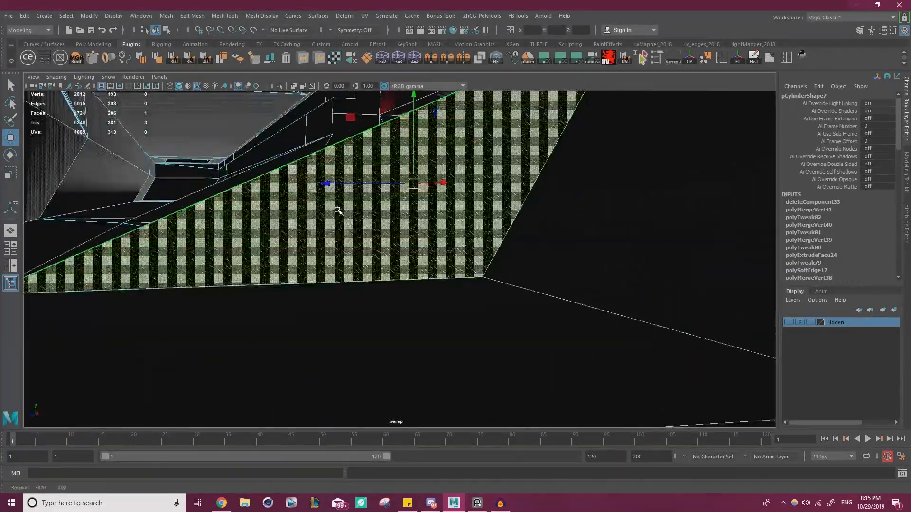
{"action": "left_click_drag", "start_coordinate": [246, 179], "coordinate": [333, 248], "text": "alt"}
{"action": "left_click", "coordinate": [324, 216], "text": "ctrl"}
{"action": "left_click_drag", "start_coordinate": [449, 236], "coordinate": [245, 193], "text": "alt"}
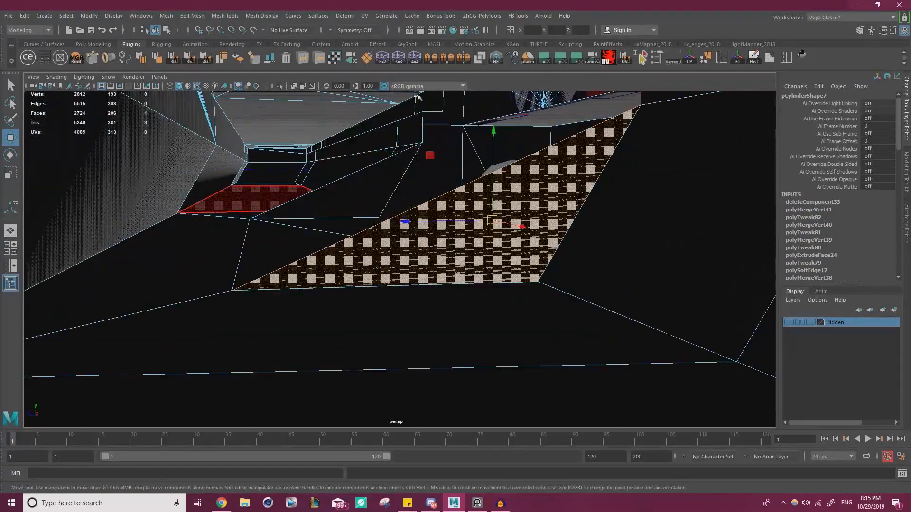
{"action": "left_click_drag", "start_coordinate": [492, 172], "coordinate": [468, 175], "text": "alt"}
{"action": "key", "text": "Delete"}
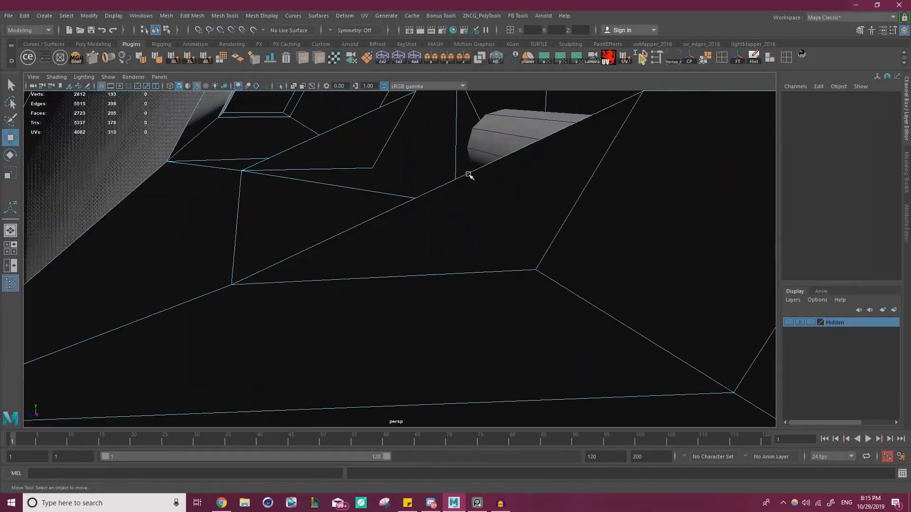
Move the front edge of the guide block's underside along the Z axis.
{"action": "right_click_drag", "start_coordinate": [469, 175], "coordinate": [362, 206], "text": "alt"}
{"action": "left_click_drag", "start_coordinate": [362, 205], "coordinate": [432, 211], "text": "alt"}
{"action": "right_click_drag", "start_coordinate": [433, 211], "coordinate": [433, 190]}
{"action": "left_click_drag", "start_coordinate": [434, 190], "coordinate": [380, 226], "text": "alt"}
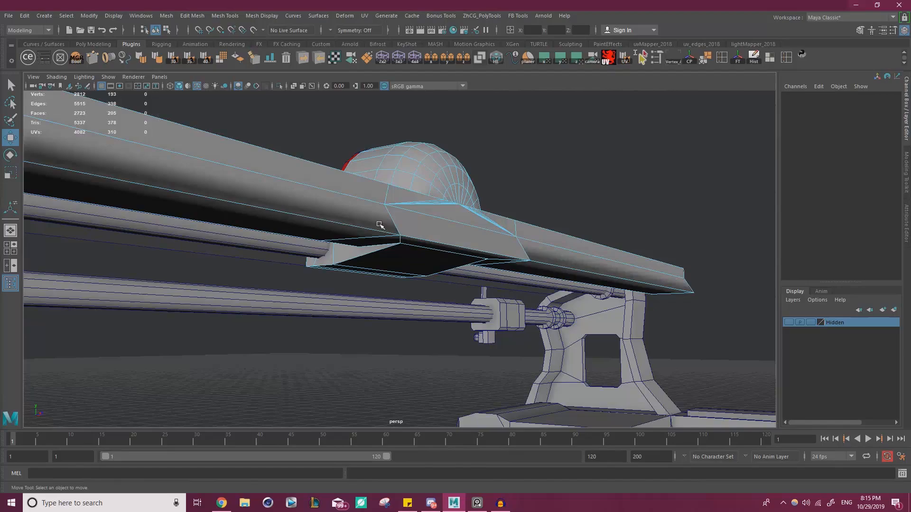
{"action": "left_click", "coordinate": [426, 237]}
{"action": "left_click_drag", "start_coordinate": [603, 258], "coordinate": [386, 204]}
{"action": "left_click_drag", "start_coordinate": [429, 245], "coordinate": [529, 262], "text": "alt"}
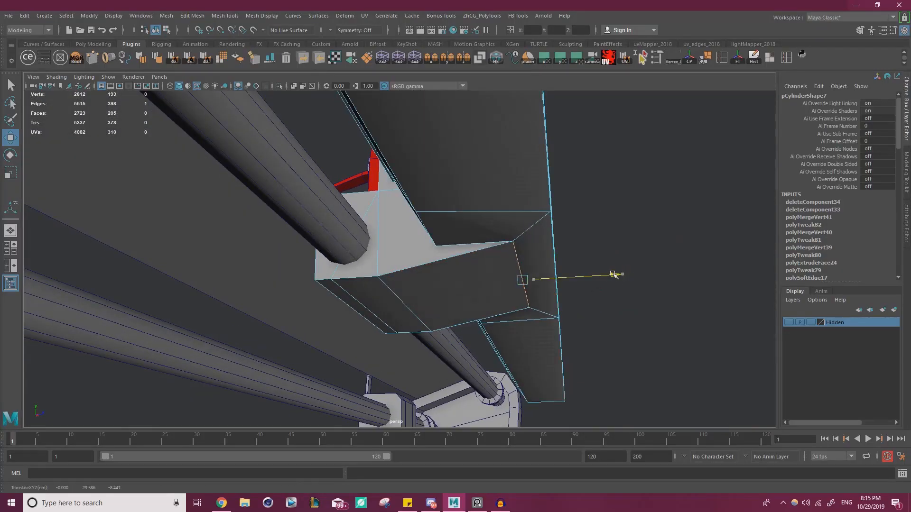
{"action": "left_click_drag", "start_coordinate": [580, 276], "coordinate": [446, 267], "text": "alt"}
{"action": "right_click_drag", "start_coordinate": [446, 267], "coordinate": [402, 279], "text": "alt"}
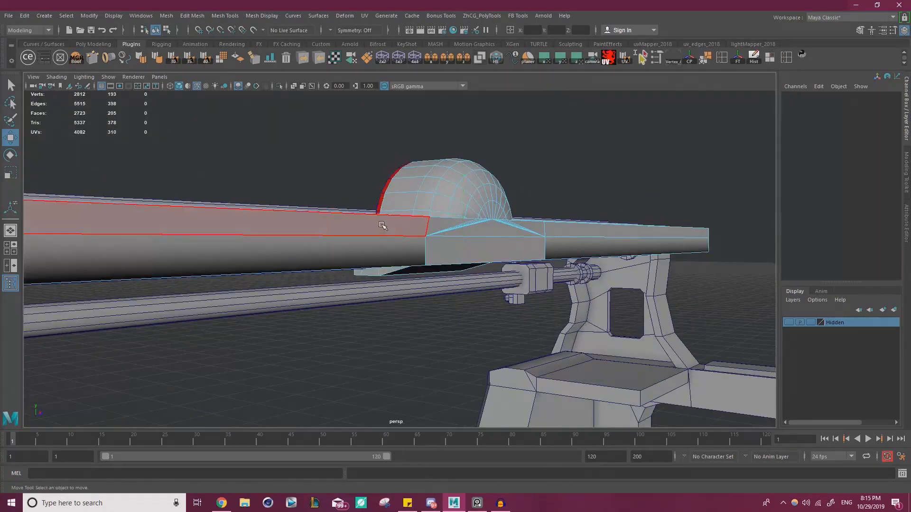
Select the upper and lower front faces of the rail from the dome to the prong end.
{"action": "left_click", "coordinate": [385, 225]}
{"action": "left_click", "coordinate": [397, 246], "text": "shift"}
{"action": "right_click_drag", "start_coordinate": [438, 250], "coordinate": [267, 257], "text": "alt"}
{"action": "left_click_drag", "start_coordinate": [267, 258], "coordinate": [326, 253], "text": "alt"}
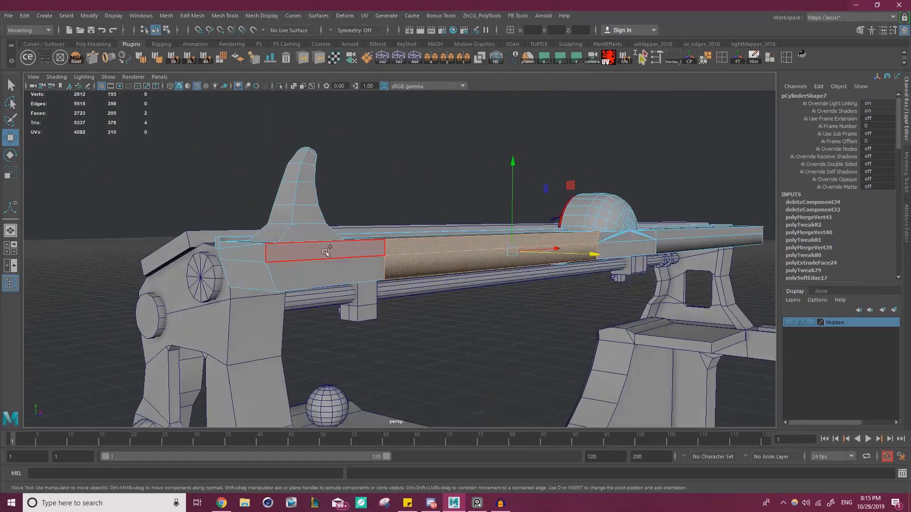
{"action": "left_click_drag", "start_coordinate": [367, 277], "coordinate": [479, 279], "text": "alt"}
{"action": "left_click_drag", "start_coordinate": [650, 263], "coordinate": [492, 289], "text": "alt"}
{"action": "right_click_drag", "start_coordinate": [492, 288], "coordinate": [555, 290], "text": "alt"}
{"action": "left_click_drag", "start_coordinate": [556, 290], "coordinate": [545, 321], "text": "alt"}
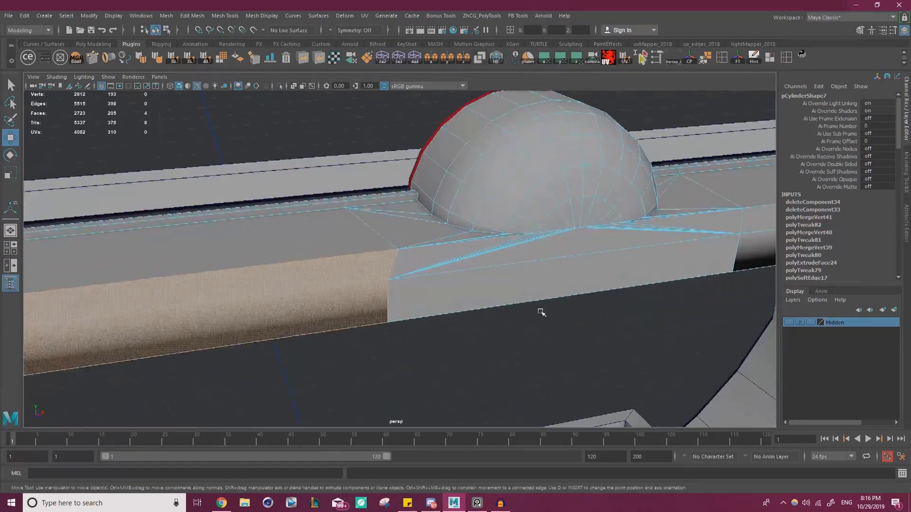
Add the thin triangular faces at the dome's base and the front face below them to the selection.
{"action": "right_click_drag", "start_coordinate": [441, 286], "coordinate": [486, 286], "text": "alt"}
{"action": "left_click", "coordinate": [428, 239], "text": "shift"}
{"action": "middle_click_drag", "start_coordinate": [467, 258], "coordinate": [420, 272], "text": "alt"}
{"action": "right_click_drag", "start_coordinate": [420, 273], "coordinate": [474, 266], "text": "alt"}
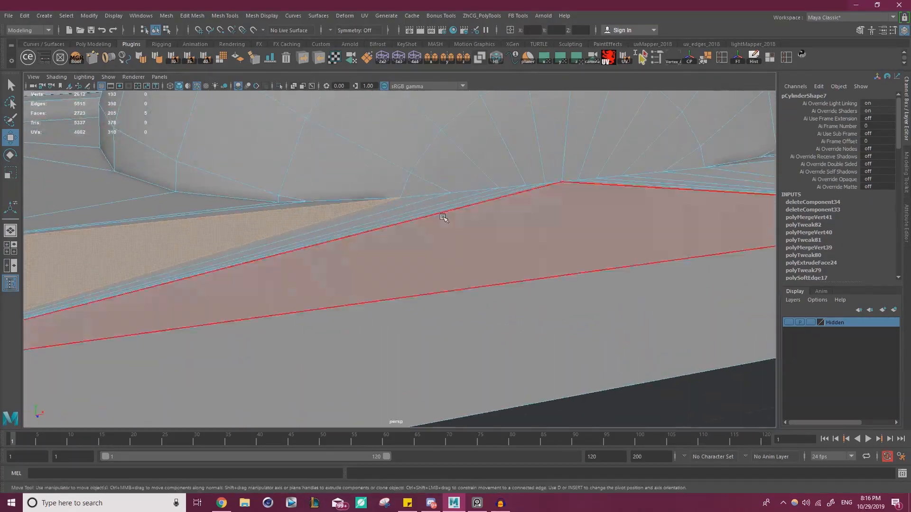
{"action": "left_click", "coordinate": [482, 201], "text": "shift"}
{"action": "left_click", "coordinate": [590, 234], "text": "shift"}
{"action": "left_click_drag", "start_coordinate": [590, 234], "coordinate": [520, 240], "text": "alt"}
{"action": "middle_click_drag", "start_coordinate": [521, 240], "coordinate": [354, 196], "text": "alt"}
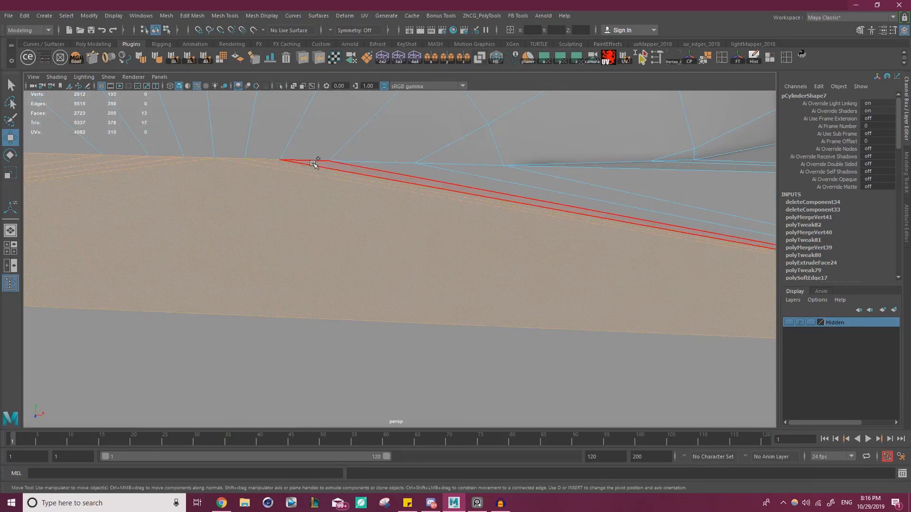
{"action": "left_click", "coordinate": [586, 174], "text": "shift"}
Add the rail's front faces beyond the dome and the lower front face beneath it to the selection.
{"action": "right_click_drag", "start_coordinate": [474, 198], "coordinate": [419, 191], "text": "alt"}
{"action": "middle_click_drag", "start_coordinate": [419, 191], "coordinate": [251, 180], "text": "alt"}
{"action": "right_click_drag", "start_coordinate": [251, 180], "coordinate": [299, 190], "text": "alt"}
{"action": "left_click", "coordinate": [457, 245], "text": "shift"}
{"action": "left_click", "coordinate": [422, 287], "text": "shift"}
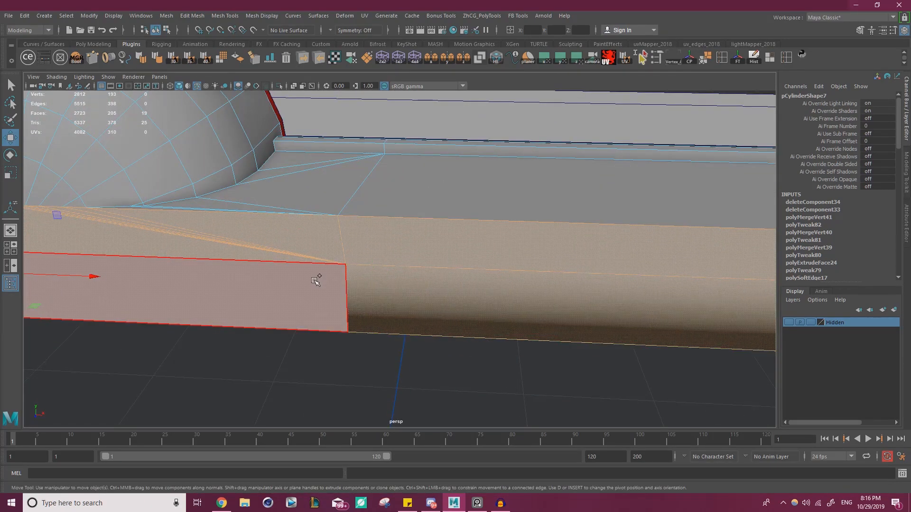
{"action": "left_click", "coordinate": [311, 280], "text": "shift"}
{"action": "right_click_drag", "start_coordinate": [299, 275], "coordinate": [223, 255], "text": "alt"}
{"action": "middle_click_drag", "start_coordinate": [223, 254], "coordinate": [528, 249], "text": "alt"}
{"action": "right_click_drag", "start_coordinate": [529, 248], "coordinate": [489, 238], "text": "alt"}
{"action": "middle_click_drag", "start_coordinate": [579, 230], "coordinate": [334, 211], "text": "alt"}
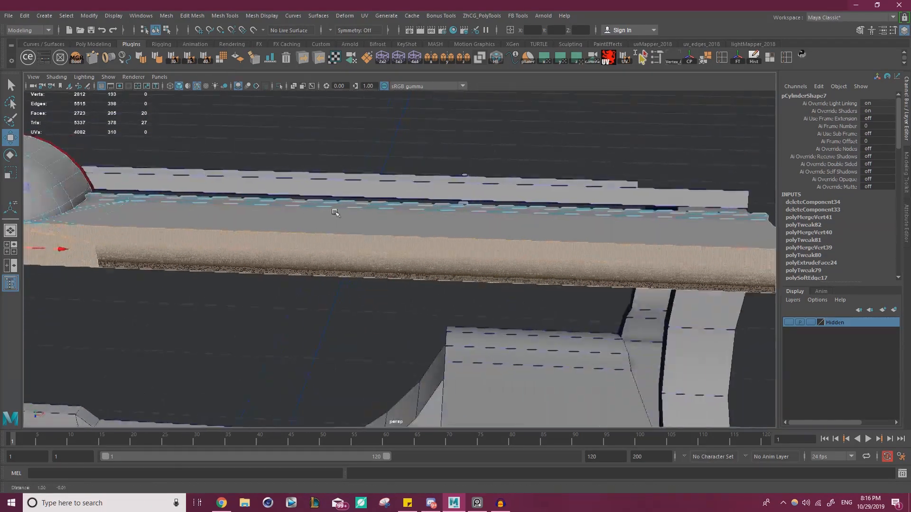
Flatten the selected front faces of the rail by scaling them along the Z axis.
{"action": "right_click_drag", "start_coordinate": [334, 211], "coordinate": [265, 204], "text": "alt"}
{"action": "middle_click_drag", "start_coordinate": [265, 204], "coordinate": [370, 208], "text": "alt"}
{"action": "left_click_drag", "start_coordinate": [370, 209], "coordinate": [479, 247], "text": "alt"}
{"action": "right_click_drag", "start_coordinate": [479, 247], "coordinate": [526, 263], "text": "alt"}
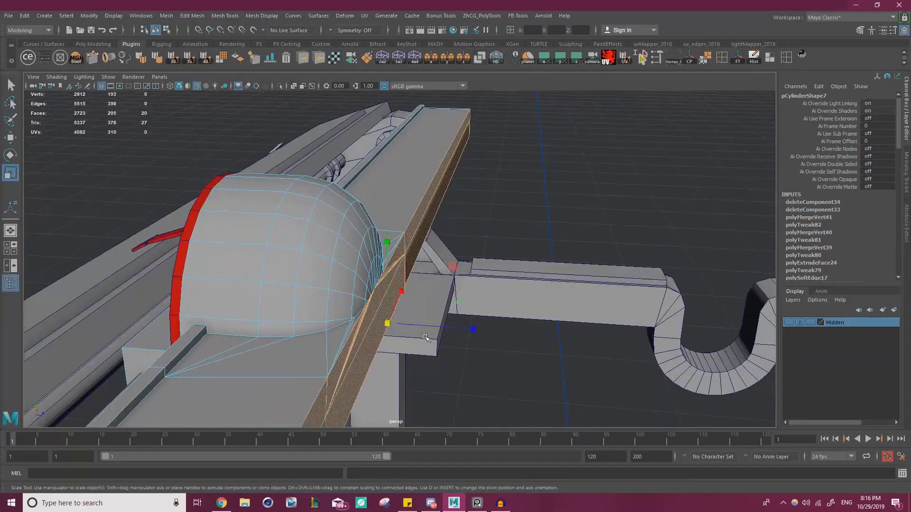
{"action": "left_click_drag", "start_coordinate": [470, 326], "coordinate": [32, 276]}
Move the flattened front faces along the Z axis to adjust the rail's depth.
{"action": "right_click_drag", "start_coordinate": [342, 266], "coordinate": [547, 280], "text": "alt"}
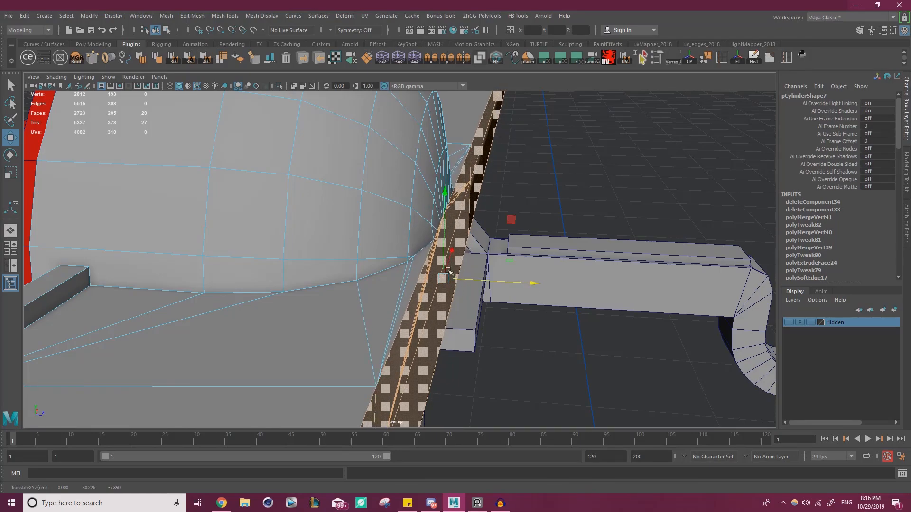
{"action": "left_click_drag", "start_coordinate": [448, 270], "coordinate": [398, 270], "text": "alt"}
{"action": "middle_click_drag", "start_coordinate": [398, 270], "coordinate": [431, 267], "text": "alt"}
{"action": "right_click_drag", "start_coordinate": [431, 268], "coordinate": [451, 270], "text": "alt"}
{"action": "right_click_drag", "start_coordinate": [374, 291], "coordinate": [411, 291], "text": "alt"}
{"action": "left_click_drag", "start_coordinate": [410, 291], "coordinate": [386, 271], "text": "alt"}
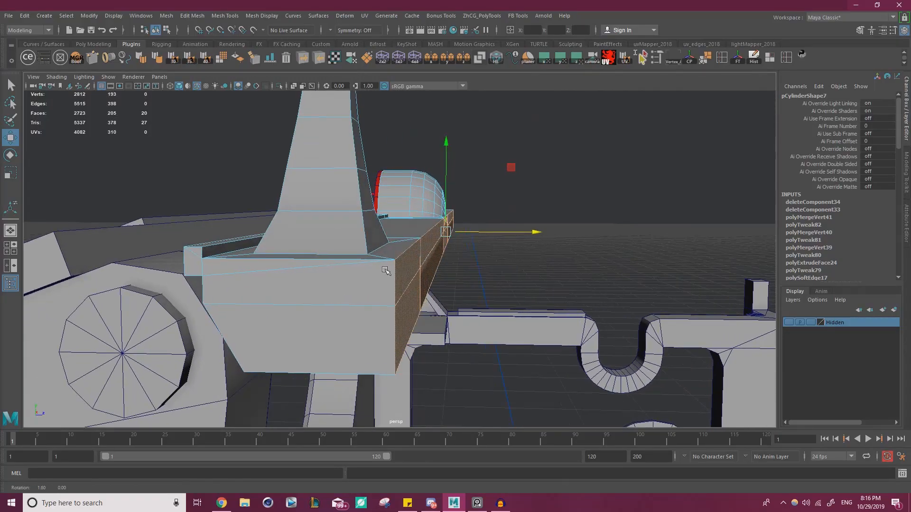
Add the triangular top faces on both sides of the dome's base to the front face selection.
{"action": "left_click_drag", "start_coordinate": [448, 257], "coordinate": [366, 273], "text": "alt"}
{"action": "right_click_drag", "start_coordinate": [365, 273], "coordinate": [321, 291], "text": "alt"}
{"action": "left_click", "coordinate": [403, 296], "text": "shift"}
{"action": "left_click_drag", "start_coordinate": [321, 291], "coordinate": [401, 281], "text": "alt"}
{"action": "middle_click_drag", "start_coordinate": [401, 281], "coordinate": [481, 221], "text": "alt"}
{"action": "right_click_drag", "start_coordinate": [480, 221], "coordinate": [499, 229], "text": "alt"}
{"action": "middle_click_drag", "start_coordinate": [498, 229], "coordinate": [303, 237], "text": "alt"}
{"action": "right_click_drag", "start_coordinate": [304, 237], "coordinate": [418, 252], "text": "alt"}
{"action": "left_click", "coordinate": [305, 197], "text": "shift"}
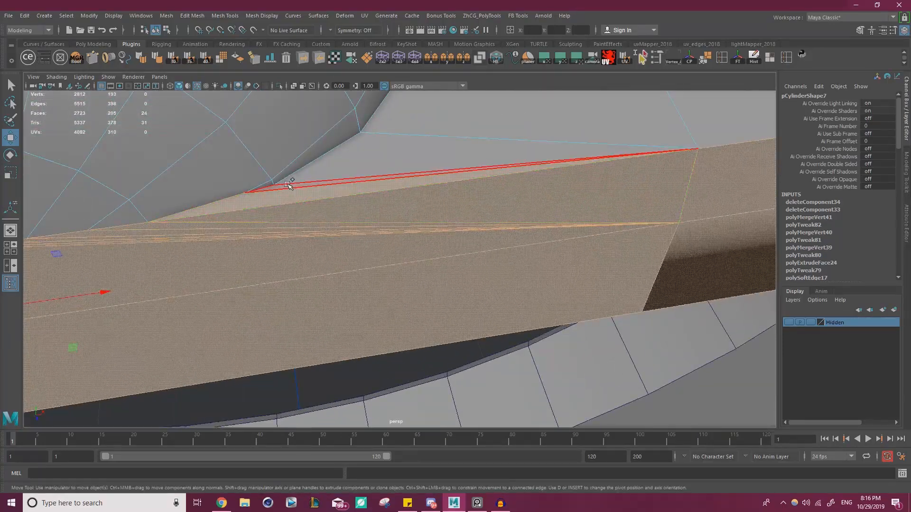
Add the dome's frontmost face rings to the selection and move all selected faces along the Z axis.
{"action": "middle_click_drag", "start_coordinate": [208, 191], "coordinate": [377, 188], "text": "alt"}
{"action": "right_click_drag", "start_coordinate": [377, 188], "coordinate": [299, 202], "text": "alt"}
{"action": "double_click", "coordinate": [254, 248], "text": "shift"}
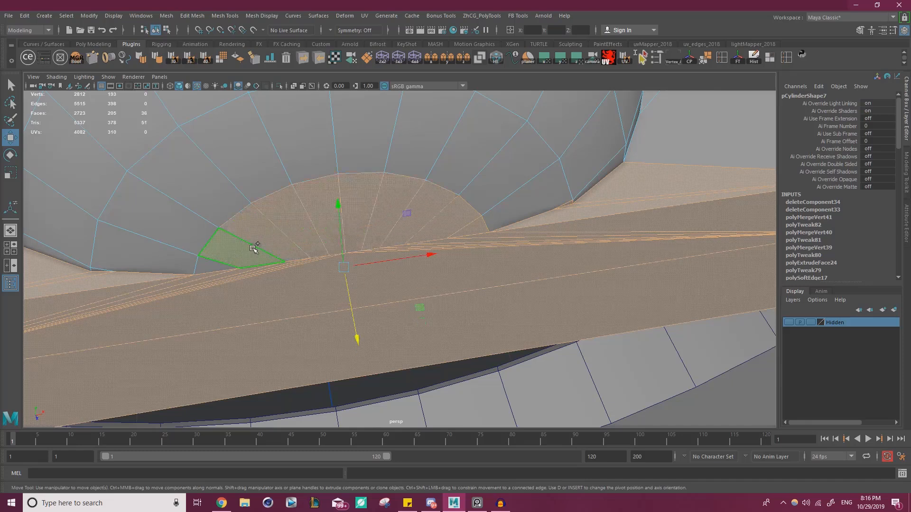
{"action": "double_click", "coordinate": [507, 180], "text": "shift"}
{"action": "right_click_drag", "start_coordinate": [579, 206], "coordinate": [332, 193], "text": "alt"}
{"action": "left_click_drag", "start_coordinate": [332, 193], "coordinate": [388, 195], "text": "alt"}
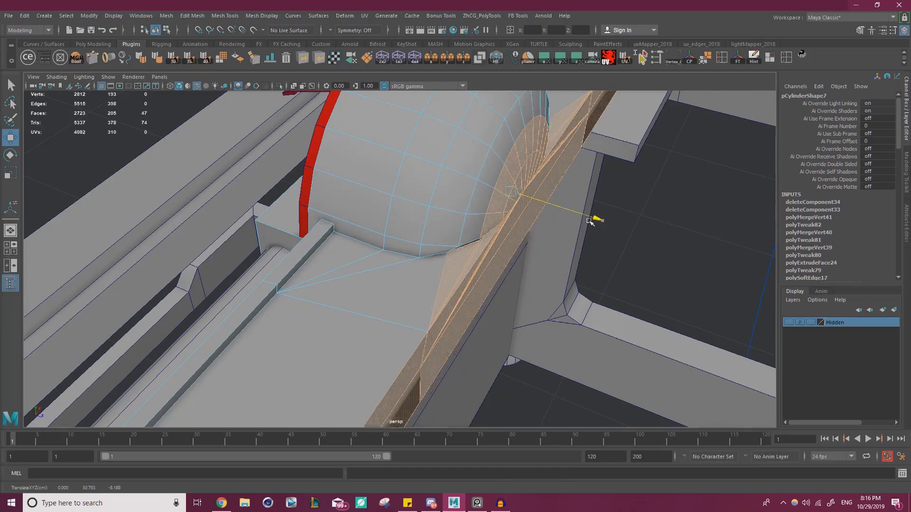
Extend the selection over further face rings of the dome and shift the rail front and dome along the Z axis.
{"action": "left_click_drag", "start_coordinate": [459, 246], "coordinate": [429, 254], "text": "alt"}
{"action": "left_click", "coordinate": [434, 219], "text": "shift"}
{"action": "mouse_move", "coordinate": [531, 225]}
{"action": "left_mouse_down", "text": "alt"}
{"action": "mouse_move", "coordinate": [413, 229]}
{"action": "mouse_move", "coordinate": [630, 249]}
{"action": "mouse_move", "coordinate": [586, 230]}
{"action": "mouse_move", "coordinate": [517, 244]}
{"action": "mouse_move", "coordinate": [540, 235]}
{"action": "left_mouse_up", "text": "alt"}
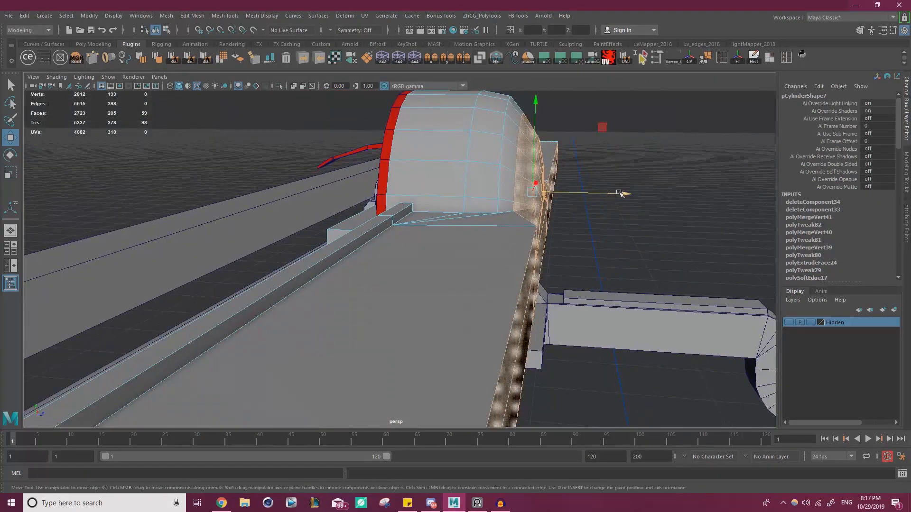
{"action": "left_click_drag", "start_coordinate": [615, 194], "coordinate": [532, 228], "text": "alt"}
{"action": "left_click", "coordinate": [398, 307], "text": "shift"}
{"action": "double_click", "coordinate": [408, 280], "text": "shift"}
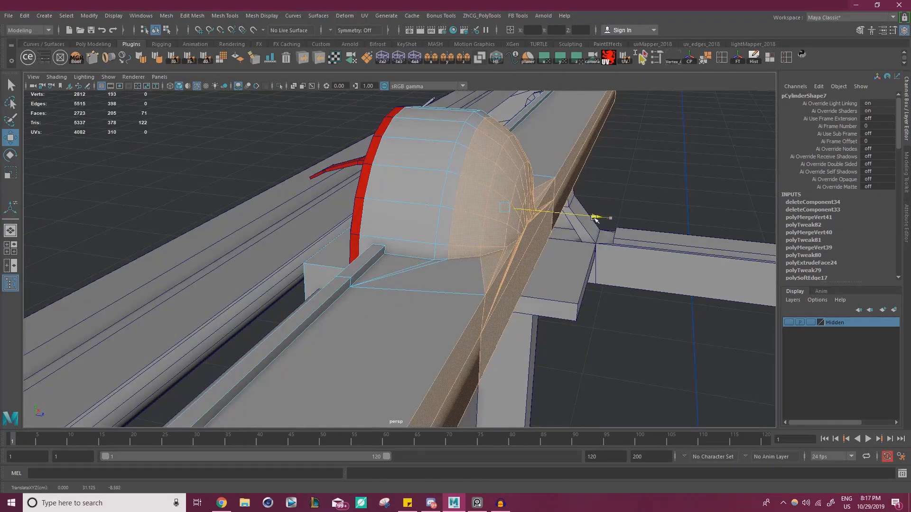
{"action": "left_click_drag", "start_coordinate": [499, 232], "coordinate": [520, 229], "text": "alt"}
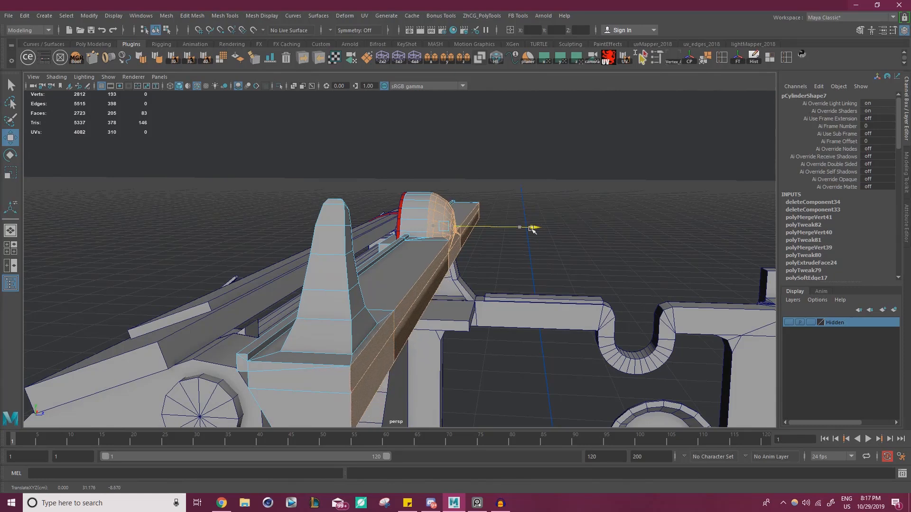
{"action": "middle_click_drag", "start_coordinate": [514, 254], "coordinate": [544, 230], "text": "alt"}
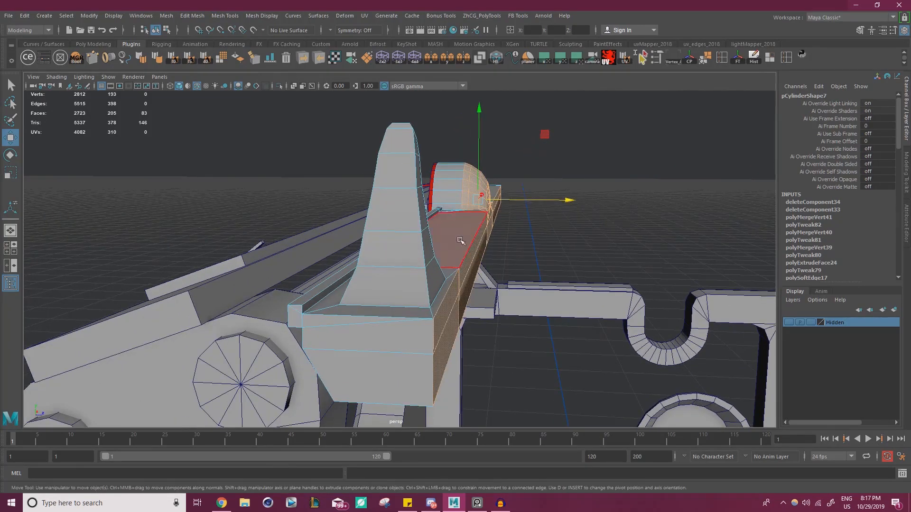
Add the faces of the pointed horn and its base at the rail's end to the front face selection.
{"action": "left_click_drag", "start_coordinate": [461, 241], "coordinate": [426, 284], "text": "alt"}
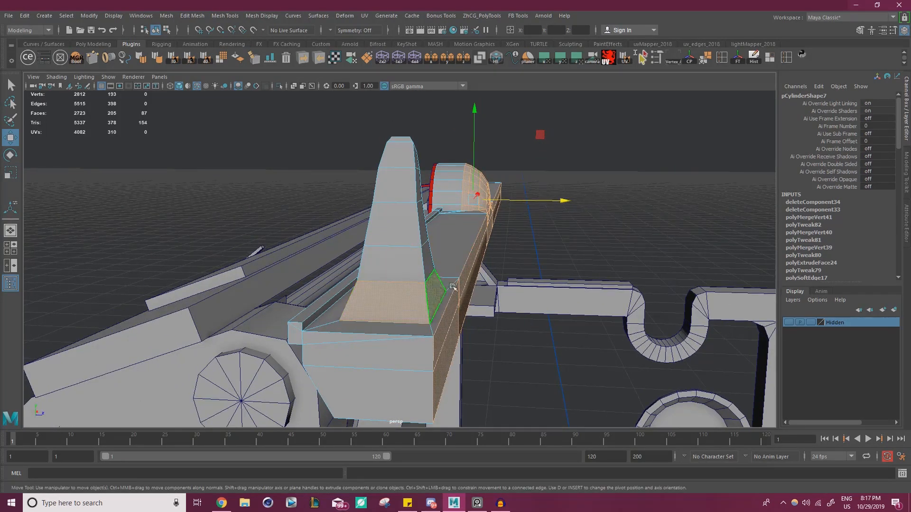
{"action": "scroll", "coordinate": [452, 287], "scroll_direction": "down", "scroll_amount": 5}
{"action": "left_click_drag", "start_coordinate": [453, 280], "coordinate": [565, 266], "text": "alt"}
{"action": "middle_click_drag", "start_coordinate": [565, 267], "coordinate": [477, 260], "text": "alt"}
{"action": "scroll", "coordinate": [477, 260], "scroll_direction": "up", "scroll_amount": 5}
{"action": "middle_click_drag", "start_coordinate": [617, 259], "coordinate": [554, 220], "text": "alt"}
{"action": "left_click_drag", "start_coordinate": [503, 159], "coordinate": [517, 178], "text": "alt"}
{"action": "left_click_drag", "start_coordinate": [623, 263], "coordinate": [633, 271], "text": "shift"}
Move the selected rail front, dome and horn faces along the Z axis to adjust their depth.
{"action": "left_click_drag", "start_coordinate": [584, 252], "coordinate": [384, 264], "text": "alt"}
{"action": "middle_click_drag", "start_coordinate": [385, 264], "coordinate": [463, 256], "text": "alt"}
{"action": "left_click_drag", "start_coordinate": [463, 257], "coordinate": [561, 263], "text": "alt"}
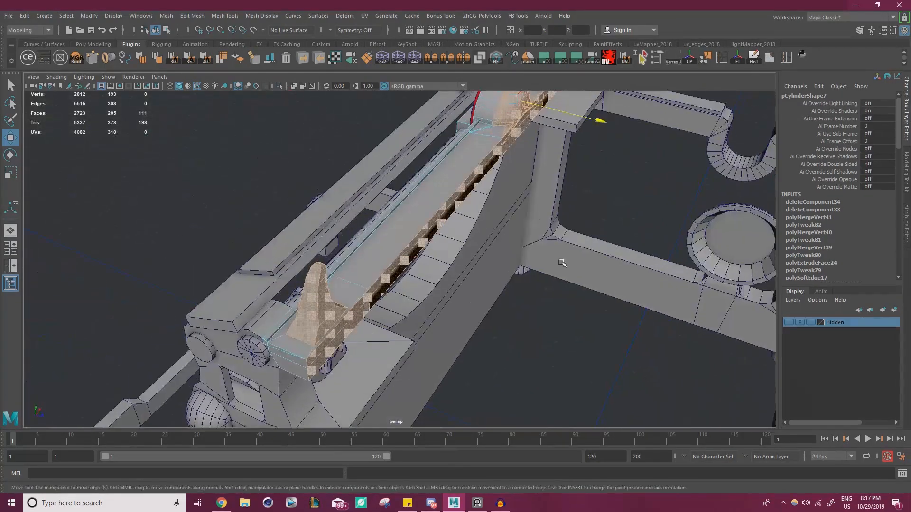
{"action": "middle_click_drag", "start_coordinate": [526, 197], "coordinate": [555, 218], "text": "alt"}
{"action": "left_click_drag", "start_coordinate": [555, 218], "coordinate": [570, 190], "text": "alt"}
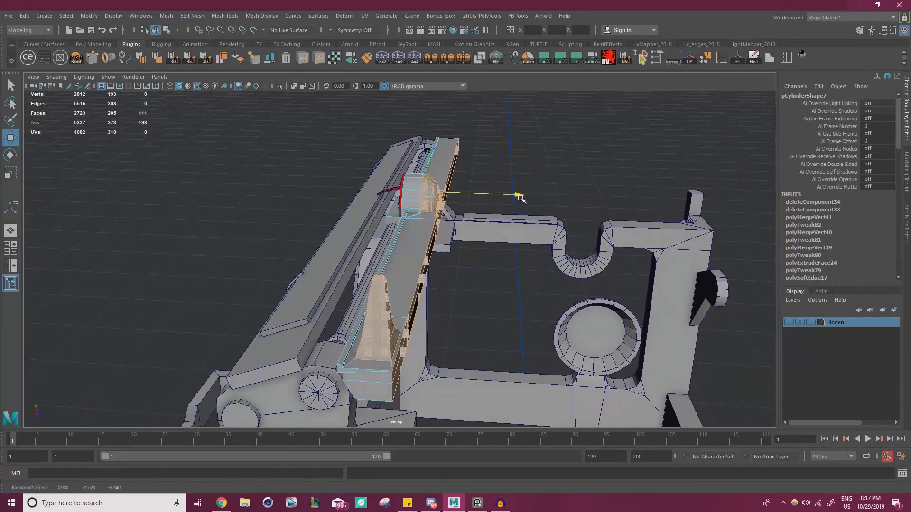
{"action": "left_click_drag", "start_coordinate": [515, 203], "coordinate": [502, 189], "text": "alt"}
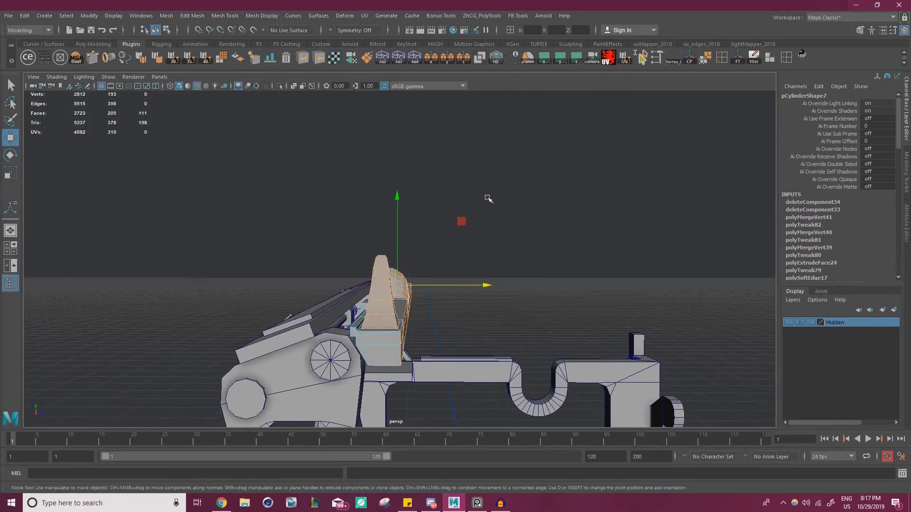
Examine the rail, horn and dome from the side and the front, including the dome's base.
{"action": "middle_click_drag", "start_coordinate": [499, 192], "coordinate": [492, 172], "text": "alt"}
{"action": "right_click_drag", "start_coordinate": [492, 172], "coordinate": [459, 235], "text": "alt"}
{"action": "left_click_drag", "start_coordinate": [455, 233], "coordinate": [375, 280], "text": "alt"}
{"action": "right_click_drag", "start_coordinate": [375, 280], "coordinate": [366, 254], "text": "alt"}
{"action": "middle_click_drag", "start_coordinate": [564, 213], "coordinate": [474, 252], "text": "alt"}
{"action": "right_click_drag", "start_coordinate": [474, 251], "coordinate": [549, 250], "text": "alt"}
{"action": "left_click_drag", "start_coordinate": [549, 250], "coordinate": [475, 209], "text": "alt"}
{"action": "right_click_drag", "start_coordinate": [474, 209], "coordinate": [443, 247], "text": "alt"}
{"action": "left_click_drag", "start_coordinate": [444, 246], "coordinate": [381, 195], "text": "alt"}
{"action": "right_click_drag", "start_coordinate": [389, 233], "coordinate": [441, 261], "text": "alt"}
Select the edge ring near the front of the dome and move it along the Z axis to reshape its curve.
{"action": "right_click_drag", "start_coordinate": [419, 230], "coordinate": [419, 204]}
{"action": "left_click_drag", "start_coordinate": [429, 292], "coordinate": [355, 310], "text": "alt"}
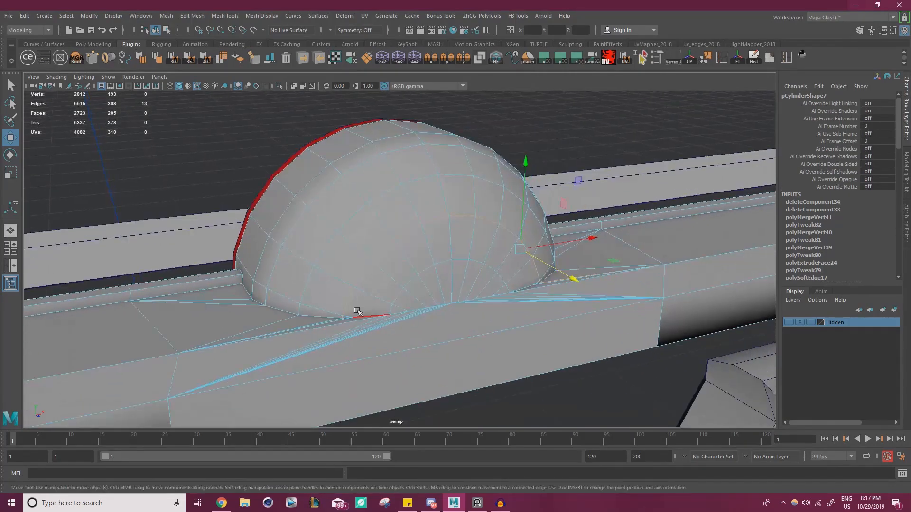
{"action": "right_click_drag", "start_coordinate": [333, 308], "coordinate": [375, 349], "text": "alt"}
{"action": "middle_click_drag", "start_coordinate": [375, 349], "coordinate": [333, 323], "text": "alt"}
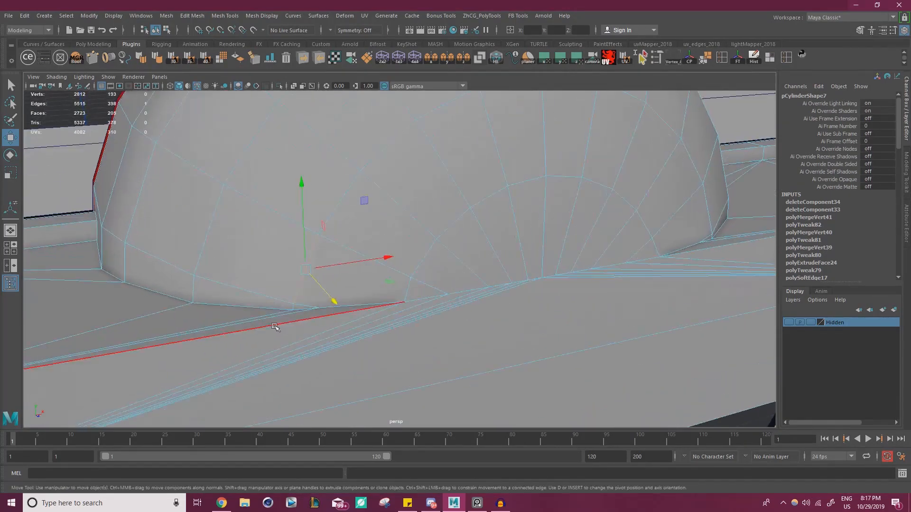
{"action": "right_click_drag", "start_coordinate": [293, 309], "coordinate": [156, 237], "text": "alt"}
{"action": "left_click_drag", "start_coordinate": [393, 228], "coordinate": [254, 222], "text": "alt"}
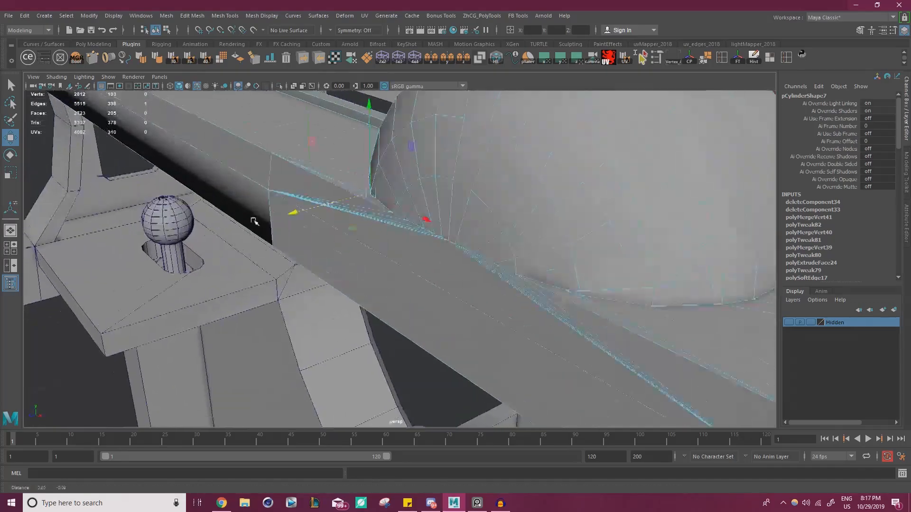
{"action": "right_click_drag", "start_coordinate": [254, 222], "coordinate": [342, 256], "text": "alt"}
{"action": "left_click", "coordinate": [481, 273], "text": "shift"}
{"action": "right_click_drag", "start_coordinate": [477, 272], "coordinate": [258, 240], "text": "alt"}
{"action": "left_click_drag", "start_coordinate": [258, 240], "coordinate": [429, 213], "text": "alt"}
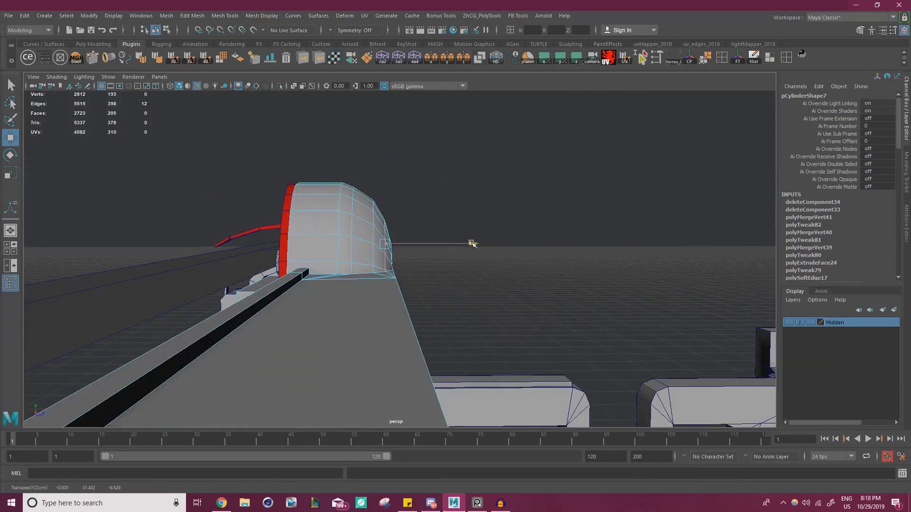
{"action": "left_click_drag", "start_coordinate": [496, 280], "coordinate": [354, 282], "text": "alt"}
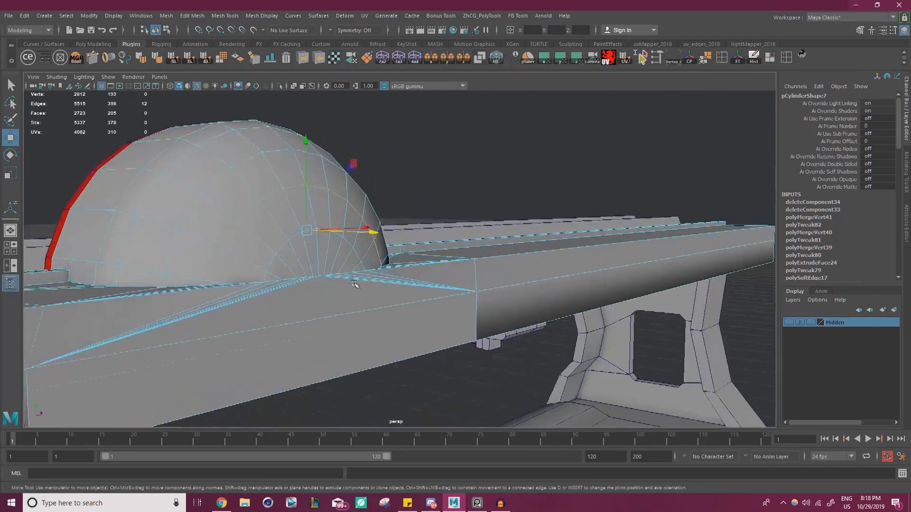
Try to move the dome's next edge ring farther back along the Z axis, and undo the move.
{"action": "middle_click_drag", "start_coordinate": [309, 279], "coordinate": [368, 262], "text": "alt"}
{"action": "left_click_drag", "start_coordinate": [368, 263], "coordinate": [479, 281], "text": "alt"}
{"action": "right_click_drag", "start_coordinate": [479, 281], "coordinate": [338, 261], "text": "alt"}
{"action": "left_click_drag", "start_coordinate": [339, 261], "coordinate": [353, 253], "text": "alt"}
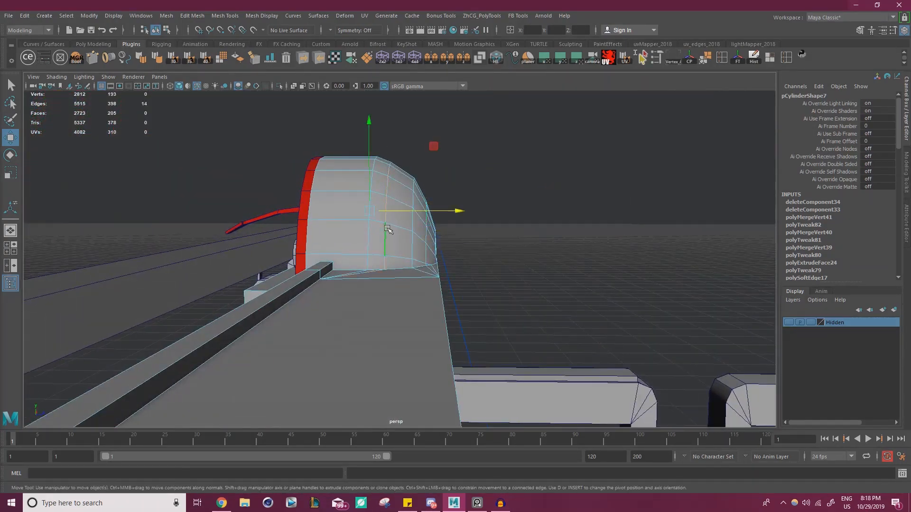
{"action": "left_click_drag", "start_coordinate": [468, 212], "coordinate": [466, 212]}
{"action": "key", "text": "ctrl+z"}
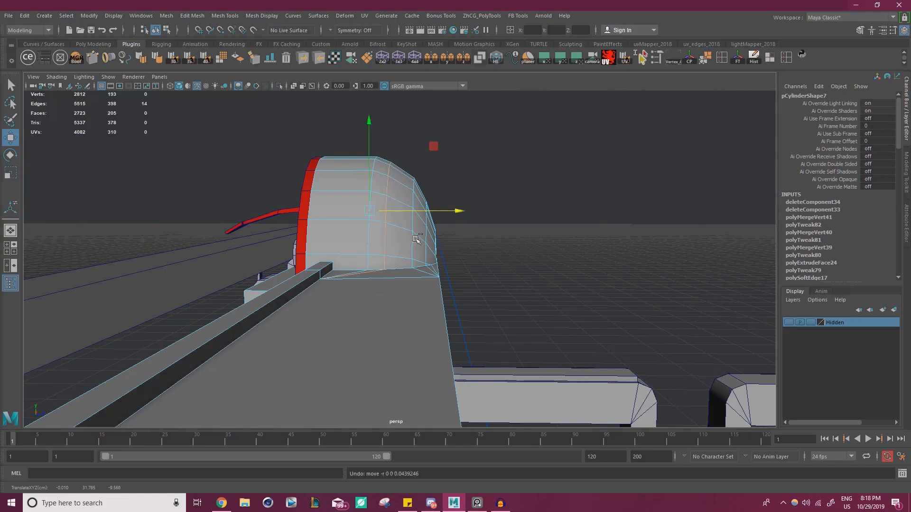
Select the edge ring near the front of the dome again and compare its depth with the rest of the rail.
{"action": "left_click_drag", "start_coordinate": [417, 240], "coordinate": [435, 283], "text": "alt"}
{"action": "left_click_drag", "start_coordinate": [323, 314], "coordinate": [461, 284], "text": "alt"}
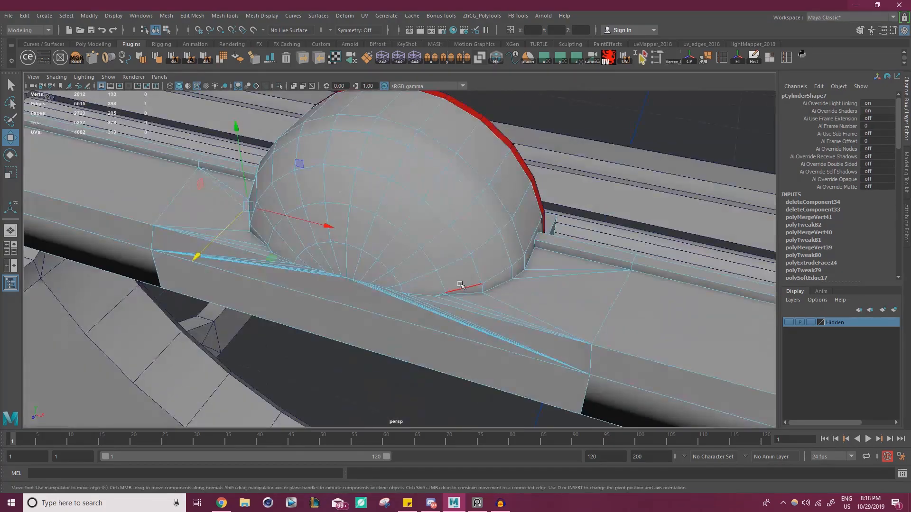
{"action": "left_click_drag", "start_coordinate": [411, 260], "coordinate": [485, 193], "text": "alt"}
{"action": "right_click_drag", "start_coordinate": [455, 204], "coordinate": [237, 219], "text": "alt"}
{"action": "left_click_drag", "start_coordinate": [386, 248], "coordinate": [413, 280], "text": "alt"}
{"action": "middle_click_drag", "start_coordinate": [418, 261], "coordinate": [427, 194], "text": "alt"}
{"action": "left_click_drag", "start_coordinate": [426, 193], "coordinate": [451, 215], "text": "alt"}
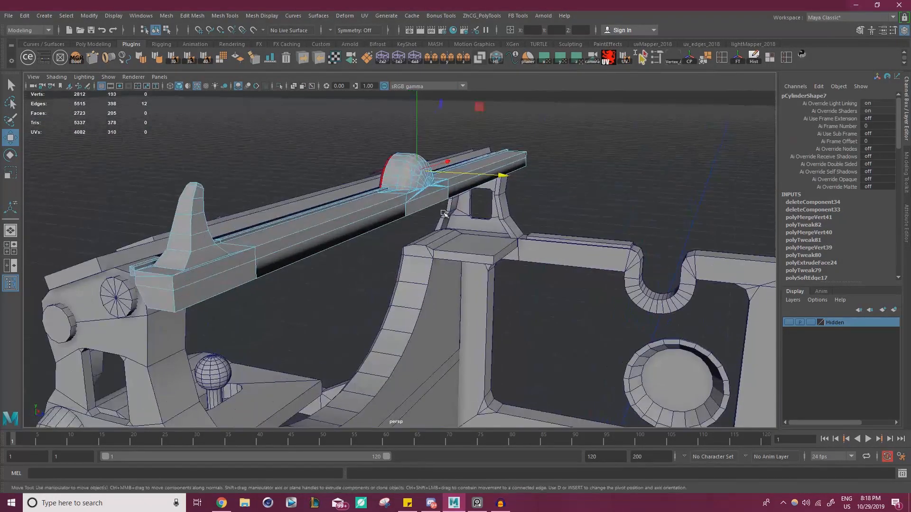
Return to object mode and soften the whole rail mesh's edges with a 30-degree angle.
{"action": "right_click_drag", "start_coordinate": [392, 202], "coordinate": [427, 189]}
{"action": "left_click", "coordinate": [428, 191]}
{"action": "left_click", "coordinate": [427, 190]}
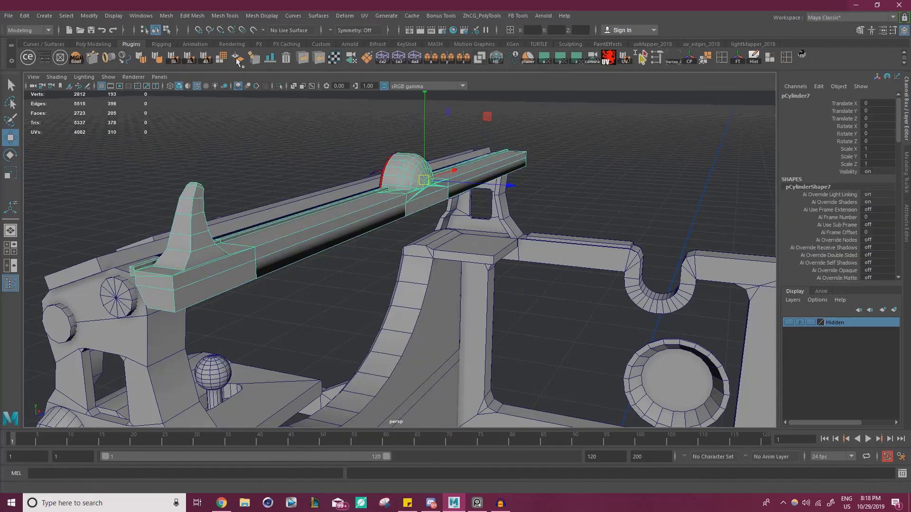
{"action": "left_click", "coordinate": [205, 58]}
{"action": "left_click", "coordinate": [531, 158]}
{"action": "left_click_drag", "start_coordinate": [403, 224], "coordinate": [409, 212], "text": "alt"}
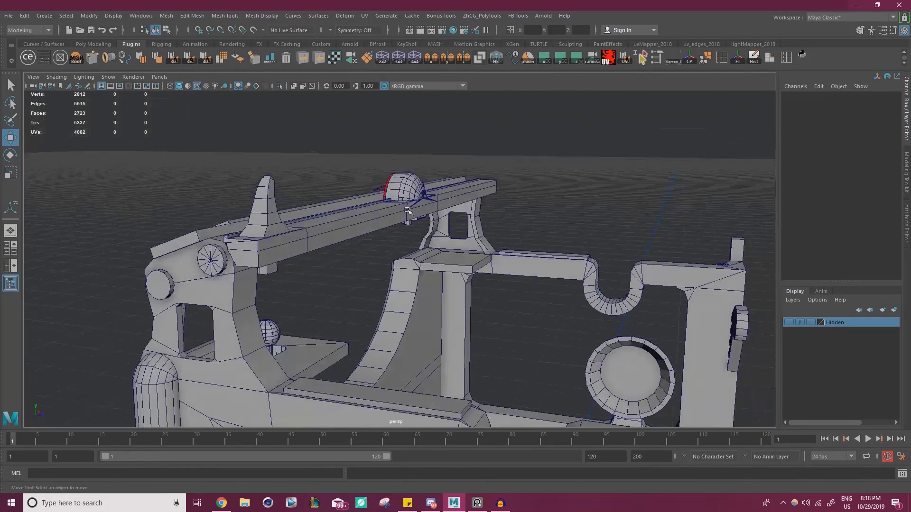
{"action": "left_click", "coordinate": [401, 212]}
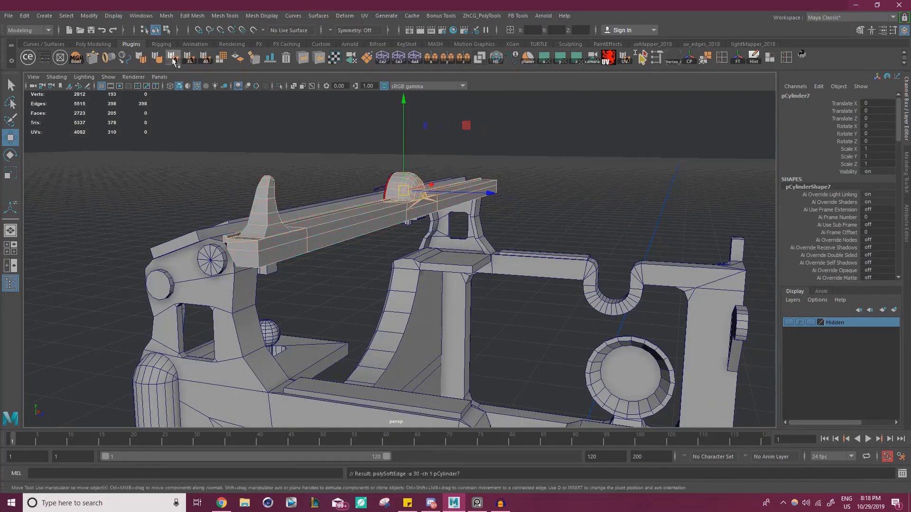
{"action": "left_click", "coordinate": [556, 151]}
Select the vertices of the horn and the rail's end section beneath it.
{"action": "left_click_drag", "start_coordinate": [557, 150], "coordinate": [276, 152], "text": "alt"}
{"action": "left_click_drag", "start_coordinate": [438, 244], "coordinate": [333, 257], "text": "alt"}
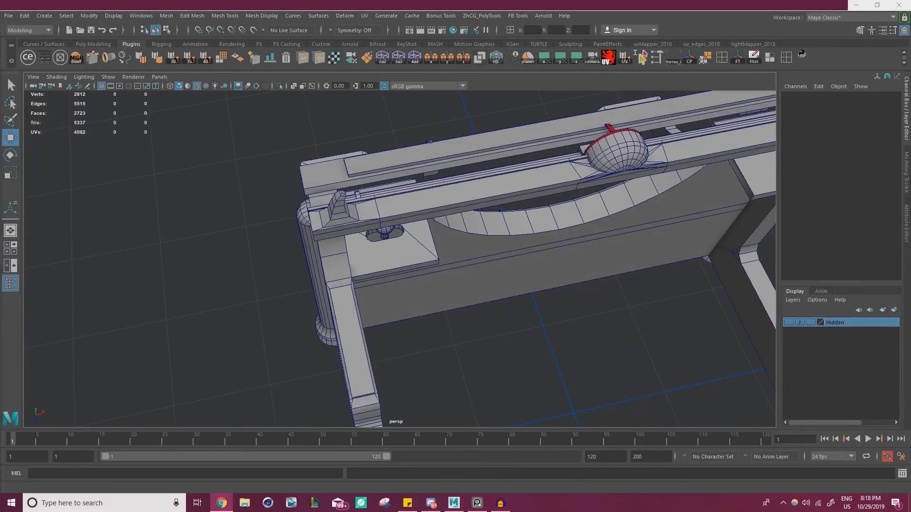
{"action": "left_click_drag", "start_coordinate": [474, 285], "coordinate": [418, 244], "text": "alt"}
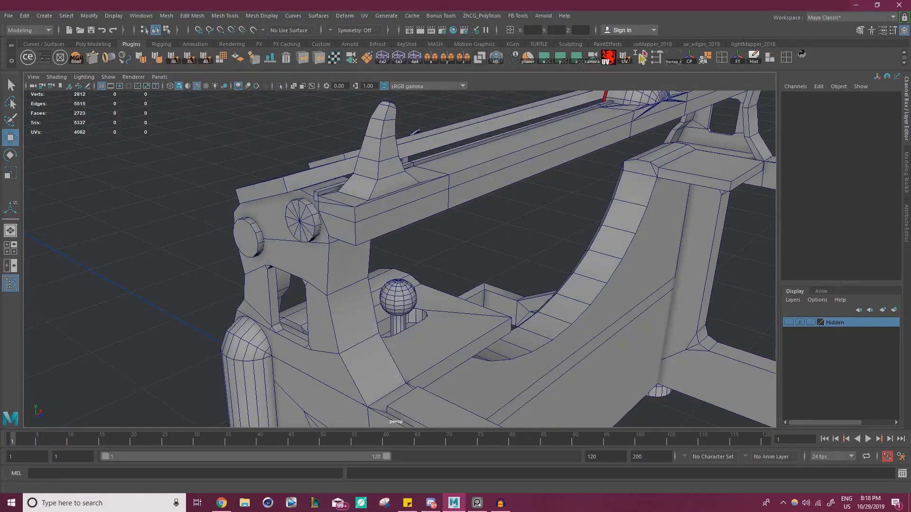
{"action": "left_click", "coordinate": [390, 217]}
{"action": "left_click_drag", "start_coordinate": [423, 220], "coordinate": [484, 297], "text": "alt"}
{"action": "right_click_drag", "start_coordinate": [477, 287], "coordinate": [432, 237]}
{"action": "right_click_drag", "start_coordinate": [383, 256], "coordinate": [338, 210]}
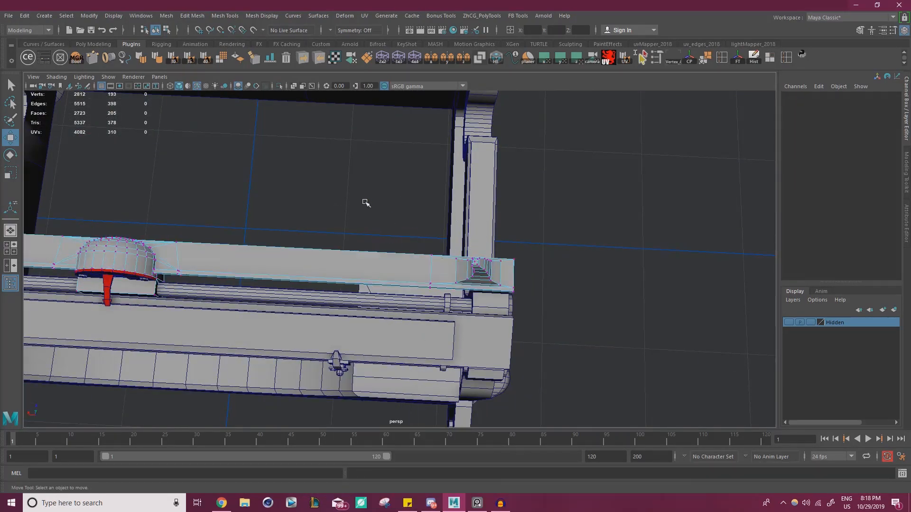
{"action": "left_click_drag", "start_coordinate": [369, 205], "coordinate": [539, 315]}
{"action": "left_click_drag", "start_coordinate": [411, 270], "coordinate": [459, 314]}
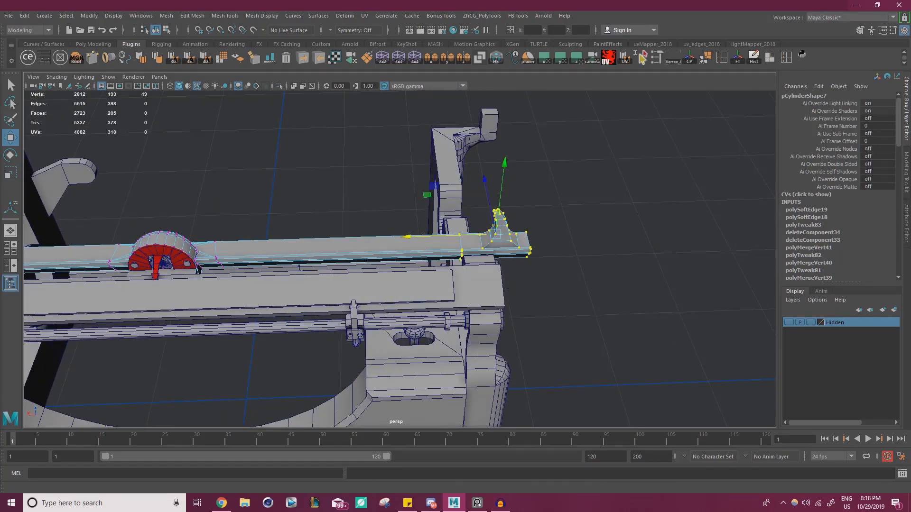
Switch to the reference board and examine the carriage rail in the front-view Underwood photo.
{"action": "key", "text": "alt+Tab"}
{"action": "right_click_drag", "start_coordinate": [396, 342], "coordinate": [375, 317]}
{"action": "key", "text": "alt+Tab"}
{"action": "key", "text": "alt+Tab"}
{"action": "scroll", "coordinate": [404, 308], "scroll_direction": "down", "scroll_amount": 5}
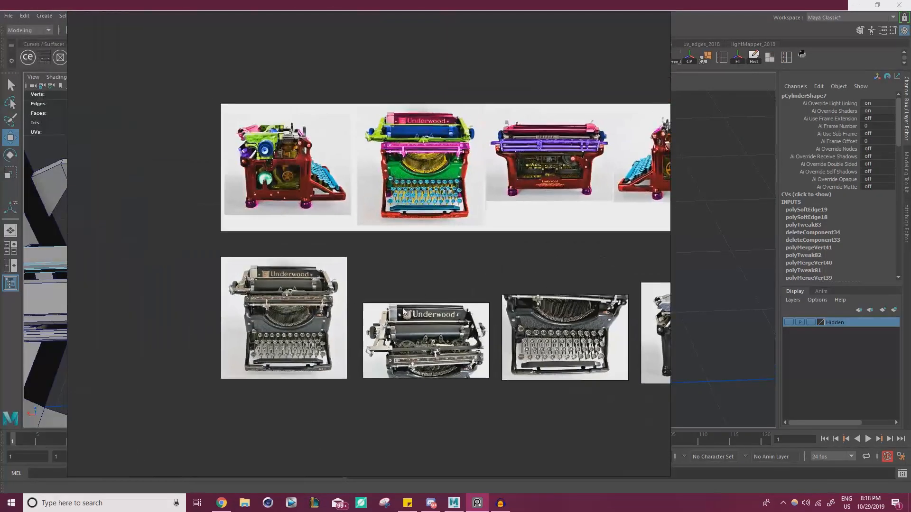
{"action": "scroll", "coordinate": [345, 293], "scroll_direction": "up", "scroll_amount": 5}
{"action": "scroll", "coordinate": [345, 294], "scroll_direction": "up", "scroll_amount": 3}
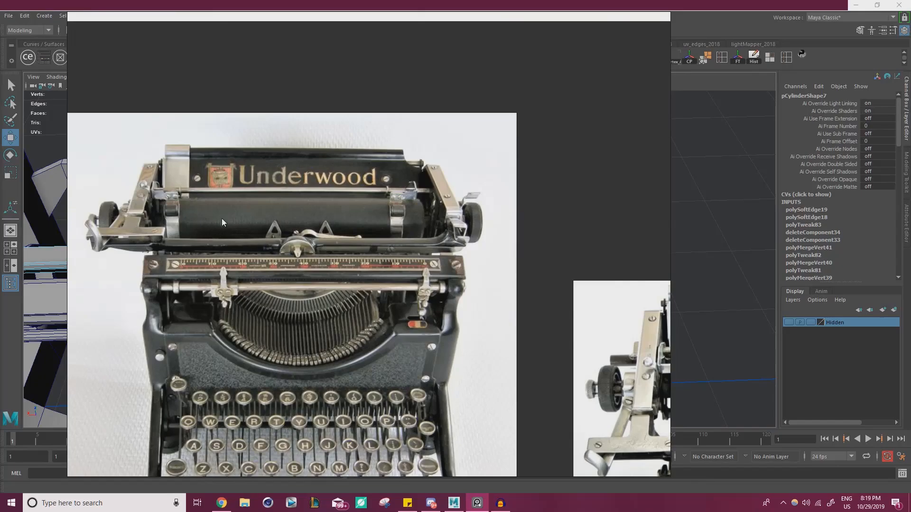
{"action": "scroll", "coordinate": [528, 268], "scroll_direction": "down", "scroll_amount": 5}
{"action": "scroll", "coordinate": [474, 294], "scroll_direction": "up", "scroll_amount": 2}
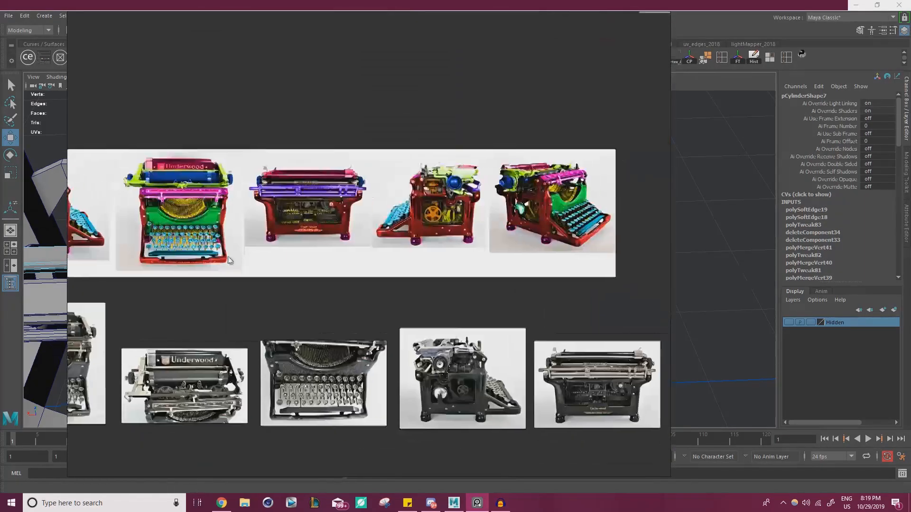
Examine the carriage rail's ends and front in the angled Underwood photos on the reference board.
{"action": "scroll", "coordinate": [427, 323], "scroll_direction": "down", "scroll_amount": 3}
{"action": "middle_click_drag", "start_coordinate": [445, 323], "coordinate": [487, 465]}
{"action": "scroll", "coordinate": [357, 309], "scroll_direction": "up", "scroll_amount": 3}
{"action": "scroll", "coordinate": [471, 249], "scroll_direction": "down", "scroll_amount": 2}
{"action": "middle_click_drag", "start_coordinate": [472, 250], "coordinate": [349, 432]}
{"action": "scroll", "coordinate": [422, 261], "scroll_direction": "down", "scroll_amount": 1}
{"action": "middle_click_drag", "start_coordinate": [422, 260], "coordinate": [392, 446]}
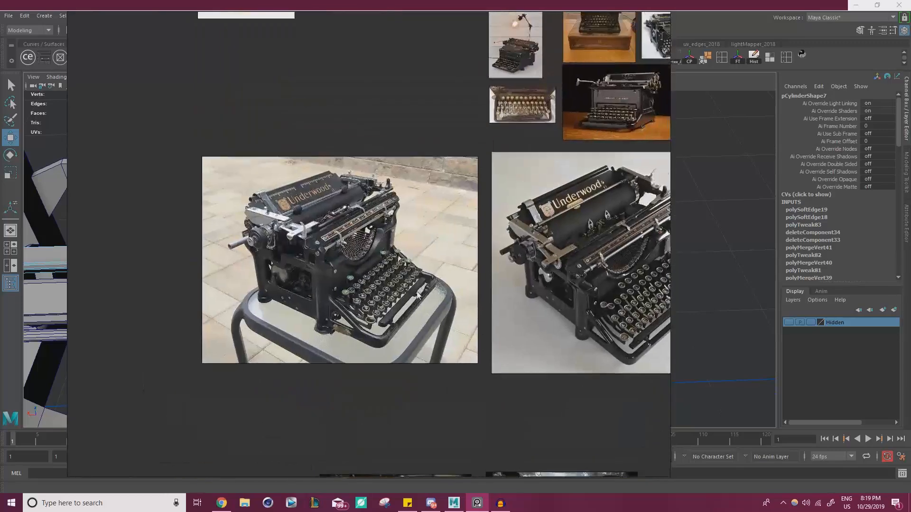
{"action": "middle_click_drag", "start_coordinate": [492, 277], "coordinate": [319, 295]}
{"action": "scroll", "coordinate": [448, 262], "scroll_direction": "up", "scroll_amount": 3}
{"action": "scroll", "coordinate": [500, 245], "scroll_direction": "up", "scroll_amount": 2}
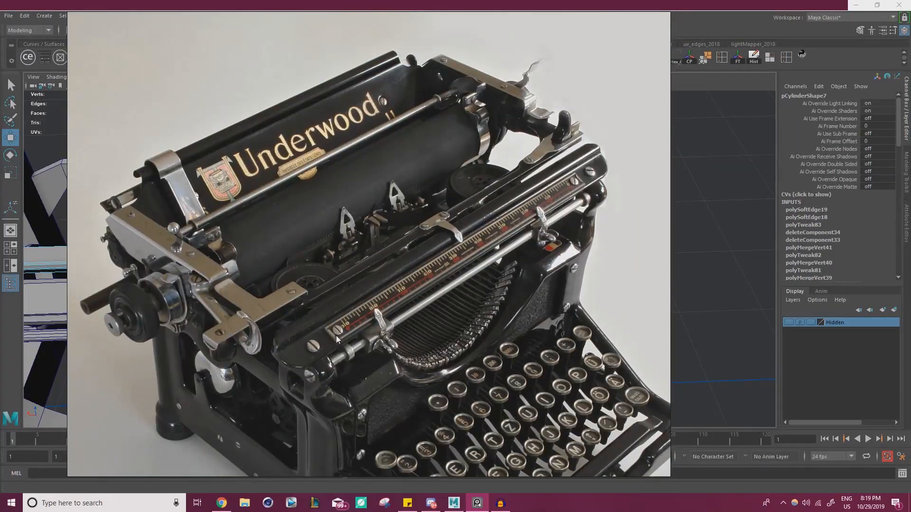
{"action": "scroll", "coordinate": [336, 336], "scroll_direction": "down", "scroll_amount": 3}
{"action": "middle_click_drag", "start_coordinate": [336, 336], "coordinate": [256, 354]}
{"action": "middle_click_drag", "start_coordinate": [333, 149], "coordinate": [408, 234]}
{"action": "scroll", "coordinate": [408, 234], "scroll_direction": "up", "scroll_amount": 3}
{"action": "middle_click_drag", "start_coordinate": [301, 203], "coordinate": [441, 264]}
{"action": "scroll", "coordinate": [441, 265], "scroll_direction": "down", "scroll_amount": 4}
Switch back to Maya, shift the selected horn and rail end vertices along the X axis, and return to object mode.
{"action": "right_click_drag", "start_coordinate": [441, 264], "coordinate": [0, 264]}
{"action": "left_click_drag", "start_coordinate": [489, 303], "coordinate": [445, 311], "text": "alt"}
{"action": "left_click_drag", "start_coordinate": [445, 311], "coordinate": [436, 282], "text": "alt"}
{"action": "left_click_drag", "start_coordinate": [289, 265], "coordinate": [277, 266]}
{"action": "left_click_drag", "start_coordinate": [342, 280], "coordinate": [307, 243], "text": "alt"}
{"action": "right_click_drag", "start_coordinate": [295, 230], "coordinate": [339, 215]}
{"action": "left_click", "coordinate": [366, 172]}
{"action": "left_click_drag", "start_coordinate": [366, 173], "coordinate": [332, 137], "text": "alt"}
{"action": "middle_click_drag", "start_coordinate": [332, 137], "coordinate": [387, 218], "text": "alt"}
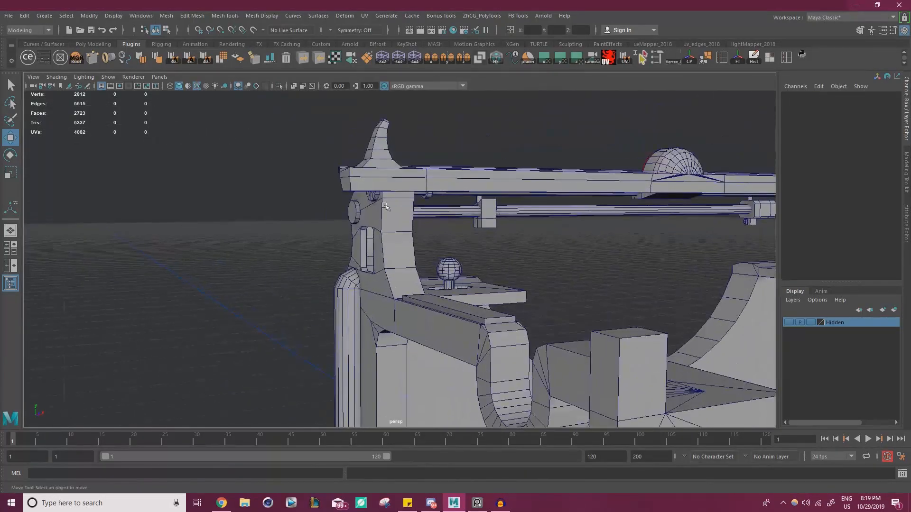
Select the lengthwise edges across the middle of the rail's front and move them along the Y axis.
{"action": "left_click", "coordinate": [358, 187]}
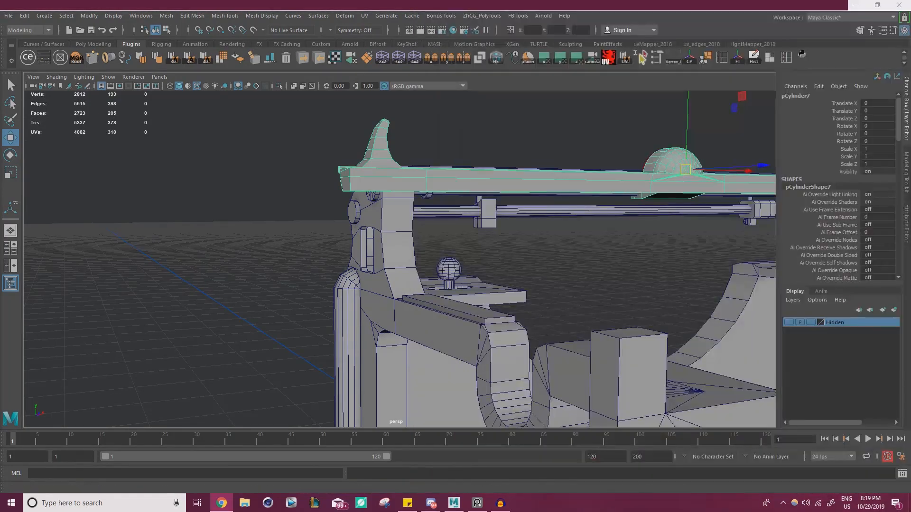
{"action": "mouse_move", "coordinate": [910, 159]}
{"action": "left_mouse_down"}
{"action": "mouse_move", "coordinate": [892, 154]}
{"action": "mouse_move", "coordinate": [721, 1]}
{"action": "left_mouse_up"}
{"action": "mouse_move", "coordinate": [399, 295]}
{"action": "left_mouse_down"}
{"action": "mouse_move", "coordinate": [373, 291]}
{"action": "mouse_move", "coordinate": [437, 284]}
{"action": "left_mouse_up"}
{"action": "left_click_drag", "start_coordinate": [583, 10], "coordinate": [910, 14]}
{"action": "left_click_drag", "start_coordinate": [404, 232], "coordinate": [438, 251], "text": "alt"}
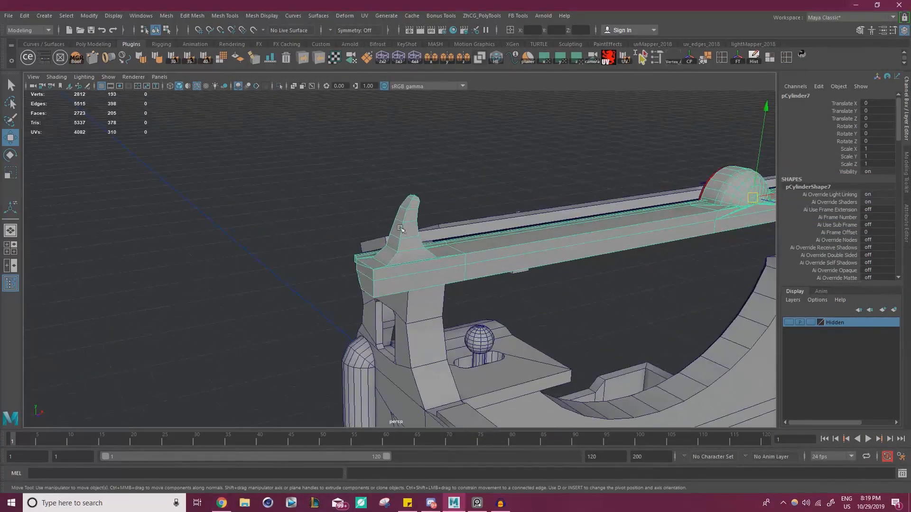
{"action": "right_click_drag", "start_coordinate": [439, 252], "coordinate": [542, 250], "text": "alt"}
{"action": "left_click_drag", "start_coordinate": [543, 251], "coordinate": [515, 217], "text": "alt"}
{"action": "right_click_drag", "start_coordinate": [514, 217], "coordinate": [506, 206]}
{"action": "left_click", "coordinate": [506, 207]}
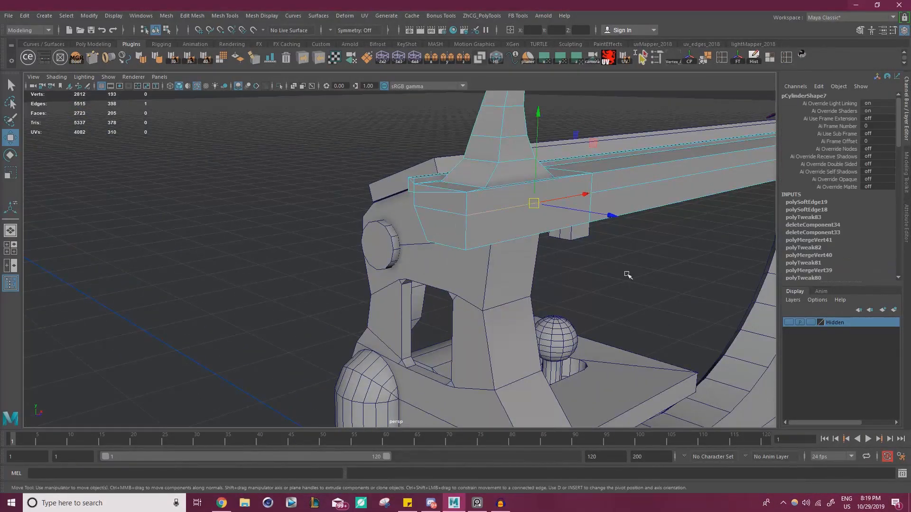
{"action": "middle_click_drag", "start_coordinate": [626, 275], "coordinate": [299, 232], "text": "alt"}
{"action": "left_click", "coordinate": [395, 201], "text": "shift"}
{"action": "left_click_drag", "start_coordinate": [439, 200], "coordinate": [330, 212], "text": "alt"}
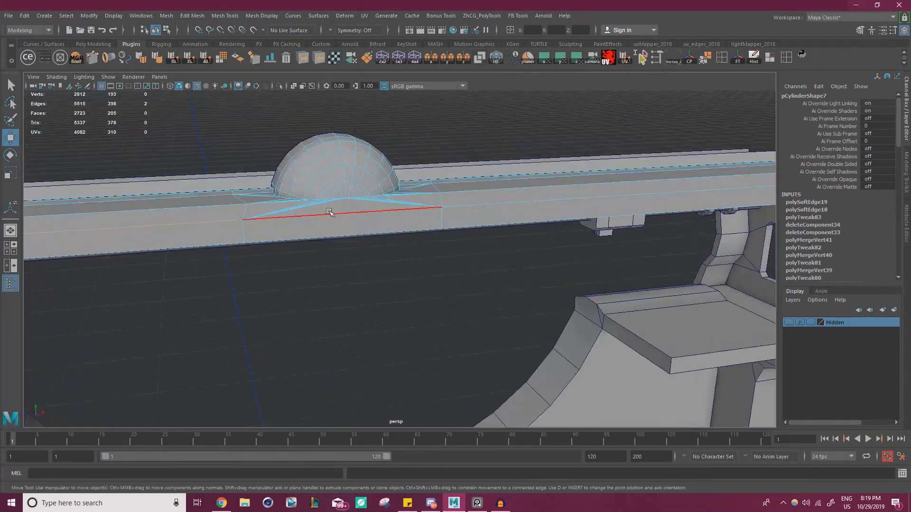
{"action": "left_click_drag", "start_coordinate": [467, 212], "coordinate": [380, 190], "text": "alt"}
{"action": "right_click_drag", "start_coordinate": [379, 190], "coordinate": [489, 221], "text": "alt"}
{"action": "left_click_drag", "start_coordinate": [521, 135], "coordinate": [521, 131]}
Switch to face selection and select the lower front face at the horn end of the rail.
{"action": "left_click_drag", "start_coordinate": [428, 237], "coordinate": [448, 213], "text": "alt"}
{"action": "right_click_drag", "start_coordinate": [432, 209], "coordinate": [431, 233]}
{"action": "left_click", "coordinate": [425, 209]}
Examine the rail's proportions and alignment with the typewriter frame from the front, above and at an angle.
{"action": "scroll", "coordinate": [432, 216], "scroll_direction": "down", "scroll_amount": 4}
{"action": "left_click_drag", "start_coordinate": [433, 218], "coordinate": [306, 237], "text": "alt"}
{"action": "middle_click_drag", "start_coordinate": [307, 237], "coordinate": [538, 216], "text": "alt"}
{"action": "left_click_drag", "start_coordinate": [539, 217], "coordinate": [455, 232], "text": "alt"}
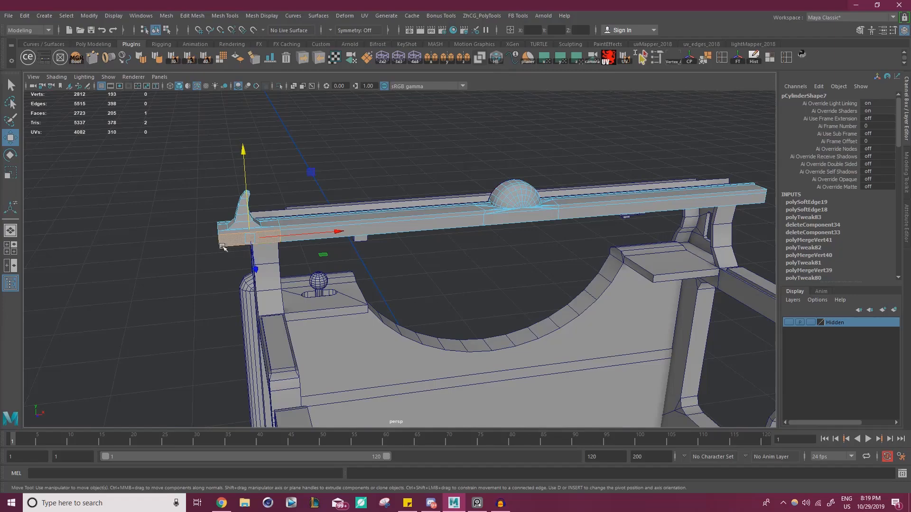
{"action": "left_click_drag", "start_coordinate": [280, 255], "coordinate": [572, 270], "text": "alt"}
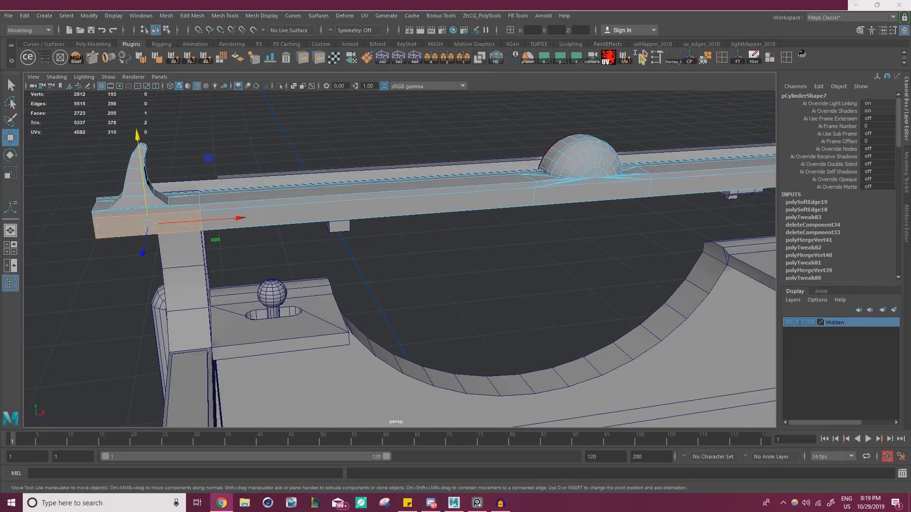
{"action": "middle_click_drag", "start_coordinate": [272, 258], "coordinate": [330, 250], "text": "alt"}
{"action": "left_click_drag", "start_coordinate": [329, 250], "coordinate": [339, 273], "text": "alt"}
{"action": "scroll", "coordinate": [541, 214], "scroll_direction": "down", "scroll_amount": 4}
{"action": "middle_click_drag", "start_coordinate": [541, 214], "coordinate": [286, 243], "text": "alt"}
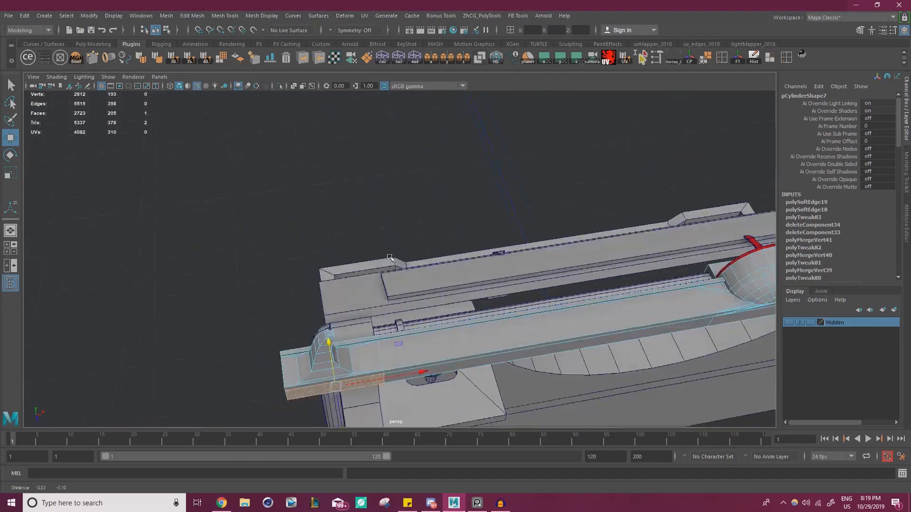
{"action": "left_click_drag", "start_coordinate": [287, 243], "coordinate": [198, 221], "text": "alt"}
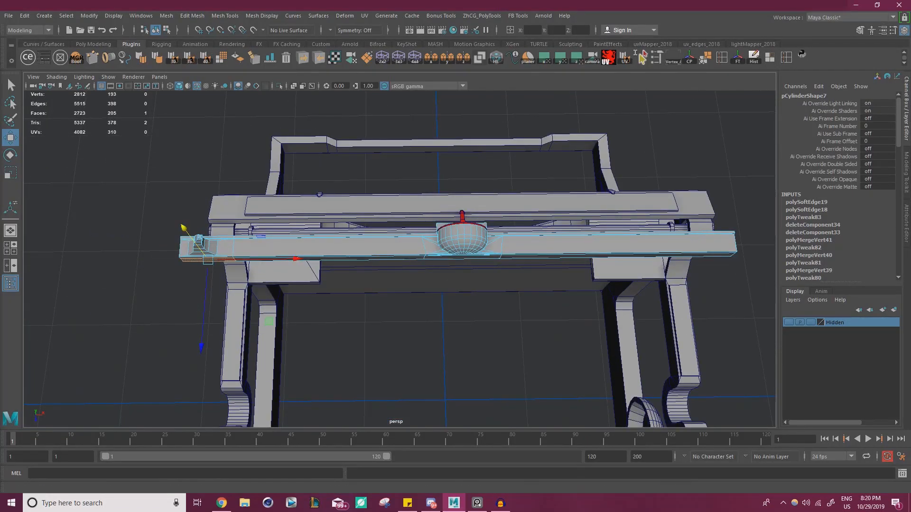
{"action": "left_click_drag", "start_coordinate": [324, 250], "coordinate": [214, 203], "text": "alt"}
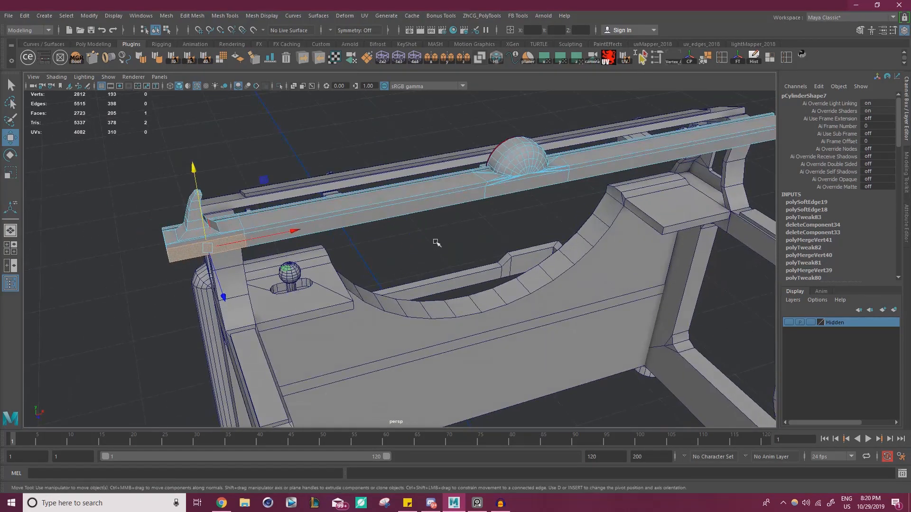
Extrude the selected lower front face at the rail's horn end forward twice to start a bracket.
{"action": "right_click_drag", "start_coordinate": [277, 249], "coordinate": [304, 251], "text": "alt"}
{"action": "middle_click_drag", "start_coordinate": [284, 250], "coordinate": [455, 247], "text": "alt"}
{"action": "left_click_drag", "start_coordinate": [398, 232], "coordinate": [396, 358], "text": "alt"}
{"action": "middle_click_drag", "start_coordinate": [410, 356], "coordinate": [414, 364], "text": "shift"}
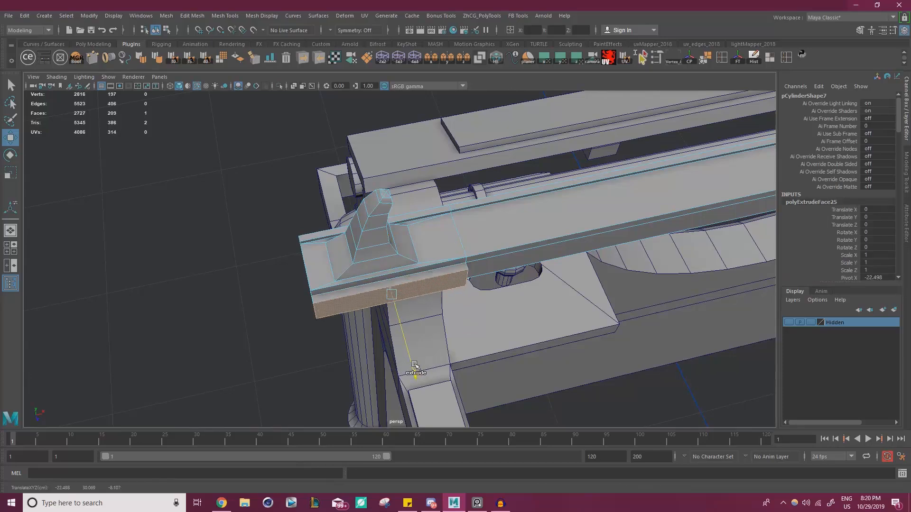
{"action": "mouse_move", "coordinate": [420, 375]}
{"action": "left_mouse_down", "text": "alt"}
{"action": "mouse_move", "coordinate": [471, 355]}
{"action": "mouse_move", "coordinate": [441, 360]}
{"action": "mouse_move", "coordinate": [428, 379]}
{"action": "left_mouse_up", "text": "alt"}
{"action": "right_click_drag", "start_coordinate": [431, 325], "coordinate": [447, 320], "text": "alt"}
{"action": "left_click_drag", "start_coordinate": [447, 320], "coordinate": [470, 288], "text": "alt"}
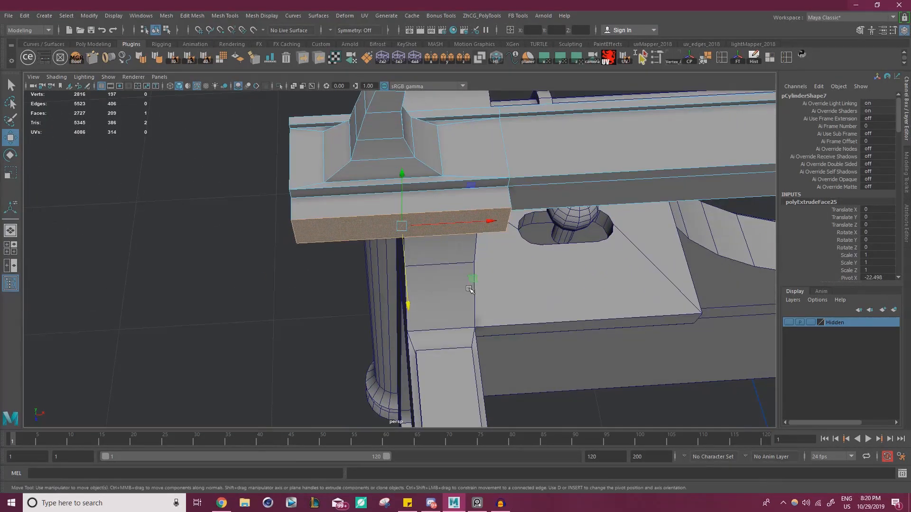
{"action": "left_click_drag", "start_coordinate": [409, 299], "coordinate": [379, 338], "text": "shift"}
Move the front inner vertical edge of the extrusion along the X axis to give the bracket an angled inner side.
{"action": "right_click_drag", "start_coordinate": [435, 230], "coordinate": [443, 195]}
{"action": "left_click", "coordinate": [456, 256]}
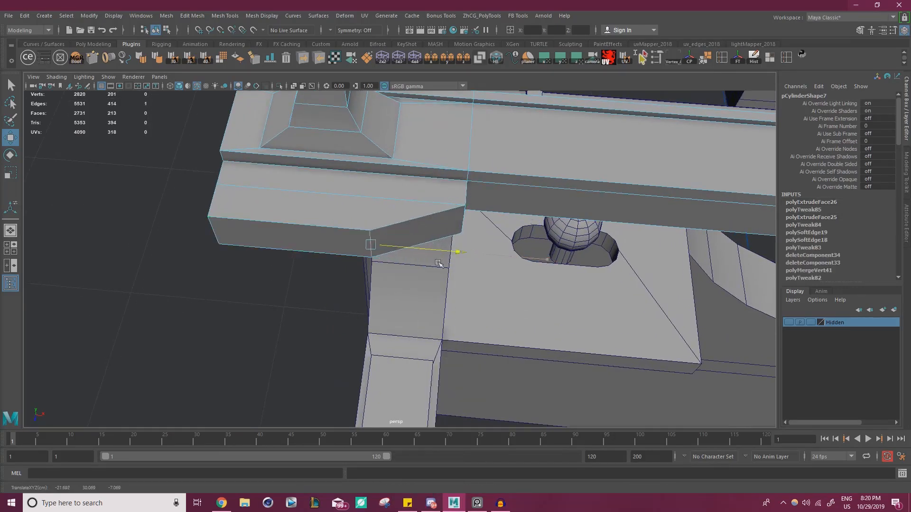
{"action": "left_click_drag", "start_coordinate": [399, 263], "coordinate": [513, 257], "text": "alt"}
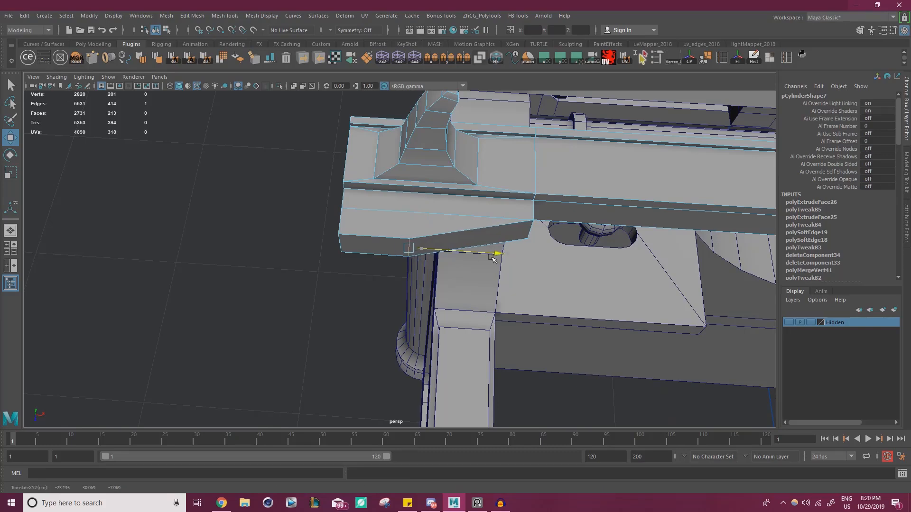
Select the bracket's narrowed front face and extrude it forward.
{"action": "right_click_drag", "start_coordinate": [393, 232], "coordinate": [391, 268]}
{"action": "left_click", "coordinate": [381, 248]}
{"action": "left_click_drag", "start_coordinate": [405, 244], "coordinate": [524, 332], "text": "alt"}
{"action": "middle_click_drag", "start_coordinate": [524, 332], "coordinate": [459, 299], "text": "alt"}
{"action": "left_click_drag", "start_coordinate": [434, 305], "coordinate": [446, 333], "text": "shift"}
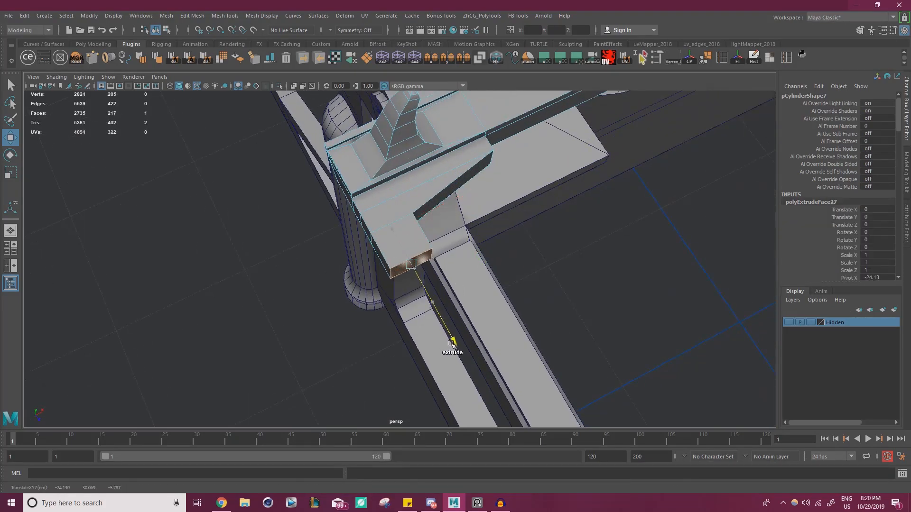
Select the bracket's inner vertical edge beside the rail and snap it onto the rail's corner.
{"action": "left_click_drag", "start_coordinate": [502, 320], "coordinate": [479, 332], "text": "alt"}
{"action": "scroll", "coordinate": [479, 332], "scroll_direction": "up", "scroll_amount": 2}
{"action": "middle_click_drag", "start_coordinate": [538, 228], "coordinate": [496, 327], "text": "alt"}
{"action": "scroll", "coordinate": [540, 283], "scroll_direction": "up", "scroll_amount": 1}
{"action": "right_click_drag", "start_coordinate": [522, 267], "coordinate": [517, 249]}
{"action": "left_click_drag", "start_coordinate": [514, 259], "coordinate": [470, 225], "text": "alt"}
{"action": "left_click", "coordinate": [436, 195]}
{"action": "key", "text": "v"}
{"action": "left_click_drag", "start_coordinate": [376, 233], "coordinate": [470, 141]}
{"action": "scroll", "coordinate": [495, 165], "scroll_direction": "down", "scroll_amount": 3}
{"action": "left_click_drag", "start_coordinate": [424, 166], "coordinate": [492, 194], "text": "alt"}
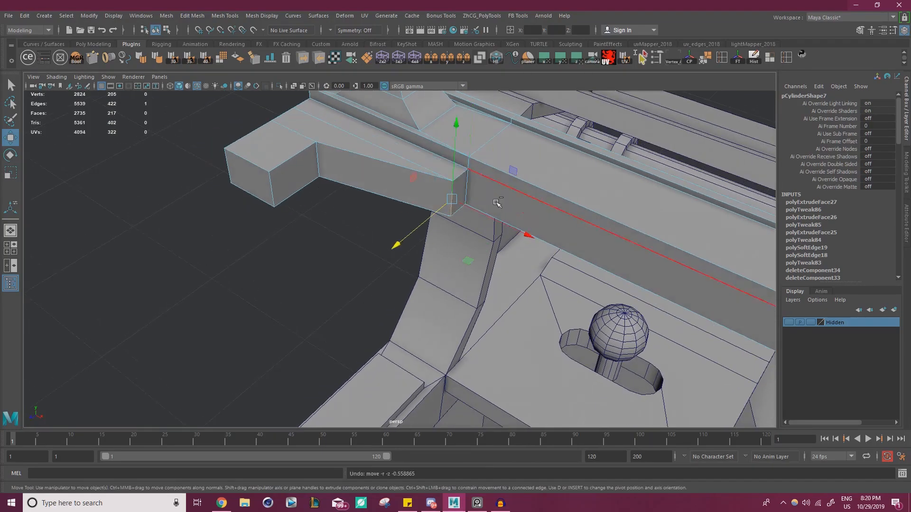
{"action": "key", "text": "ctrl+z"}
{"action": "scroll", "coordinate": [492, 195], "scroll_direction": "up", "scroll_amount": 2}
{"action": "middle_click_drag", "start_coordinate": [492, 195], "coordinate": [438, 282], "text": "alt"}
{"action": "left_click_drag", "start_coordinate": [352, 303], "coordinate": [454, 305]}
{"action": "scroll", "coordinate": [408, 267], "scroll_direction": "down", "scroll_amount": 2}
Move the bracket's inner corner edge along X and shift its connected edges back along Z.
{"action": "middle_click_drag", "start_coordinate": [454, 305], "coordinate": [437, 176], "text": "alt"}
{"action": "left_click_drag", "start_coordinate": [436, 288], "coordinate": [456, 295]}
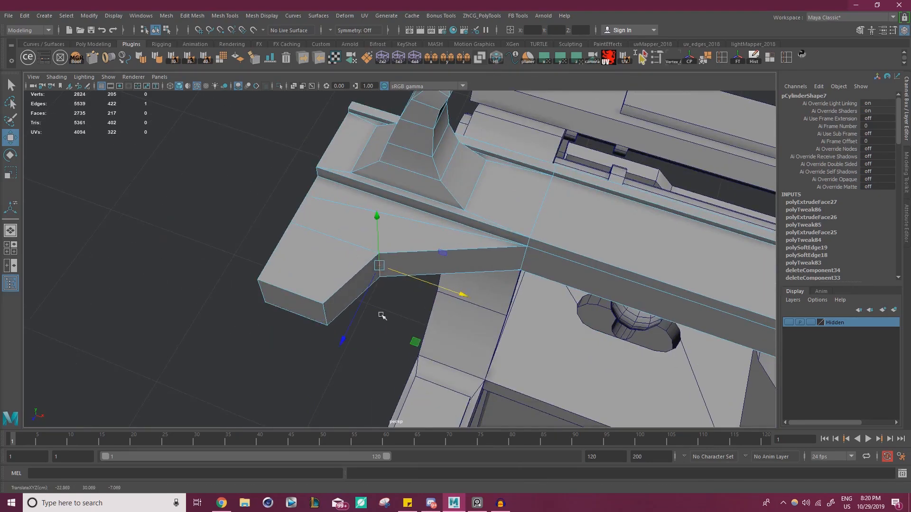
{"action": "left_click_drag", "start_coordinate": [300, 313], "coordinate": [314, 307]}
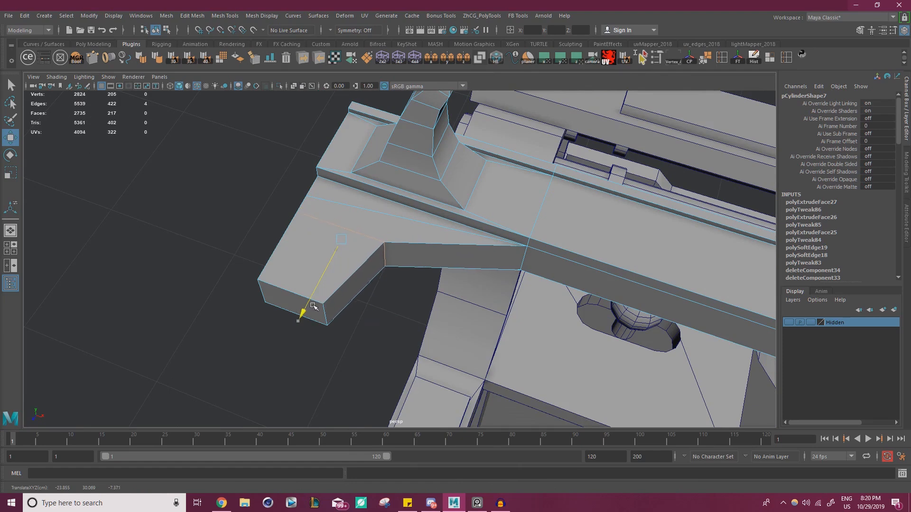
Select the vertices around the bracket and horn base and merge the overlapping ones.
{"action": "right_click_drag", "start_coordinate": [526, 229], "coordinate": [478, 230]}
{"action": "left_click_drag", "start_coordinate": [244, 150], "coordinate": [586, 302]}
{"action": "right_click_drag", "start_coordinate": [502, 232], "coordinate": [499, 175], "text": "shift"}
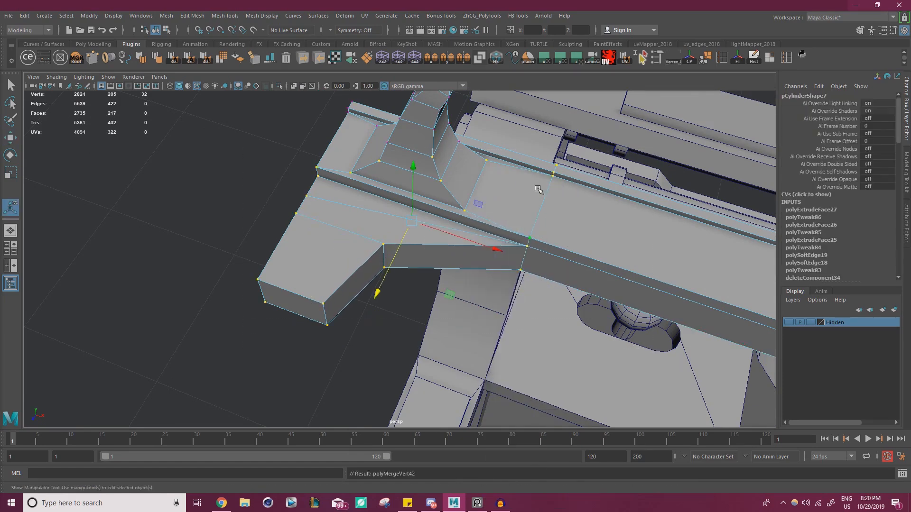
Try to bevel the bracket's inner corner edges with a fraction of 1 and 2 segments.
{"action": "left_click", "coordinate": [526, 251]}
{"action": "key", "text": "w"}
{"action": "left_click_drag", "start_coordinate": [472, 245], "coordinate": [401, 205], "text": "alt"}
{"action": "key", "text": "f"}
{"action": "left_click_drag", "start_coordinate": [470, 229], "coordinate": [494, 216], "text": "alt"}
{"action": "right_click_drag", "start_coordinate": [494, 216], "coordinate": [200, 243], "text": "alt"}
{"action": "middle_click_drag", "start_coordinate": [199, 242], "coordinate": [428, 223], "text": "alt"}
{"action": "left_click_drag", "start_coordinate": [427, 224], "coordinate": [387, 236], "text": "alt"}
{"action": "left_click", "coordinate": [373, 197]}
{"action": "key", "text": "ctrl+b"}
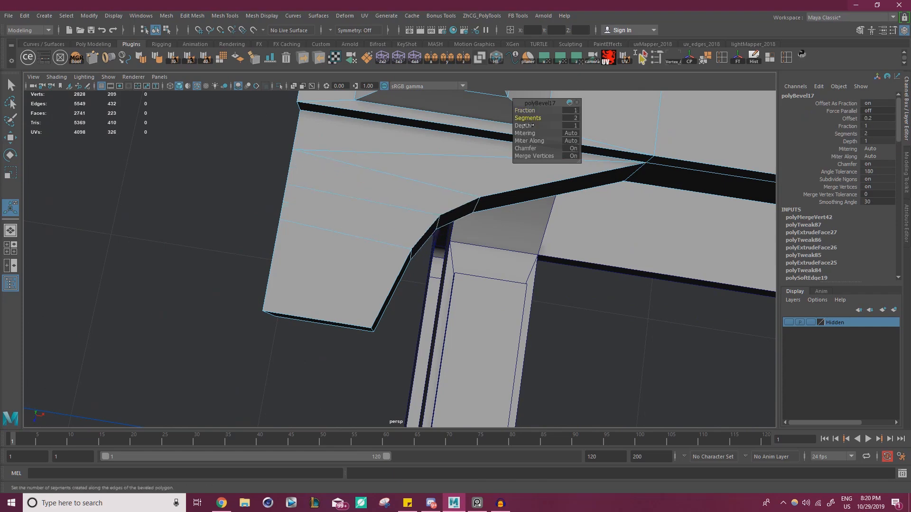
Undo the inner corner bevel and return to the Move tool.
{"action": "right_click_drag", "start_coordinate": [475, 204], "coordinate": [305, 219], "text": "alt"}
{"action": "left_click_drag", "start_coordinate": [305, 219], "coordinate": [441, 241], "text": "alt"}
{"action": "key", "text": "ctrl+z"}
{"action": "key", "text": "ctrl+z"}
{"action": "key", "text": "w"}
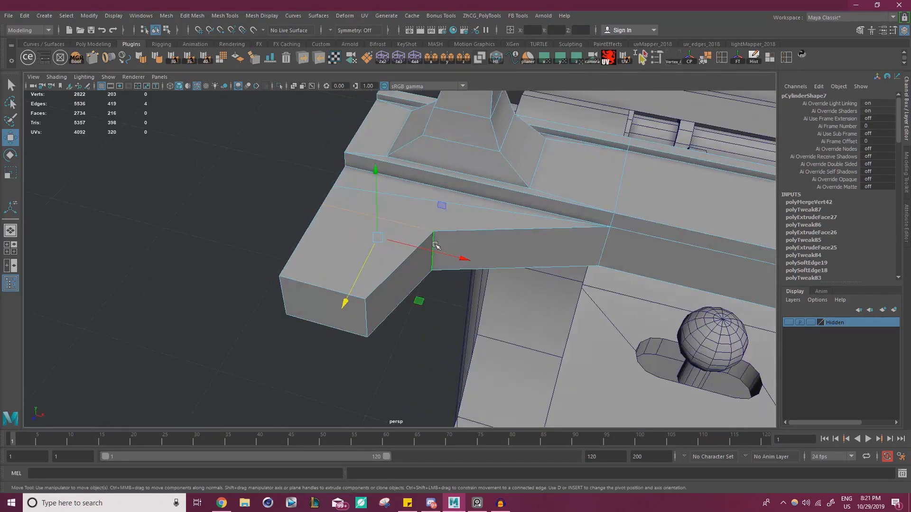
Shift the bracket's inner corner edges back along Z and bevel them with a fraction of 0.8 and 2 segments.
{"action": "left_click_drag", "start_coordinate": [471, 276], "coordinate": [385, 307], "text": "alt"}
{"action": "left_click_drag", "start_coordinate": [421, 274], "coordinate": [378, 193], "text": "alt"}
{"action": "left_click_drag", "start_coordinate": [346, 265], "coordinate": [332, 254]}
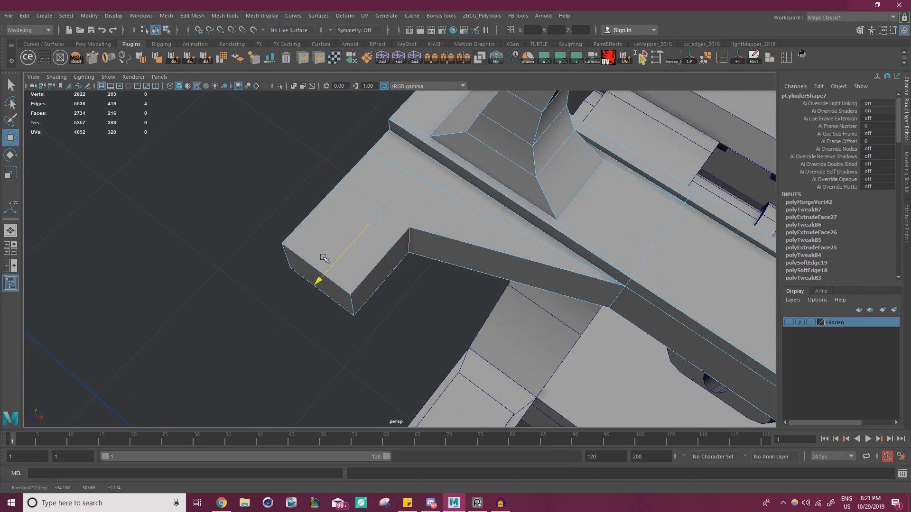
{"action": "key", "text": "ctrl+b"}
{"action": "left_click_drag", "start_coordinate": [445, 264], "coordinate": [513, 140], "text": "alt"}
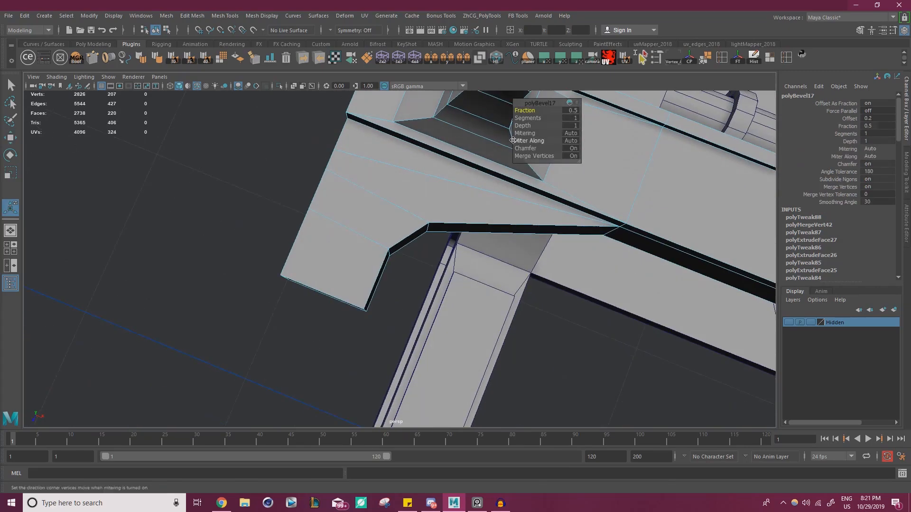
{"action": "left_click_drag", "start_coordinate": [530, 118], "coordinate": [489, 210], "text": "alt"}
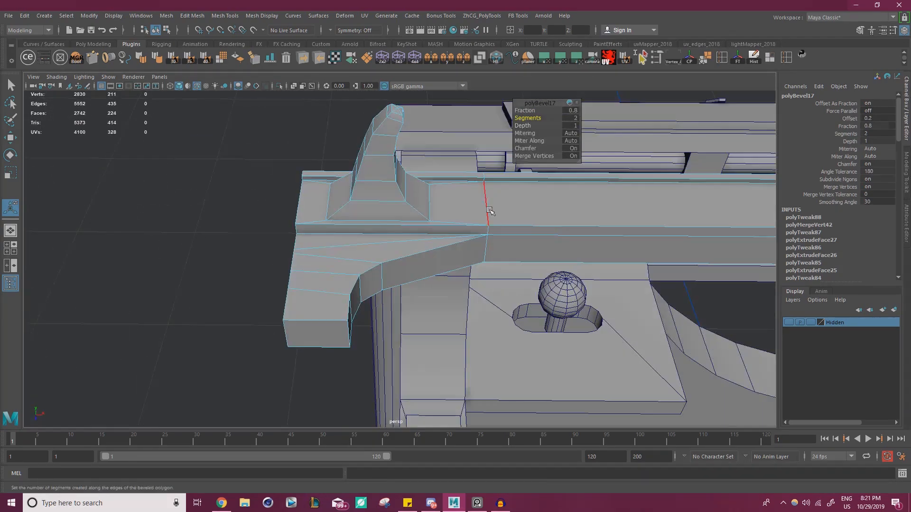
Move the vertical edges where the bracket's curve runs into the rail along the X axis to smooth the curve.
{"action": "left_click", "coordinate": [489, 211]}
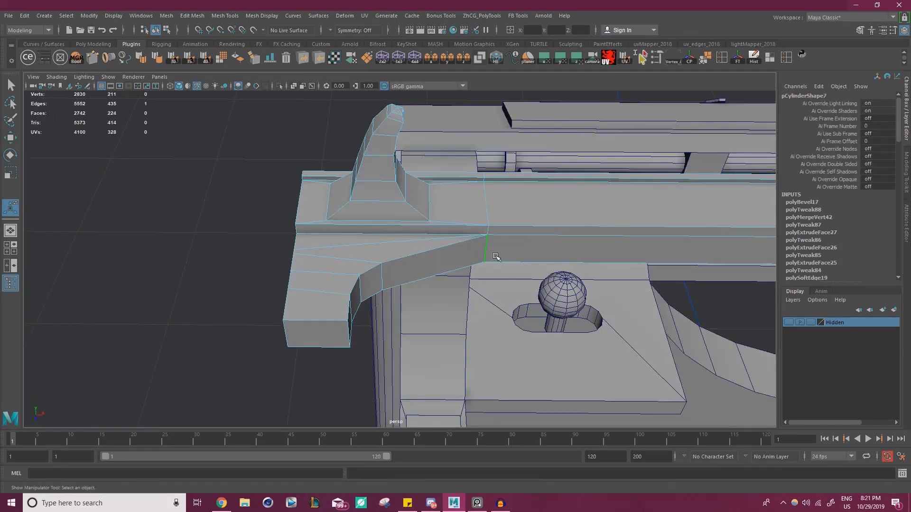
{"action": "key", "text": "w"}
{"action": "left_click_drag", "start_coordinate": [561, 256], "coordinate": [499, 279]}
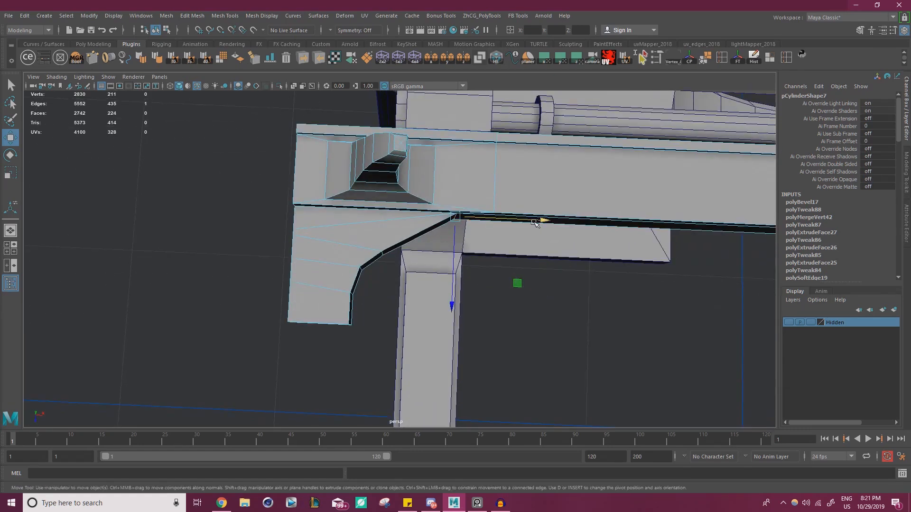
{"action": "left_click_drag", "start_coordinate": [528, 218], "coordinate": [474, 237], "text": "alt"}
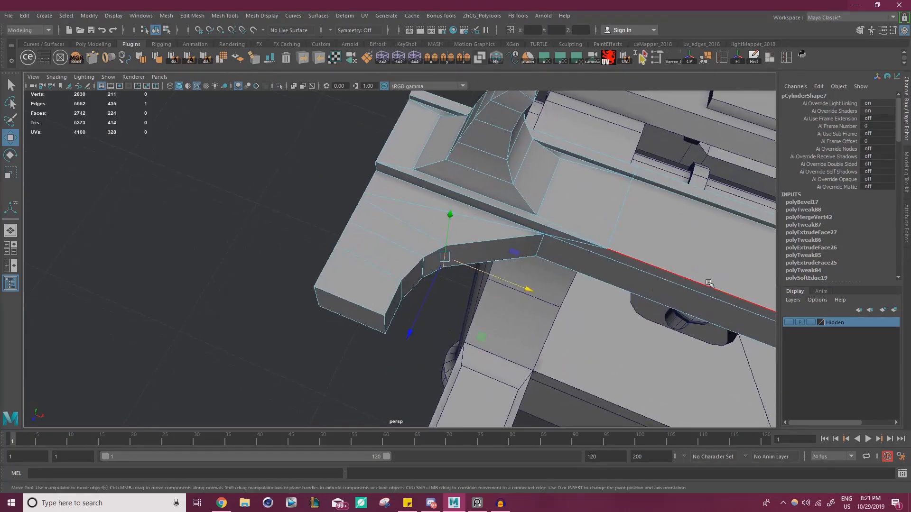
Select the bracket's front end face, move it back along Z to shorten the bracket, and return to edge selection.
{"action": "right_click_drag", "start_coordinate": [380, 230], "coordinate": [381, 259]}
{"action": "left_click_drag", "start_coordinate": [384, 284], "coordinate": [377, 325], "text": "alt"}
{"action": "left_click", "coordinate": [375, 305]}
{"action": "left_click_drag", "start_coordinate": [445, 347], "coordinate": [438, 306]}
{"action": "right_click_drag", "start_coordinate": [410, 278], "coordinate": [412, 258]}
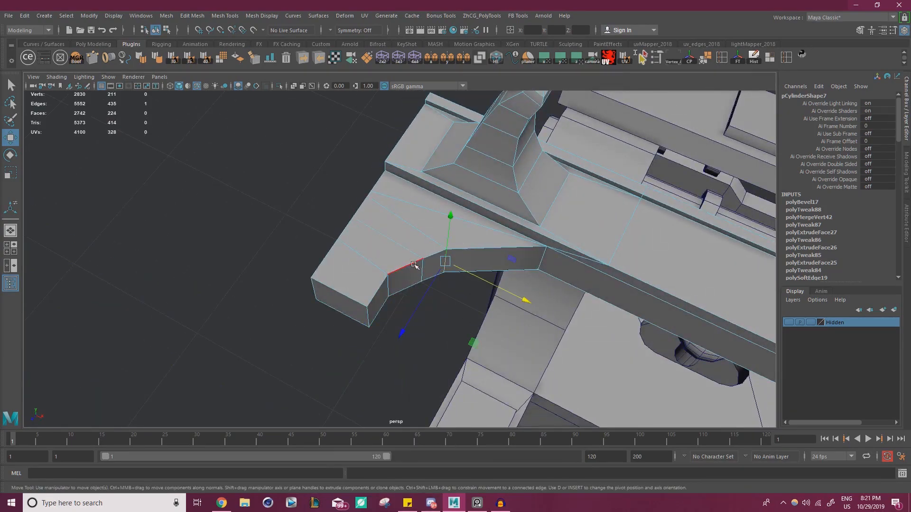
Snap the vertical edges on the bracket's outer side back onto the corner where the bracket meets the rail.
{"action": "left_click_drag", "start_coordinate": [455, 294], "coordinate": [504, 250], "text": "alt"}
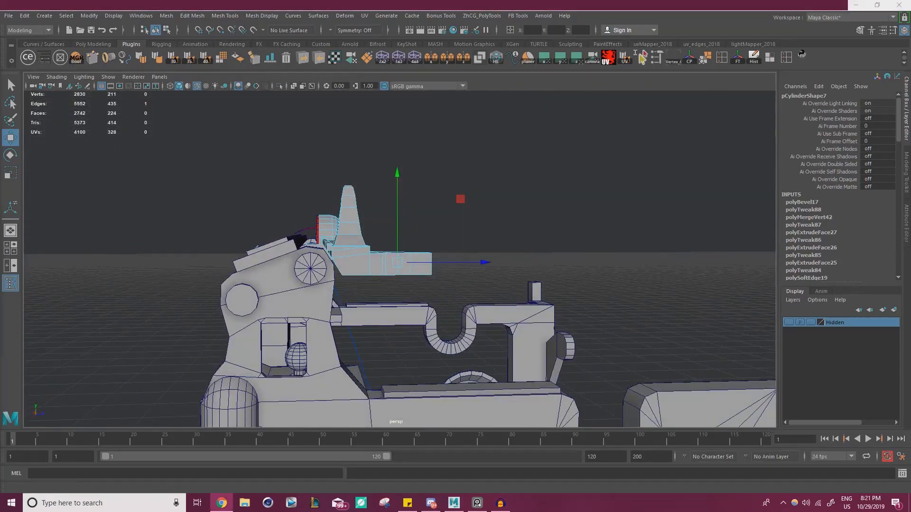
{"action": "left_click_drag", "start_coordinate": [559, 256], "coordinate": [434, 285], "text": "alt"}
{"action": "scroll", "coordinate": [417, 279], "scroll_direction": "up", "scroll_amount": 4}
{"action": "left_click_drag", "start_coordinate": [313, 254], "coordinate": [353, 255], "text": "alt"}
{"action": "scroll", "coordinate": [421, 284], "scroll_direction": "up", "scroll_amount": 3}
{"action": "left_click_drag", "start_coordinate": [497, 292], "coordinate": [339, 251]}
{"action": "left_click", "coordinate": [455, 284]}
{"action": "left_click_drag", "start_coordinate": [527, 293], "coordinate": [338, 252]}
{"action": "left_click", "coordinate": [504, 286]}
{"action": "key", "text": "r"}
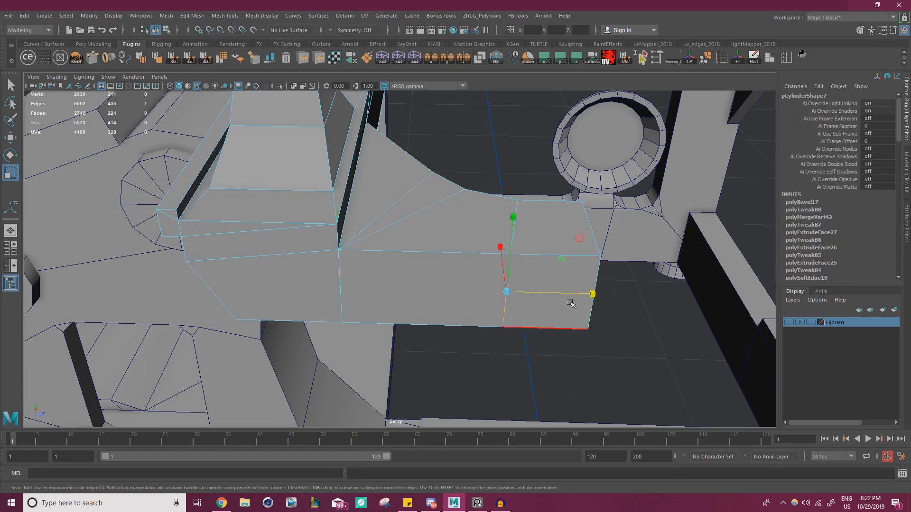
{"action": "key", "text": "w"}
{"action": "left_click", "coordinate": [366, 252]}
Select the vertices across the bracket end and merge the coinciding ones.
{"action": "right_click_drag", "start_coordinate": [366, 230], "coordinate": [319, 226]}
{"action": "scroll", "coordinate": [474, 323], "scroll_direction": "down", "scroll_amount": 3}
{"action": "left_click_drag", "start_coordinate": [564, 342], "coordinate": [219, 127]}
{"action": "right_click_drag", "start_coordinate": [407, 251], "coordinate": [439, 203], "text": "shift"}
Soften the rail's edges with a 40-degree angle and clear the selection.
{"action": "left_click_drag", "start_coordinate": [439, 204], "coordinate": [380, 230], "text": "alt"}
{"action": "right_click_drag", "start_coordinate": [380, 229], "coordinate": [427, 214]}
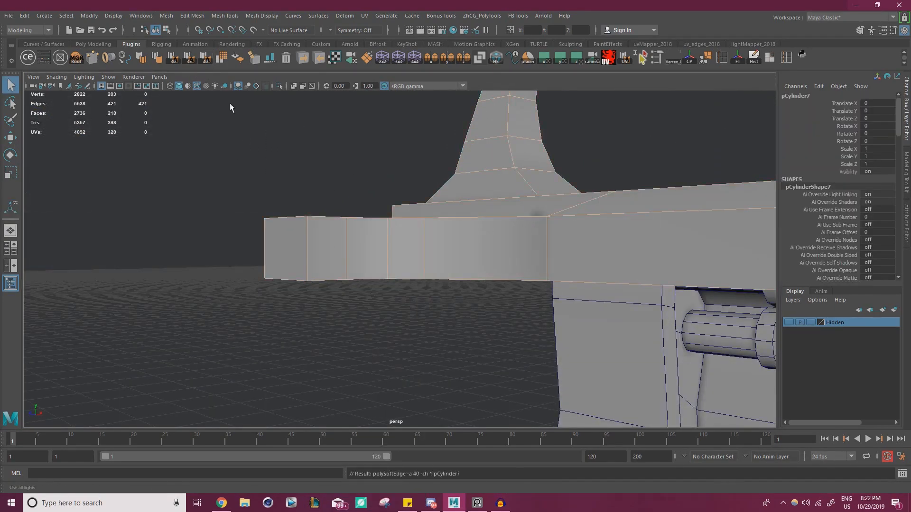
{"action": "left_click", "coordinate": [423, 189]}
{"action": "left_click_drag", "start_coordinate": [423, 189], "coordinate": [468, 217], "text": "alt"}
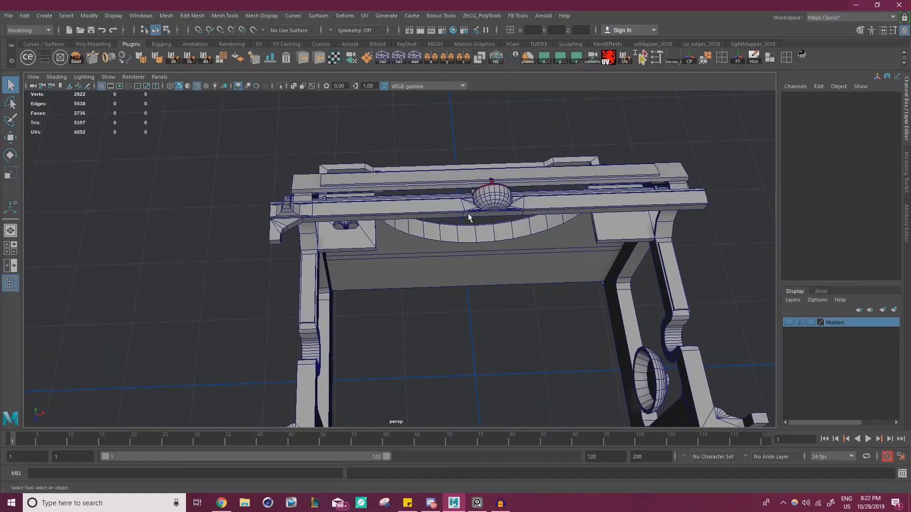
Open the SmartMesh Tools window and move it clear of the model.
{"action": "left_click_drag", "start_coordinate": [559, 168], "coordinate": [455, 126], "text": "alt"}
{"action": "left_click", "coordinate": [657, 56]}
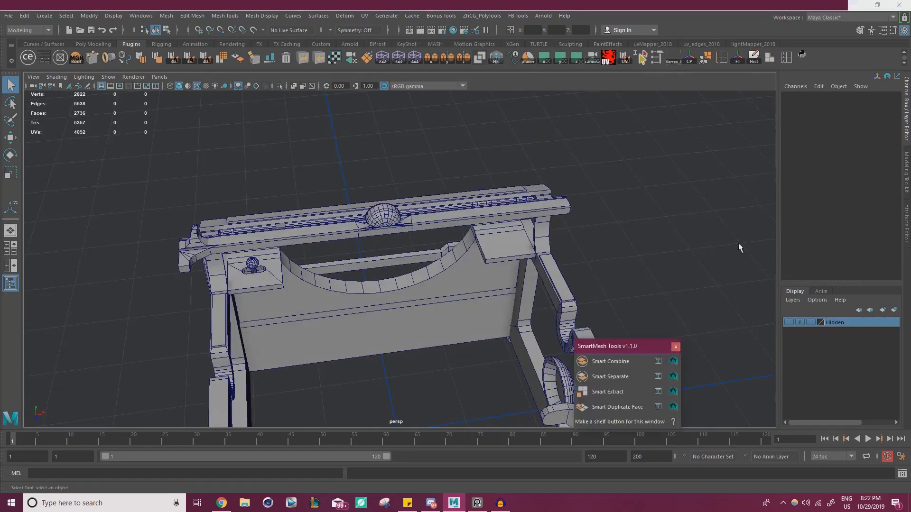
{"action": "left_click_drag", "start_coordinate": [615, 353], "coordinate": [690, 112]}
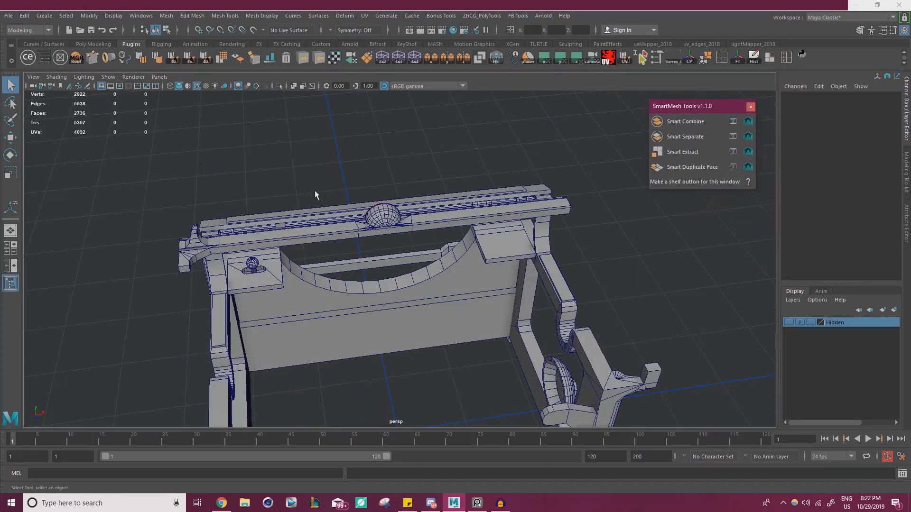
Select the rail, switch to face selection and pick the bracket's front end face.
{"action": "middle_click_drag", "start_coordinate": [327, 263], "coordinate": [445, 217], "text": "alt"}
{"action": "scroll", "coordinate": [445, 217], "scroll_direction": "up", "scroll_amount": 2}
{"action": "middle_click_drag", "start_coordinate": [313, 199], "coordinate": [403, 246], "text": "alt"}
{"action": "scroll", "coordinate": [403, 246], "scroll_direction": "up", "scroll_amount": 4}
{"action": "left_click", "coordinate": [411, 237]}
{"action": "key", "text": "w"}
{"action": "right_click_drag", "start_coordinate": [411, 237], "coordinate": [412, 263]}
{"action": "left_click", "coordinate": [409, 247]}
{"action": "key", "text": "f"}
{"action": "right_click_drag", "start_coordinate": [491, 223], "coordinate": [345, 212], "text": "alt"}
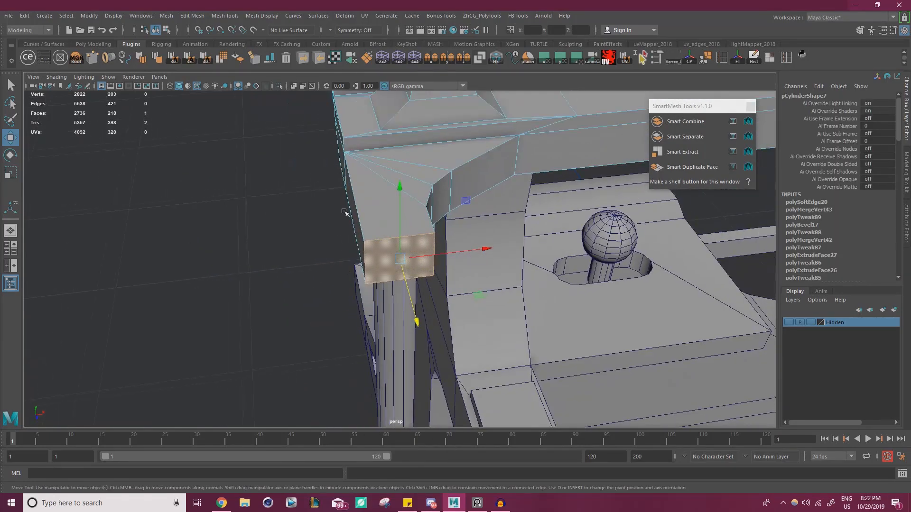
Select all of the bracket's faces and copy them into a separate object with Smart Duplicate Face.
{"action": "left_click_drag", "start_coordinate": [560, 234], "coordinate": [488, 233], "text": "alt"}
{"action": "middle_click_drag", "start_coordinate": [488, 232], "coordinate": [418, 184], "text": "alt"}
{"action": "left_click_drag", "start_coordinate": [418, 183], "coordinate": [352, 171], "text": "alt"}
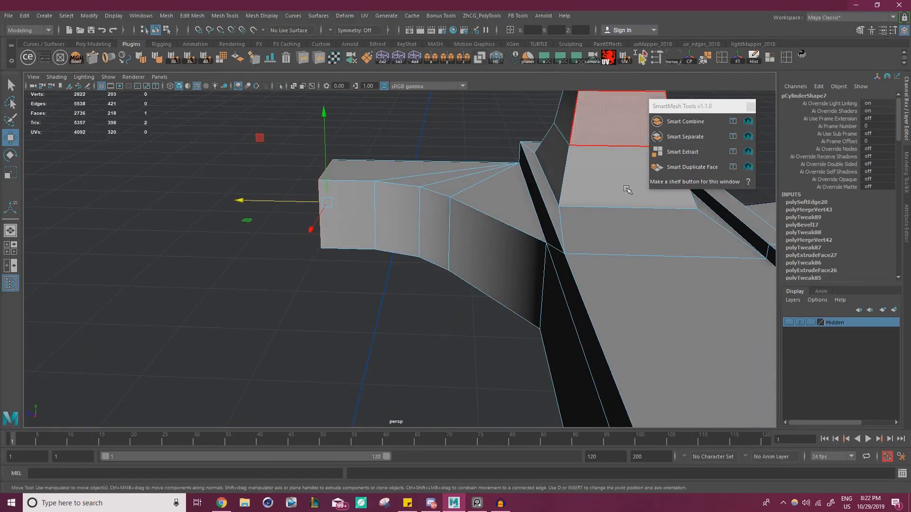
{"action": "left_click_drag", "start_coordinate": [396, 266], "coordinate": [401, 263], "text": "alt"}
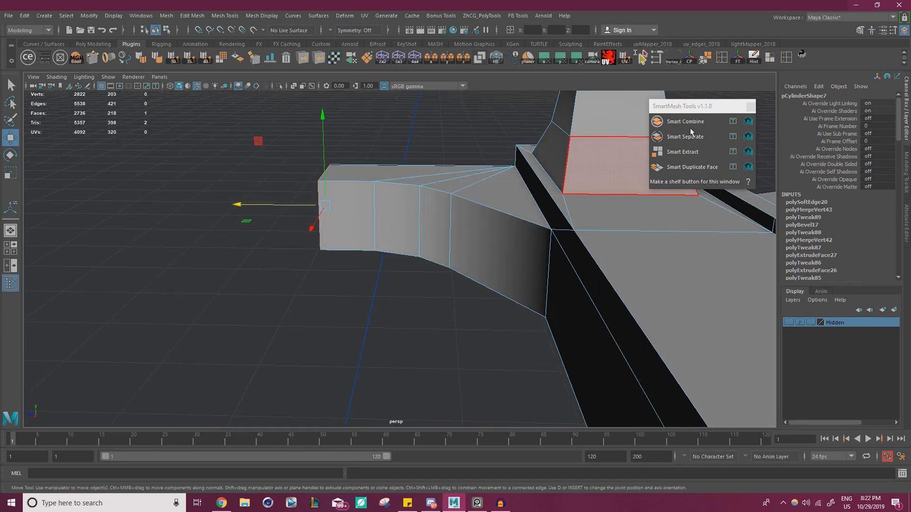
{"action": "left_click_drag", "start_coordinate": [543, 240], "coordinate": [407, 271], "text": "alt"}
{"action": "left_click_drag", "start_coordinate": [258, 322], "coordinate": [490, 149]}
{"action": "mouse_move", "coordinate": [463, 205]}
{"action": "left_mouse_down", "text": "alt"}
{"action": "mouse_move", "coordinate": [488, 198]}
{"action": "mouse_move", "coordinate": [450, 199]}
{"action": "left_mouse_up", "text": "alt"}
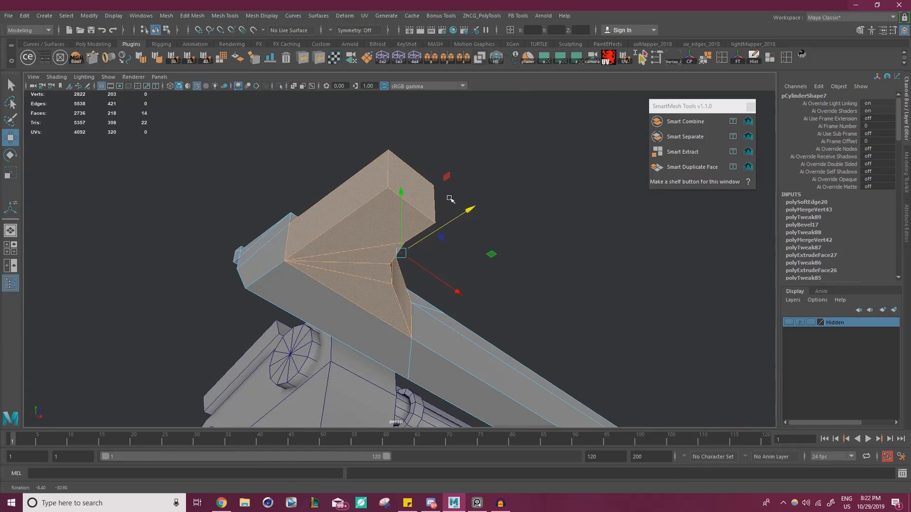
{"action": "left_click_drag", "start_coordinate": [452, 198], "coordinate": [408, 266], "text": "alt"}
{"action": "left_click", "coordinate": [676, 169]}
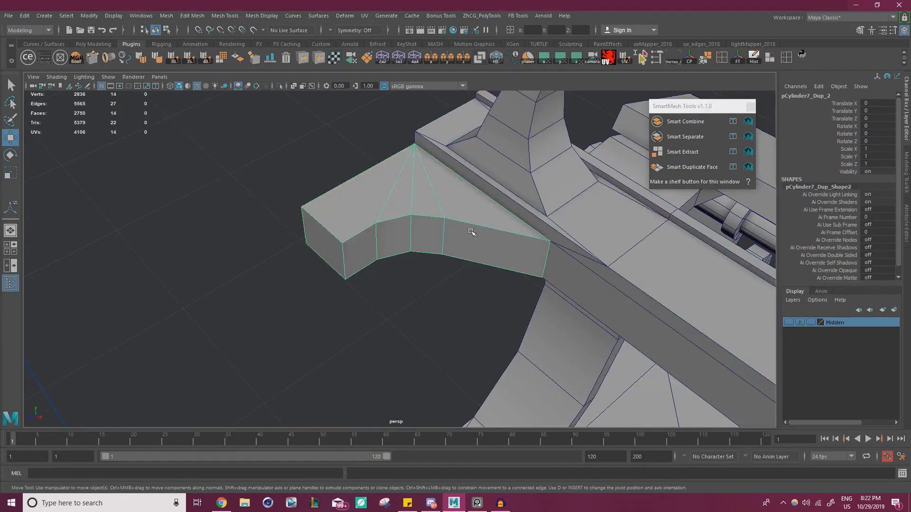
Freeze the duplicated bracket's transformations and delete its history.
{"action": "left_click_drag", "start_coordinate": [499, 204], "coordinate": [376, 172], "text": "alt"}
{"action": "left_click", "coordinate": [738, 59]}
{"action": "left_click", "coordinate": [753, 59]}
Move the duplicated bracket along X towards the rail's opposite end, to a Translate X of about 35.8.
{"action": "right_click_drag", "start_coordinate": [404, 223], "coordinate": [276, 247], "text": "alt"}
{"action": "middle_click_drag", "start_coordinate": [522, 266], "coordinate": [380, 195], "text": "alt"}
{"action": "left_click_drag", "start_coordinate": [379, 195], "coordinate": [365, 139], "text": "alt"}
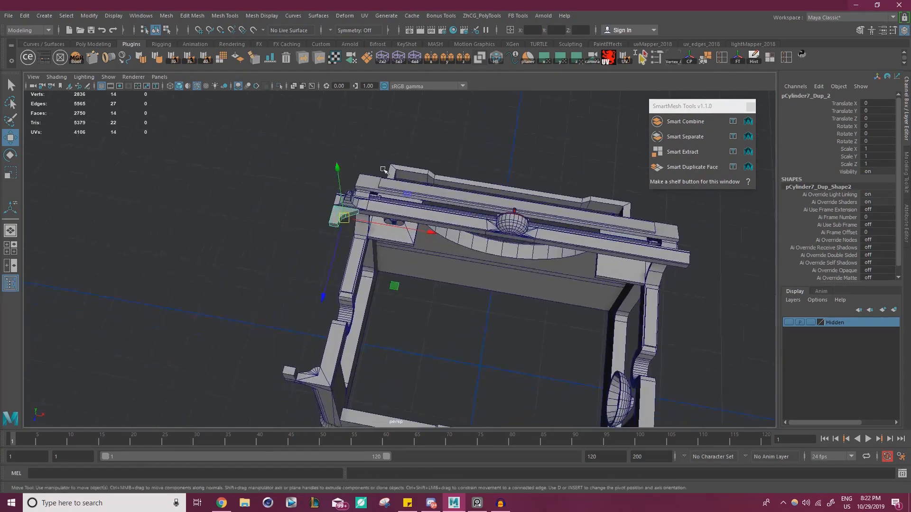
{"action": "left_click_drag", "start_coordinate": [415, 226], "coordinate": [688, 265]}
{"action": "middle_click_drag", "start_coordinate": [688, 265], "coordinate": [629, 254], "text": "alt"}
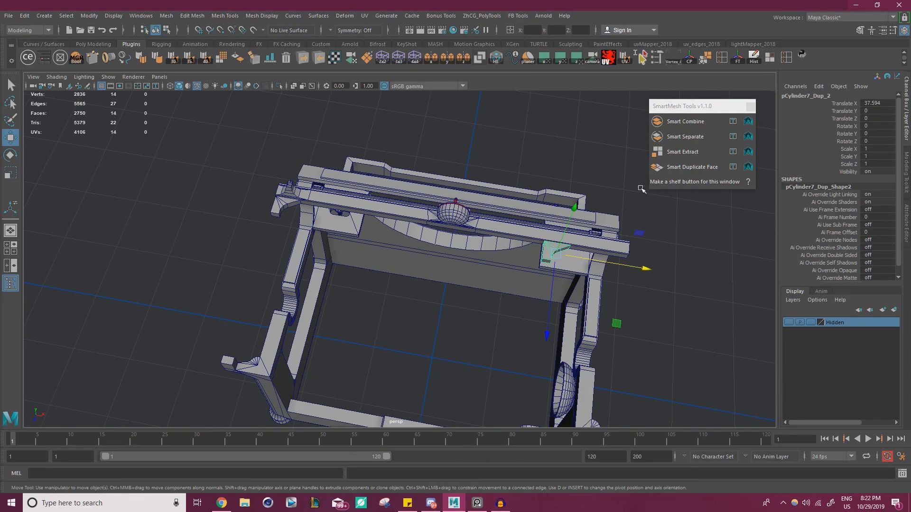
{"action": "middle_click_drag", "start_coordinate": [650, 244], "coordinate": [565, 241], "text": "alt"}
{"action": "right_click_drag", "start_coordinate": [565, 241], "coordinate": [627, 251], "text": "alt"}
{"action": "middle_click_drag", "start_coordinate": [628, 250], "coordinate": [510, 249], "text": "alt"}
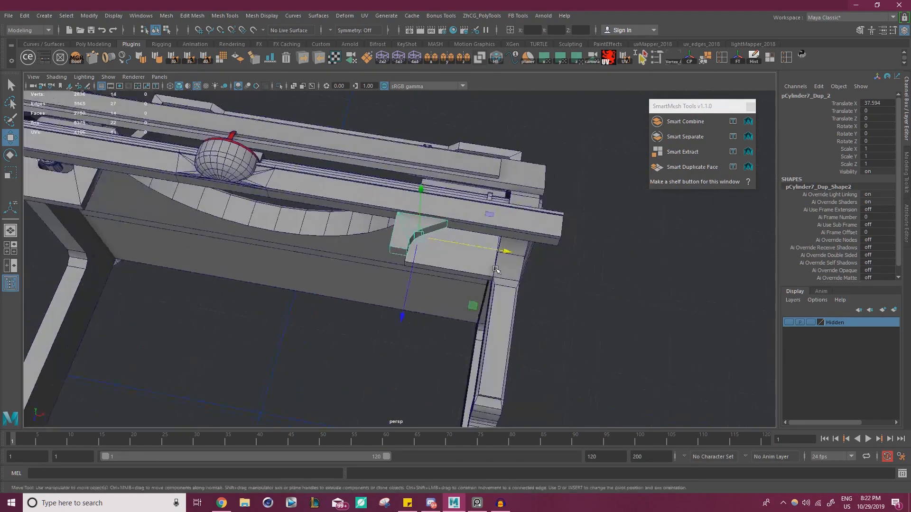
{"action": "right_click_drag", "start_coordinate": [510, 250], "coordinate": [522, 252], "text": "alt"}
{"action": "left_click_drag", "start_coordinate": [508, 249], "coordinate": [479, 246]}
Freeze the duplicated bracket's transformations and mirror it by setting its Scale X to -1.
{"action": "right_click_drag", "start_coordinate": [479, 245], "coordinate": [446, 245], "text": "alt"}
{"action": "middle_click_drag", "start_coordinate": [446, 244], "coordinate": [380, 214], "text": "alt"}
{"action": "right_click_drag", "start_coordinate": [380, 214], "coordinate": [404, 215], "text": "alt"}
{"action": "middle_click_drag", "start_coordinate": [405, 215], "coordinate": [404, 241], "text": "alt"}
{"action": "left_click_drag", "start_coordinate": [405, 241], "coordinate": [408, 249], "text": "alt"}
{"action": "left_click_drag", "start_coordinate": [474, 242], "coordinate": [461, 244], "text": "alt"}
{"action": "right_click_drag", "start_coordinate": [461, 244], "coordinate": [471, 246], "text": "alt"}
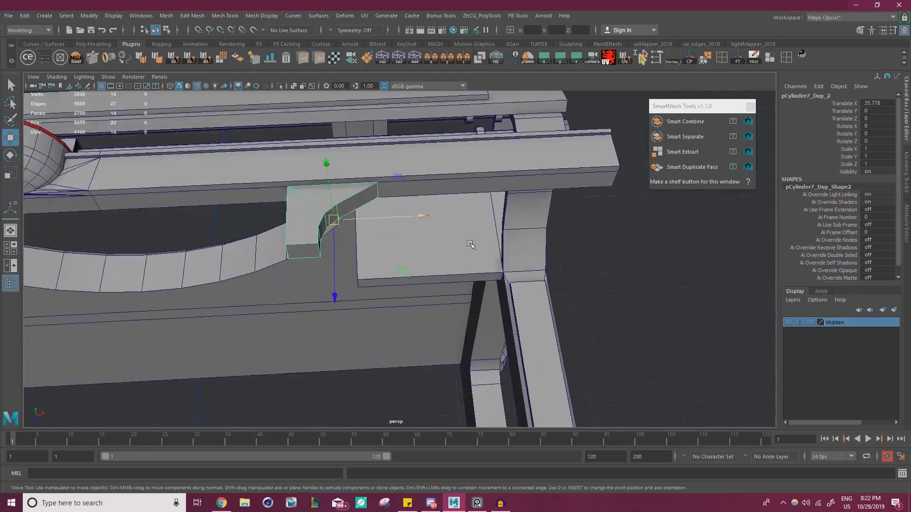
{"action": "middle_click_drag", "start_coordinate": [472, 247], "coordinate": [489, 281], "text": "alt"}
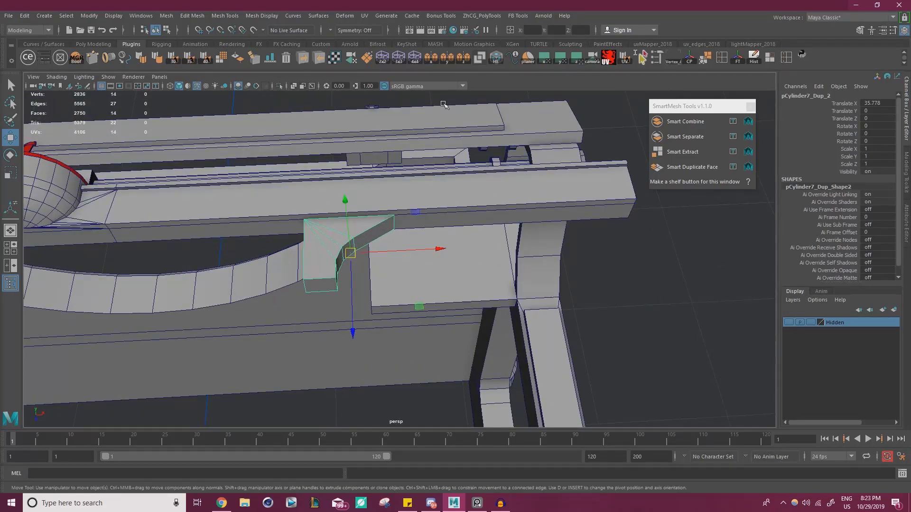
{"action": "left_click", "coordinate": [738, 57]}
{"action": "key", "text": "r"}
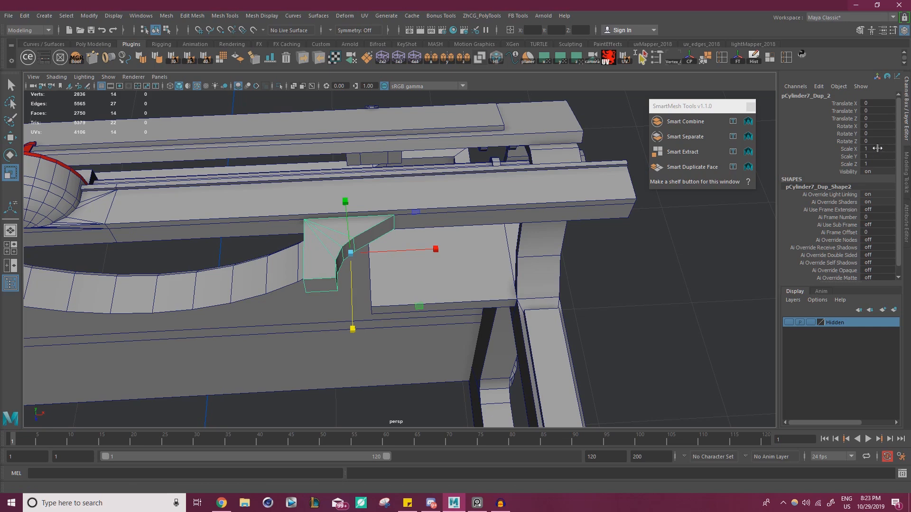
{"action": "key", "text": "Return"}
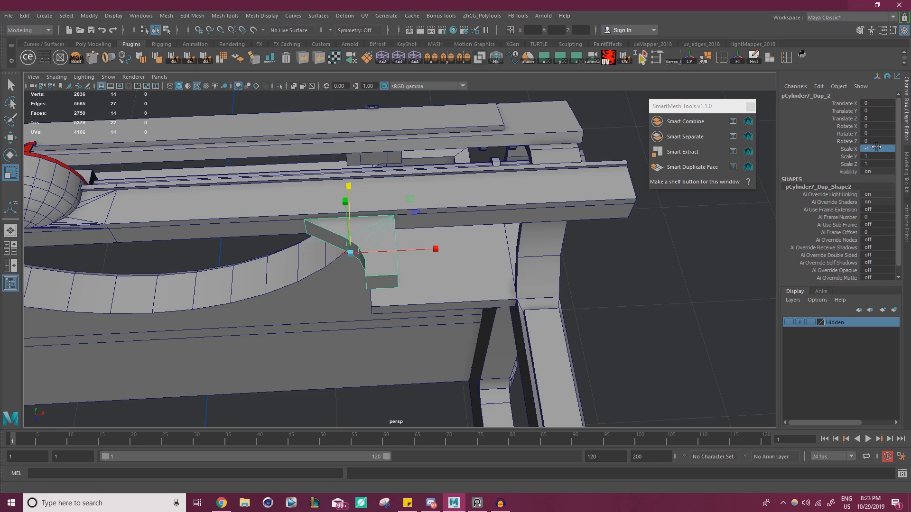
Snap the mirrored bracket's pivot to its outer corner and move the bracket onto the rail's free end corner.
{"action": "key", "text": "w"}
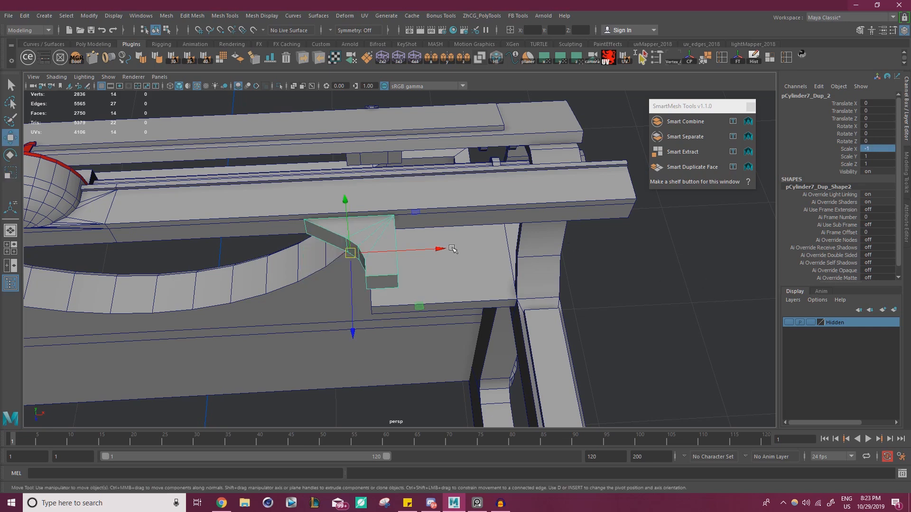
{"action": "left_click_drag", "start_coordinate": [385, 288], "coordinate": [381, 279], "text": "alt"}
{"action": "key", "text": "d"}
{"action": "key", "text": "v"}
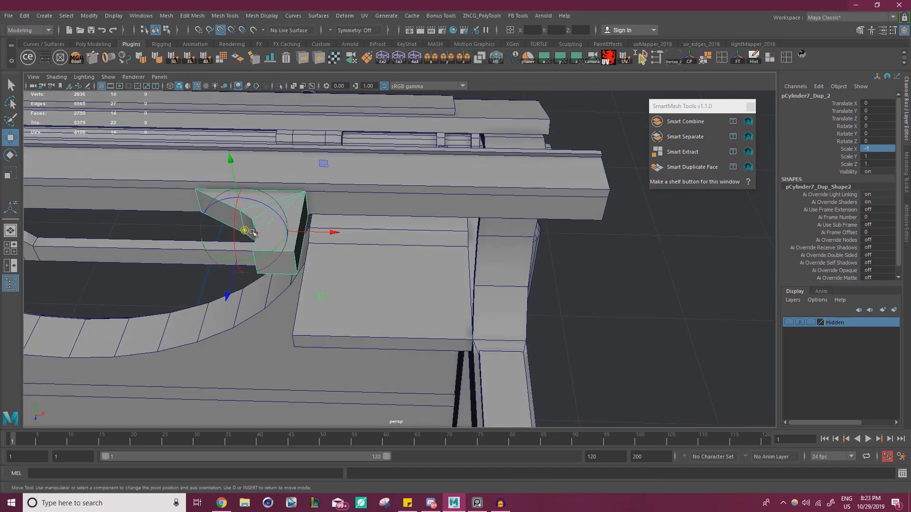
{"action": "left_click_drag", "start_coordinate": [245, 231], "coordinate": [610, 205]}
{"action": "key", "text": "v"}
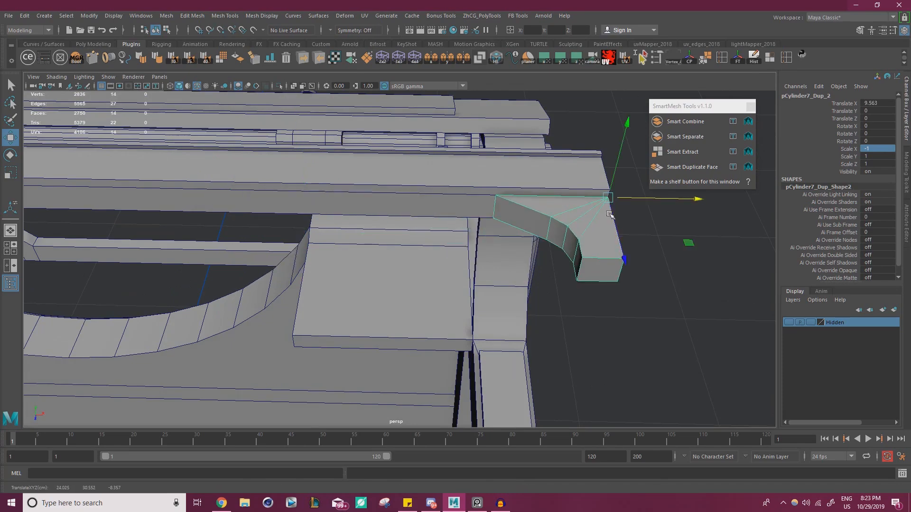
{"action": "scroll", "coordinate": [447, 235], "scroll_direction": "down", "scroll_amount": 5}
{"action": "left_click_drag", "start_coordinate": [447, 235], "coordinate": [418, 303], "text": "alt"}
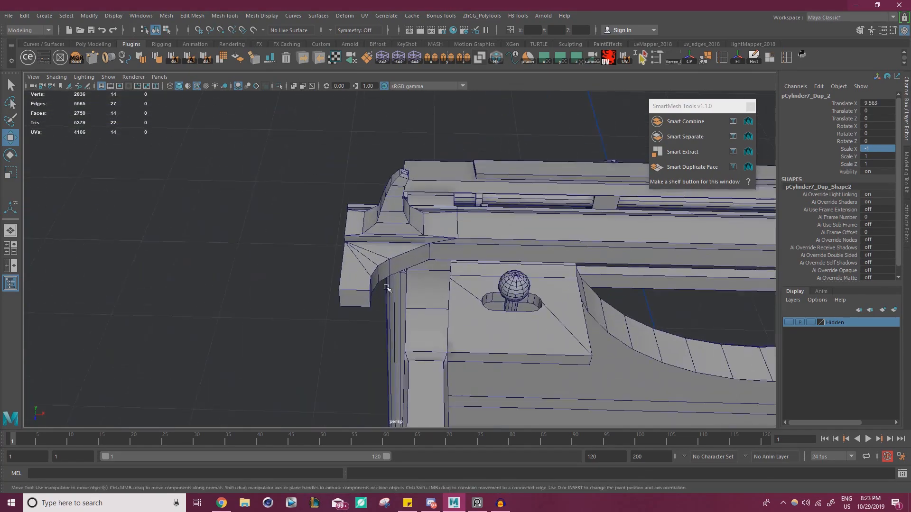
{"action": "left_click_drag", "start_coordinate": [345, 284], "coordinate": [307, 273], "text": "alt"}
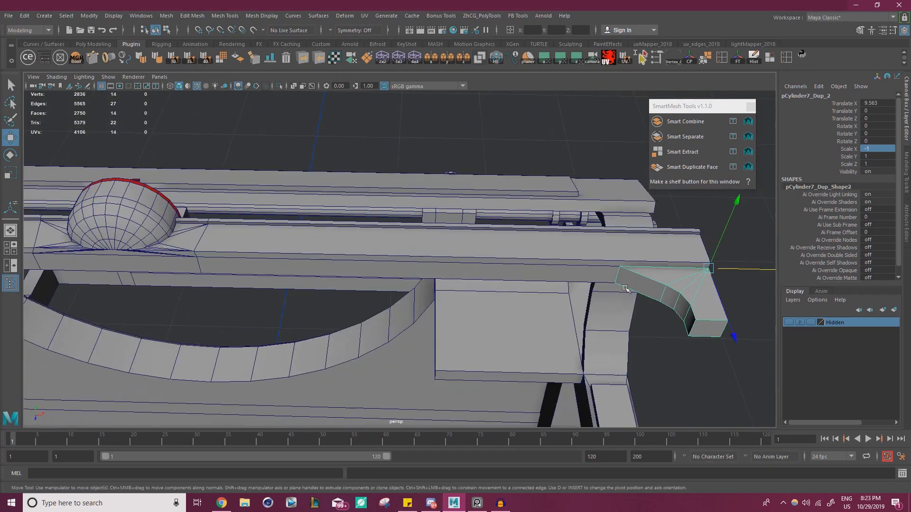
Select the rail and cut an edge loop around it just beside the mirrored bracket's inner end with Multi-Cut.
{"action": "key", "text": "f"}
{"action": "left_click_drag", "start_coordinate": [589, 290], "coordinate": [663, 191], "text": "alt"}
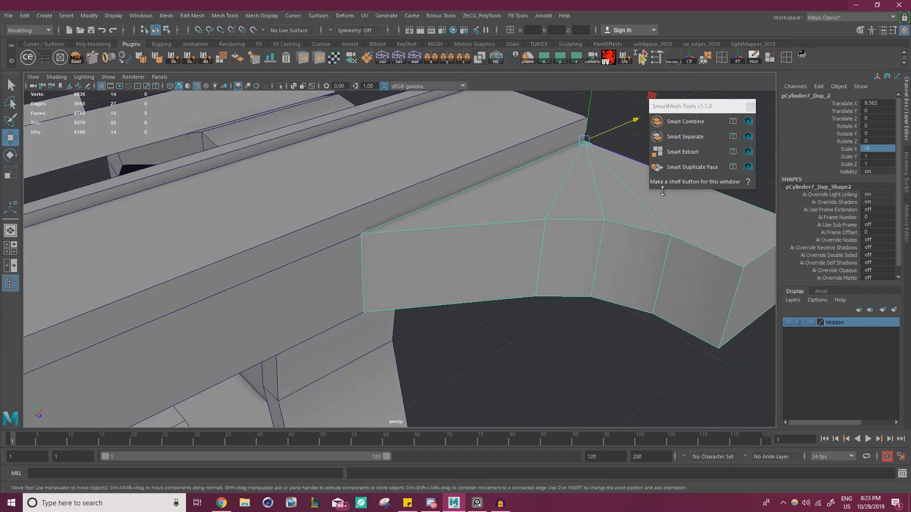
{"action": "left_click_drag", "start_coordinate": [614, 150], "coordinate": [402, 259], "text": "alt"}
{"action": "key", "text": "ctrl+z"}
{"action": "left_click", "coordinate": [402, 238]}
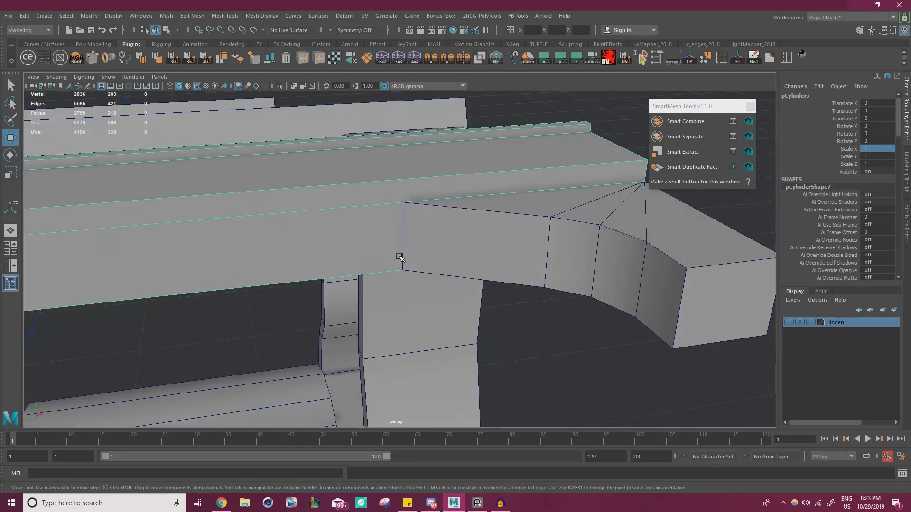
{"action": "key", "text": "ctrl+shift+x"}
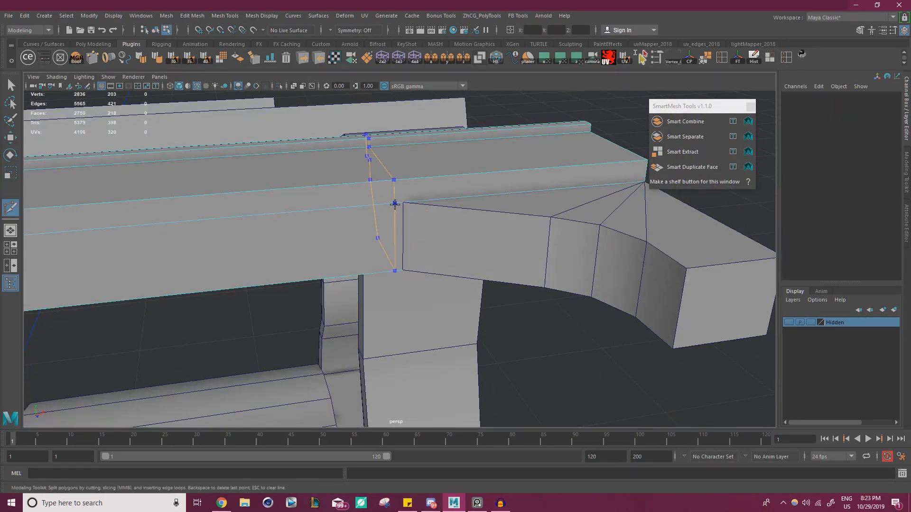
{"action": "left_click_drag", "start_coordinate": [385, 235], "coordinate": [387, 246], "text": "alt"}
{"action": "key", "text": "w"}
Snap the rail's new edge loop along X onto the bracket's inner end, aligning its front edge with the bracket's corner.
{"action": "right_click_drag", "start_coordinate": [390, 217], "coordinate": [386, 164]}
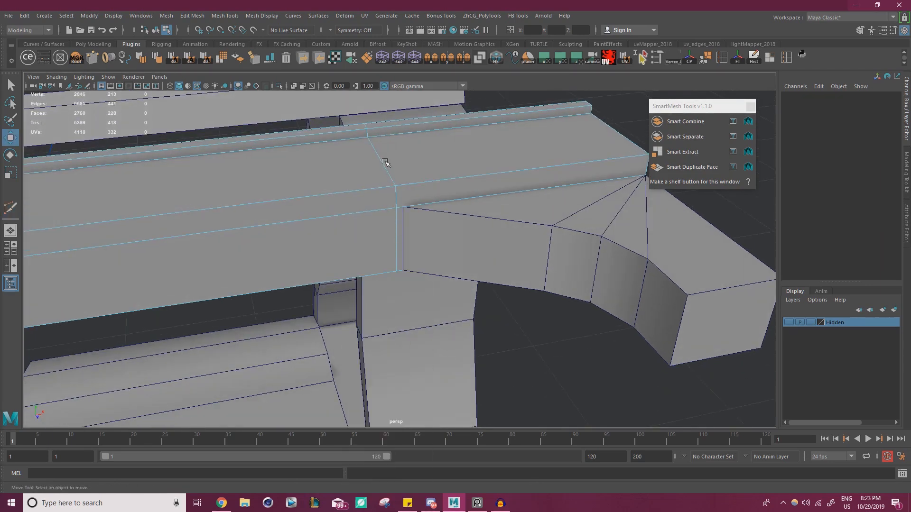
{"action": "double_click", "coordinate": [397, 232]}
{"action": "key", "text": "v"}
{"action": "left_click_drag", "start_coordinate": [447, 187], "coordinate": [405, 208]}
{"action": "left_click_drag", "start_coordinate": [462, 232], "coordinate": [437, 264], "text": "alt"}
{"action": "left_click", "coordinate": [415, 234]}
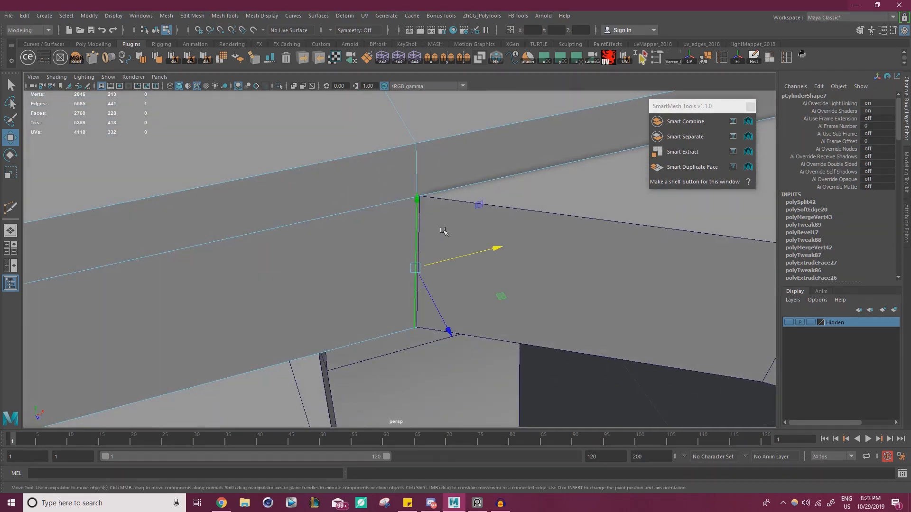
{"action": "key", "text": "r"}
{"action": "key", "text": "w"}
{"action": "key", "text": "v"}
{"action": "left_click_drag", "start_coordinate": [470, 255], "coordinate": [476, 232]}
Delete the rail's front face hidden behind the mirrored bracket.
{"action": "right_click_drag", "start_coordinate": [388, 210], "coordinate": [388, 240]}
{"action": "left_click", "coordinate": [434, 205]}
{"action": "key", "text": "Delete"}
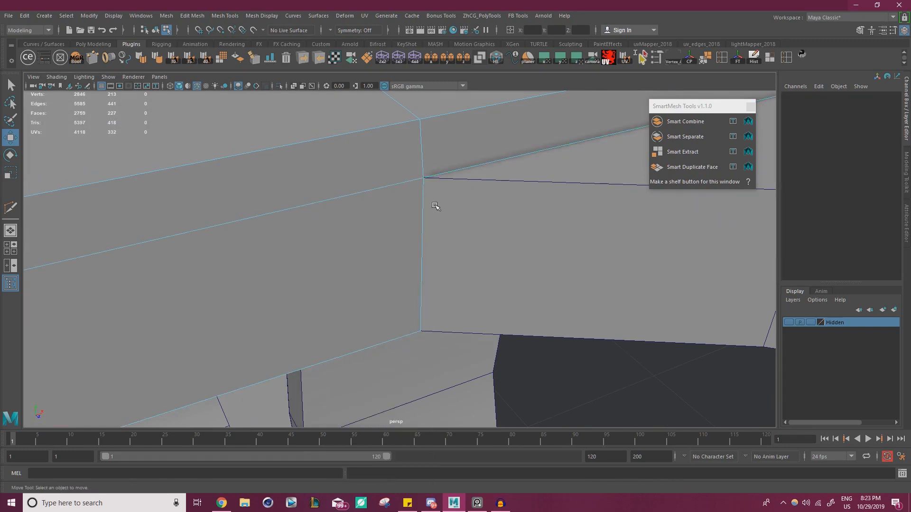
Return to object selection and combine the rail and the mirrored bracket into one mesh.
{"action": "right_click_drag", "start_coordinate": [363, 194], "coordinate": [414, 233]}
{"action": "left_click_drag", "start_coordinate": [414, 233], "coordinate": [497, 223], "text": "alt"}
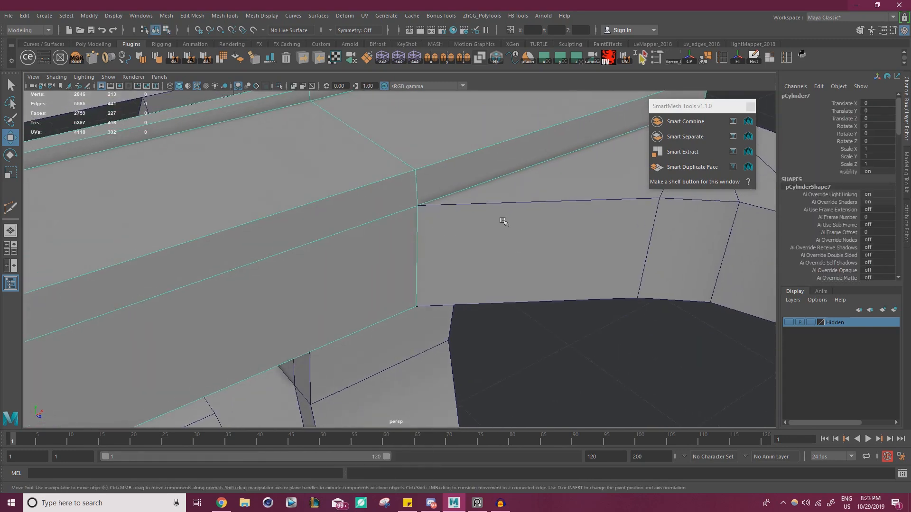
{"action": "left_click", "coordinate": [510, 208], "text": "shift"}
{"action": "left_click", "coordinate": [166, 16]}
{"action": "left_click", "coordinate": [181, 40]}
{"action": "left_click", "coordinate": [191, 56]}
Select the vertices around the mirrored bracket and the rail's end and merge them.
{"action": "scroll", "coordinate": [332, 161], "scroll_direction": "down", "scroll_amount": 10}
{"action": "right_click_drag", "start_coordinate": [395, 241], "coordinate": [357, 222]}
{"action": "left_click_drag", "start_coordinate": [615, 302], "coordinate": [308, 138]}
{"action": "right_click_drag", "start_coordinate": [462, 232], "coordinate": [488, 189], "text": "shift"}
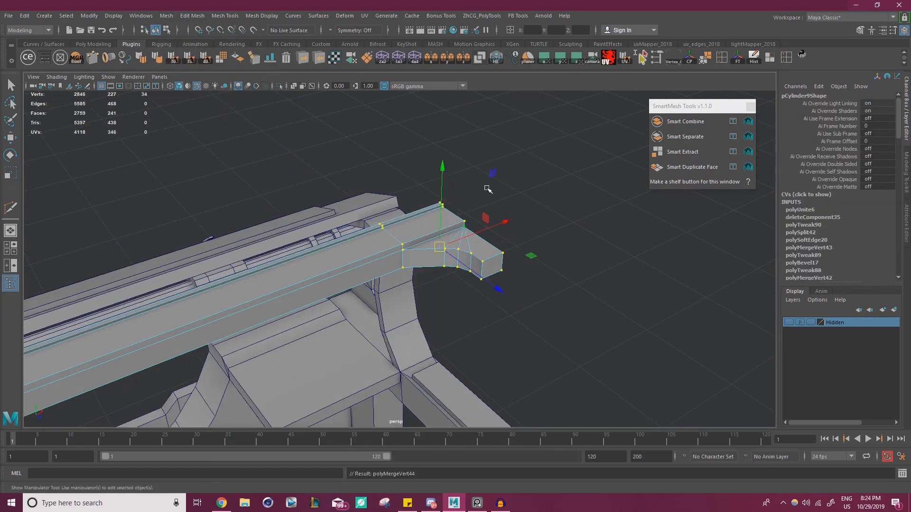
Try moving the joint component between rail and bracket to check the weld, and undo the move.
{"action": "scroll", "coordinate": [457, 226], "scroll_direction": "up", "scroll_amount": 5}
{"action": "scroll", "coordinate": [456, 225], "scroll_direction": "up", "scroll_amount": 3}
{"action": "left_click", "coordinate": [406, 239]}
{"action": "key", "text": "w"}
{"action": "mouse_move", "coordinate": [497, 248]}
{"action": "left_mouse_down"}
{"action": "mouse_move", "coordinate": [524, 253]}
{"action": "mouse_move", "coordinate": [510, 247]}
{"action": "left_mouse_up"}
{"action": "key", "text": "ctrl+z"}
Return to object selection and deselect the combined rail.
{"action": "scroll", "coordinate": [271, 244], "scroll_direction": "down", "scroll_amount": 10}
{"action": "left_click_drag", "start_coordinate": [270, 244], "coordinate": [412, 182], "text": "alt"}
{"action": "scroll", "coordinate": [429, 199], "scroll_direction": "up", "scroll_amount": 3}
{"action": "right_click_drag", "start_coordinate": [431, 199], "coordinate": [470, 180]}
{"action": "left_click", "coordinate": [333, 155]}
{"action": "left_click_drag", "start_coordinate": [333, 156], "coordinate": [247, 229], "text": "alt"}
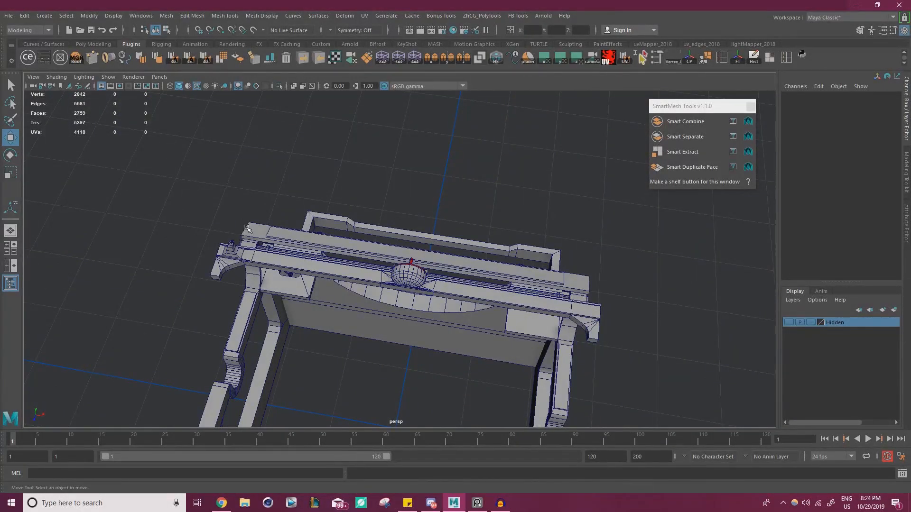
Switch to the PureRef board and examine the red-numbered close-up of the carriage end, platen and rods.
{"action": "right_click_drag", "start_coordinate": [0, 228], "coordinate": [480, 253]}
{"action": "scroll", "coordinate": [475, 253], "scroll_direction": "down", "scroll_amount": 7}
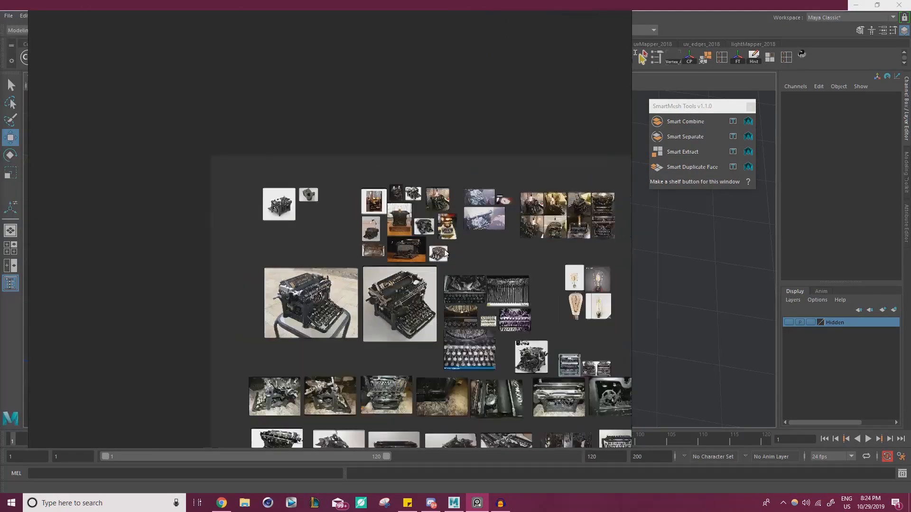
{"action": "scroll", "coordinate": [411, 341], "scroll_direction": "up", "scroll_amount": 5}
{"action": "scroll", "coordinate": [410, 342], "scroll_direction": "up", "scroll_amount": 3}
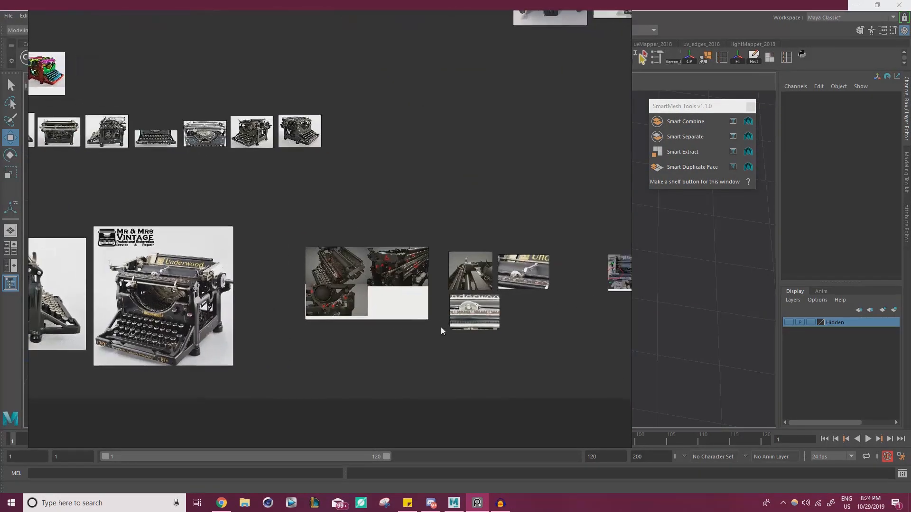
{"action": "scroll", "coordinate": [362, 280], "scroll_direction": "up", "scroll_amount": 4}
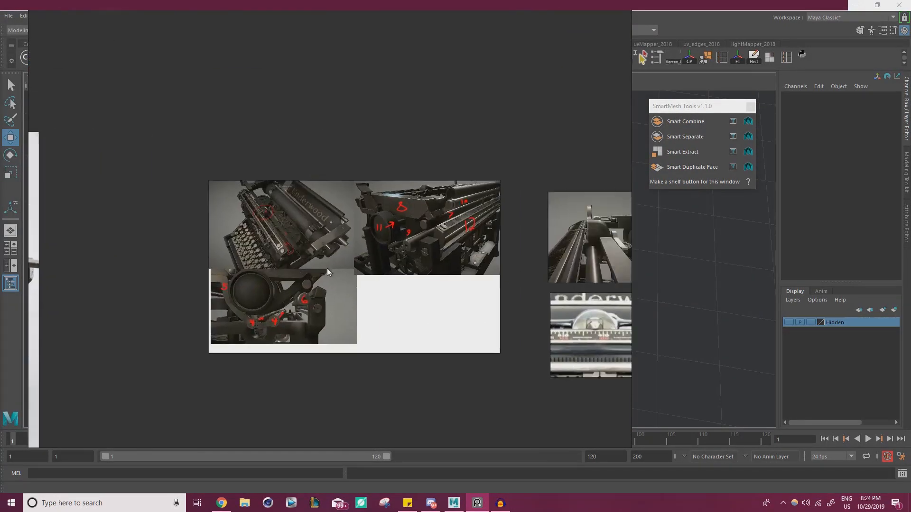
{"action": "scroll", "coordinate": [261, 326], "scroll_direction": "up", "scroll_amount": 6}
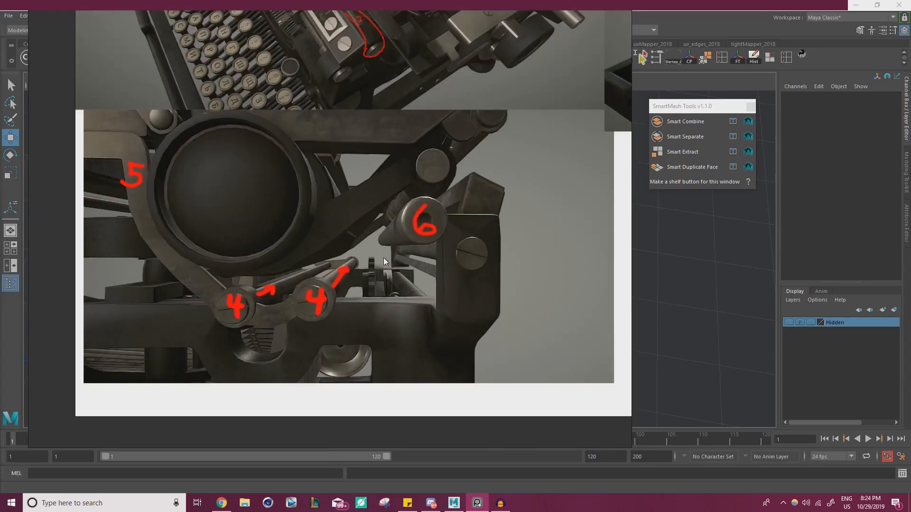
{"action": "middle_click_drag", "start_coordinate": [266, 299], "coordinate": [334, 233]}
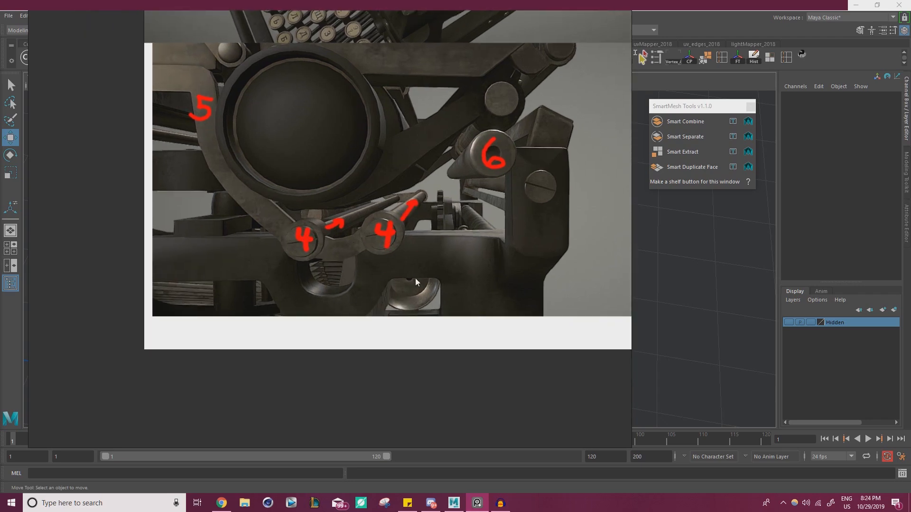
{"action": "right_click_drag", "start_coordinate": [372, 141], "coordinate": [0, 190]}
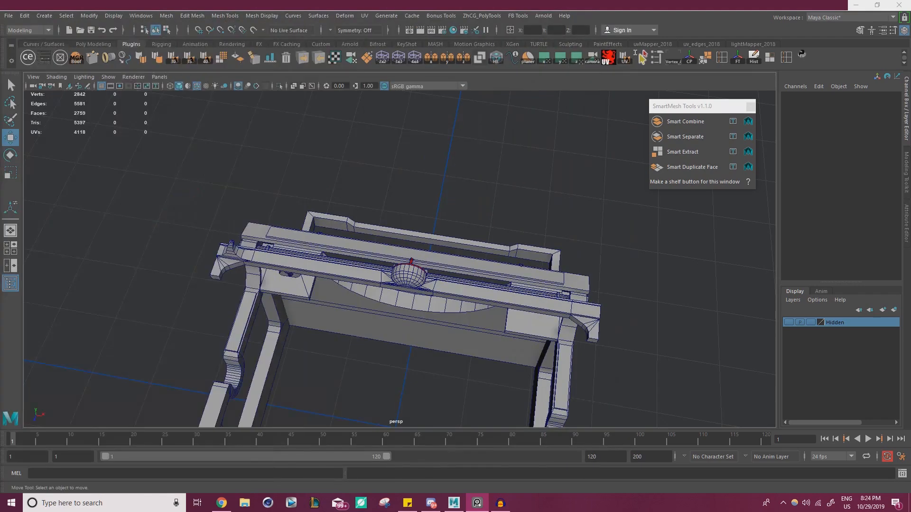
View the model from the side and compare its side frame with the angled close-up reference of the frame and carriage.
{"action": "left_click_drag", "start_coordinate": [361, 264], "coordinate": [386, 202], "text": "alt"}
{"action": "scroll", "coordinate": [454, 248], "scroll_direction": "up", "scroll_amount": 4}
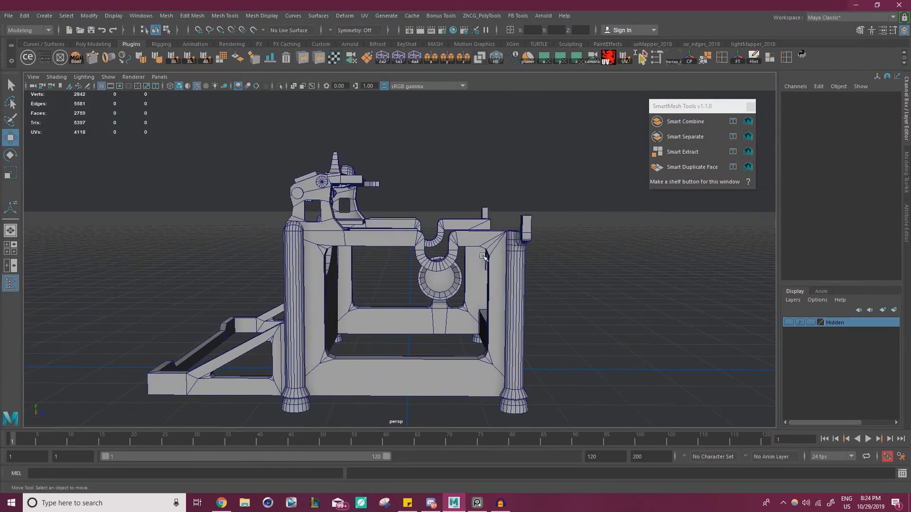
{"action": "right_click_drag", "start_coordinate": [0, 256], "coordinate": [508, 272]}
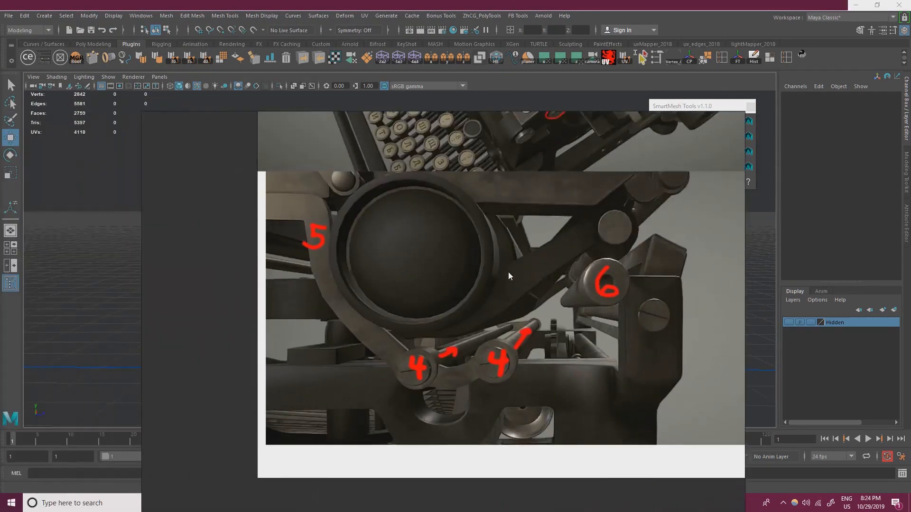
{"action": "scroll", "coordinate": [508, 271], "scroll_direction": "down", "scroll_amount": 8}
{"action": "middle_click_drag", "start_coordinate": [270, 278], "coordinate": [445, 293]}
{"action": "scroll", "coordinate": [446, 293], "scroll_direction": "up", "scroll_amount": 4}
{"action": "scroll", "coordinate": [574, 303], "scroll_direction": "up", "scroll_amount": 4}
{"action": "middle_click_drag", "start_coordinate": [661, 273], "coordinate": [587, 286]}
{"action": "scroll", "coordinate": [588, 287], "scroll_direction": "up", "scroll_amount": 2}
{"action": "scroll", "coordinate": [589, 284], "scroll_direction": "up", "scroll_amount": 2}
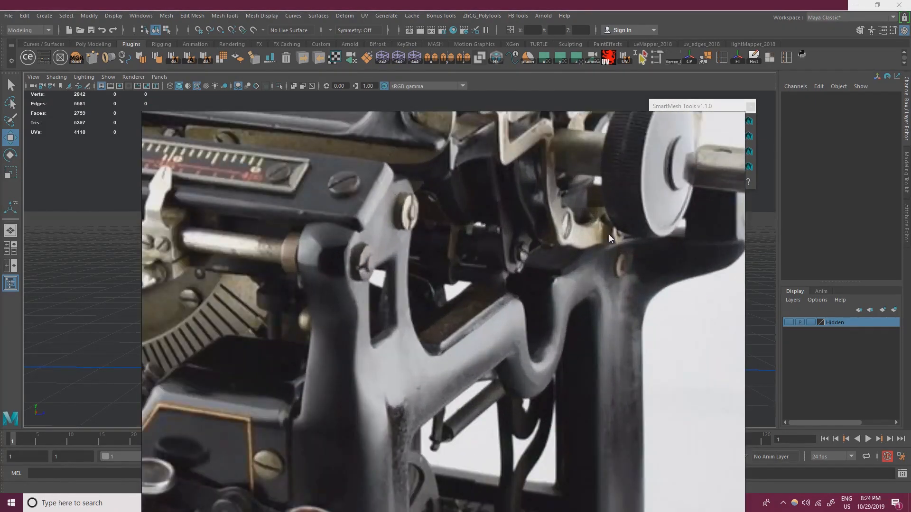
Examine the side reference photo showing the bell, the notched frame and how the carriage rods sit above it.
{"action": "scroll", "coordinate": [477, 295], "scroll_direction": "down", "scroll_amount": 6}
{"action": "middle_click_drag", "start_coordinate": [183, 290], "coordinate": [569, 258]}
{"action": "middle_click_drag", "start_coordinate": [319, 261], "coordinate": [520, 262]}
{"action": "middle_click_drag", "start_coordinate": [319, 249], "coordinate": [401, 258]}
{"action": "scroll", "coordinate": [388, 258], "scroll_direction": "up", "scroll_amount": 4}
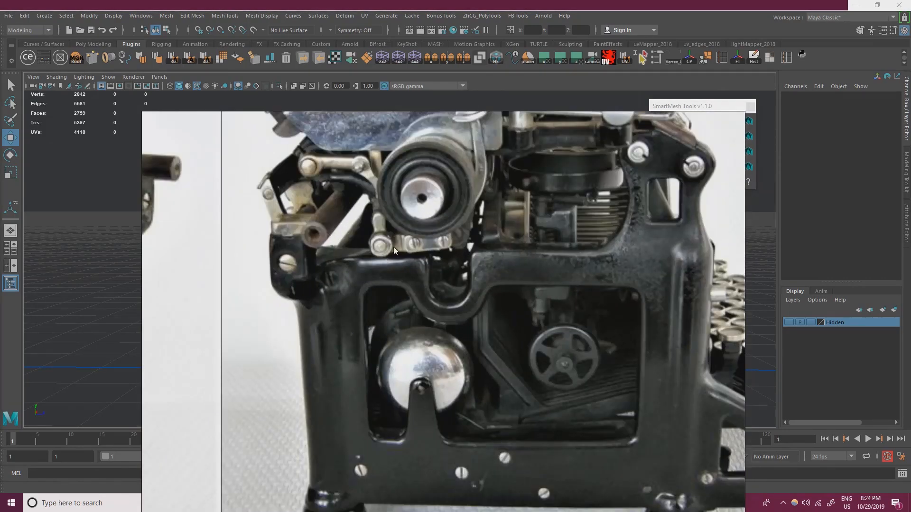
{"action": "scroll", "coordinate": [340, 255], "scroll_direction": "down", "scroll_amount": 6}
{"action": "middle_click_drag", "start_coordinate": [190, 232], "coordinate": [592, 278]}
{"action": "scroll", "coordinate": [424, 285], "scroll_direction": "down", "scroll_amount": 6}
{"action": "middle_click_drag", "start_coordinate": [499, 139], "coordinate": [473, 281]}
{"action": "scroll", "coordinate": [474, 281], "scroll_direction": "up", "scroll_amount": 8}
{"action": "middle_click_drag", "start_coordinate": [528, 267], "coordinate": [183, 272]}
{"action": "scroll", "coordinate": [361, 243], "scroll_direction": "up", "scroll_amount": 5}
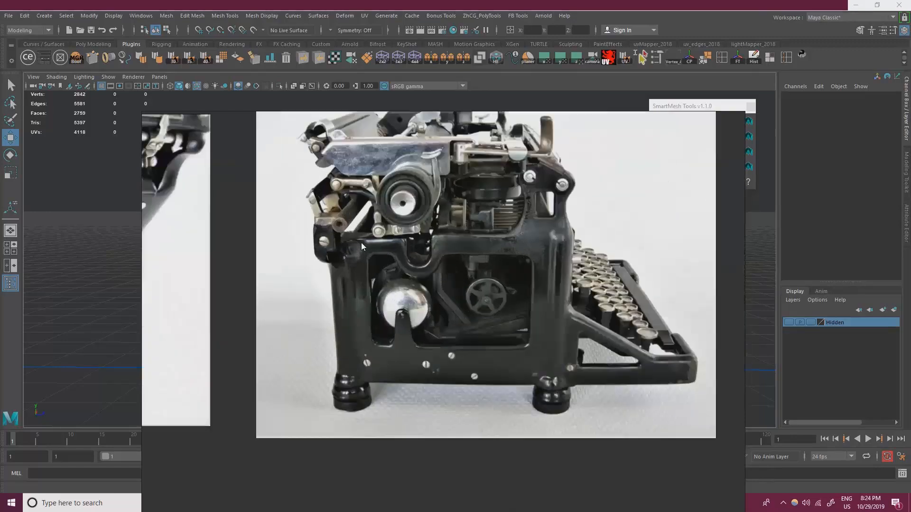
{"action": "middle_click_drag", "start_coordinate": [403, 240], "coordinate": [396, 255]}
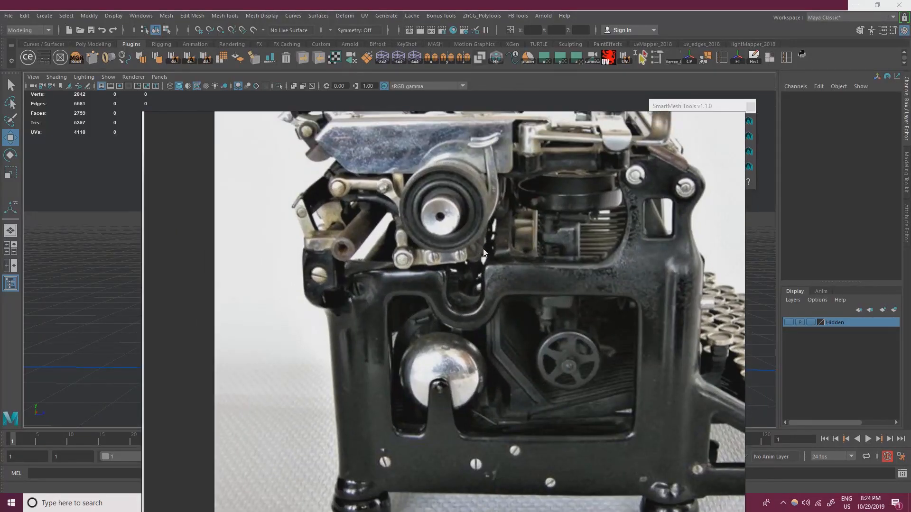
Examine the opposite side's reference photo around the platen knob, its supporting bracket and the rear rail mount.
{"action": "scroll", "coordinate": [483, 256], "scroll_direction": "down", "scroll_amount": 5}
{"action": "middle_click_drag", "start_coordinate": [483, 256], "coordinate": [224, 265]}
{"action": "scroll", "coordinate": [434, 275], "scroll_direction": "up", "scroll_amount": 4}
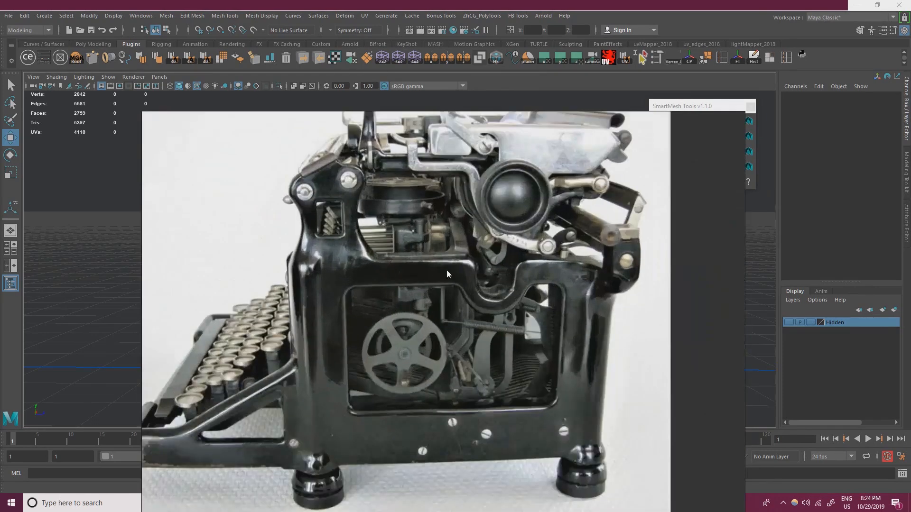
{"action": "scroll", "coordinate": [524, 256], "scroll_direction": "up", "scroll_amount": 2}
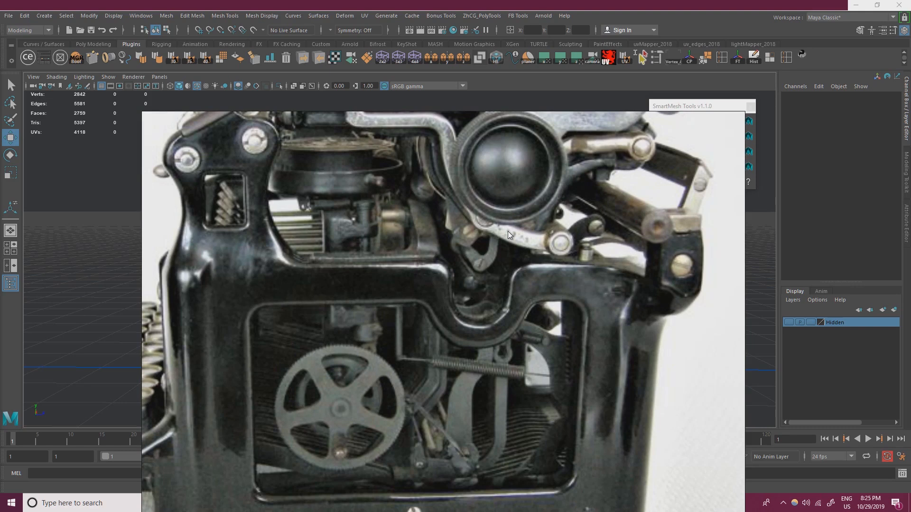
{"action": "left_click_drag", "start_coordinate": [508, 231], "coordinate": [519, 342]}
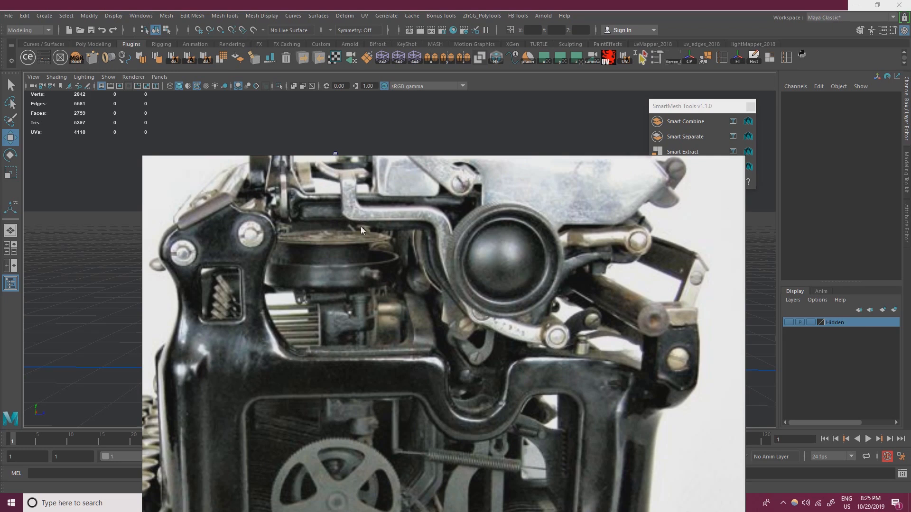
{"action": "left_click_drag", "start_coordinate": [361, 205], "coordinate": [407, 260]}
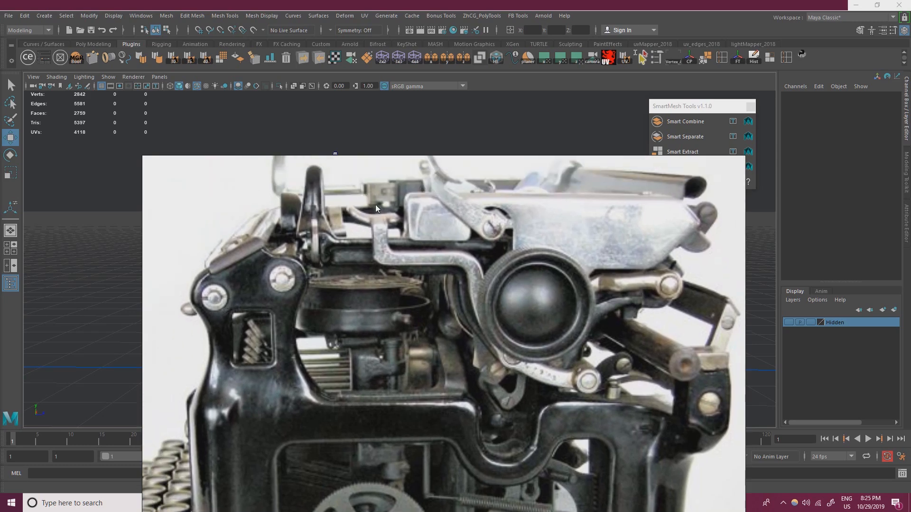
{"action": "scroll", "coordinate": [418, 251], "scroll_direction": "down", "scroll_amount": 6}
{"action": "scroll", "coordinate": [461, 278], "scroll_direction": "up", "scroll_amount": 6}
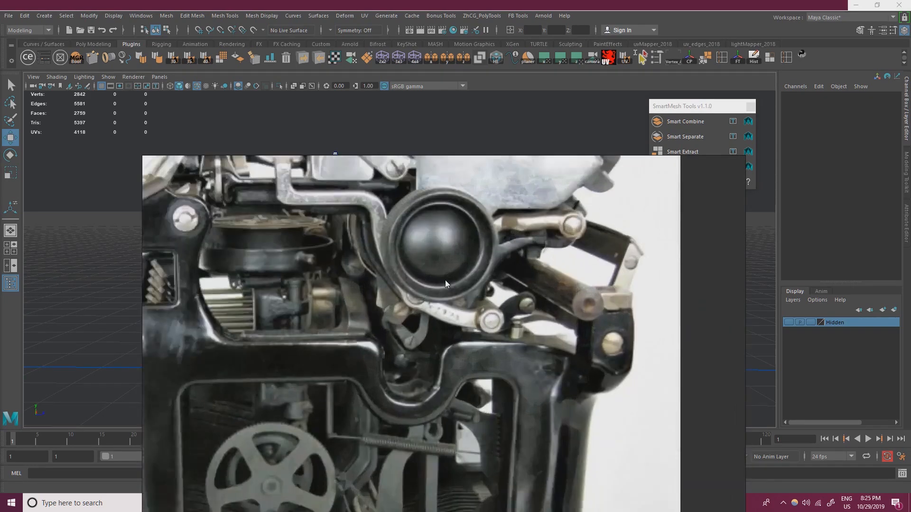
Compare the model's side view with the reference photo around the platen knob, its supporting lever and the notched frame.
{"action": "scroll", "coordinate": [445, 284], "scroll_direction": "down", "scroll_amount": 3}
{"action": "scroll", "coordinate": [372, 271], "scroll_direction": "down", "scroll_amount": 3}
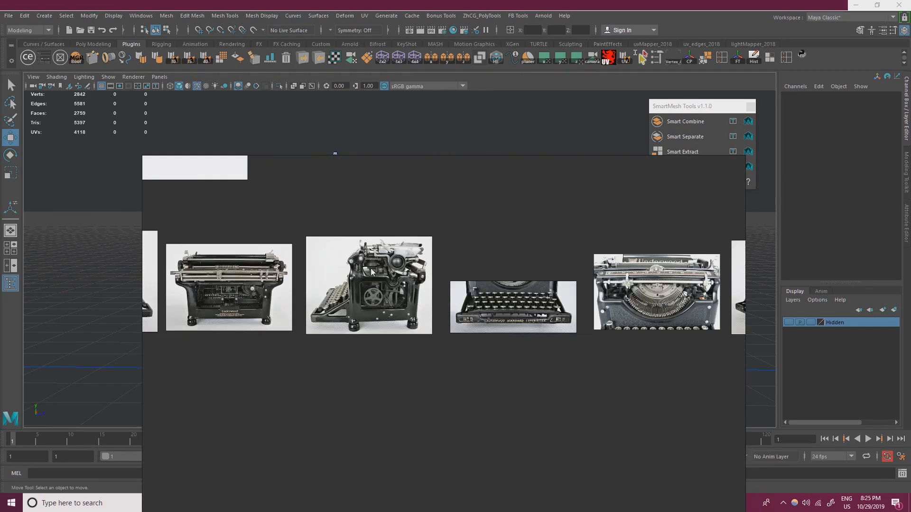
{"action": "scroll", "coordinate": [402, 282], "scroll_direction": "up", "scroll_amount": 5}
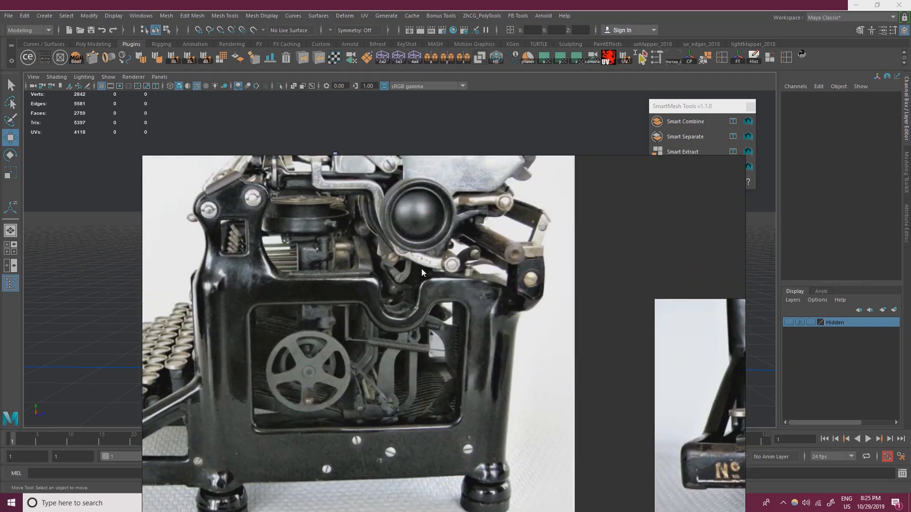
{"action": "scroll", "coordinate": [421, 271], "scroll_direction": "up", "scroll_amount": 2}
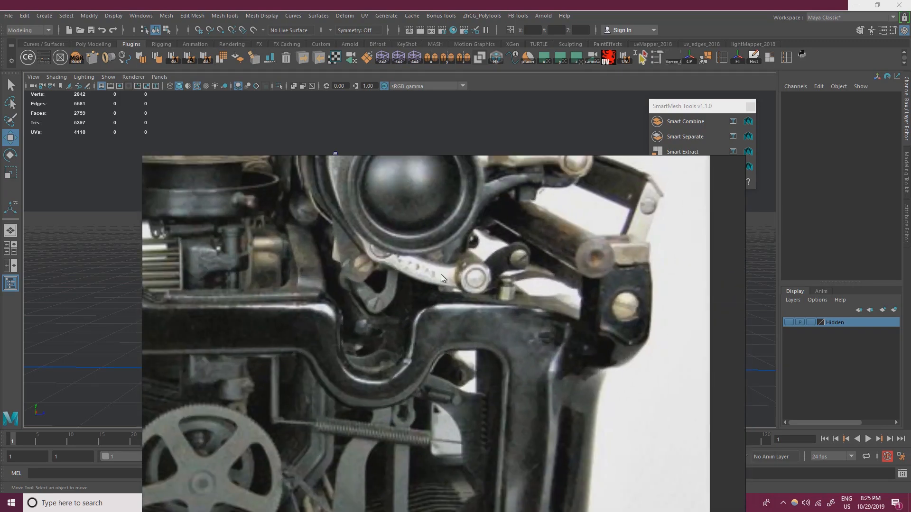
{"action": "middle_click_drag", "start_coordinate": [442, 275], "coordinate": [482, 350]}
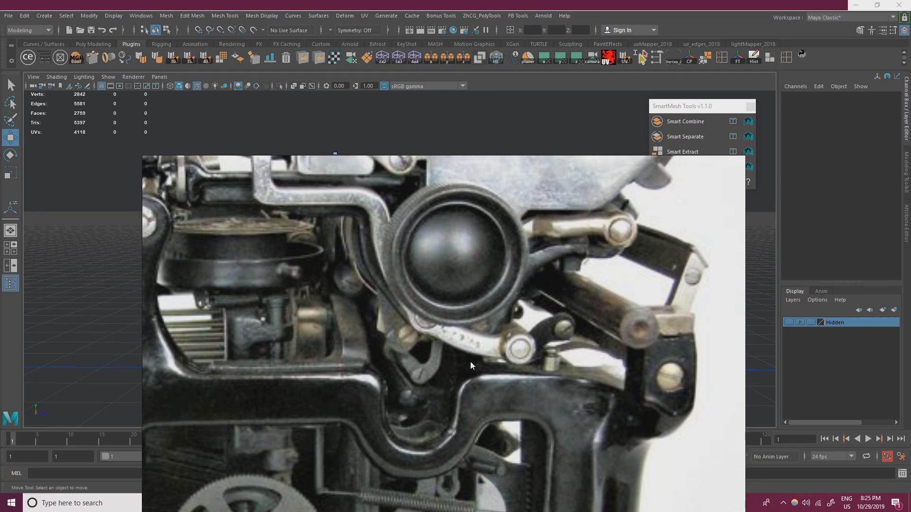
{"action": "scroll", "coordinate": [440, 344], "scroll_direction": "down", "scroll_amount": 2}
{"action": "key", "text": "alt+Tab"}
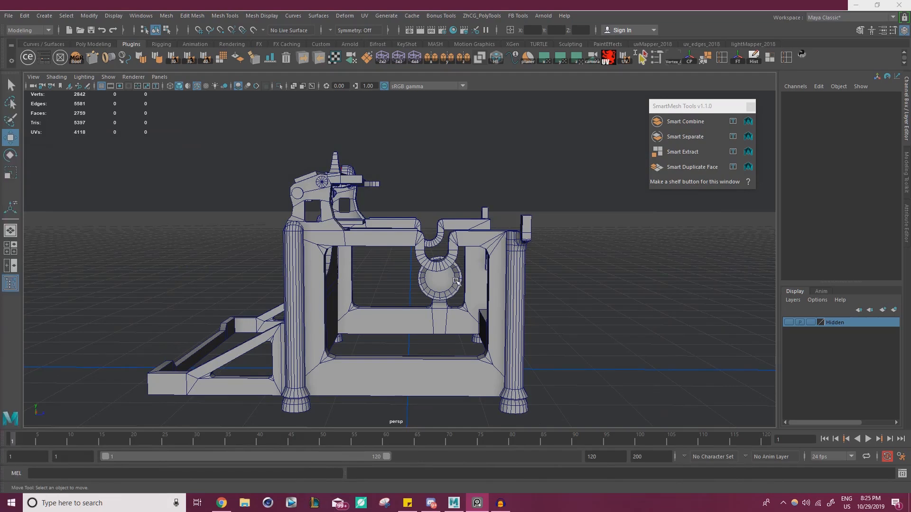
{"action": "scroll", "coordinate": [442, 252], "scroll_direction": "down", "scroll_amount": 2}
{"action": "key", "text": "alt+Tab"}
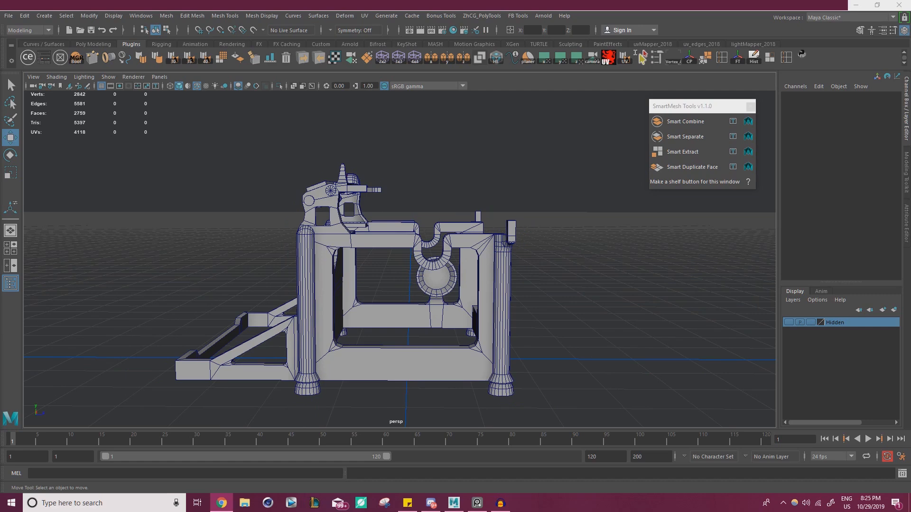
Create a polygon cylinder, scale it up to 1.418, raise it to Y 22.638 and rotate it -90° about Z.
{"action": "left_click_drag", "start_coordinate": [694, 237], "coordinate": [520, 266], "text": "alt"}
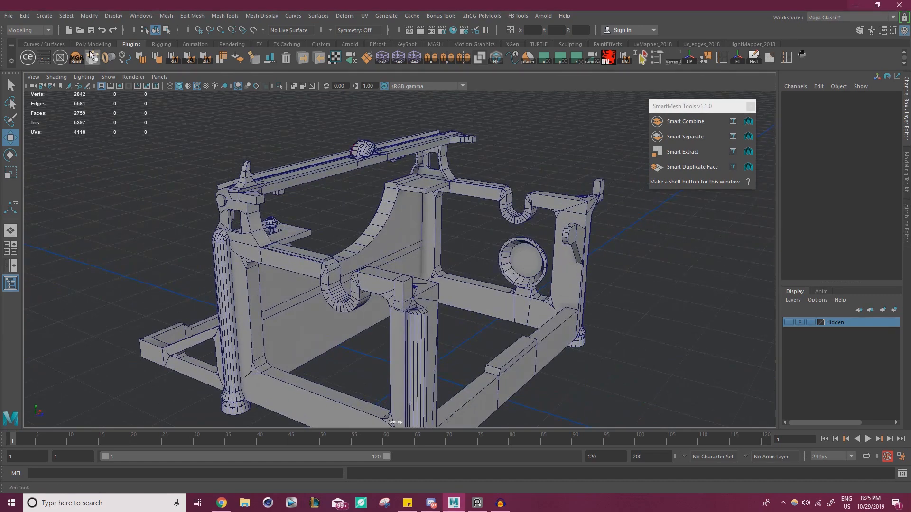
{"action": "left_click", "coordinate": [44, 15]}
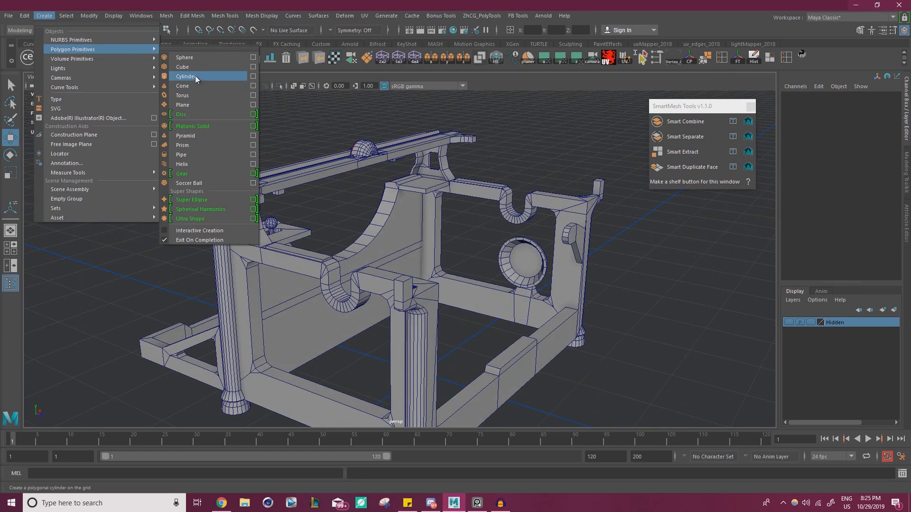
{"action": "left_click", "coordinate": [200, 76]}
{"action": "scroll", "coordinate": [327, 219], "scroll_direction": "down", "scroll_amount": 2}
{"action": "left_click_drag", "start_coordinate": [327, 219], "coordinate": [334, 203], "text": "alt"}
{"action": "key", "text": "r"}
{"action": "left_click_drag", "start_coordinate": [402, 290], "coordinate": [430, 290]}
{"action": "key", "text": "w"}
{"action": "left_click_drag", "start_coordinate": [402, 247], "coordinate": [405, 192]}
{"action": "key", "text": "e"}
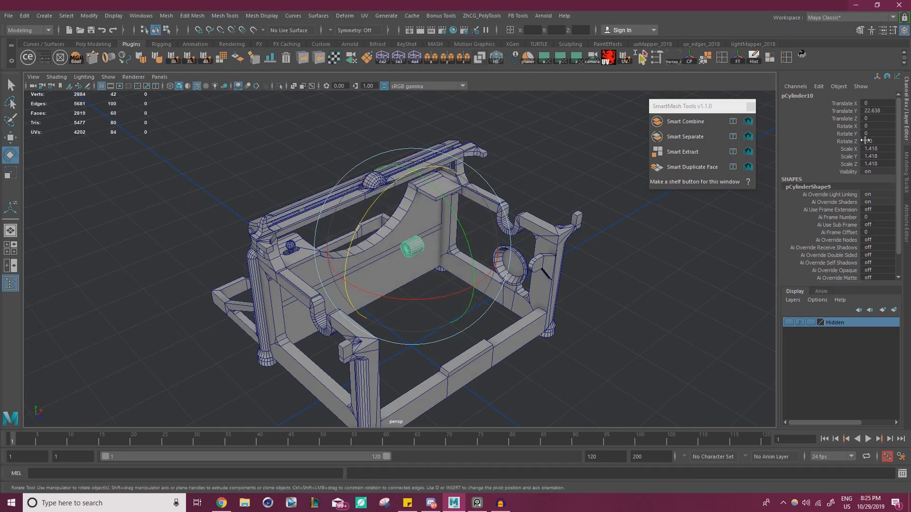
{"action": "key", "text": "w"}
Stretch the cylinder into a thin rod spanning both side frames, with a length scale of 22.419 and a thickness scale of 0.55.
{"action": "key", "text": "r"}
{"action": "left_click_drag", "start_coordinate": [474, 219], "coordinate": [617, 160]}
{"action": "left_click_drag", "start_coordinate": [474, 216], "coordinate": [562, 250]}
{"action": "mouse_move", "coordinate": [480, 271]}
{"action": "left_mouse_down", "text": "ctrl"}
{"action": "mouse_move", "coordinate": [470, 260]}
{"action": "mouse_move", "coordinate": [479, 263]}
{"action": "left_mouse_up", "text": "ctrl"}
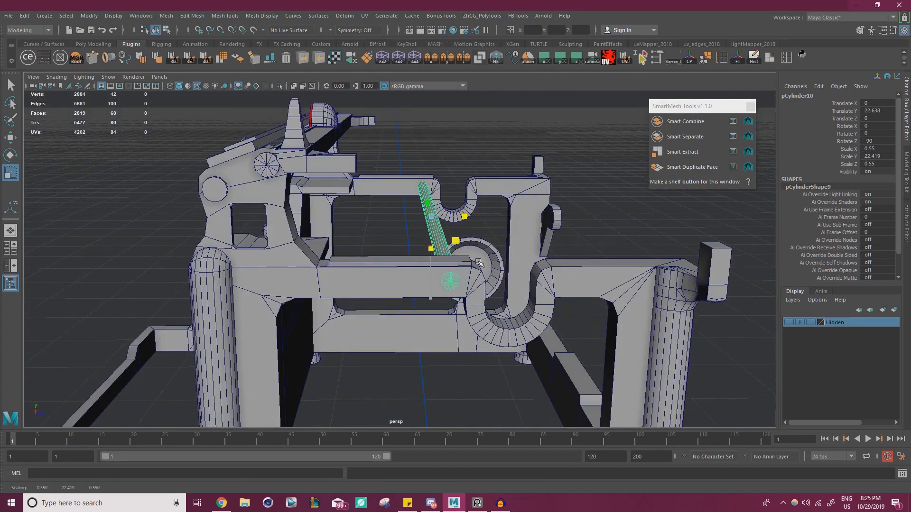
Raise the rod and move it behind the U-shaped notches of the side frames, to about Y 24.36 and Z 7.66.
{"action": "key", "text": "w"}
{"action": "left_click_drag", "start_coordinate": [432, 170], "coordinate": [433, 143]}
{"action": "left_click_drag", "start_coordinate": [458, 183], "coordinate": [467, 142], "text": "alt"}
{"action": "middle_click_drag", "start_coordinate": [467, 142], "coordinate": [472, 176], "text": "alt"}
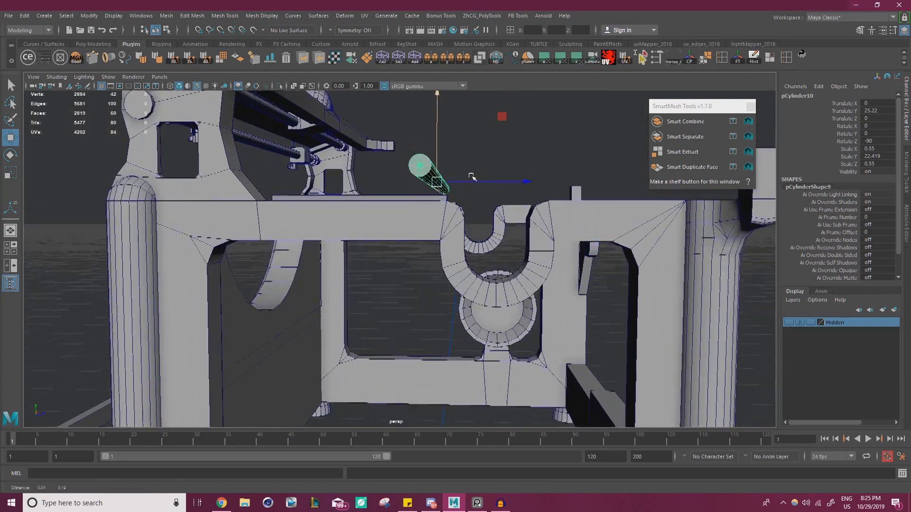
{"action": "left_click_drag", "start_coordinate": [471, 176], "coordinate": [468, 203], "text": "alt"}
{"action": "key", "text": "f"}
{"action": "right_click_drag", "start_coordinate": [466, 236], "coordinate": [484, 209], "text": "alt"}
{"action": "left_click_drag", "start_coordinate": [156, 250], "coordinate": [151, 212], "text": "alt"}
{"action": "left_click_drag", "start_coordinate": [372, 147], "coordinate": [478, 167]}
Check the rod against the references and nudge it to Y 24.275 and Z 7.515 just above the side frames.
{"action": "key", "text": "alt+Tab"}
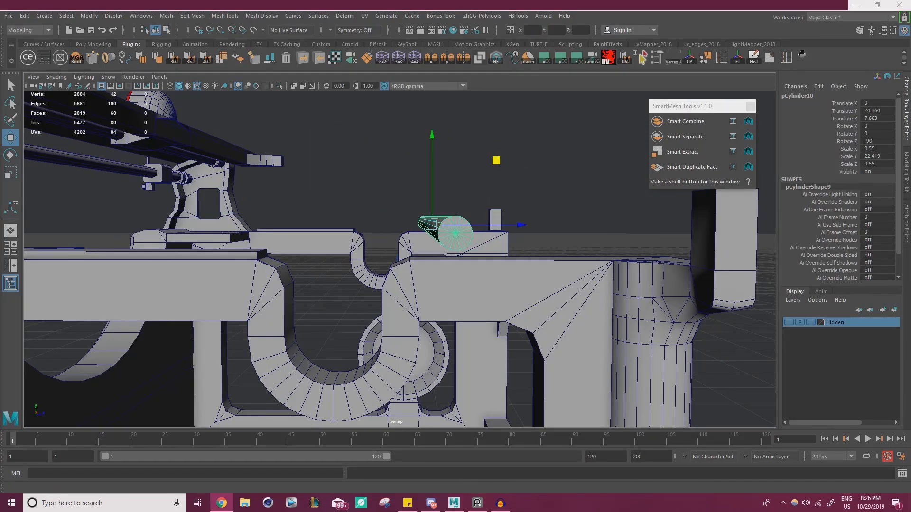
{"action": "middle_click_drag", "start_coordinate": [498, 164], "coordinate": [492, 165]}
{"action": "right_click_drag", "start_coordinate": [0, 232], "coordinate": [347, 223]}
{"action": "right_click_drag", "start_coordinate": [244, 250], "coordinate": [0, 216]}
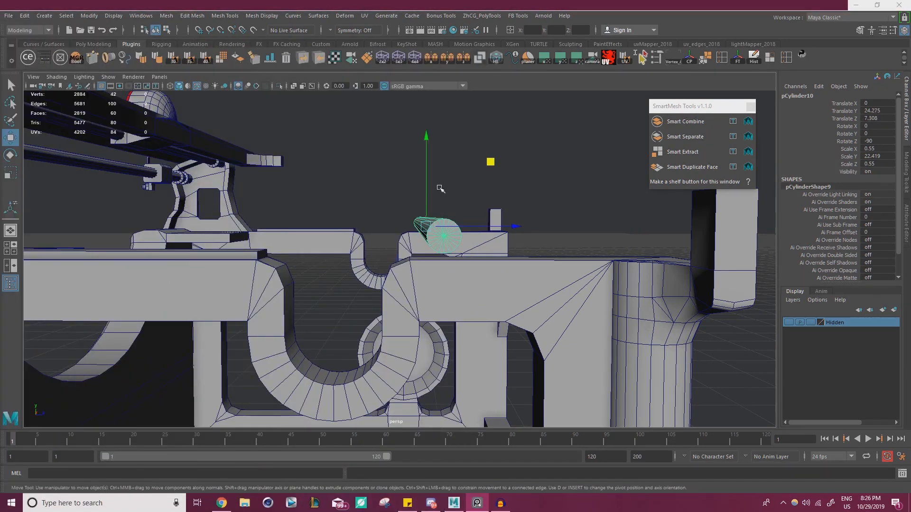
{"action": "left_click_drag", "start_coordinate": [441, 190], "coordinate": [441, 187], "text": "alt"}
{"action": "middle_click_drag", "start_coordinate": [492, 165], "coordinate": [495, 164]}
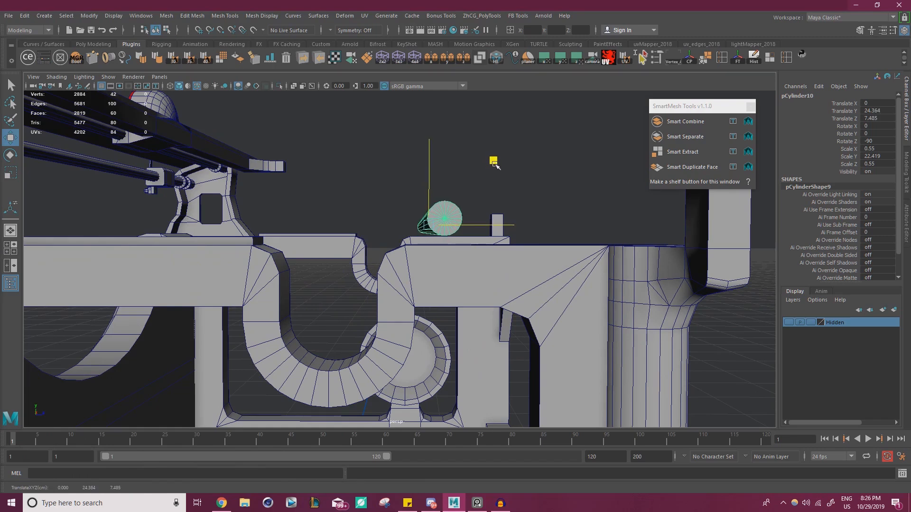
{"action": "left_click_drag", "start_coordinate": [496, 161], "coordinate": [352, 231]}
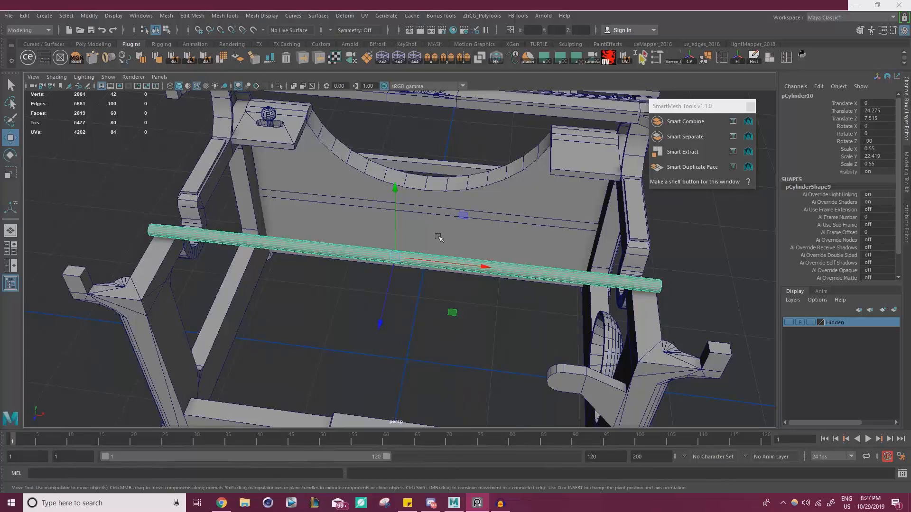
Thin the rod to a thickness scale of 0.496 while keeping its length.
{"action": "left_click_drag", "start_coordinate": [438, 249], "coordinate": [488, 215], "text": "alt"}
{"action": "key", "text": "r"}
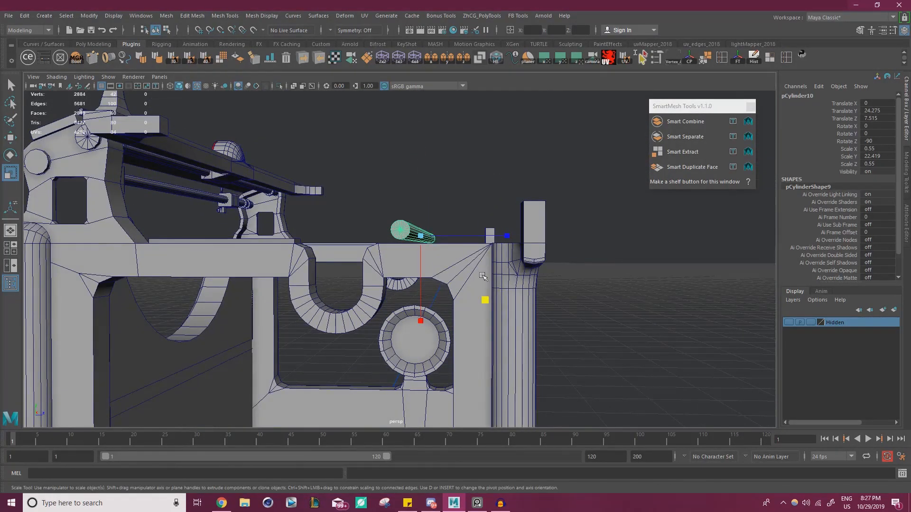
{"action": "left_click_drag", "start_coordinate": [485, 300], "coordinate": [478, 294]}
{"action": "key", "text": "w"}
Inspect how the rod meets both side frames and insert an edge loop around it close to one end.
{"action": "key", "text": "f"}
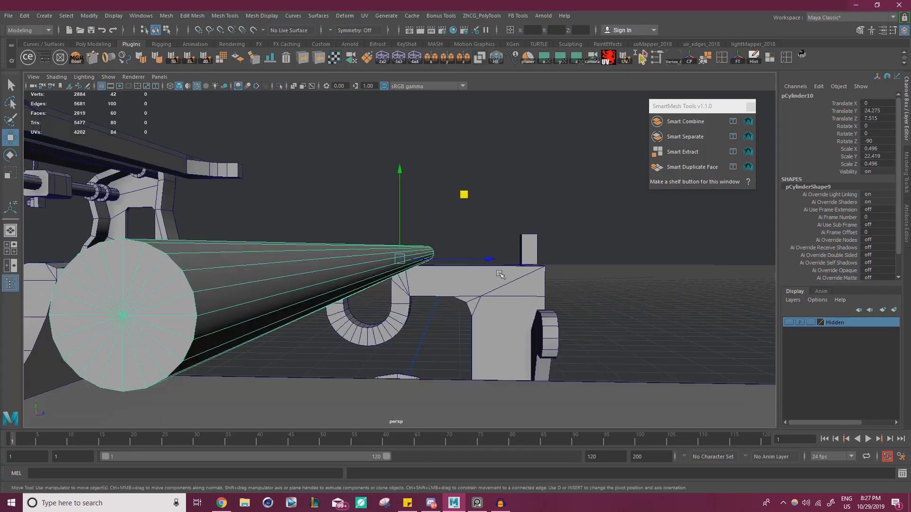
{"action": "right_click_drag", "start_coordinate": [555, 254], "coordinate": [436, 259], "text": "alt"}
{"action": "left_click_drag", "start_coordinate": [437, 260], "coordinate": [463, 275], "text": "alt"}
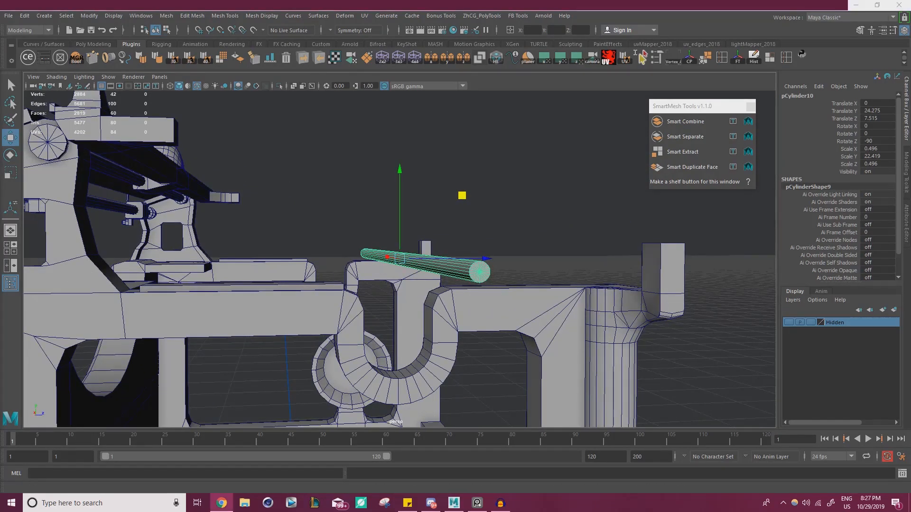
{"action": "right_click_drag", "start_coordinate": [533, 264], "coordinate": [560, 271], "text": "alt"}
{"action": "left_click_drag", "start_coordinate": [560, 271], "coordinate": [590, 281], "text": "alt"}
{"action": "right_click_drag", "start_coordinate": [589, 281], "coordinate": [447, 226], "text": "alt"}
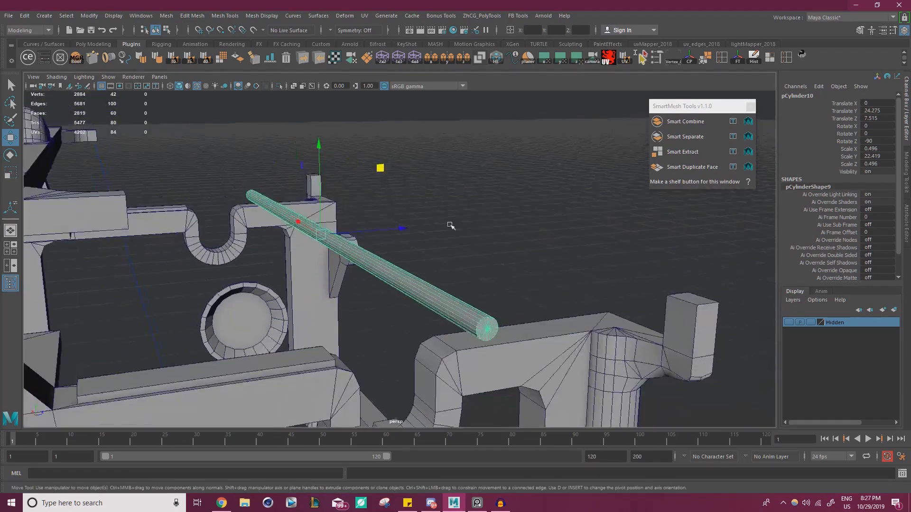
{"action": "left_click_drag", "start_coordinate": [448, 226], "coordinate": [508, 228], "text": "alt"}
{"action": "right_click_drag", "start_coordinate": [508, 227], "coordinate": [408, 205], "text": "alt"}
{"action": "left_click_drag", "start_coordinate": [408, 205], "coordinate": [427, 206], "text": "alt"}
{"action": "right_click_drag", "start_coordinate": [427, 206], "coordinate": [541, 243], "text": "alt"}
{"action": "left_click", "coordinate": [445, 189]}
{"action": "left_click", "coordinate": [471, 251]}
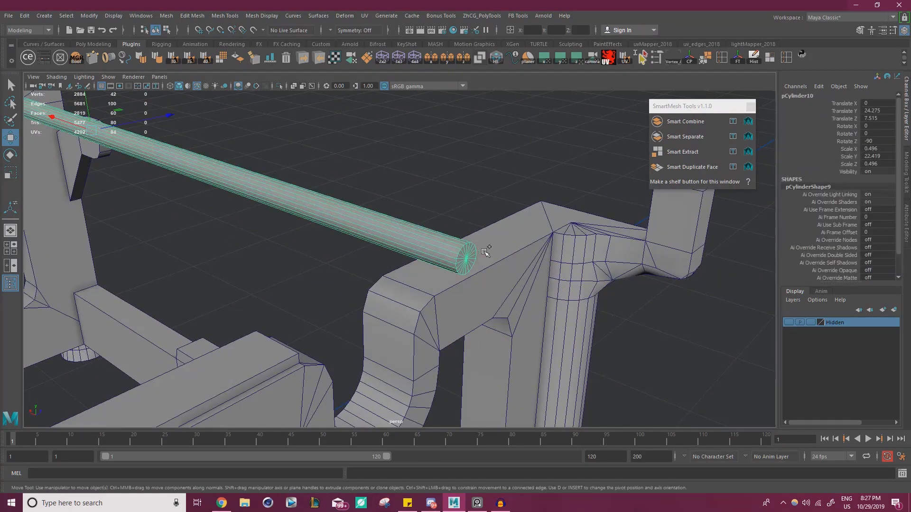
{"action": "key", "text": "ctrl+shift+x"}
{"action": "right_click_drag", "start_coordinate": [508, 261], "coordinate": [462, 260], "text": "alt"}
{"action": "left_click_drag", "start_coordinate": [462, 260], "coordinate": [447, 223], "text": "alt"}
{"action": "right_click_drag", "start_coordinate": [447, 224], "coordinate": [524, 259], "text": "alt"}
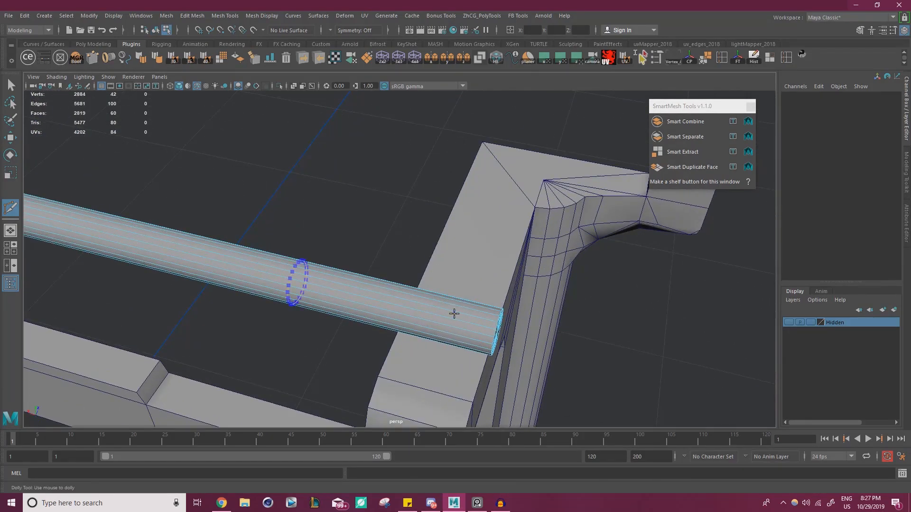
Extrude the ring of faces around the rod's end outward with a thickness of 0.1 to form a collar.
{"action": "right_click_drag", "start_coordinate": [462, 306], "coordinate": [457, 258]}
{"action": "left_click", "coordinate": [473, 319]}
{"action": "left_click_drag", "start_coordinate": [525, 309], "coordinate": [435, 299], "text": "alt"}
{"action": "middle_click_drag", "start_coordinate": [435, 299], "coordinate": [513, 326], "text": "alt"}
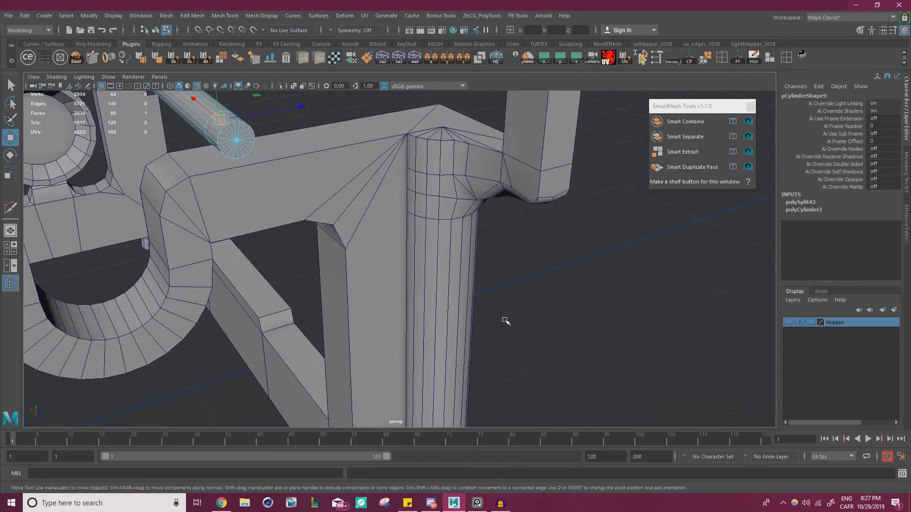
{"action": "key", "text": "f"}
{"action": "right_click_drag", "start_coordinate": [555, 293], "coordinate": [456, 283], "text": "alt"}
{"action": "double_click", "coordinate": [402, 293], "text": "shift"}
{"action": "right_click_drag", "start_coordinate": [402, 294], "coordinate": [340, 295], "text": "alt"}
{"action": "left_click_drag", "start_coordinate": [493, 303], "coordinate": [412, 302], "text": "alt"}
{"action": "left_click", "coordinate": [400, 271]}
{"action": "double_click", "coordinate": [386, 284]}
{"action": "left_click_drag", "start_coordinate": [419, 261], "coordinate": [531, 297], "text": "alt"}
{"action": "key", "text": "ctrl+e"}
{"action": "mouse_move", "coordinate": [523, 110]}
{"action": "left_mouse_down"}
{"action": "mouse_move", "coordinate": [533, 111]}
{"action": "mouse_move", "coordinate": [525, 111]}
{"action": "left_mouse_up"}
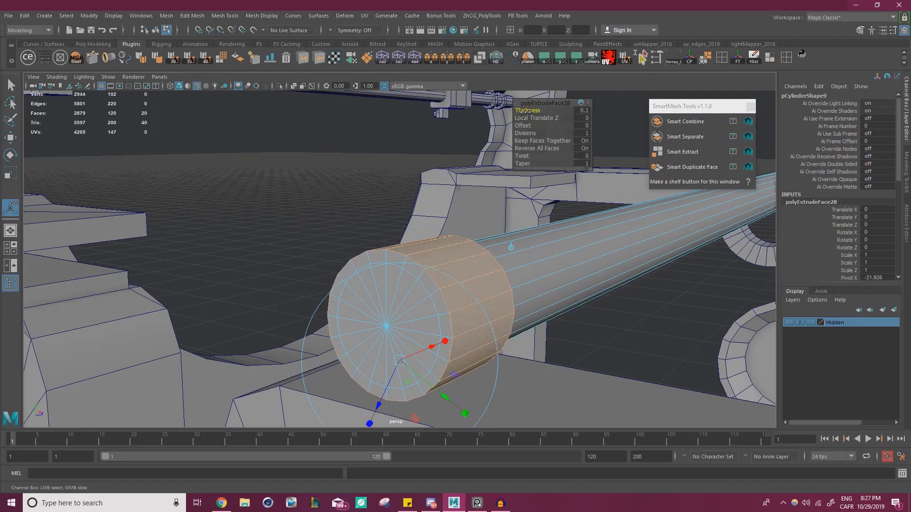
Thicken the collar further by setting the extrusion's Local Translate Z to 0.044.
{"action": "left_click_drag", "start_coordinate": [313, 266], "coordinate": [305, 244], "text": "alt"}
{"action": "right_click_drag", "start_coordinate": [305, 244], "coordinate": [317, 254], "text": "alt"}
{"action": "left_click_drag", "start_coordinate": [318, 254], "coordinate": [441, 264], "text": "alt"}
{"action": "right_click_drag", "start_coordinate": [442, 264], "coordinate": [500, 270], "text": "alt"}
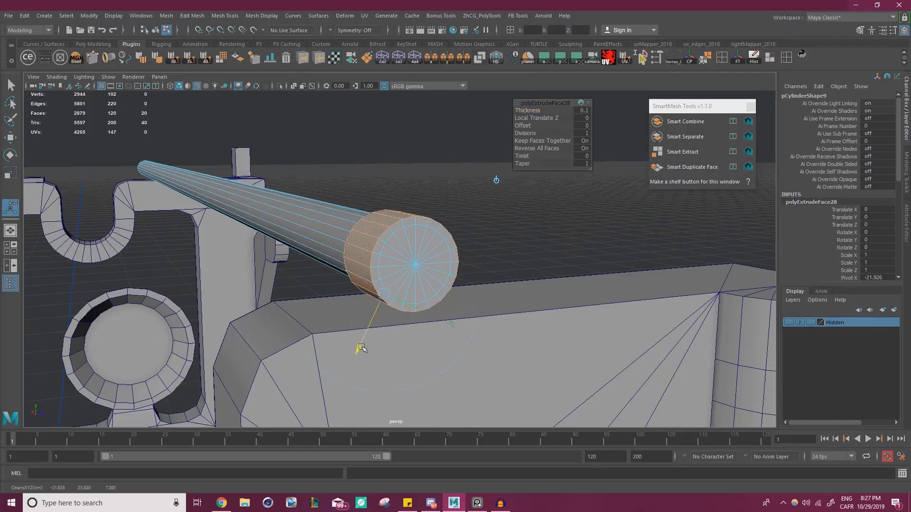
{"action": "key", "text": "w"}
{"action": "right_click_drag", "start_coordinate": [399, 248], "coordinate": [427, 272]}
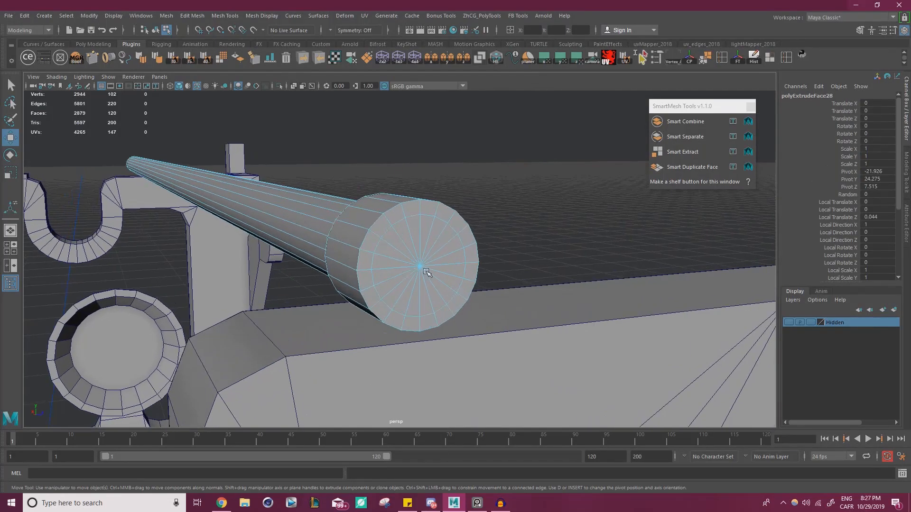
{"action": "double_click", "coordinate": [377, 246]}
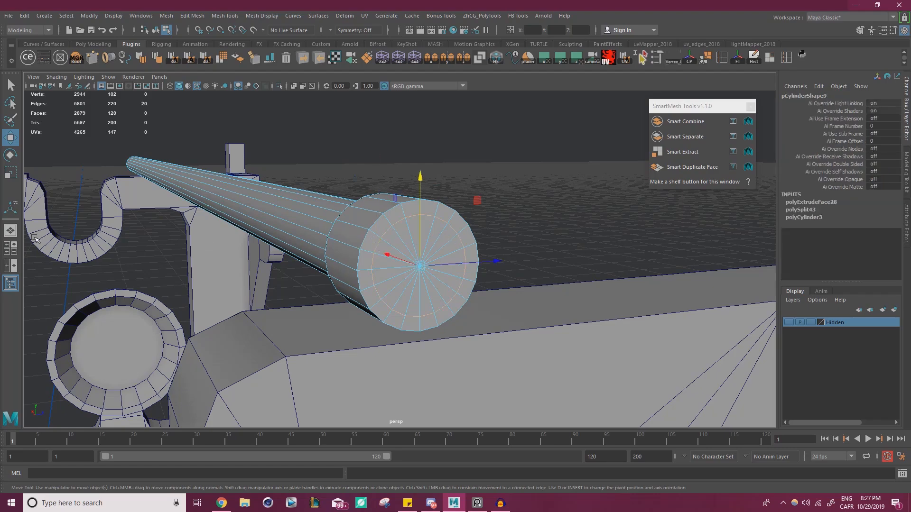
{"action": "left_click_drag", "start_coordinate": [319, 248], "coordinate": [346, 244], "text": "alt"}
{"action": "right_click_drag", "start_coordinate": [398, 229], "coordinate": [397, 266]}
{"action": "left_click", "coordinate": [346, 242]}
{"action": "double_click", "coordinate": [346, 258], "text": "shift"}
{"action": "left_click", "coordinate": [398, 266]}
Select all 20 triangular faces inside the collar's rim on the rod's end cap and extrude them inward as a recess.
{"action": "left_click", "coordinate": [386, 269]}
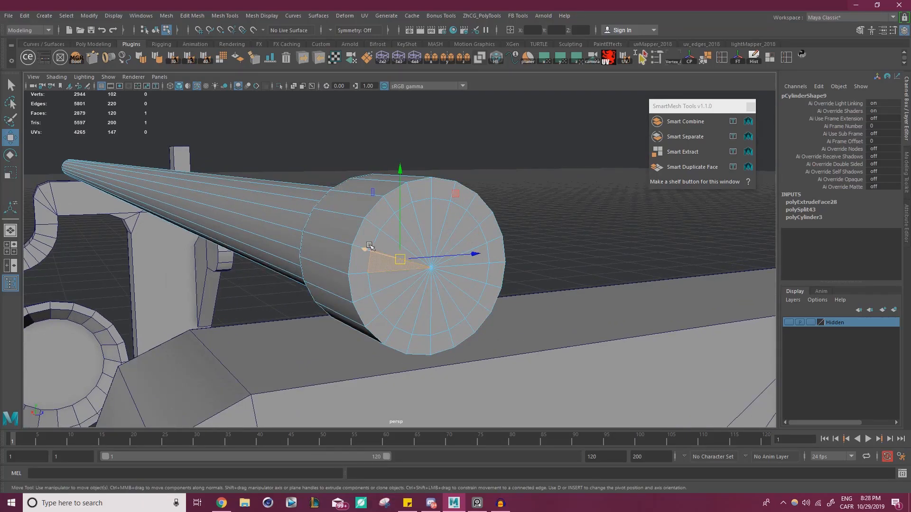
{"action": "left_click", "coordinate": [392, 284]}
{"action": "left_click", "coordinate": [397, 294], "text": "shift"}
{"action": "left_click", "coordinate": [402, 308], "text": "shift"}
{"action": "left_click", "coordinate": [407, 318], "text": "shift"}
{"action": "left_click", "coordinate": [421, 321], "text": "shift"}
{"action": "left_click", "coordinate": [437, 323], "text": "shift"}
{"action": "left_click", "coordinate": [453, 321], "text": "shift"}
{"action": "left_click", "coordinate": [465, 313], "text": "shift"}
{"action": "left_click", "coordinate": [473, 303], "text": "shift"}
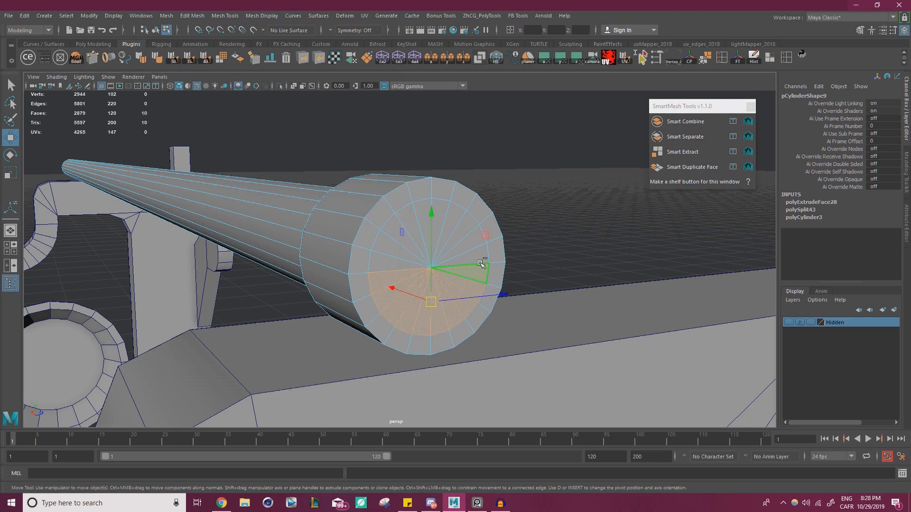
{"action": "left_click", "coordinate": [475, 240], "text": "shift"}
{"action": "left_click", "coordinate": [462, 223], "text": "shift"}
{"action": "left_click", "coordinate": [449, 214], "text": "shift"}
{"action": "left_click", "coordinate": [438, 210], "text": "shift"}
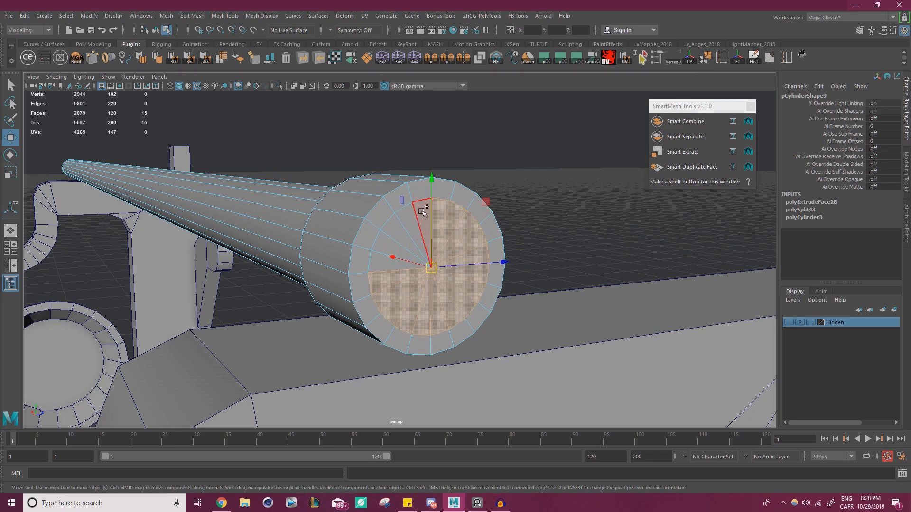
{"action": "left_click", "coordinate": [380, 261], "text": "shift"}
{"action": "left_click_drag", "start_coordinate": [387, 282], "coordinate": [431, 325], "text": "alt"}
{"action": "scroll", "coordinate": [429, 316], "scroll_direction": "up", "scroll_amount": 3}
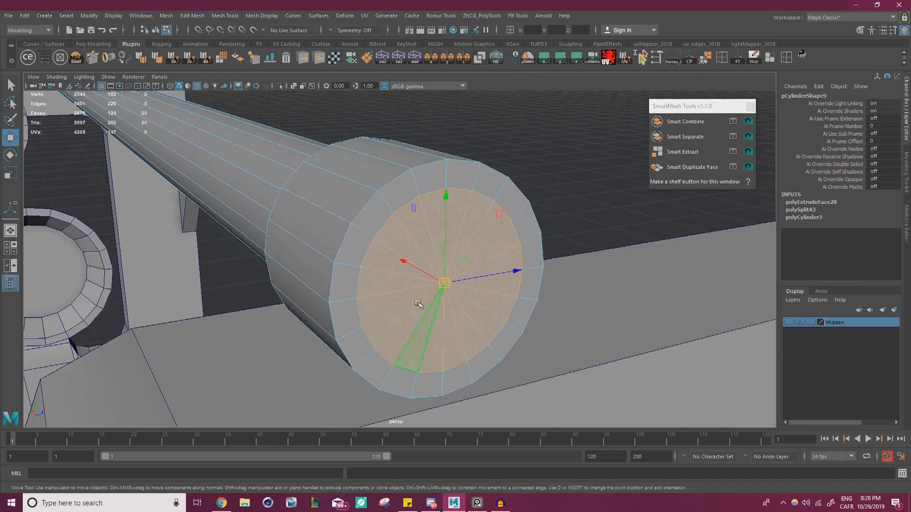
{"action": "left_click_drag", "start_coordinate": [405, 266], "coordinate": [280, 233], "text": "shift"}
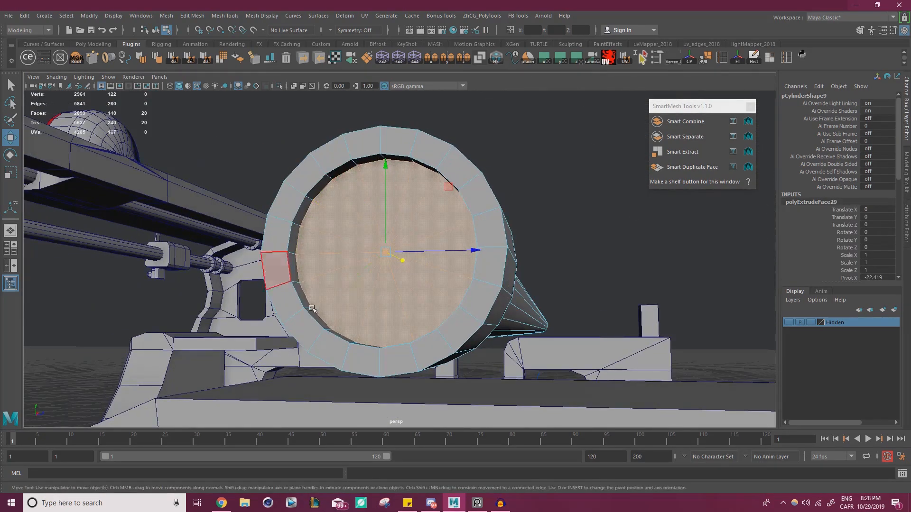
Examine the recessed end cap from several angles and the step where the collar meets the rod.
{"action": "right_click_drag", "start_coordinate": [290, 191], "coordinate": [52, 154], "text": "alt"}
{"action": "middle_click_drag", "start_coordinate": [221, 164], "coordinate": [316, 188], "text": "alt"}
{"action": "right_click_drag", "start_coordinate": [316, 189], "coordinate": [417, 288], "text": "alt"}
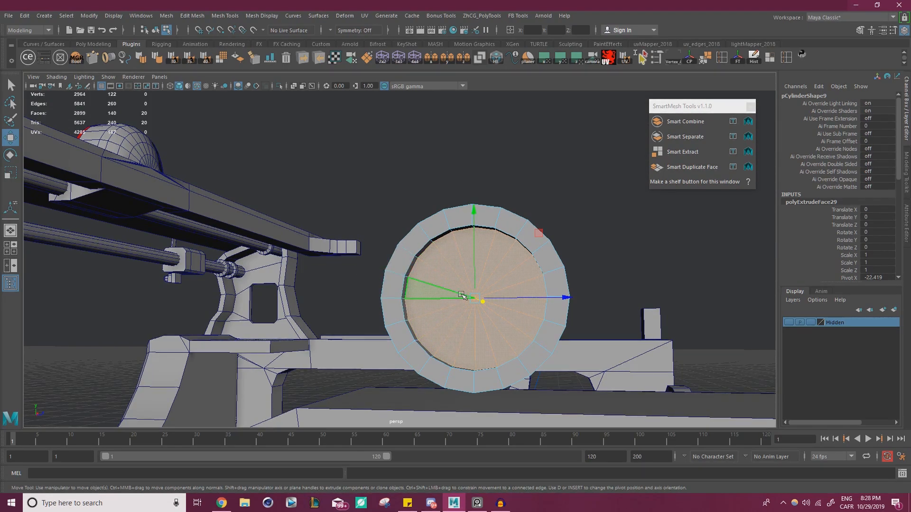
{"action": "left_click_drag", "start_coordinate": [538, 279], "coordinate": [408, 250], "text": "alt"}
{"action": "key", "text": "f"}
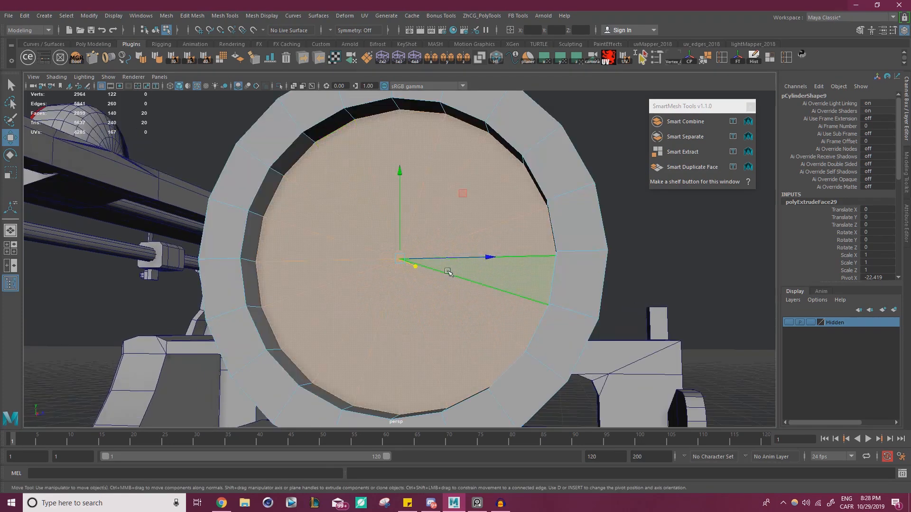
{"action": "mouse_move", "coordinate": [422, 280]}
{"action": "left_mouse_down", "text": "alt"}
{"action": "mouse_move", "coordinate": [401, 292]}
{"action": "mouse_move", "coordinate": [443, 306]}
{"action": "mouse_move", "coordinate": [418, 279]}
{"action": "mouse_move", "coordinate": [433, 288]}
{"action": "left_mouse_up", "text": "alt"}
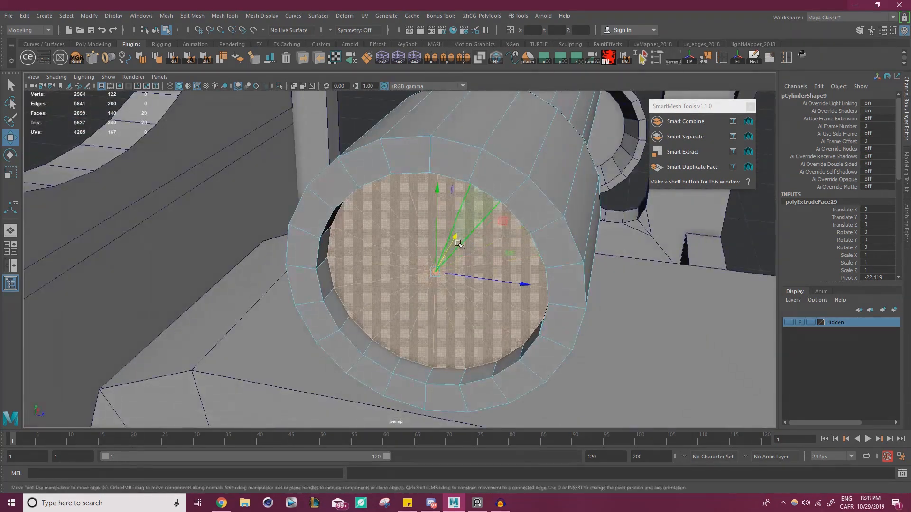
{"action": "scroll", "coordinate": [456, 244], "scroll_direction": "down", "scroll_amount": 3}
{"action": "left_click_drag", "start_coordinate": [452, 248], "coordinate": [347, 244], "text": "alt"}
{"action": "middle_click_drag", "start_coordinate": [348, 244], "coordinate": [422, 235], "text": "alt"}
{"action": "left_click_drag", "start_coordinate": [449, 229], "coordinate": [389, 247], "text": "alt"}
{"action": "right_click_drag", "start_coordinate": [389, 246], "coordinate": [423, 263], "text": "alt"}
{"action": "left_click_drag", "start_coordinate": [423, 262], "coordinate": [358, 221], "text": "alt"}
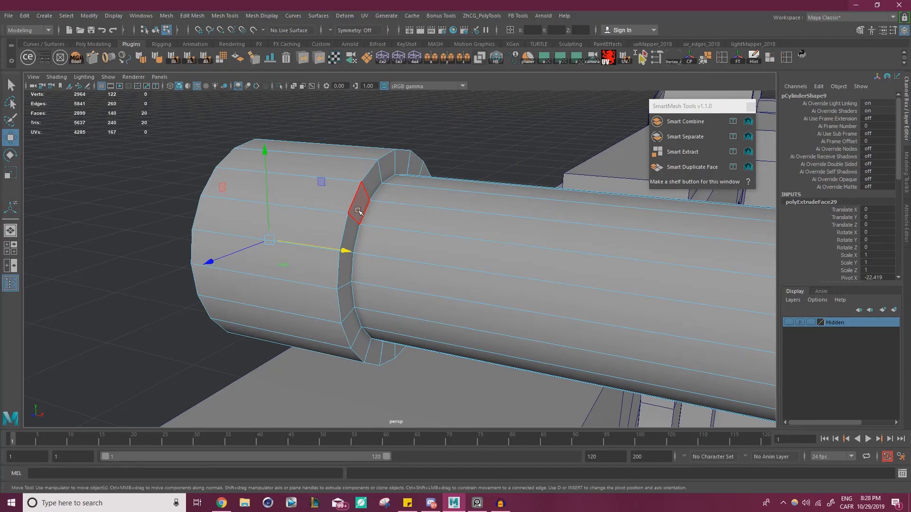
Select the ring of faces on the collar's inner step and slide it along the rod to shorten the collar.
{"action": "double_click", "coordinate": [358, 211]}
{"action": "left_click_drag", "start_coordinate": [472, 270], "coordinate": [414, 255]}
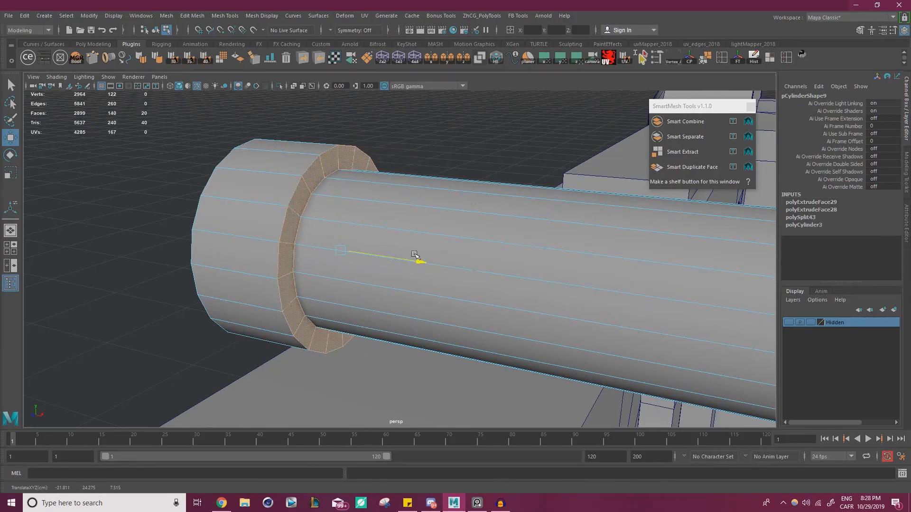
{"action": "right_click_drag", "start_coordinate": [415, 255], "coordinate": [250, 248], "text": "alt"}
{"action": "left_click_drag", "start_coordinate": [250, 248], "coordinate": [431, 250], "text": "alt"}
{"action": "left_click_drag", "start_coordinate": [400, 245], "coordinate": [337, 247], "text": "alt"}
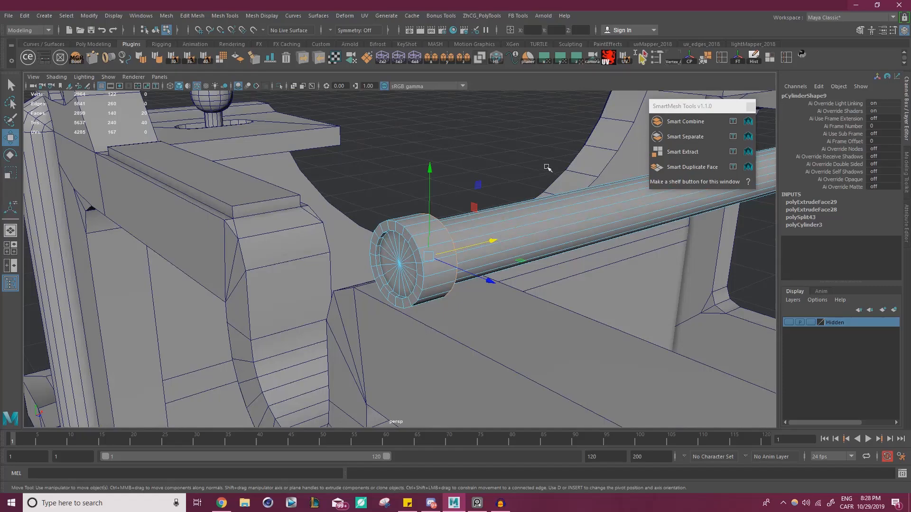
Select all vertices of the collar at the rod's end and move them inward along the rod, closer to the side frame.
{"action": "key", "text": "r"}
{"action": "left_click_drag", "start_coordinate": [524, 256], "coordinate": [467, 231], "text": "alt"}
{"action": "left_click_drag", "start_coordinate": [639, 239], "coordinate": [635, 237]}
{"action": "left_click_drag", "start_coordinate": [553, 251], "coordinate": [531, 257], "text": "alt"}
{"action": "left_click_drag", "start_coordinate": [696, 234], "coordinate": [694, 232]}
{"action": "left_click_drag", "start_coordinate": [366, 263], "coordinate": [496, 271], "text": "alt"}
{"action": "right_click_drag", "start_coordinate": [418, 272], "coordinate": [472, 267], "text": "alt"}
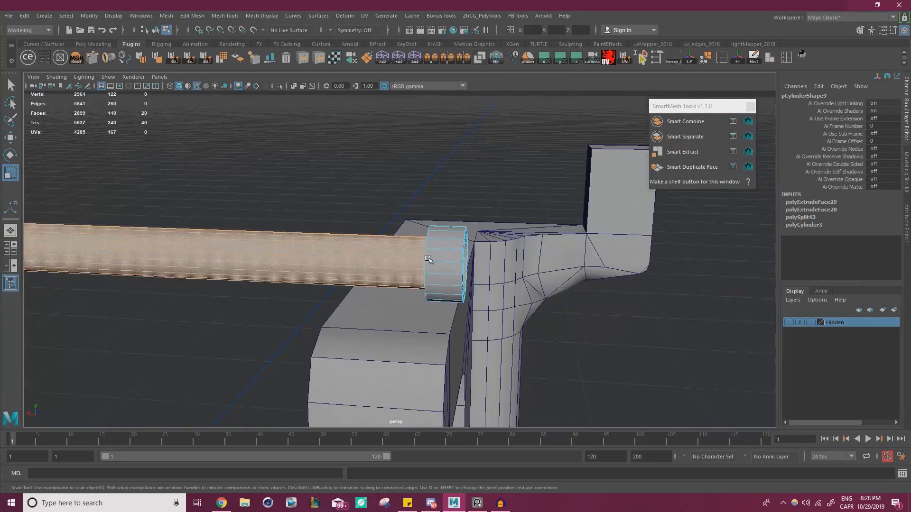
{"action": "left_click_drag", "start_coordinate": [432, 259], "coordinate": [445, 251], "text": "alt"}
{"action": "right_click_drag", "start_coordinate": [400, 248], "coordinate": [357, 241]}
{"action": "left_click_drag", "start_coordinate": [354, 206], "coordinate": [498, 328]}
{"action": "key", "text": "w"}
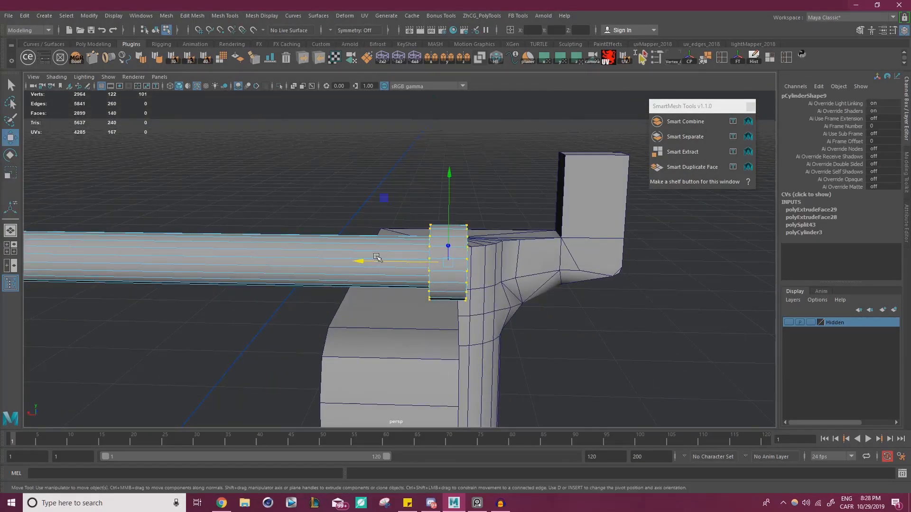
{"action": "left_click_drag", "start_coordinate": [372, 260], "coordinate": [332, 259]}
Examine how the collared rod sits across the side frames from several angles.
{"action": "left_click_drag", "start_coordinate": [332, 259], "coordinate": [289, 249], "text": "alt"}
{"action": "right_click_drag", "start_coordinate": [323, 254], "coordinate": [266, 254], "text": "alt"}
{"action": "left_click_drag", "start_coordinate": [333, 266], "coordinate": [356, 266], "text": "alt"}
{"action": "right_click_drag", "start_coordinate": [470, 200], "coordinate": [394, 211]}
{"action": "left_click", "coordinate": [507, 204]}
{"action": "middle_click_drag", "start_coordinate": [389, 213], "coordinate": [455, 209], "text": "alt"}
{"action": "left_click_drag", "start_coordinate": [456, 210], "coordinate": [396, 216], "text": "alt"}
{"action": "right_click_drag", "start_coordinate": [397, 215], "coordinate": [464, 241], "text": "alt"}
{"action": "key", "text": "alt+Tab"}
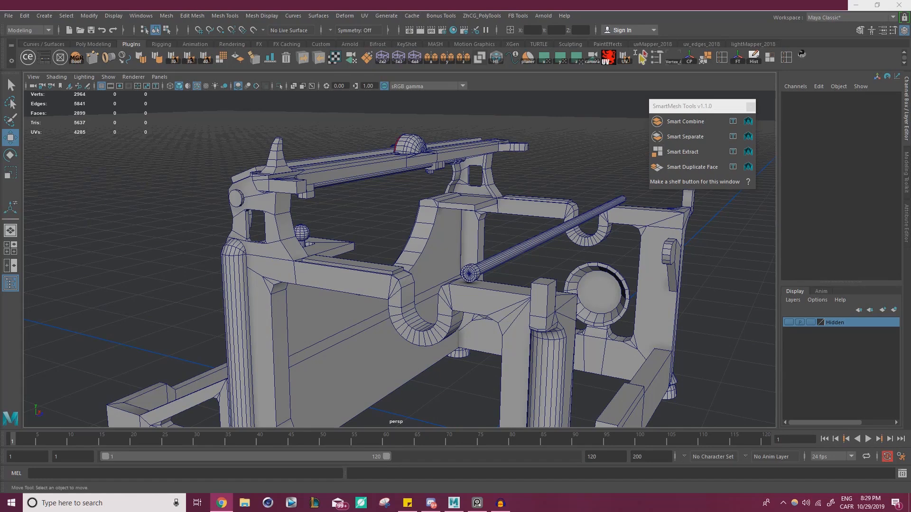
{"action": "mouse_move", "coordinate": [533, 279]}
{"action": "left_mouse_down", "text": "alt"}
{"action": "mouse_move", "coordinate": [508, 278]}
{"action": "mouse_move", "coordinate": [524, 269]}
{"action": "left_mouse_up", "text": "alt"}
{"action": "scroll", "coordinate": [524, 270], "scroll_direction": "up", "scroll_amount": 3}
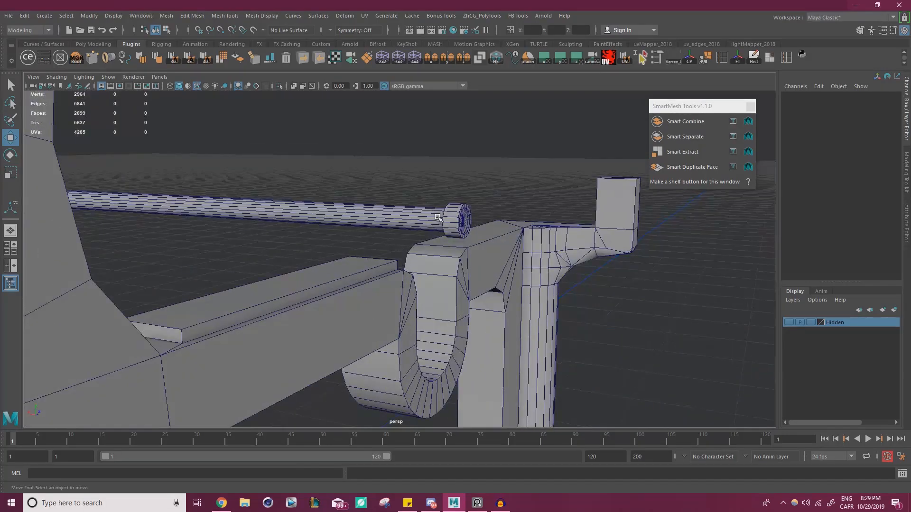
{"action": "left_click", "coordinate": [402, 213]}
{"action": "right_click_drag", "start_coordinate": [403, 213], "coordinate": [345, 201]}
{"action": "left_click_drag", "start_coordinate": [374, 150], "coordinate": [484, 267]}
{"action": "scroll", "coordinate": [484, 268], "scroll_direction": "up", "scroll_amount": 2}
{"action": "scroll", "coordinate": [483, 267], "scroll_direction": "up", "scroll_amount": 1}
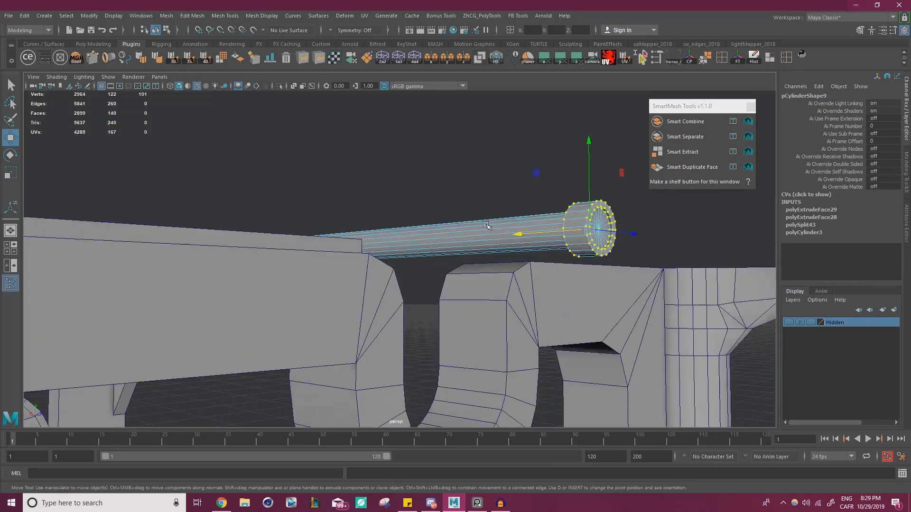
Move the whole rod vertically above the side frames to a Translate Y of 24.508.
{"action": "right_click_drag", "start_coordinate": [488, 226], "coordinate": [510, 217]}
{"action": "left_click", "coordinate": [475, 210]}
{"action": "left_click", "coordinate": [491, 233]}
{"action": "left_click_drag", "start_coordinate": [491, 233], "coordinate": [405, 233], "text": "alt"}
{"action": "left_click_drag", "start_coordinate": [303, 185], "coordinate": [340, 235]}
{"action": "right_click_drag", "start_coordinate": [340, 235], "coordinate": [269, 226], "text": "alt"}
{"action": "middle_click_drag", "start_coordinate": [268, 226], "coordinate": [217, 191], "text": "alt"}
{"action": "left_click_drag", "start_coordinate": [218, 191], "coordinate": [226, 226], "text": "alt"}
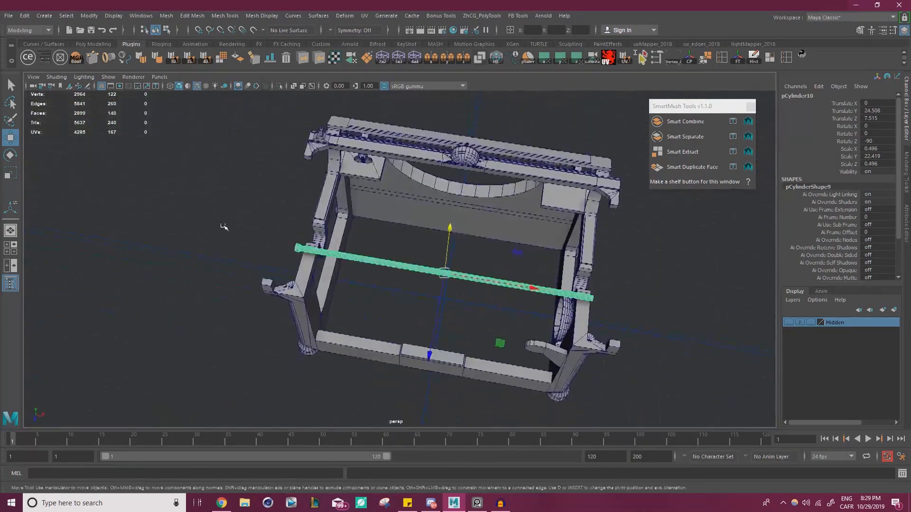
Cut an edge loop around the middle of the rod and delete the faces of the half on the flywheel side.
{"action": "right_click_drag", "start_coordinate": [226, 226], "coordinate": [335, 237], "text": "alt"}
{"action": "middle_click_drag", "start_coordinate": [334, 237], "coordinate": [287, 208], "text": "alt"}
{"action": "left_click_drag", "start_coordinate": [334, 254], "coordinate": [362, 257], "text": "alt"}
{"action": "left_click", "coordinate": [319, 269]}
{"action": "left_click", "coordinate": [296, 248]}
{"action": "right_click_drag", "start_coordinate": [291, 259], "coordinate": [386, 271], "text": "alt"}
{"action": "key", "text": "ctrl+shift+x"}
{"action": "left_click", "coordinate": [378, 236], "text": "ctrl+shift"}
{"action": "key", "text": "w"}
{"action": "right_click_drag", "start_coordinate": [377, 235], "coordinate": [382, 252]}
{"action": "left_click_drag", "start_coordinate": [417, 183], "coordinate": [683, 276]}
{"action": "key", "text": "Delete"}
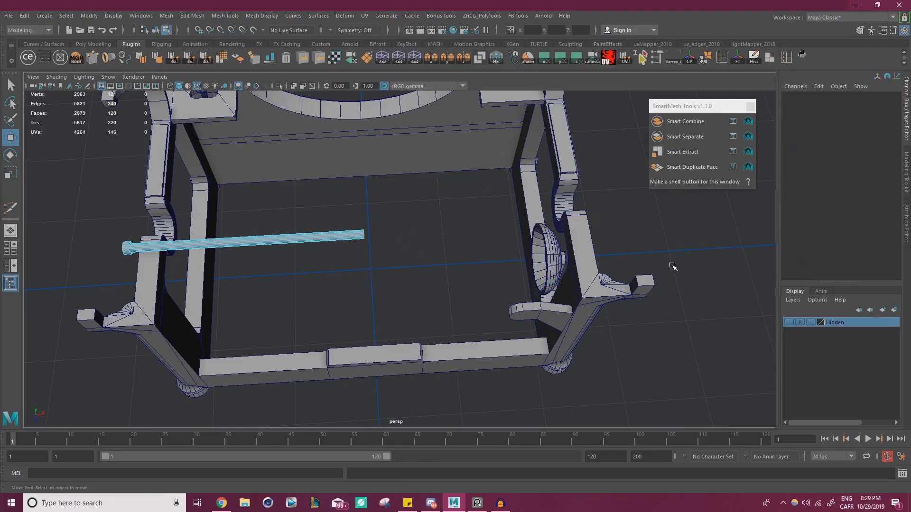
Snap the half rod's pivot to its cut end at the centre and freeze its transformations.
{"action": "right_click_drag", "start_coordinate": [358, 240], "coordinate": [410, 213]}
{"action": "left_click", "coordinate": [350, 239]}
{"action": "right_click_drag", "start_coordinate": [350, 239], "coordinate": [435, 252], "text": "alt"}
{"action": "middle_click_drag", "start_coordinate": [435, 252], "coordinate": [399, 260], "text": "alt"}
{"action": "key", "text": "d"}
{"action": "key", "text": "v"}
{"action": "left_click_drag", "start_coordinate": [408, 247], "coordinate": [405, 249]}
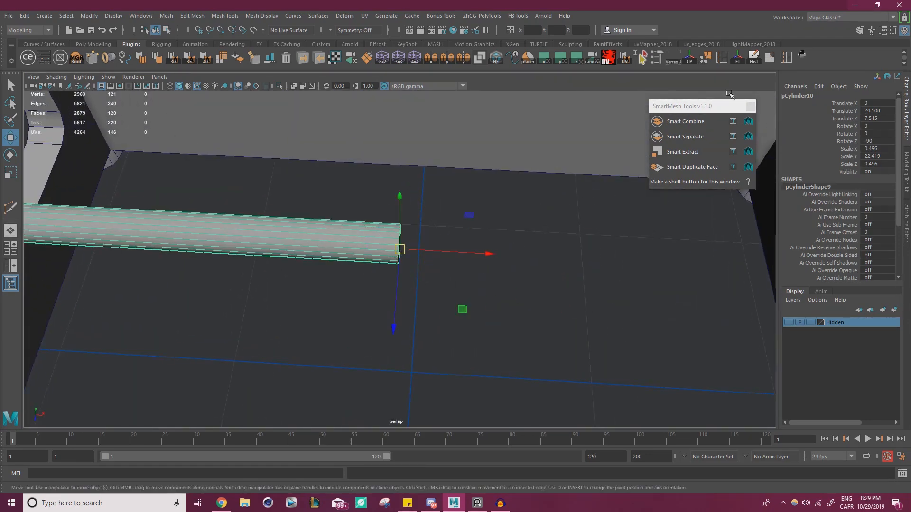
{"action": "left_click", "coordinate": [737, 58]}
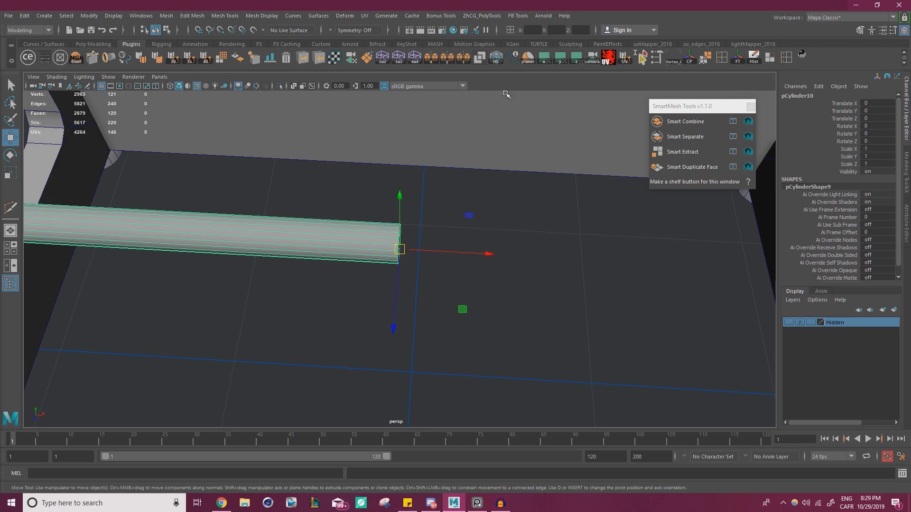
Mirror the half rod across the X axis and merge the vertices along the centre seam.
{"action": "left_click", "coordinate": [429, 63]}
{"action": "right_click_drag", "start_coordinate": [522, 220], "coordinate": [345, 218], "text": "alt"}
{"action": "left_click", "coordinate": [457, 260]}
{"action": "left_click_drag", "start_coordinate": [346, 218], "coordinate": [444, 289]}
{"action": "right_click_drag", "start_coordinate": [449, 290], "coordinate": [721, 311], "text": "alt"}
{"action": "right_click_drag", "start_coordinate": [450, 233], "coordinate": [488, 186], "text": "shift"}
{"action": "right_click_drag", "start_coordinate": [402, 231], "coordinate": [397, 174]}
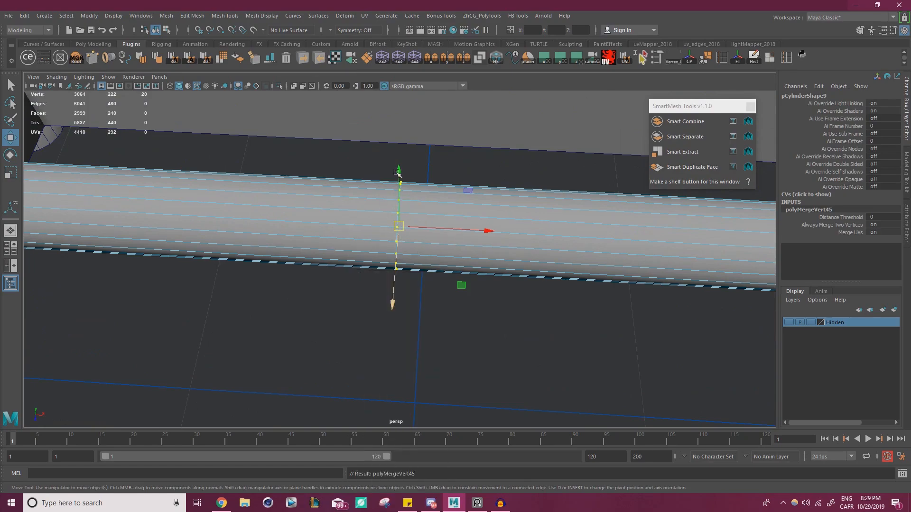
Delete the edge loop running around the centre of the mirrored rod.
{"action": "double_click", "coordinate": [396, 217]}
{"action": "key", "text": "Delete"}
{"action": "right_click_drag", "start_coordinate": [396, 218], "coordinate": [219, 215], "text": "alt"}
{"action": "left_click_drag", "start_coordinate": [218, 215], "coordinate": [351, 226], "text": "alt"}
{"action": "right_click_drag", "start_coordinate": [351, 226], "coordinate": [429, 199], "text": "alt"}
{"action": "left_click", "coordinate": [533, 193]}
Examine the rod's position above the side frames and compare it with the typewriter side photos on the reference board.
{"action": "left_click_drag", "start_coordinate": [541, 209], "coordinate": [319, 221], "text": "alt"}
{"action": "right_click_drag", "start_coordinate": [320, 222], "coordinate": [265, 220], "text": "alt"}
{"action": "left_click_drag", "start_coordinate": [265, 221], "coordinate": [418, 206], "text": "alt"}
{"action": "right_click_drag", "start_coordinate": [417, 206], "coordinate": [473, 192], "text": "alt"}
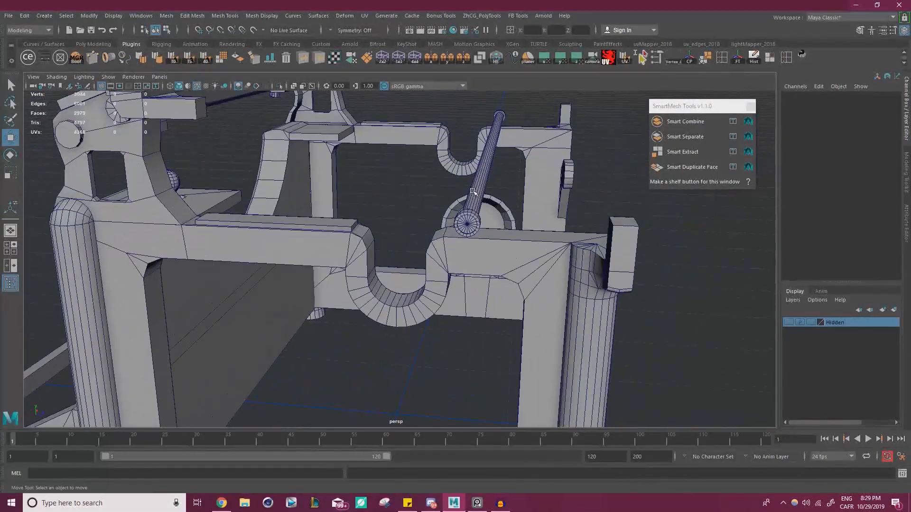
{"action": "key", "text": "alt+Tab"}
{"action": "key", "text": "alt+Tab"}
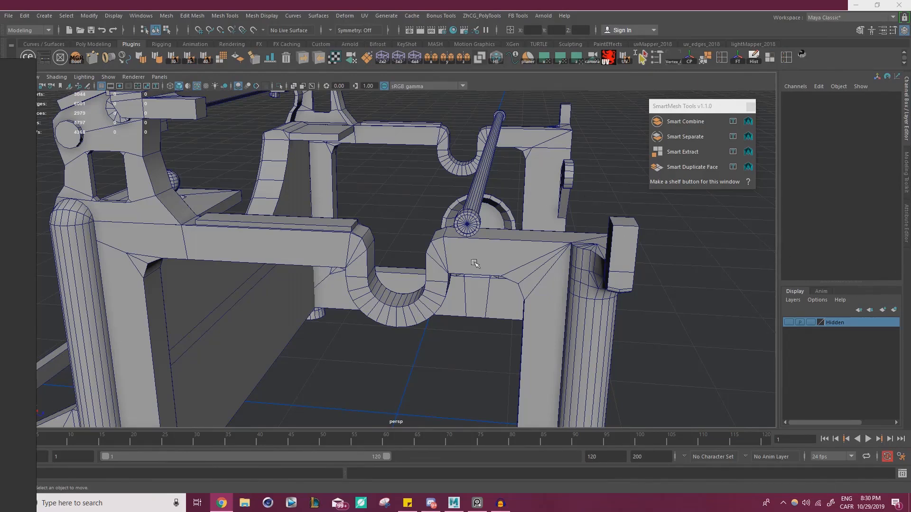
{"action": "key", "text": "alt+Tab"}
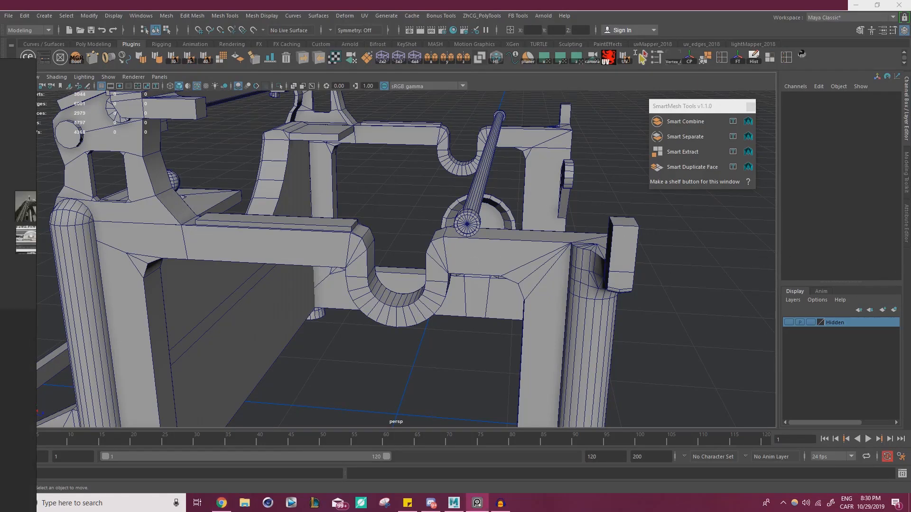
{"action": "scroll", "coordinate": [18, 275], "scroll_direction": "up", "scroll_amount": 5}
{"action": "right_click_drag", "start_coordinate": [0, 229], "coordinate": [253, 267]}
{"action": "scroll", "coordinate": [221, 263], "scroll_direction": "up", "scroll_amount": 3}
{"action": "scroll", "coordinate": [201, 262], "scroll_direction": "down", "scroll_amount": 4}
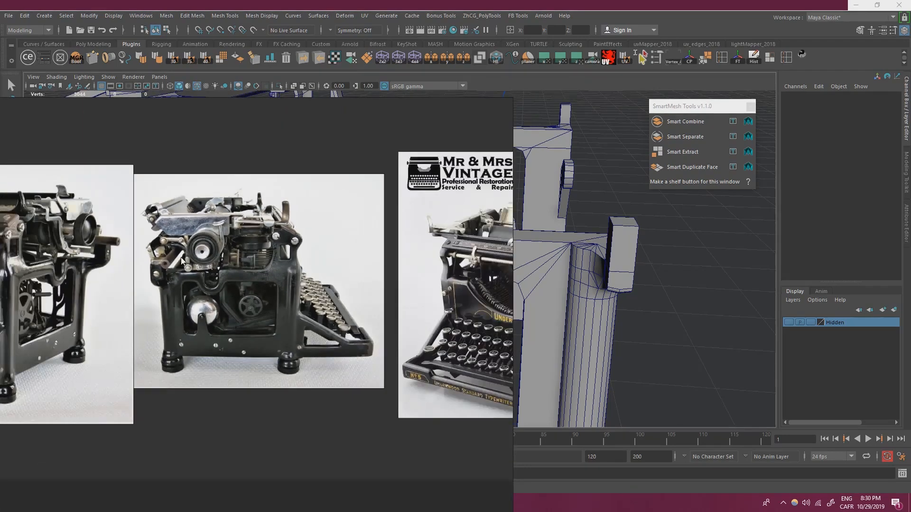
{"action": "middle_click_drag", "start_coordinate": [184, 260], "coordinate": [351, 263]}
{"action": "scroll", "coordinate": [274, 267], "scroll_direction": "up", "scroll_amount": 5}
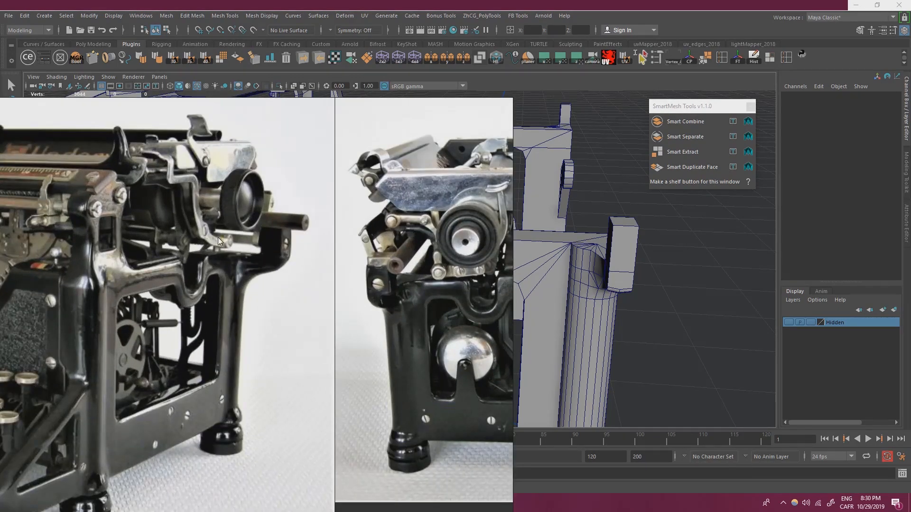
{"action": "key", "text": "alt+Tab"}
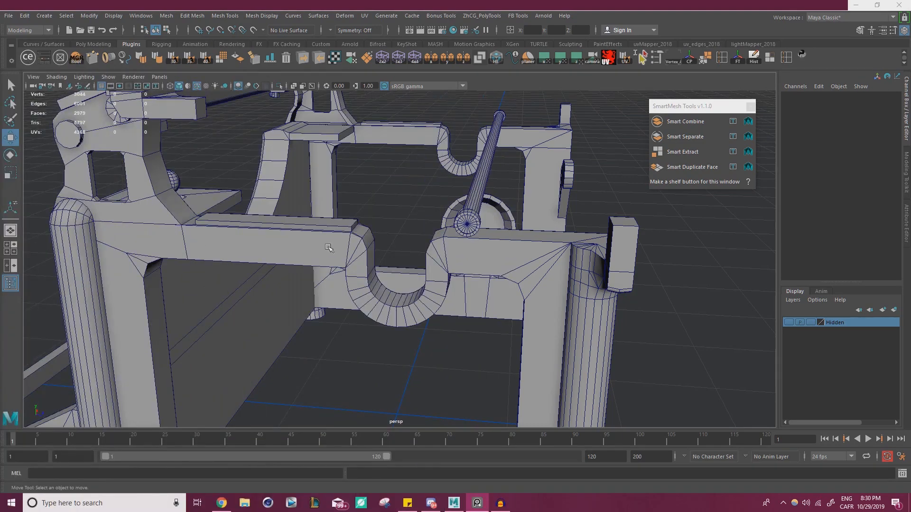
Reposition the rod above the U-shaped notches with Translate Y 1.12 and Translate Z -0.996.
{"action": "left_click", "coordinate": [463, 215]}
{"action": "left_click_drag", "start_coordinate": [444, 246], "coordinate": [503, 259], "text": "alt"}
{"action": "scroll", "coordinate": [503, 259], "scroll_direction": "up", "scroll_amount": 1}
{"action": "left_click_drag", "start_coordinate": [522, 148], "coordinate": [508, 147]}
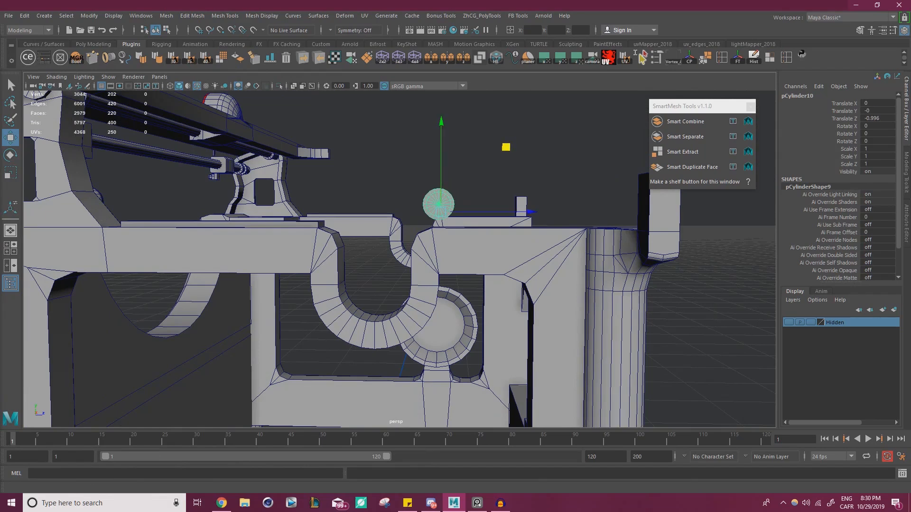
{"action": "left_click_drag", "start_coordinate": [444, 155], "coordinate": [444, 139]}
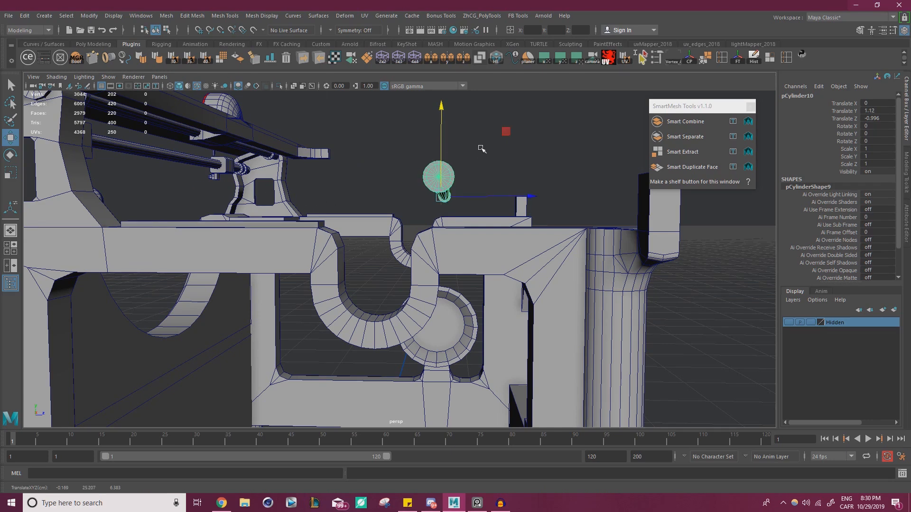
Duplicate the rod and place the copy farther back and lower, at Translate Y -0.114 and Translate Z 2.604.
{"action": "key", "text": "ctrl+d"}
{"action": "left_click_drag", "start_coordinate": [506, 132], "coordinate": [560, 147]}
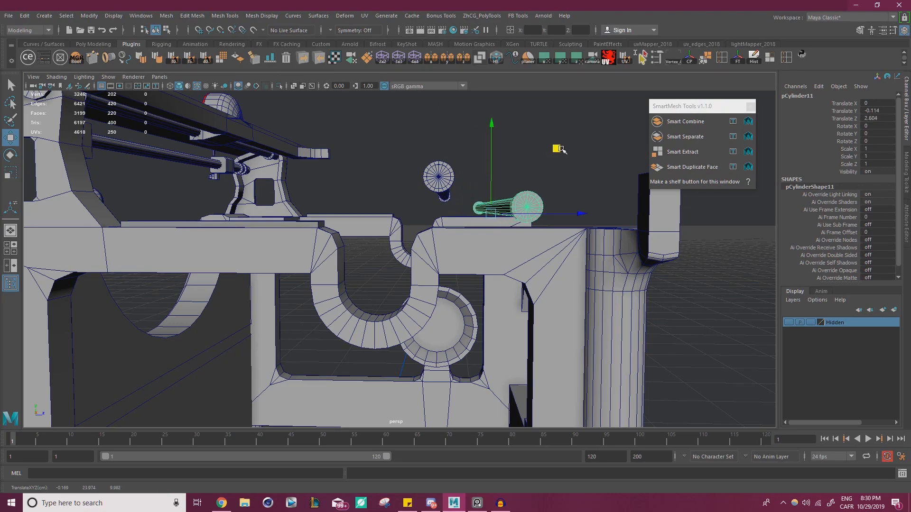
{"action": "left_click", "coordinate": [597, 181]}
{"action": "left_click_drag", "start_coordinate": [596, 181], "coordinate": [402, 170], "text": "alt"}
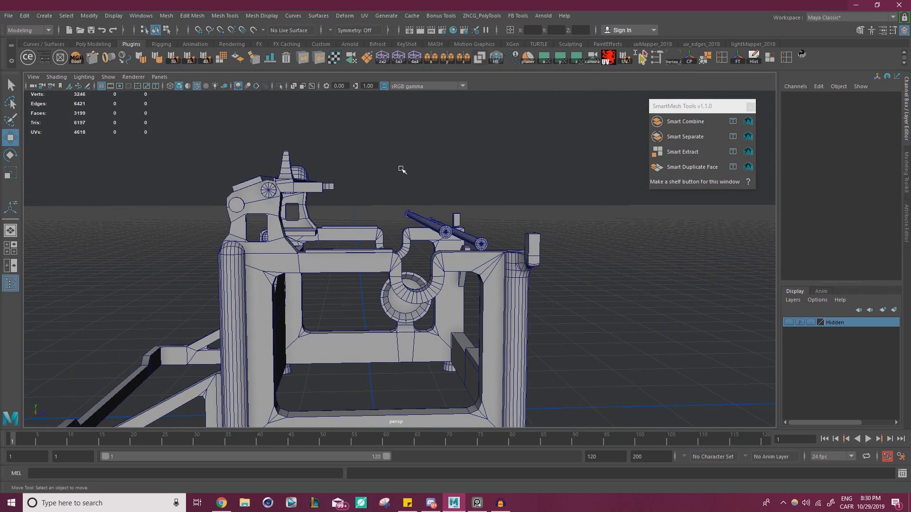
Study the numbered carriage close-ups on the reference board for the rods and the parts around the platen knob.
{"action": "left_click_drag", "start_coordinate": [402, 170], "coordinate": [413, 203], "text": "alt"}
{"action": "key", "text": "alt+Tab"}
{"action": "scroll", "coordinate": [455, 204], "scroll_direction": "down", "scroll_amount": 10}
{"action": "middle_click_drag", "start_coordinate": [697, 217], "coordinate": [494, 283]}
{"action": "scroll", "coordinate": [494, 283], "scroll_direction": "up", "scroll_amount": 4}
{"action": "scroll", "coordinate": [375, 299], "scroll_direction": "up", "scroll_amount": 4}
{"action": "middle_click_drag", "start_coordinate": [135, 236], "coordinate": [351, 257]}
{"action": "scroll", "coordinate": [262, 302], "scroll_direction": "up", "scroll_amount": 3}
{"action": "mouse_move", "coordinate": [292, 290]}
{"action": "middle_mouse_down"}
{"action": "mouse_move", "coordinate": [433, 297]}
{"action": "mouse_move", "coordinate": [372, 344]}
{"action": "middle_mouse_up"}
{"action": "scroll", "coordinate": [350, 288], "scroll_direction": "up", "scroll_amount": 2}
{"action": "scroll", "coordinate": [399, 309], "scroll_direction": "down", "scroll_amount": 3}
{"action": "middle_click_drag", "start_coordinate": [599, 232], "coordinate": [349, 279]}
{"action": "scroll", "coordinate": [414, 269], "scroll_direction": "up", "scroll_amount": 1}
{"action": "scroll", "coordinate": [425, 262], "scroll_direction": "down", "scroll_amount": 2}
{"action": "mouse_move", "coordinate": [489, 251]}
{"action": "middle_mouse_down"}
{"action": "mouse_move", "coordinate": [317, 250]}
{"action": "mouse_move", "coordinate": [634, 214]}
{"action": "middle_mouse_up"}
{"action": "scroll", "coordinate": [363, 301], "scroll_direction": "up", "scroll_amount": 1}
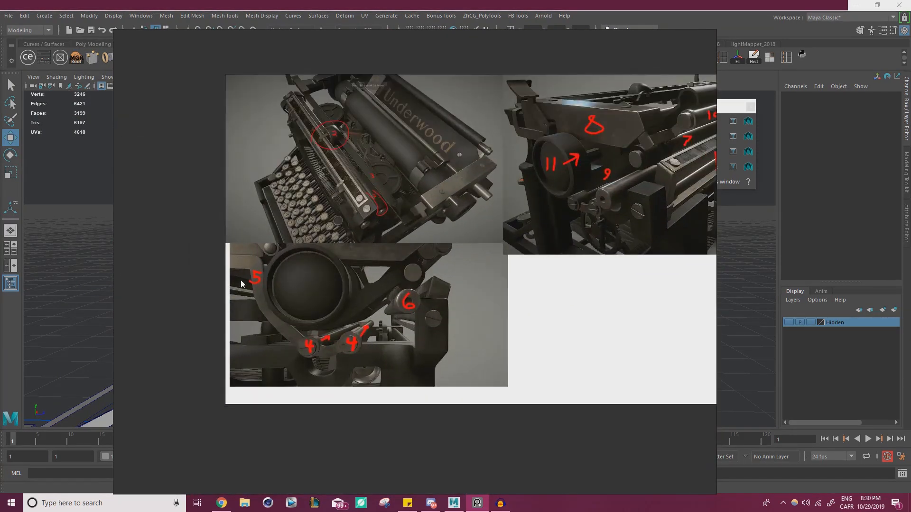
Study the annotated Underwood photos for the carriage side arm and the bracket marked 1 and 2.
{"action": "scroll", "coordinate": [338, 263], "scroll_direction": "down", "scroll_amount": 7}
{"action": "mouse_move", "coordinate": [461, 255]}
{"action": "middle_mouse_down"}
{"action": "mouse_move", "coordinate": [344, 243]}
{"action": "mouse_move", "coordinate": [256, 257]}
{"action": "middle_mouse_up"}
{"action": "scroll", "coordinate": [450, 246], "scroll_direction": "up", "scroll_amount": 3}
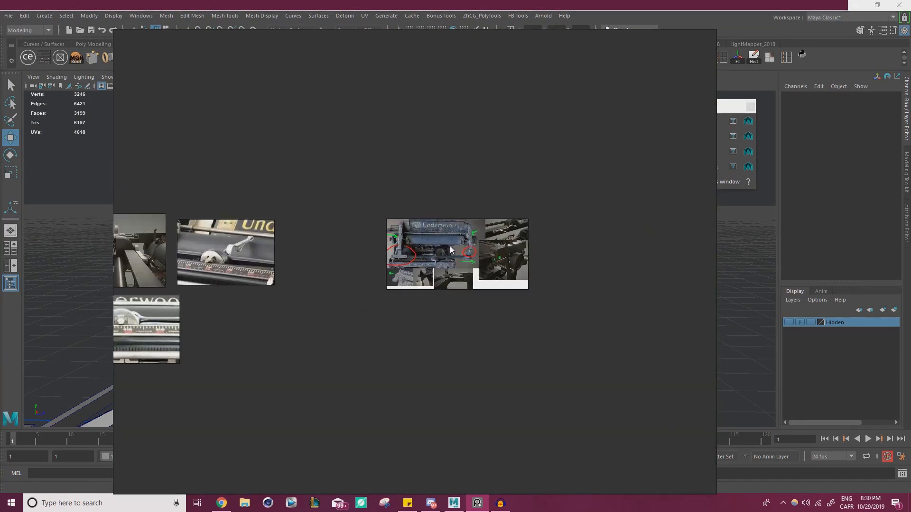
{"action": "scroll", "coordinate": [453, 247], "scroll_direction": "up", "scroll_amount": 5}
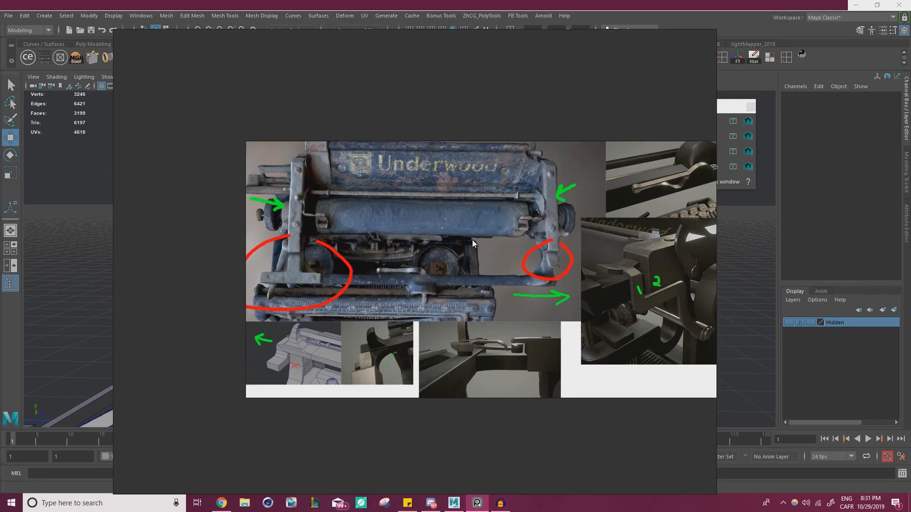
{"action": "scroll", "coordinate": [483, 256], "scroll_direction": "up", "scroll_amount": 4}
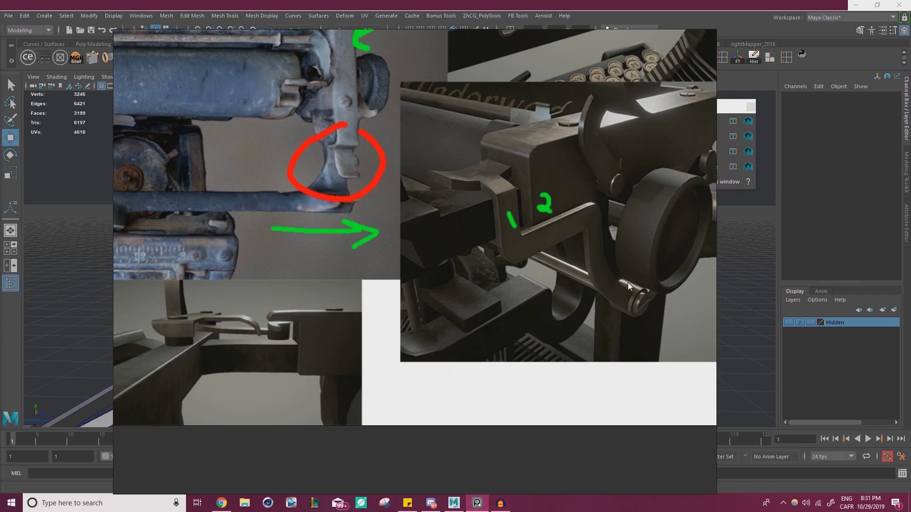
{"action": "scroll", "coordinate": [540, 277], "scroll_direction": "down", "scroll_amount": 2}
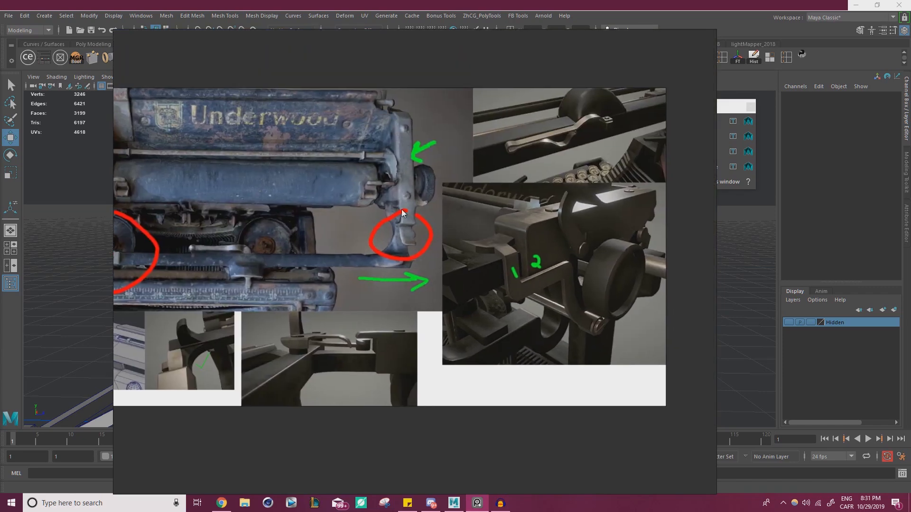
{"action": "scroll", "coordinate": [600, 306], "scroll_direction": "up", "scroll_amount": 2}
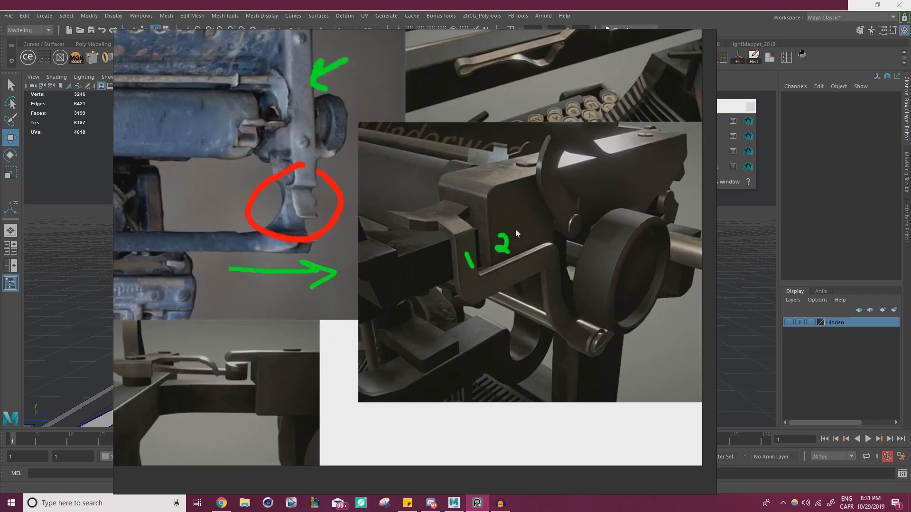
{"action": "scroll", "coordinate": [349, 180], "scroll_direction": "down", "scroll_amount": 3}
{"action": "scroll", "coordinate": [431, 200], "scroll_direction": "up", "scroll_amount": 2}
{"action": "scroll", "coordinate": [517, 204], "scroll_direction": "down", "scroll_amount": 1}
{"action": "middle_click_drag", "start_coordinate": [516, 203], "coordinate": [265, 206]}
{"action": "scroll", "coordinate": [527, 240], "scroll_direction": "up", "scroll_amount": 3}
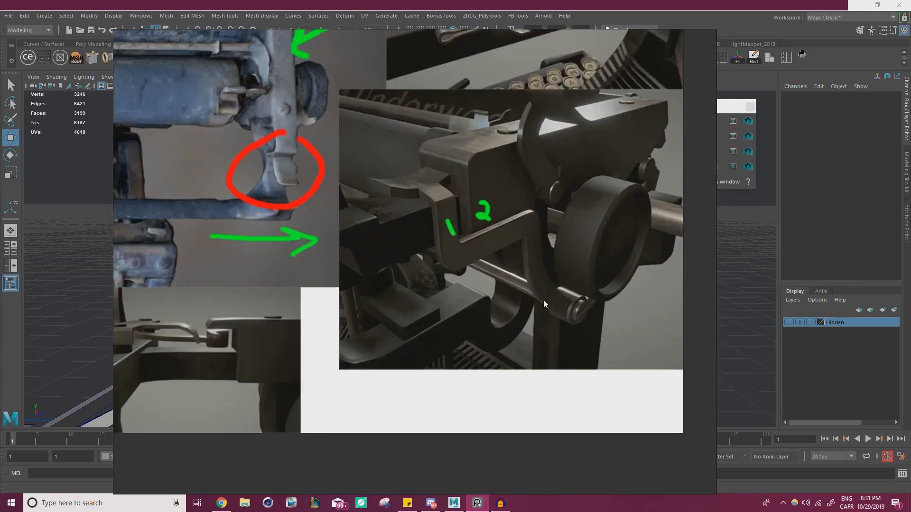
{"action": "right_click_drag", "start_coordinate": [230, 240], "coordinate": [186, 238]}
{"action": "right_click_drag", "start_coordinate": [261, 212], "coordinate": [0, 251]}
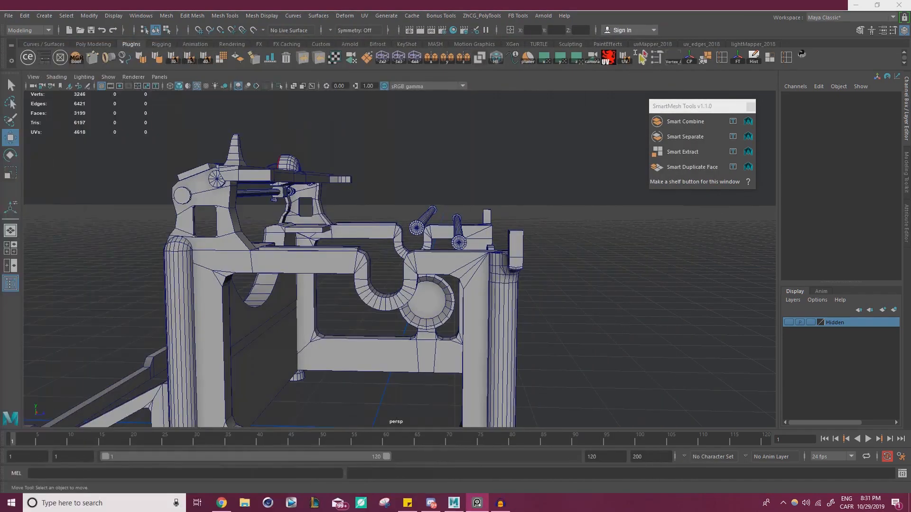
Examine the placement of the two rods over the side frames from the side and from above.
{"action": "right_click_drag", "start_coordinate": [322, 254], "coordinate": [73, 252], "text": "alt"}
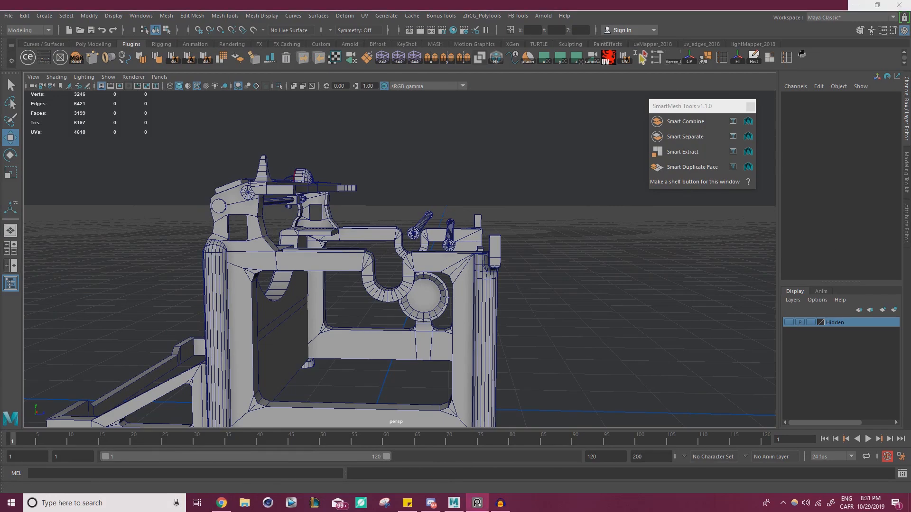
{"action": "left_click_drag", "start_coordinate": [153, 244], "coordinate": [504, 261], "text": "alt"}
{"action": "left_click_drag", "start_coordinate": [360, 255], "coordinate": [330, 244], "text": "alt"}
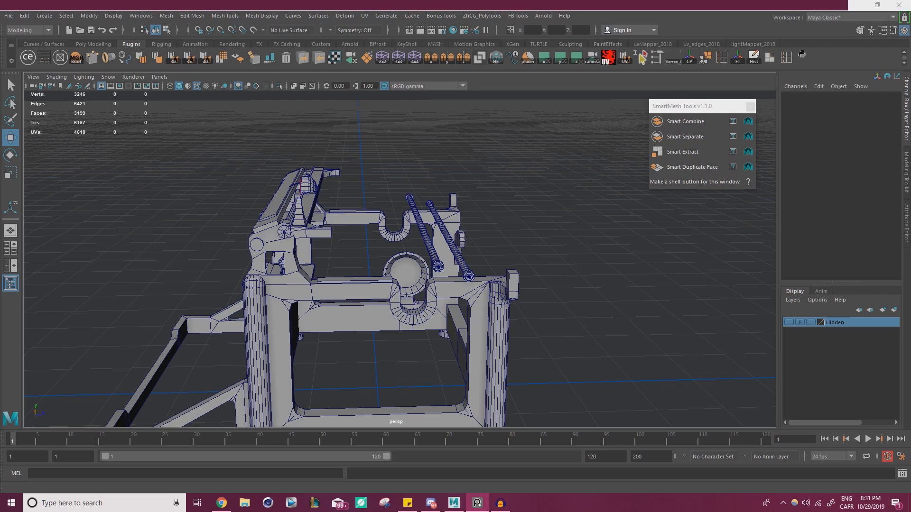
{"action": "right_click_drag", "start_coordinate": [0, 247], "coordinate": [0, 247]}
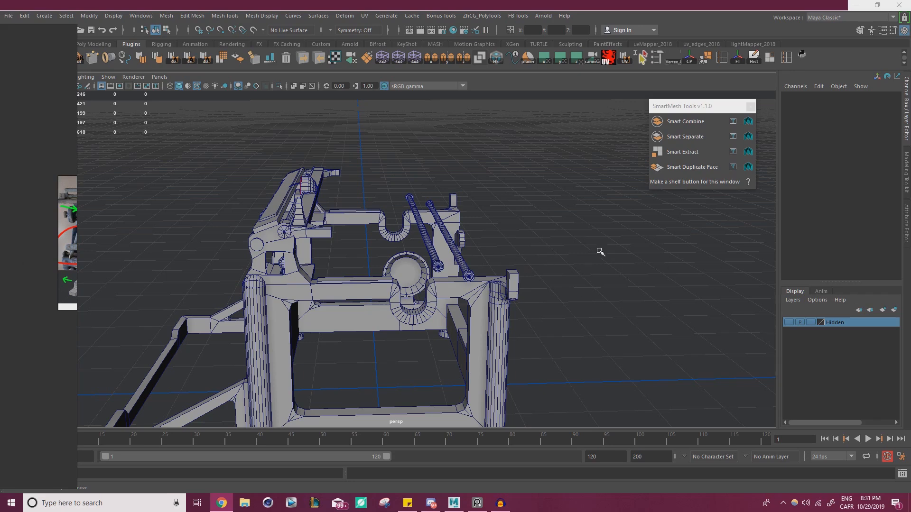
{"action": "left_click_drag", "start_coordinate": [336, 281], "coordinate": [797, 264], "text": "alt"}
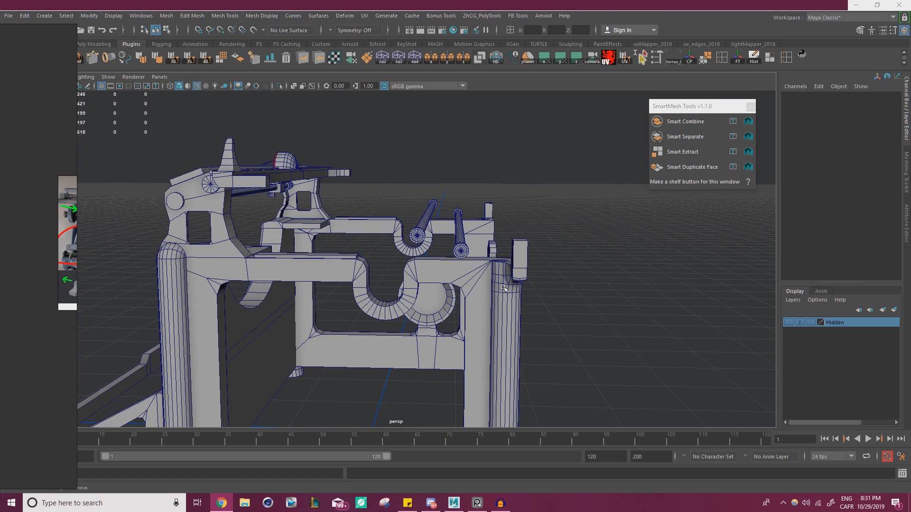
{"action": "left_click_drag", "start_coordinate": [503, 288], "coordinate": [466, 244], "text": "alt"}
Bring the reference board back over the model and inspect the annotated carriage photos, centring on the side bracket close-up.
{"action": "right_click_drag", "start_coordinate": [0, 290], "coordinate": [438, 288]}
{"action": "scroll", "coordinate": [438, 289], "scroll_direction": "down", "scroll_amount": 5}
{"action": "scroll", "coordinate": [593, 281], "scroll_direction": "up", "scroll_amount": 5}
{"action": "scroll", "coordinate": [621, 283], "scroll_direction": "up", "scroll_amount": 2}
{"action": "middle_click_drag", "start_coordinate": [621, 282], "coordinate": [556, 294]}
{"action": "scroll", "coordinate": [667, 282], "scroll_direction": "up", "scroll_amount": 3}
{"action": "middle_click_drag", "start_coordinate": [667, 282], "coordinate": [536, 303]}
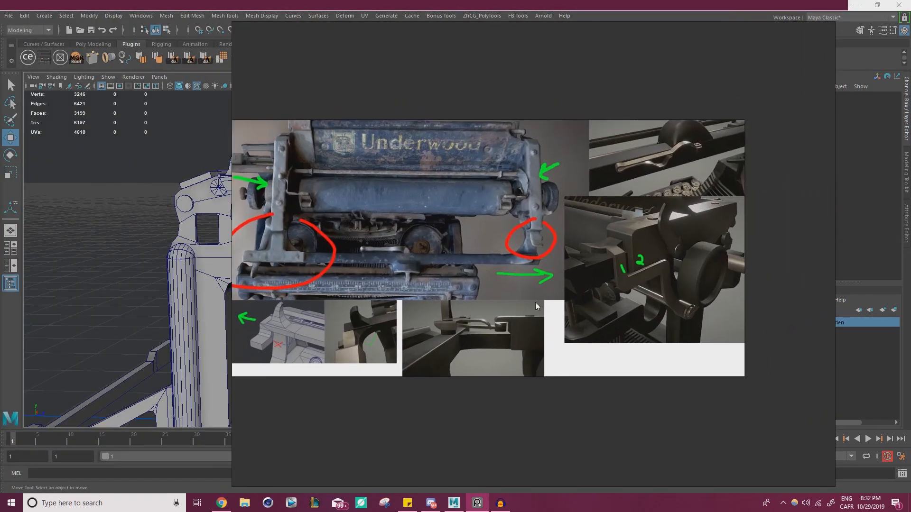
Look through the reference board's carriage photos, from the annotated side brackets past the numbered rods to the scale and platen close-ups.
{"action": "scroll", "coordinate": [573, 302], "scroll_direction": "up", "scroll_amount": 3}
{"action": "middle_click_drag", "start_coordinate": [713, 300], "coordinate": [585, 293]}
{"action": "middle_click_drag", "start_coordinate": [404, 285], "coordinate": [617, 308]}
{"action": "middle_click_drag", "start_coordinate": [373, 310], "coordinate": [483, 317]}
{"action": "scroll", "coordinate": [448, 322], "scroll_direction": "down", "scroll_amount": 4}
{"action": "middle_click_drag", "start_coordinate": [386, 304], "coordinate": [659, 306]}
{"action": "middle_click_drag", "start_coordinate": [437, 309], "coordinate": [659, 312]}
{"action": "middle_click_drag", "start_coordinate": [384, 327], "coordinate": [651, 287]}
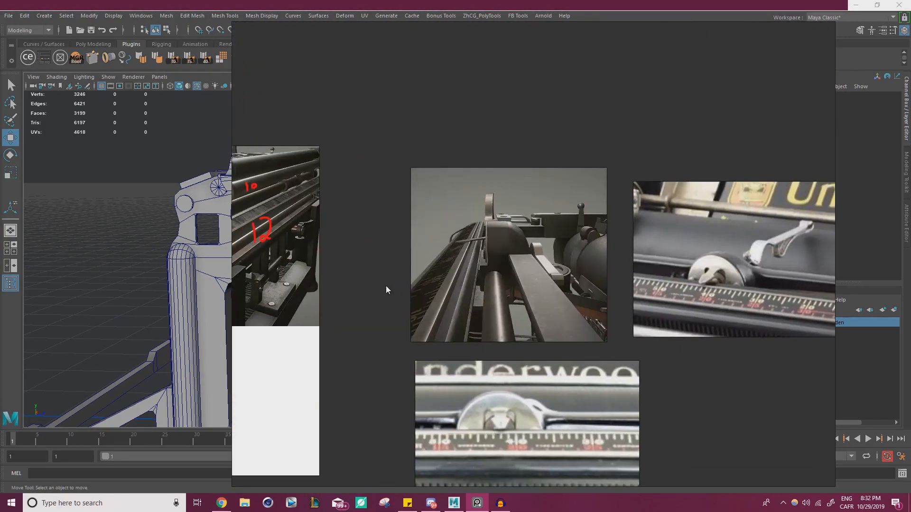
{"action": "middle_click_drag", "start_coordinate": [386, 287], "coordinate": [651, 254]}
{"action": "middle_click_drag", "start_coordinate": [460, 264], "coordinate": [655, 258]}
{"action": "middle_click_drag", "start_coordinate": [351, 293], "coordinate": [542, 286]}
Study the three-quarter Underwood photo closely around the platen knob, the carriage end bracket and the side frame.
{"action": "scroll", "coordinate": [493, 317], "scroll_direction": "down", "scroll_amount": 6}
{"action": "middle_click_drag", "start_coordinate": [427, 326], "coordinate": [494, 320]}
{"action": "scroll", "coordinate": [465, 303], "scroll_direction": "up", "scroll_amount": 5}
{"action": "scroll", "coordinate": [593, 249], "scroll_direction": "up", "scroll_amount": 1}
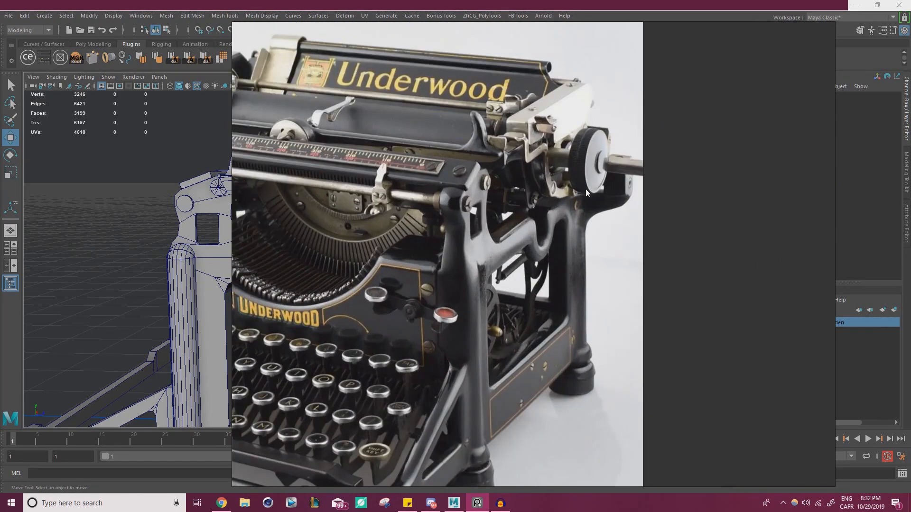
{"action": "scroll", "coordinate": [585, 189], "scroll_direction": "up", "scroll_amount": 5}
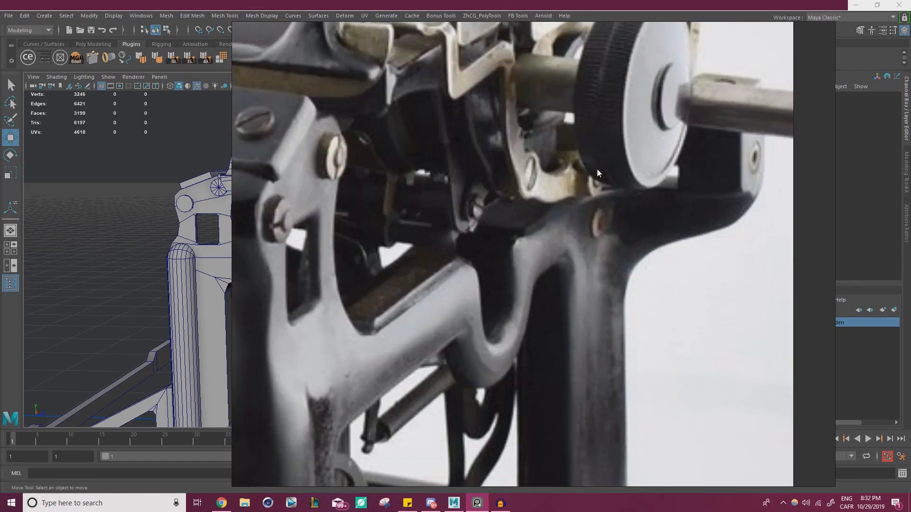
{"action": "middle_click_drag", "start_coordinate": [520, 163], "coordinate": [498, 251]}
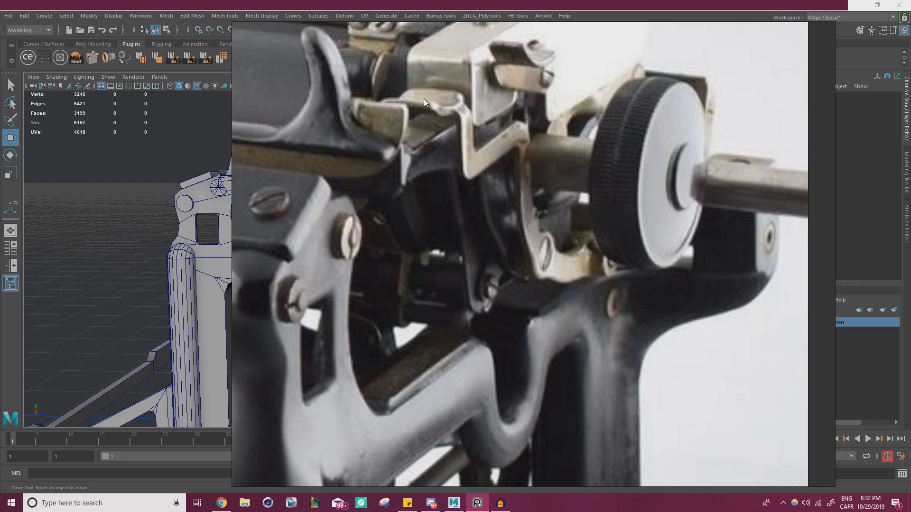
{"action": "right_click_drag", "start_coordinate": [423, 99], "coordinate": [411, 102]}
Move the reference board off the model and check the position of each rod above the side frame from the side.
{"action": "left_click", "coordinate": [33, 251]}
{"action": "right_click_drag", "start_coordinate": [464, 235], "coordinate": [0, 230]}
{"action": "right_click_drag", "start_coordinate": [369, 249], "coordinate": [397, 259], "text": "alt"}
{"action": "left_click_drag", "start_coordinate": [389, 261], "coordinate": [453, 289], "text": "alt"}
{"action": "left_click_drag", "start_coordinate": [322, 240], "coordinate": [467, 258], "text": "alt"}
{"action": "left_click", "coordinate": [377, 304]}
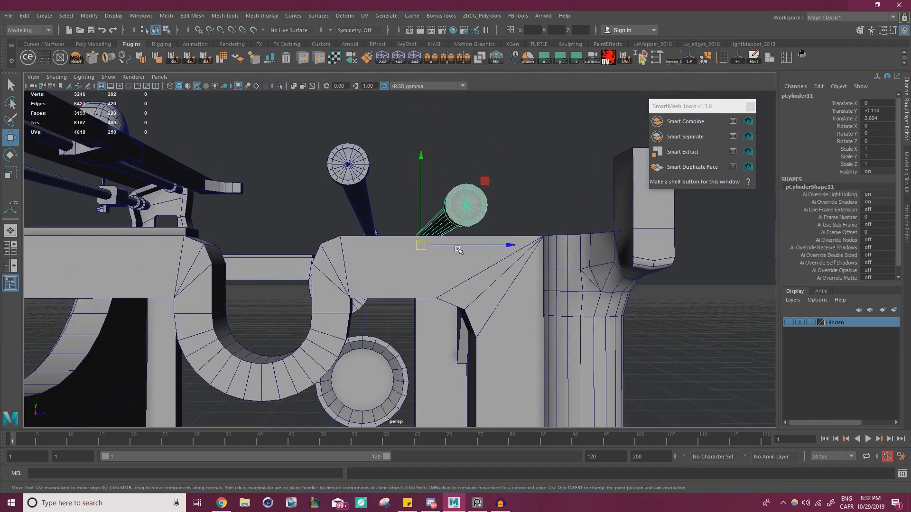
{"action": "left_click", "coordinate": [351, 171]}
{"action": "left_click_drag", "start_coordinate": [351, 172], "coordinate": [403, 218], "text": "alt"}
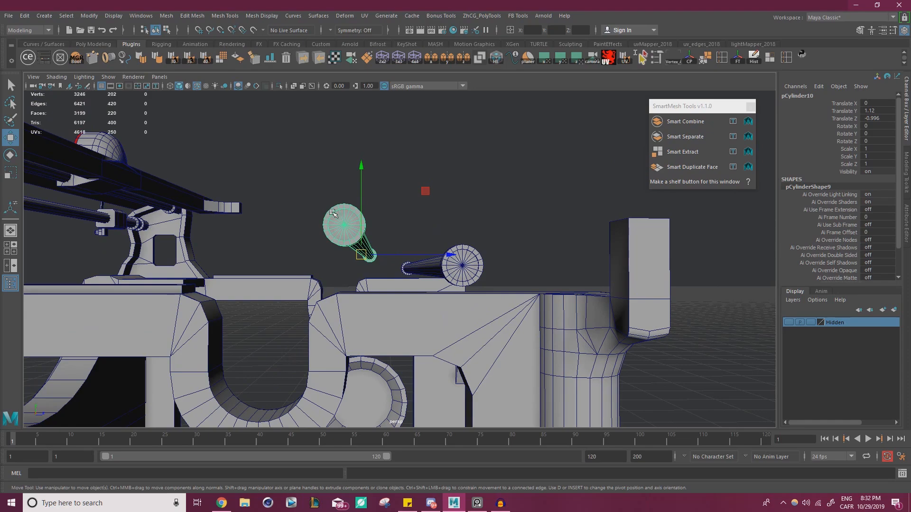
{"action": "left_click_drag", "start_coordinate": [427, 192], "coordinate": [247, 294]}
Combine the two collared rods into a single mesh.
{"action": "middle_click_drag", "start_coordinate": [247, 294], "coordinate": [375, 284], "text": "alt"}
{"action": "right_click_drag", "start_coordinate": [375, 283], "coordinate": [388, 287], "text": "alt"}
{"action": "left_click_drag", "start_coordinate": [389, 287], "coordinate": [604, 303], "text": "alt"}
{"action": "left_click", "coordinate": [343, 323], "text": "shift"}
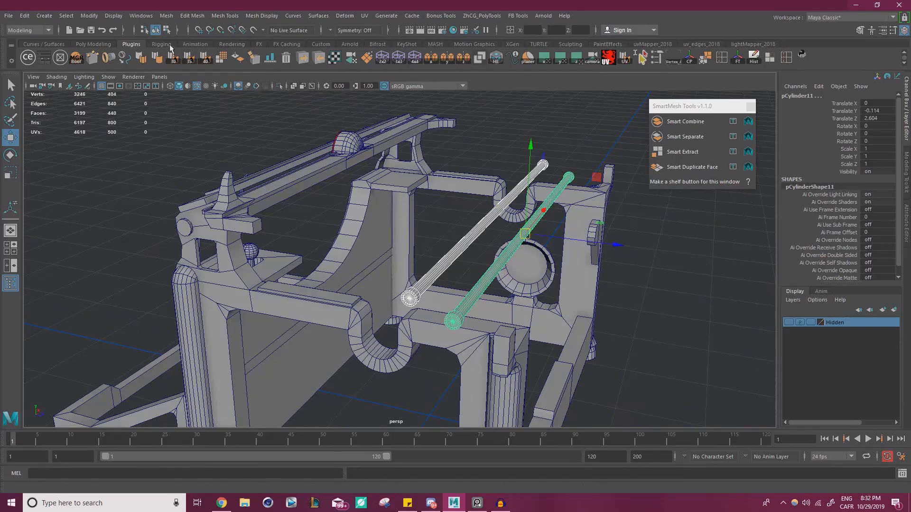
{"action": "left_click", "coordinate": [167, 18]}
{"action": "left_click", "coordinate": [191, 51]}
{"action": "scroll", "coordinate": [329, 221], "scroll_direction": "down", "scroll_amount": 2}
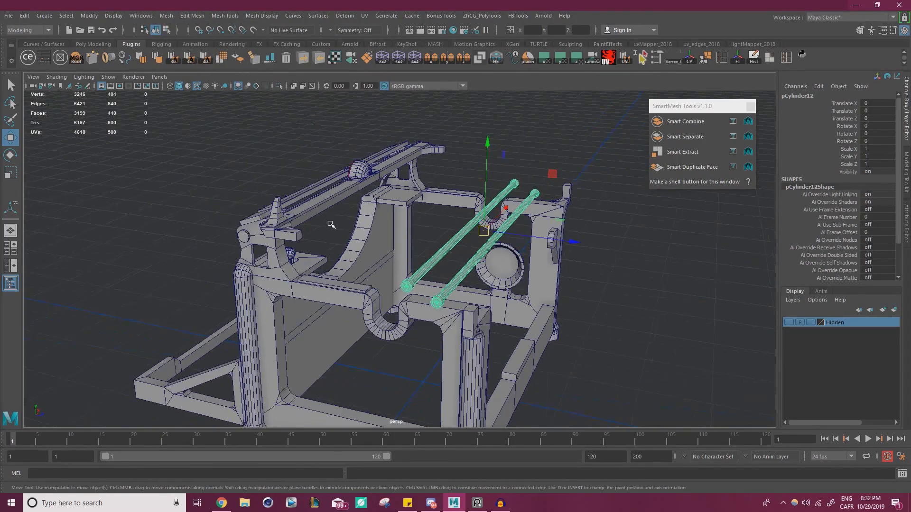
{"action": "left_click_drag", "start_coordinate": [329, 222], "coordinate": [362, 225], "text": "alt"}
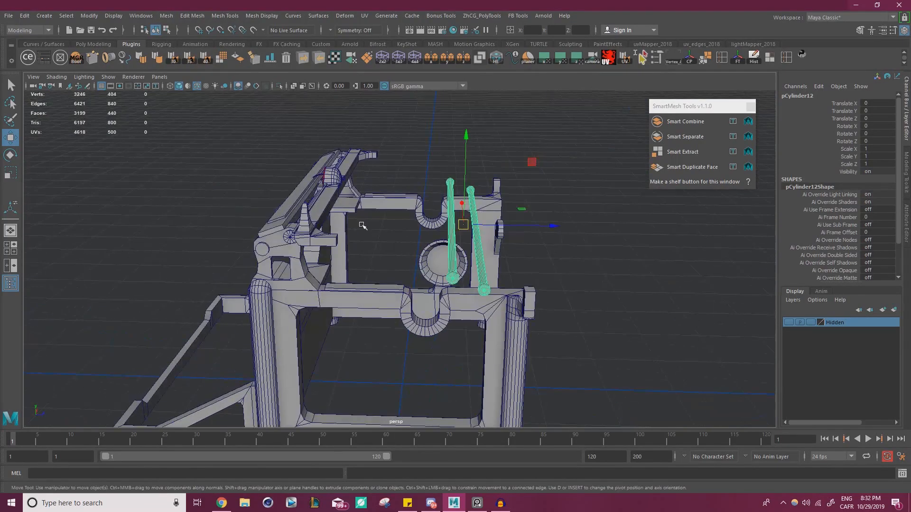
{"action": "left_click", "coordinate": [534, 280]}
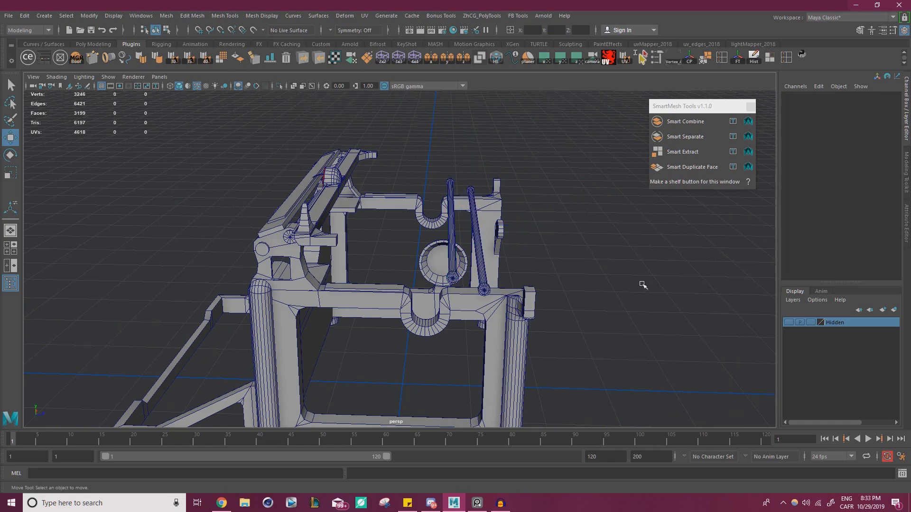
Insert an edge loop around each rod a short distance inside its end collar.
{"action": "scroll", "coordinate": [459, 215], "scroll_direction": "up", "scroll_amount": 4}
{"action": "left_click_drag", "start_coordinate": [553, 272], "coordinate": [498, 263], "text": "alt"}
{"action": "scroll", "coordinate": [498, 263], "scroll_direction": "up", "scroll_amount": 3}
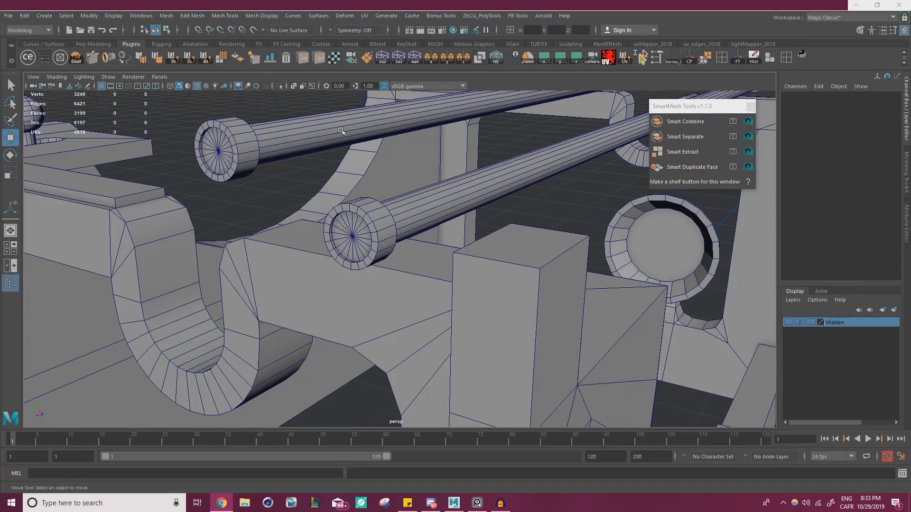
{"action": "left_click_drag", "start_coordinate": [420, 202], "coordinate": [370, 207], "text": "alt"}
{"action": "middle_click_drag", "start_coordinate": [370, 206], "coordinate": [374, 214], "text": "alt"}
{"action": "left_click_drag", "start_coordinate": [374, 214], "coordinate": [436, 277], "text": "alt"}
{"action": "left_click", "coordinate": [412, 339]}
{"action": "left_click_drag", "start_coordinate": [493, 328], "coordinate": [458, 329], "text": "alt"}
{"action": "scroll", "coordinate": [460, 329], "scroll_direction": "up", "scroll_amount": 1}
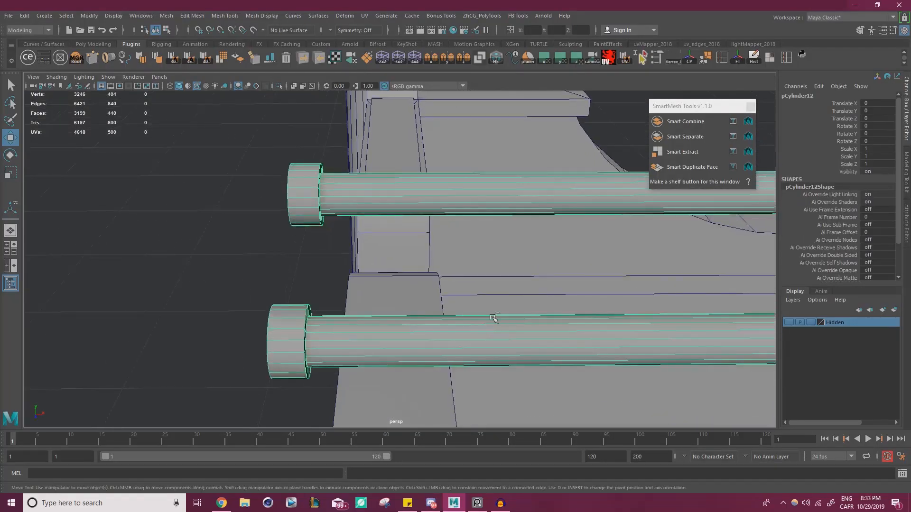
{"action": "key", "text": "ctrl+shift+x"}
{"action": "left_click", "coordinate": [350, 332], "text": "ctrl"}
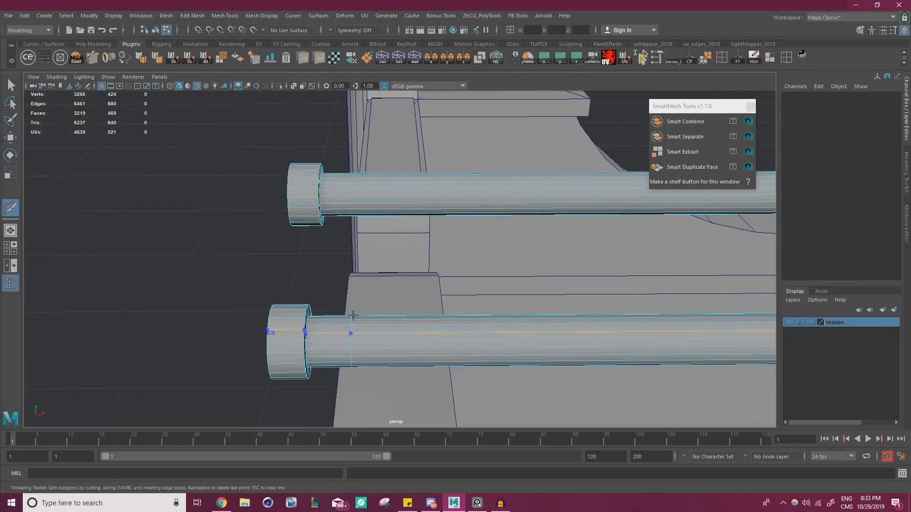
{"action": "left_click", "coordinate": [353, 192], "text": "ctrl"}
{"action": "key", "text": "w"}
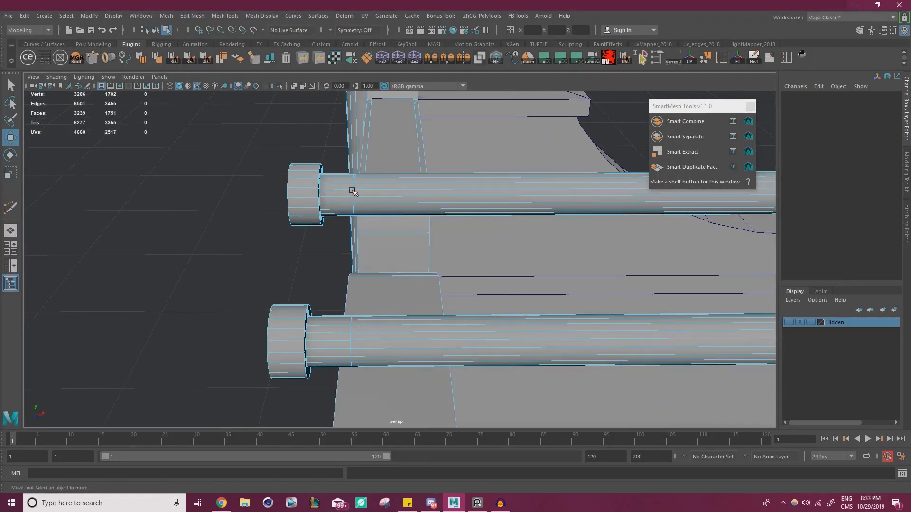
Try aligning the two new edge loops and sliding them along the rods toward the collars, and delete both loops.
{"action": "key", "text": "F8"}
{"action": "left_click", "coordinate": [226, 189]}
{"action": "left_click", "coordinate": [312, 188]}
{"action": "right_click_drag", "start_coordinate": [312, 200], "coordinate": [309, 177]}
{"action": "scroll", "coordinate": [348, 202], "scroll_direction": "up", "scroll_amount": 2}
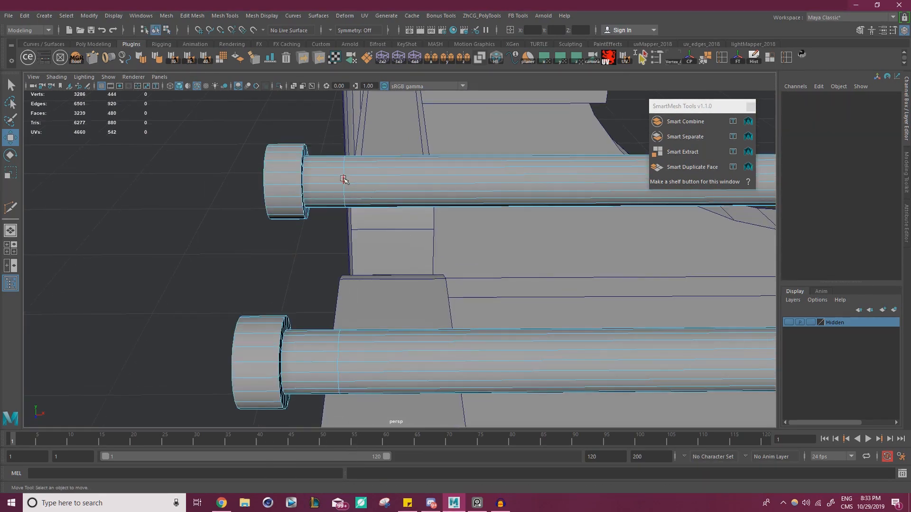
{"action": "double_click", "coordinate": [345, 183]}
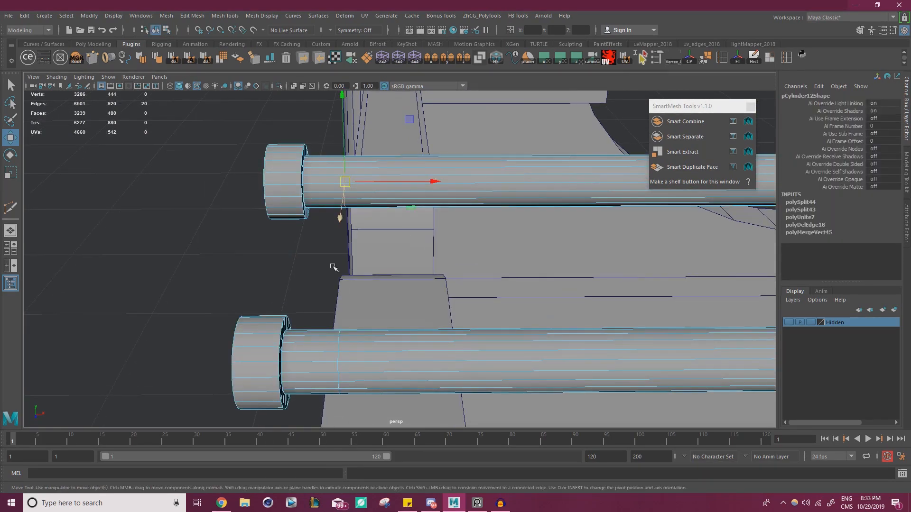
{"action": "double_click", "coordinate": [338, 368], "text": "shift"}
{"action": "key", "text": "r"}
{"action": "left_click_drag", "start_coordinate": [428, 260], "coordinate": [118, 275]}
{"action": "key", "text": "w"}
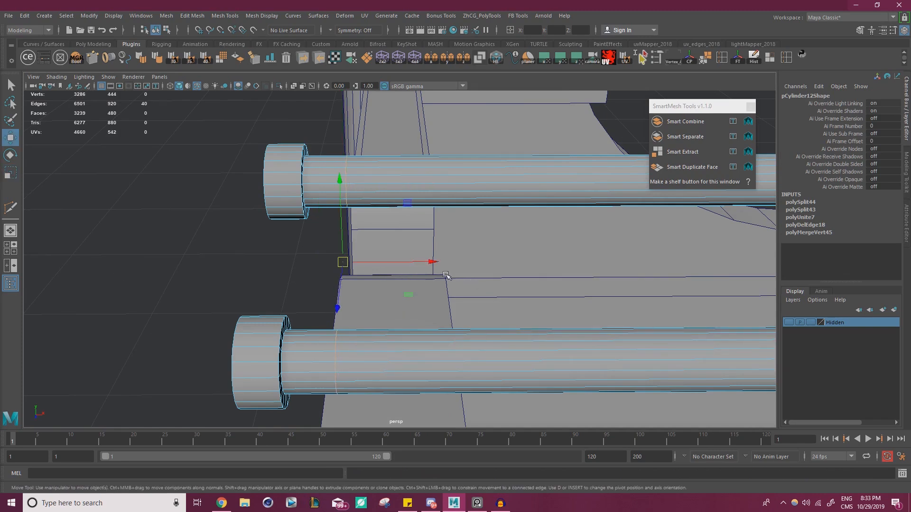
{"action": "left_click_drag", "start_coordinate": [436, 261], "coordinate": [442, 261]}
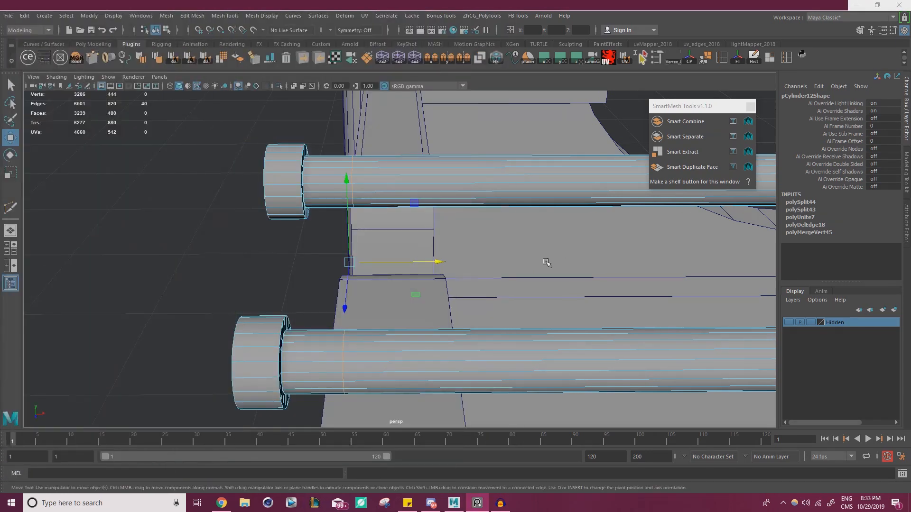
{"action": "left_click_drag", "start_coordinate": [438, 266], "coordinate": [394, 261]}
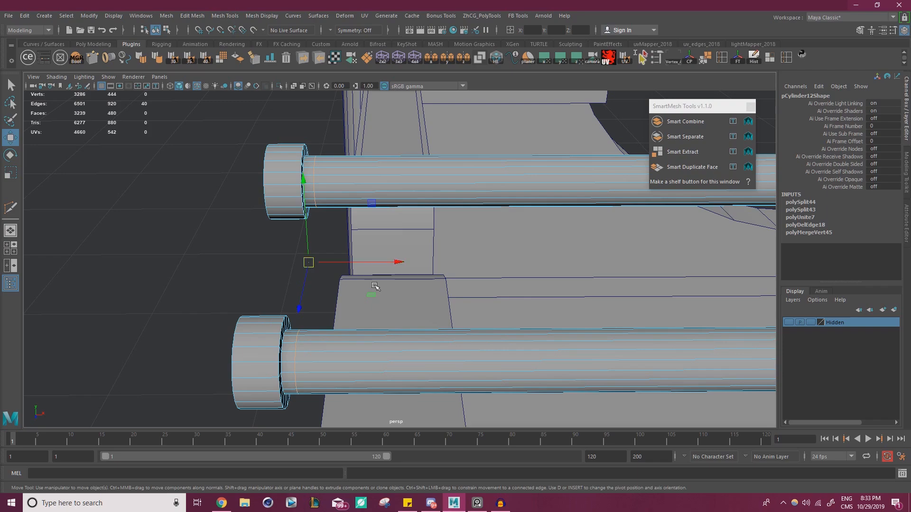
{"action": "key", "text": "Delete"}
Delete four side faces from each rod's end collar where the two collars face each other.
{"action": "left_click_drag", "start_coordinate": [332, 254], "coordinate": [527, 277], "text": "alt"}
{"action": "right_click_drag", "start_coordinate": [547, 246], "coordinate": [547, 275]}
{"action": "left_click", "coordinate": [540, 227]}
{"action": "right_click_drag", "start_coordinate": [540, 227], "coordinate": [479, 251], "text": "alt"}
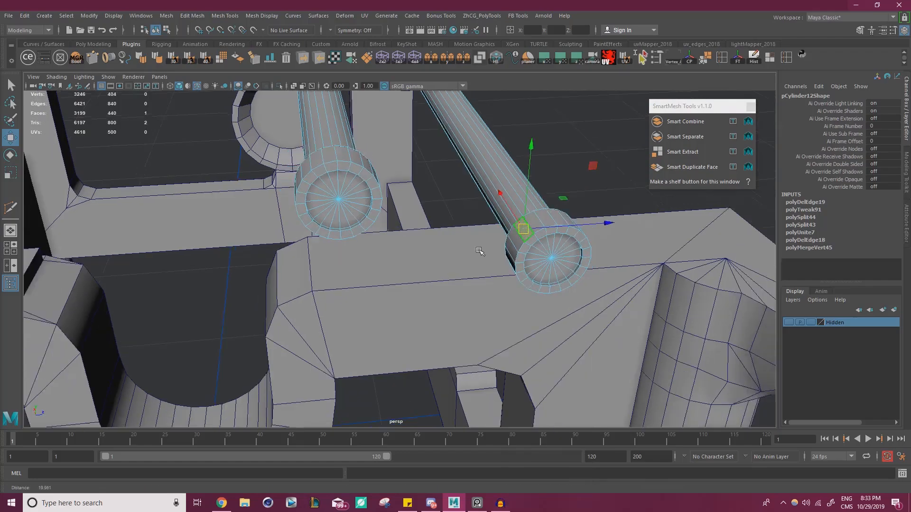
{"action": "middle_click_drag", "start_coordinate": [479, 251], "coordinate": [494, 301], "text": "alt"}
{"action": "mouse_move", "coordinate": [494, 300]}
{"action": "left_mouse_down", "text": "alt"}
{"action": "mouse_move", "coordinate": [375, 300]}
{"action": "mouse_move", "coordinate": [491, 304]}
{"action": "left_mouse_up", "text": "alt"}
{"action": "right_click_drag", "start_coordinate": [491, 304], "coordinate": [532, 308], "text": "alt"}
{"action": "left_click", "coordinate": [538, 290], "text": "shift"}
{"action": "left_click", "coordinate": [532, 306], "text": "shift"}
{"action": "left_click", "coordinate": [529, 321], "text": "shift"}
{"action": "mouse_move", "coordinate": [525, 321]}
{"action": "left_mouse_down", "text": "alt"}
{"action": "mouse_move", "coordinate": [472, 272]}
{"action": "mouse_move", "coordinate": [496, 321]}
{"action": "mouse_move", "coordinate": [519, 322]}
{"action": "left_mouse_up", "text": "alt"}
{"action": "scroll", "coordinate": [505, 312], "scroll_direction": "down", "scroll_amount": 2}
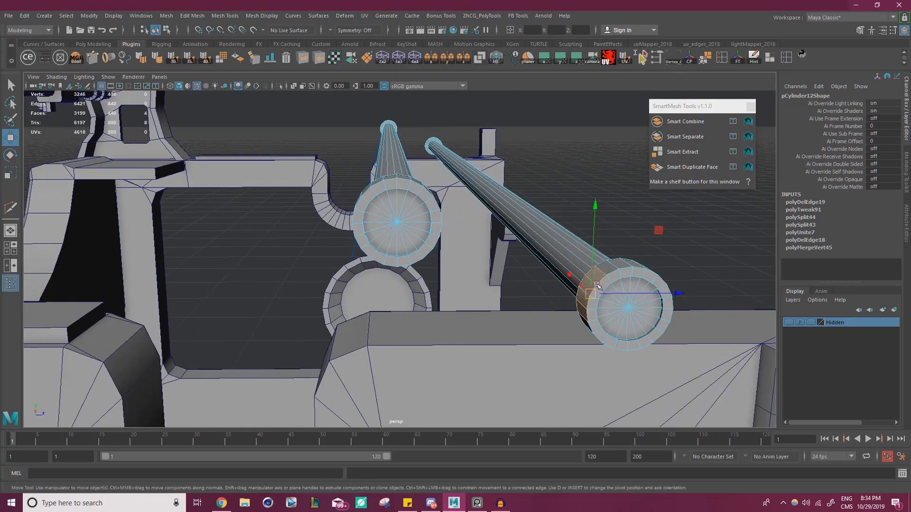
{"action": "left_click_drag", "start_coordinate": [575, 305], "coordinate": [469, 252], "text": "alt"}
{"action": "left_click", "coordinate": [455, 242], "text": "shift"}
{"action": "left_click", "coordinate": [455, 257], "text": "shift"}
{"action": "left_click", "coordinate": [450, 272], "text": "shift"}
{"action": "left_click", "coordinate": [439, 286], "text": "shift"}
{"action": "left_click_drag", "start_coordinate": [441, 287], "coordinate": [516, 318], "text": "alt"}
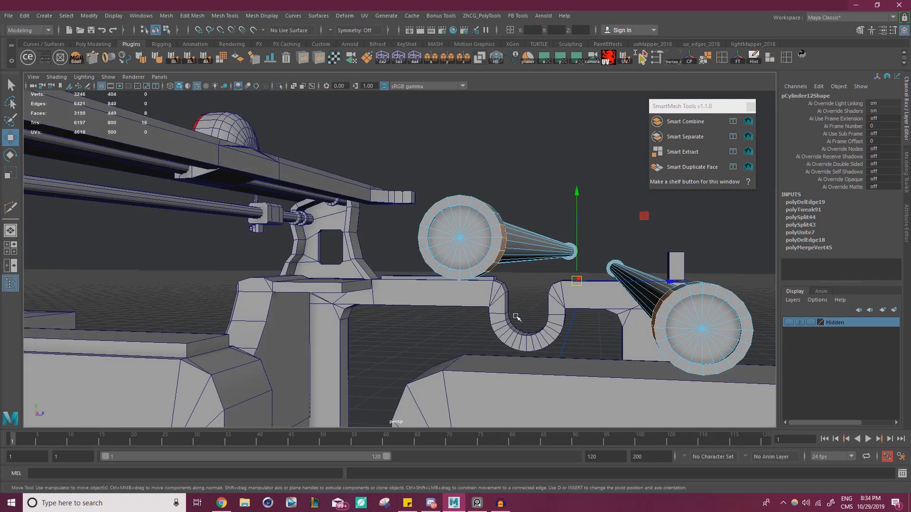
{"action": "key", "text": "Delete"}
Bridge the open borders of the two end collars to form a straight connecting arm between the rods.
{"action": "left_click_drag", "start_coordinate": [517, 316], "coordinate": [346, 213], "text": "alt"}
{"action": "right_click", "coordinate": [342, 210]}
{"action": "right_click_drag", "start_coordinate": [341, 208], "coordinate": [339, 195]}
{"action": "double_click", "coordinate": [346, 224]}
{"action": "left_click_drag", "start_coordinate": [347, 225], "coordinate": [626, 272], "text": "alt"}
{"action": "double_click", "coordinate": [619, 264], "text": "shift"}
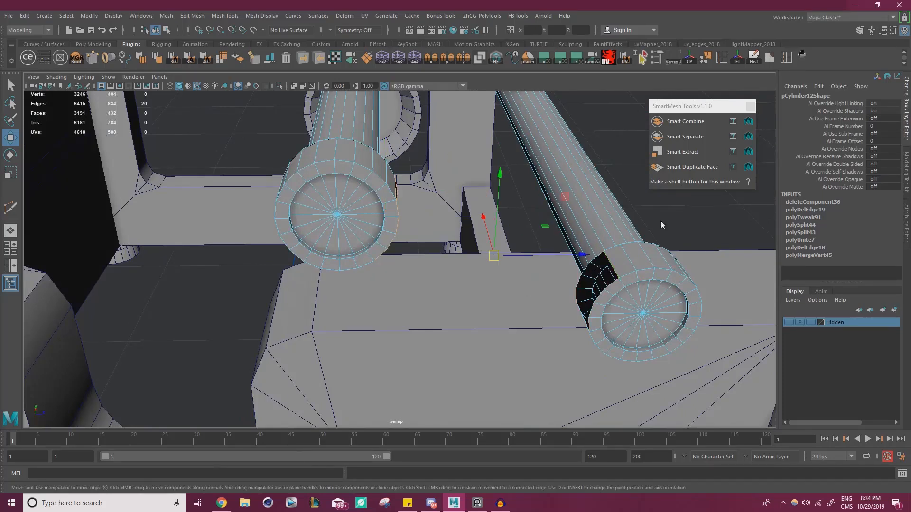
{"action": "right_click_drag", "start_coordinate": [718, 235], "coordinate": [692, 347], "text": "shift"}
{"action": "left_click_drag", "start_coordinate": [693, 347], "coordinate": [497, 297], "text": "alt"}
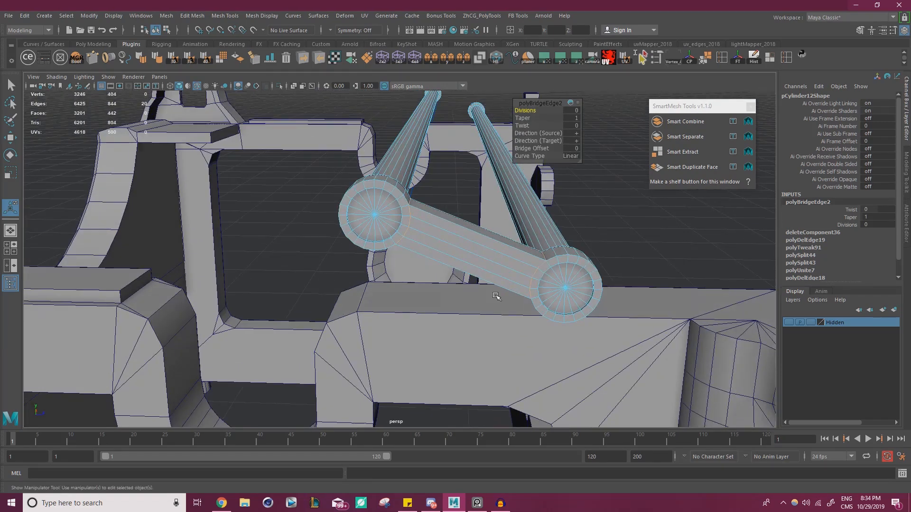
Insert an edge loop across the middle of the connecting arm and lower it to bend the arm.
{"action": "right_click_drag", "start_coordinate": [509, 291], "coordinate": [540, 293], "text": "alt"}
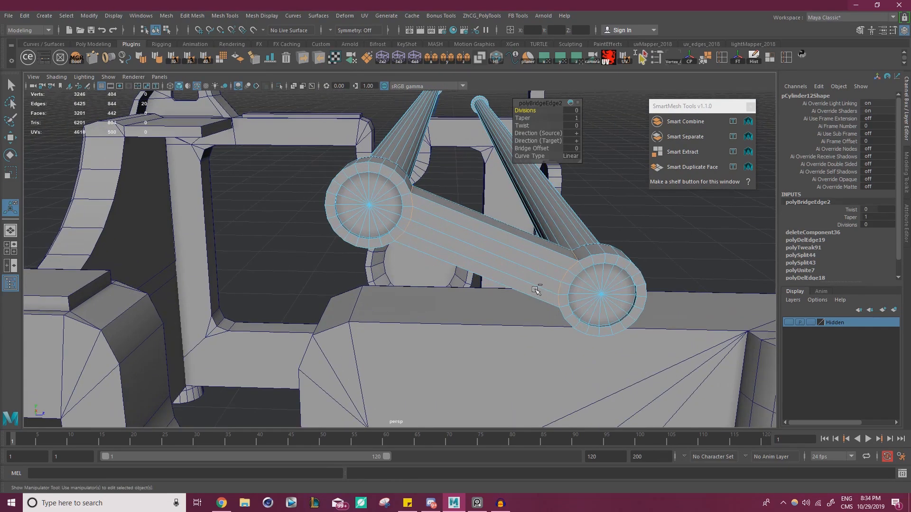
{"action": "key", "text": "ctrl+shift+x"}
{"action": "middle_click", "coordinate": [489, 251], "text": "ctrl"}
{"action": "key", "text": "w"}
{"action": "right_click_drag", "start_coordinate": [496, 229], "coordinate": [494, 211]}
{"action": "double_click", "coordinate": [488, 245]}
{"action": "left_click_drag", "start_coordinate": [520, 273], "coordinate": [537, 190], "text": "alt"}
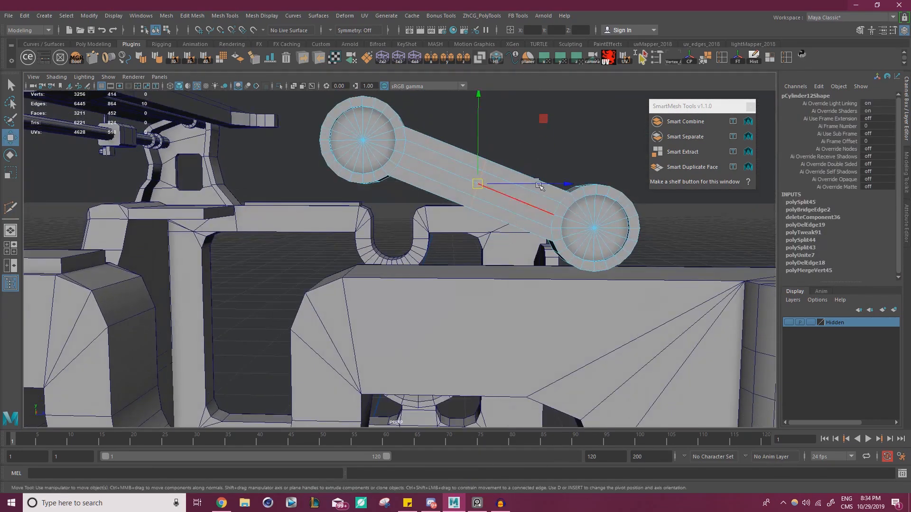
{"action": "middle_click_drag", "start_coordinate": [543, 121], "coordinate": [533, 150]}
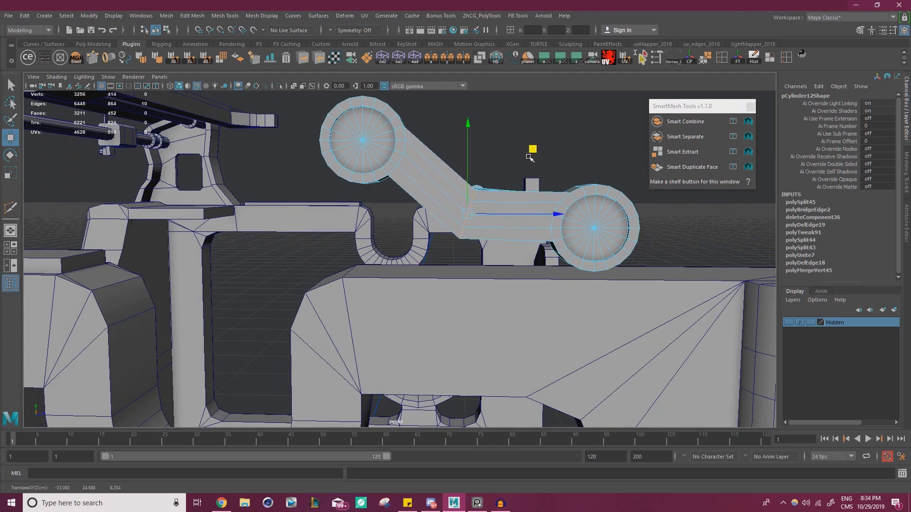
Try a two-segment bevel on the arm's middle loop, compare it with the reference, and undo the bevel.
{"action": "key", "text": "ctrl+b"}
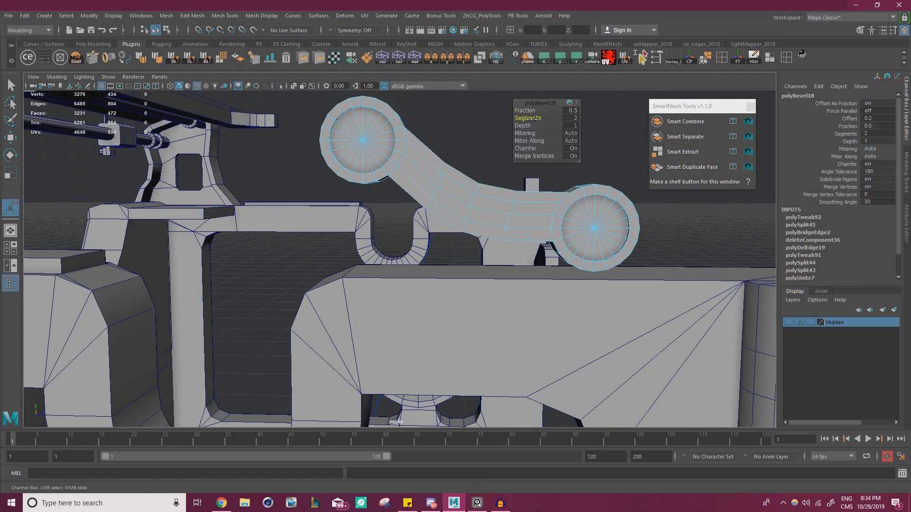
{"action": "left_click_drag", "start_coordinate": [524, 110], "coordinate": [528, 110]}
{"action": "scroll", "coordinate": [409, 223], "scroll_direction": "down", "scroll_amount": 4}
{"action": "left_click_drag", "start_coordinate": [420, 224], "coordinate": [386, 227], "text": "alt"}
{"action": "key", "text": "alt+Tab"}
{"action": "right_click_drag", "start_coordinate": [240, 236], "coordinate": [361, 231]}
{"action": "key", "text": "alt+Tab"}
{"action": "left_click_drag", "start_coordinate": [304, 259], "coordinate": [375, 269], "text": "alt"}
{"action": "key", "text": "ctrl+z"}
{"action": "key", "text": "ctrl+z"}
Adjust the position of the arm's middle loop and bevel it with a fraction of 0.7 and two segments.
{"action": "key", "text": "w"}
{"action": "left_click_drag", "start_coordinate": [469, 244], "coordinate": [454, 218], "text": "alt"}
{"action": "left_click_drag", "start_coordinate": [503, 166], "coordinate": [497, 187]}
{"action": "key", "text": "e"}
{"action": "key", "text": "ctrl+b"}
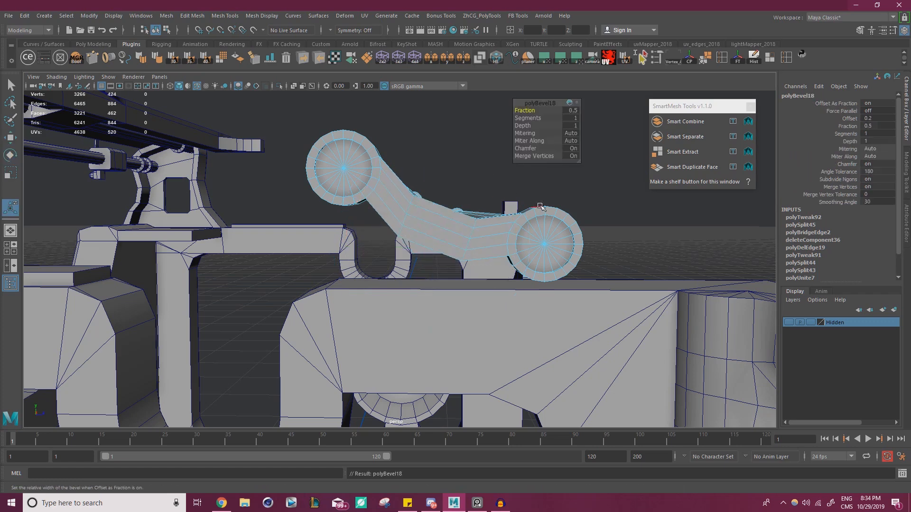
{"action": "left_click_drag", "start_coordinate": [525, 110], "coordinate": [525, 110]}
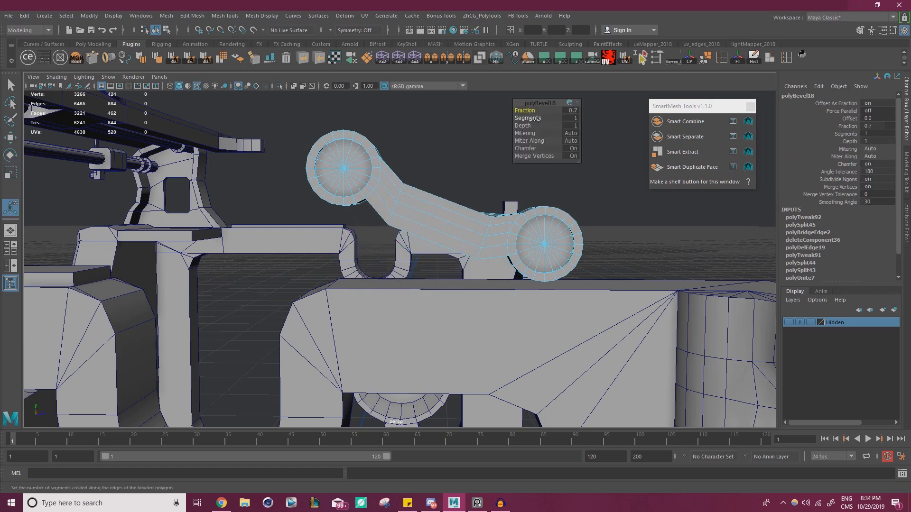
{"action": "left_click_drag", "start_coordinate": [487, 223], "coordinate": [266, 247], "text": "alt"}
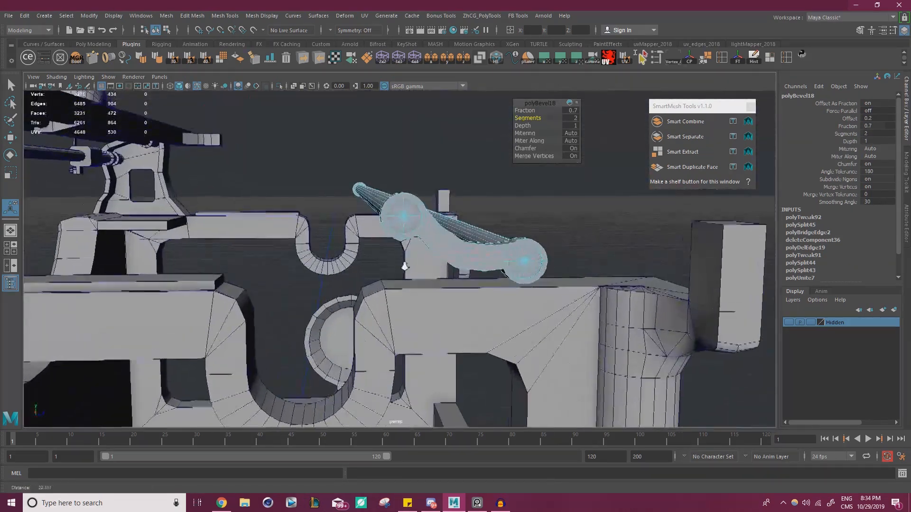
{"action": "scroll", "coordinate": [422, 244], "scroll_direction": "up", "scroll_amount": 4}
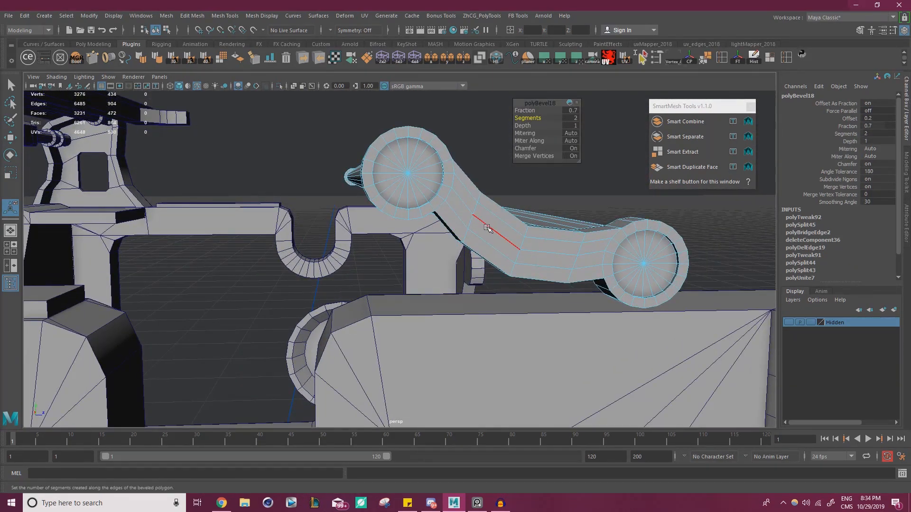
{"action": "scroll", "coordinate": [487, 228], "scroll_direction": "down", "scroll_amount": 4}
{"action": "left_click_drag", "start_coordinate": [488, 228], "coordinate": [523, 266], "text": "alt"}
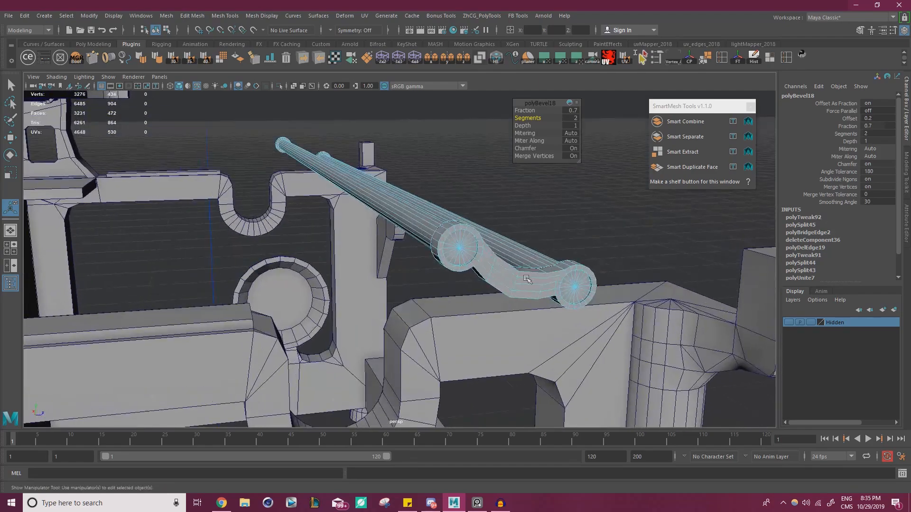
Return to object selection and examine the curved arm joining the rods from several angles.
{"action": "key", "text": "w"}
{"action": "right_click_drag", "start_coordinate": [502, 266], "coordinate": [546, 216]}
{"action": "left_click", "coordinate": [547, 209]}
{"action": "scroll", "coordinate": [536, 218], "scroll_direction": "down", "scroll_amount": 4}
{"action": "left_click_drag", "start_coordinate": [522, 246], "coordinate": [333, 217], "text": "alt"}
{"action": "scroll", "coordinate": [380, 237], "scroll_direction": "up", "scroll_amount": 5}
{"action": "left_click_drag", "start_coordinate": [420, 237], "coordinate": [358, 273], "text": "alt"}
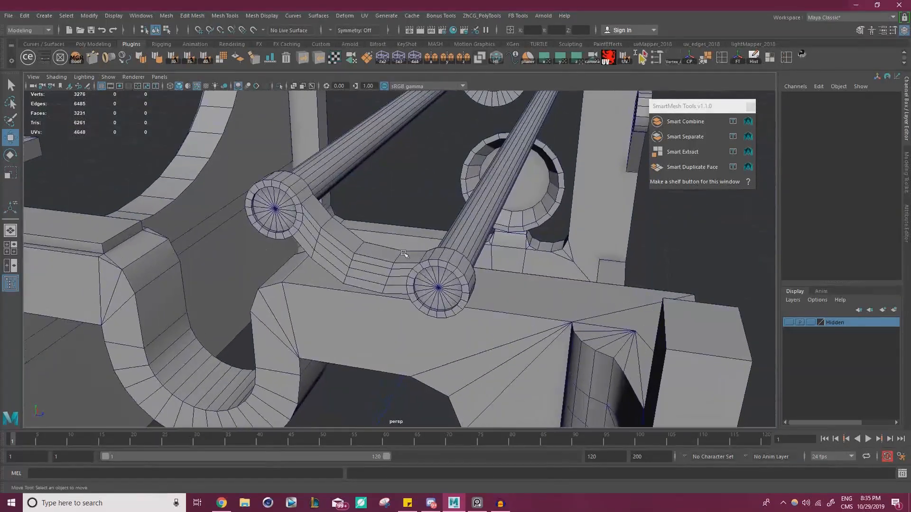
Try to snap the intermediate vertices of the arm's bevelled bend onto its outer edge vertices, and undo the moves.
{"action": "left_click", "coordinate": [357, 272]}
{"action": "scroll", "coordinate": [417, 297], "scroll_direction": "up", "scroll_amount": 5}
{"action": "left_click_drag", "start_coordinate": [446, 308], "coordinate": [460, 248], "text": "alt"}
{"action": "right_click_drag", "start_coordinate": [457, 227], "coordinate": [441, 212]}
{"action": "left_click", "coordinate": [442, 212]}
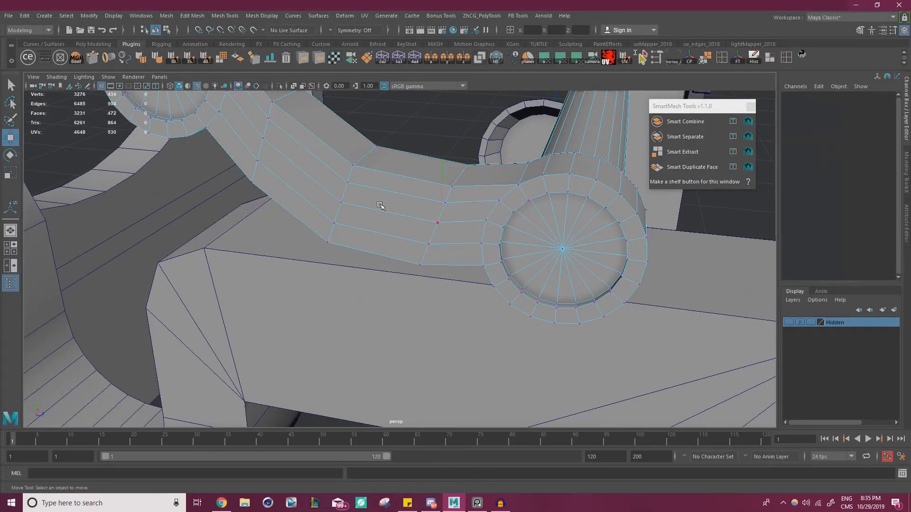
{"action": "left_click", "coordinate": [441, 209]}
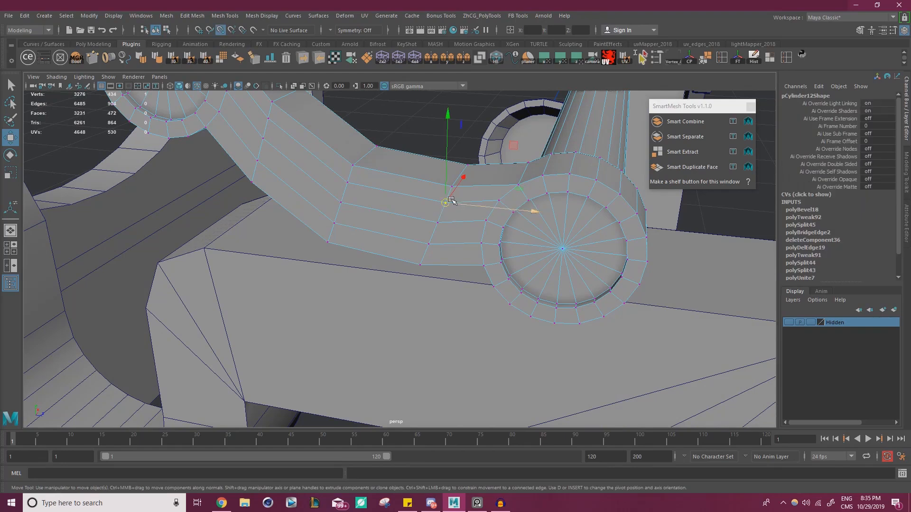
{"action": "left_click", "coordinate": [428, 245]}
{"action": "left_click", "coordinate": [420, 265]}
{"action": "key", "text": "ctrl+z"}
{"action": "key", "text": "ctrl+z"}
{"action": "key", "text": "ctrl+z"}
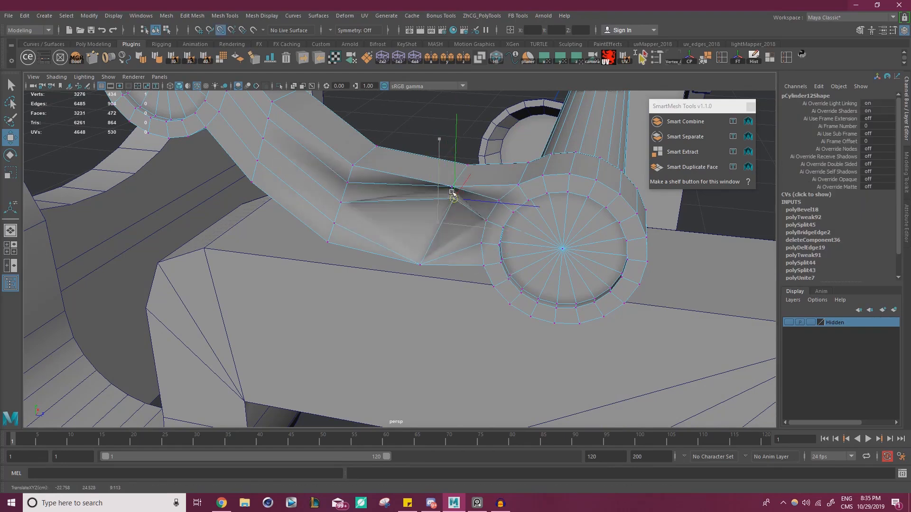
{"action": "key", "text": "ctrl+z"}
Undo the bevel on the arm's middle loop to restore the single bend.
{"action": "right_click_drag", "start_coordinate": [420, 230], "coordinate": [375, 253], "text": "alt"}
{"action": "left_click_drag", "start_coordinate": [375, 253], "coordinate": [407, 250], "text": "alt"}
{"action": "key", "text": "ctrl+z"}
{"action": "key", "text": "ctrl+z"}
{"action": "key", "text": "ctrl+z"}
{"action": "key", "text": "ctrl+z"}
{"action": "key", "text": "ctrl+z"}
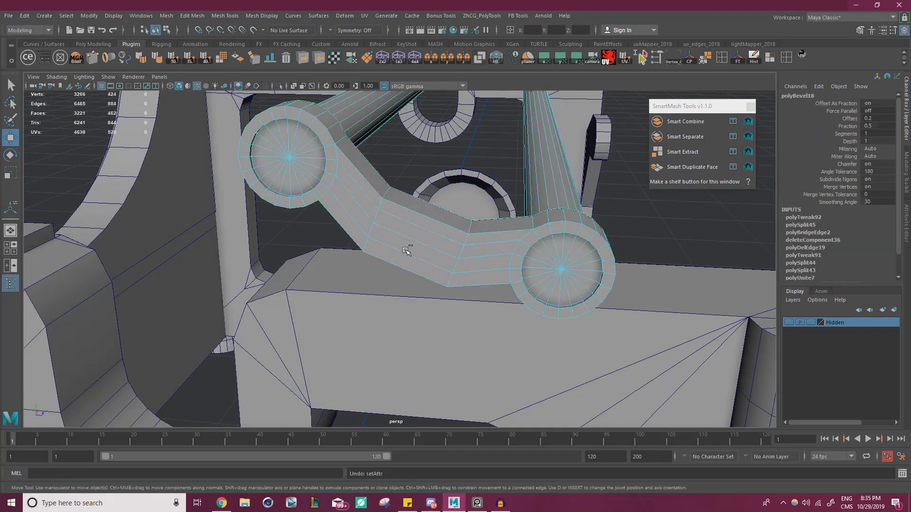
Snap the three intermediate vertices at the arm's bend onto the upper and lower corner vertices of the front face.
{"action": "left_click_drag", "start_coordinate": [455, 270], "coordinate": [474, 282], "text": "alt"}
{"action": "right_click_drag", "start_coordinate": [474, 282], "coordinate": [398, 231], "text": "alt"}
{"action": "left_click", "coordinate": [437, 221]}
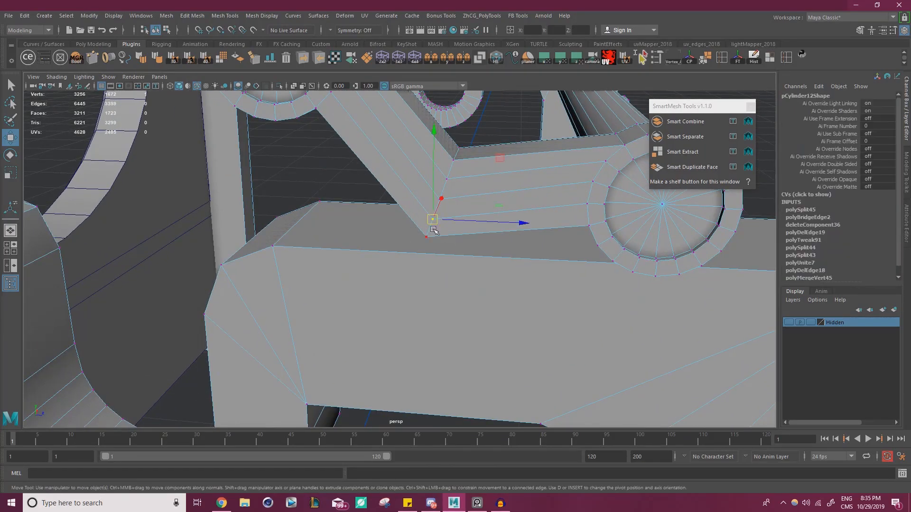
{"action": "left_click", "coordinate": [436, 200]}
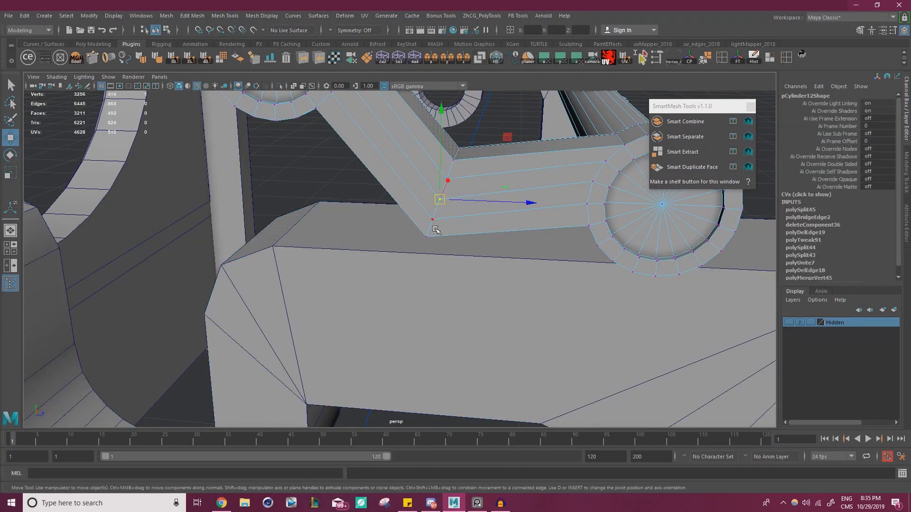
{"action": "middle_click_drag", "start_coordinate": [435, 230], "coordinate": [431, 232]}
{"action": "left_click_drag", "start_coordinate": [431, 233], "coordinate": [427, 236]}
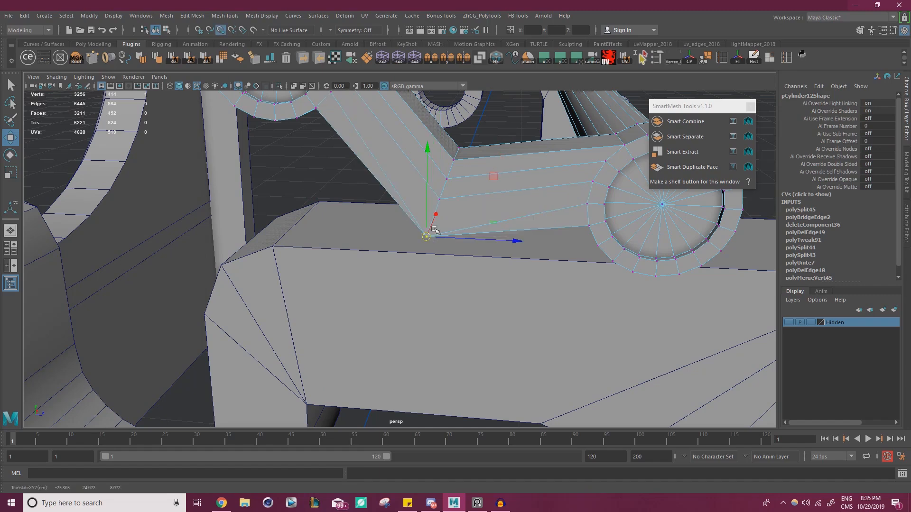
{"action": "left_click", "coordinate": [447, 180]}
{"action": "left_click_drag", "start_coordinate": [447, 179], "coordinate": [455, 158]}
{"action": "left_click", "coordinate": [440, 200]}
{"action": "left_click_drag", "start_coordinate": [440, 199], "coordinate": [426, 236]}
Snap the arm's three intermediate vertices beside the front rod's collar onto the arm's upper and lower corner vertices there.
{"action": "left_click", "coordinate": [587, 204]}
{"action": "left_click_drag", "start_coordinate": [587, 204], "coordinate": [589, 226]}
{"action": "left_click", "coordinate": [606, 162]}
{"action": "left_click_drag", "start_coordinate": [606, 161], "coordinate": [624, 147]}
{"action": "left_click_drag", "start_coordinate": [592, 182], "coordinate": [588, 227]}
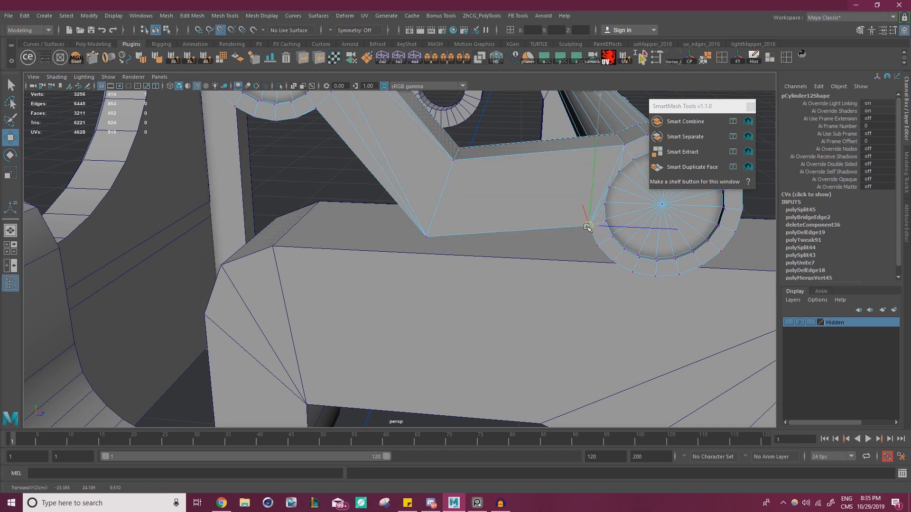
Snap the loose vertices at the near end of the connecting link onto the upper rod end's rim vertices.
{"action": "middle_click_drag", "start_coordinate": [398, 133], "coordinate": [456, 228], "text": "alt"}
{"action": "right_click_drag", "start_coordinate": [455, 228], "coordinate": [484, 236], "text": "alt"}
{"action": "middle_click_drag", "start_coordinate": [484, 236], "coordinate": [458, 202], "text": "alt"}
{"action": "left_click_drag", "start_coordinate": [428, 200], "coordinate": [409, 221]}
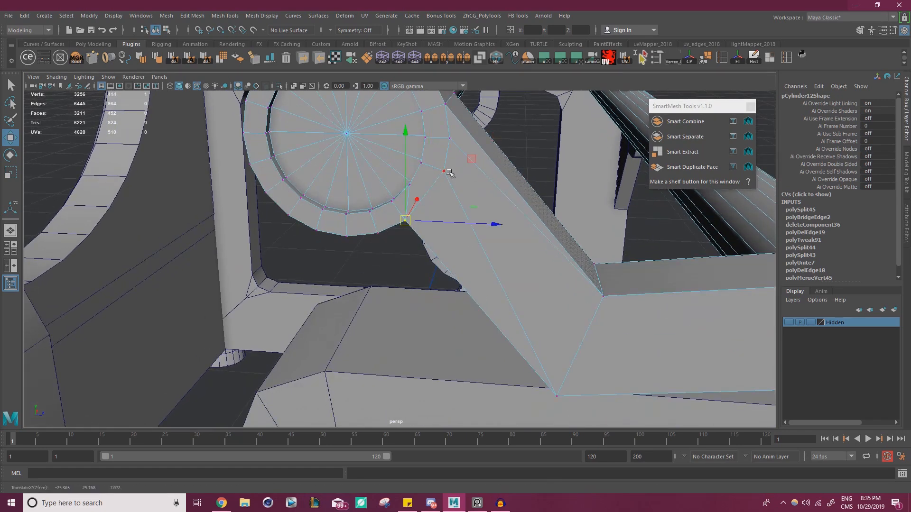
{"action": "left_click", "coordinate": [451, 139]}
{"action": "key", "text": "v"}
{"action": "left_click_drag", "start_coordinate": [472, 155], "coordinate": [434, 137], "text": "alt"}
{"action": "key", "text": "v"}
{"action": "left_click", "coordinate": [433, 203]}
{"action": "key", "text": "v"}
{"action": "left_click_drag", "start_coordinate": [434, 203], "coordinate": [397, 251]}
{"action": "scroll", "coordinate": [419, 250], "scroll_direction": "down", "scroll_amount": 6}
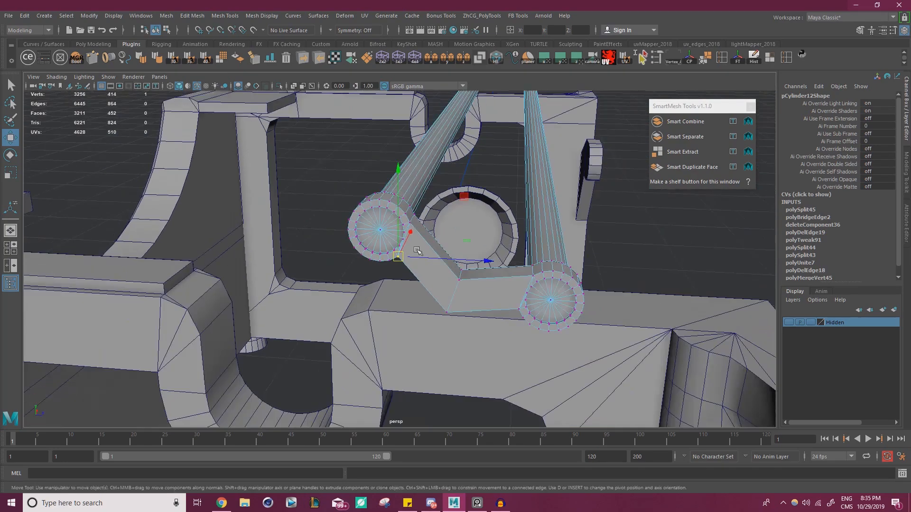
On the link's far side, snap the loose vertices beside the upper rod end onto the adjacent corner vertices.
{"action": "left_click_drag", "start_coordinate": [462, 277], "coordinate": [339, 246], "text": "alt"}
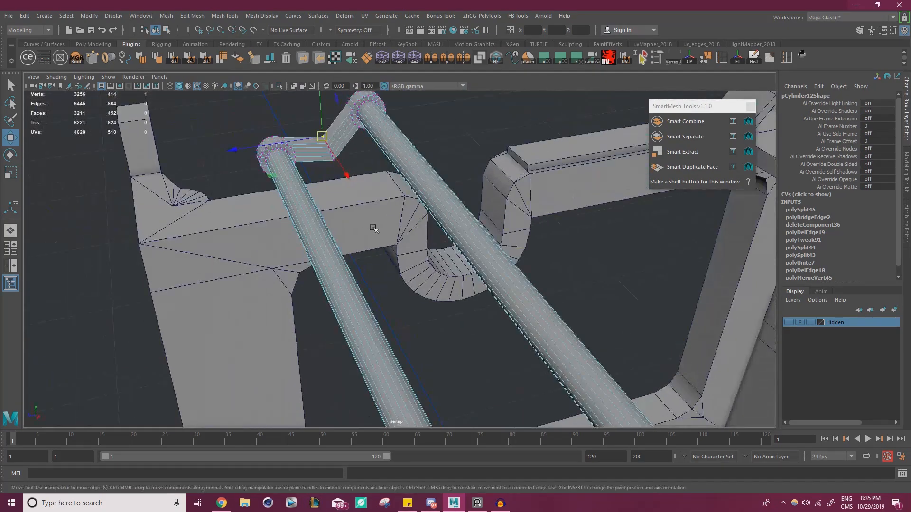
{"action": "key", "text": "f"}
{"action": "right_click_drag", "start_coordinate": [449, 247], "coordinate": [166, 226], "text": "alt"}
{"action": "left_click_drag", "start_coordinate": [276, 237], "coordinate": [318, 204], "text": "alt"}
{"action": "right_click_drag", "start_coordinate": [318, 203], "coordinate": [380, 208], "text": "alt"}
{"action": "middle_click_drag", "start_coordinate": [413, 213], "coordinate": [349, 213], "text": "alt"}
{"action": "left_click_drag", "start_coordinate": [368, 214], "coordinate": [420, 216], "text": "alt"}
{"action": "left_click", "coordinate": [482, 180]}
{"action": "left_click_drag", "start_coordinate": [482, 180], "coordinate": [501, 199]}
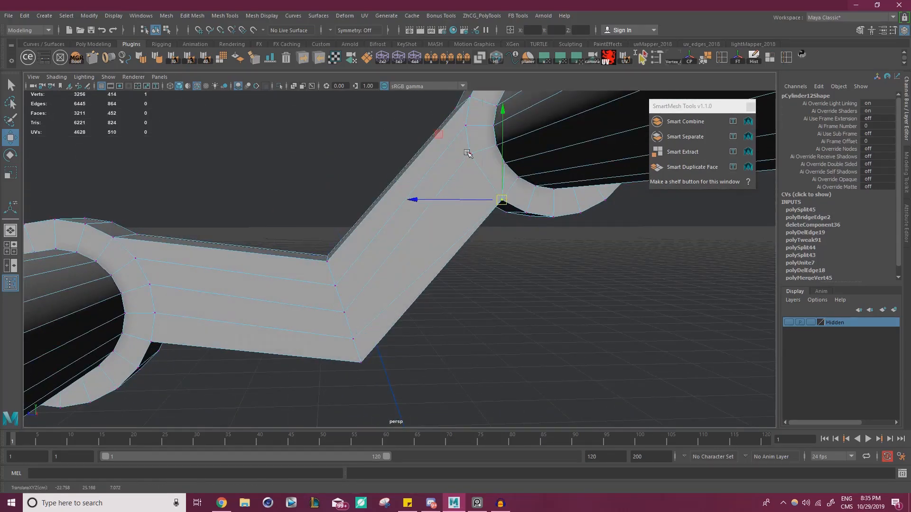
{"action": "left_click", "coordinate": [466, 127]}
{"action": "left_click_drag", "start_coordinate": [467, 127], "coordinate": [461, 116]}
Snap the far side's extra vertices at the link's bend and lower rod end onto the neighbouring outer vertices.
{"action": "left_click", "coordinate": [353, 339]}
{"action": "left_click_drag", "start_coordinate": [354, 340], "coordinate": [361, 363]}
{"action": "left_click", "coordinate": [344, 313]}
{"action": "left_click_drag", "start_coordinate": [351, 324], "coordinate": [328, 262]}
{"action": "left_click", "coordinate": [155, 315]}
{"action": "left_click_drag", "start_coordinate": [155, 316], "coordinate": [152, 341]}
{"action": "left_click", "coordinate": [150, 285]}
{"action": "left_click_drag", "start_coordinate": [151, 287], "coordinate": [152, 341]}
{"action": "left_click", "coordinate": [135, 259]}
{"action": "left_click_drag", "start_coordinate": [136, 259], "coordinate": [117, 243]}
Select all vertices of the twin-rod mesh and merge the overlapping ones.
{"action": "scroll", "coordinate": [199, 273], "scroll_direction": "down", "scroll_amount": 2}
{"action": "scroll", "coordinate": [199, 273], "scroll_direction": "down", "scroll_amount": 5}
{"action": "left_click_drag", "start_coordinate": [200, 273], "coordinate": [436, 288], "text": "alt"}
{"action": "right_click_drag", "start_coordinate": [437, 287], "coordinate": [330, 299], "text": "alt"}
{"action": "left_click_drag", "start_coordinate": [228, 356], "coordinate": [509, 166]}
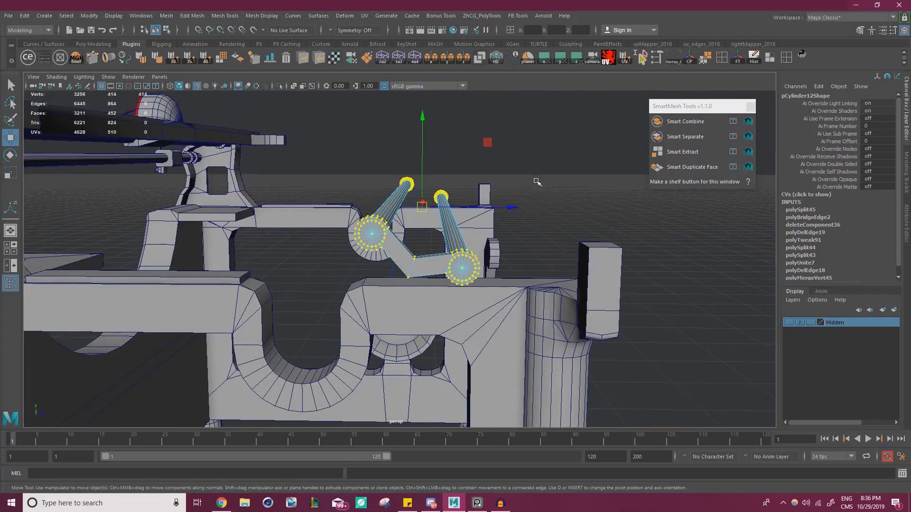
{"action": "right_click_drag", "start_coordinate": [540, 203], "coordinate": [576, 156], "text": "shift"}
{"action": "key", "text": "w"}
Bevel the edges at the link's bend with a fraction of 0.7 and 3 segments to round it.
{"action": "right_click_drag", "start_coordinate": [382, 280], "coordinate": [435, 201], "text": "alt"}
{"action": "double_click", "coordinate": [426, 264]}
{"action": "key", "text": "ctrl+b"}
{"action": "right_click_drag", "start_coordinate": [507, 265], "coordinate": [511, 264], "text": "alt"}
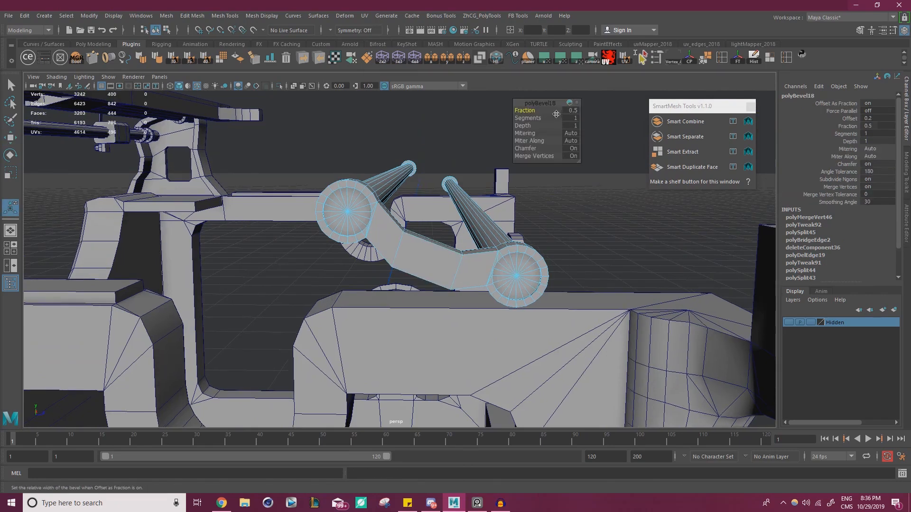
{"action": "left_click_drag", "start_coordinate": [520, 111], "coordinate": [535, 118]}
{"action": "left_click_drag", "start_coordinate": [413, 197], "coordinate": [437, 200], "text": "alt"}
{"action": "left_click_drag", "start_coordinate": [542, 120], "coordinate": [535, 109]}
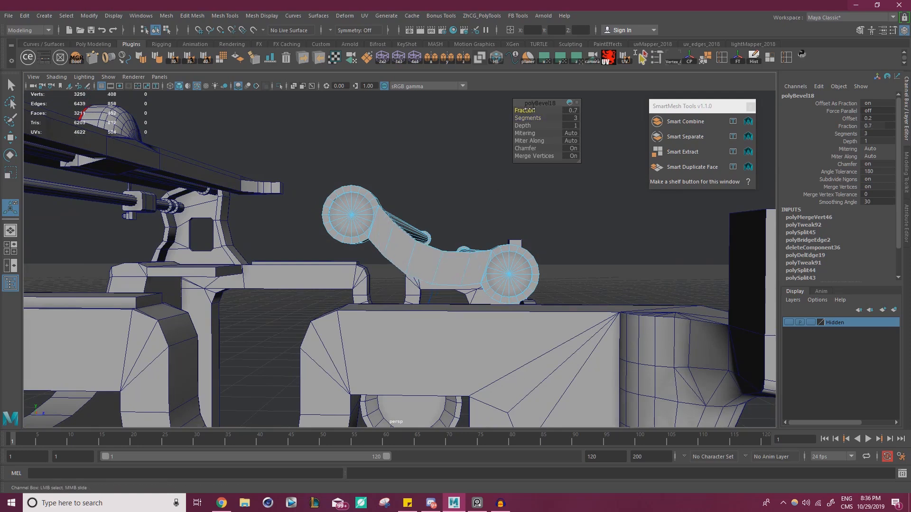
{"action": "left_click_drag", "start_coordinate": [458, 237], "coordinate": [336, 310], "text": "alt"}
{"action": "key", "text": "w"}
{"action": "key", "text": "f"}
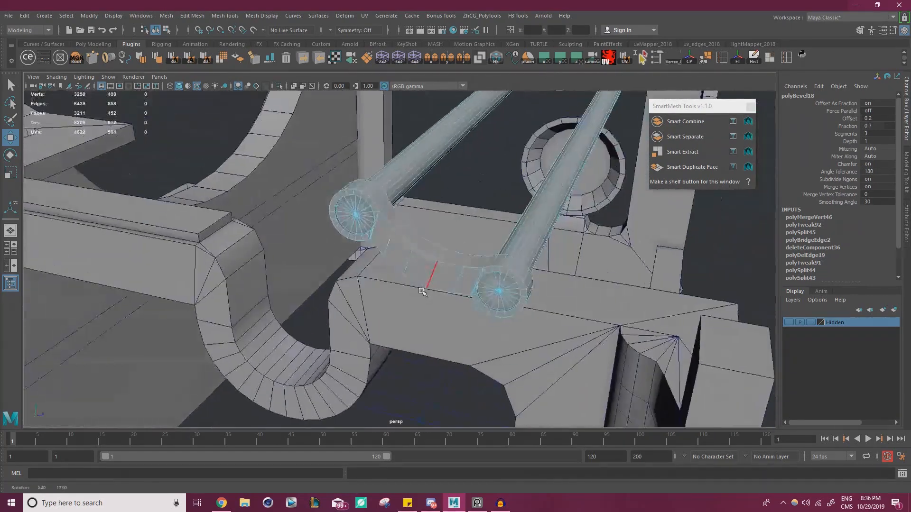
{"action": "left_click_drag", "start_coordinate": [485, 246], "coordinate": [495, 179], "text": "alt"}
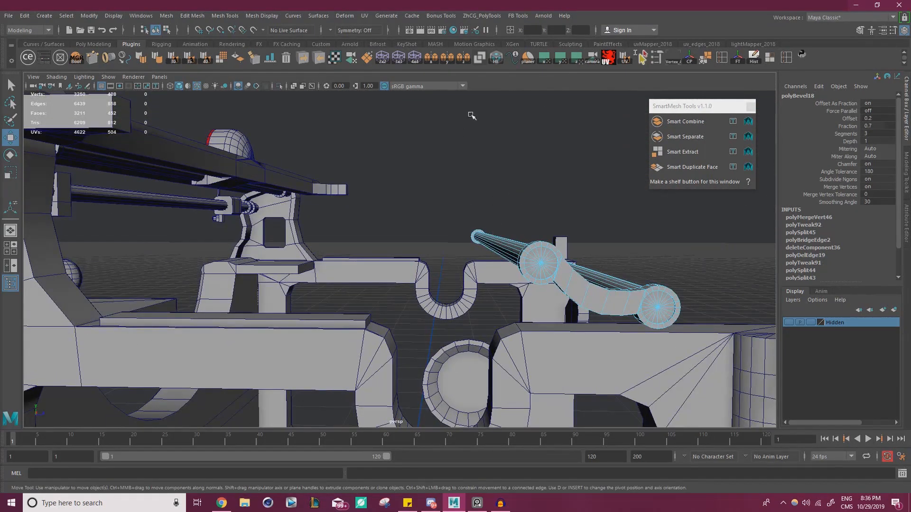
Lengthen both side arms of the upper crossbar by moving their end faces towards the twin rods, and return to object selection.
{"action": "left_click_drag", "start_coordinate": [505, 135], "coordinate": [473, 307], "text": "alt"}
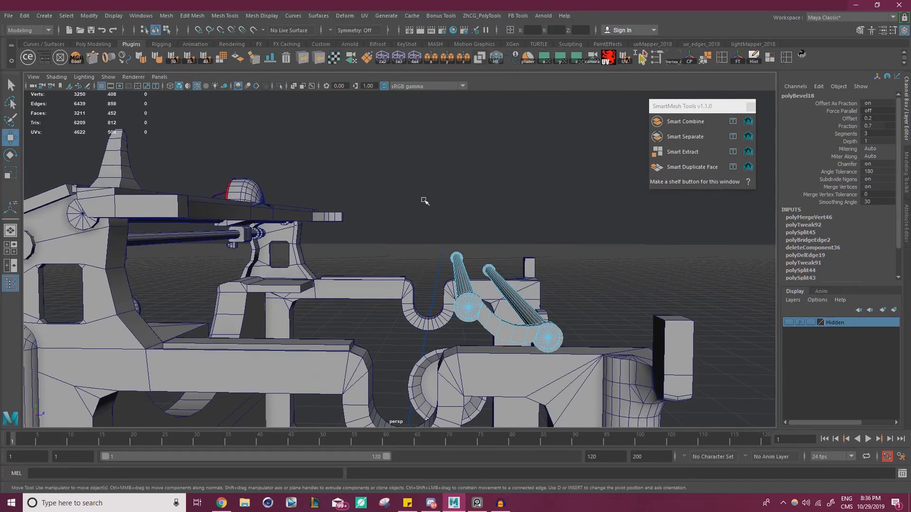
{"action": "left_click_drag", "start_coordinate": [273, 212], "coordinate": [382, 277], "text": "alt"}
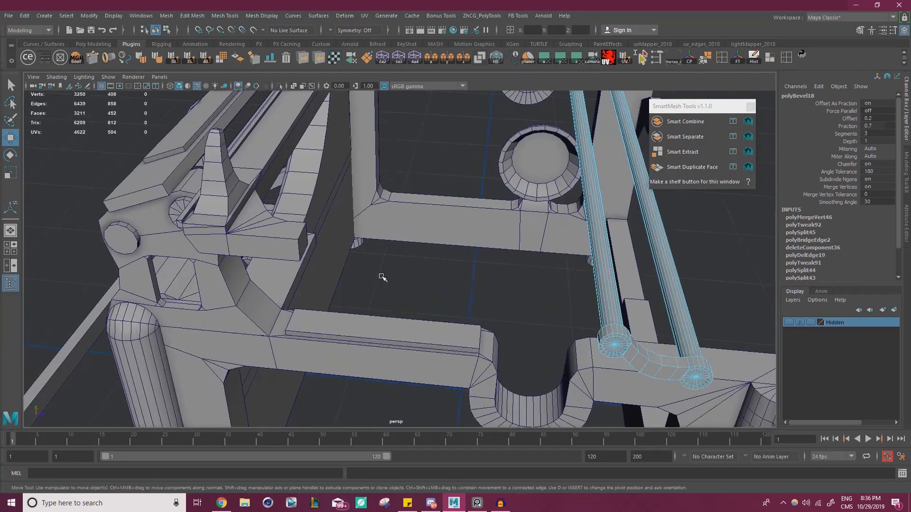
{"action": "left_click", "coordinate": [277, 233]}
{"action": "right_click_drag", "start_coordinate": [277, 232], "coordinate": [279, 256]}
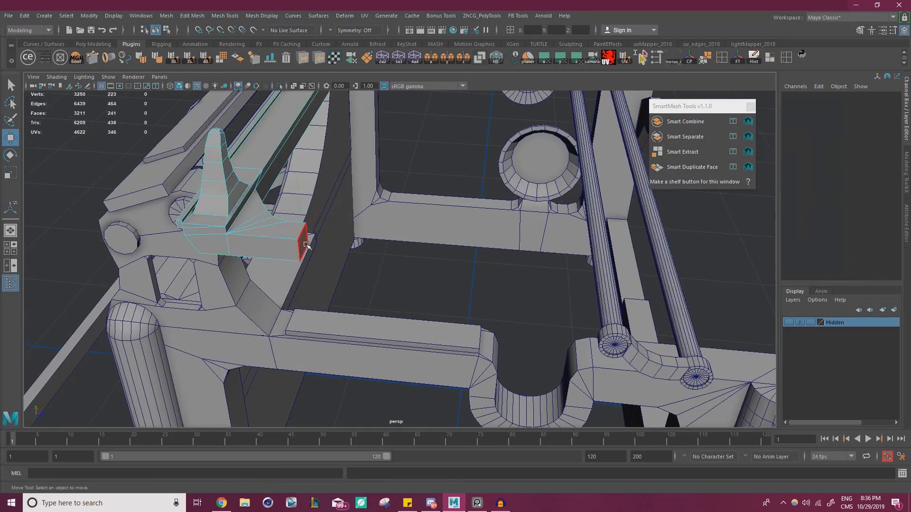
{"action": "left_click", "coordinate": [307, 241]}
{"action": "scroll", "coordinate": [384, 221], "scroll_direction": "down", "scroll_amount": 4}
{"action": "left_click_drag", "start_coordinate": [386, 222], "coordinate": [600, 213], "text": "alt"}
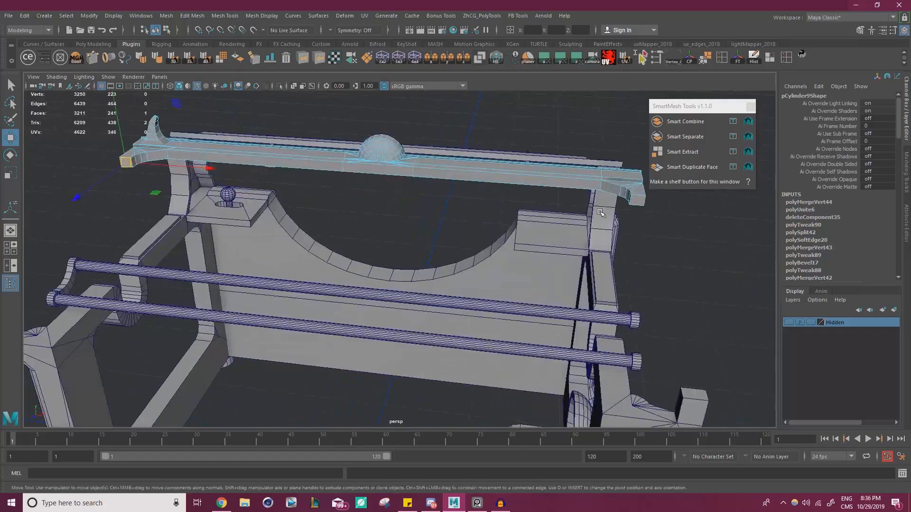
{"action": "left_click", "coordinate": [640, 199], "text": "shift"}
{"action": "left_click_drag", "start_coordinate": [390, 264], "coordinate": [662, 211], "text": "alt"}
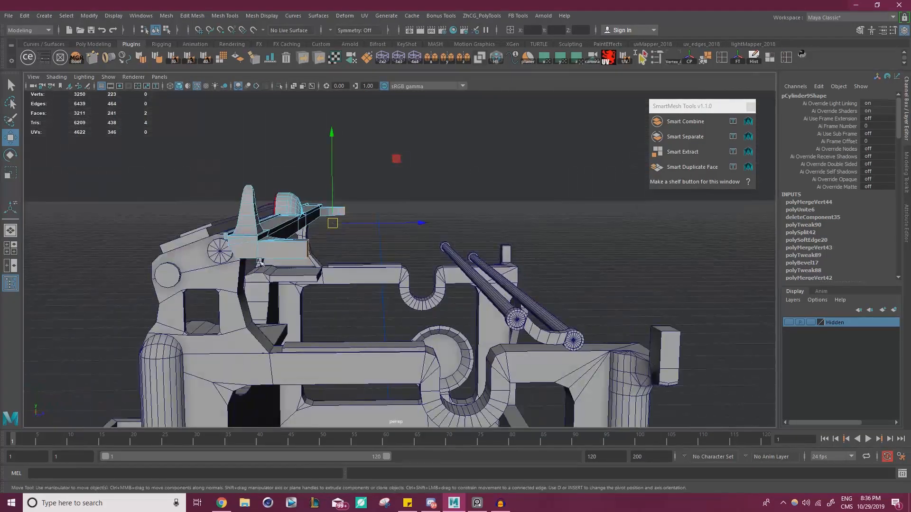
{"action": "left_click_drag", "start_coordinate": [421, 222], "coordinate": [481, 264]}
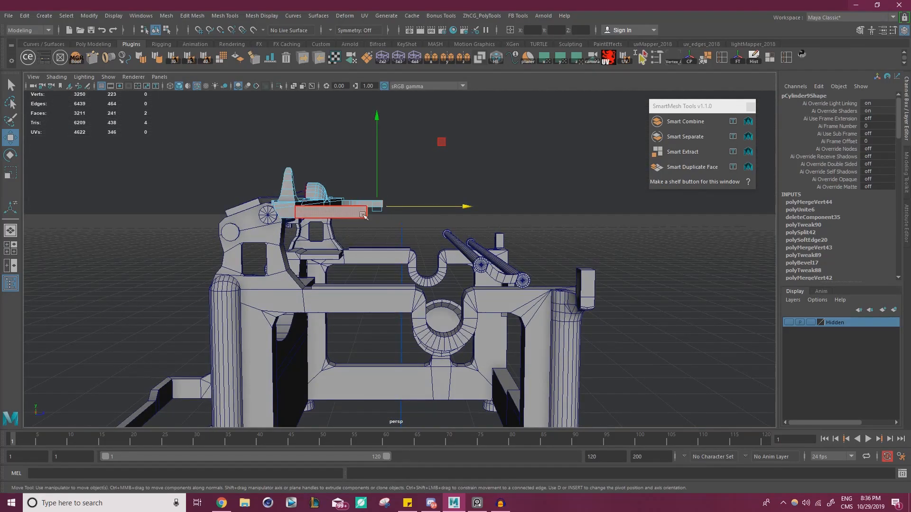
{"action": "left_click_drag", "start_coordinate": [332, 210], "coordinate": [339, 289], "text": "alt"}
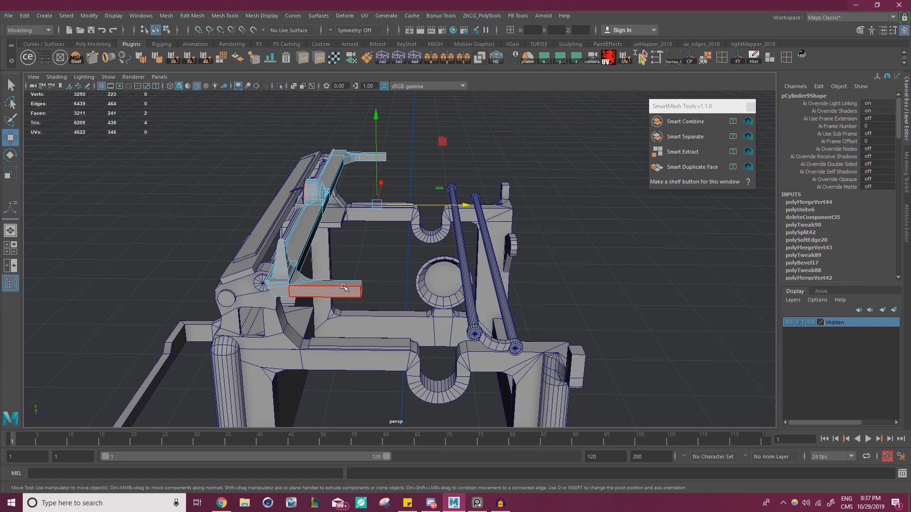
{"action": "left_click_drag", "start_coordinate": [521, 256], "coordinate": [524, 256], "text": "alt"}
{"action": "right_click_drag", "start_coordinate": [498, 231], "coordinate": [531, 215]}
{"action": "left_click", "coordinate": [532, 221]}
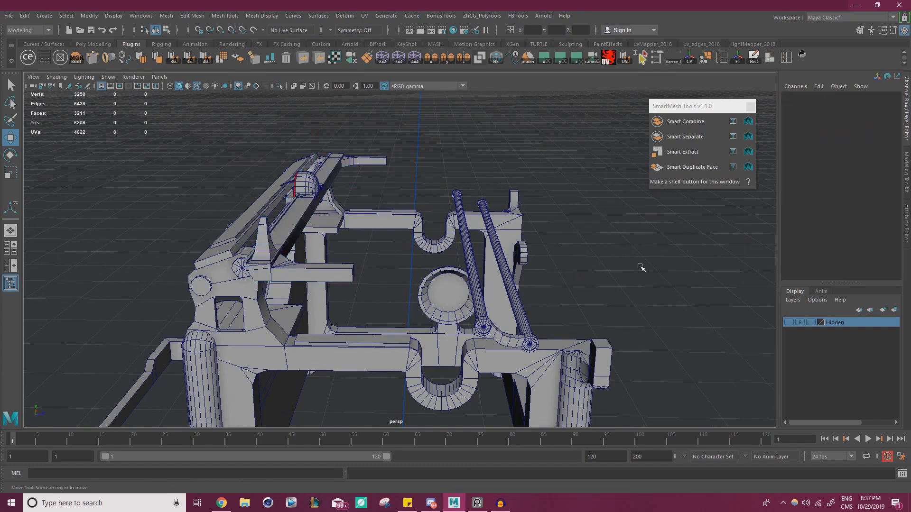
Examine the frame, the twin rods and the crossbar arms from several angles.
{"action": "left_click_drag", "start_coordinate": [461, 257], "coordinate": [459, 247], "text": "alt"}
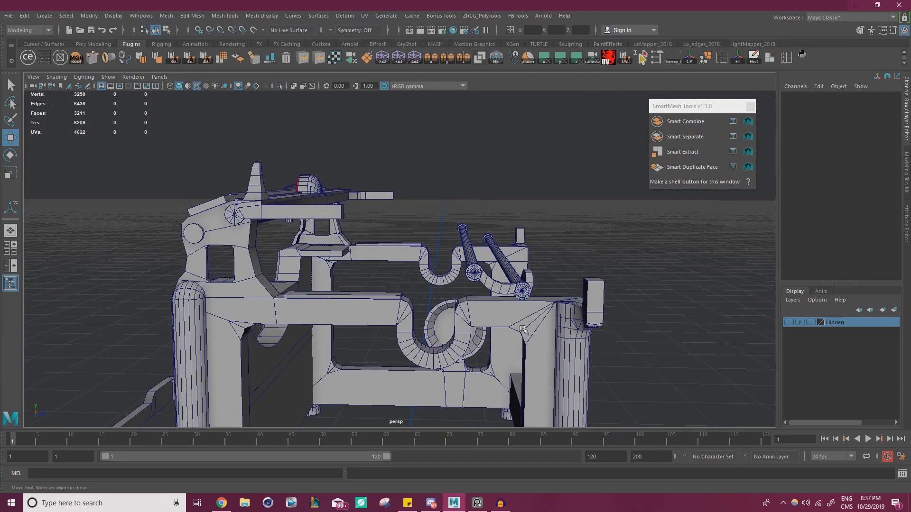
{"action": "right_click_drag", "start_coordinate": [556, 273], "coordinate": [484, 237], "text": "alt"}
{"action": "left_click_drag", "start_coordinate": [484, 227], "coordinate": [480, 247], "text": "alt"}
{"action": "right_click_drag", "start_coordinate": [479, 248], "coordinate": [491, 248], "text": "alt"}
{"action": "left_click_drag", "start_coordinate": [491, 249], "coordinate": [477, 207], "text": "alt"}
{"action": "right_click_drag", "start_coordinate": [477, 207], "coordinate": [587, 274], "text": "alt"}
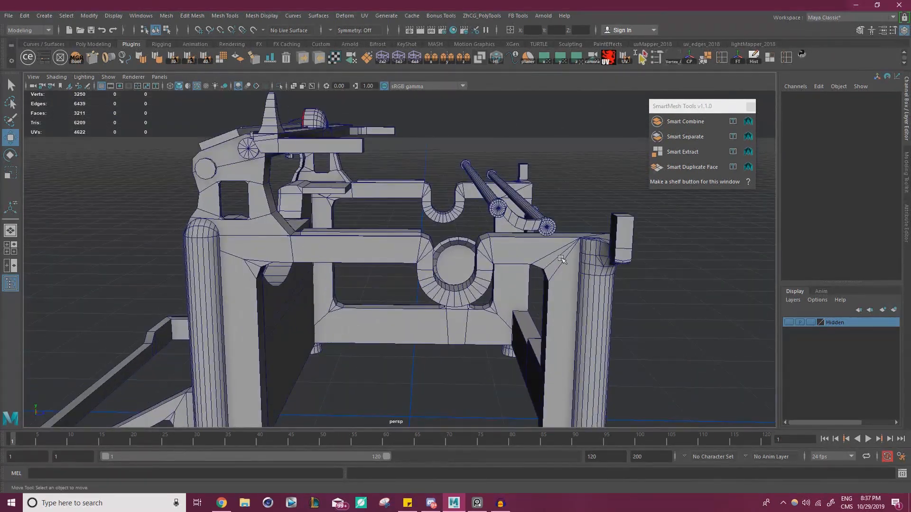
{"action": "right_click_drag", "start_coordinate": [541, 264], "coordinate": [543, 292], "text": "alt"}
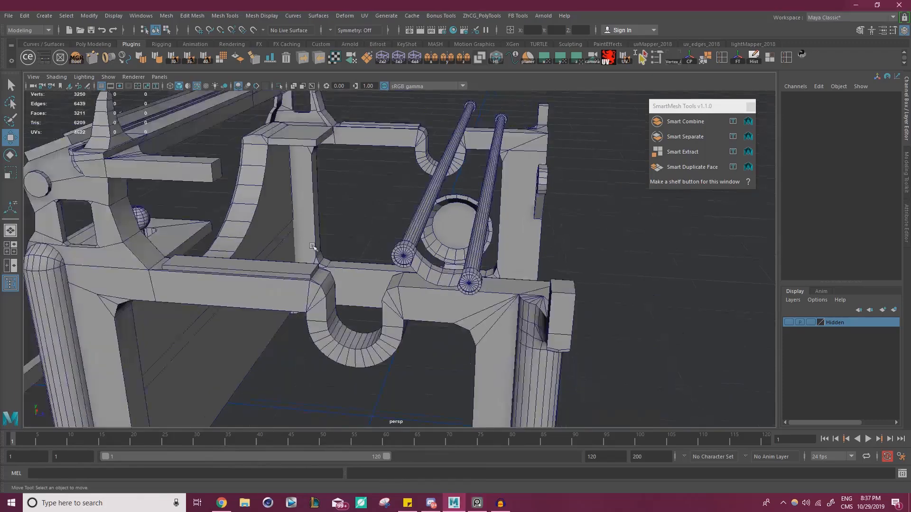
{"action": "right_click_drag", "start_coordinate": [312, 245], "coordinate": [270, 288], "text": "alt"}
{"action": "left_click_drag", "start_coordinate": [270, 288], "coordinate": [142, 306], "text": "alt"}
{"action": "middle_click_drag", "start_coordinate": [142, 307], "coordinate": [291, 282], "text": "alt"}
{"action": "left_click_drag", "start_coordinate": [291, 283], "coordinate": [259, 233], "text": "alt"}
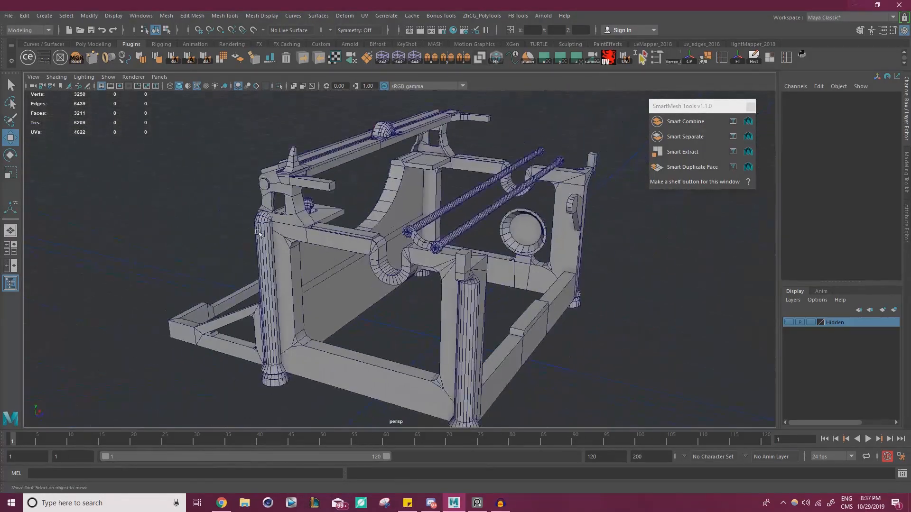
Create a polygon pipe, scale it uniformly to about 9.93 and raise it to the upper part of the frame.
{"action": "left_click", "coordinate": [44, 16]}
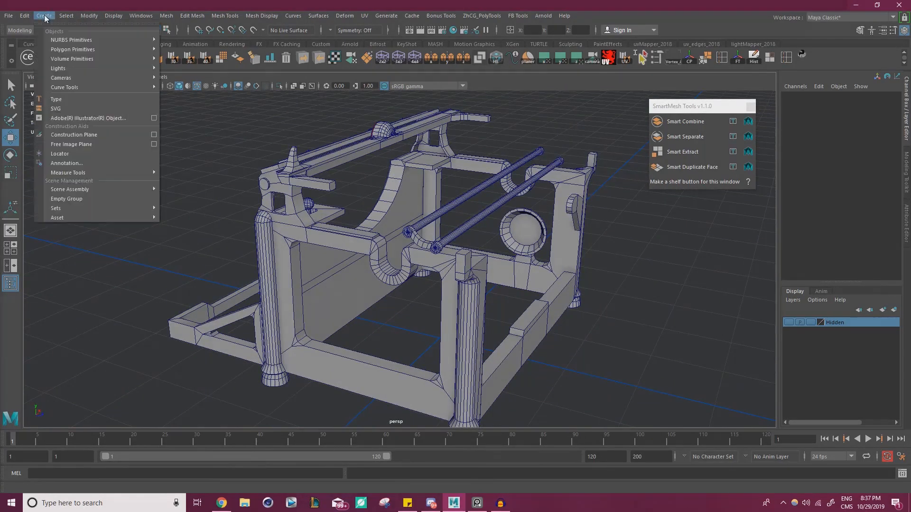
{"action": "mouse_move", "coordinate": [109, 52]}
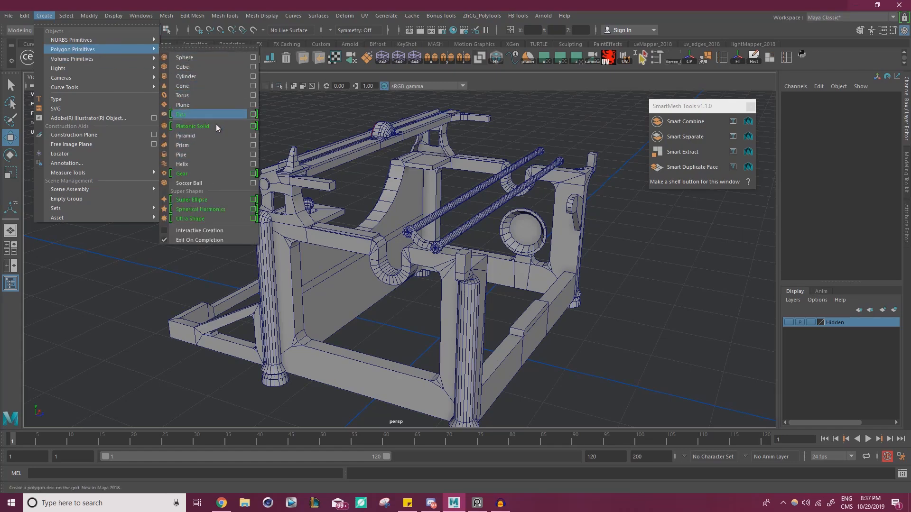
{"action": "left_click", "coordinate": [215, 155]}
{"action": "scroll", "coordinate": [389, 252], "scroll_direction": "down", "scroll_amount": 3}
{"action": "left_click_drag", "start_coordinate": [389, 254], "coordinate": [423, 270], "text": "alt"}
{"action": "key", "text": "r"}
{"action": "left_click_drag", "start_coordinate": [406, 301], "coordinate": [463, 285]}
{"action": "key", "text": "w"}
{"action": "left_click_drag", "start_coordinate": [405, 219], "coordinate": [406, 134]}
{"action": "left_click_drag", "start_coordinate": [467, 261], "coordinate": [511, 245], "text": "alt"}
{"action": "scroll", "coordinate": [511, 245], "scroll_direction": "up", "scroll_amount": 2}
{"action": "scroll", "coordinate": [818, 229], "scroll_direction": "down", "scroll_amount": 4}
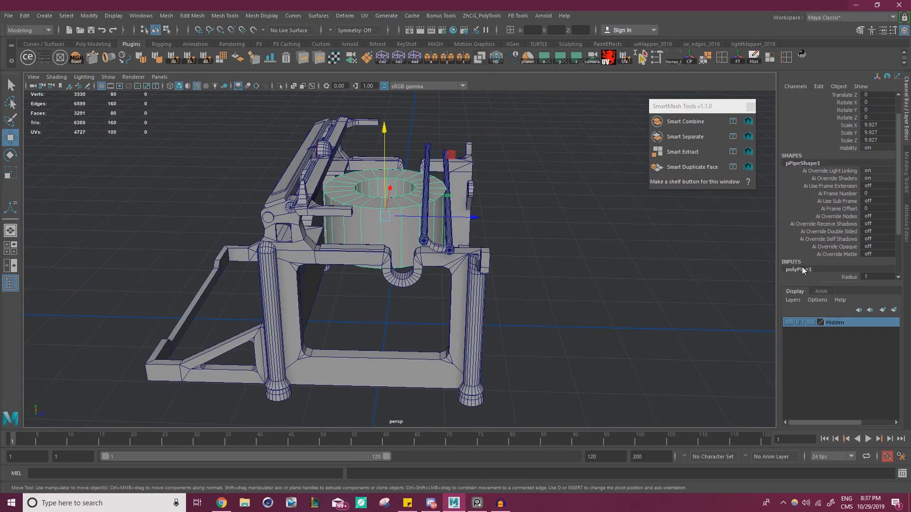
Increase the number of subdivisions around the pipe for a smoother ring.
{"action": "left_click", "coordinate": [842, 240]}
{"action": "double_click", "coordinate": [879, 239]}
{"action": "key", "text": "Return"}
Move the pipe out of the frame into the open space beside it, to about X -5.7, Z 31.6.
{"action": "left_click_drag", "start_coordinate": [564, 210], "coordinate": [476, 220], "text": "alt"}
{"action": "key", "text": "w"}
{"action": "left_click_drag", "start_coordinate": [493, 182], "coordinate": [649, 290]}
{"action": "middle_click_drag", "start_coordinate": [649, 291], "coordinate": [598, 251], "text": "alt"}
{"action": "key", "text": "f"}
{"action": "left_click_drag", "start_coordinate": [509, 264], "coordinate": [528, 279], "text": "alt"}
{"action": "middle_click_drag", "start_coordinate": [528, 279], "coordinate": [563, 251], "text": "alt"}
{"action": "left_click_drag", "start_coordinate": [564, 253], "coordinate": [584, 272], "text": "alt"}
Select exactly one half of the pipe's faces, using the top view for accuracy.
{"action": "right_click_drag", "start_coordinate": [549, 243], "coordinate": [548, 267]}
{"action": "left_click_drag", "start_coordinate": [523, 284], "coordinate": [521, 288], "text": "alt"}
{"action": "left_click_drag", "start_coordinate": [402, 364], "coordinate": [484, 341], "text": "alt"}
{"action": "left_click_drag", "start_coordinate": [397, 370], "coordinate": [402, 370], "text": "alt"}
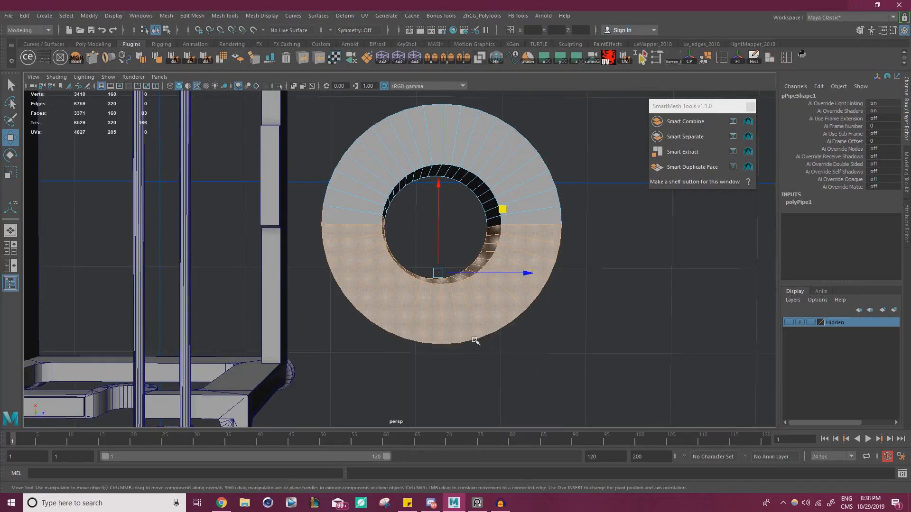
{"action": "key", "text": "space"}
{"action": "key", "text": "shift+f"}
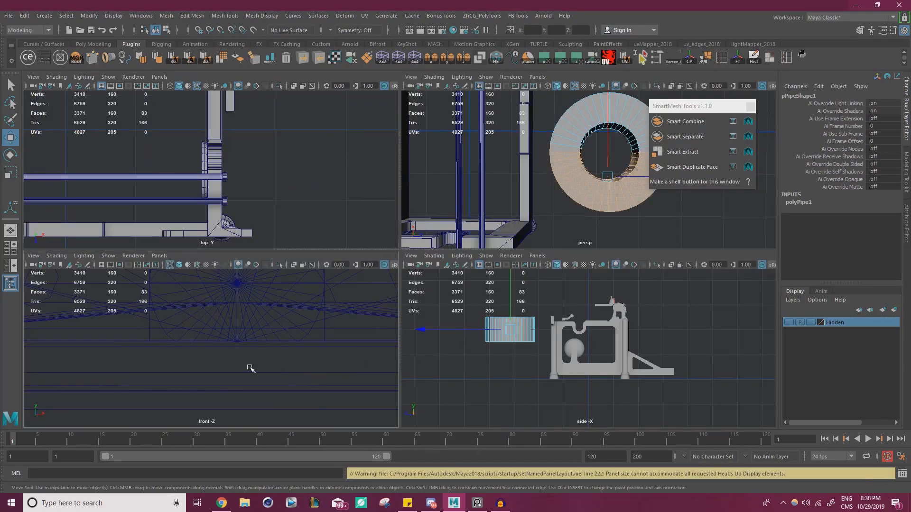
{"action": "key", "text": "space"}
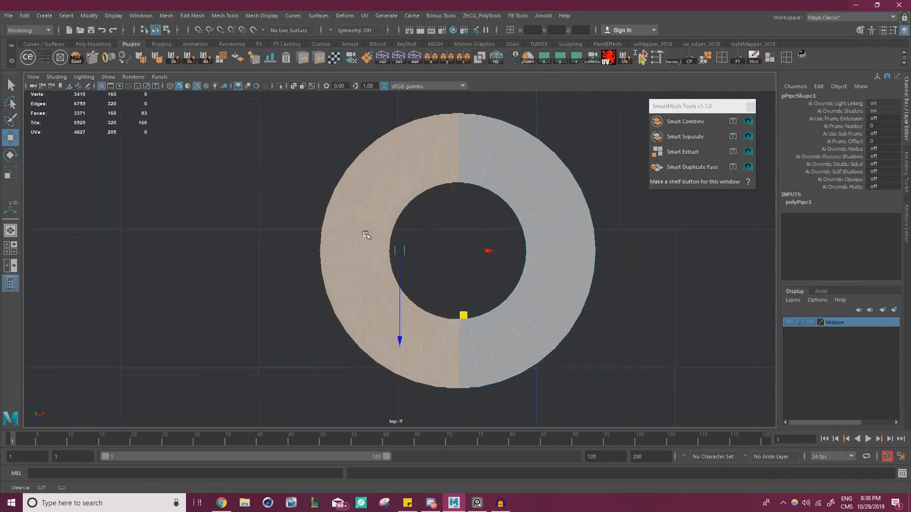
{"action": "scroll", "coordinate": [211, 362], "scroll_direction": "up", "scroll_amount": 3}
{"action": "left_click_drag", "start_coordinate": [184, 392], "coordinate": [562, 212]}
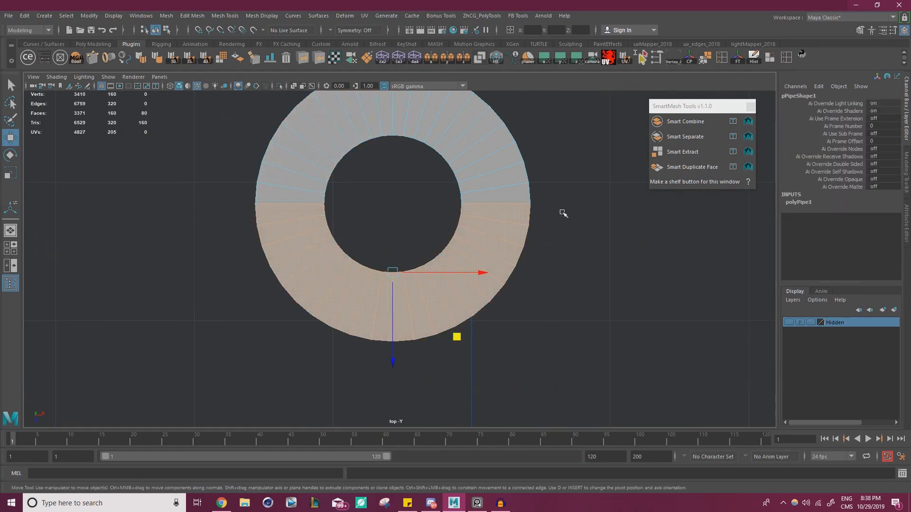
Delete the selected half of the pipe and half of the remainder, leaving a quarter segment in the perspective view.
{"action": "key", "text": "Delete"}
{"action": "middle_click_drag", "start_coordinate": [536, 228], "coordinate": [510, 299], "text": "alt"}
{"action": "left_click_drag", "start_coordinate": [583, 368], "coordinate": [375, 116]}
{"action": "key", "text": "Delete"}
{"action": "key", "text": "space"}
{"action": "key", "text": "space"}
Try scaling the quarter pipe segment as a whole object.
{"action": "left_click_drag", "start_coordinate": [261, 244], "coordinate": [388, 224], "text": "alt"}
{"action": "right_click_drag", "start_coordinate": [388, 225], "coordinate": [450, 238]}
{"action": "left_click", "coordinate": [401, 246]}
{"action": "key", "text": "r"}
{"action": "left_click_drag", "start_coordinate": [392, 183], "coordinate": [420, 288]}
{"action": "key", "text": "w"}
{"action": "right_click_drag", "start_coordinate": [419, 287], "coordinate": [496, 302], "text": "alt"}
Undo the quarter segment's scaling and the face deletions to restore the full pipe.
{"action": "key", "text": "ctrl+z"}
{"action": "key", "text": "ctrl+z"}
{"action": "key", "text": "ctrl+z"}
{"action": "key", "text": "ctrl+z"}
{"action": "key", "text": "ctrl+z"}
{"action": "key", "text": "ctrl+z"}
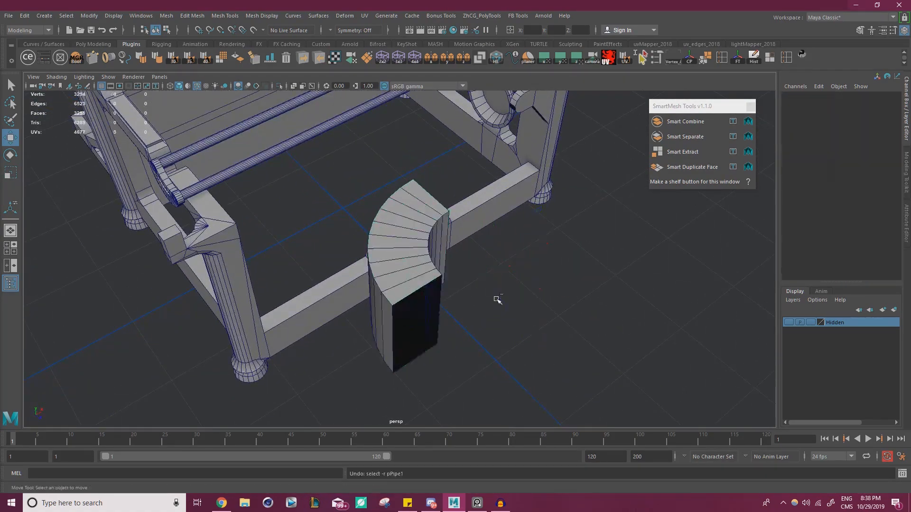
{"action": "left_click_drag", "start_coordinate": [499, 299], "coordinate": [501, 308], "text": "alt"}
{"action": "right_click_drag", "start_coordinate": [502, 308], "coordinate": [535, 310], "text": "alt"}
{"action": "left_click_drag", "start_coordinate": [535, 310], "coordinate": [500, 271], "text": "alt"}
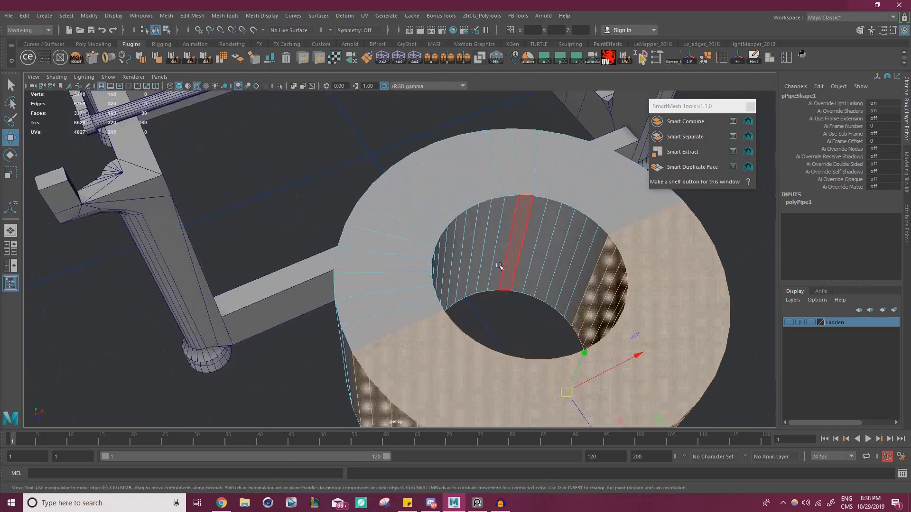
Select the pipe's inner ring of faces and scale it outward to thin the wall, returning to object selection.
{"action": "left_click", "coordinate": [507, 247]}
{"action": "double_click", "coordinate": [506, 230], "text": "shift"}
{"action": "left_click_drag", "start_coordinate": [506, 230], "coordinate": [529, 293], "text": "alt"}
{"action": "key", "text": "r"}
{"action": "left_click_drag", "start_coordinate": [604, 276], "coordinate": [625, 272]}
{"action": "right_click_drag", "start_coordinate": [593, 274], "coordinate": [449, 274], "text": "alt"}
{"action": "left_click_drag", "start_coordinate": [449, 275], "coordinate": [464, 229], "text": "alt"}
{"action": "right_click_drag", "start_coordinate": [518, 230], "coordinate": [581, 216]}
{"action": "left_click", "coordinate": [599, 339]}
Rotate the pipe 90 degrees about Z and snap it to the centre of the upper rod's end cap.
{"action": "left_click", "coordinate": [548, 258]}
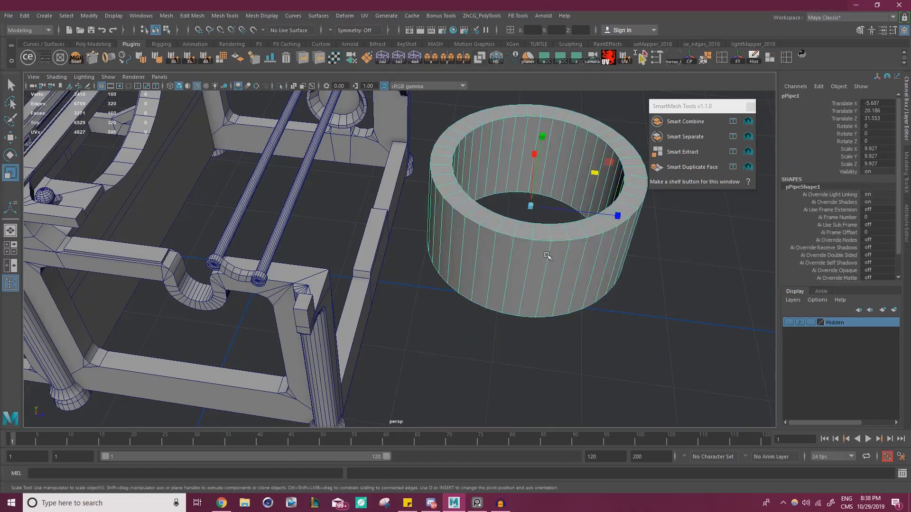
{"action": "key", "text": "e"}
{"action": "left_click_drag", "start_coordinate": [457, 284], "coordinate": [528, 221], "text": "alt"}
{"action": "key", "text": "w"}
{"action": "left_click_drag", "start_coordinate": [588, 237], "coordinate": [333, 193], "text": "alt"}
{"action": "left_click_drag", "start_coordinate": [333, 193], "coordinate": [426, 271], "text": "alt"}
{"action": "left_click_drag", "start_coordinate": [426, 271], "coordinate": [463, 240], "text": "alt"}
{"action": "right_click_drag", "start_coordinate": [417, 259], "coordinate": [455, 289], "text": "alt"}
{"action": "left_click_drag", "start_coordinate": [445, 317], "coordinate": [407, 187]}
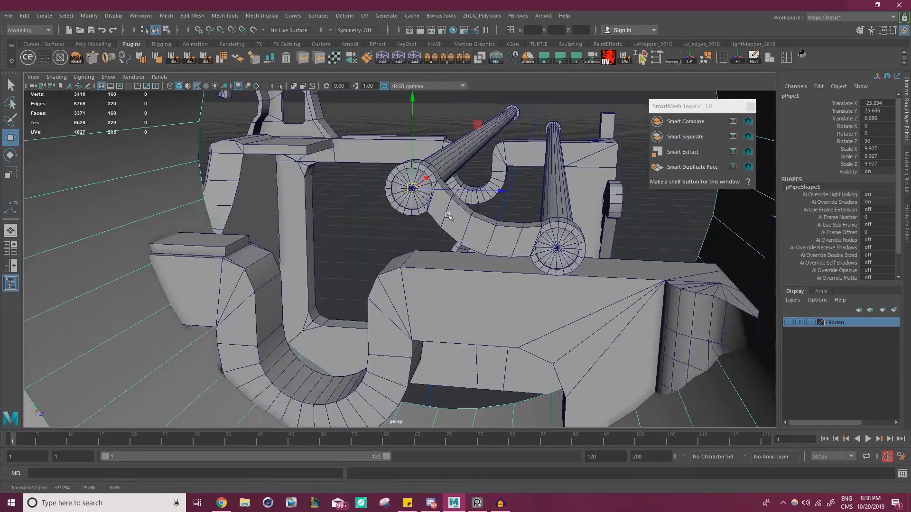
Scale the pipe down uniformly to about 2.135 around the upper rod's end.
{"action": "key", "text": "r"}
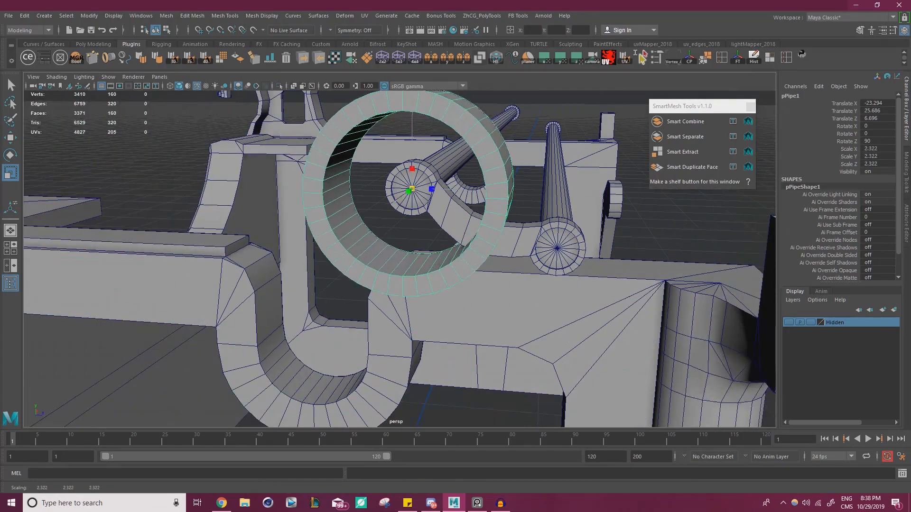
{"action": "left_click_drag", "start_coordinate": [407, 187], "coordinate": [327, 256]}
{"action": "right_click_drag", "start_coordinate": [328, 256], "coordinate": [360, 258], "text": "alt"}
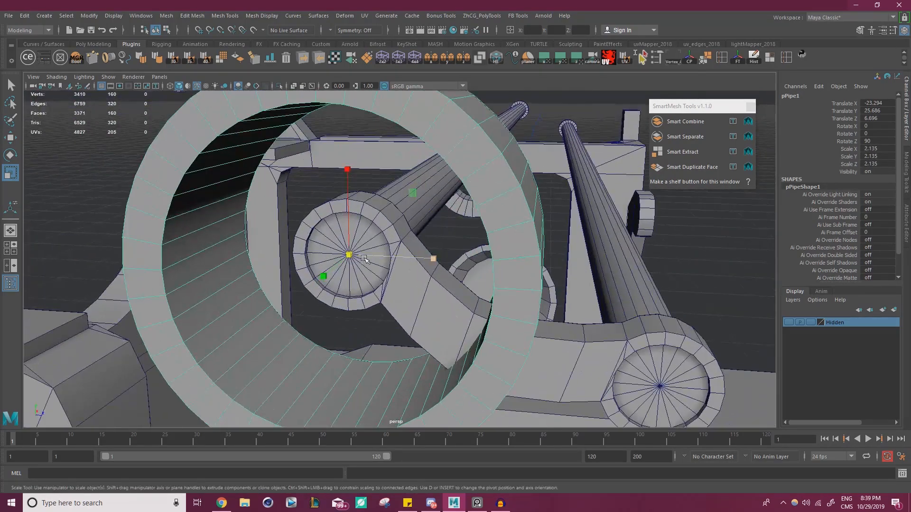
{"action": "key", "text": "w"}
{"action": "left_click_drag", "start_coordinate": [360, 257], "coordinate": [395, 207], "text": "alt"}
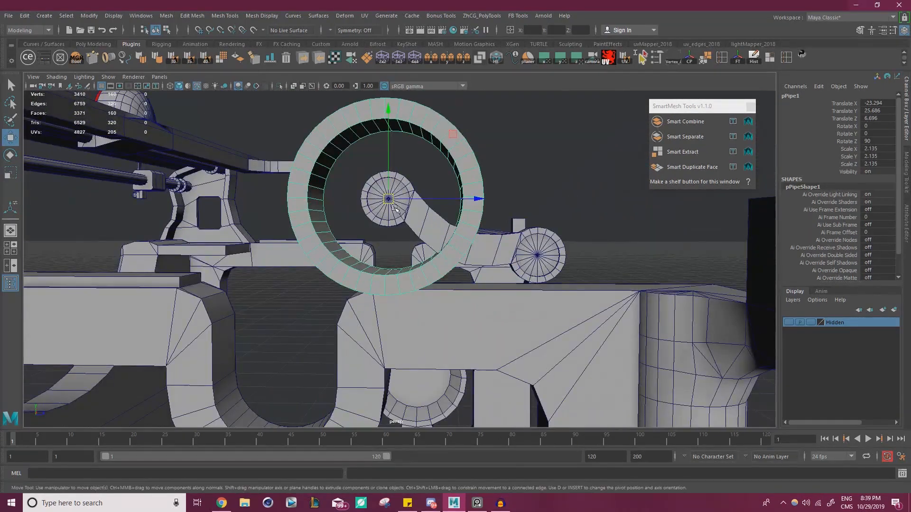
Move the pipe's pivot to its bottom edge, snap it onto the upper rod's end, scale it to 2.887 and lower it slightly.
{"action": "key", "text": "d"}
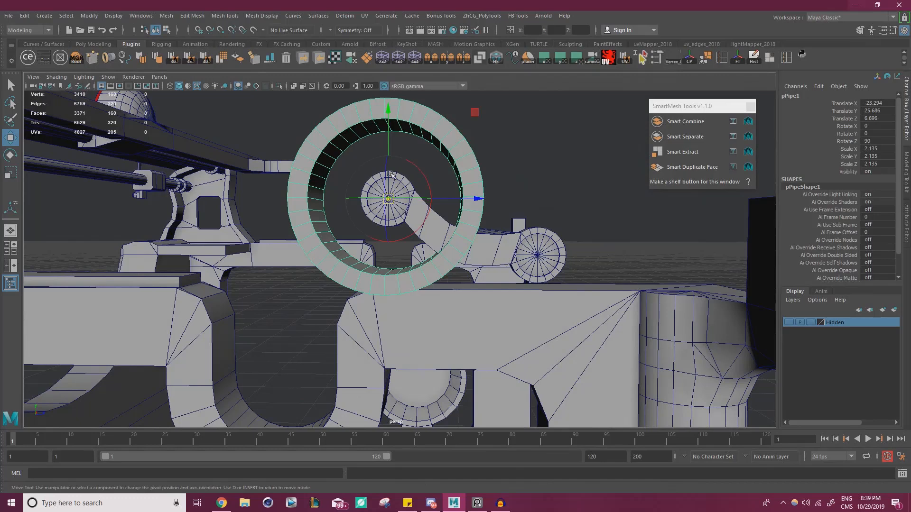
{"action": "left_click", "coordinate": [384, 139]}
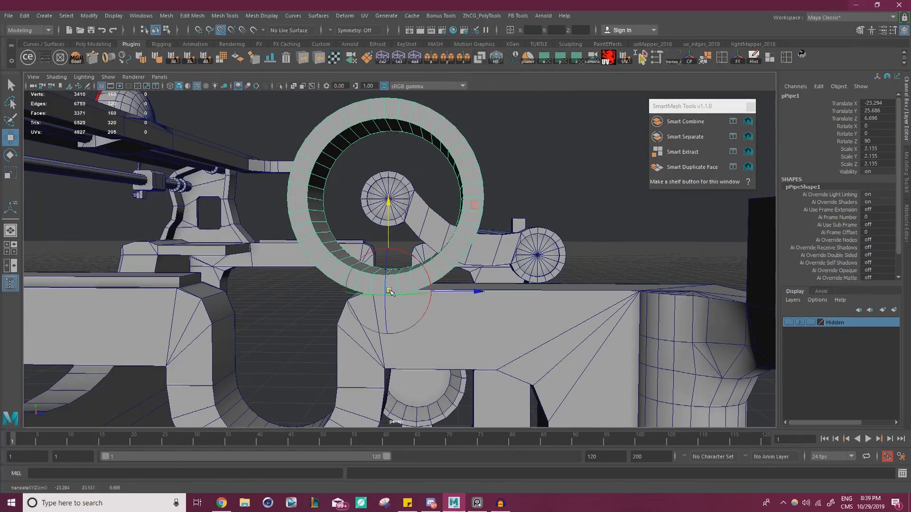
{"action": "key", "text": "v"}
{"action": "left_click_drag", "start_coordinate": [388, 250], "coordinate": [389, 201]}
{"action": "middle_click_drag", "start_coordinate": [389, 203], "coordinate": [398, 252], "text": "alt"}
{"action": "key", "text": "r"}
{"action": "left_click_drag", "start_coordinate": [398, 251], "coordinate": [472, 243]}
{"action": "key", "text": "w"}
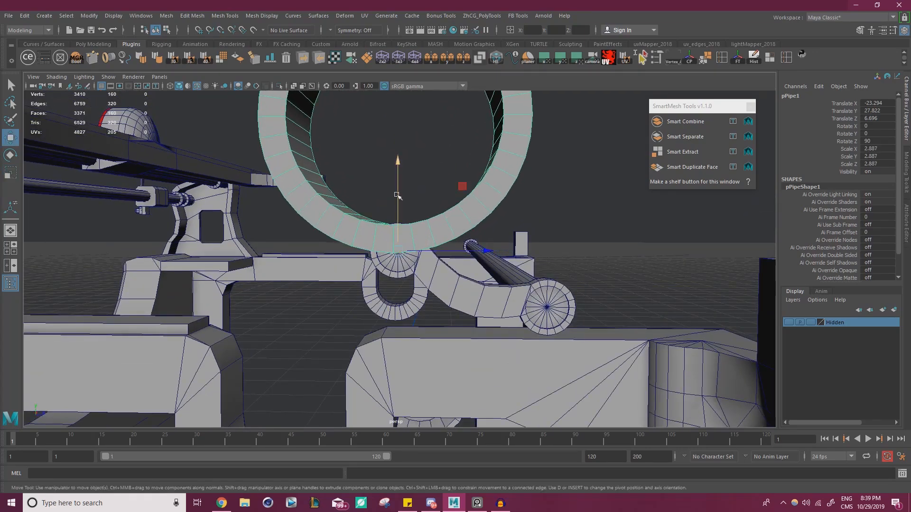
{"action": "left_click_drag", "start_coordinate": [398, 185], "coordinate": [392, 232]}
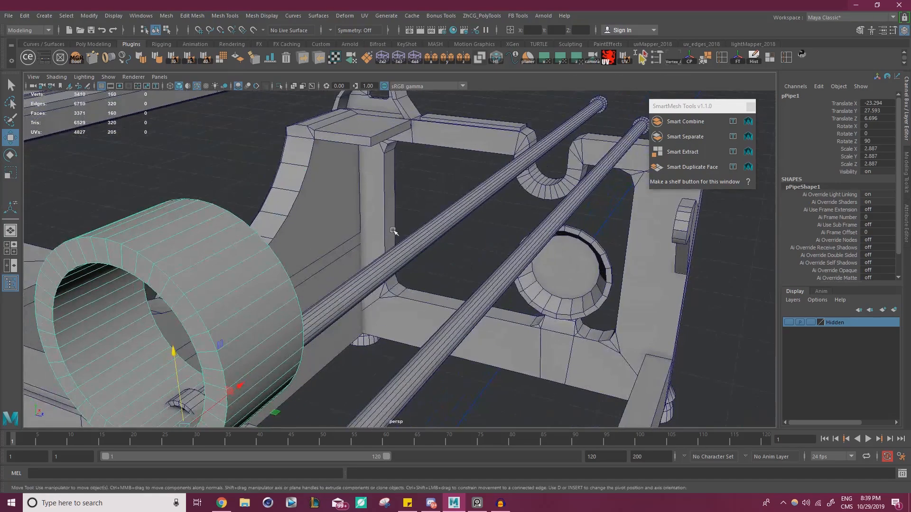
Flatten the pipe into a thin ring with Scale Y 0.6 and shift it along X to align with the rod's end cap.
{"action": "key", "text": "f"}
{"action": "key", "text": "r"}
{"action": "left_click_drag", "start_coordinate": [355, 391], "coordinate": [386, 342]}
{"action": "key", "text": "w"}
{"action": "left_click_drag", "start_coordinate": [476, 284], "coordinate": [498, 282]}
{"action": "key", "text": "r"}
{"action": "left_click_drag", "start_coordinate": [405, 301], "coordinate": [358, 312]}
{"action": "key", "text": "w"}
{"action": "left_click_drag", "start_coordinate": [468, 287], "coordinate": [468, 286]}
{"action": "left_click_drag", "start_coordinate": [503, 299], "coordinate": [422, 274], "text": "alt"}
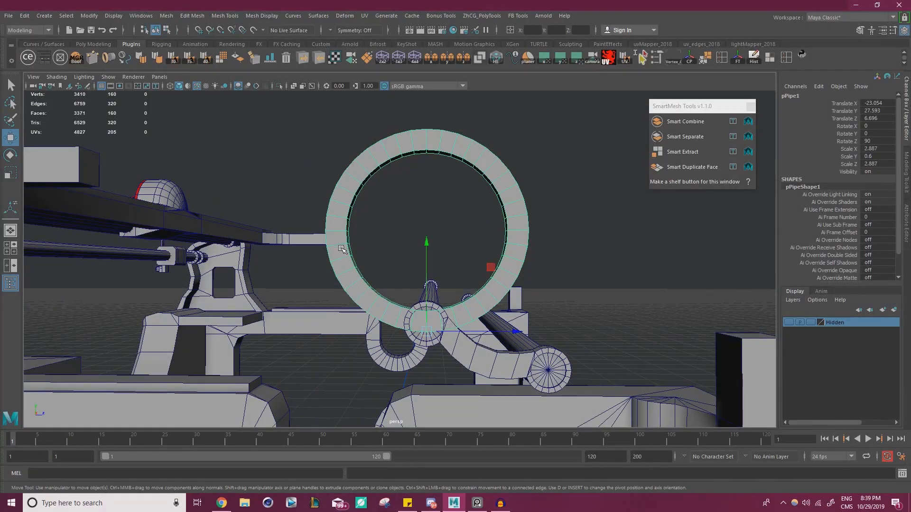
Enlarge the ring's diameter in the side view to Scale X and Z 3.417, leaving its depth unscaled.
{"action": "key", "text": "r"}
{"action": "left_click_drag", "start_coordinate": [350, 275], "coordinate": [340, 296], "text": "alt"}
{"action": "middle_click_drag", "start_coordinate": [340, 295], "coordinate": [346, 301], "text": "alt"}
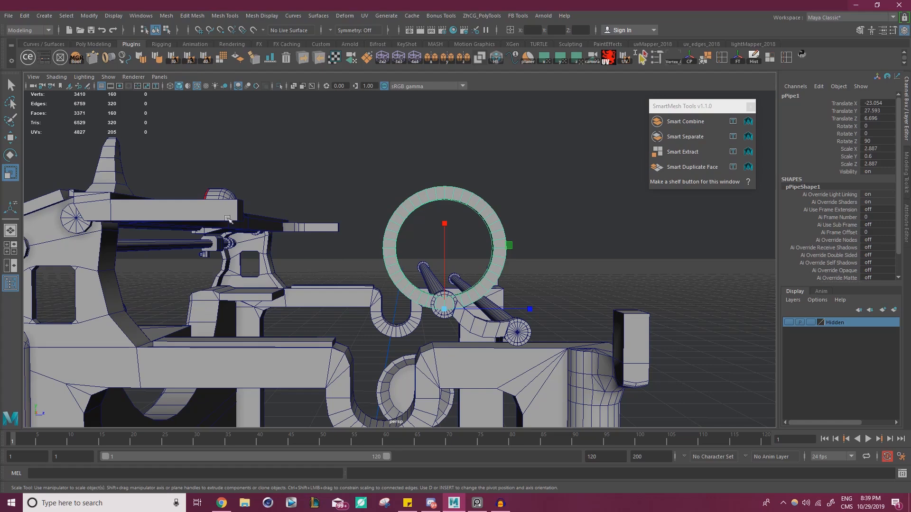
{"action": "key", "text": "space"}
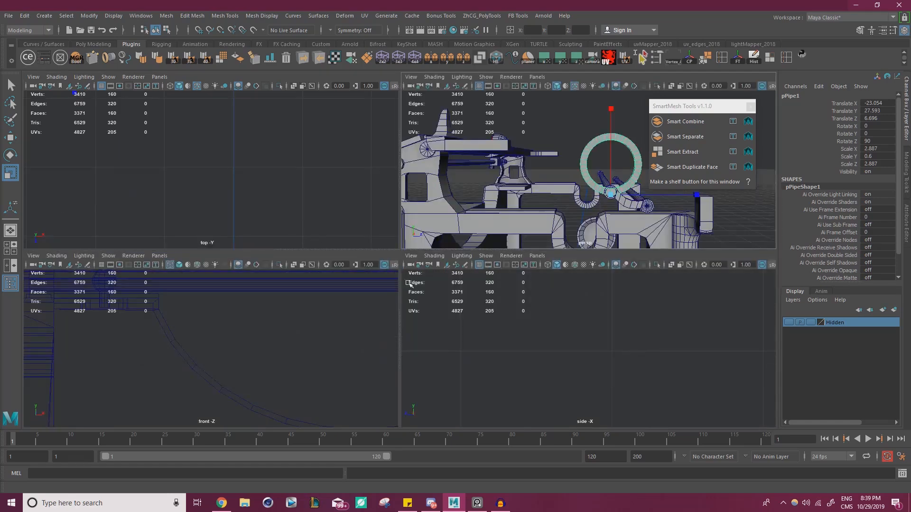
{"action": "key", "text": "space"}
{"action": "key", "text": "space"}
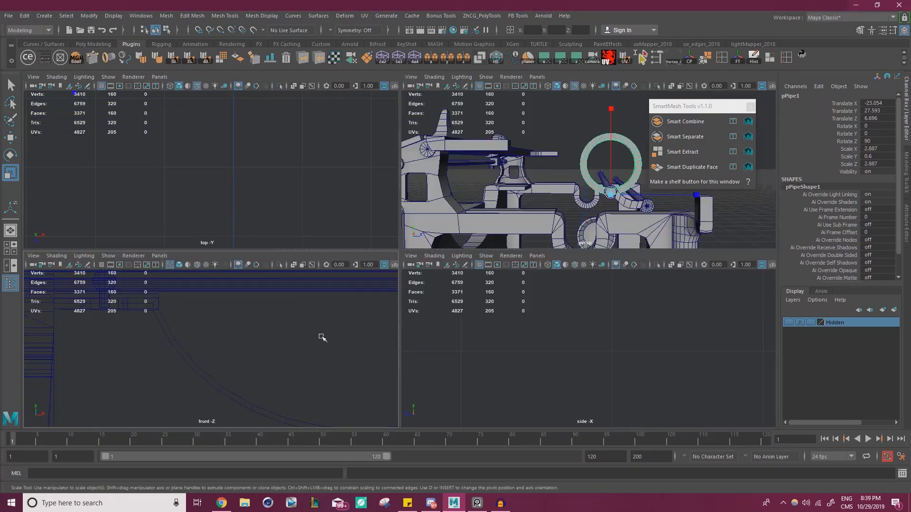
{"action": "key", "text": "shift+f"}
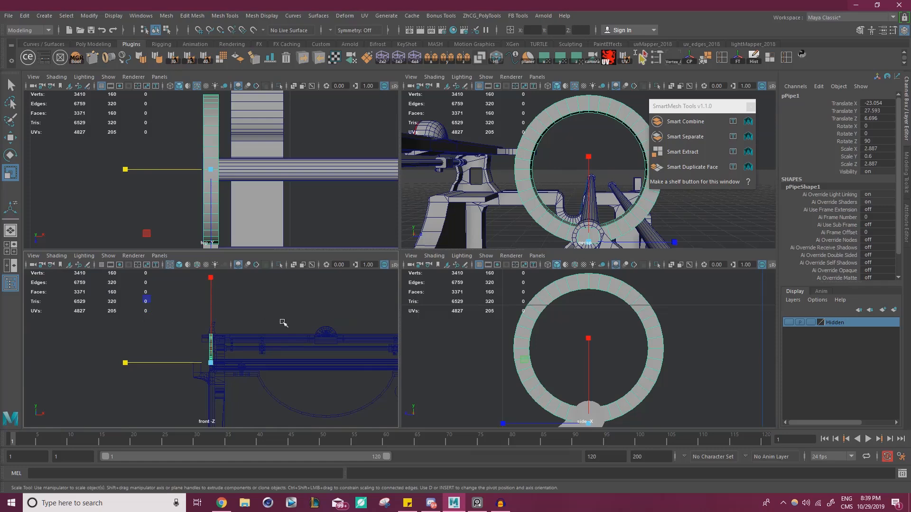
{"action": "key", "text": "space"}
{"action": "key", "text": "space"}
{"action": "scroll", "coordinate": [478, 209], "scroll_direction": "down", "scroll_amount": 8}
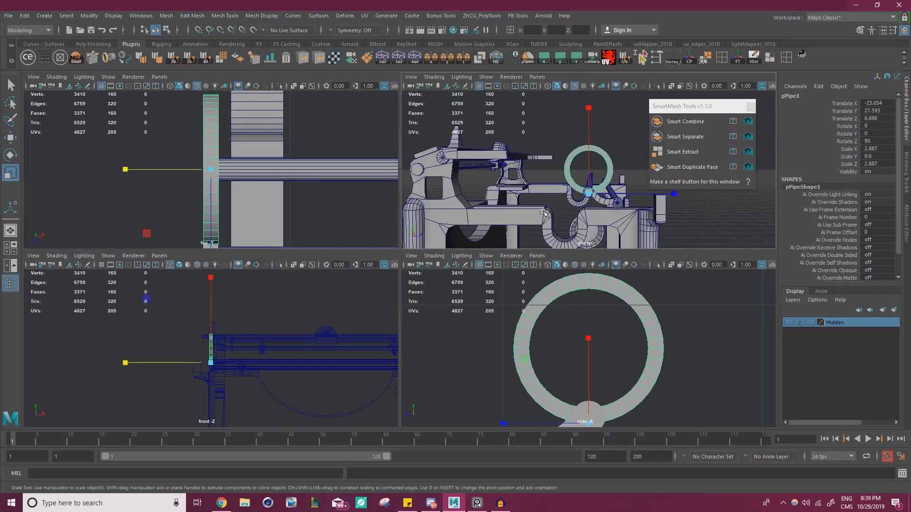
{"action": "scroll", "coordinate": [537, 304], "scroll_direction": "down", "scroll_amount": 5}
{"action": "scroll", "coordinate": [337, 318], "scroll_direction": "down", "scroll_amount": 5}
{"action": "scroll", "coordinate": [332, 219], "scroll_direction": "down", "scroll_amount": 7}
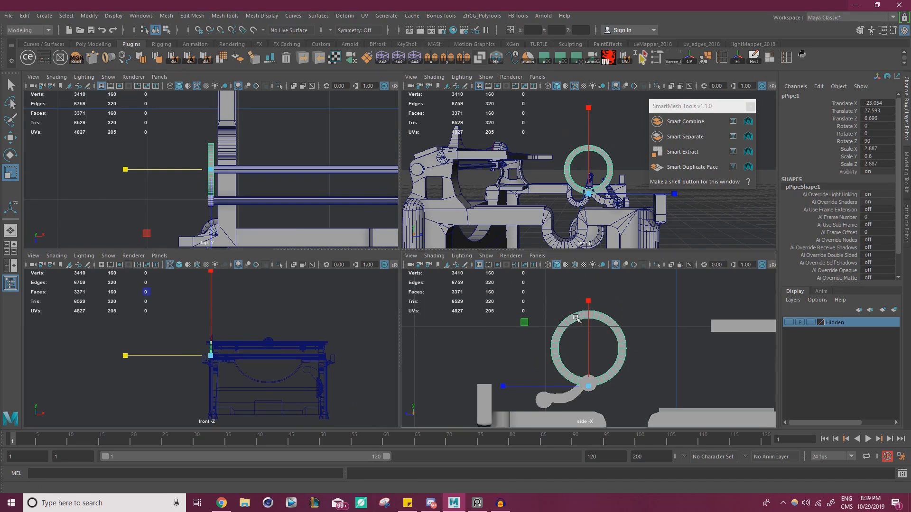
{"action": "key", "text": "shift+f"}
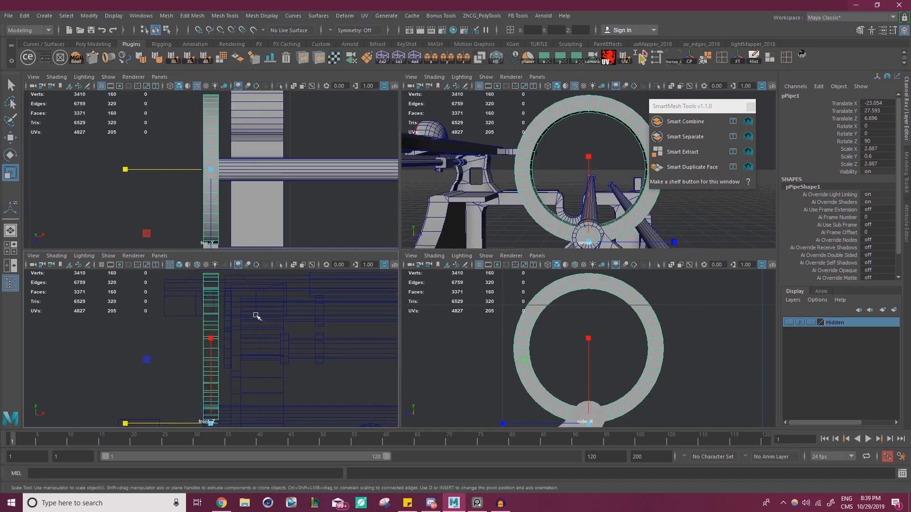
{"action": "scroll", "coordinate": [545, 346], "scroll_direction": "down", "scroll_amount": 5}
{"action": "key", "text": "space"}
{"action": "right_click_drag", "start_coordinate": [534, 325], "coordinate": [304, 303], "text": "alt"}
{"action": "middle_click_drag", "start_coordinate": [448, 321], "coordinate": [455, 240], "text": "alt"}
{"action": "right_click_drag", "start_coordinate": [574, 252], "coordinate": [551, 221], "text": "alt"}
{"action": "middle_click_drag", "start_coordinate": [551, 222], "coordinate": [457, 298], "text": "alt"}
{"action": "right_click_drag", "start_coordinate": [457, 298], "coordinate": [512, 290], "text": "alt"}
{"action": "middle_click_drag", "start_coordinate": [417, 283], "coordinate": [448, 292], "text": "alt"}
{"action": "right_click_drag", "start_coordinate": [484, 261], "coordinate": [587, 284], "text": "alt"}
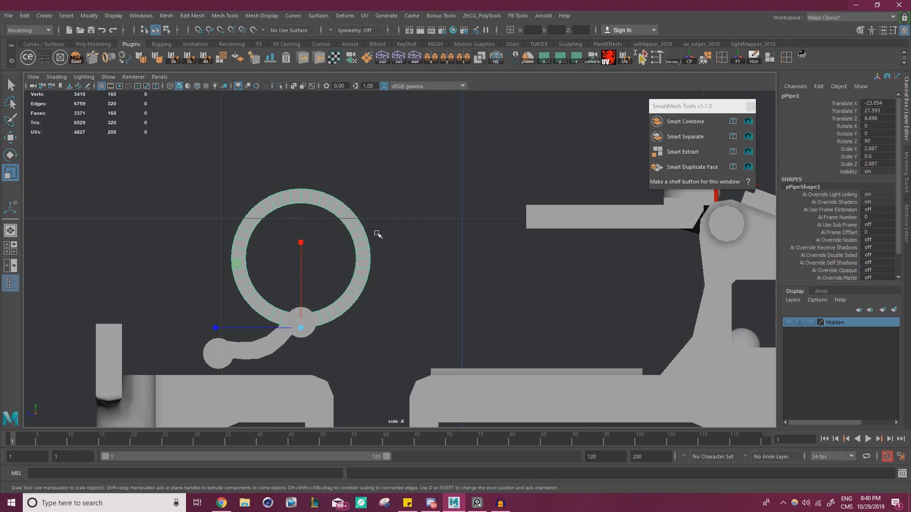
{"action": "right_click_drag", "start_coordinate": [378, 234], "coordinate": [508, 239], "text": "alt"}
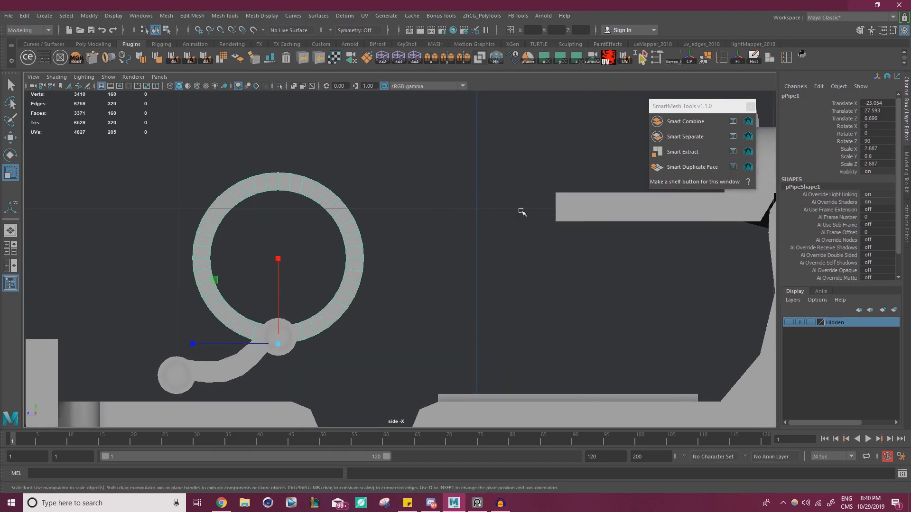
{"action": "middle_click_drag", "start_coordinate": [561, 204], "coordinate": [398, 214], "text": "alt"}
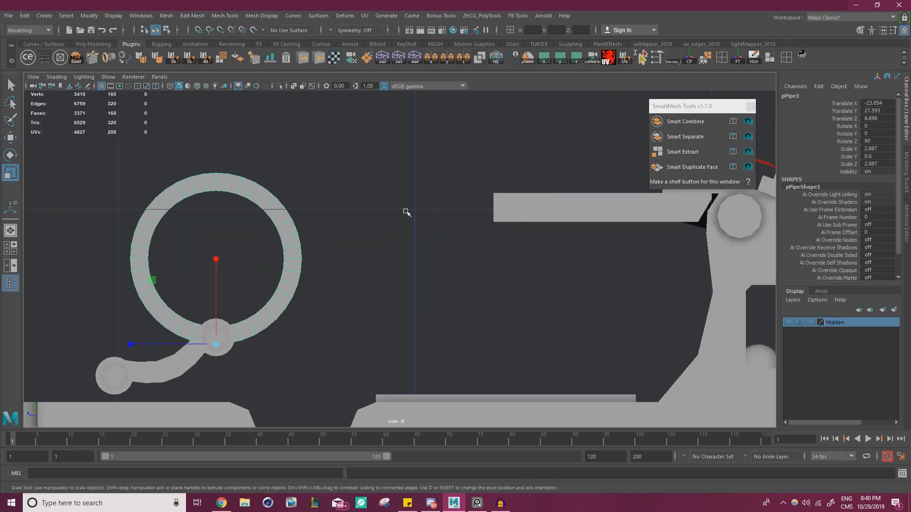
{"action": "right_click_drag", "start_coordinate": [444, 217], "coordinate": [81, 191], "text": "alt"}
{"action": "right_click_drag", "start_coordinate": [372, 246], "coordinate": [588, 266], "text": "alt"}
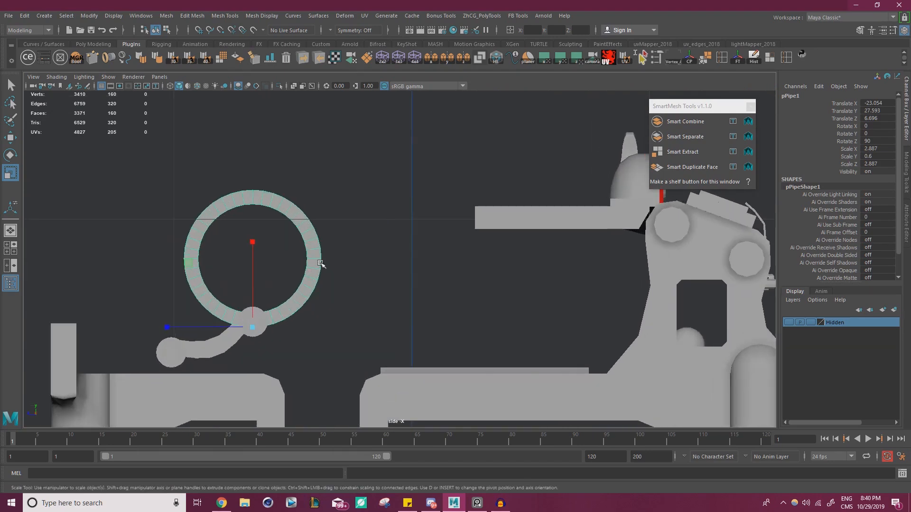
{"action": "left_click", "coordinate": [190, 264]}
{"action": "left_click_drag", "start_coordinate": [188, 264], "coordinate": [186, 264]}
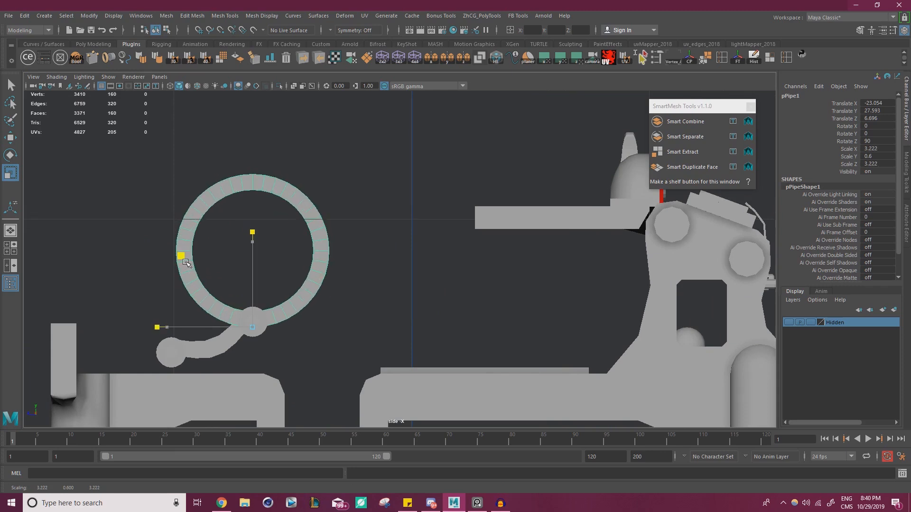
{"action": "left_click_drag", "start_coordinate": [185, 263], "coordinate": [185, 263]}
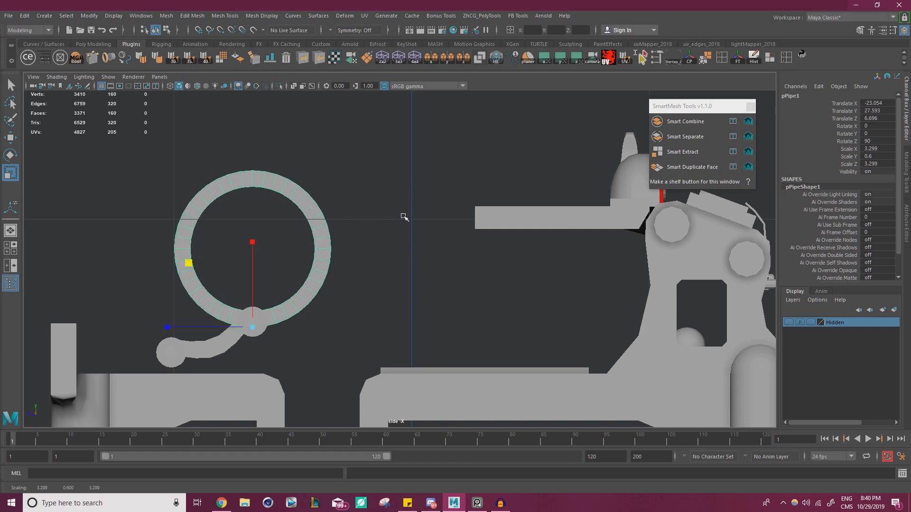
{"action": "left_click_drag", "start_coordinate": [187, 261], "coordinate": [187, 261]}
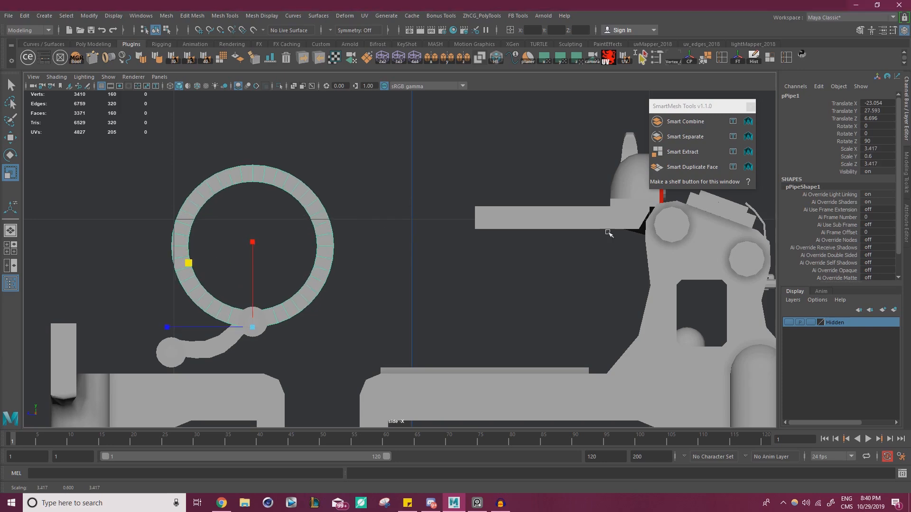
Select the ring's inner loop of faces and scale it slightly to adjust the wall thickness.
{"action": "key", "text": "space"}
{"action": "left_click_drag", "start_coordinate": [529, 152], "coordinate": [555, 164], "text": "alt"}
{"action": "key", "text": "space"}
{"action": "left_click_drag", "start_coordinate": [526, 200], "coordinate": [498, 223], "text": "alt"}
{"action": "right_click_drag", "start_coordinate": [474, 232], "coordinate": [509, 237], "text": "alt"}
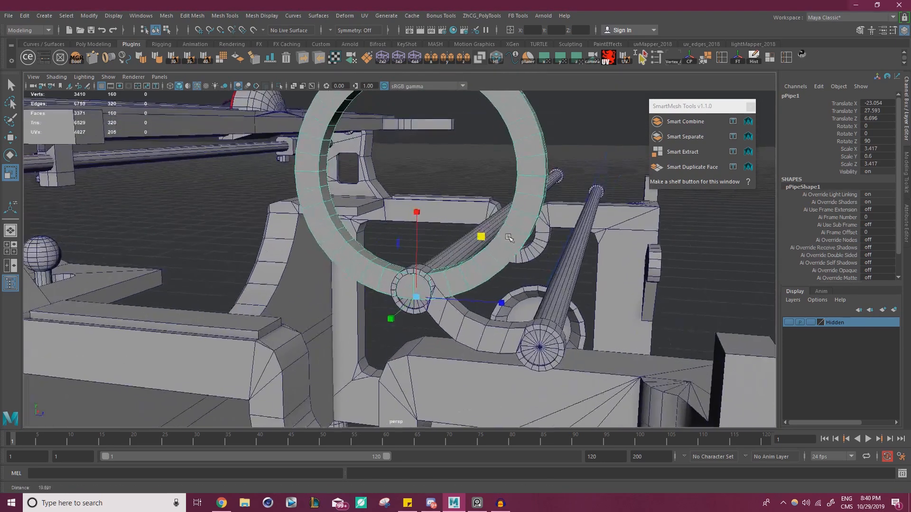
{"action": "left_click_drag", "start_coordinate": [509, 237], "coordinate": [475, 277], "text": "alt"}
{"action": "left_click_drag", "start_coordinate": [463, 321], "coordinate": [473, 356], "text": "alt"}
{"action": "right_click_drag", "start_coordinate": [446, 304], "coordinate": [477, 301], "text": "alt"}
{"action": "left_click_drag", "start_coordinate": [450, 266], "coordinate": [462, 278], "text": "alt"}
{"action": "right_click_drag", "start_coordinate": [439, 275], "coordinate": [462, 258], "text": "alt"}
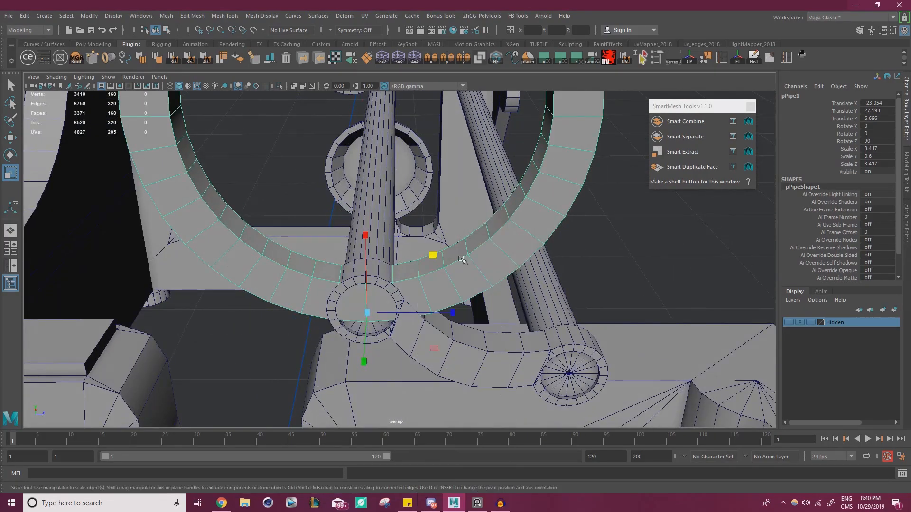
{"action": "left_click", "coordinate": [458, 253]}
{"action": "double_click", "coordinate": [475, 244], "text": "shift"}
{"action": "left_click_drag", "start_coordinate": [427, 259], "coordinate": [372, 185], "text": "alt"}
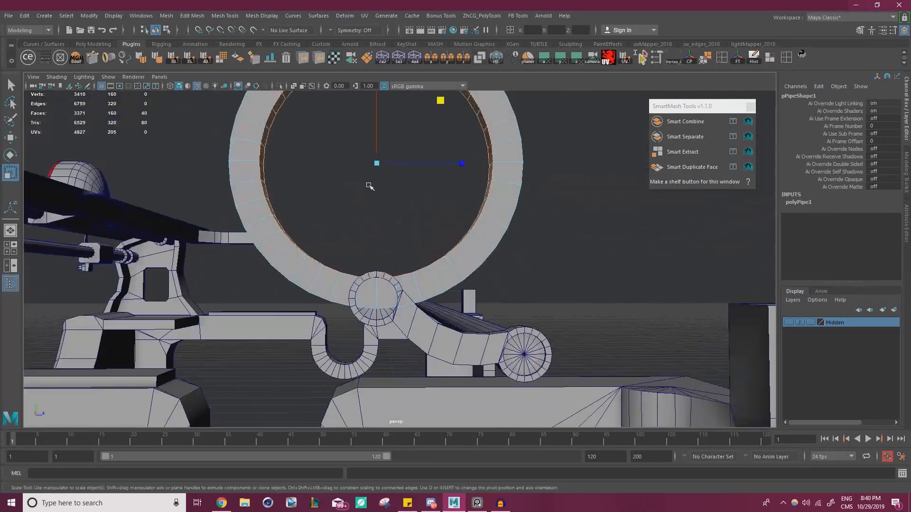
{"action": "right_click_drag", "start_coordinate": [372, 185], "coordinate": [412, 205], "text": "alt"}
{"action": "left_click_drag", "start_coordinate": [458, 159], "coordinate": [459, 158]}
{"action": "right_click_drag", "start_coordinate": [408, 175], "coordinate": [340, 192], "text": "alt"}
{"action": "left_click_drag", "start_coordinate": [341, 192], "coordinate": [354, 196], "text": "alt"}
{"action": "right_click_drag", "start_coordinate": [419, 215], "coordinate": [411, 215], "text": "alt"}
{"action": "left_click_drag", "start_coordinate": [411, 215], "coordinate": [431, 248], "text": "alt"}
{"action": "key", "text": "w"}
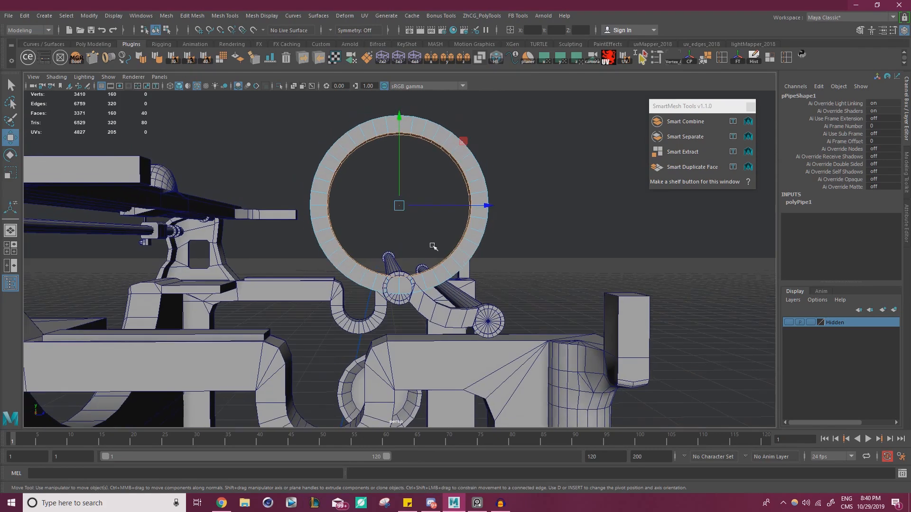
Delete the ring's upper half and one lower quarter in the side view, leaving a quarter arc that rises towards the crossbar arm.
{"action": "key", "text": "space"}
{"action": "key", "text": "space"}
{"action": "right_click_drag", "start_coordinate": [459, 269], "coordinate": [484, 268], "text": "alt"}
{"action": "middle_click_drag", "start_coordinate": [484, 268], "coordinate": [608, 271], "text": "alt"}
{"action": "left_click_drag", "start_coordinate": [181, 106], "coordinate": [544, 236]}
{"action": "key", "text": "Delete"}
{"action": "left_click_drag", "start_coordinate": [383, 352], "coordinate": [359, 382]}
{"action": "key", "text": "Delete"}
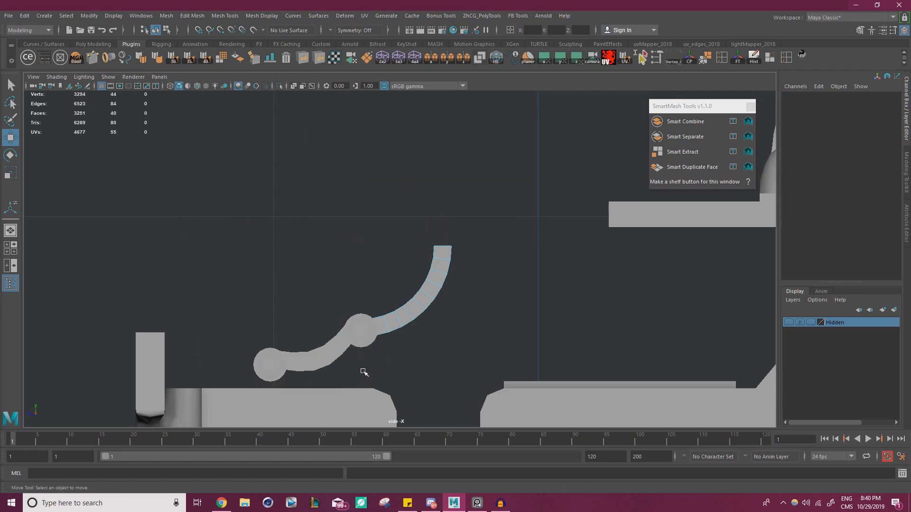
{"action": "key", "text": "space"}
{"action": "key", "text": "space"}
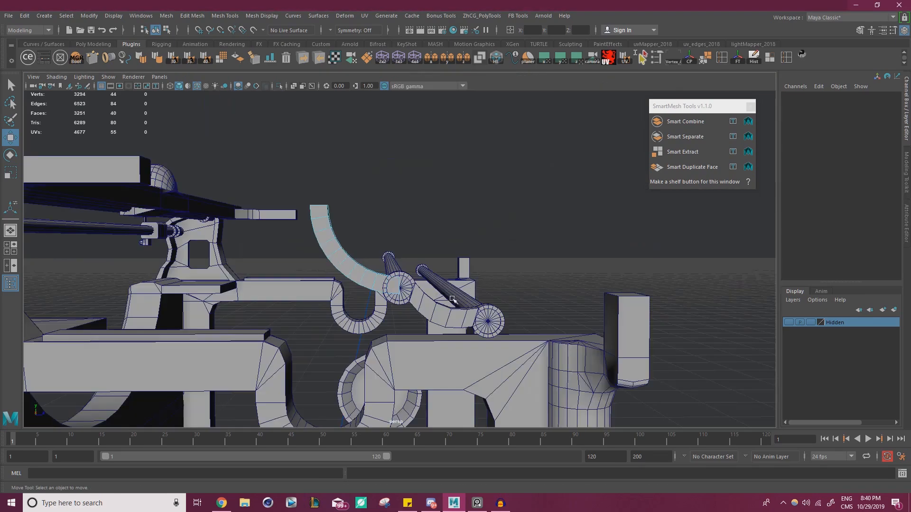
Move the quarter arc in Y and Z until its open end meets the outside of the upper rod's collar.
{"action": "right_click_drag", "start_coordinate": [356, 296], "coordinate": [393, 309], "text": "alt"}
{"action": "middle_click_drag", "start_coordinate": [393, 308], "coordinate": [422, 265], "text": "alt"}
{"action": "right_click_drag", "start_coordinate": [422, 266], "coordinate": [479, 290], "text": "alt"}
{"action": "left_click_drag", "start_coordinate": [413, 341], "coordinate": [457, 229], "text": "alt"}
{"action": "right_click_drag", "start_coordinate": [473, 188], "coordinate": [537, 156]}
{"action": "left_click", "coordinate": [559, 146]}
{"action": "left_click", "coordinate": [431, 206]}
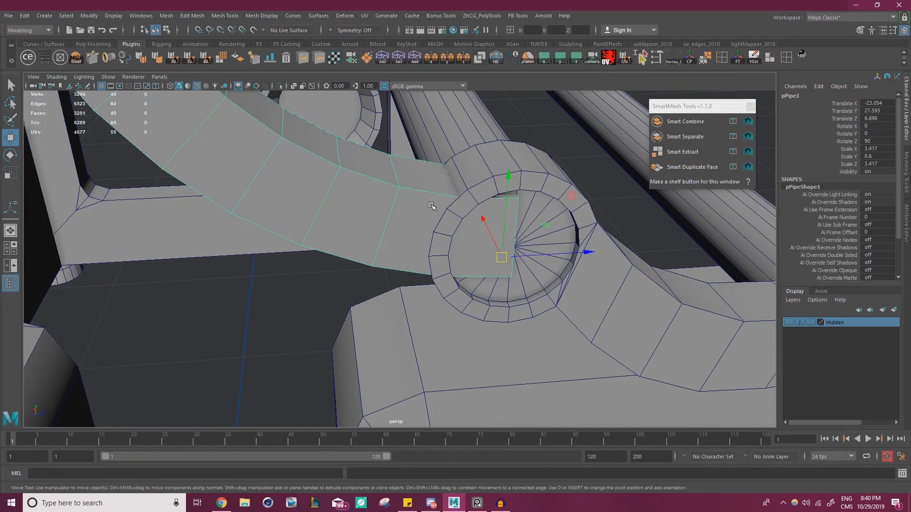
{"action": "left_click_drag", "start_coordinate": [431, 206], "coordinate": [434, 180], "text": "alt"}
{"action": "left_click_drag", "start_coordinate": [567, 210], "coordinate": [523, 217]}
{"action": "left_click_drag", "start_coordinate": [486, 245], "coordinate": [449, 223], "text": "alt"}
{"action": "left_click_drag", "start_coordinate": [449, 223], "coordinate": [457, 258], "text": "alt"}
{"action": "left_click_drag", "start_coordinate": [451, 191], "coordinate": [485, 216]}
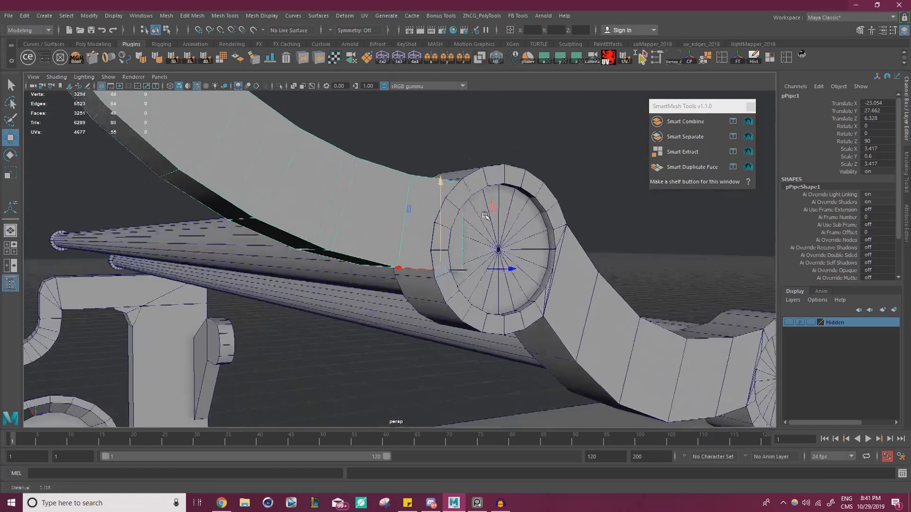
{"action": "scroll", "coordinate": [485, 216], "scroll_direction": "up", "scroll_amount": 2}
{"action": "left_click_drag", "start_coordinate": [522, 271], "coordinate": [486, 274]}
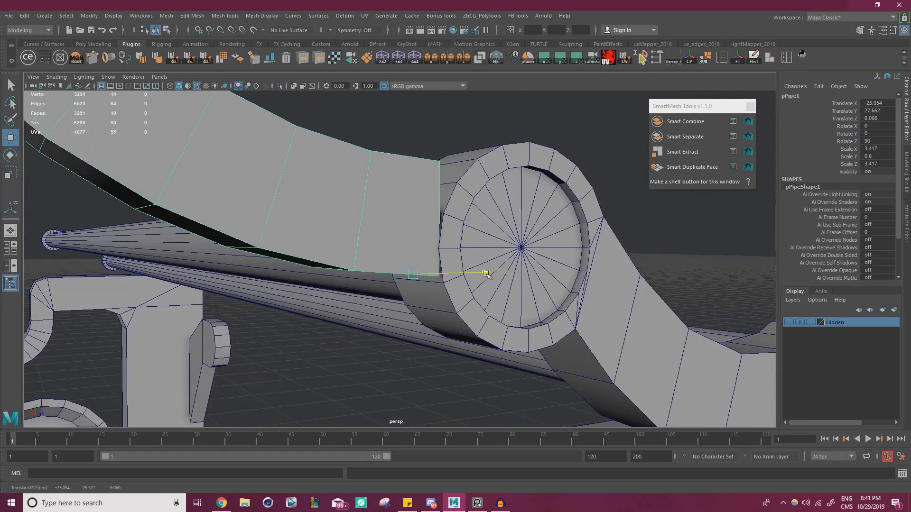
Select the four outer faces of the rod collar where the arc meets it and delete them.
{"action": "left_click", "coordinate": [454, 204]}
{"action": "right_click_drag", "start_coordinate": [457, 190], "coordinate": [458, 215]}
{"action": "left_click", "coordinate": [452, 177]}
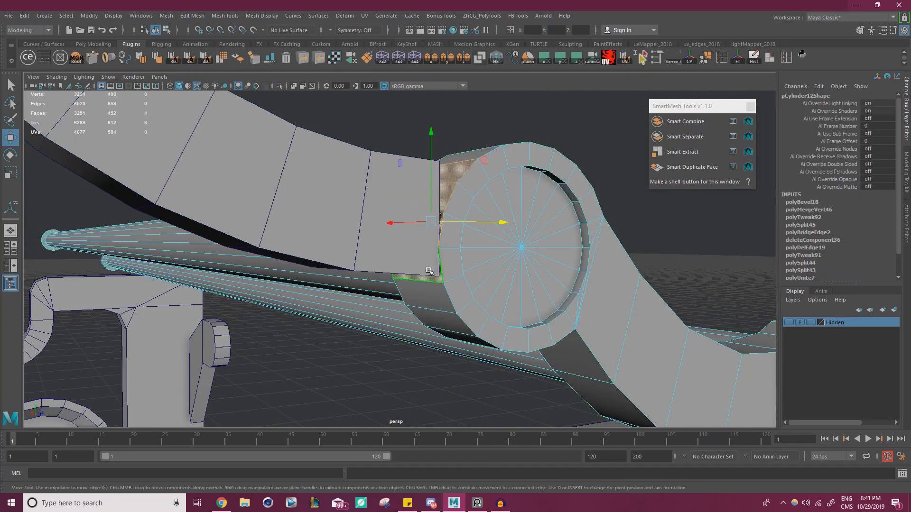
{"action": "key", "text": "Delete"}
Select the arc's front and back face strips and move them along X to match the collar's width.
{"action": "left_click_drag", "start_coordinate": [471, 292], "coordinate": [494, 252], "text": "alt"}
{"action": "right_click_drag", "start_coordinate": [409, 220], "coordinate": [453, 207]}
{"action": "left_click_drag", "start_coordinate": [475, 189], "coordinate": [422, 283], "text": "alt"}
{"action": "left_click", "coordinate": [408, 246]}
{"action": "left_click_drag", "start_coordinate": [451, 241], "coordinate": [403, 246], "text": "alt"}
{"action": "right_click_drag", "start_coordinate": [399, 230], "coordinate": [400, 259]}
{"action": "left_click", "coordinate": [400, 255]}
{"action": "left_click_drag", "start_coordinate": [400, 255], "coordinate": [351, 232], "text": "alt"}
{"action": "right_click_drag", "start_coordinate": [352, 232], "coordinate": [266, 201], "text": "alt"}
{"action": "double_click", "coordinate": [250, 172], "text": "shift"}
{"action": "left_click_drag", "start_coordinate": [265, 183], "coordinate": [368, 238], "text": "alt"}
{"action": "right_click_drag", "start_coordinate": [368, 238], "coordinate": [508, 283], "text": "alt"}
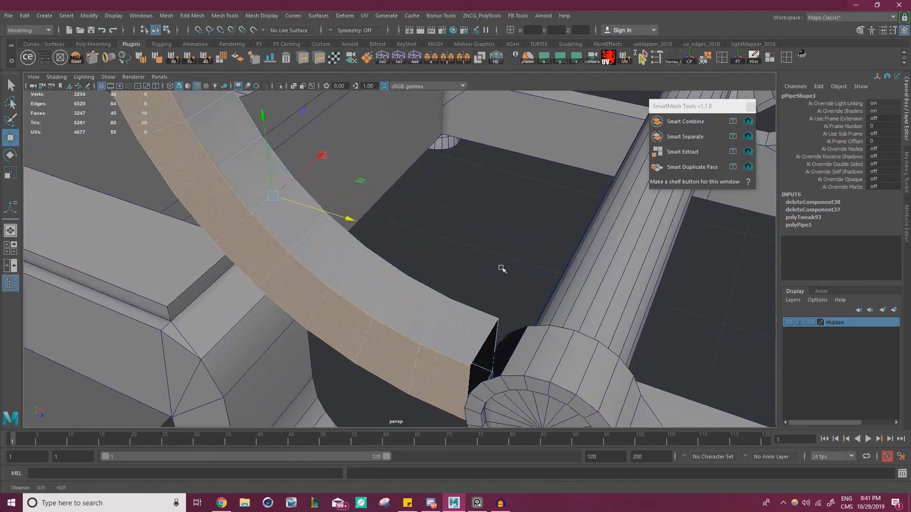
{"action": "left_click_drag", "start_coordinate": [508, 283], "coordinate": [470, 238], "text": "alt"}
{"action": "left_click_drag", "start_coordinate": [307, 100], "coordinate": [506, 266]}
{"action": "left_click", "coordinate": [383, 300]}
{"action": "double_click", "coordinate": [456, 158], "text": "shift"}
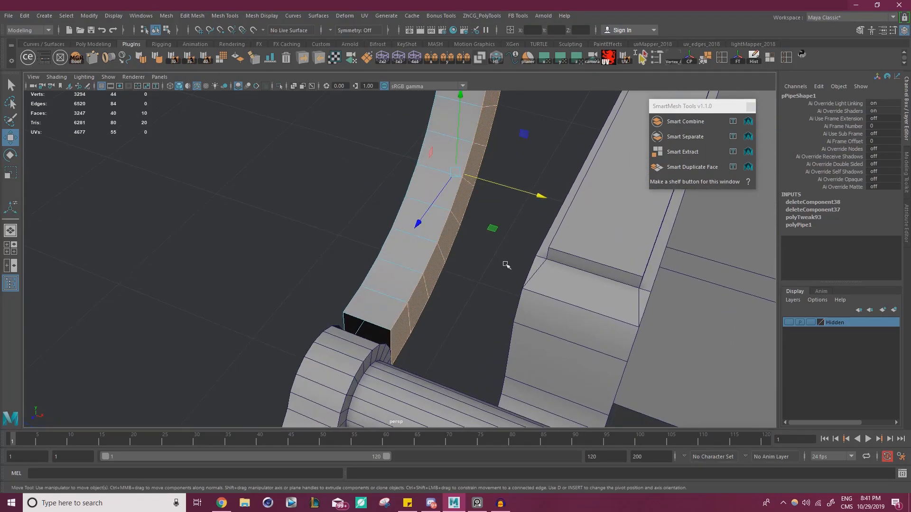
{"action": "left_click_drag", "start_coordinate": [536, 198], "coordinate": [388, 342]}
{"action": "left_click_drag", "start_coordinate": [485, 324], "coordinate": [490, 278], "text": "alt"}
Snap the arc's end corner vertices onto the matching rim vertices of the collar opening.
{"action": "right_click_drag", "start_coordinate": [379, 220], "coordinate": [457, 156]}
{"action": "left_click_drag", "start_coordinate": [466, 231], "coordinate": [450, 192], "text": "alt"}
{"action": "middle_click_drag", "start_coordinate": [450, 192], "coordinate": [397, 176], "text": "alt"}
{"action": "right_click_drag", "start_coordinate": [398, 176], "coordinate": [400, 228], "text": "alt"}
{"action": "left_click", "coordinate": [454, 259]}
{"action": "key", "text": "v"}
{"action": "left_click_drag", "start_coordinate": [458, 259], "coordinate": [465, 269]}
{"action": "left_click_drag", "start_coordinate": [436, 342], "coordinate": [517, 230], "text": "alt"}
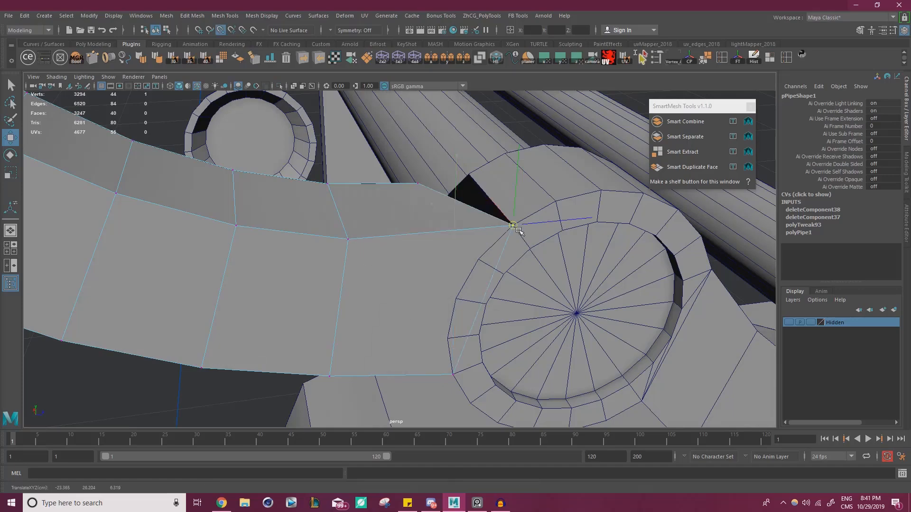
{"action": "left_click_drag", "start_coordinate": [433, 234], "coordinate": [304, 193], "text": "alt"}
{"action": "left_click_drag", "start_coordinate": [451, 224], "coordinate": [412, 318], "text": "alt"}
{"action": "right_click_drag", "start_coordinate": [441, 319], "coordinate": [492, 319], "text": "alt"}
{"action": "middle_click_drag", "start_coordinate": [491, 319], "coordinate": [478, 304], "text": "alt"}
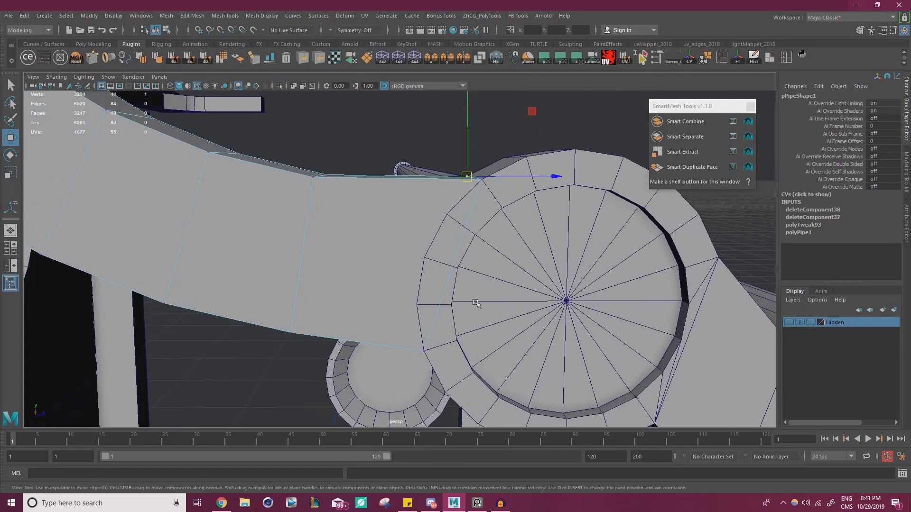
Multi-Cut the arc's outer side face along the collar's curved rim and delete the sliver overlapping the collar.
{"action": "key", "text": "ctrl+shift+x"}
{"action": "left_click_drag", "start_coordinate": [438, 347], "coordinate": [393, 312], "text": "alt"}
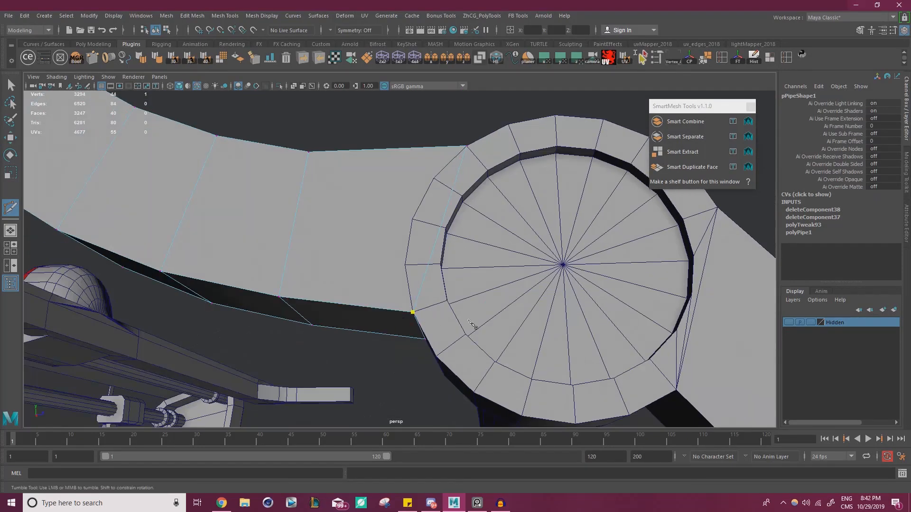
{"action": "left_click_drag", "start_coordinate": [467, 326], "coordinate": [413, 294], "text": "alt"}
{"action": "left_click", "coordinate": [407, 282]}
{"action": "left_click", "coordinate": [414, 229]}
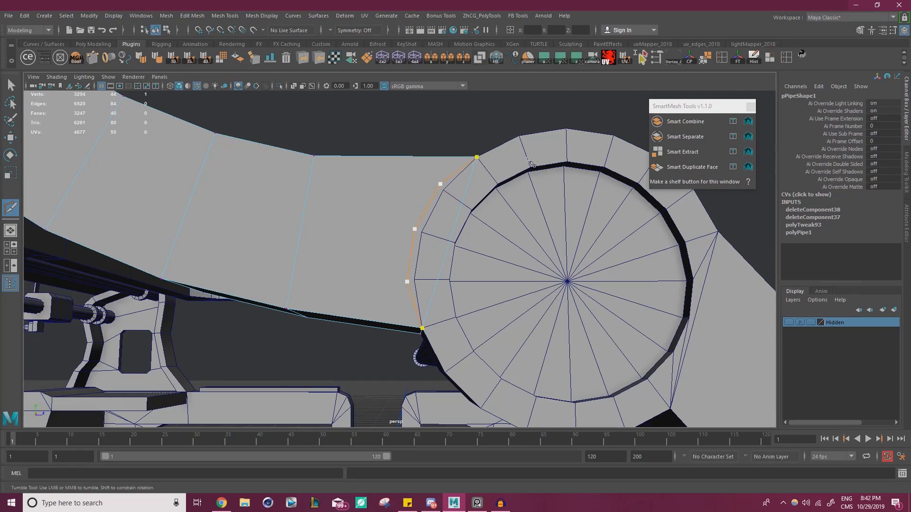
{"action": "key", "text": "Return"}
{"action": "key", "text": "w"}
{"action": "left_click", "coordinate": [444, 194]}
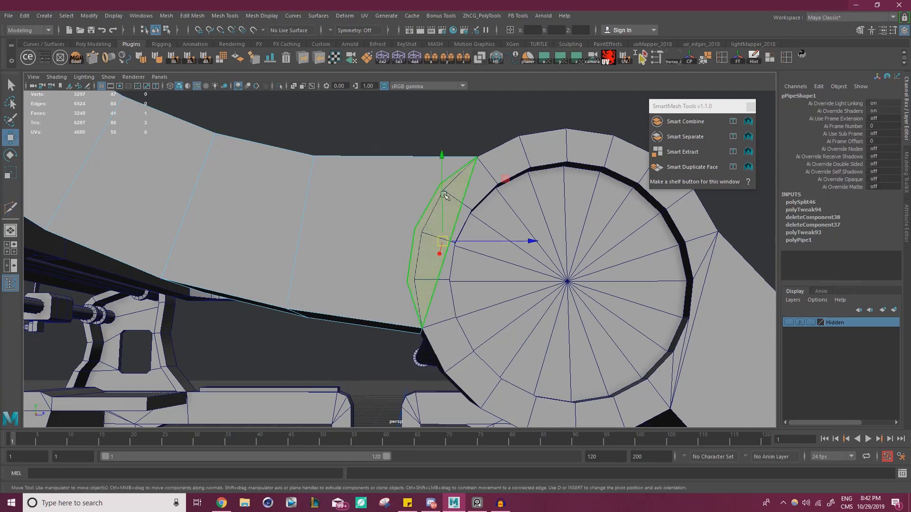
{"action": "key", "text": "Delete"}
Cut the arc's inner side face along the collar rim and delete the overlapping sliver there too.
{"action": "left_click_drag", "start_coordinate": [446, 192], "coordinate": [442, 310], "text": "alt"}
{"action": "key", "text": "ctrl+shift+x"}
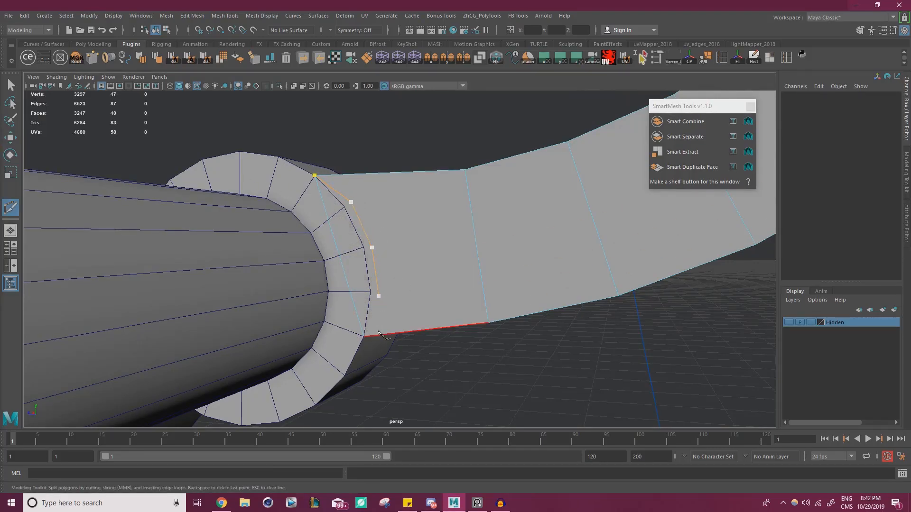
{"action": "key", "text": "w"}
{"action": "right_click_drag", "start_coordinate": [391, 264], "coordinate": [391, 270]}
{"action": "left_click", "coordinate": [364, 262]}
{"action": "left_click", "coordinate": [512, 254]}
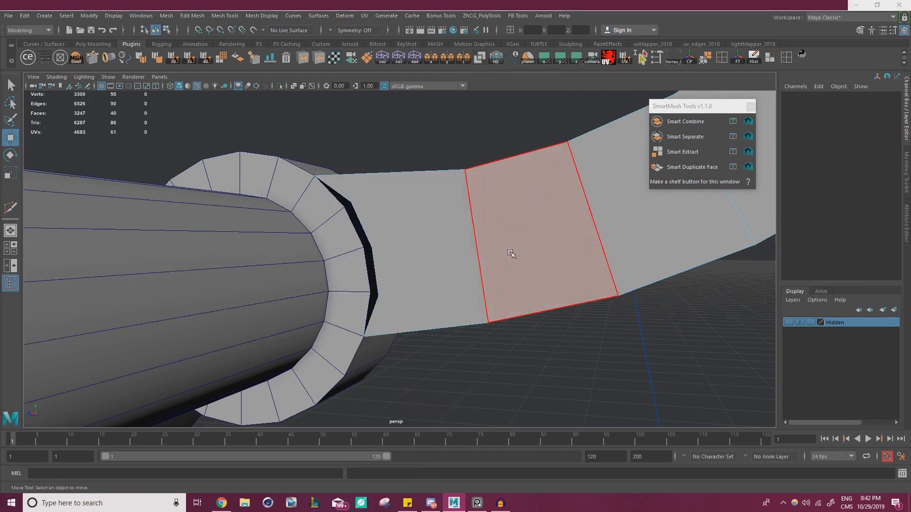
Snap the cut vertices on the arc's outer side onto the matching collar rim vertices.
{"action": "key", "text": "space"}
{"action": "key", "text": "space"}
{"action": "left_click_drag", "start_coordinate": [524, 244], "coordinate": [305, 261], "text": "alt"}
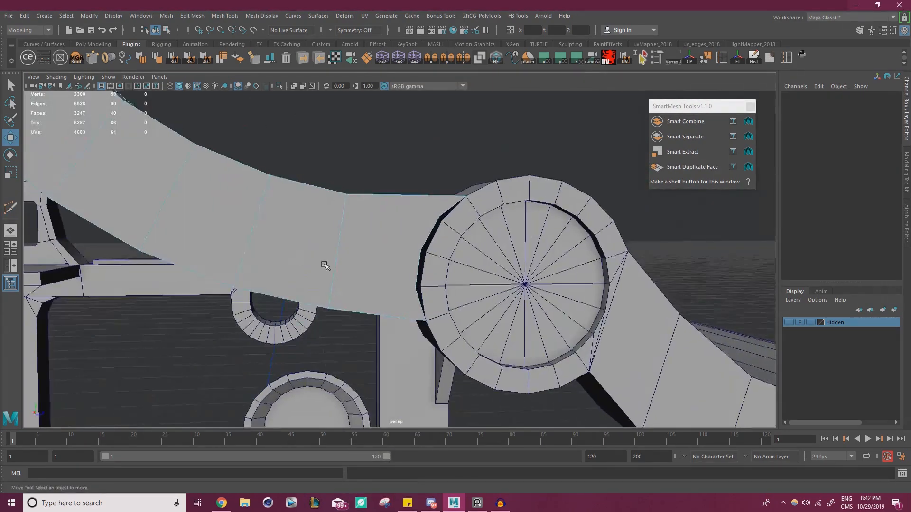
{"action": "right_click_drag", "start_coordinate": [305, 260], "coordinate": [389, 209], "text": "alt"}
{"action": "right_click_drag", "start_coordinate": [426, 181], "coordinate": [396, 184]}
{"action": "left_click", "coordinate": [461, 200]}
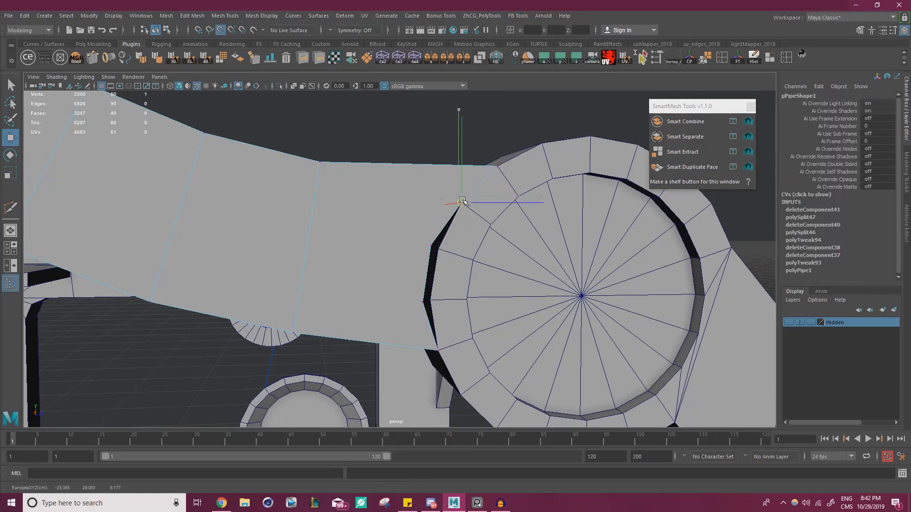
{"action": "left_click", "coordinate": [430, 243]}
{"action": "left_click", "coordinate": [389, 204]}
{"action": "right_click_drag", "start_coordinate": [389, 203], "coordinate": [351, 202]}
{"action": "left_click", "coordinate": [432, 243]}
Snap the cut vertices on the arc's inner side onto the collar's rim vertices.
{"action": "left_click_drag", "start_coordinate": [433, 247], "coordinate": [388, 306]}
{"action": "middle_click_drag", "start_coordinate": [388, 306], "coordinate": [359, 243]}
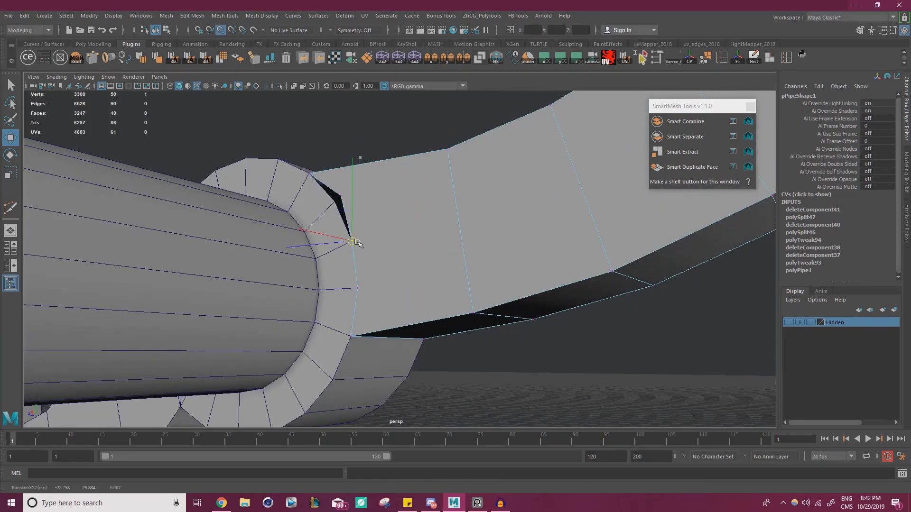
{"action": "left_click", "coordinate": [341, 196]}
{"action": "key", "text": "v"}
{"action": "middle_click_drag", "start_coordinate": [341, 197], "coordinate": [336, 202]}
Select the arc together with the rod-and-collar mesh and combine them into one object.
{"action": "right_click_drag", "start_coordinate": [403, 219], "coordinate": [449, 209]}
{"action": "left_click", "coordinate": [481, 356]}
{"action": "left_click", "coordinate": [349, 332]}
{"action": "left_click", "coordinate": [348, 333], "text": "shift"}
{"action": "left_click", "coordinate": [166, 16]}
{"action": "left_click", "coordinate": [189, 51]}
Select the vertices around the arc and collar joint, merge them, and return to object mode.
{"action": "left_click_drag", "start_coordinate": [424, 197], "coordinate": [291, 215], "text": "alt"}
{"action": "scroll", "coordinate": [291, 215], "scroll_direction": "down", "scroll_amount": 3}
{"action": "right_click_drag", "start_coordinate": [374, 230], "coordinate": [325, 230]}
{"action": "left_click_drag", "start_coordinate": [517, 181], "coordinate": [292, 344]}
{"action": "right_click_drag", "start_coordinate": [446, 253], "coordinate": [488, 203], "text": "shift"}
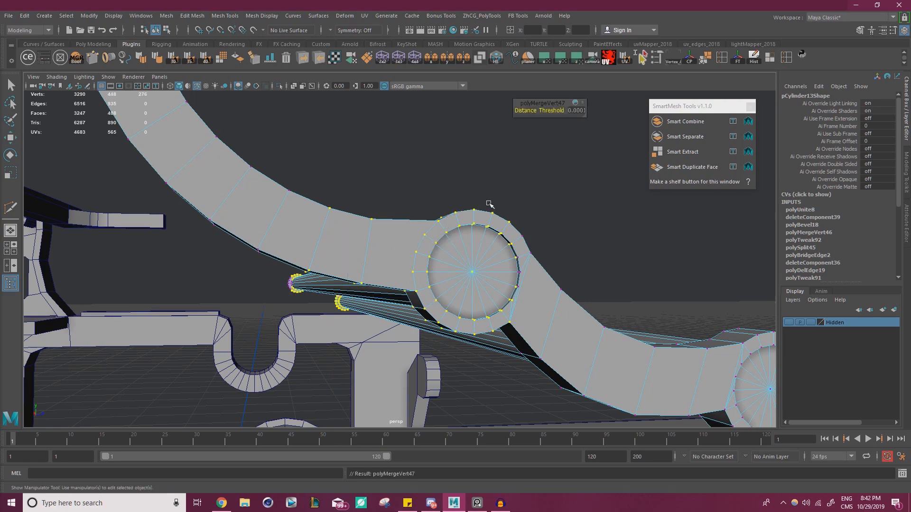
{"action": "key", "text": "w"}
{"action": "right_click_drag", "start_coordinate": [436, 233], "coordinate": [515, 187]}
{"action": "left_click", "coordinate": [528, 178]}
Select the open border edges at the arc's upper end and extrude them a short distance straight up.
{"action": "scroll", "coordinate": [432, 205], "scroll_direction": "down", "scroll_amount": 5}
{"action": "left_click_drag", "start_coordinate": [432, 205], "coordinate": [428, 285], "text": "alt"}
{"action": "scroll", "coordinate": [428, 239], "scroll_direction": "up", "scroll_amount": 4}
{"action": "left_click", "coordinate": [372, 227]}
{"action": "right_click_drag", "start_coordinate": [370, 221], "coordinate": [366, 199]}
{"action": "left_click", "coordinate": [364, 210]}
{"action": "left_click_drag", "start_coordinate": [364, 211], "coordinate": [368, 262], "text": "alt"}
{"action": "right_click_drag", "start_coordinate": [0, 274], "coordinate": [295, 271]}
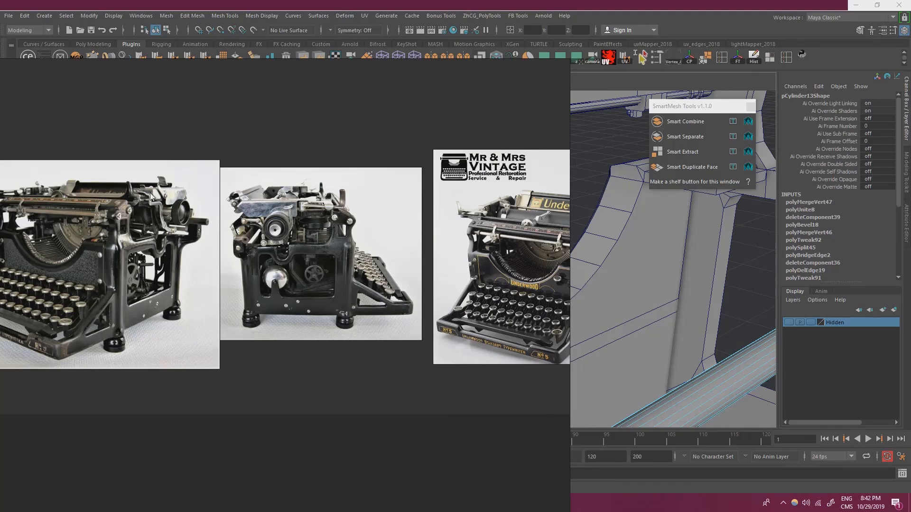
{"action": "right_click_drag", "start_coordinate": [509, 252], "coordinate": [0, 252]}
{"action": "scroll", "coordinate": [253, 227], "scroll_direction": "down", "scroll_amount": 2}
{"action": "left_click_drag", "start_coordinate": [392, 235], "coordinate": [442, 250], "text": "alt"}
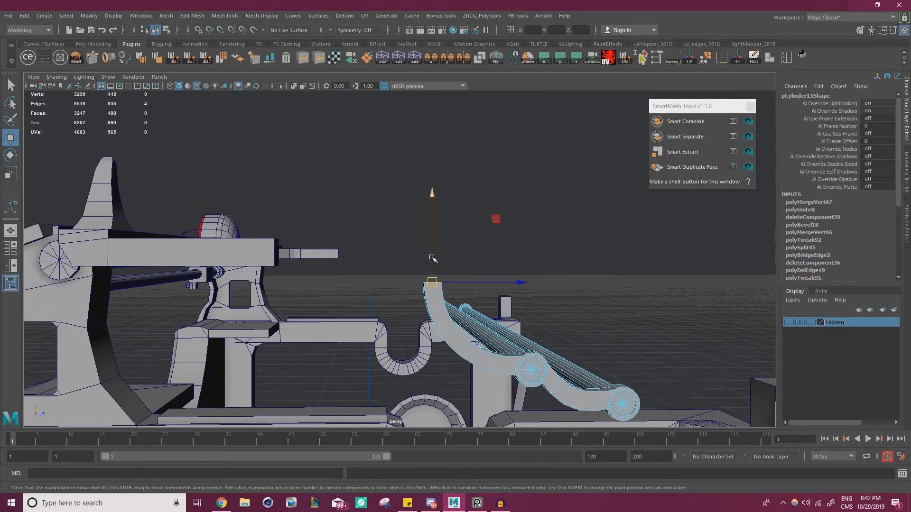
{"action": "left_click_drag", "start_coordinate": [435, 257], "coordinate": [438, 239], "text": "shift"}
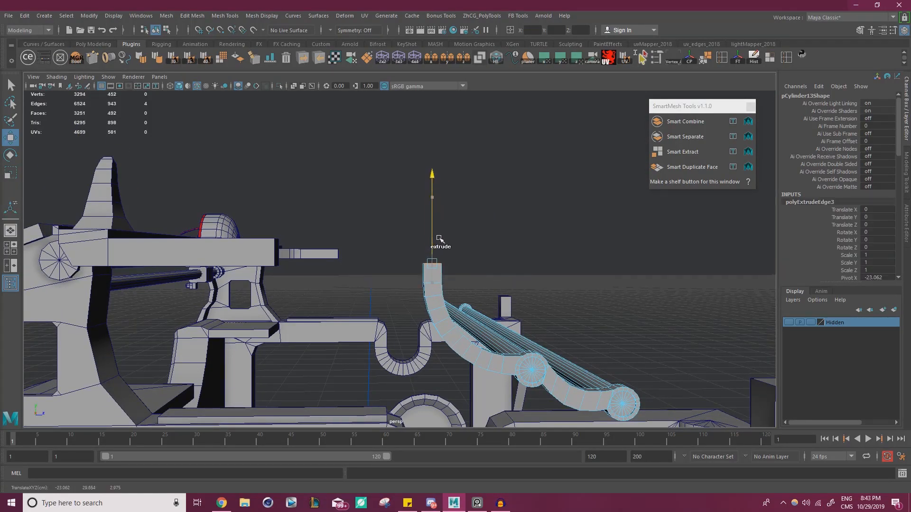
Fill the open hole at the top of the extruded arm end.
{"action": "left_click_drag", "start_coordinate": [389, 265], "coordinate": [448, 287], "text": "alt"}
{"action": "right_click_drag", "start_coordinate": [448, 280], "coordinate": [441, 204]}
{"action": "left_click_drag", "start_coordinate": [451, 237], "coordinate": [487, 316], "text": "alt"}
{"action": "left_click", "coordinate": [481, 287]}
{"action": "right_click_drag", "start_coordinate": [609, 249], "coordinate": [591, 373], "text": "shift"}
{"action": "right_click_drag", "start_coordinate": [484, 229], "coordinate": [479, 264]}
Select the face on the carriage side of the arm's top segment and extrude it horizontally along Z toward the carriage.
{"action": "left_click_drag", "start_coordinate": [487, 316], "coordinate": [508, 284], "text": "alt"}
{"action": "left_click", "coordinate": [463, 304]}
{"action": "right_click_drag", "start_coordinate": [509, 285], "coordinate": [499, 280], "text": "alt"}
{"action": "middle_click_drag", "start_coordinate": [499, 280], "coordinate": [498, 240], "text": "alt"}
{"action": "left_click_drag", "start_coordinate": [548, 236], "coordinate": [473, 247]}
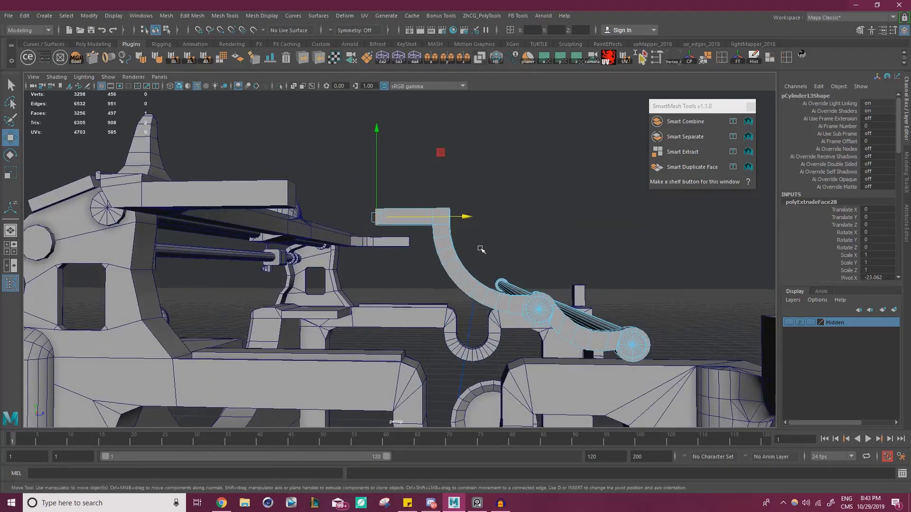
{"action": "left_click_drag", "start_coordinate": [479, 223], "coordinate": [467, 223]}
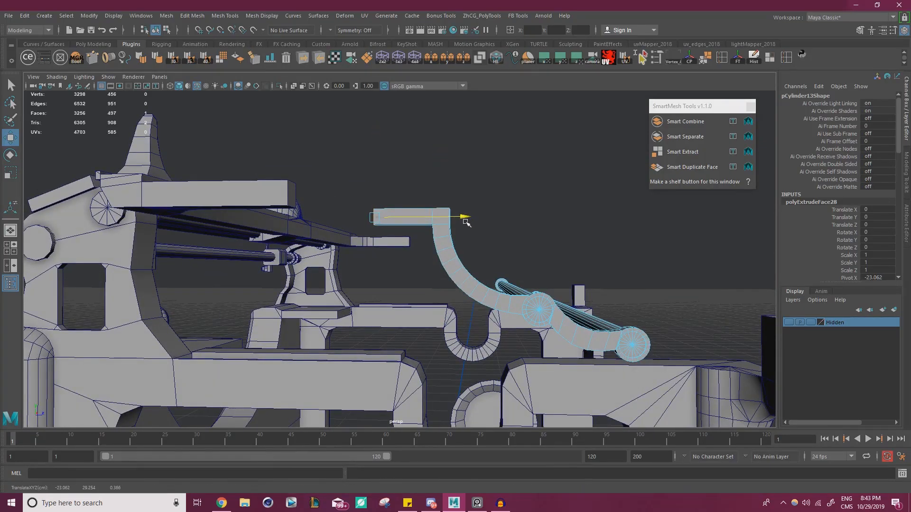
{"action": "left_click_drag", "start_coordinate": [454, 228], "coordinate": [479, 222], "text": "alt"}
{"action": "left_click", "coordinate": [457, 226]}
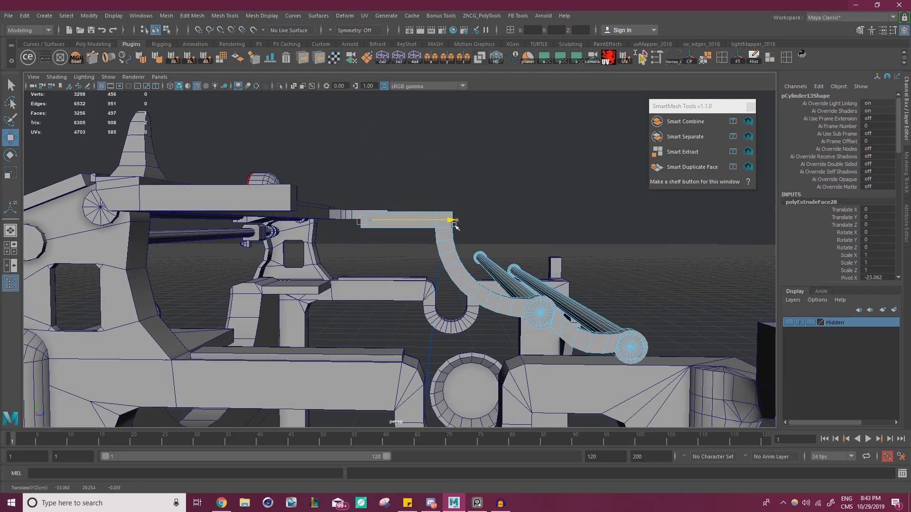
Extrude the end face of the horizontal arm by one more short segment along Z.
{"action": "scroll", "coordinate": [451, 221], "scroll_direction": "up", "scroll_amount": 4}
{"action": "middle_click_drag", "start_coordinate": [444, 213], "coordinate": [464, 254], "text": "alt"}
{"action": "left_click_drag", "start_coordinate": [462, 247], "coordinate": [434, 248], "text": "shift"}
Select the top face of the arm's short end segment and extrude it upward into an upright block.
{"action": "left_click_drag", "start_coordinate": [403, 219], "coordinate": [380, 211], "text": "alt"}
{"action": "left_click", "coordinate": [375, 258]}
{"action": "middle_click_drag", "start_coordinate": [380, 210], "coordinate": [393, 231], "text": "alt"}
{"action": "left_click_drag", "start_coordinate": [392, 230], "coordinate": [384, 175], "text": "shift"}
{"action": "left_click_drag", "start_coordinate": [384, 175], "coordinate": [486, 242], "text": "alt"}
{"action": "middle_click_drag", "start_coordinate": [444, 253], "coordinate": [354, 204], "text": "alt"}
{"action": "left_click_drag", "start_coordinate": [354, 204], "coordinate": [465, 285], "text": "alt"}
Select the vertices of the arm and collars at this end of the rods and shift them along X.
{"action": "key", "text": "F8"}
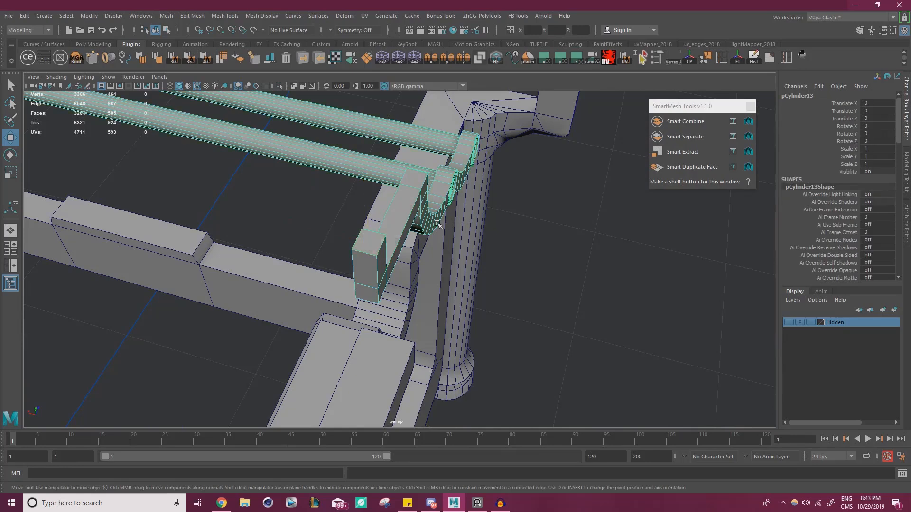
{"action": "right_click_drag", "start_coordinate": [406, 196], "coordinate": [370, 196]}
{"action": "left_click_drag", "start_coordinate": [400, 205], "coordinate": [349, 260], "text": "alt"}
{"action": "left_click_drag", "start_coordinate": [326, 352], "coordinate": [483, 140]}
{"action": "left_click_drag", "start_coordinate": [483, 141], "coordinate": [416, 219], "text": "alt"}
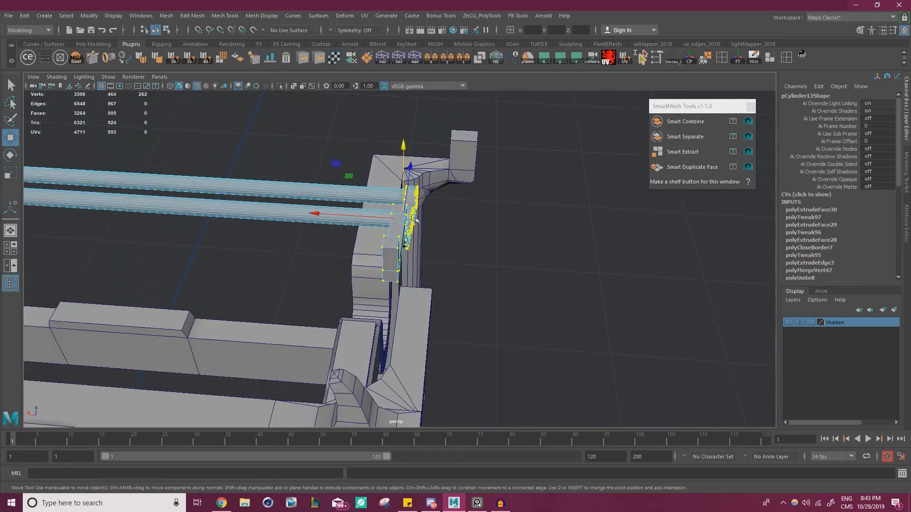
{"action": "left_click_drag", "start_coordinate": [329, 216], "coordinate": [405, 277]}
{"action": "left_click_drag", "start_coordinate": [331, 240], "coordinate": [412, 305], "text": "alt"}
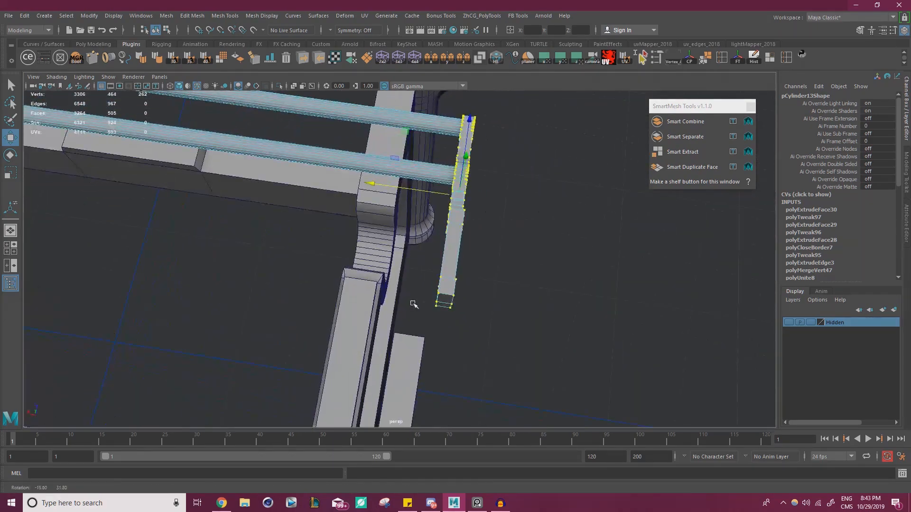
{"action": "left_click_drag", "start_coordinate": [390, 193], "coordinate": [385, 192]}
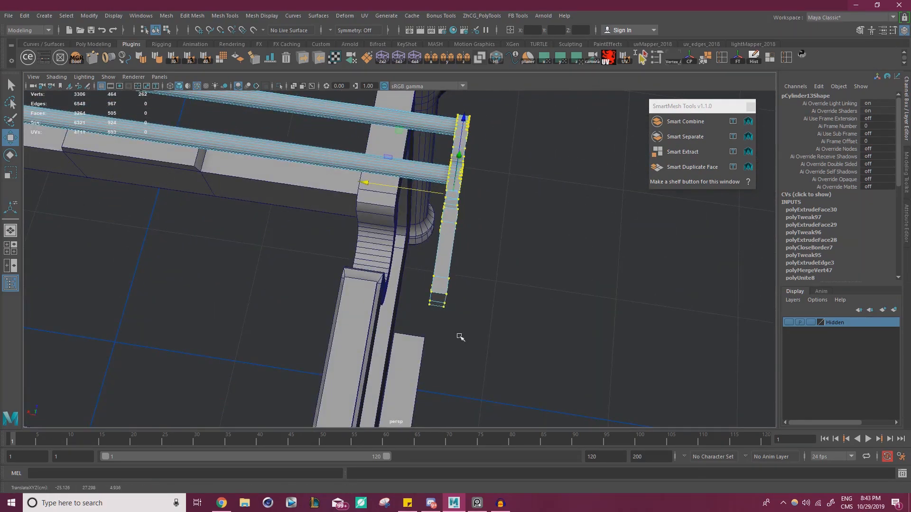
{"action": "left_click_drag", "start_coordinate": [461, 337], "coordinate": [361, 239], "text": "alt"}
{"action": "left_click_drag", "start_coordinate": [367, 207], "coordinate": [357, 206]}
{"action": "middle_click_drag", "start_coordinate": [423, 308], "coordinate": [434, 238], "text": "alt"}
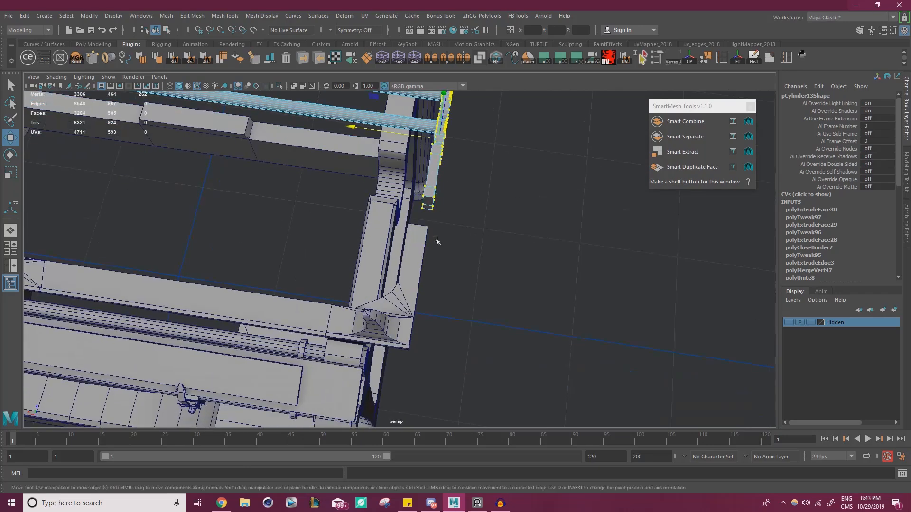
{"action": "left_click", "coordinate": [417, 255]}
{"action": "right_click", "coordinate": [419, 257]}
{"action": "left_click", "coordinate": [419, 257]}
{"action": "right_click_drag", "start_coordinate": [418, 273], "coordinate": [461, 221]}
{"action": "left_click", "coordinate": [506, 247]}
{"action": "left_click_drag", "start_coordinate": [429, 203], "coordinate": [584, 247], "text": "alt"}
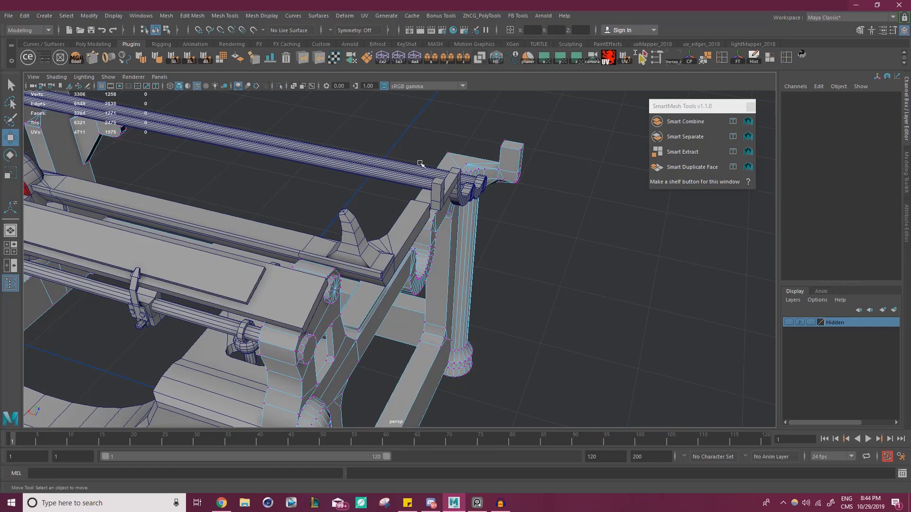
{"action": "left_click", "coordinate": [406, 228]}
{"action": "right_click_drag", "start_coordinate": [406, 229], "coordinate": [451, 210]}
{"action": "left_click", "coordinate": [491, 264]}
Edit the vertices of the carriage side bar, nudging its end sideways near the new arm.
{"action": "left_click", "coordinate": [412, 234]}
{"action": "right_click_drag", "start_coordinate": [413, 233], "coordinate": [370, 223]}
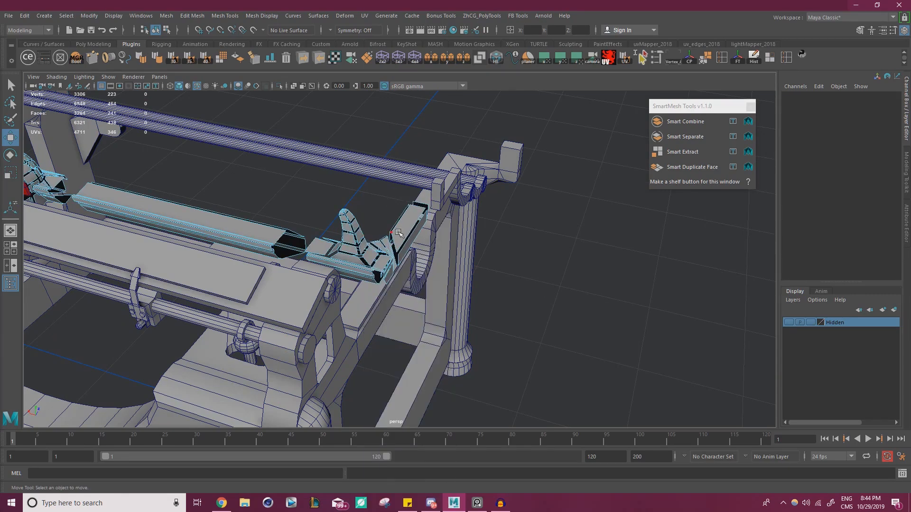
{"action": "right_click_drag", "start_coordinate": [396, 230], "coordinate": [360, 228]}
{"action": "left_click_drag", "start_coordinate": [366, 227], "coordinate": [479, 249], "text": "alt"}
{"action": "left_click_drag", "start_coordinate": [305, 258], "coordinate": [290, 260]}
{"action": "left_click_drag", "start_coordinate": [345, 272], "coordinate": [436, 170], "text": "alt"}
Select the whole rod-and-arm object and move it along Z to about -1.619.
{"action": "key", "text": "d"}
{"action": "left_click", "coordinate": [473, 220]}
{"action": "left_click_drag", "start_coordinate": [474, 220], "coordinate": [455, 228], "text": "alt"}
{"action": "left_click", "coordinate": [517, 256]}
{"action": "mouse_move", "coordinate": [537, 246]}
{"action": "left_mouse_down", "text": "alt"}
{"action": "mouse_move", "coordinate": [561, 254]}
{"action": "mouse_move", "coordinate": [540, 247]}
{"action": "left_mouse_up", "text": "alt"}
{"action": "left_click_drag", "start_coordinate": [613, 262], "coordinate": [575, 262]}
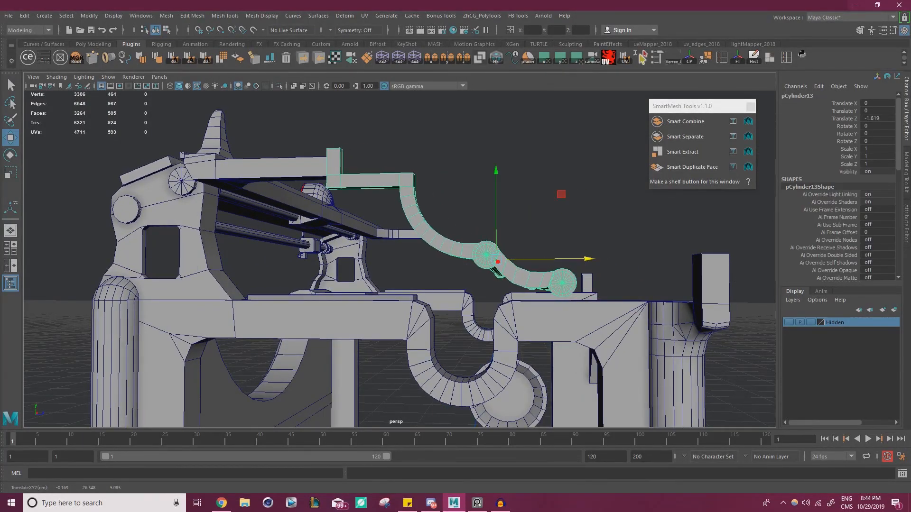
Examine the Underwood typewriter reference photos for how the carriage end bracket and rods connect.
{"action": "left_click_drag", "start_coordinate": [529, 250], "coordinate": [428, 252], "text": "alt"}
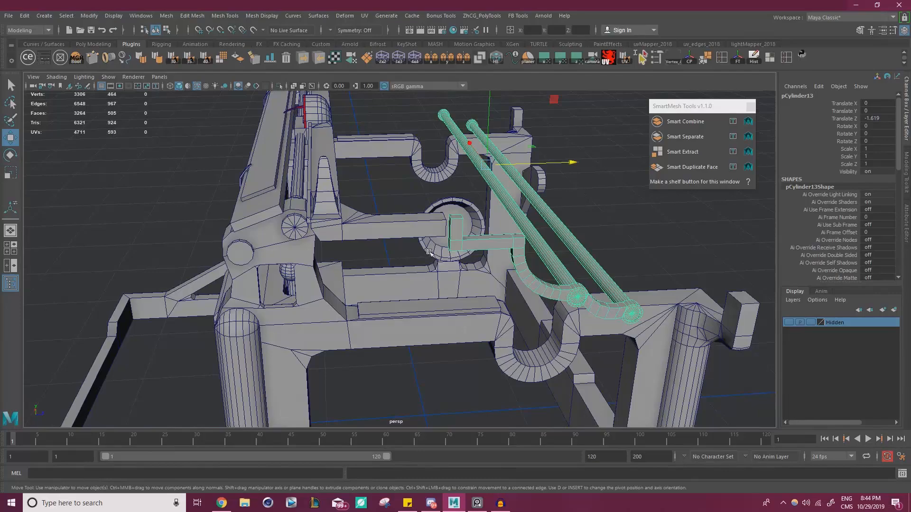
{"action": "right_click_drag", "start_coordinate": [0, 240], "coordinate": [300, 266]}
{"action": "scroll", "coordinate": [301, 266], "scroll_direction": "up", "scroll_amount": 5}
{"action": "middle_click_drag", "start_coordinate": [35, 191], "coordinate": [246, 285]}
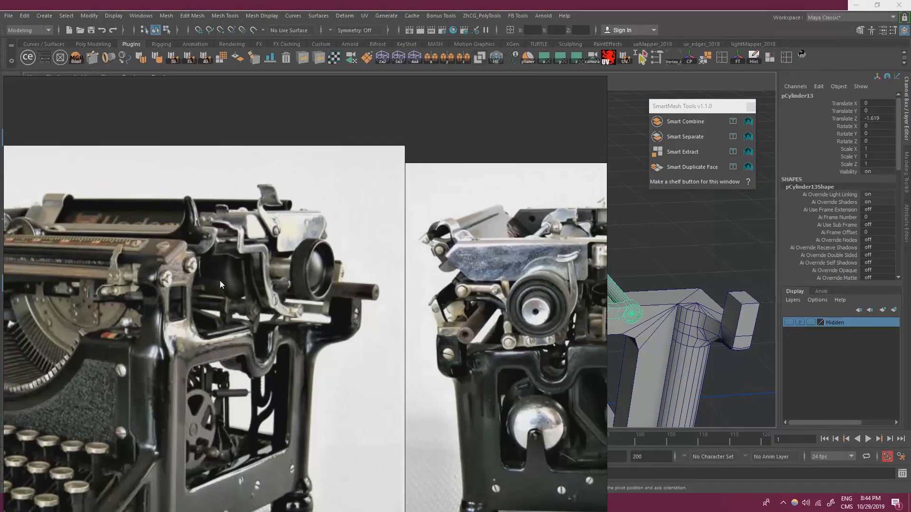
{"action": "scroll", "coordinate": [241, 269], "scroll_direction": "up", "scroll_amount": 1}
{"action": "scroll", "coordinate": [280, 269], "scroll_direction": "down", "scroll_amount": 2}
{"action": "middle_click_drag", "start_coordinate": [339, 269], "coordinate": [147, 262]}
{"action": "scroll", "coordinate": [311, 264], "scroll_direction": "down", "scroll_amount": 4}
{"action": "scroll", "coordinate": [340, 266], "scroll_direction": "down", "scroll_amount": 2}
{"action": "scroll", "coordinate": [357, 313], "scroll_direction": "up", "scroll_amount": 7}
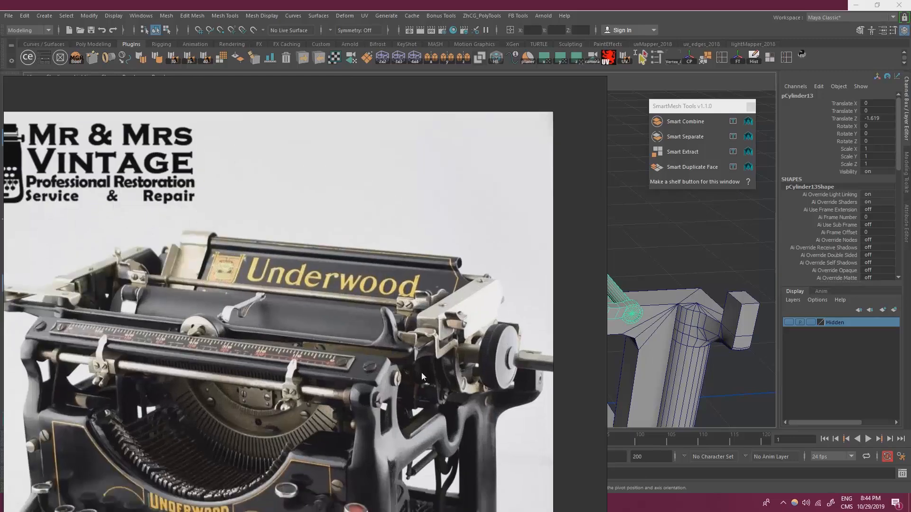
{"action": "scroll", "coordinate": [451, 366], "scroll_direction": "up", "scroll_amount": 3}
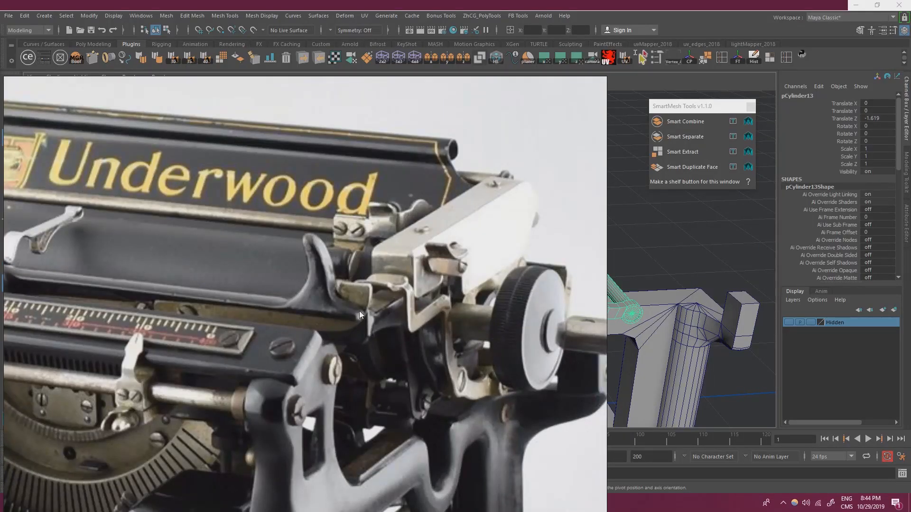
{"action": "right_click_drag", "start_coordinate": [372, 306], "coordinate": [0, 275]}
Recheck the bracket in the reference photo and move the rod-and-arm object along Z to about -2.498.
{"action": "left_click_drag", "start_coordinate": [410, 262], "coordinate": [402, 252], "text": "alt"}
{"action": "mouse_move", "coordinate": [402, 251]}
{"action": "middle_mouse_down", "text": "alt"}
{"action": "mouse_move", "coordinate": [427, 254]}
{"action": "mouse_move", "coordinate": [391, 234]}
{"action": "mouse_move", "coordinate": [386, 244]}
{"action": "middle_mouse_up", "text": "alt"}
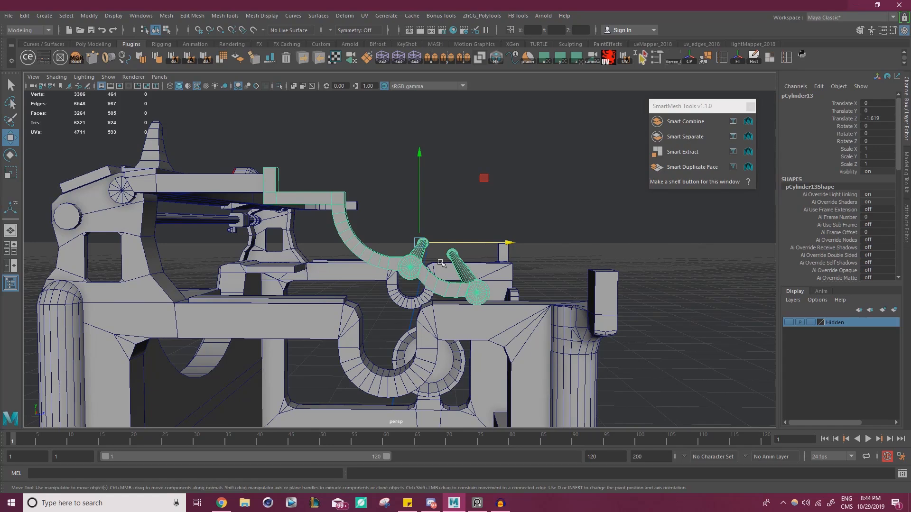
{"action": "key", "text": "alt+Tab"}
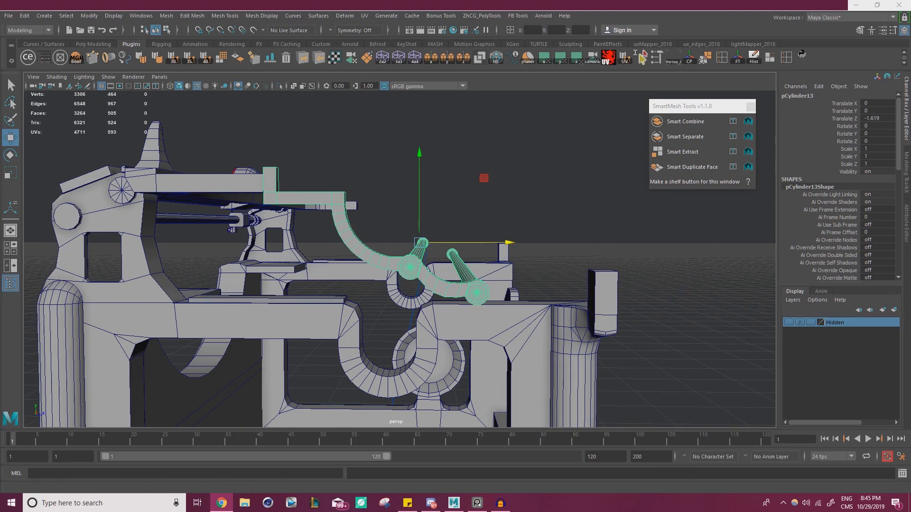
{"action": "key", "text": "alt+Tab"}
{"action": "right_click_drag", "start_coordinate": [96, 263], "coordinate": [494, 274]}
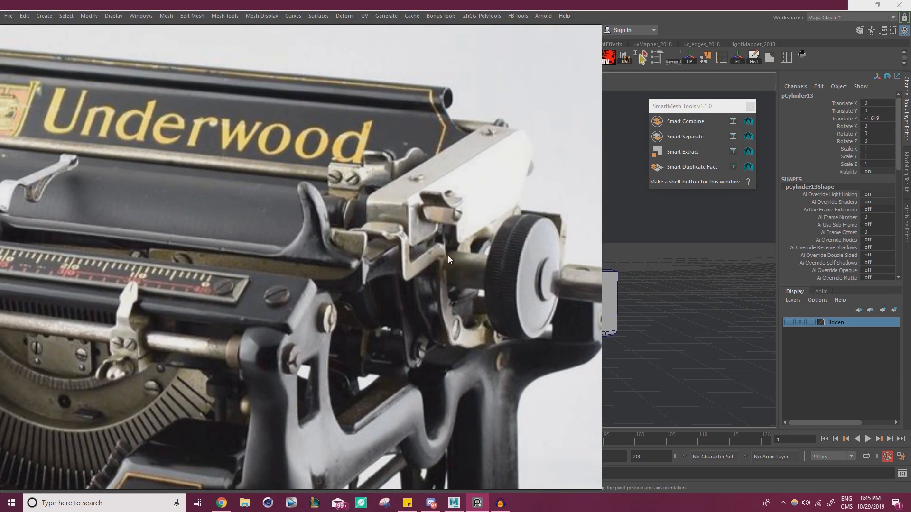
{"action": "right_click_drag", "start_coordinate": [474, 278], "coordinate": [0, 256]}
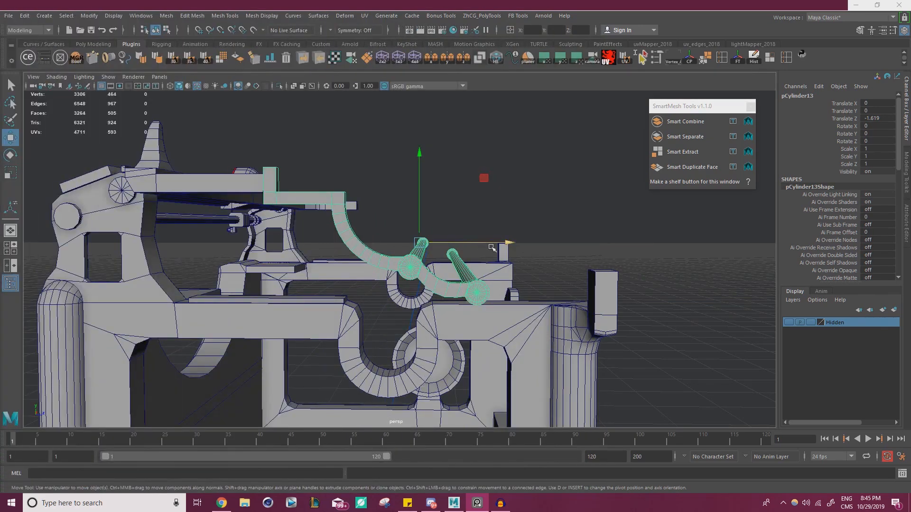
{"action": "left_click_drag", "start_coordinate": [508, 243], "coordinate": [497, 243]}
{"action": "right_click_drag", "start_coordinate": [474, 258], "coordinate": [496, 287], "text": "alt"}
{"action": "middle_click_drag", "start_coordinate": [496, 292], "coordinate": [476, 271], "text": "alt"}
{"action": "mouse_move", "coordinate": [476, 251]}
{"action": "right_mouse_down", "text": "alt"}
{"action": "mouse_move", "coordinate": [425, 245]}
{"action": "mouse_move", "coordinate": [478, 252]}
{"action": "right_mouse_up", "text": "alt"}
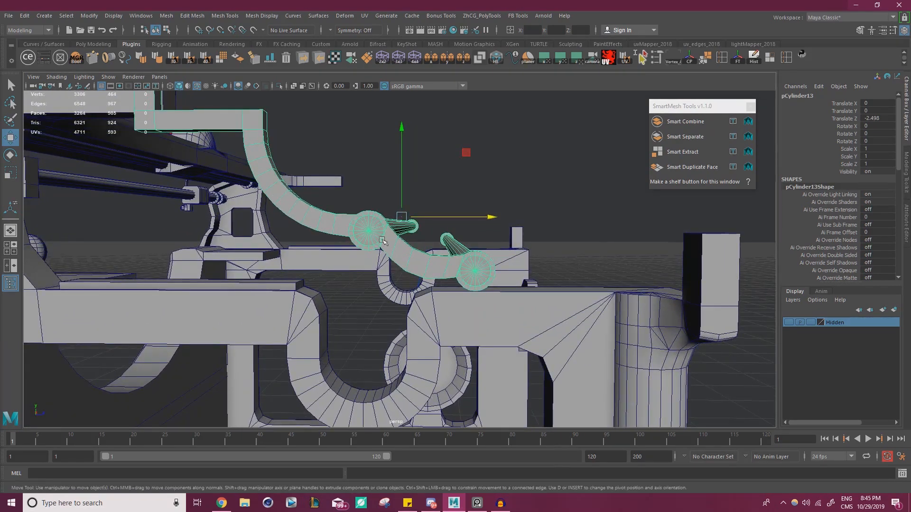
{"action": "right_click_drag", "start_coordinate": [386, 231], "coordinate": [397, 236], "text": "alt"}
{"action": "middle_click_drag", "start_coordinate": [397, 236], "coordinate": [429, 265], "text": "alt"}
{"action": "right_click", "coordinate": [429, 265]}
{"action": "right_click_drag", "start_coordinate": [429, 268], "coordinate": [380, 271]}
{"action": "double_click", "coordinate": [420, 260]}
{"action": "left_click_drag", "start_coordinate": [380, 271], "coordinate": [413, 269], "text": "alt"}
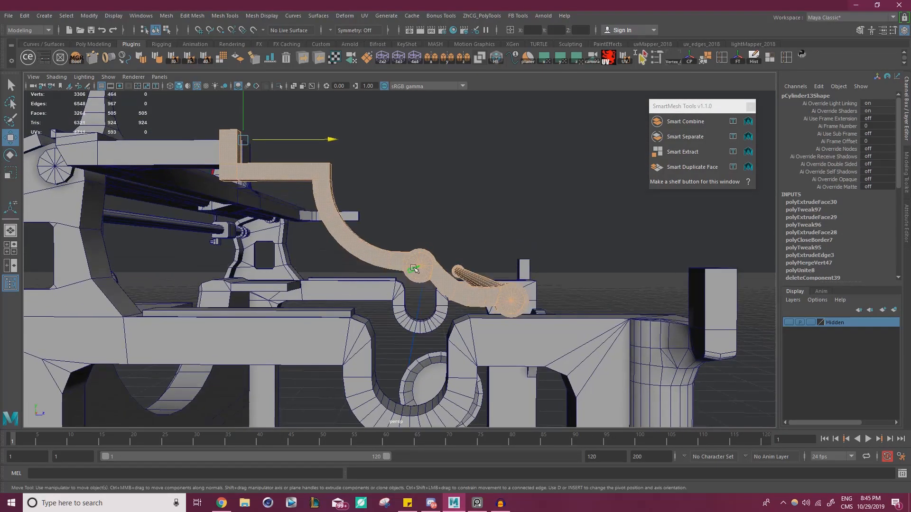
Select the vertices of the upper arm and upper rod, excluding the lower link and rod, and raise them slightly.
{"action": "right_click_drag", "start_coordinate": [417, 260], "coordinate": [374, 237]}
{"action": "right_click_drag", "start_coordinate": [360, 239], "coordinate": [319, 264], "text": "alt"}
{"action": "left_click_drag", "start_coordinate": [210, 320], "coordinate": [444, 111]}
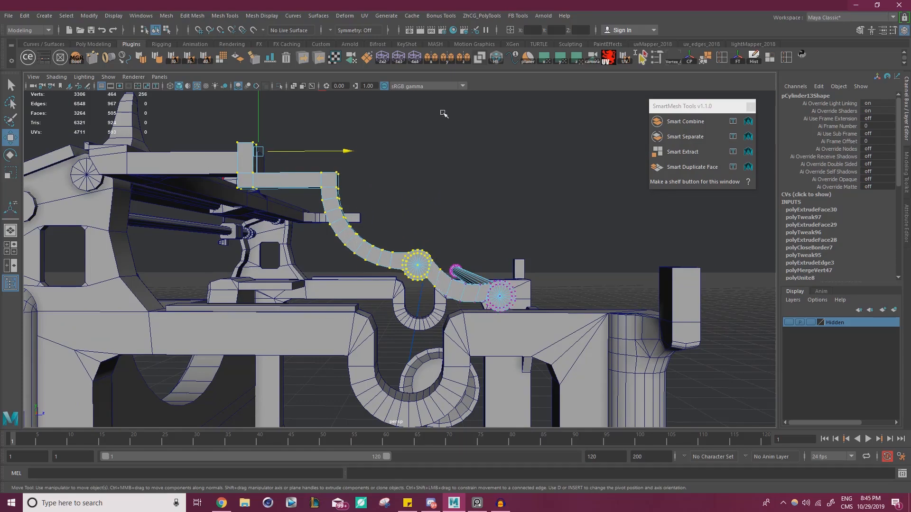
{"action": "left_click_drag", "start_coordinate": [451, 209], "coordinate": [432, 256], "text": "alt"}
{"action": "right_click_drag", "start_coordinate": [432, 256], "coordinate": [546, 267], "text": "alt"}
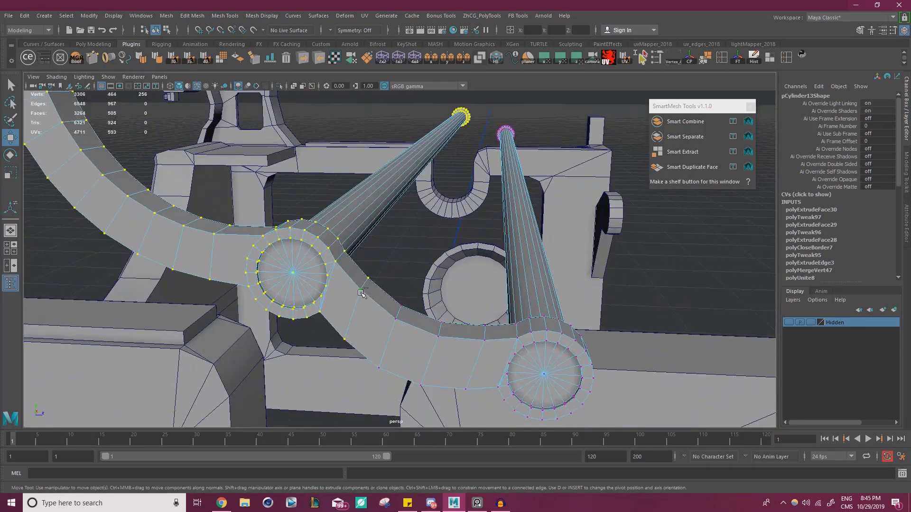
{"action": "left_click_drag", "start_coordinate": [366, 323], "coordinate": [336, 348], "text": "ctrl"}
{"action": "right_click_drag", "start_coordinate": [347, 328], "coordinate": [313, 318], "text": "alt"}
{"action": "left_click_drag", "start_coordinate": [313, 318], "coordinate": [294, 248], "text": "alt"}
{"action": "left_click_drag", "start_coordinate": [273, 105], "coordinate": [278, 88]}
{"action": "scroll", "coordinate": [398, 285], "scroll_direction": "up", "scroll_amount": 2}
{"action": "middle_click_drag", "start_coordinate": [399, 289], "coordinate": [339, 233], "text": "alt"}
{"action": "scroll", "coordinate": [340, 232], "scroll_direction": "up", "scroll_amount": 5}
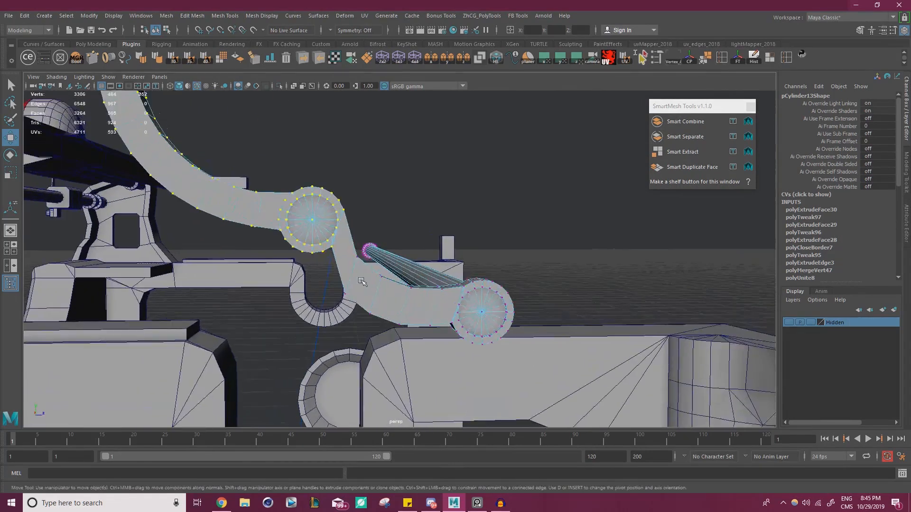
Return the rod-and-arm to object selection and move it to about Y -0.193 and Z -3.557.
{"action": "right_click_drag", "start_coordinate": [338, 229], "coordinate": [337, 258]}
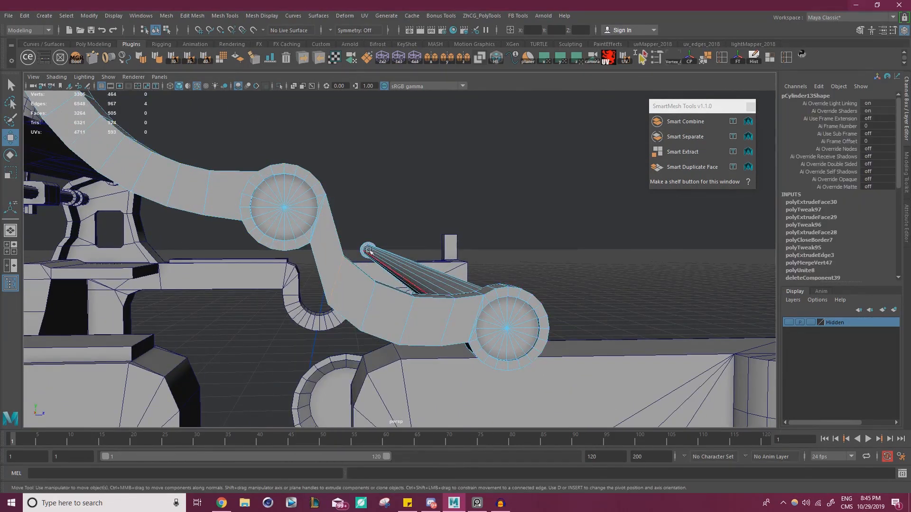
{"action": "left_click_drag", "start_coordinate": [455, 263], "coordinate": [408, 261], "text": "alt"}
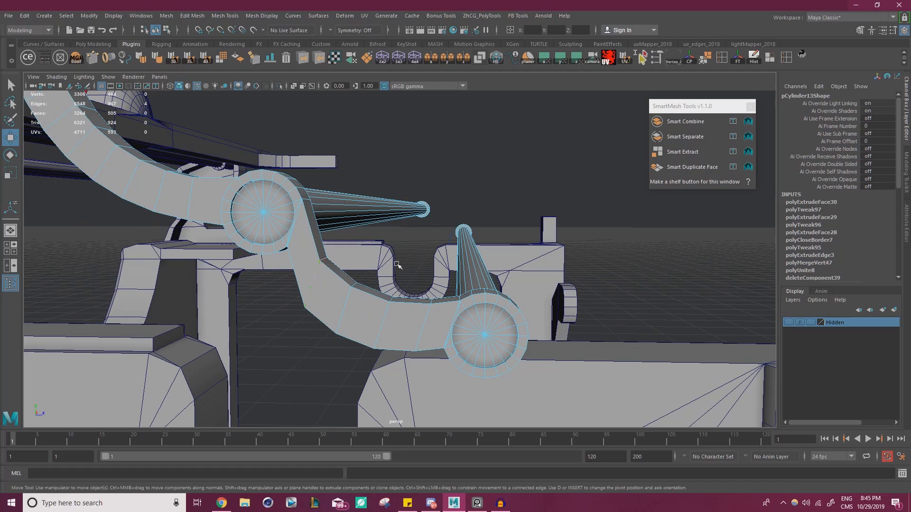
{"action": "key", "text": "w"}
{"action": "left_click_drag", "start_coordinate": [396, 243], "coordinate": [391, 208], "text": "alt"}
{"action": "right_click_drag", "start_coordinate": [341, 294], "coordinate": [369, 232]}
{"action": "scroll", "coordinate": [510, 240], "scroll_direction": "down", "scroll_amount": 8}
{"action": "left_click_drag", "start_coordinate": [474, 173], "coordinate": [465, 175]}
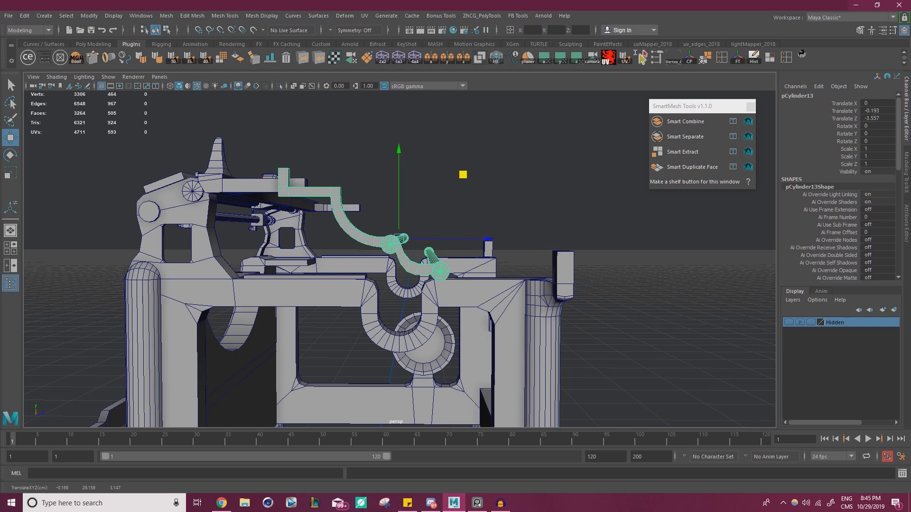
Examine the Underwood side-view reference photo for the positions of the two rods and the bracket above the frame's U-shaped notch.
{"action": "left_click", "coordinate": [301, 288]}
{"action": "left_click_drag", "start_coordinate": [300, 288], "coordinate": [341, 176], "text": "alt"}
{"action": "right_click_drag", "start_coordinate": [0, 289], "coordinate": [578, 286]}
{"action": "scroll", "coordinate": [408, 286], "scroll_direction": "down", "scroll_amount": 5}
{"action": "middle_click_drag", "start_coordinate": [408, 286], "coordinate": [552, 375]}
{"action": "middle_click_drag", "start_coordinate": [280, 395], "coordinate": [355, 323]}
{"action": "scroll", "coordinate": [354, 323], "scroll_direction": "up", "scroll_amount": 2}
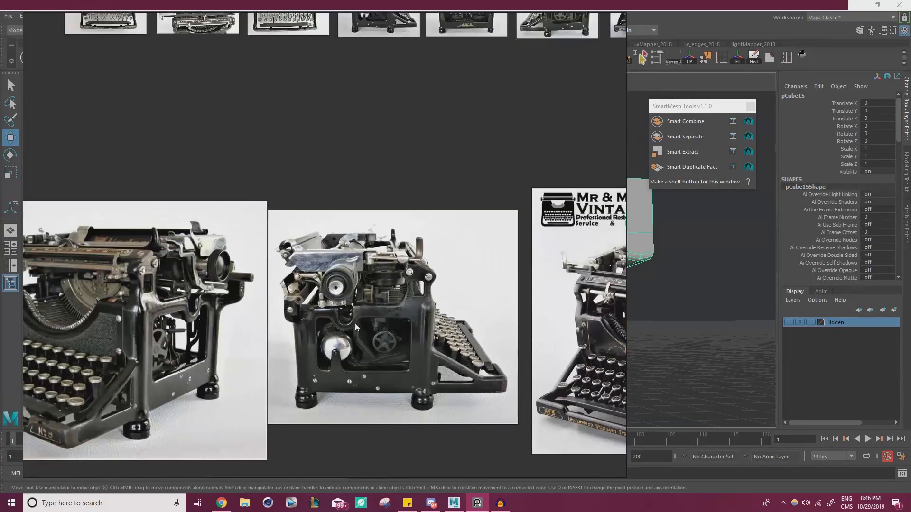
{"action": "scroll", "coordinate": [329, 325], "scroll_direction": "up", "scroll_amount": 4}
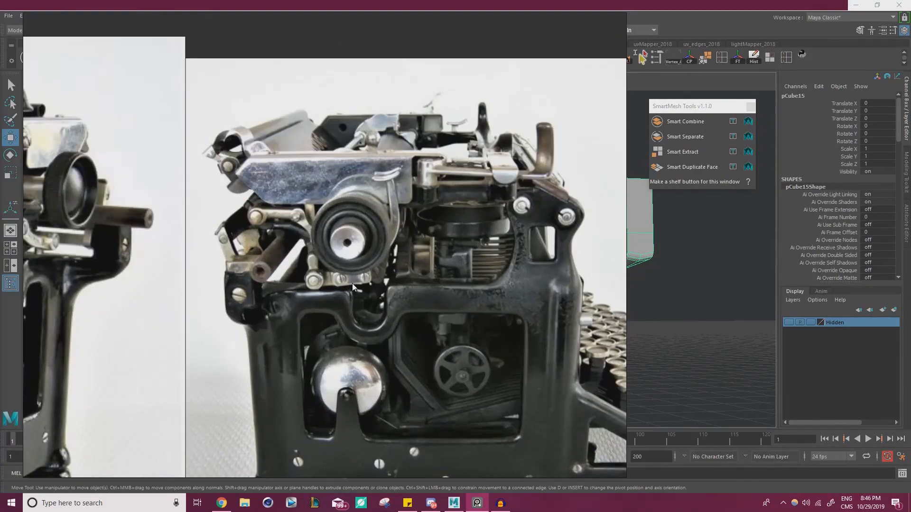
{"action": "right_click_drag", "start_coordinate": [430, 294], "coordinate": [0, 280]}
{"action": "right_click_drag", "start_coordinate": [408, 250], "coordinate": [331, 237], "text": "alt"}
{"action": "left_click_drag", "start_coordinate": [331, 237], "coordinate": [366, 280], "text": "alt"}
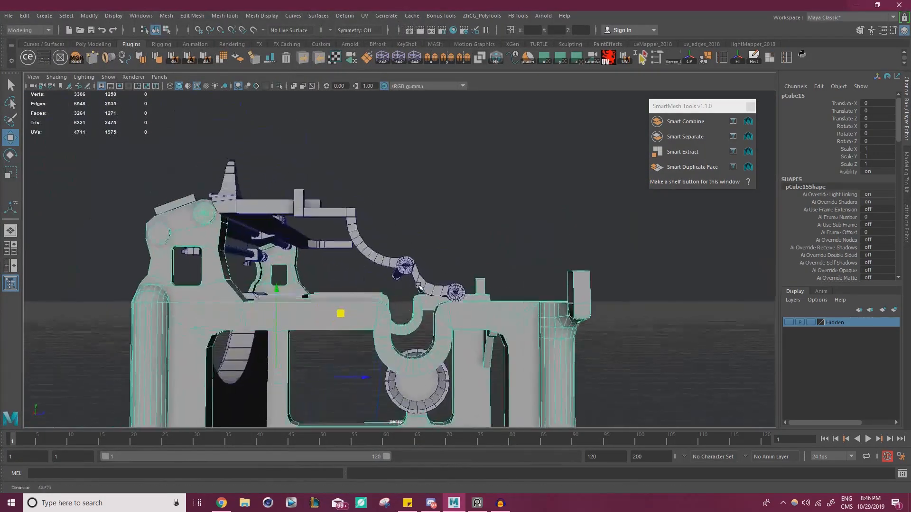
{"action": "middle_click_drag", "start_coordinate": [365, 280], "coordinate": [332, 270], "text": "alt"}
{"action": "right_click_drag", "start_coordinate": [332, 270], "coordinate": [384, 281], "text": "alt"}
{"action": "left_click", "coordinate": [383, 280]}
{"action": "left_click_drag", "start_coordinate": [384, 280], "coordinate": [431, 327], "text": "alt"}
{"action": "right_click_drag", "start_coordinate": [375, 316], "coordinate": [376, 332]}
{"action": "double_click", "coordinate": [379, 306]}
{"action": "left_click_drag", "start_coordinate": [356, 326], "coordinate": [387, 298], "text": "alt"}
{"action": "right_click_drag", "start_coordinate": [387, 298], "coordinate": [352, 224]}
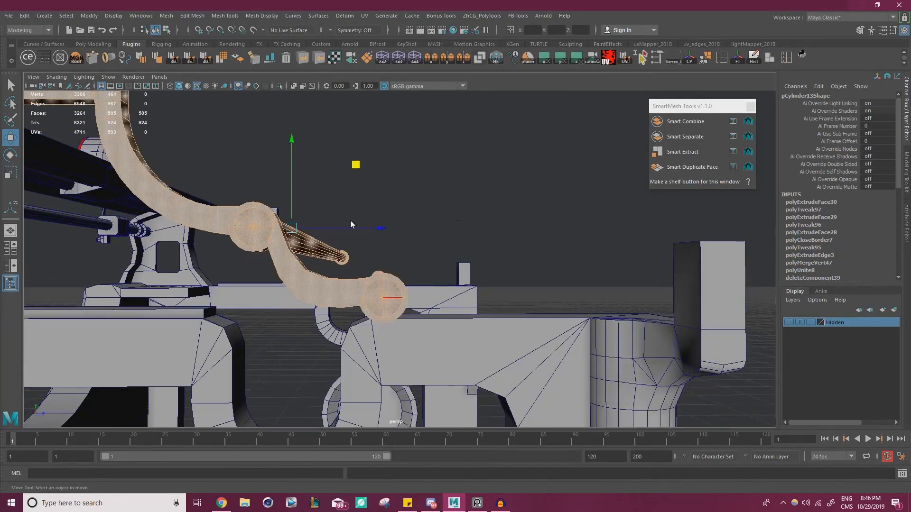
{"action": "right_click_drag", "start_coordinate": [360, 291], "coordinate": [319, 227]}
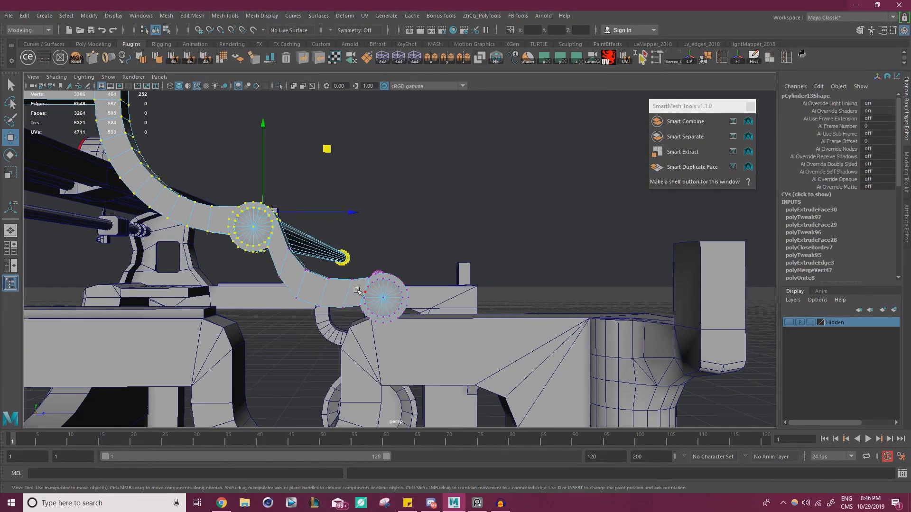
{"action": "left_click", "coordinate": [430, 223]}
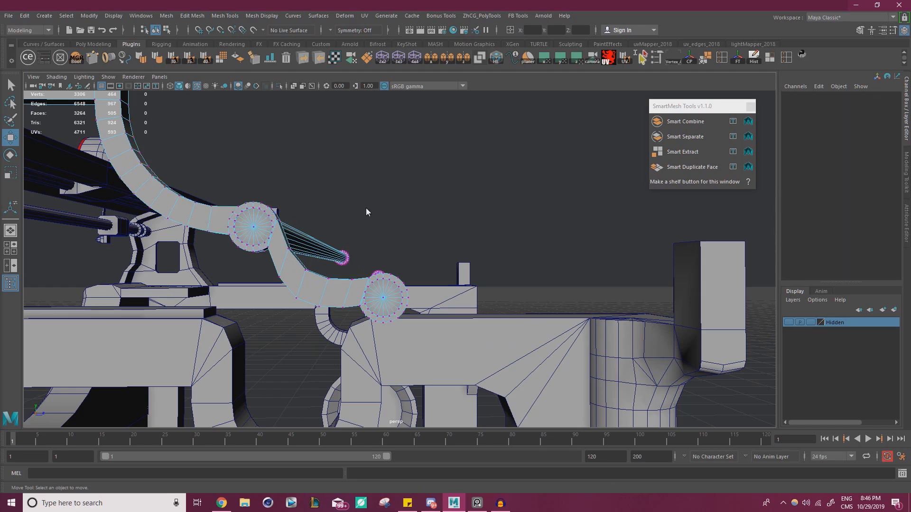
Select the lower rod's vertices, including its round arm end, and shift them outward along Z.
{"action": "left_click", "coordinate": [376, 277]}
{"action": "right_click_drag", "start_coordinate": [429, 228], "coordinate": [397, 232]}
{"action": "left_click_drag", "start_coordinate": [397, 231], "coordinate": [408, 260], "text": "alt"}
{"action": "middle_click_drag", "start_coordinate": [408, 260], "coordinate": [429, 234], "text": "alt"}
{"action": "left_click_drag", "start_coordinate": [510, 220], "coordinate": [366, 308]}
{"action": "scroll", "coordinate": [366, 309], "scroll_direction": "up", "scroll_amount": 4}
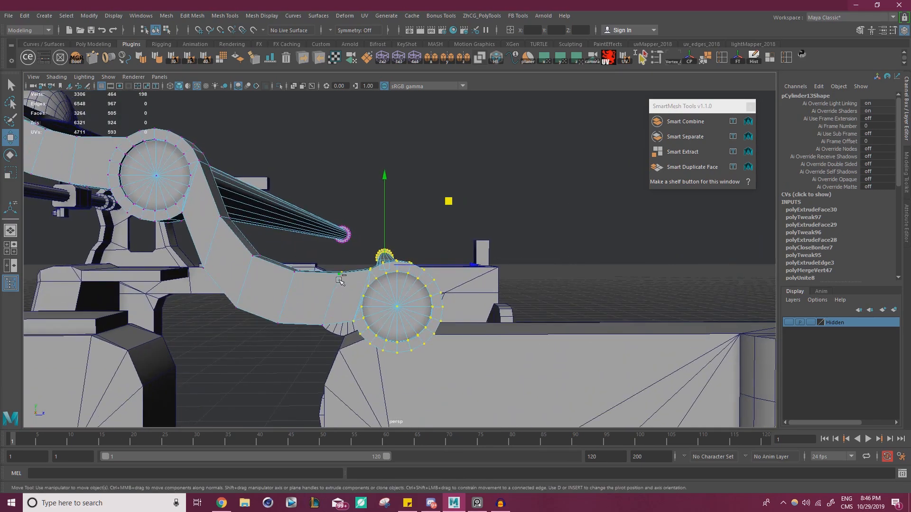
{"action": "left_click_drag", "start_coordinate": [482, 266], "coordinate": [497, 266]}
Select an edge loop on the link between the two rods and slide it along Z toward the lower rod.
{"action": "scroll", "coordinate": [427, 273], "scroll_direction": "down", "scroll_amount": 2}
{"action": "middle_click_drag", "start_coordinate": [379, 281], "coordinate": [403, 250], "text": "alt"}
{"action": "right_click_drag", "start_coordinate": [379, 245], "coordinate": [377, 203]}
{"action": "double_click", "coordinate": [377, 244]}
{"action": "left_click_drag", "start_coordinate": [434, 246], "coordinate": [445, 245]}
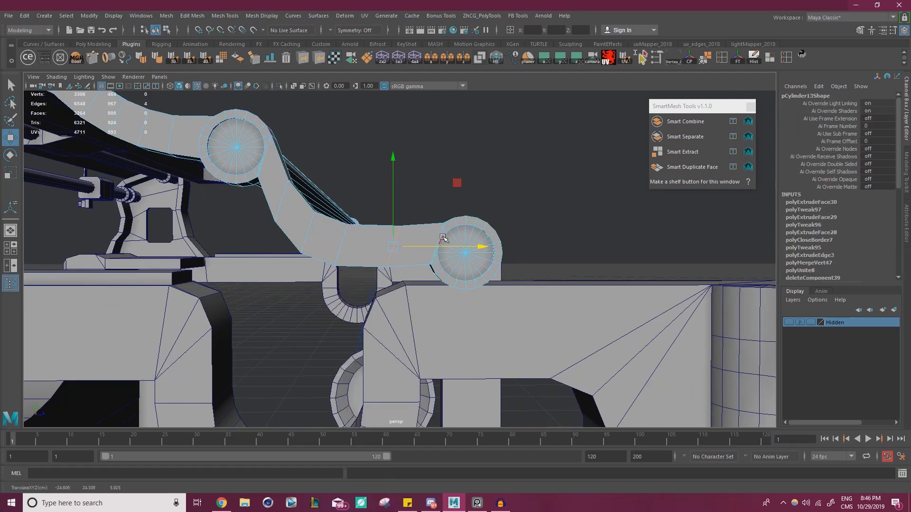
{"action": "scroll", "coordinate": [482, 230], "scroll_direction": "down", "scroll_amount": 4}
{"action": "middle_click_drag", "start_coordinate": [394, 224], "coordinate": [415, 263], "text": "alt"}
{"action": "scroll", "coordinate": [427, 241], "scroll_direction": "up", "scroll_amount": 5}
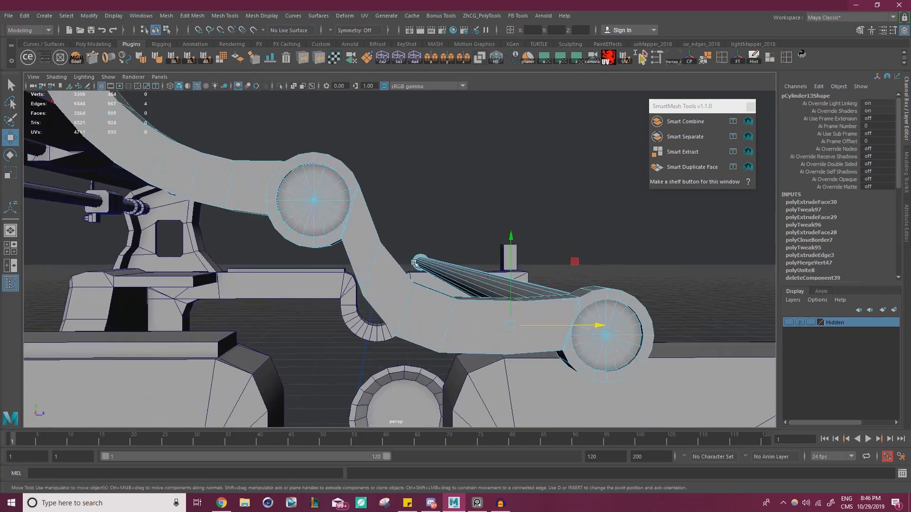
Reposition further edge loops along the link between the rods to smooth its bend, and clear the selection.
{"action": "left_click", "coordinate": [370, 276]}
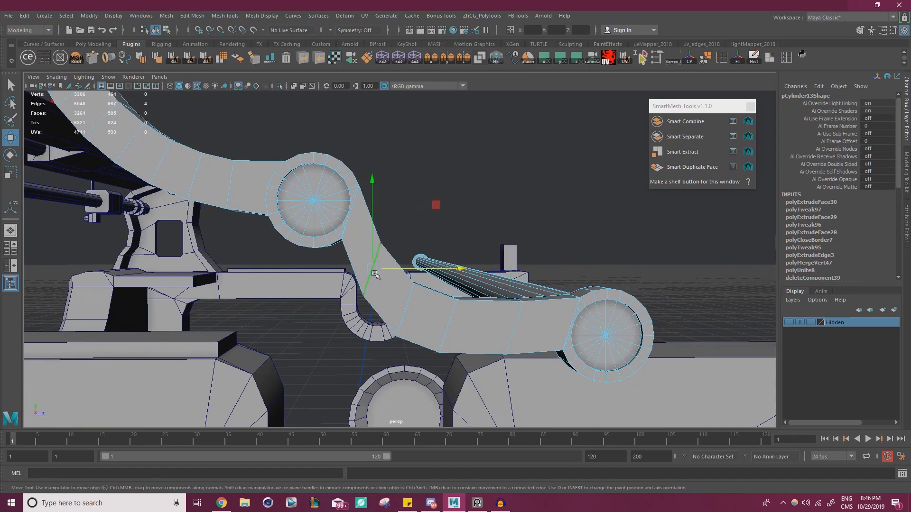
{"action": "left_click_drag", "start_coordinate": [437, 205], "coordinate": [438, 200]}
{"action": "middle_click_drag", "start_coordinate": [468, 282], "coordinate": [450, 240], "text": "alt"}
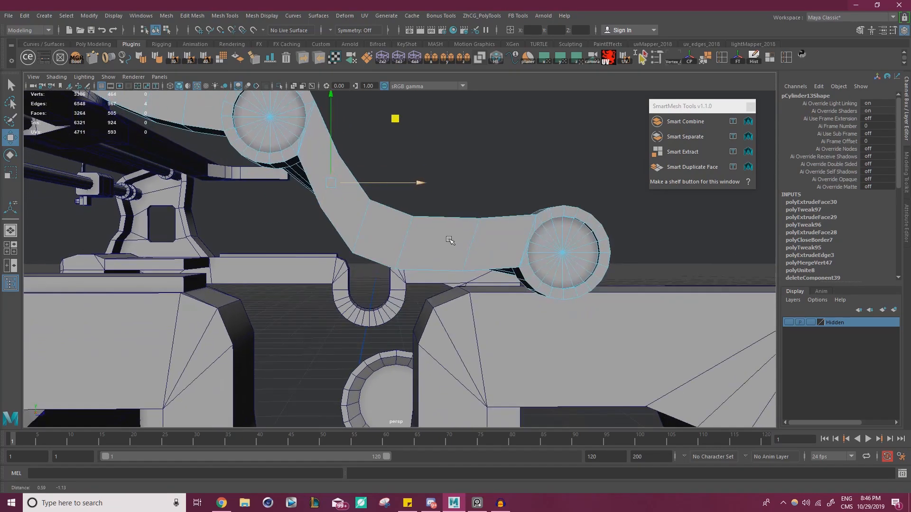
{"action": "left_click", "coordinate": [401, 247]}
{"action": "left_click_drag", "start_coordinate": [468, 181], "coordinate": [474, 183]}
{"action": "left_click", "coordinate": [481, 228]}
{"action": "right_click_drag", "start_coordinate": [530, 184], "coordinate": [409, 204], "text": "alt"}
{"action": "left_click", "coordinate": [451, 195]}
{"action": "right_click_drag", "start_coordinate": [474, 190], "coordinate": [439, 192], "text": "alt"}
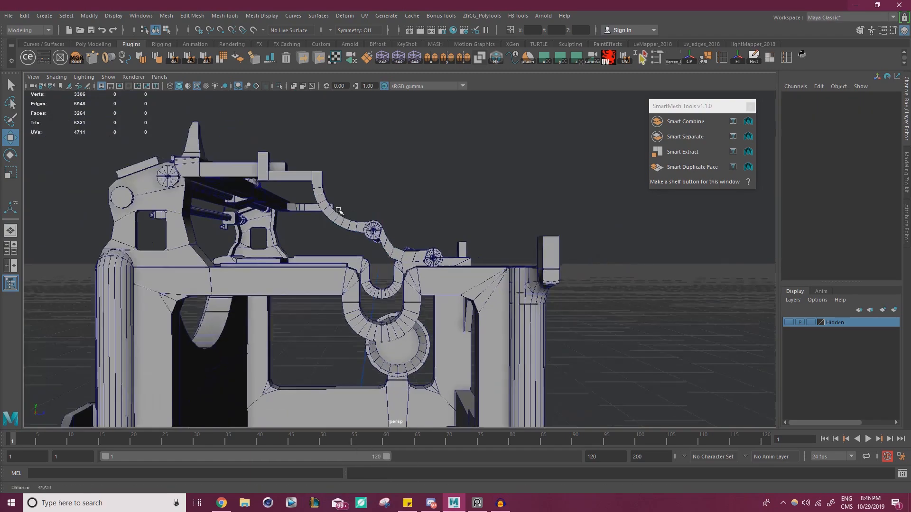
{"action": "left_click_drag", "start_coordinate": [438, 192], "coordinate": [392, 228], "text": "alt"}
{"action": "middle_click_drag", "start_coordinate": [392, 228], "coordinate": [454, 200], "text": "alt"}
{"action": "left_click_drag", "start_coordinate": [452, 199], "coordinate": [425, 236], "text": "alt"}
Insert an edge loop around the upper part of the arm's upright end block.
{"action": "left_click", "coordinate": [435, 196]}
{"action": "scroll", "coordinate": [398, 226], "scroll_direction": "up", "scroll_amount": 3}
{"action": "scroll", "coordinate": [380, 200], "scroll_direction": "up", "scroll_amount": 5}
{"action": "middle_click_drag", "start_coordinate": [391, 190], "coordinate": [417, 230], "text": "alt"}
{"action": "right_click_drag", "start_coordinate": [384, 190], "coordinate": [388, 216]}
{"action": "left_click_drag", "start_coordinate": [388, 216], "coordinate": [588, 306], "text": "alt"}
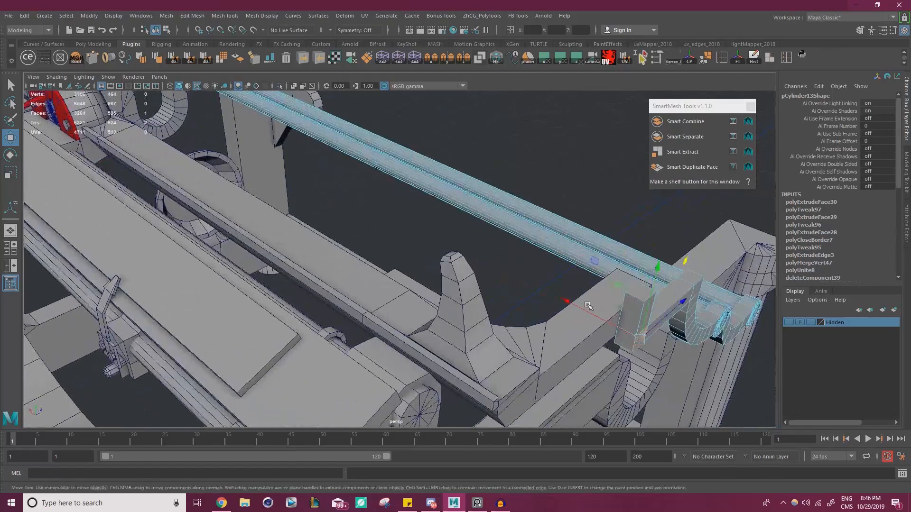
{"action": "left_click", "coordinate": [636, 297]}
{"action": "key", "text": "f"}
{"action": "scroll", "coordinate": [478, 256], "scroll_direction": "down", "scroll_amount": 5}
{"action": "left_click_drag", "start_coordinate": [478, 256], "coordinate": [459, 220], "text": "alt"}
{"action": "middle_click_drag", "start_coordinate": [450, 270], "coordinate": [470, 217], "text": "alt"}
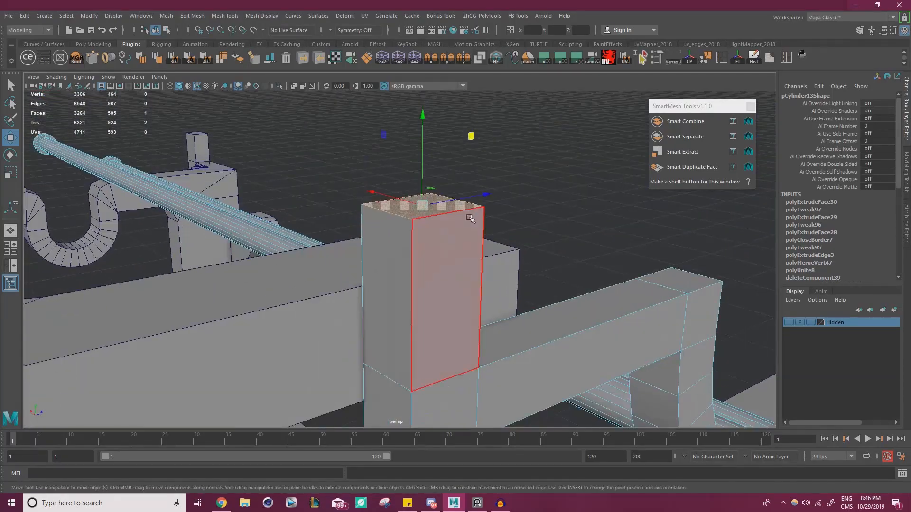
{"action": "key", "text": "ctrl+shift+x"}
{"action": "left_click", "coordinate": [414, 262], "text": "ctrl"}
{"action": "key", "text": "w"}
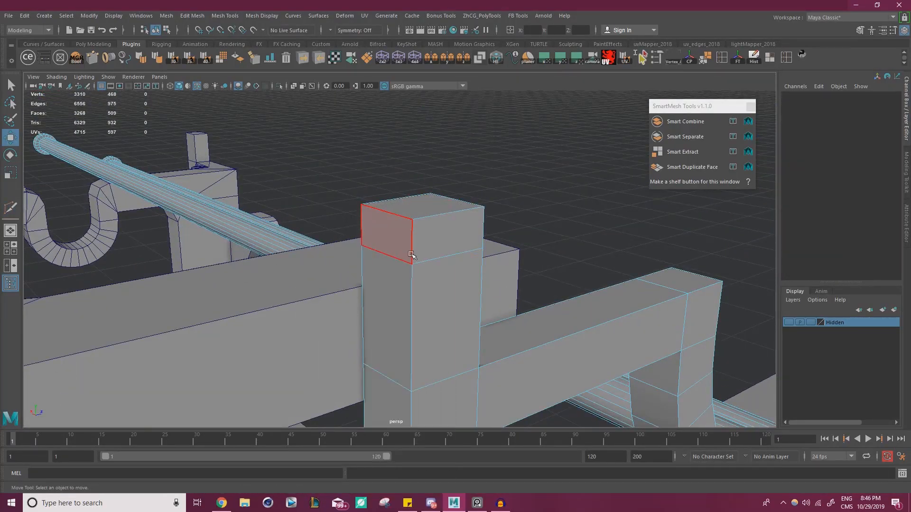
Extrude the upper side face of the arm's upright end block.
{"action": "left_click", "coordinate": [412, 253]}
{"action": "left_click_drag", "start_coordinate": [412, 252], "coordinate": [448, 237], "text": "alt"}
{"action": "scroll", "coordinate": [293, 244], "scroll_direction": "down", "scroll_amount": 5}
{"action": "scroll", "coordinate": [390, 228], "scroll_direction": "down", "scroll_amount": 5}
Compare the arm's shape and its connection to the carriage with the angled and side-view typewriter reference photos.
{"action": "key", "text": "alt+Tab"}
{"action": "right_click_drag", "start_coordinate": [451, 224], "coordinate": [611, 230]}
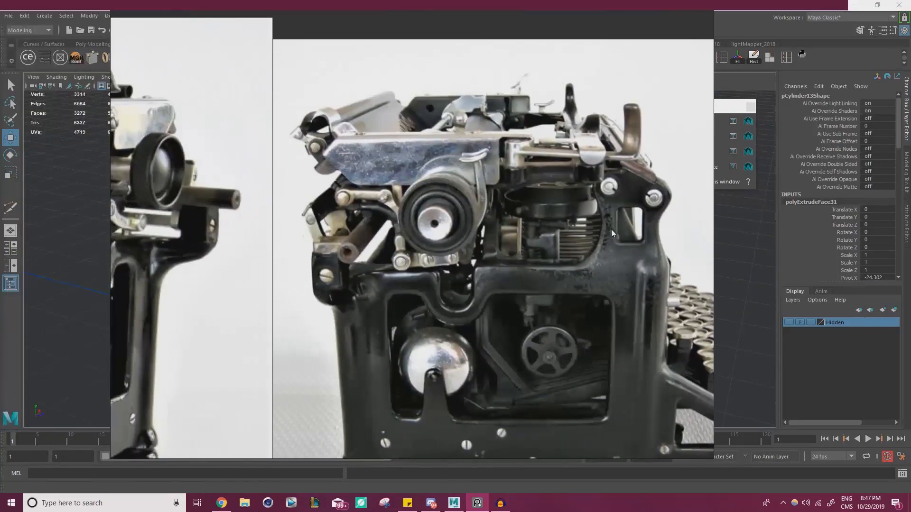
{"action": "scroll", "coordinate": [392, 233], "scroll_direction": "down", "scroll_amount": 5}
{"action": "scroll", "coordinate": [269, 242], "scroll_direction": "up", "scroll_amount": 4}
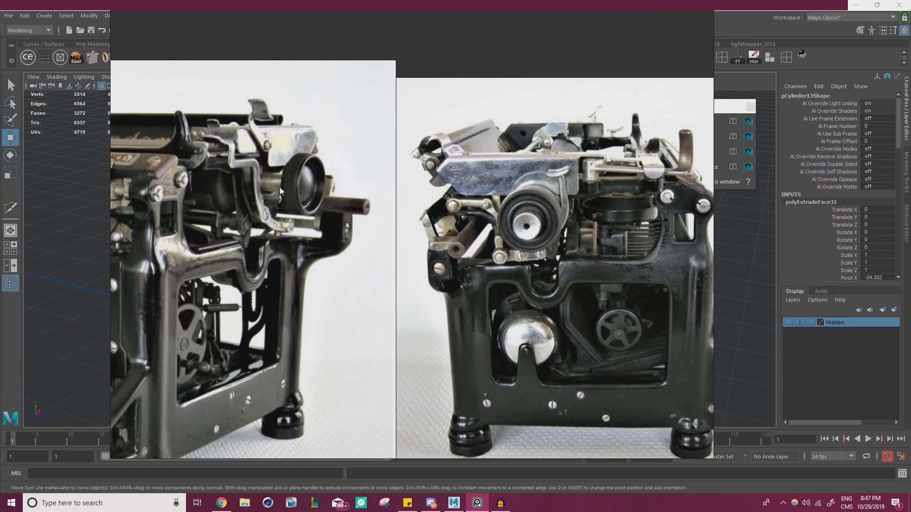
{"action": "key", "text": "alt+Tab"}
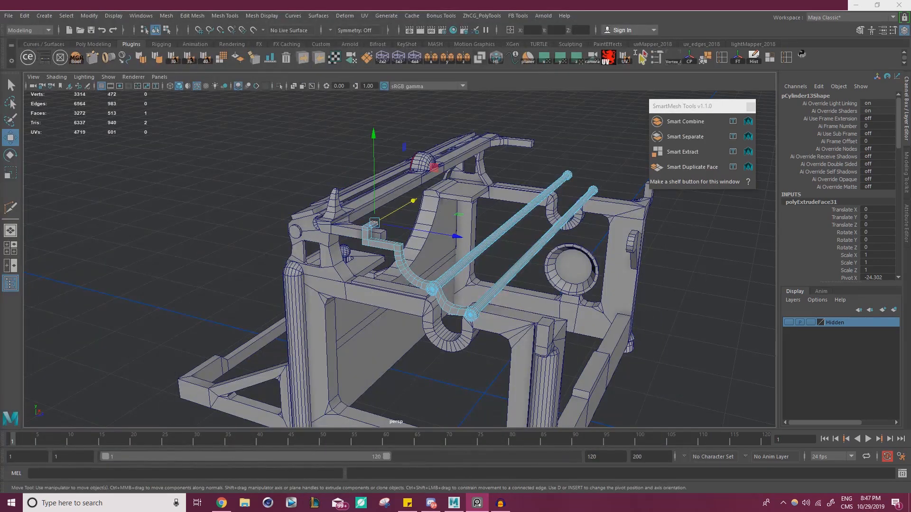
{"action": "left_click_drag", "start_coordinate": [355, 230], "coordinate": [438, 236], "text": "alt"}
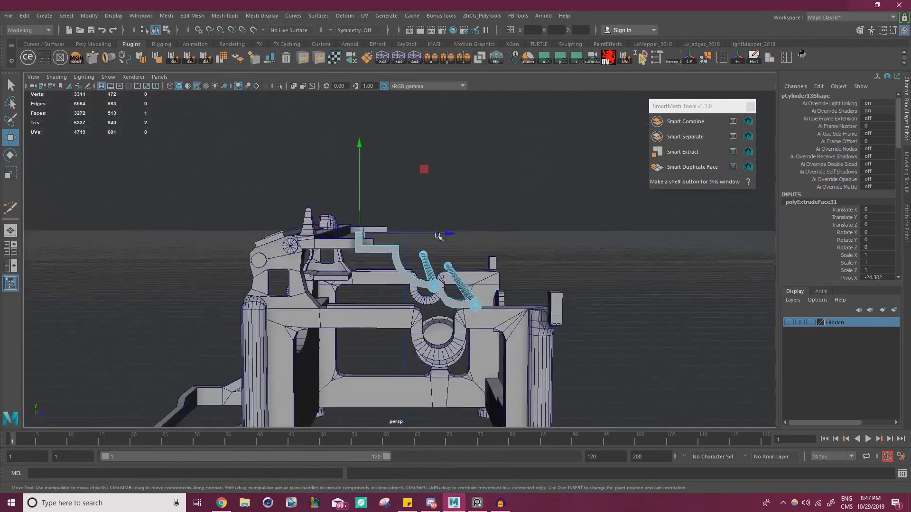
{"action": "scroll", "coordinate": [425, 281], "scroll_direction": "up", "scroll_amount": 6}
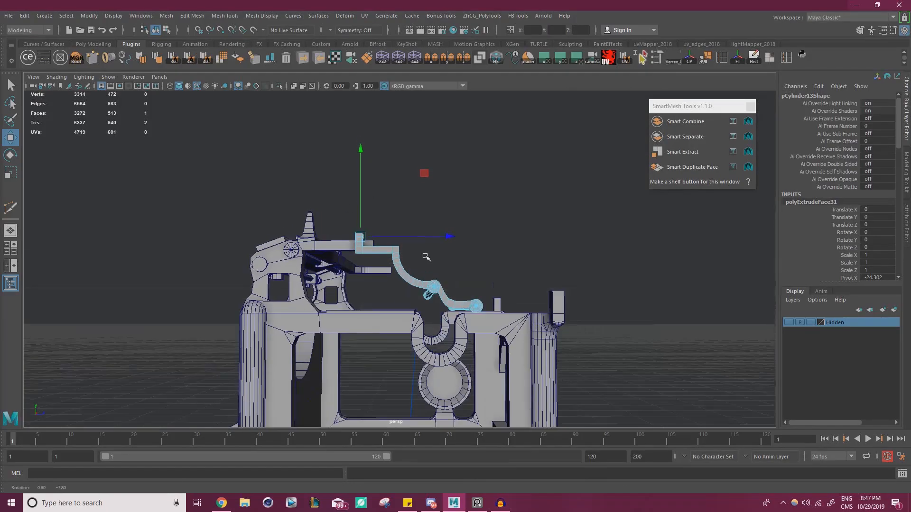
{"action": "left_click_drag", "start_coordinate": [425, 280], "coordinate": [413, 272], "text": "alt"}
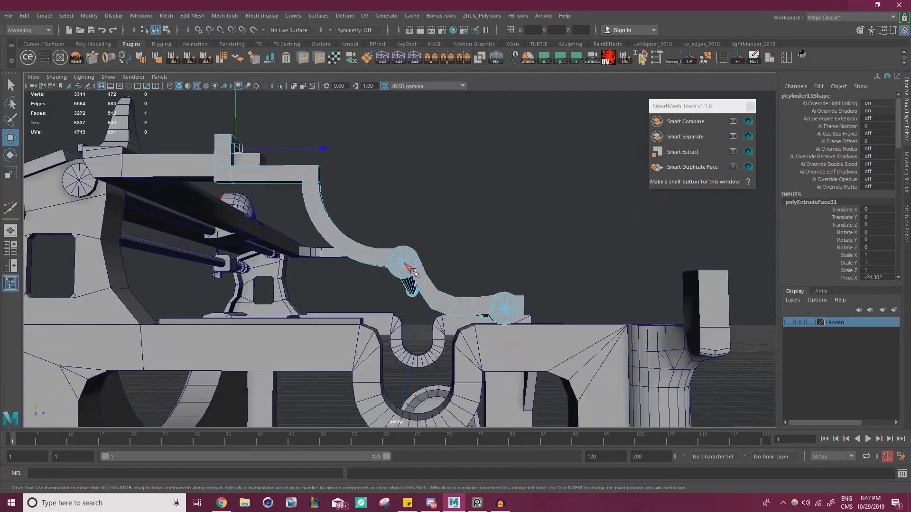
{"action": "right_click_drag", "start_coordinate": [257, 184], "coordinate": [214, 185]}
{"action": "left_click_drag", "start_coordinate": [175, 214], "coordinate": [283, 112]}
{"action": "left_click_drag", "start_coordinate": [246, 151], "coordinate": [311, 156], "text": "alt"}
{"action": "right_click_drag", "start_coordinate": [277, 176], "coordinate": [324, 161]}
{"action": "left_click", "coordinate": [402, 176]}
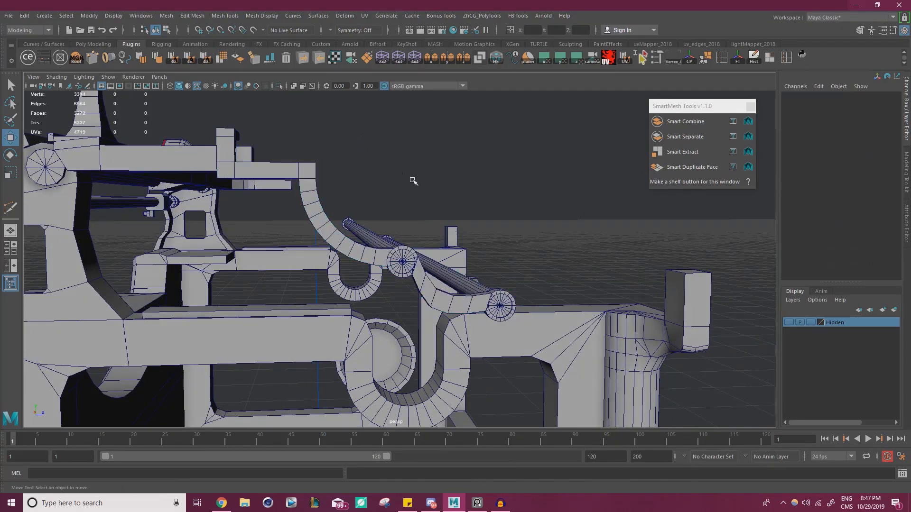
Select the intermediate edge loops on the link between the two rods and delete them, leaving a straight link.
{"action": "left_click_drag", "start_coordinate": [401, 176], "coordinate": [408, 197], "text": "alt"}
{"action": "left_click", "coordinate": [465, 295]}
{"action": "left_click_drag", "start_coordinate": [465, 259], "coordinate": [451, 301]}
{"action": "right_click_drag", "start_coordinate": [451, 301], "coordinate": [445, 221]}
{"action": "left_click", "coordinate": [399, 296]}
{"action": "double_click", "coordinate": [358, 272], "text": "shift"}
{"action": "key", "text": "ctrl+Delete"}
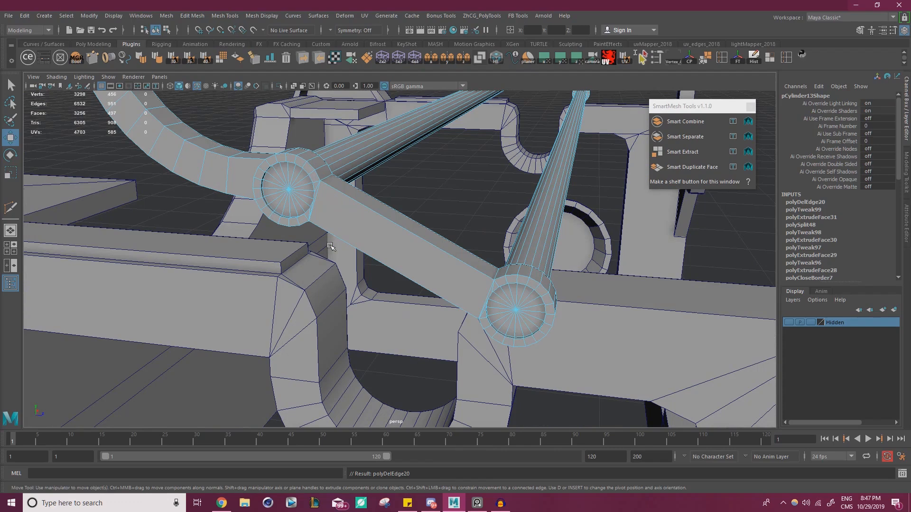
Insert one edge loop midway along the straight link and move it downward to form a single bend.
{"action": "key", "text": "ctrl+shift+x"}
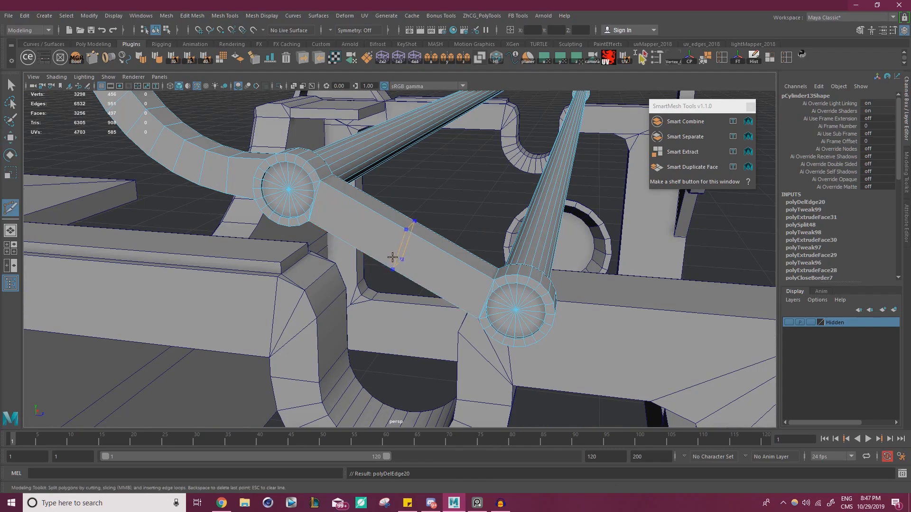
{"action": "left_click", "coordinate": [391, 256], "text": "ctrl"}
{"action": "left_click_drag", "start_coordinate": [398, 280], "coordinate": [458, 263], "text": "alt"}
{"action": "key", "text": "w"}
{"action": "right_click_drag", "start_coordinate": [410, 244], "coordinate": [407, 230]}
{"action": "double_click", "coordinate": [402, 239]}
{"action": "left_click_drag", "start_coordinate": [420, 266], "coordinate": [454, 278], "text": "alt"}
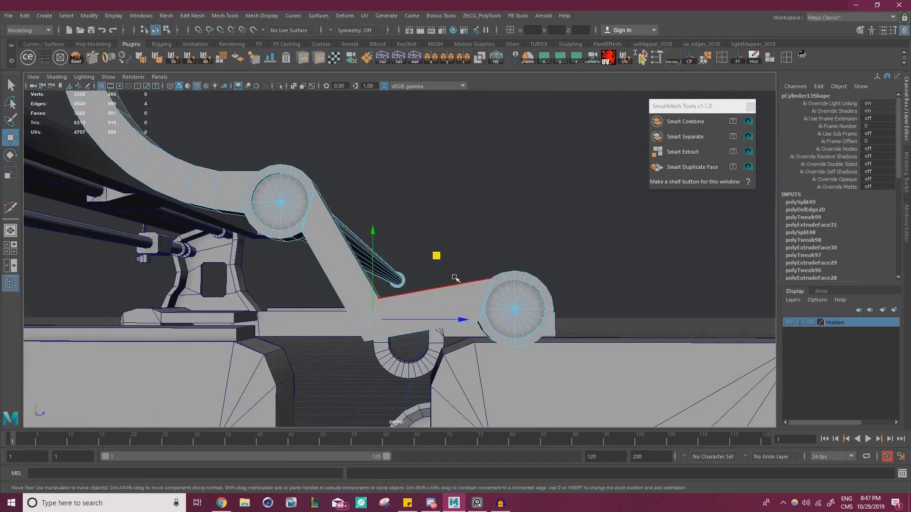
Bevel the link's bend loop with a fraction of 0.7 and 3 segments, and return to object selection.
{"action": "key", "text": "ctrl+b"}
{"action": "mouse_move", "coordinate": [522, 119]}
{"action": "left_mouse_down"}
{"action": "mouse_move", "coordinate": [525, 110]}
{"action": "mouse_move", "coordinate": [533, 118]}
{"action": "mouse_move", "coordinate": [525, 110]}
{"action": "left_mouse_up"}
{"action": "scroll", "coordinate": [360, 234], "scroll_direction": "down", "scroll_amount": 5}
{"action": "left_click_drag", "start_coordinate": [360, 234], "coordinate": [378, 301], "text": "alt"}
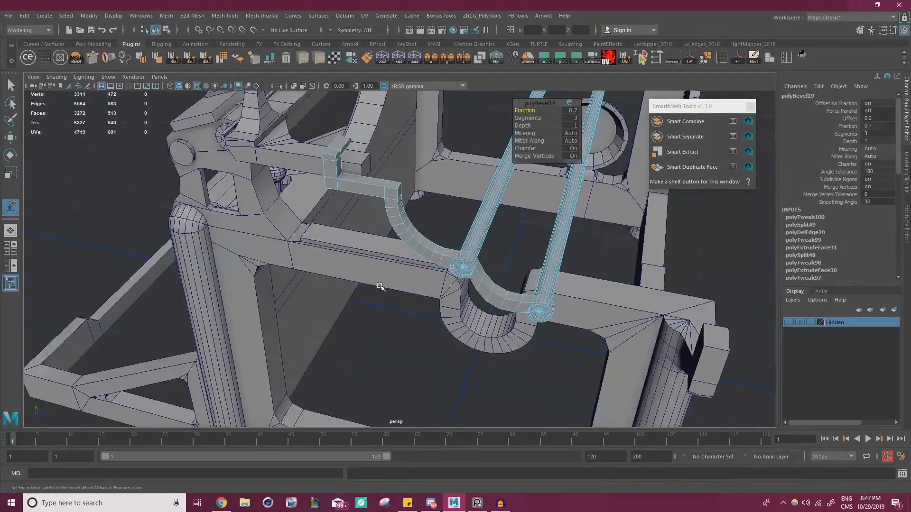
{"action": "key", "text": "w"}
{"action": "key", "text": "F8"}
{"action": "left_click", "coordinate": [391, 341]}
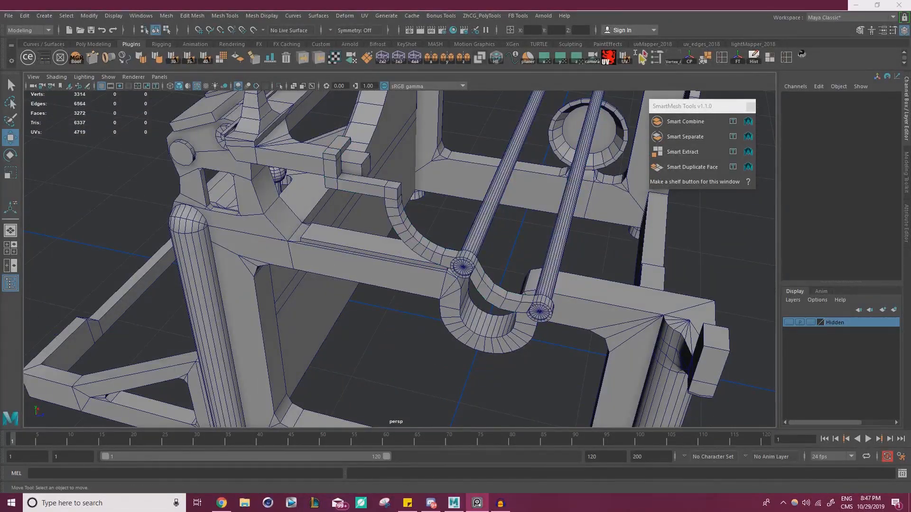
Compare the curved arm, its pivot screw and its rod end with the close-up typewriter reference photo.
{"action": "key", "text": "alt+Tab"}
{"action": "scroll", "coordinate": [361, 285], "scroll_direction": "down", "scroll_amount": 6}
{"action": "scroll", "coordinate": [337, 243], "scroll_direction": "up", "scroll_amount": 1}
{"action": "middle_click_drag", "start_coordinate": [422, 213], "coordinate": [327, 254]}
{"action": "middle_click_drag", "start_coordinate": [479, 152], "coordinate": [346, 239]}
{"action": "scroll", "coordinate": [315, 217], "scroll_direction": "up", "scroll_amount": 9}
{"action": "middle_click_drag", "start_coordinate": [333, 190], "coordinate": [261, 229]}
{"action": "scroll", "coordinate": [261, 230], "scroll_direction": "up", "scroll_amount": 6}
{"action": "middle_click_drag", "start_coordinate": [383, 204], "coordinate": [378, 319]}
{"action": "scroll", "coordinate": [353, 266], "scroll_direction": "up", "scroll_amount": 4}
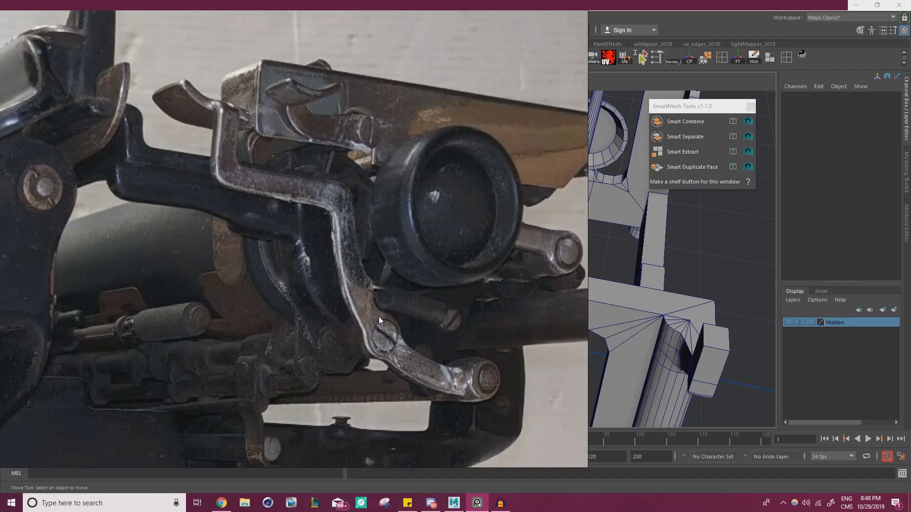
{"action": "left_click_drag", "start_coordinate": [379, 317], "coordinate": [177, 323]}
{"action": "middle_click_drag", "start_coordinate": [178, 324], "coordinate": [222, 219]}
{"action": "right_click_drag", "start_coordinate": [222, 218], "coordinate": [0, 244]}
{"action": "left_click_drag", "start_coordinate": [439, 304], "coordinate": [472, 265], "text": "alt"}
{"action": "right_click_drag", "start_coordinate": [0, 290], "coordinate": [243, 308]}
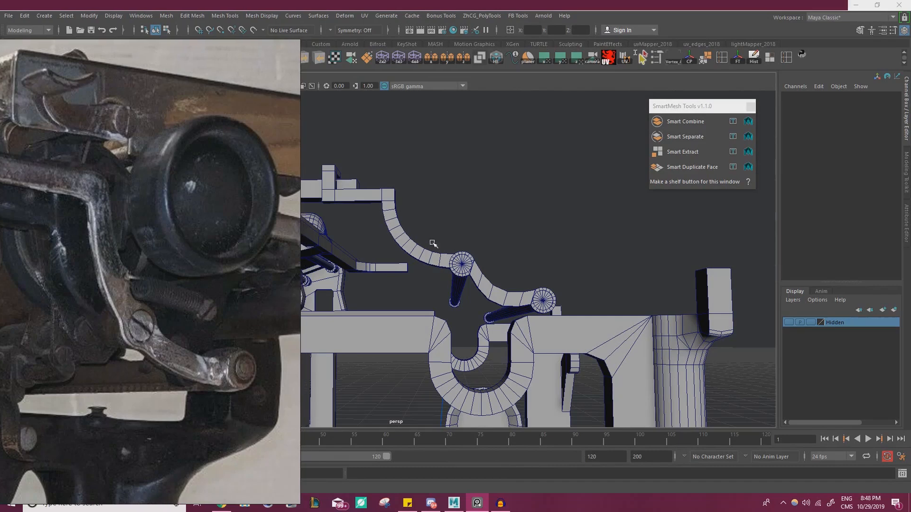
{"action": "mouse_move", "coordinate": [181, 248]}
{"action": "right_mouse_down"}
{"action": "mouse_move", "coordinate": [400, 261]}
{"action": "mouse_move", "coordinate": [165, 250]}
{"action": "right_mouse_up"}
{"action": "right_click_drag", "start_coordinate": [94, 214], "coordinate": [316, 246]}
{"action": "right_click_drag", "start_coordinate": [244, 207], "coordinate": [0, 198]}
Select alternate edge loops around the arm's curved section and delete them to simplify the curve.
{"action": "left_click_drag", "start_coordinate": [514, 327], "coordinate": [494, 337], "text": "alt"}
{"action": "scroll", "coordinate": [494, 337], "scroll_direction": "up", "scroll_amount": 6}
{"action": "left_click", "coordinate": [494, 336]}
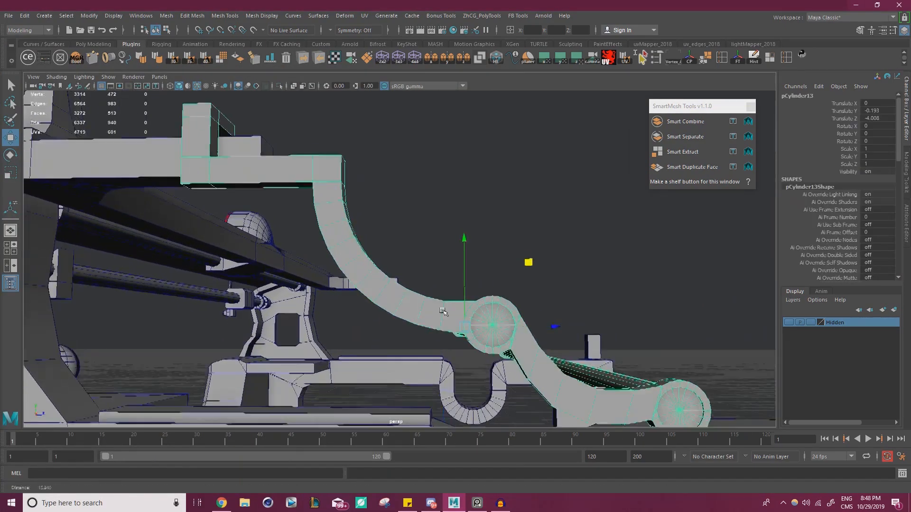
{"action": "scroll", "coordinate": [494, 332], "scroll_direction": "up", "scroll_amount": 5}
{"action": "right_click_drag", "start_coordinate": [429, 229], "coordinate": [429, 204]}
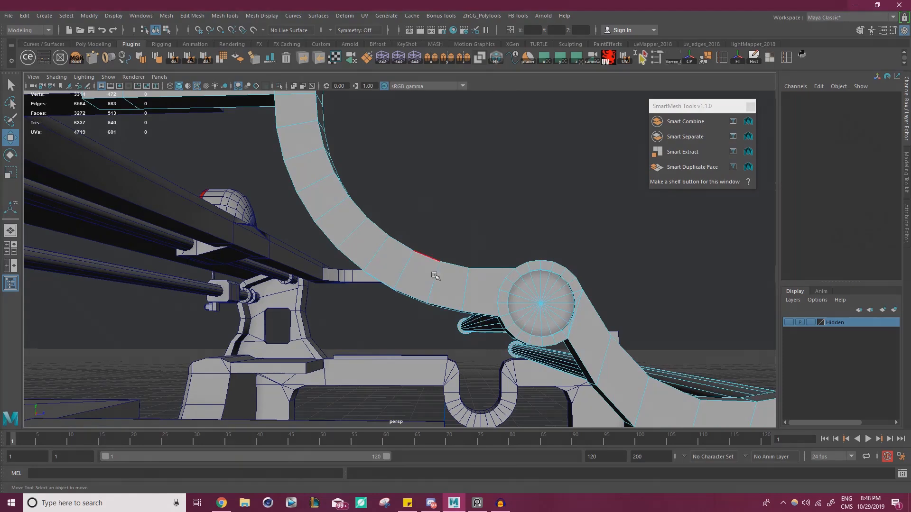
{"action": "double_click", "coordinate": [431, 280]}
{"action": "middle_click_drag", "start_coordinate": [430, 281], "coordinate": [469, 288], "text": "alt"}
{"action": "double_click", "coordinate": [413, 262], "text": "shift"}
{"action": "middle_click_drag", "start_coordinate": [415, 264], "coordinate": [448, 287], "text": "alt"}
{"action": "double_click", "coordinate": [406, 240], "text": "shift"}
{"action": "middle_click_drag", "start_coordinate": [407, 237], "coordinate": [429, 266], "text": "alt"}
{"action": "left_click", "coordinate": [397, 219], "text": "shift"}
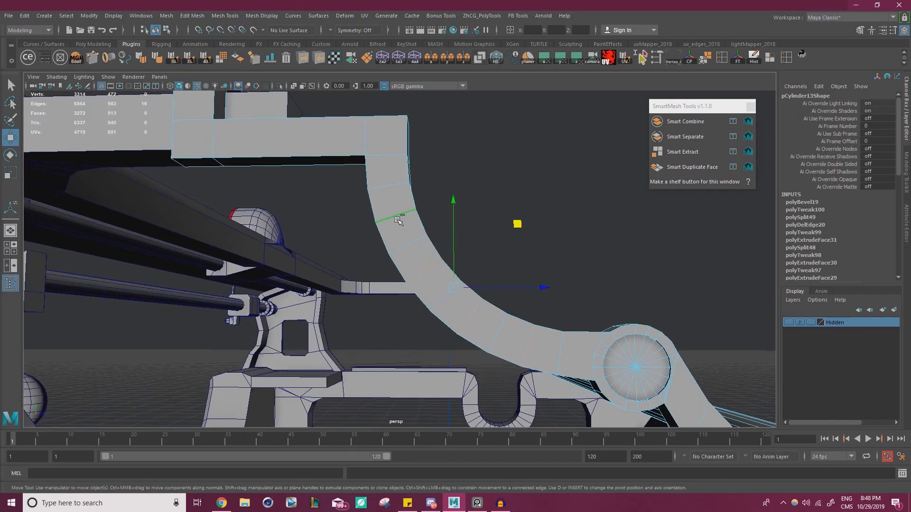
{"action": "key", "text": "Delete"}
{"action": "scroll", "coordinate": [342, 238], "scroll_direction": "down", "scroll_amount": 3}
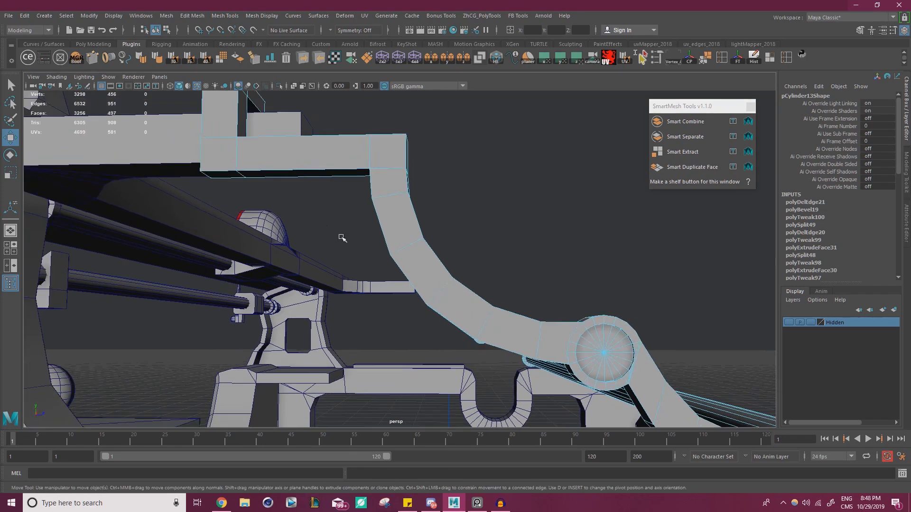
Select the vertices at the arm's upper corner and upper curve and shift them toward the rods to steepen the drop.
{"action": "left_click_drag", "start_coordinate": [284, 218], "coordinate": [306, 212], "text": "alt"}
{"action": "right_click_drag", "start_coordinate": [360, 186], "coordinate": [310, 185]}
{"action": "right_click_drag", "start_coordinate": [310, 186], "coordinate": [289, 200], "text": "alt"}
{"action": "left_click_drag", "start_coordinate": [289, 200], "coordinate": [321, 193], "text": "alt"}
{"action": "left_click_drag", "start_coordinate": [237, 131], "coordinate": [452, 235]}
{"action": "right_click_drag", "start_coordinate": [454, 236], "coordinate": [477, 265], "text": "alt"}
{"action": "left_click", "coordinate": [426, 252], "text": "shift"}
{"action": "middle_click_drag", "start_coordinate": [443, 218], "coordinate": [458, 217]}
{"action": "left_click", "coordinate": [448, 274], "text": "shift"}
{"action": "left_click_drag", "start_coordinate": [437, 285], "coordinate": [426, 296], "text": "shift"}
{"action": "left_click_drag", "start_coordinate": [457, 220], "coordinate": [471, 222]}
Reposition the remaining vertex pairs along the arm's curve one by one to smooth the bend above the first rod.
{"action": "left_click", "coordinate": [473, 293]}
{"action": "mouse_move", "coordinate": [530, 243]}
{"action": "middle_mouse_down"}
{"action": "mouse_move", "coordinate": [539, 238]}
{"action": "mouse_move", "coordinate": [526, 254]}
{"action": "middle_mouse_up"}
{"action": "left_click", "coordinate": [457, 279]}
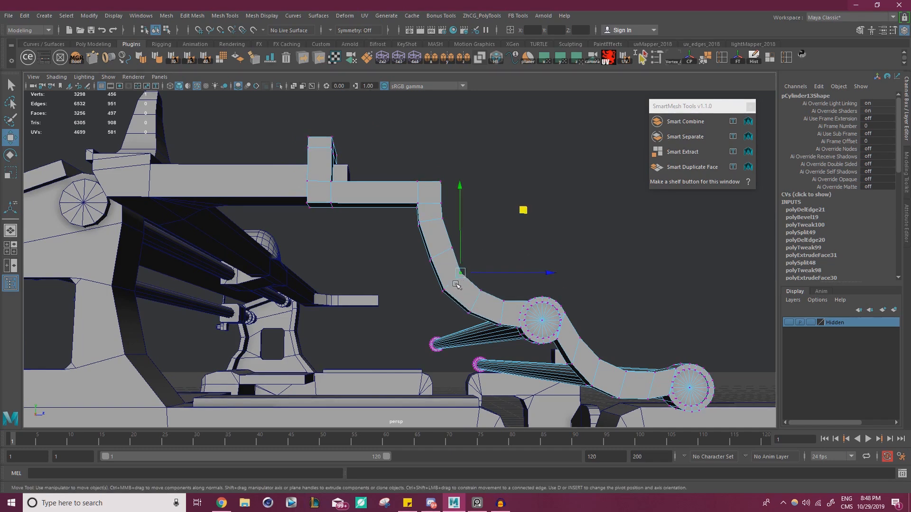
{"action": "middle_click_drag", "start_coordinate": [515, 219], "coordinate": [517, 217]}
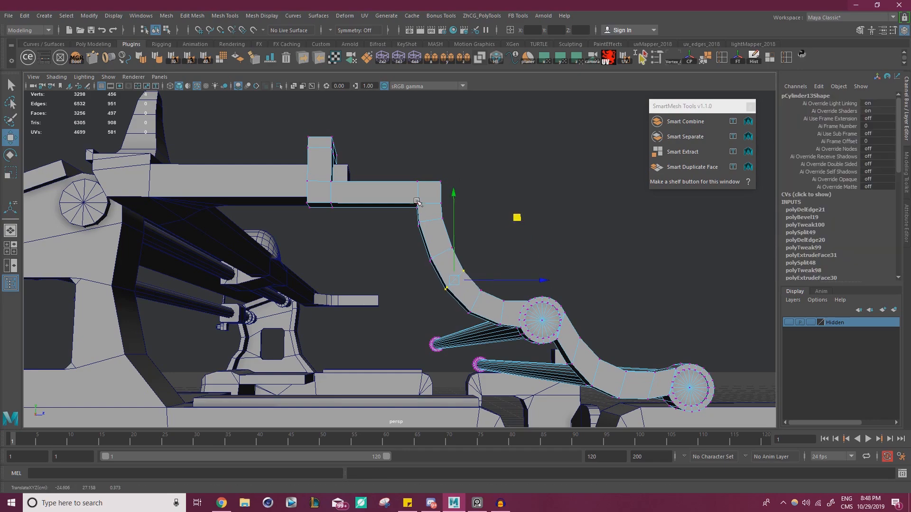
{"action": "right_click_drag", "start_coordinate": [447, 230], "coordinate": [383, 232], "text": "alt"}
{"action": "mouse_move", "coordinate": [384, 232]}
{"action": "left_mouse_down", "text": "alt"}
{"action": "mouse_move", "coordinate": [380, 250]}
{"action": "mouse_move", "coordinate": [400, 236]}
{"action": "left_mouse_up", "text": "alt"}
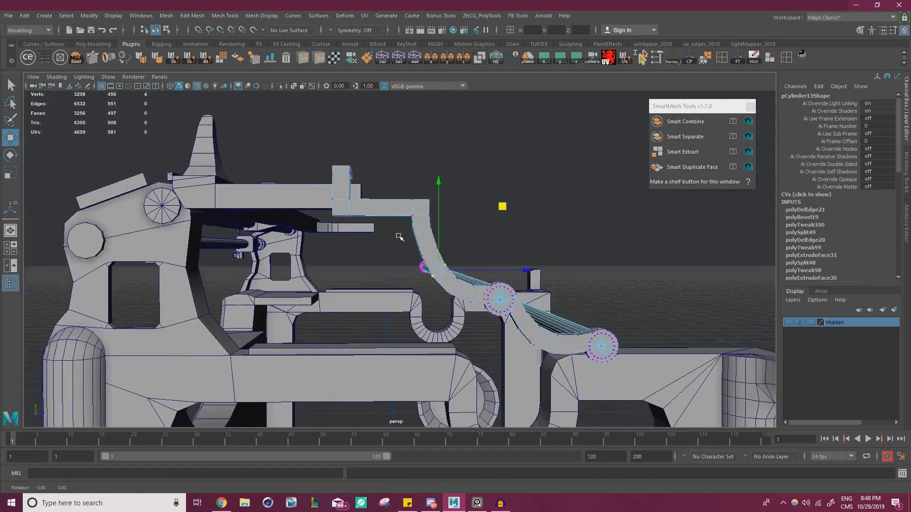
{"action": "right_click_drag", "start_coordinate": [401, 236], "coordinate": [469, 244], "text": "alt"}
{"action": "left_click", "coordinate": [433, 222]}
{"action": "middle_click_drag", "start_coordinate": [487, 161], "coordinate": [491, 164]}
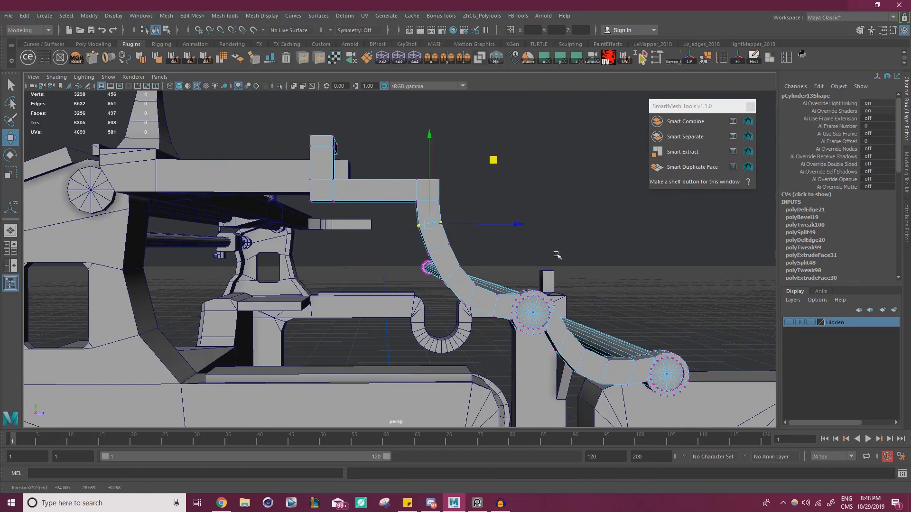
Fine-tune the edge loops midway along the arm's curve and check the shape against the reference photo.
{"action": "scroll", "coordinate": [496, 238], "scroll_direction": "down", "scroll_amount": 4}
{"action": "middle_click_drag", "start_coordinate": [432, 311], "coordinate": [353, 280], "text": "alt"}
{"action": "scroll", "coordinate": [354, 280], "scroll_direction": "up", "scroll_amount": 1}
{"action": "scroll", "coordinate": [347, 284], "scroll_direction": "up", "scroll_amount": 2}
{"action": "middle_click_drag", "start_coordinate": [512, 345], "coordinate": [492, 308], "text": "alt"}
{"action": "scroll", "coordinate": [493, 308], "scroll_direction": "up", "scroll_amount": 3}
{"action": "scroll", "coordinate": [479, 302], "scroll_direction": "up", "scroll_amount": 1}
{"action": "right_click_drag", "start_coordinate": [442, 273], "coordinate": [445, 238]}
{"action": "mouse_move", "coordinate": [450, 260]}
{"action": "left_mouse_down", "text": "alt"}
{"action": "mouse_move", "coordinate": [417, 257]}
{"action": "mouse_move", "coordinate": [448, 268]}
{"action": "left_mouse_up", "text": "alt"}
{"action": "scroll", "coordinate": [312, 260], "scroll_direction": "down", "scroll_amount": 3}
{"action": "scroll", "coordinate": [309, 254], "scroll_direction": "down", "scroll_amount": 4}
{"action": "middle_click_drag", "start_coordinate": [301, 240], "coordinate": [402, 244], "text": "alt"}
{"action": "left_click_drag", "start_coordinate": [402, 244], "coordinate": [387, 244], "text": "alt"}
{"action": "scroll", "coordinate": [484, 264], "scroll_direction": "up", "scroll_amount": 3}
{"action": "scroll", "coordinate": [488, 264], "scroll_direction": "up", "scroll_amount": 4}
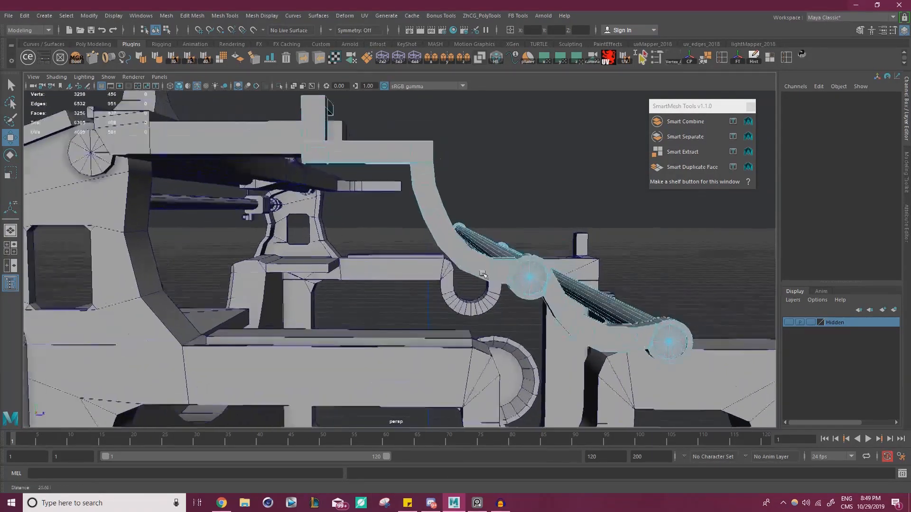
{"action": "left_click", "coordinate": [468, 192]}
{"action": "middle_click_drag", "start_coordinate": [502, 142], "coordinate": [503, 145]}
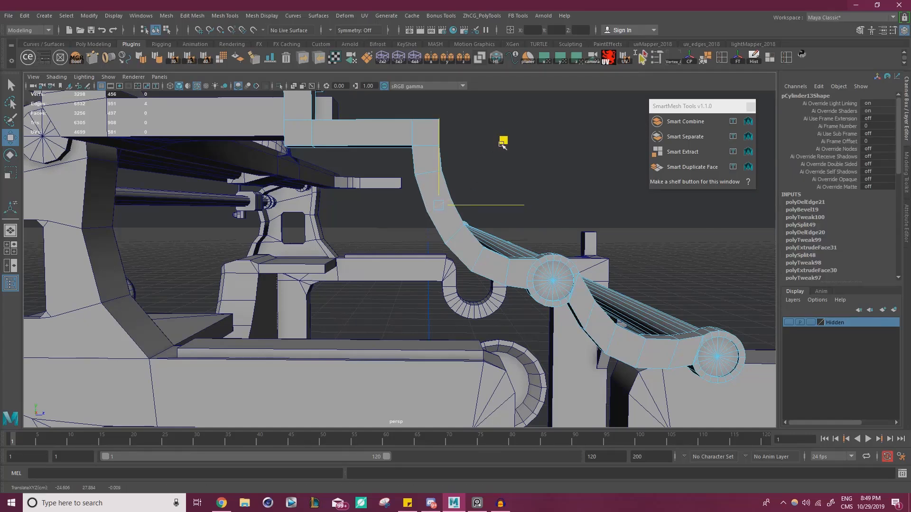
{"action": "middle_click_drag", "start_coordinate": [482, 210], "coordinate": [497, 240]}
{"action": "key", "text": "alt+Tab"}
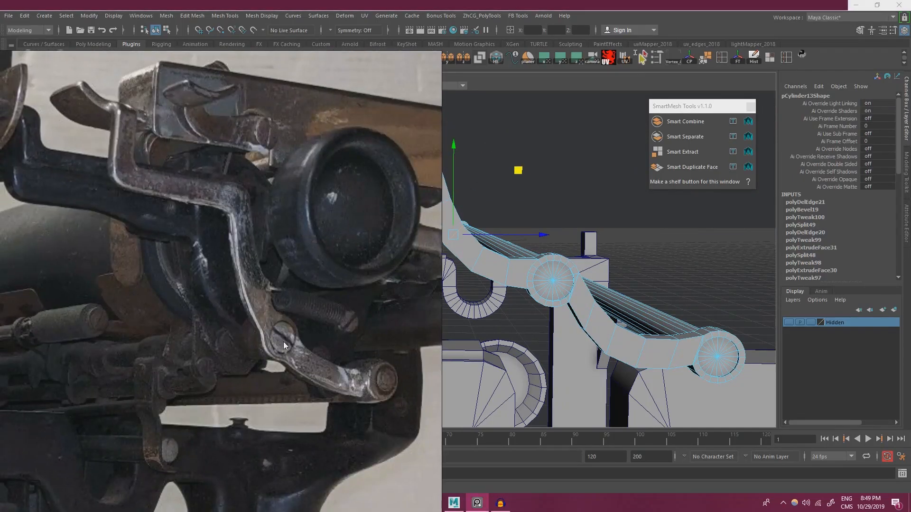
{"action": "key", "text": "alt+Tab"}
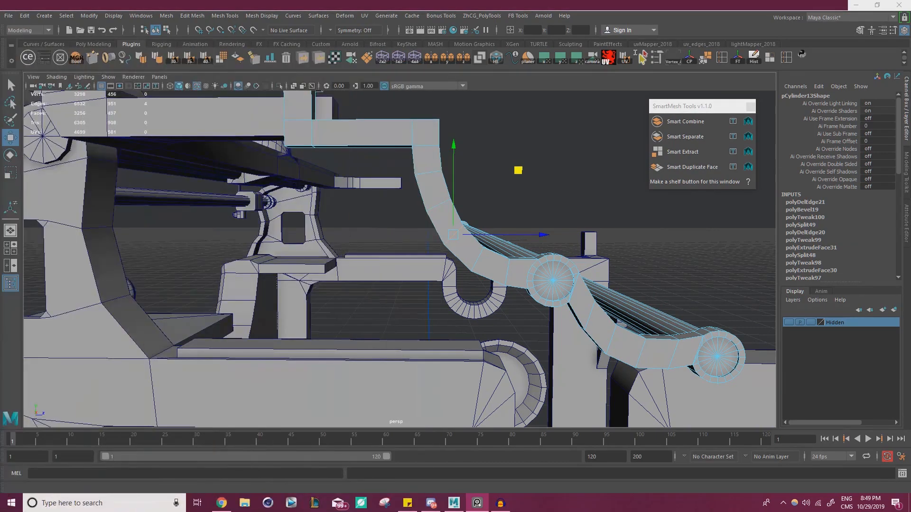
Select the inner side faces of the stepped arm, the rod collars and the bent link, and move them outward along X to thin the part.
{"action": "left_click_drag", "start_coordinate": [443, 238], "coordinate": [323, 255], "text": "alt"}
{"action": "left_click_drag", "start_coordinate": [399, 264], "coordinate": [374, 261], "text": "alt"}
{"action": "right_click_drag", "start_coordinate": [374, 261], "coordinate": [426, 270], "text": "alt"}
{"action": "right_click_drag", "start_coordinate": [378, 173], "coordinate": [375, 201]}
{"action": "left_click_drag", "start_coordinate": [428, 156], "coordinate": [503, 152], "text": "alt"}
{"action": "left_click", "coordinate": [486, 162]}
{"action": "left_click_drag", "start_coordinate": [491, 193], "coordinate": [489, 167], "text": "alt"}
{"action": "left_click", "coordinate": [488, 221], "text": "shift"}
{"action": "left_click", "coordinate": [442, 210], "text": "shift"}
{"action": "left_click", "coordinate": [370, 208], "text": "shift"}
{"action": "left_click_drag", "start_coordinate": [370, 209], "coordinate": [393, 256], "text": "alt"}
{"action": "double_click", "coordinate": [368, 336], "text": "shift"}
{"action": "left_click", "coordinate": [348, 339], "text": "shift"}
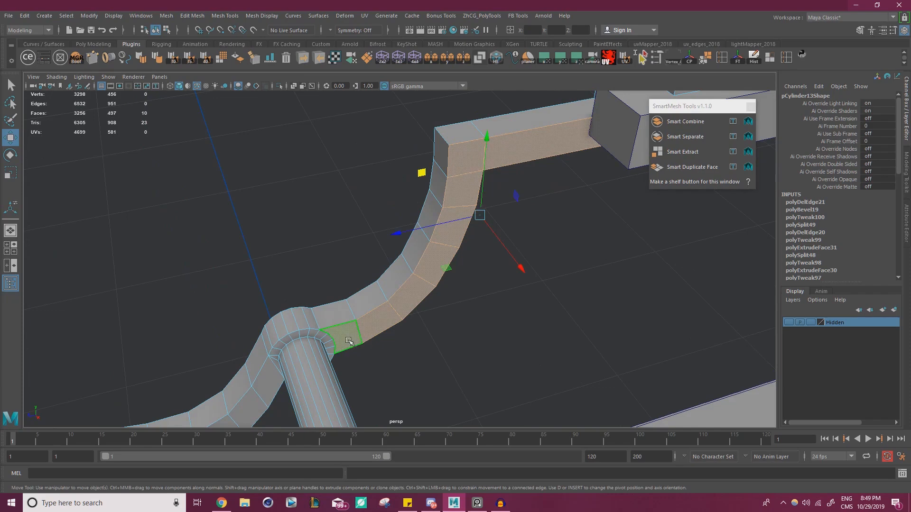
{"action": "middle_click_drag", "start_coordinate": [349, 340], "coordinate": [445, 281], "text": "alt"}
{"action": "scroll", "coordinate": [445, 282], "scroll_direction": "up", "scroll_amount": 4}
{"action": "left_click", "coordinate": [408, 287], "text": "shift"}
{"action": "double_click", "coordinate": [422, 288], "text": "shift"}
{"action": "left_click_drag", "start_coordinate": [470, 308], "coordinate": [461, 238], "text": "alt"}
{"action": "left_click", "coordinate": [446, 242], "text": "shift"}
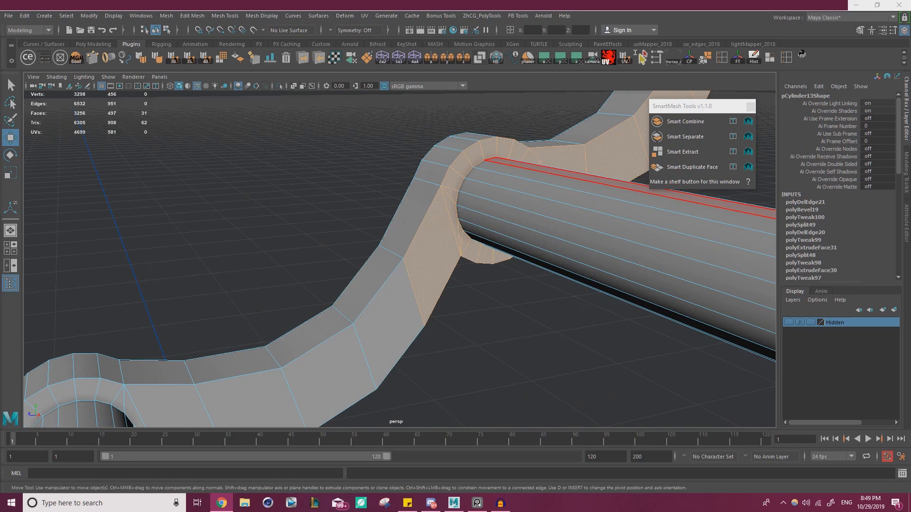
{"action": "right_click_drag", "start_coordinate": [451, 227], "coordinate": [293, 235], "text": "alt"}
{"action": "middle_click_drag", "start_coordinate": [294, 235], "coordinate": [372, 161], "text": "alt"}
{"action": "left_click", "coordinate": [473, 233], "text": "shift"}
{"action": "left_click", "coordinate": [435, 265], "text": "shift"}
{"action": "left_click", "coordinate": [384, 286], "text": "shift"}
{"action": "left_click", "coordinate": [310, 292], "text": "shift"}
{"action": "left_click_drag", "start_coordinate": [295, 285], "coordinate": [262, 282], "text": "alt"}
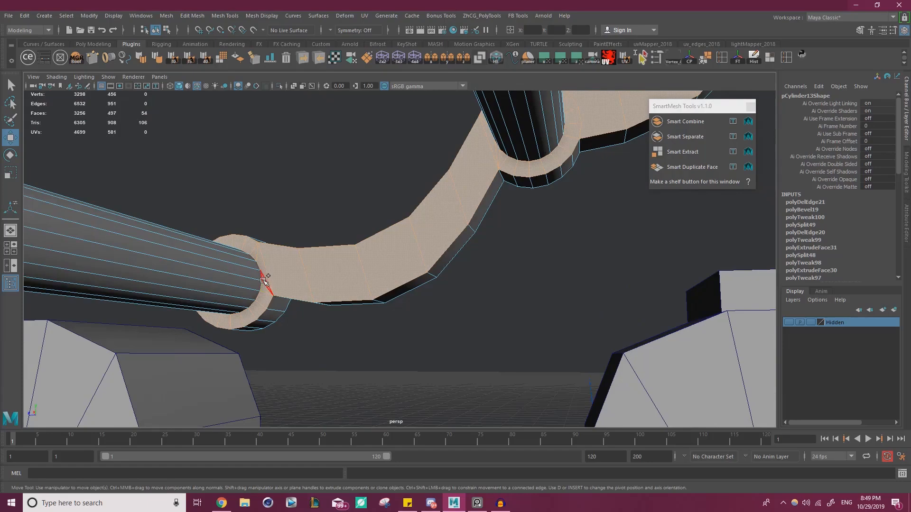
{"action": "left_click", "coordinate": [263, 279], "text": "shift"}
{"action": "right_click_drag", "start_coordinate": [390, 260], "coordinate": [341, 267], "text": "alt"}
{"action": "left_click_drag", "start_coordinate": [342, 266], "coordinate": [509, 290], "text": "alt"}
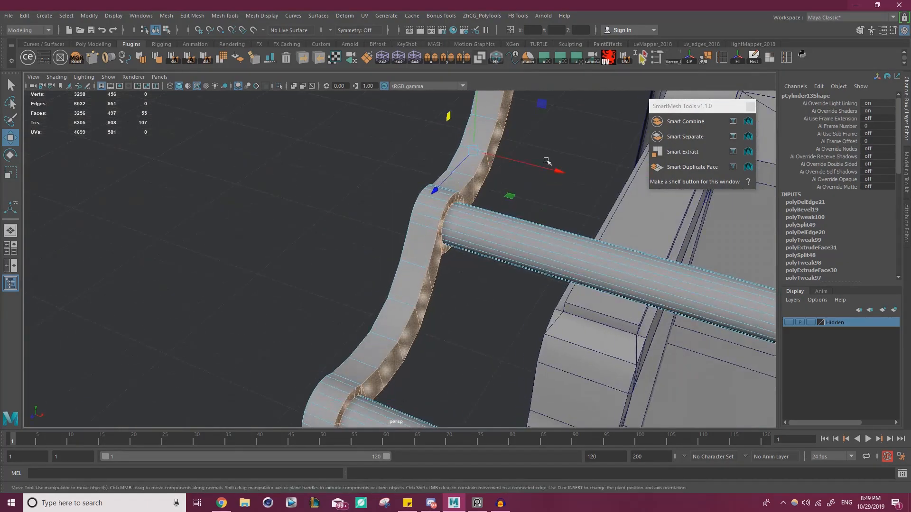
{"action": "mouse_move", "coordinate": [564, 171]}
{"action": "left_mouse_down"}
{"action": "mouse_move", "coordinate": [538, 165]}
{"action": "mouse_move", "coordinate": [547, 168]}
{"action": "left_mouse_up"}
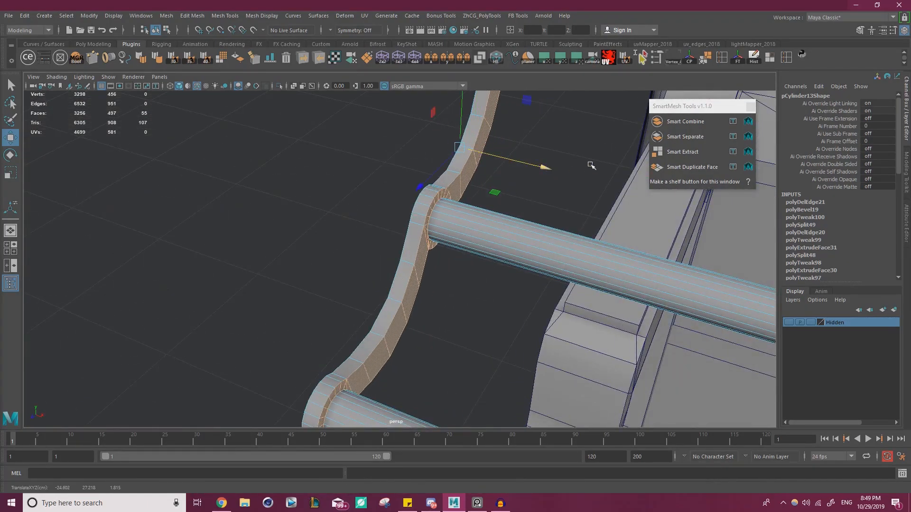
Check the arm's thickness against the reference photo and nudge the selected inner faces along X to refine it.
{"action": "right_click_drag", "start_coordinate": [573, 172], "coordinate": [491, 143], "text": "alt"}
{"action": "middle_click_drag", "start_coordinate": [491, 142], "coordinate": [469, 243], "text": "alt"}
{"action": "left_click_drag", "start_coordinate": [468, 242], "coordinate": [506, 204], "text": "alt"}
{"action": "middle_click_drag", "start_coordinate": [508, 248], "coordinate": [498, 232], "text": "alt"}
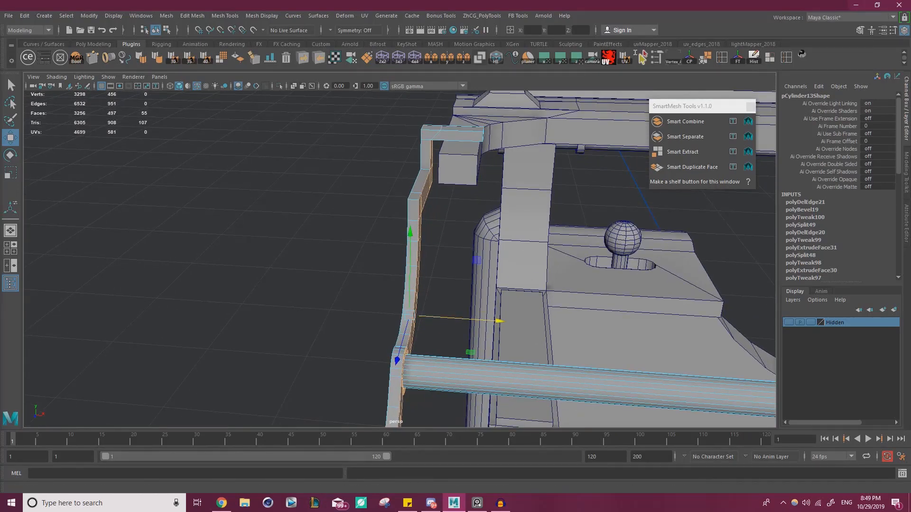
{"action": "left_click", "coordinate": [478, 503]}
{"action": "right_click_drag", "start_coordinate": [391, 292], "coordinate": [375, 302]}
{"action": "left_click", "coordinate": [477, 503]}
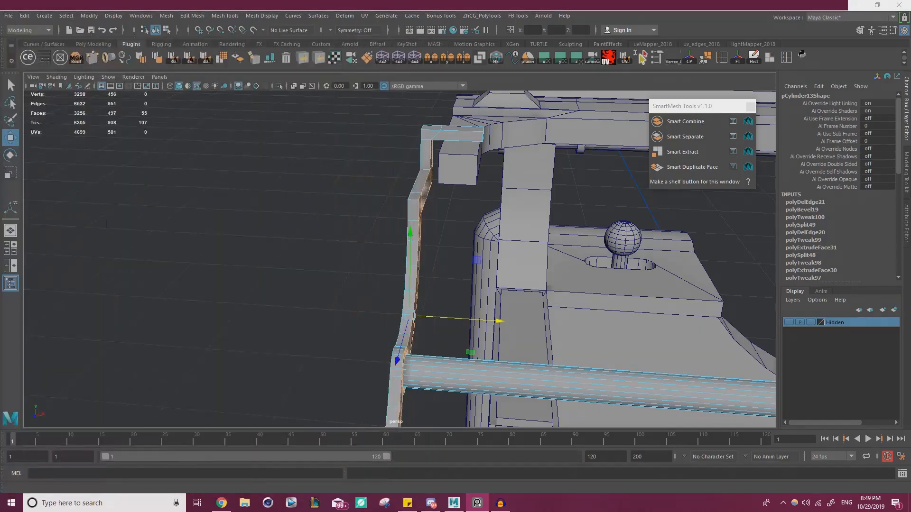
{"action": "left_click_drag", "start_coordinate": [492, 320], "coordinate": [492, 320]}
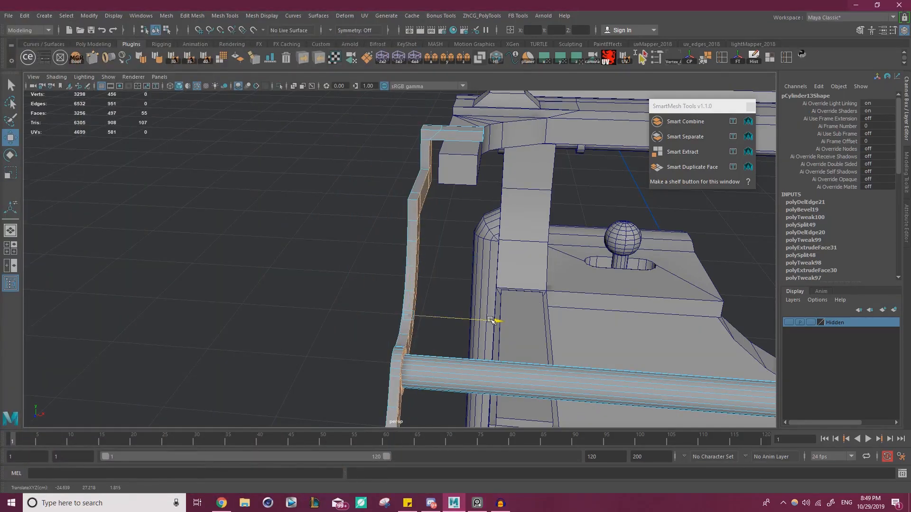
{"action": "middle_click_drag", "start_coordinate": [452, 213], "coordinate": [450, 263], "text": "alt"}
{"action": "scroll", "coordinate": [451, 212], "scroll_direction": "up", "scroll_amount": 5}
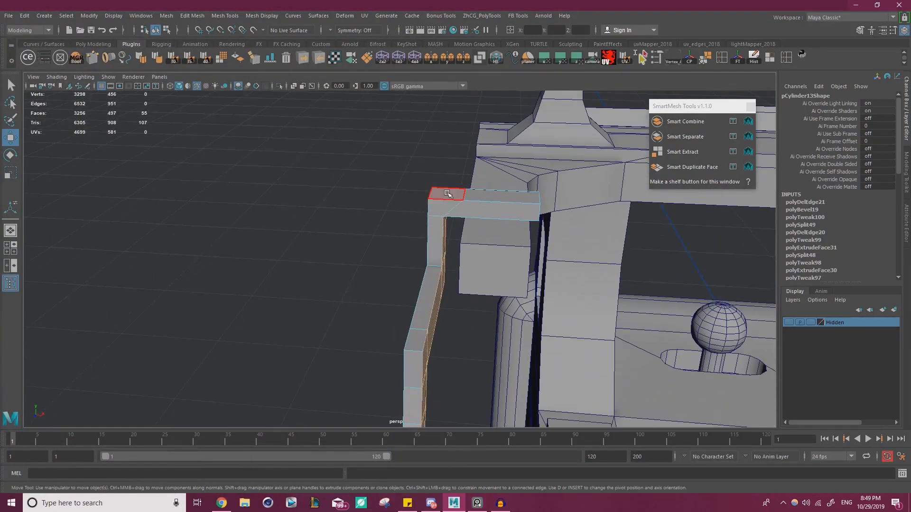
{"action": "scroll", "coordinate": [483, 321], "scroll_direction": "down", "scroll_amount": 5}
{"action": "middle_click_drag", "start_coordinate": [431, 326], "coordinate": [436, 239], "text": "alt"}
{"action": "left_click_drag", "start_coordinate": [496, 329], "coordinate": [498, 331]}
Select the top faces of the arm's crosspiece beside the carriage bar and lower them slightly.
{"action": "scroll", "coordinate": [486, 202], "scroll_direction": "up", "scroll_amount": 2}
{"action": "middle_click_drag", "start_coordinate": [485, 201], "coordinate": [470, 287], "text": "alt"}
{"action": "scroll", "coordinate": [458, 228], "scroll_direction": "up", "scroll_amount": 3}
{"action": "left_click", "coordinate": [443, 183]}
{"action": "left_click", "coordinate": [470, 184]}
{"action": "key", "text": "ctrl+z"}
{"action": "left_click", "coordinate": [334, 163]}
{"action": "left_click", "coordinate": [475, 177]}
{"action": "left_click", "coordinate": [430, 175], "text": "shift"}
{"action": "left_click_drag", "start_coordinate": [471, 150], "coordinate": [472, 156]}
Select the vertices of the whole arm, link and near rod ends and move them along X toward the frame.
{"action": "right_click_drag", "start_coordinate": [473, 159], "coordinate": [291, 275], "text": "alt"}
{"action": "middle_click_drag", "start_coordinate": [290, 275], "coordinate": [315, 192], "text": "alt"}
{"action": "right_click_drag", "start_coordinate": [435, 230], "coordinate": [412, 231]}
{"action": "right_click_drag", "start_coordinate": [469, 243], "coordinate": [412, 304], "text": "alt"}
{"action": "left_click_drag", "start_coordinate": [412, 304], "coordinate": [394, 284], "text": "alt"}
{"action": "mouse_move", "coordinate": [354, 376]}
{"action": "left_mouse_down", "text": "alt"}
{"action": "mouse_move", "coordinate": [333, 372]}
{"action": "mouse_move", "coordinate": [340, 381]}
{"action": "left_mouse_up", "text": "alt"}
{"action": "left_click_drag", "start_coordinate": [341, 381], "coordinate": [550, 144]}
{"action": "right_click_drag", "start_coordinate": [446, 220], "coordinate": [486, 228], "text": "alt"}
{"action": "middle_click_drag", "start_coordinate": [486, 227], "coordinate": [429, 270], "text": "alt"}
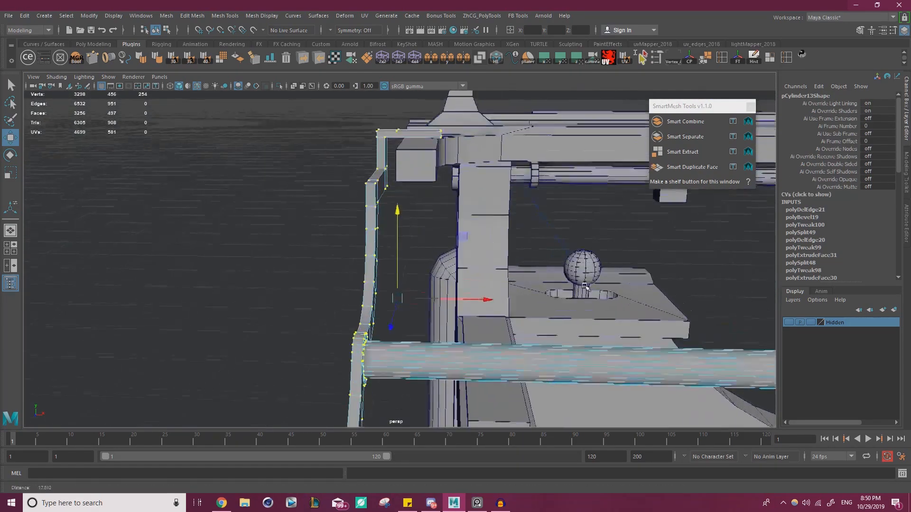
{"action": "left_click_drag", "start_coordinate": [429, 270], "coordinate": [444, 279], "text": "alt"}
{"action": "left_click_drag", "start_coordinate": [487, 303], "coordinate": [508, 303]}
Move the four end vertices of the arm's crosspiece back along X to meet the carriage side bar.
{"action": "left_click_drag", "start_coordinate": [510, 311], "coordinate": [413, 288], "text": "alt"}
{"action": "right_click_drag", "start_coordinate": [413, 288], "coordinate": [406, 209], "text": "alt"}
{"action": "left_click_drag", "start_coordinate": [406, 209], "coordinate": [426, 126], "text": "alt"}
{"action": "left_click_drag", "start_coordinate": [551, 220], "coordinate": [532, 222]}
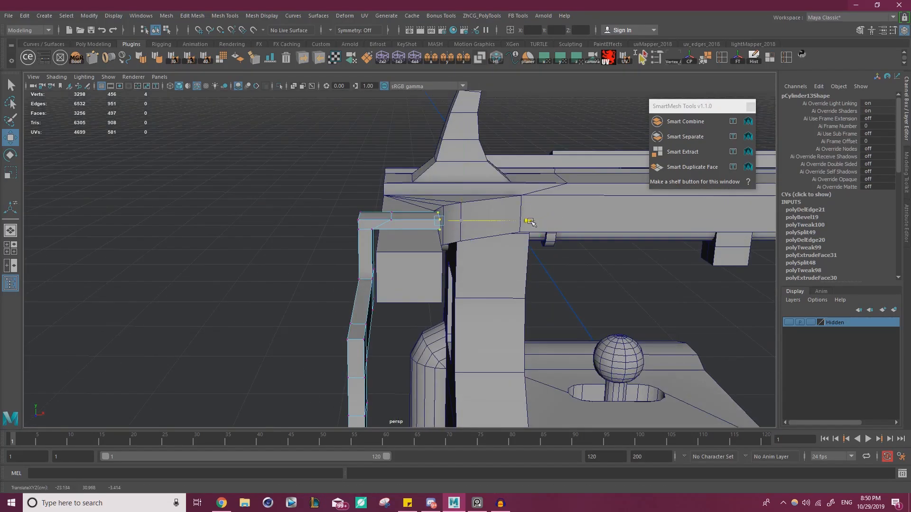
Select the single edge across the top of the arm's crosspiece and shift it along X toward the outer corner.
{"action": "scroll", "coordinate": [418, 218], "scroll_direction": "up", "scroll_amount": 1}
{"action": "right_click_drag", "start_coordinate": [393, 220], "coordinate": [389, 203]}
{"action": "double_click", "coordinate": [382, 216]}
{"action": "left_click", "coordinate": [392, 206]}
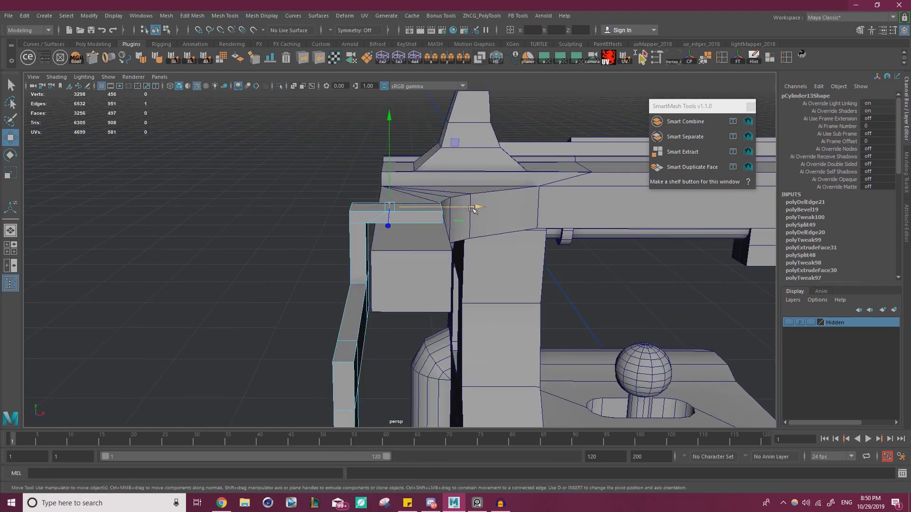
{"action": "left_click_drag", "start_coordinate": [475, 208], "coordinate": [369, 223]}
Compare the height and overall placement of the arm and rods with the typewriter reference photo.
{"action": "right_click_drag", "start_coordinate": [369, 223], "coordinate": [156, 230], "text": "alt"}
{"action": "left_click_drag", "start_coordinate": [157, 229], "coordinate": [385, 207], "text": "alt"}
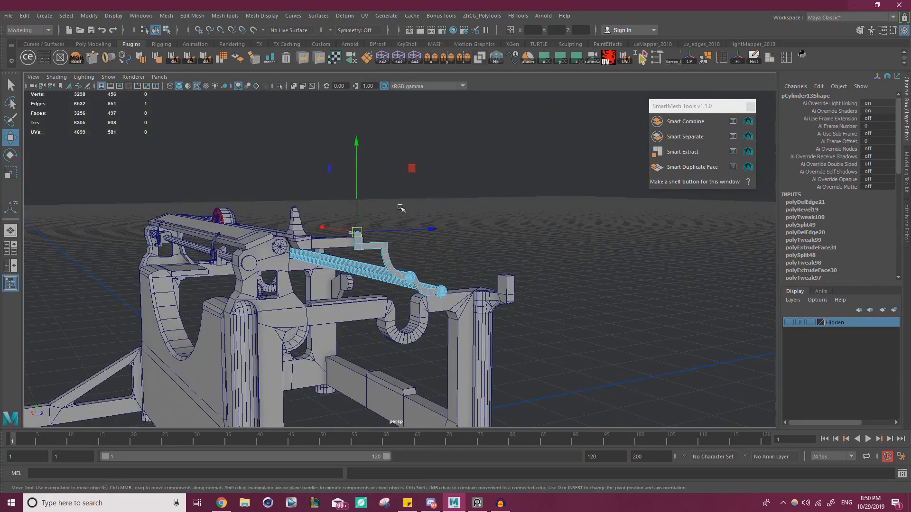
{"action": "key", "text": "alt+Tab"}
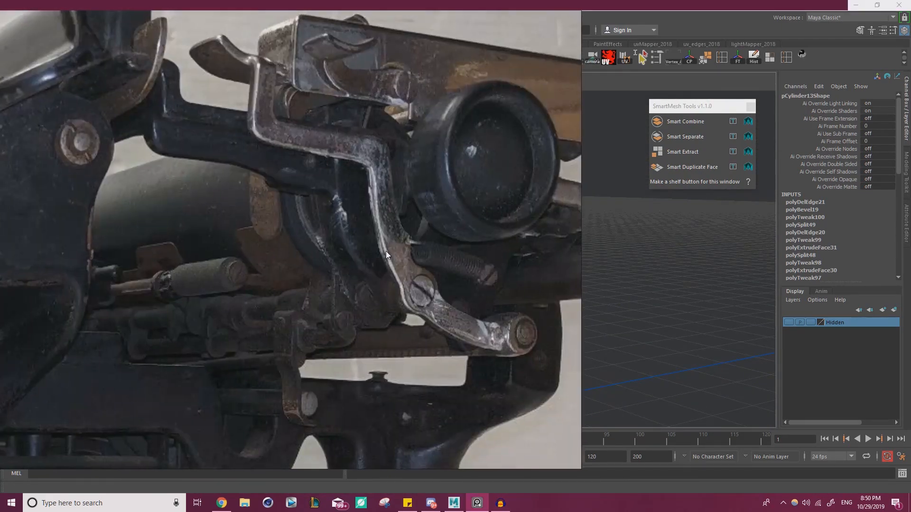
{"action": "scroll", "coordinate": [423, 260], "scroll_direction": "down", "scroll_amount": 2}
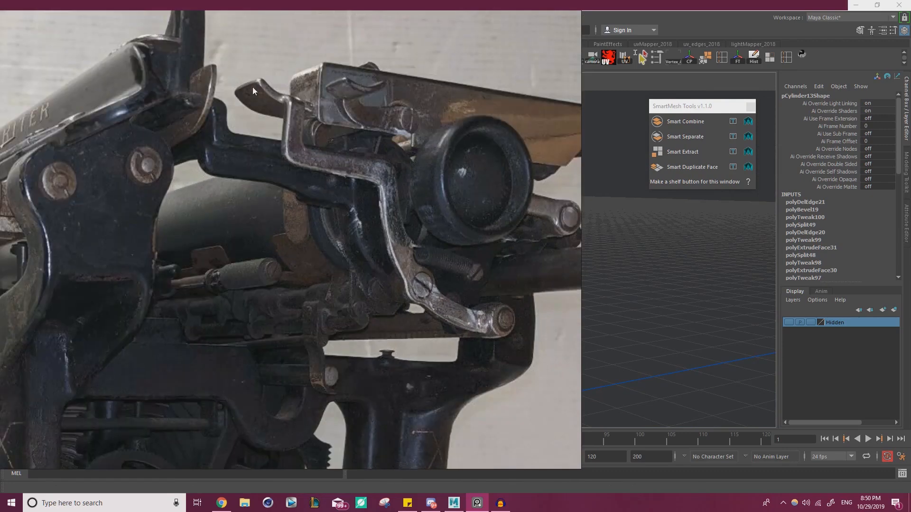
{"action": "scroll", "coordinate": [346, 170], "scroll_direction": "up", "scroll_amount": 1}
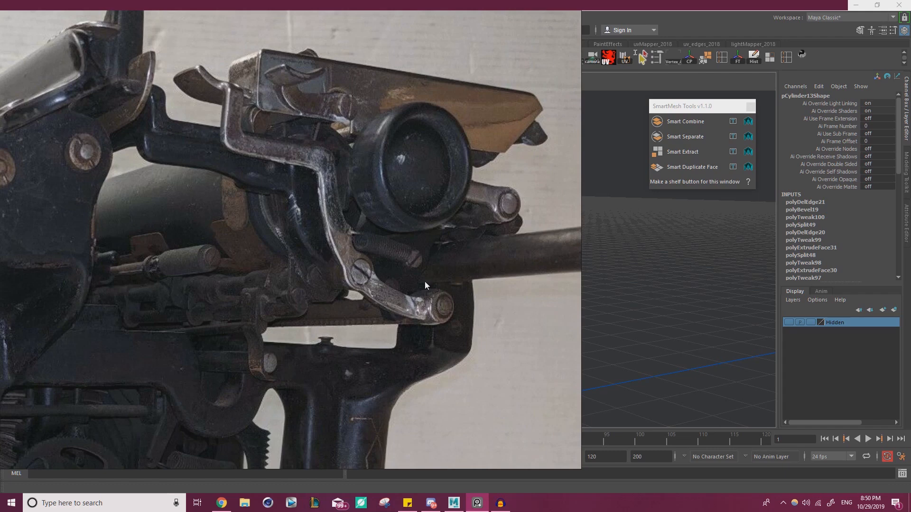
{"action": "right_click_drag", "start_coordinate": [379, 352], "coordinate": [420, 260]}
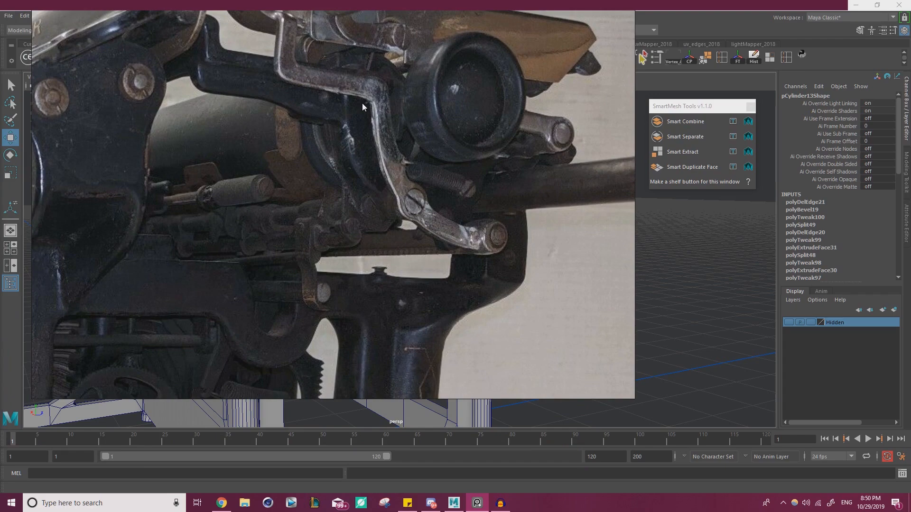
{"action": "right_click_drag", "start_coordinate": [369, 113], "coordinate": [0, 147]}
{"action": "left_click_drag", "start_coordinate": [450, 293], "coordinate": [399, 281], "text": "alt"}
{"action": "right_click_drag", "start_coordinate": [399, 282], "coordinate": [463, 281], "text": "alt"}
Return to object selection and raise the whole arm and rods assembly to a Translate Y of 0.47.
{"action": "right_click_drag", "start_coordinate": [359, 233], "coordinate": [399, 209]}
{"action": "middle_click_drag", "start_coordinate": [309, 194], "coordinate": [425, 216], "text": "alt"}
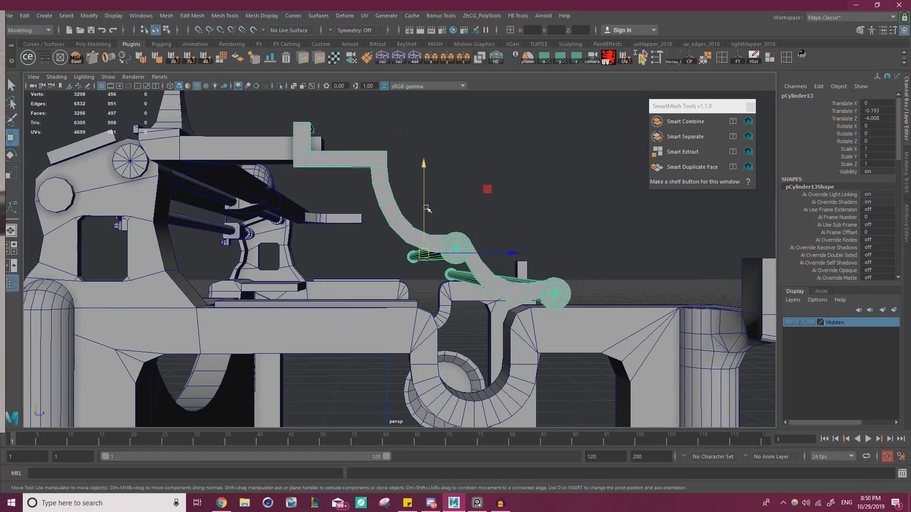
{"action": "left_click_drag", "start_coordinate": [426, 209], "coordinate": [426, 200]}
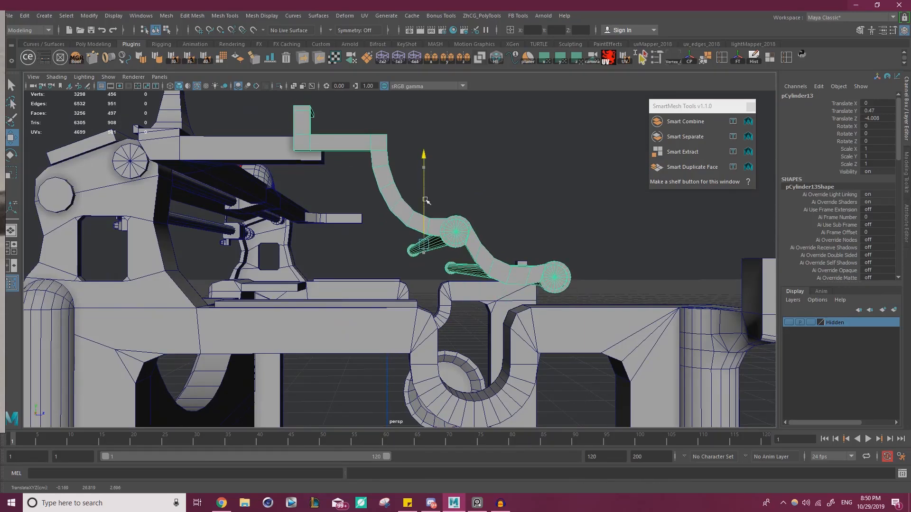
Lower the vertices of the arm's horizontal section and end post slightly along Y to line up with the carriage side bar.
{"action": "middle_click_drag", "start_coordinate": [316, 182], "coordinate": [355, 208], "text": "alt"}
{"action": "right_click_drag", "start_coordinate": [355, 208], "coordinate": [325, 143], "text": "alt"}
{"action": "middle_click_drag", "start_coordinate": [316, 128], "coordinate": [349, 169], "text": "alt"}
{"action": "left_click_drag", "start_coordinate": [266, 102], "coordinate": [496, 229]}
{"action": "left_click_drag", "start_coordinate": [417, 126], "coordinate": [419, 141]}
Delete the edge loop just below the arm's upper elbow, removing its vertices as well.
{"action": "scroll", "coordinate": [501, 246], "scroll_direction": "up", "scroll_amount": 1}
{"action": "right_click_drag", "start_coordinate": [503, 230], "coordinate": [502, 205]}
{"action": "double_click", "coordinate": [492, 261]}
{"action": "key", "text": "ctrl+Delete"}
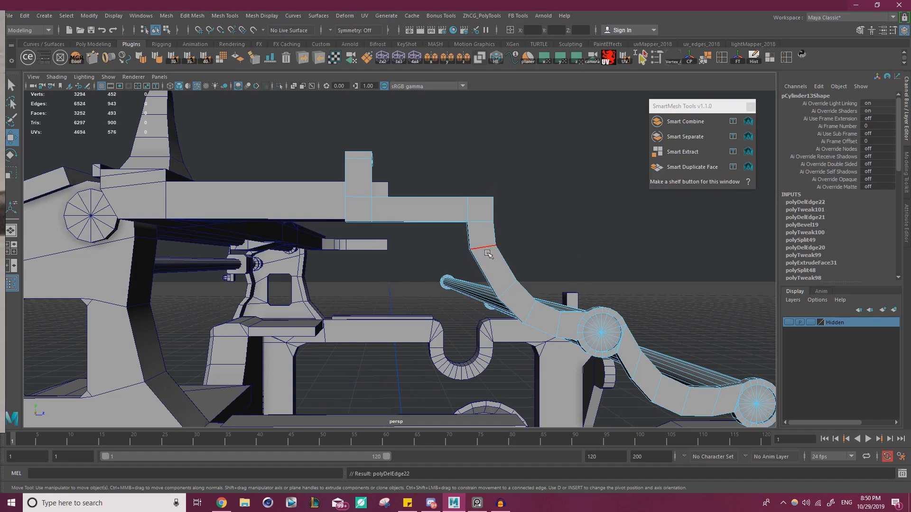
Try to lower the top of the arm's end post and shift the elbow vertices along Z.
{"action": "left_click", "coordinate": [500, 287]}
{"action": "left_click_drag", "start_coordinate": [569, 226], "coordinate": [472, 220]}
{"action": "scroll", "coordinate": [565, 221], "scroll_direction": "down", "scroll_amount": 1}
{"action": "scroll", "coordinate": [442, 219], "scroll_direction": "up", "scroll_amount": 2}
{"action": "middle_click_drag", "start_coordinate": [472, 220], "coordinate": [467, 280], "text": "alt"}
{"action": "scroll", "coordinate": [392, 208], "scroll_direction": "up", "scroll_amount": 1}
{"action": "right_click_drag", "start_coordinate": [388, 198], "coordinate": [389, 220]}
{"action": "left_click_drag", "start_coordinate": [427, 211], "coordinate": [388, 219], "text": "alt"}
{"action": "left_click", "coordinate": [422, 164]}
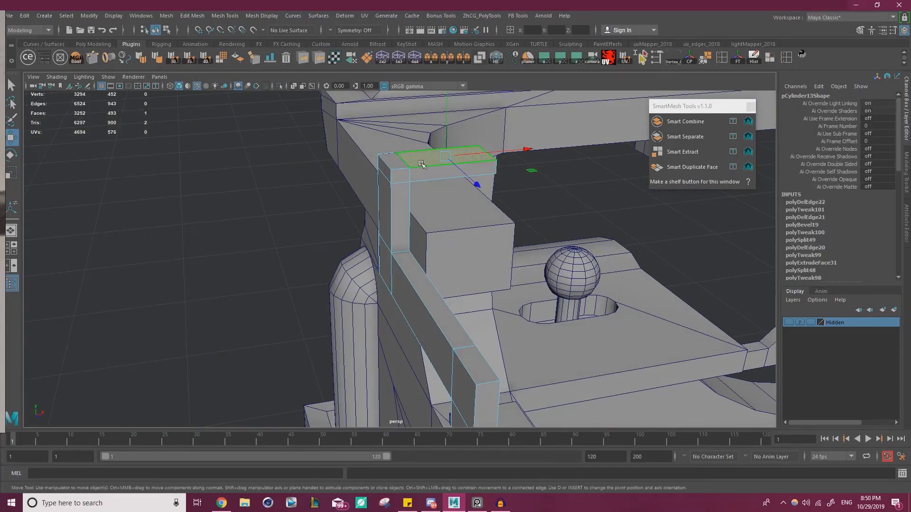
{"action": "left_click_drag", "start_coordinate": [449, 180], "coordinate": [428, 174], "text": "alt"}
{"action": "right_click_drag", "start_coordinate": [428, 173], "coordinate": [393, 178]}
{"action": "left_click_drag", "start_coordinate": [393, 178], "coordinate": [361, 144], "text": "alt"}
{"action": "left_click_drag", "start_coordinate": [361, 145], "coordinate": [504, 198]}
{"action": "left_click_drag", "start_coordinate": [451, 143], "coordinate": [498, 197]}
{"action": "right_click_drag", "start_coordinate": [380, 204], "coordinate": [275, 211], "text": "alt"}
{"action": "left_click_drag", "start_coordinate": [275, 211], "coordinate": [334, 241], "text": "alt"}
{"action": "left_click_drag", "start_coordinate": [411, 185], "coordinate": [333, 275]}
{"action": "left_click_drag", "start_coordinate": [413, 243], "coordinate": [516, 270], "text": "alt"}
Undo the trial moves of the end post and elbow vertices.
{"action": "key", "text": "ctrl+z"}
{"action": "key", "text": "ctrl+z"}
{"action": "key", "text": "ctrl+z"}
{"action": "key", "text": "ctrl+z"}
{"action": "key", "text": "ctrl+z"}
{"action": "key", "text": "ctrl+z"}
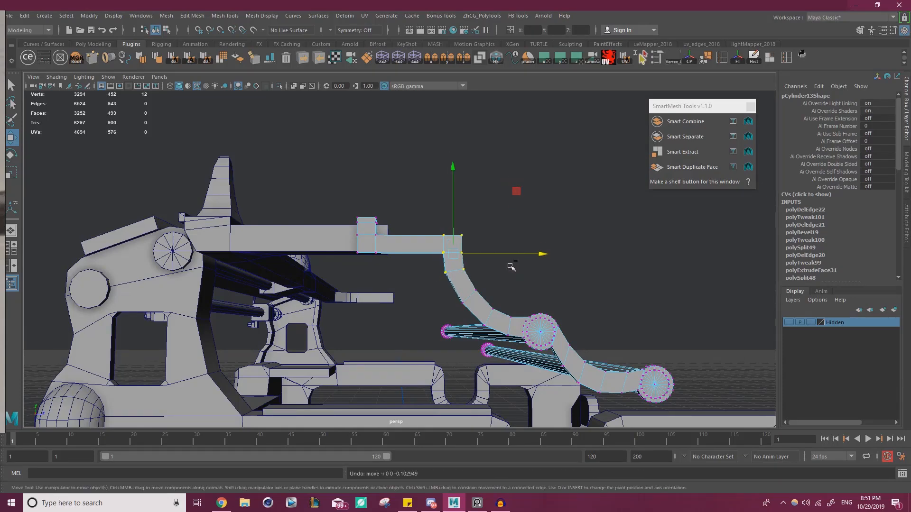
{"action": "key", "text": "ctrl+z"}
Select the twelve vertices at the top of the arm's end post and lower them along Y to shorten the post.
{"action": "key", "text": "f"}
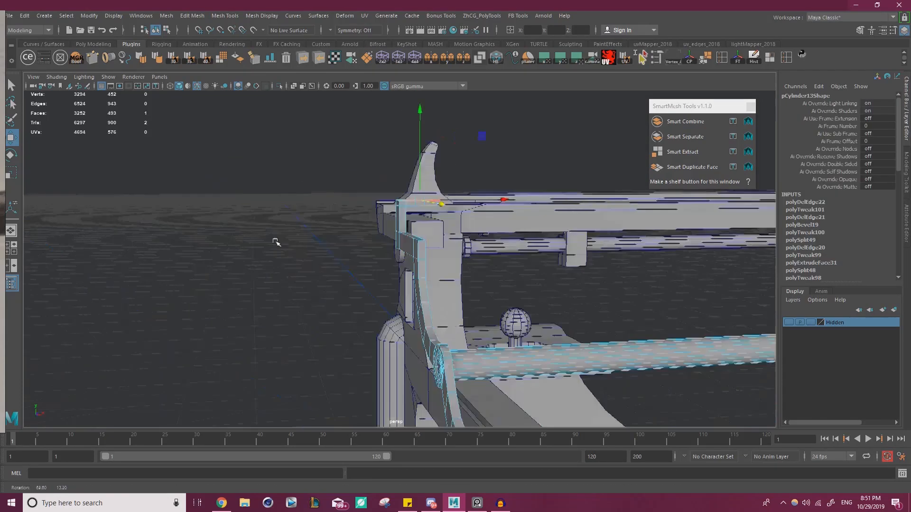
{"action": "right_click_drag", "start_coordinate": [411, 192], "coordinate": [362, 188]}
{"action": "left_click_drag", "start_coordinate": [366, 149], "coordinate": [486, 201]}
{"action": "left_click_drag", "start_coordinate": [433, 157], "coordinate": [475, 208]}
{"action": "middle_click_drag", "start_coordinate": [379, 228], "coordinate": [295, 210], "text": "alt"}
{"action": "right_click_drag", "start_coordinate": [295, 210], "coordinate": [370, 239], "text": "alt"}
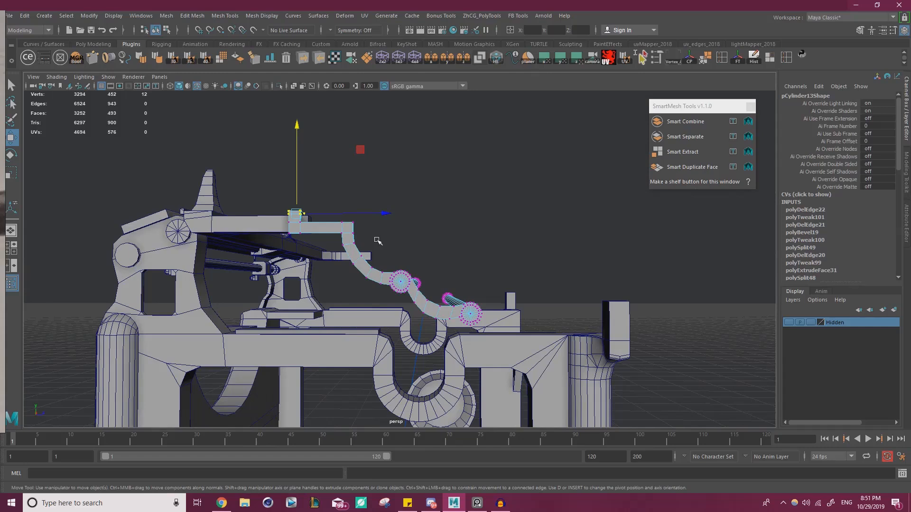
Return to object selection and shift the whole arm and rods assembly to a Translate Z of -4.522.
{"action": "right_click_drag", "start_coordinate": [400, 284], "coordinate": [454, 236]}
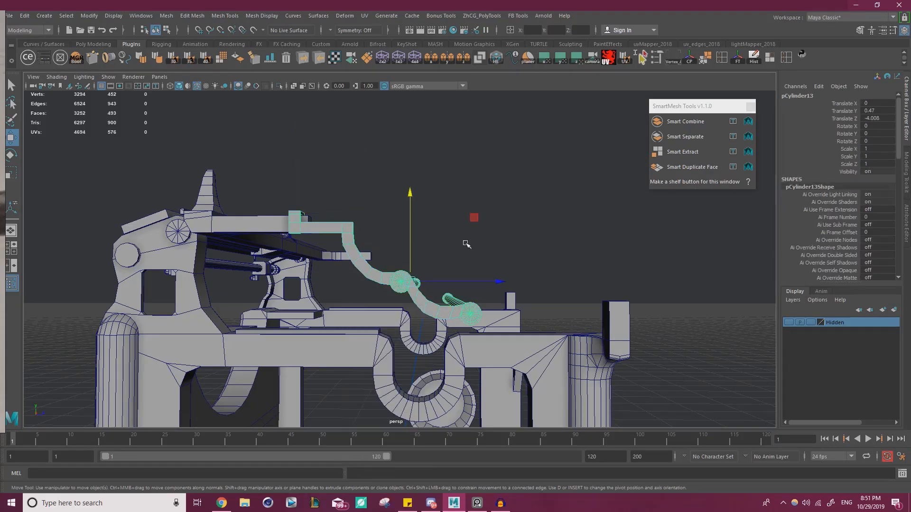
{"action": "left_click_drag", "start_coordinate": [468, 282], "coordinate": [463, 283]}
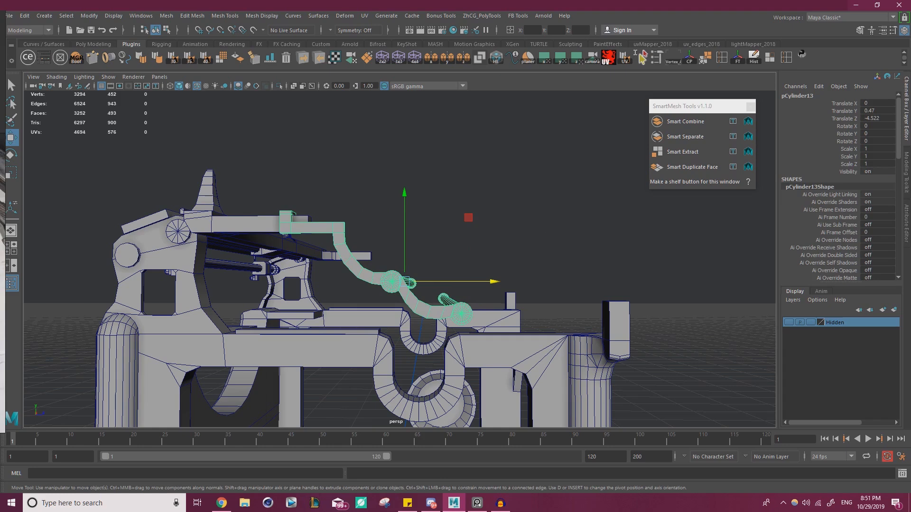
{"action": "key", "text": "alt+Tab"}
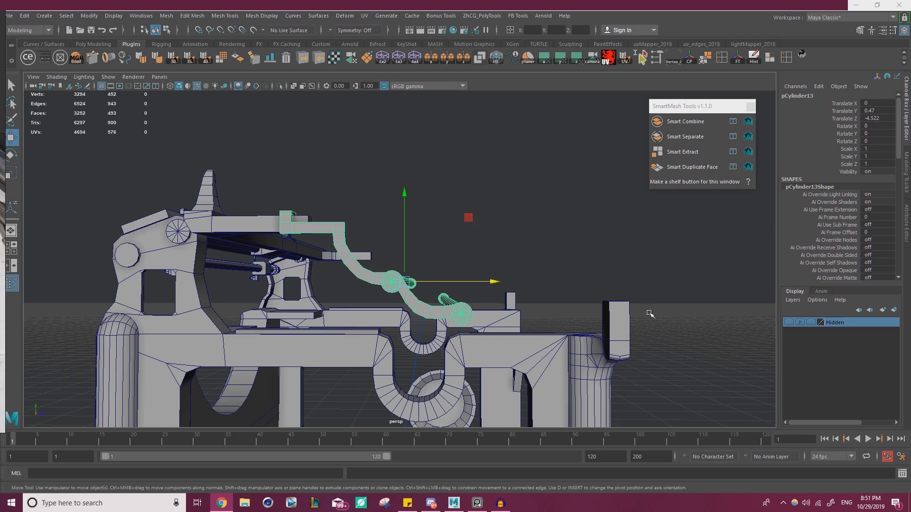
{"action": "left_click_drag", "start_coordinate": [485, 281], "coordinate": [517, 258], "text": "alt"}
{"action": "right_click_drag", "start_coordinate": [516, 258], "coordinate": [506, 275], "text": "alt"}
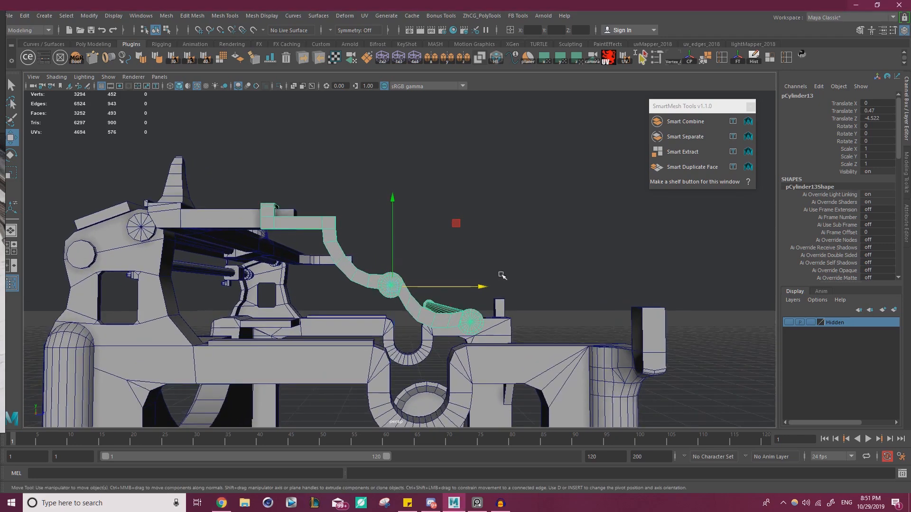
{"action": "middle_click_drag", "start_coordinate": [441, 273], "coordinate": [470, 262], "text": "alt"}
{"action": "scroll", "coordinate": [1, 280], "scroll_direction": "up", "scroll_amount": 3}
Bring up the reference board and examine the Underwood photo where the carriage side bar and platen knob meet the frame.
{"action": "left_click", "coordinate": [1, 280]}
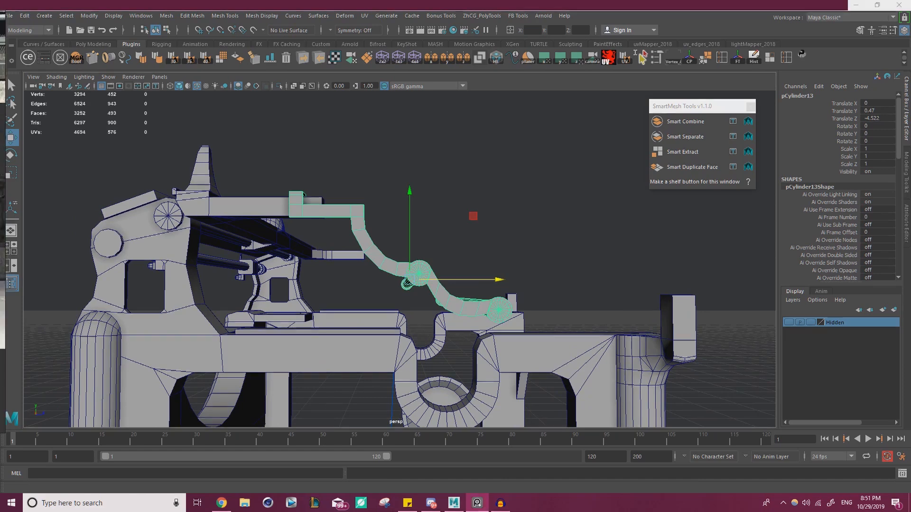
{"action": "right_click_drag", "start_coordinate": [2, 279], "coordinate": [370, 275]}
{"action": "right_click_drag", "start_coordinate": [484, 274], "coordinate": [429, 275]}
{"action": "right_click_drag", "start_coordinate": [1, 280], "coordinate": [300, 279]}
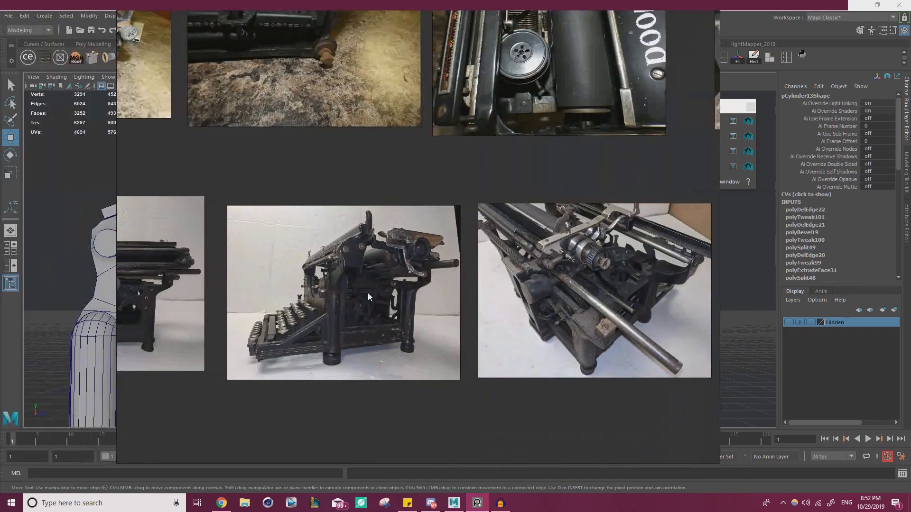
{"action": "scroll", "coordinate": [306, 278], "scroll_direction": "down", "scroll_amount": 1}
{"action": "middle_click_drag", "start_coordinate": [169, 233], "coordinate": [412, 384]}
{"action": "middle_click_drag", "start_coordinate": [273, 190], "coordinate": [398, 332]}
{"action": "middle_click_drag", "start_coordinate": [337, 88], "coordinate": [370, 237]}
{"action": "middle_click_drag", "start_coordinate": [542, 189], "coordinate": [359, 222]}
{"action": "middle_click_drag", "start_coordinate": [427, 96], "coordinate": [403, 369]}
{"action": "middle_click_drag", "start_coordinate": [535, 258], "coordinate": [245, 255]}
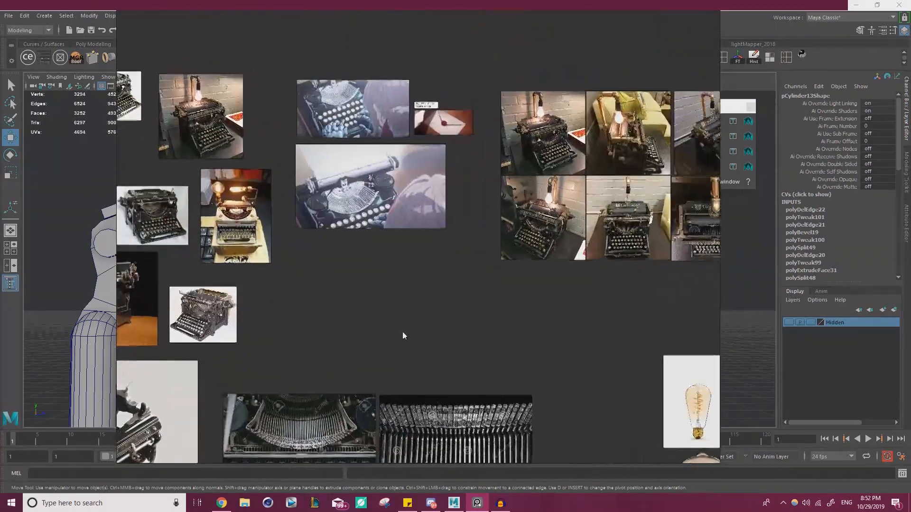
{"action": "middle_click_drag", "start_coordinate": [402, 332], "coordinate": [349, 189]}
{"action": "middle_click_drag", "start_coordinate": [455, 314], "coordinate": [360, 171]}
{"action": "middle_click_drag", "start_coordinate": [538, 406], "coordinate": [439, 254]}
{"action": "scroll", "coordinate": [335, 260], "scroll_direction": "up", "scroll_amount": 7}
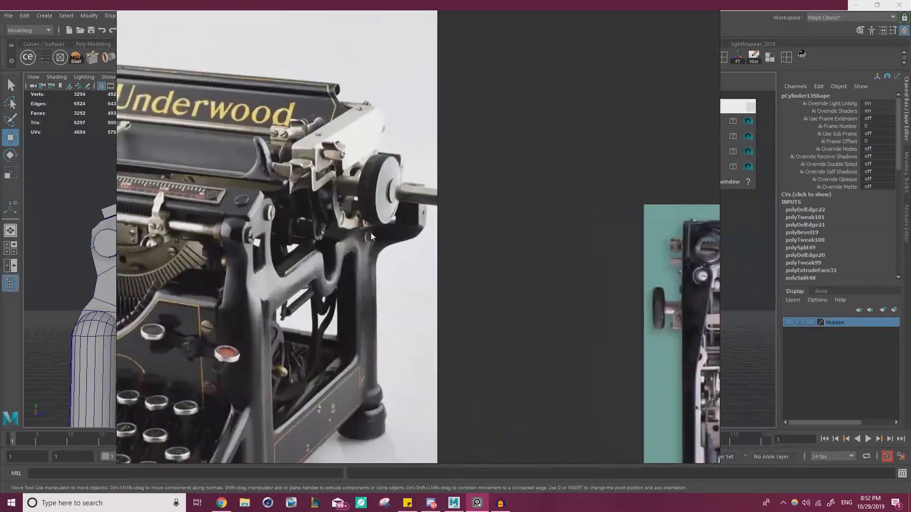
{"action": "scroll", "coordinate": [357, 222], "scroll_direction": "down", "scroll_amount": 4}
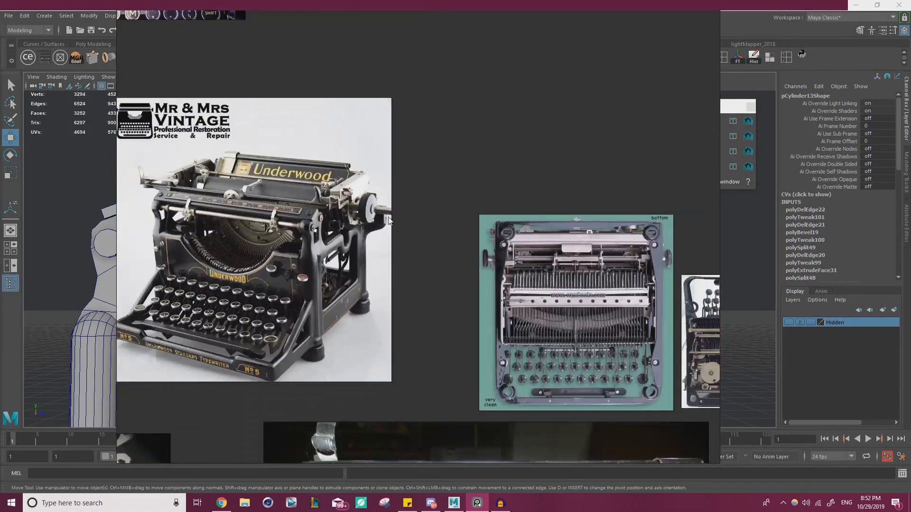
Examine the underside, rear and side-view typewriter photos for the position of the rear rods and their arm.
{"action": "middle_click_drag", "start_coordinate": [493, 269], "coordinate": [349, 220]}
{"action": "scroll", "coordinate": [482, 278], "scroll_direction": "up", "scroll_amount": 3}
{"action": "middle_click_drag", "start_coordinate": [514, 289], "coordinate": [300, 209]}
{"action": "middle_click_drag", "start_coordinate": [541, 282], "coordinate": [448, 294]}
{"action": "scroll", "coordinate": [448, 295], "scroll_direction": "down", "scroll_amount": 4}
{"action": "middle_click_drag", "start_coordinate": [516, 309], "coordinate": [471, 171]}
{"action": "scroll", "coordinate": [463, 273], "scroll_direction": "down", "scroll_amount": 2}
{"action": "middle_click_drag", "start_coordinate": [462, 301], "coordinate": [324, 186]}
{"action": "middle_click_drag", "start_coordinate": [534, 435], "coordinate": [517, 230]}
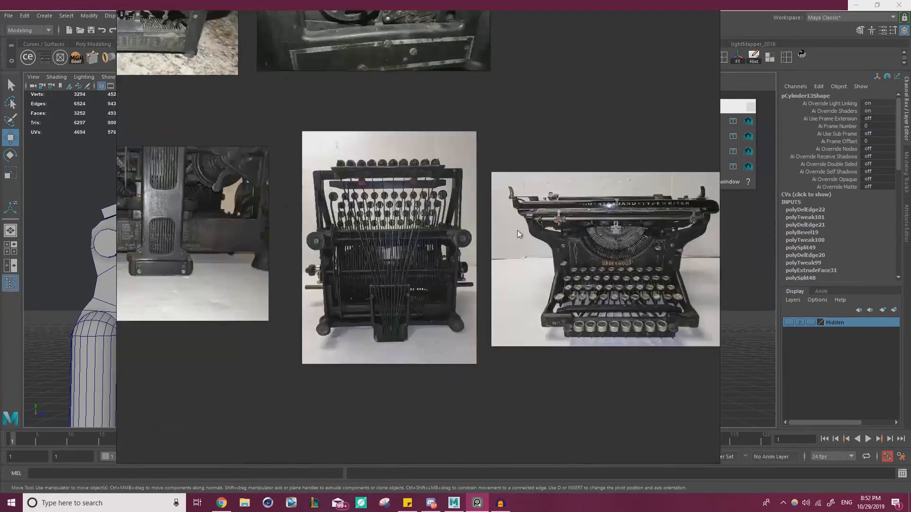
{"action": "middle_click_drag", "start_coordinate": [328, 264], "coordinate": [611, 234]}
{"action": "middle_click_drag", "start_coordinate": [263, 239], "coordinate": [408, 247]}
{"action": "scroll", "coordinate": [358, 242], "scroll_direction": "down", "scroll_amount": 3}
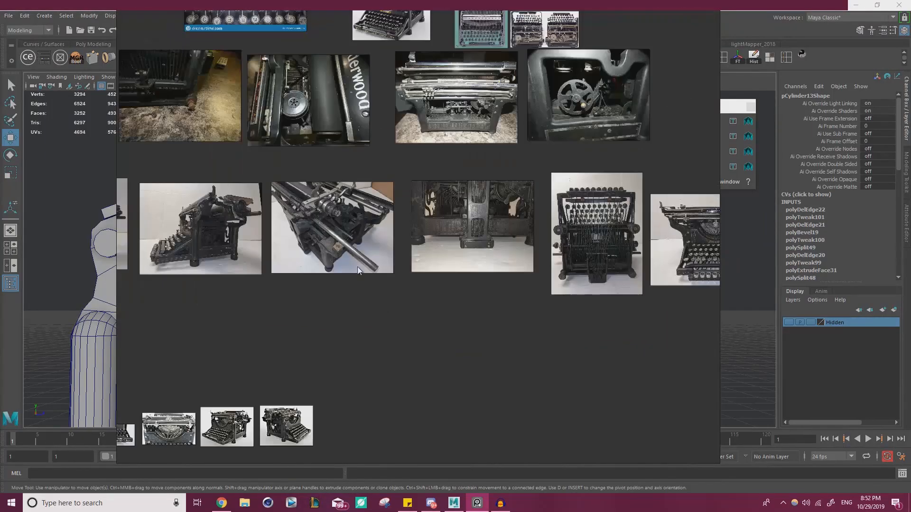
{"action": "middle_click_drag", "start_coordinate": [469, 433], "coordinate": [489, 276]}
{"action": "middle_click_drag", "start_coordinate": [383, 392], "coordinate": [481, 264]}
{"action": "scroll", "coordinate": [399, 197], "scroll_direction": "up", "scroll_amount": 4}
{"action": "mouse_move", "coordinate": [454, 318]}
{"action": "middle_mouse_down"}
{"action": "mouse_move", "coordinate": [400, 197]}
{"action": "mouse_move", "coordinate": [714, 187]}
{"action": "middle_mouse_up"}
{"action": "scroll", "coordinate": [399, 198], "scroll_direction": "up", "scroll_amount": 3}
{"action": "scroll", "coordinate": [400, 197], "scroll_direction": "down", "scroll_amount": 3}
{"action": "middle_click_drag", "start_coordinate": [292, 256], "coordinate": [515, 249]}
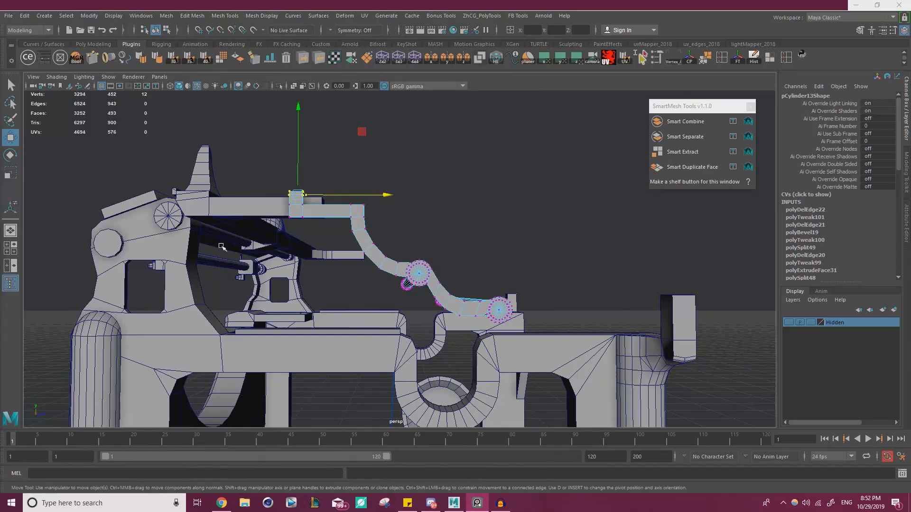
Try to reposition the upper rod, its round joint and the neighbouring arm vertices in the YZ plane.
{"action": "left_click_drag", "start_coordinate": [286, 227], "coordinate": [323, 244], "text": "alt"}
{"action": "right_click_drag", "start_coordinate": [323, 244], "coordinate": [404, 273], "text": "alt"}
{"action": "middle_click_drag", "start_coordinate": [414, 276], "coordinate": [421, 260], "text": "alt"}
{"action": "left_click_drag", "start_coordinate": [421, 260], "coordinate": [442, 245], "text": "alt"}
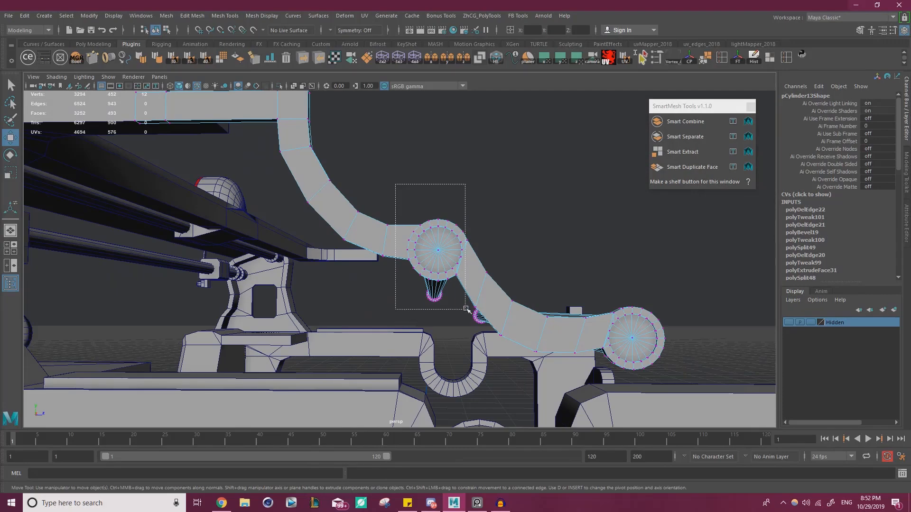
{"action": "left_click_drag", "start_coordinate": [469, 306], "coordinate": [460, 238]}
{"action": "left_click_drag", "start_coordinate": [518, 178], "coordinate": [515, 174]}
{"action": "key", "text": "ctrl+z"}
{"action": "left_click", "coordinate": [389, 225], "text": "shift"}
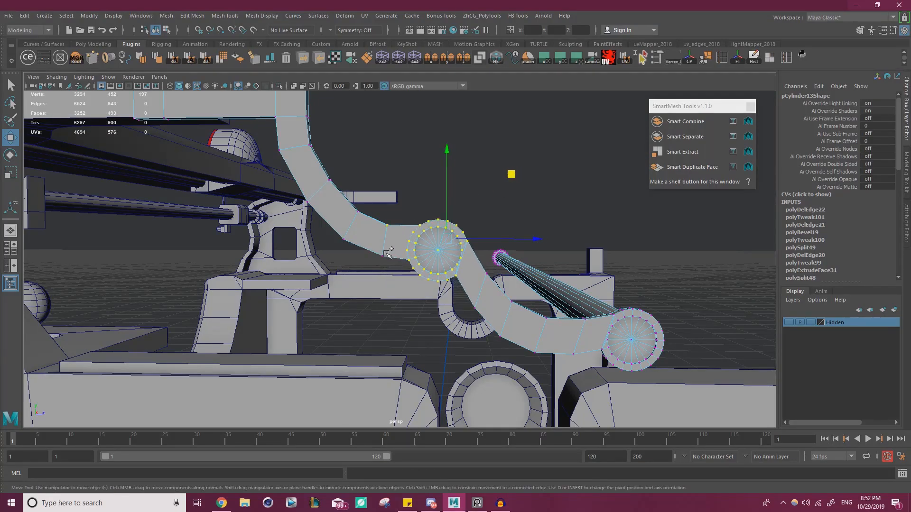
{"action": "left_click_drag", "start_coordinate": [370, 250], "coordinate": [377, 211], "text": "alt"}
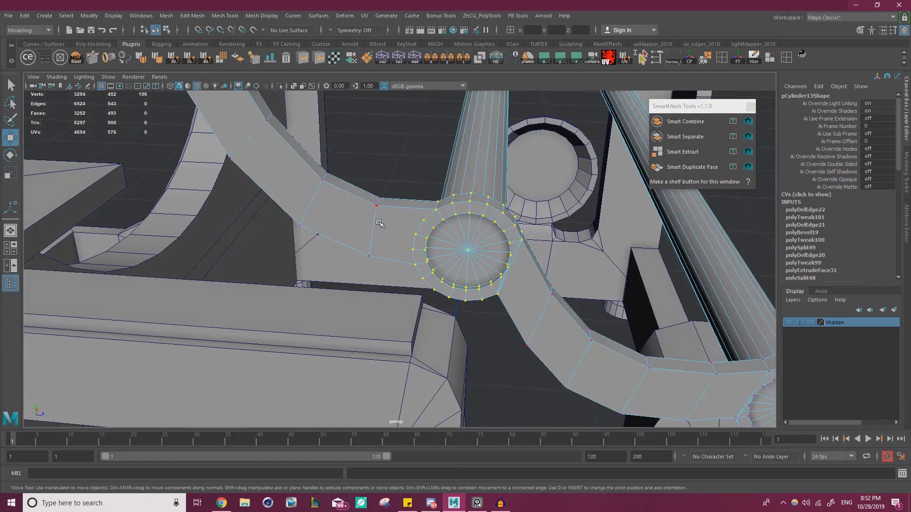
{"action": "scroll", "coordinate": [439, 248], "scroll_direction": "down", "scroll_amount": 4}
{"action": "mouse_move", "coordinate": [161, 252]}
{"action": "left_mouse_down", "text": "alt"}
{"action": "mouse_move", "coordinate": [198, 226]}
{"action": "mouse_move", "coordinate": [164, 234]}
{"action": "left_mouse_up", "text": "alt"}
{"action": "left_click_drag", "start_coordinate": [490, 231], "coordinate": [456, 227]}
{"action": "left_click", "coordinate": [357, 213], "text": "shift"}
{"action": "left_click_drag", "start_coordinate": [454, 163], "coordinate": [450, 164]}
{"action": "scroll", "coordinate": [432, 203], "scroll_direction": "down", "scroll_amount": 5}
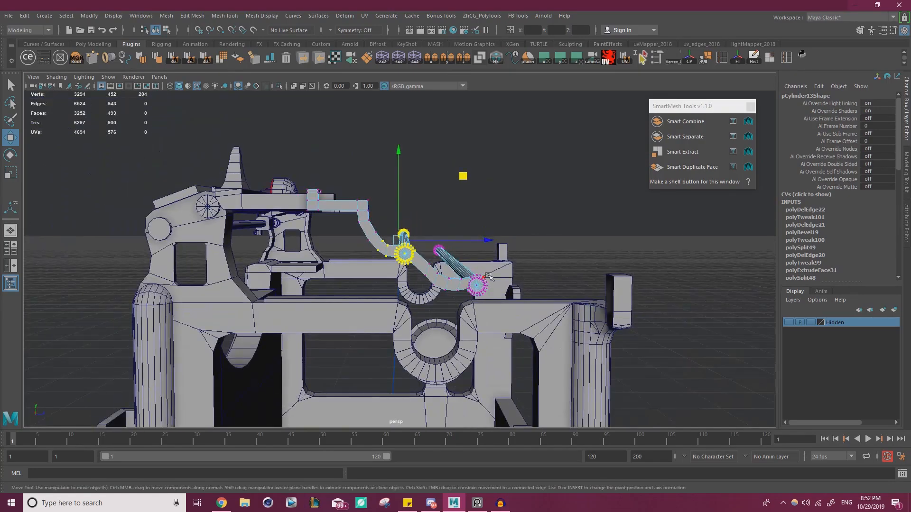
Undo the trial moves and selections of the upper rod and its joint.
{"action": "key", "text": "ctrl+z"}
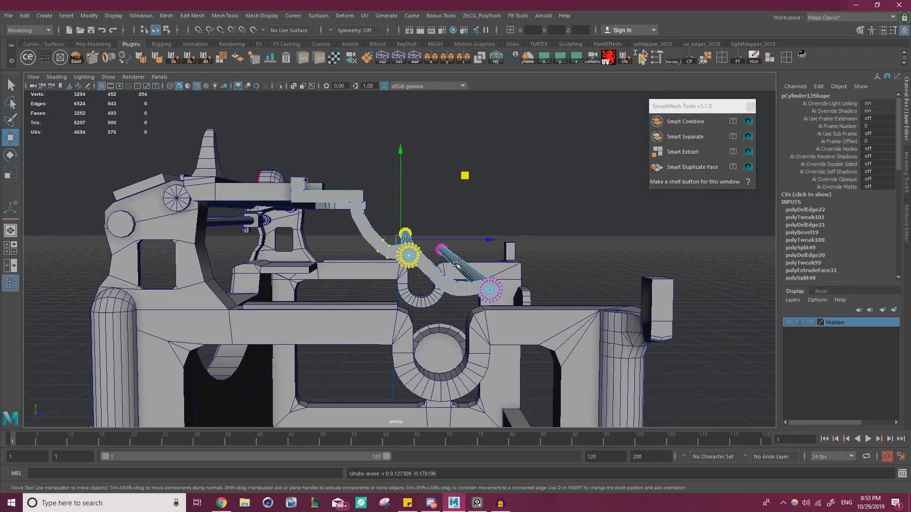
{"action": "key", "text": "ctrl+z"}
{"action": "key", "text": "ctrl+z"}
{"action": "key", "text": "ctrl+z"}
{"action": "key", "text": "ctrl+z"}
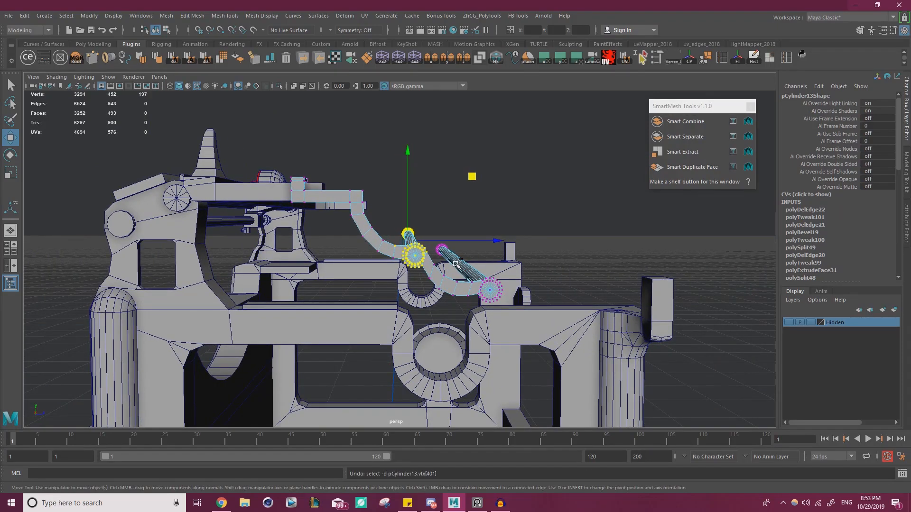
{"action": "key", "text": "ctrl+z"}
{"action": "scroll", "coordinate": [447, 258], "scroll_direction": "up", "scroll_amount": 5}
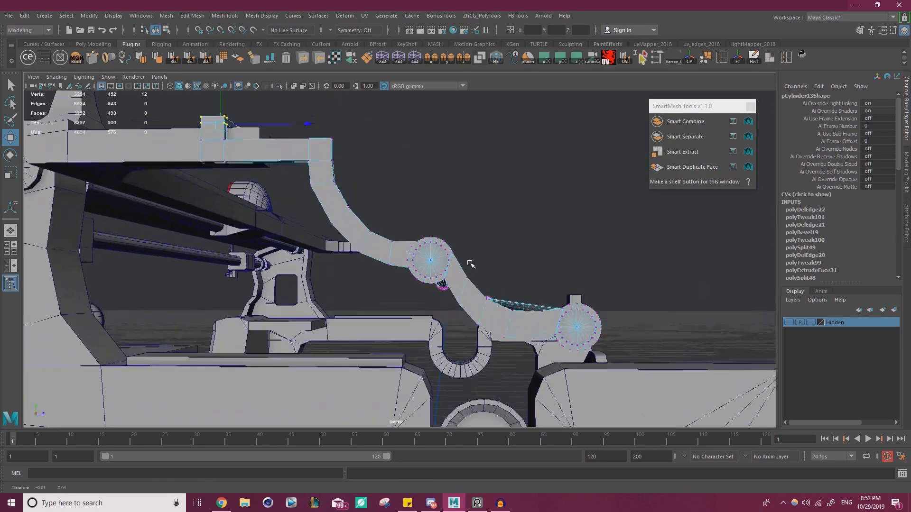
Select the vertices of the upper rod and its round joint and move them slightly down in the YZ plane.
{"action": "left_click_drag", "start_coordinate": [437, 262], "coordinate": [393, 256], "text": "alt"}
{"action": "right_click", "coordinate": [394, 257]}
{"action": "right_click_drag", "start_coordinate": [393, 256], "coordinate": [357, 230]}
{"action": "left_click_drag", "start_coordinate": [390, 264], "coordinate": [395, 228], "text": "alt"}
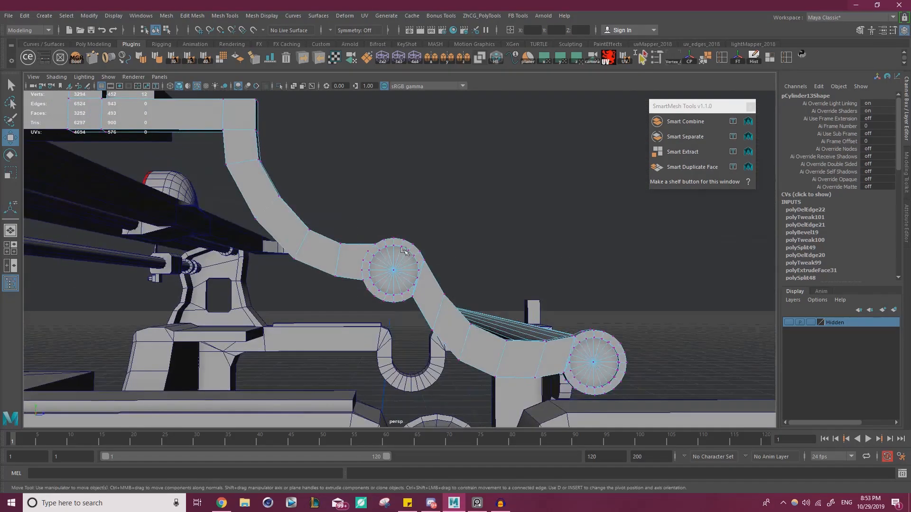
{"action": "left_click_drag", "start_coordinate": [384, 260], "coordinate": [390, 250], "text": "alt"}
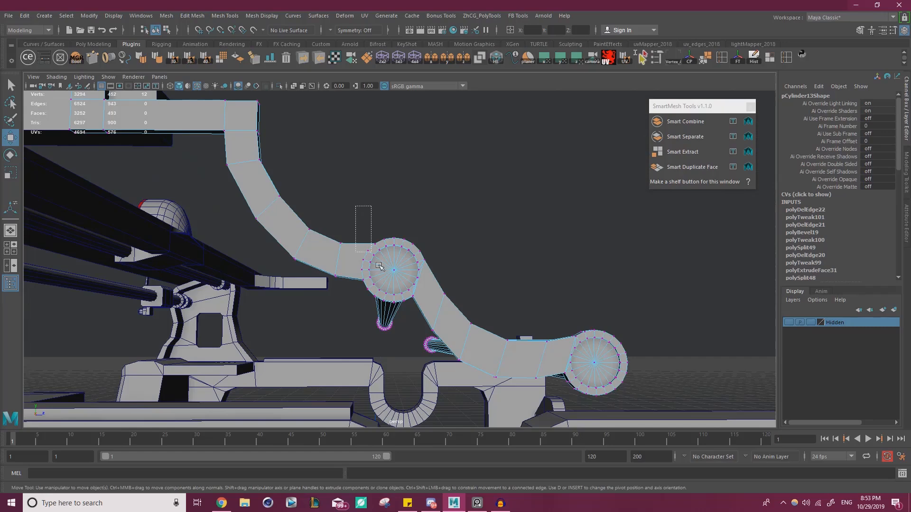
{"action": "left_click_drag", "start_coordinate": [424, 339], "coordinate": [425, 339]}
{"action": "left_click_drag", "start_coordinate": [427, 332], "coordinate": [482, 229], "text": "alt"}
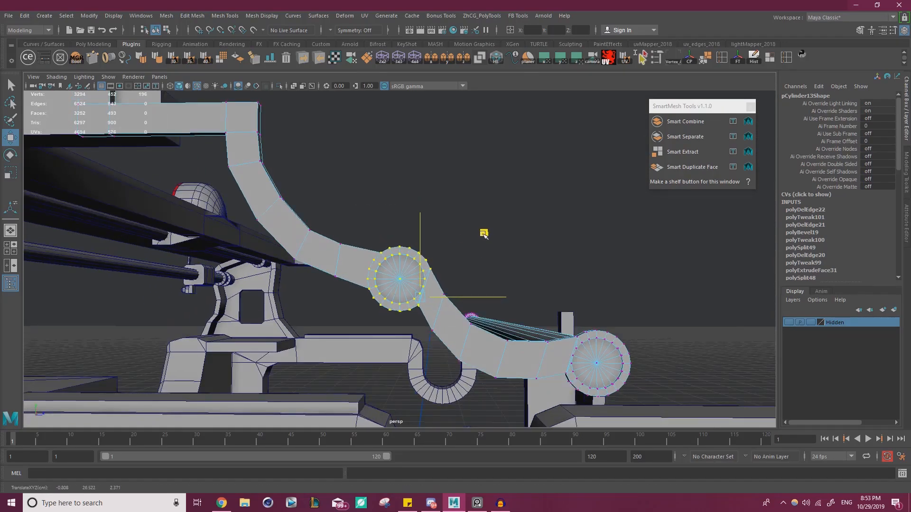
Reshape the arm beside the upper rod joint by moving the adjacent cross-section edges in the YZ plane.
{"action": "right_click_drag", "start_coordinate": [440, 321], "coordinate": [431, 208]}
{"action": "left_click_drag", "start_coordinate": [502, 250], "coordinate": [504, 254]}
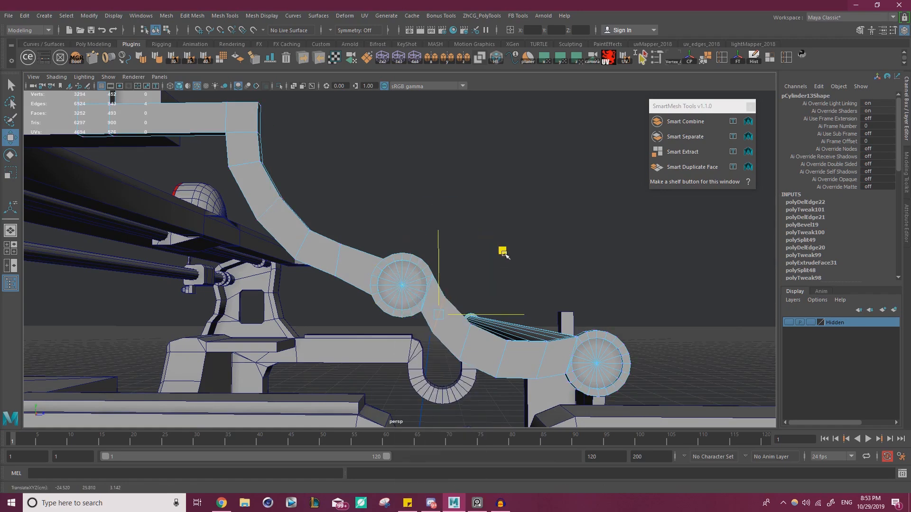
{"action": "left_click_drag", "start_coordinate": [344, 260], "coordinate": [477, 186]}
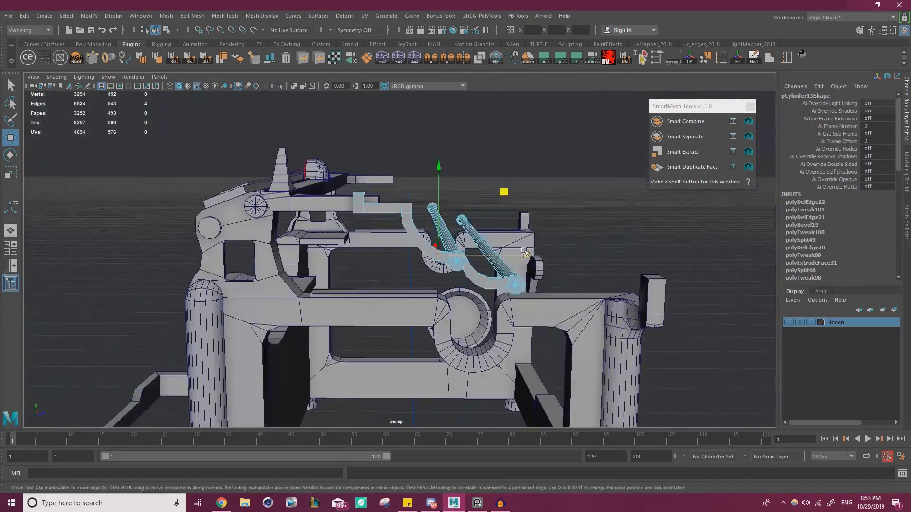
Return to object selection and examine the arm, rods and carriage side bar from several angles.
{"action": "right_click_drag", "start_coordinate": [477, 171], "coordinate": [506, 166]}
{"action": "left_click_drag", "start_coordinate": [506, 166], "coordinate": [357, 209], "text": "alt"}
{"action": "right_click_drag", "start_coordinate": [356, 209], "coordinate": [476, 212], "text": "alt"}
{"action": "left_click_drag", "start_coordinate": [304, 204], "coordinate": [427, 208], "text": "alt"}
{"action": "middle_click_drag", "start_coordinate": [427, 209], "coordinate": [437, 235], "text": "alt"}
{"action": "left_click_drag", "start_coordinate": [437, 235], "coordinate": [419, 271], "text": "alt"}
{"action": "right_click_drag", "start_coordinate": [351, 242], "coordinate": [493, 266], "text": "alt"}
{"action": "middle_click_drag", "start_coordinate": [494, 267], "coordinate": [457, 266], "text": "alt"}
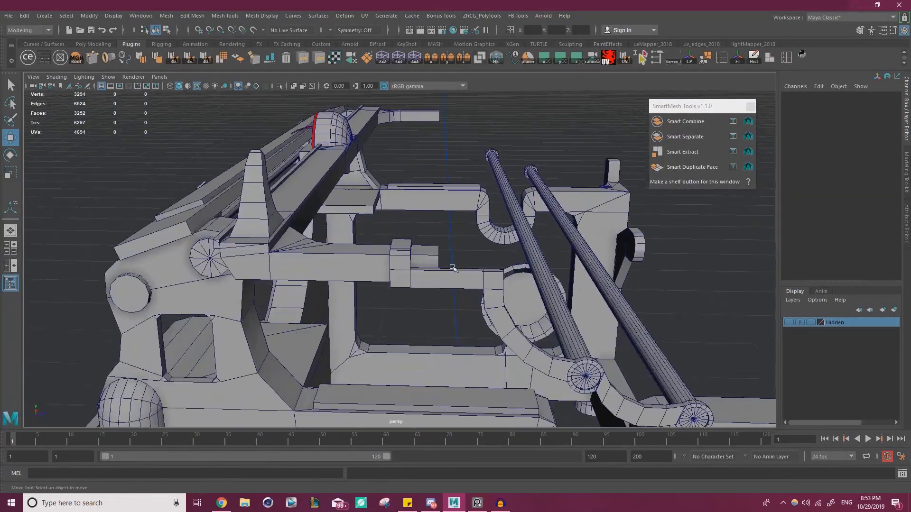
Select the twenty vertices of the arm's end post and move them along Z toward the front of the side bar.
{"action": "left_click", "coordinate": [462, 277]}
{"action": "right_click_drag", "start_coordinate": [417, 230], "coordinate": [378, 230]}
{"action": "left_click_drag", "start_coordinate": [355, 209], "coordinate": [439, 316]}
{"action": "left_click_drag", "start_coordinate": [486, 263], "coordinate": [460, 263]}
{"action": "left_click_drag", "start_coordinate": [461, 263], "coordinate": [442, 249], "text": "alt"}
{"action": "right_click_drag", "start_coordinate": [441, 249], "coordinate": [463, 262], "text": "alt"}
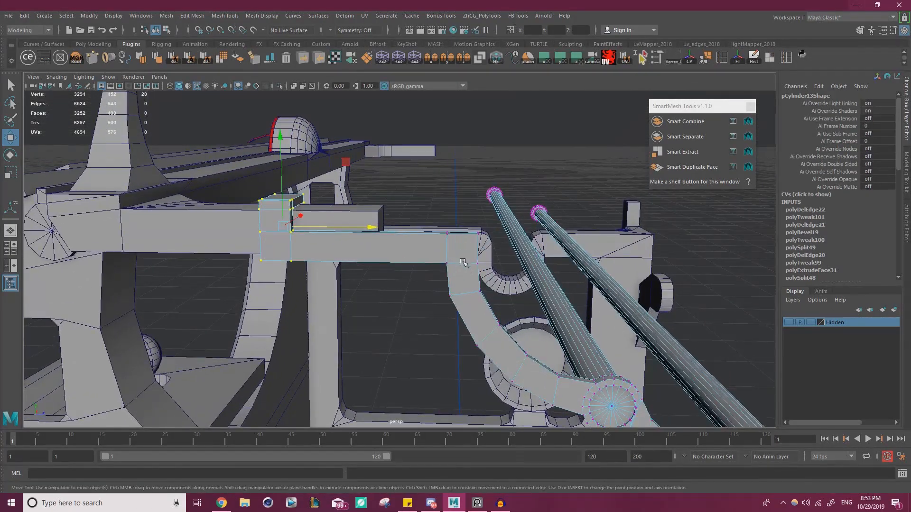
Adjust the four vertices just below the arm's elbow along Z and return to object selection with nothing selected.
{"action": "left_click_drag", "start_coordinate": [431, 219], "coordinate": [504, 273]}
{"action": "left_click_drag", "start_coordinate": [546, 249], "coordinate": [465, 260], "text": "alt"}
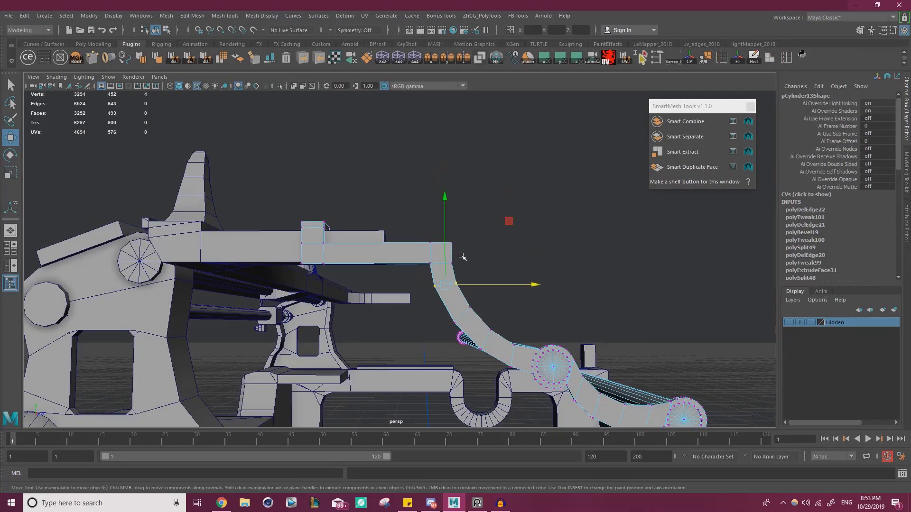
{"action": "left_click_drag", "start_coordinate": [449, 229], "coordinate": [458, 287], "text": "alt"}
{"action": "right_click_drag", "start_coordinate": [497, 191], "coordinate": [560, 175]}
{"action": "left_click", "coordinate": [484, 199]}
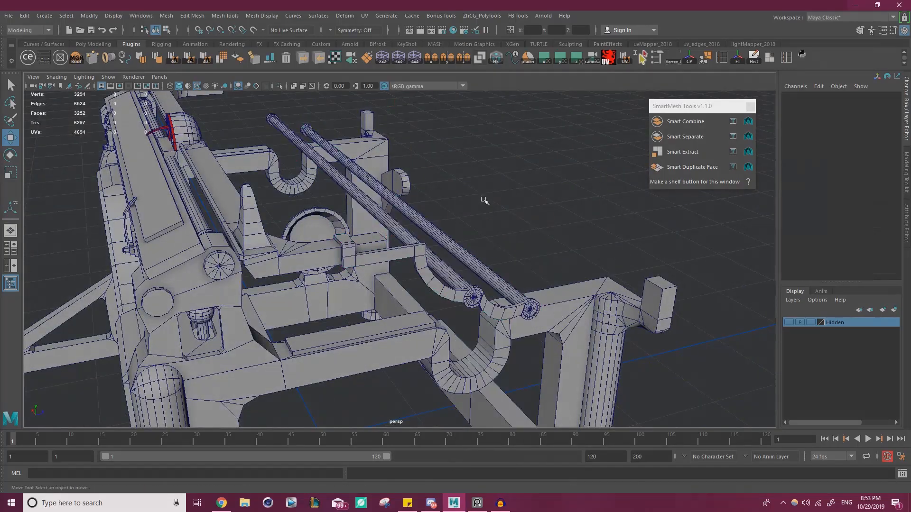
Select the arm and rods assembly and compare the arm's shape with the typewriter reference photos.
{"action": "left_click", "coordinate": [375, 256]}
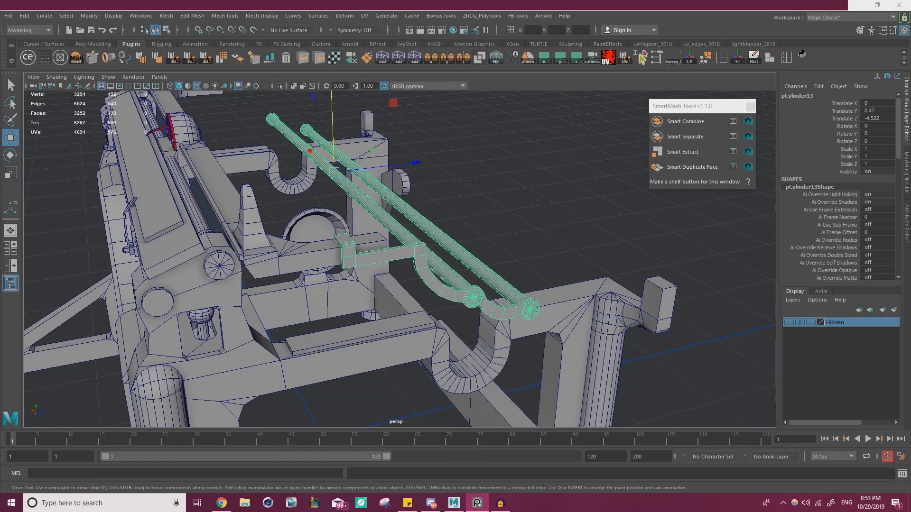
{"action": "right_click_drag", "start_coordinate": [0, 235], "coordinate": [246, 253]}
{"action": "right_click_drag", "start_coordinate": [190, 199], "coordinate": [0, 213]}
{"action": "left_click_drag", "start_coordinate": [430, 245], "coordinate": [438, 280], "text": "alt"}
{"action": "scroll", "coordinate": [433, 261], "scroll_direction": "up", "scroll_amount": 1}
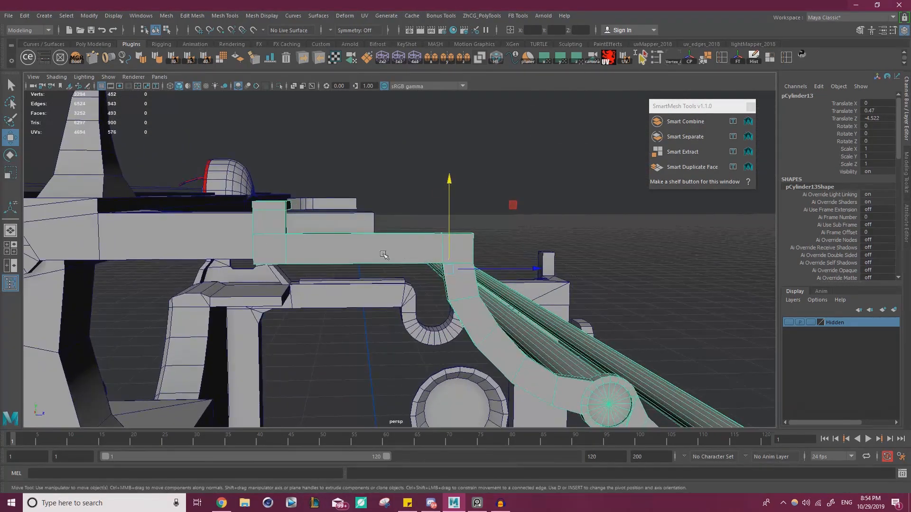
Select the four vertices just below the arm's elbow and adjust their position along Z and Y to smooth the curve.
{"action": "right_click_drag", "start_coordinate": [309, 230], "coordinate": [266, 232]}
{"action": "left_click_drag", "start_coordinate": [291, 259], "coordinate": [293, 244], "text": "alt"}
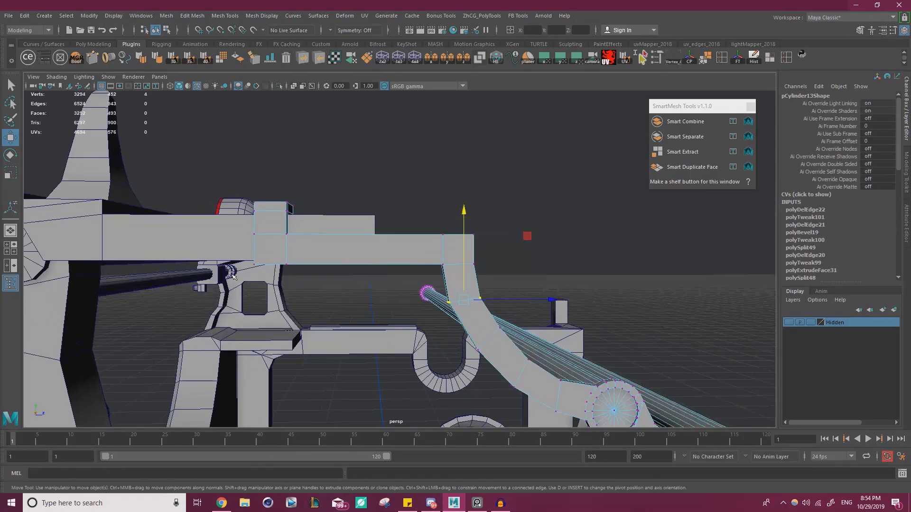
{"action": "left_click_drag", "start_coordinate": [469, 232], "coordinate": [487, 227]}
{"action": "middle_click_drag", "start_coordinate": [451, 232], "coordinate": [431, 208], "text": "alt"}
{"action": "left_click_drag", "start_coordinate": [345, 185], "coordinate": [346, 197]}
{"action": "middle_click_drag", "start_coordinate": [435, 248], "coordinate": [396, 212], "text": "alt"}
{"action": "left_click_drag", "start_coordinate": [372, 261], "coordinate": [447, 229]}
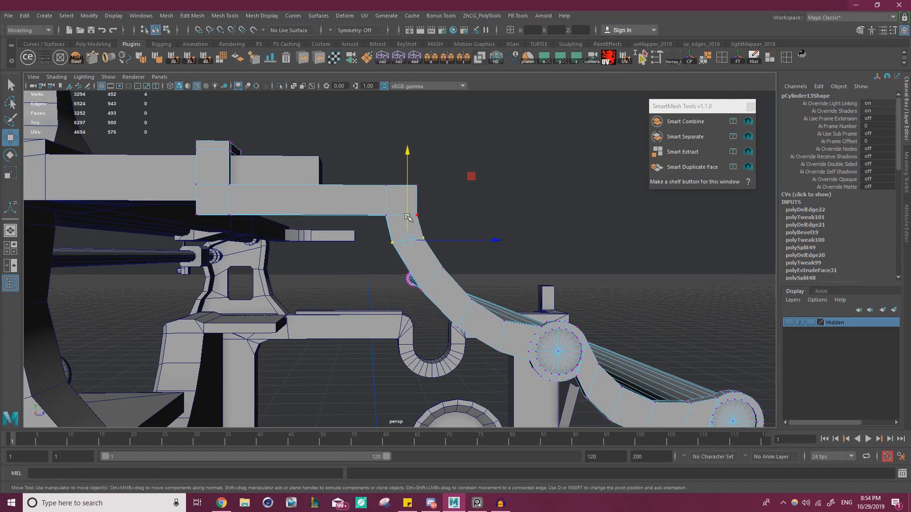
{"action": "left_click_drag", "start_coordinate": [409, 196], "coordinate": [410, 206]}
{"action": "right_click_drag", "start_coordinate": [360, 228], "coordinate": [321, 216], "text": "alt"}
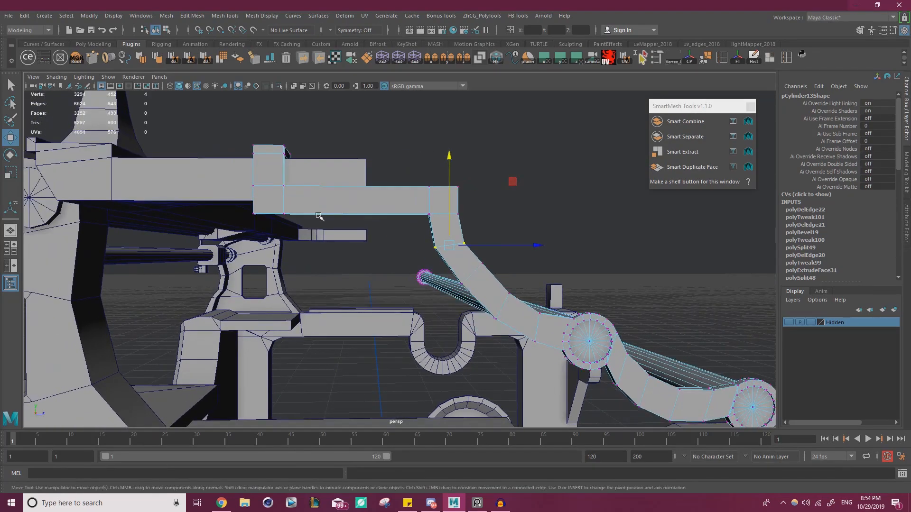
Examine the arm's end post where it meets the side bar and return to object selection with nothing selected.
{"action": "middle_click_drag", "start_coordinate": [321, 216], "coordinate": [342, 219], "text": "alt"}
{"action": "left_click_drag", "start_coordinate": [339, 180], "coordinate": [307, 192], "text": "alt"}
{"action": "right_click_drag", "start_coordinate": [307, 192], "coordinate": [327, 205], "text": "alt"}
{"action": "middle_click_drag", "start_coordinate": [327, 205], "coordinate": [378, 244], "text": "alt"}
{"action": "right_click_drag", "start_coordinate": [378, 245], "coordinate": [366, 221], "text": "alt"}
{"action": "left_click_drag", "start_coordinate": [325, 222], "coordinate": [417, 213], "text": "alt"}
{"action": "right_click_drag", "start_coordinate": [421, 213], "coordinate": [377, 214]}
{"action": "left_click", "coordinate": [322, 205]}
{"action": "right_click", "coordinate": [240, 217]}
{"action": "right_click_drag", "start_coordinate": [240, 216], "coordinate": [285, 203]}
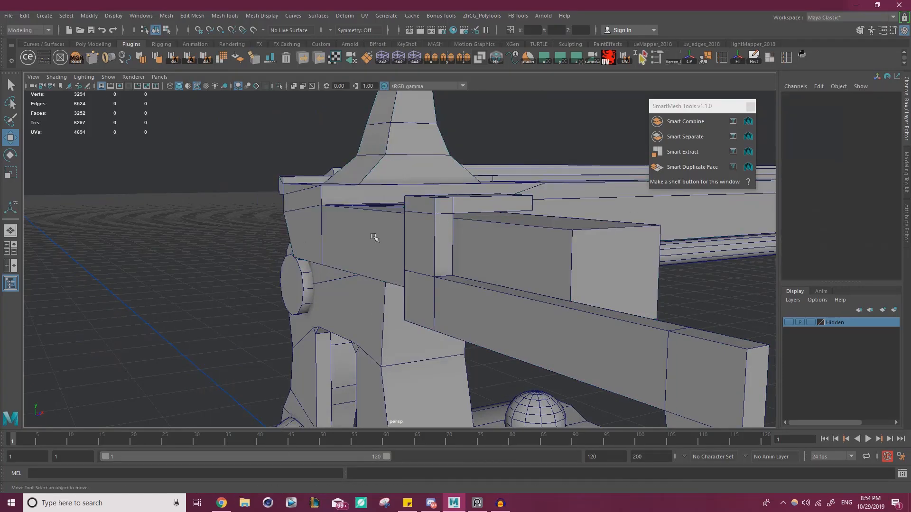
Select the arm and bevel the short upper outer edge of its elbow.
{"action": "left_click", "coordinate": [430, 223]}
{"action": "right_click_drag", "start_coordinate": [423, 212], "coordinate": [377, 211]}
{"action": "left_click_drag", "start_coordinate": [433, 223], "coordinate": [403, 249], "text": "alt"}
{"action": "right_click_drag", "start_coordinate": [403, 248], "coordinate": [423, 283], "text": "alt"}
{"action": "right_click_drag", "start_coordinate": [420, 230], "coordinate": [444, 243]}
{"action": "left_click", "coordinate": [476, 271]}
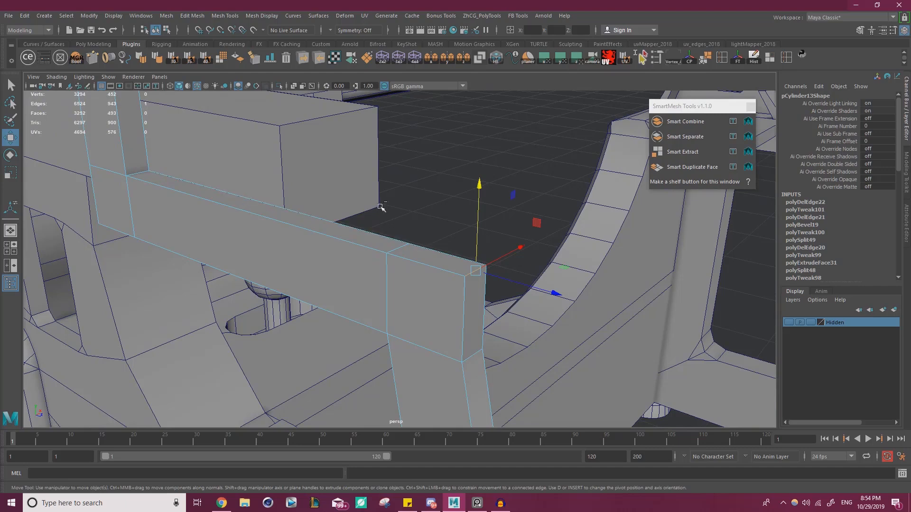
{"action": "key", "text": "ctrl+b"}
{"action": "left_click_drag", "start_coordinate": [530, 109], "coordinate": [540, 119]}
{"action": "left_click_drag", "start_coordinate": [467, 215], "coordinate": [431, 261], "text": "alt"}
{"action": "right_click_drag", "start_coordinate": [431, 261], "coordinate": [454, 273], "text": "alt"}
Move the edge next to the elbow's bevel and merge the vertices around the elbow.
{"action": "right_click_drag", "start_coordinate": [436, 231], "coordinate": [432, 208]}
{"action": "left_click", "coordinate": [411, 231]}
{"action": "key", "text": "w"}
{"action": "left_click_drag", "start_coordinate": [469, 246], "coordinate": [397, 242]}
{"action": "right_click_drag", "start_coordinate": [397, 230], "coordinate": [356, 231]}
{"action": "right_click_drag", "start_coordinate": [427, 243], "coordinate": [402, 247], "text": "alt"}
{"action": "left_click_drag", "start_coordinate": [340, 198], "coordinate": [619, 399]}
{"action": "right_click_drag", "start_coordinate": [419, 277], "coordinate": [441, 222], "text": "shift"}
{"action": "key", "text": "w"}
Reposition the edge loops in the arm's curve below the elbow within the YZ plane to smooth the bend.
{"action": "right_click_drag", "start_coordinate": [384, 174], "coordinate": [269, 223]}
{"action": "left_click", "coordinate": [429, 168]}
{"action": "left_click_drag", "start_coordinate": [269, 233], "coordinate": [320, 200], "text": "alt"}
{"action": "right_click_drag", "start_coordinate": [416, 211], "coordinate": [474, 252], "text": "alt"}
{"action": "middle_click_drag", "start_coordinate": [473, 252], "coordinate": [430, 210], "text": "alt"}
{"action": "right_click_drag", "start_coordinate": [430, 210], "coordinate": [450, 212], "text": "alt"}
{"action": "right_click_drag", "start_coordinate": [440, 212], "coordinate": [439, 188]}
{"action": "left_click", "coordinate": [435, 203]}
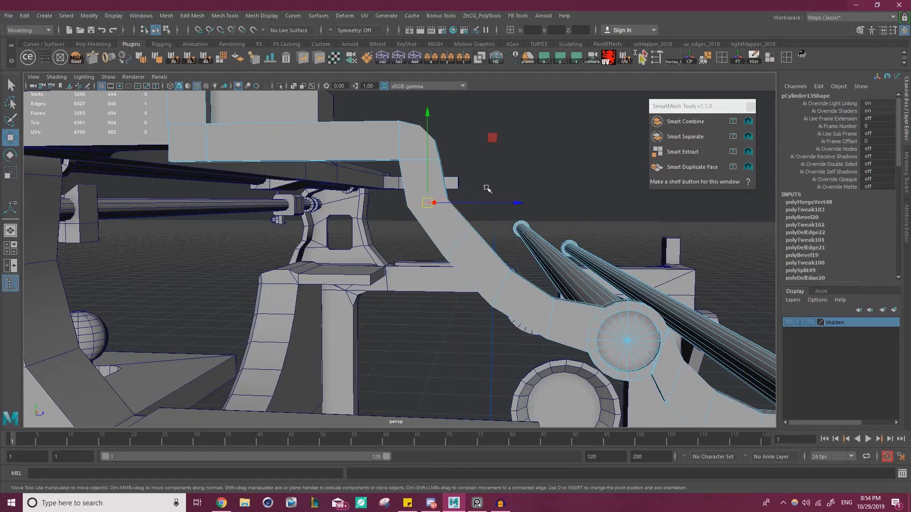
{"action": "left_click", "coordinate": [471, 242]}
{"action": "left_click", "coordinate": [522, 189]}
{"action": "key", "text": "ctrl+z"}
{"action": "left_click_drag", "start_coordinate": [527, 179], "coordinate": [524, 184]}
{"action": "left_click_drag", "start_coordinate": [474, 213], "coordinate": [468, 216], "text": "alt"}
{"action": "key", "text": "ctrl+z"}
{"action": "left_click_drag", "start_coordinate": [531, 188], "coordinate": [524, 184]}
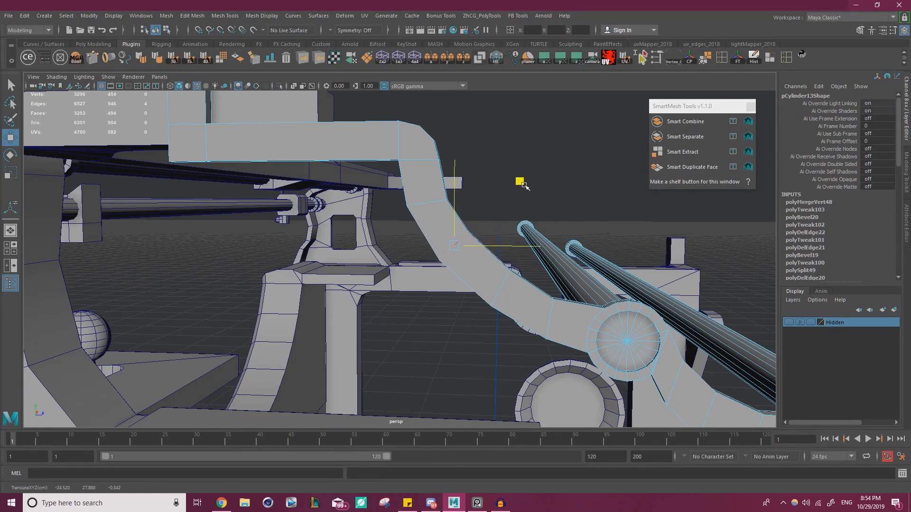
Select the twenty vertices of the arm's end post and move them along Z toward the rear.
{"action": "right_click_drag", "start_coordinate": [549, 198], "coordinate": [481, 238], "text": "alt"}
{"action": "left_click_drag", "start_coordinate": [477, 244], "coordinate": [495, 252], "text": "alt"}
{"action": "middle_click_drag", "start_coordinate": [545, 264], "coordinate": [511, 227], "text": "alt"}
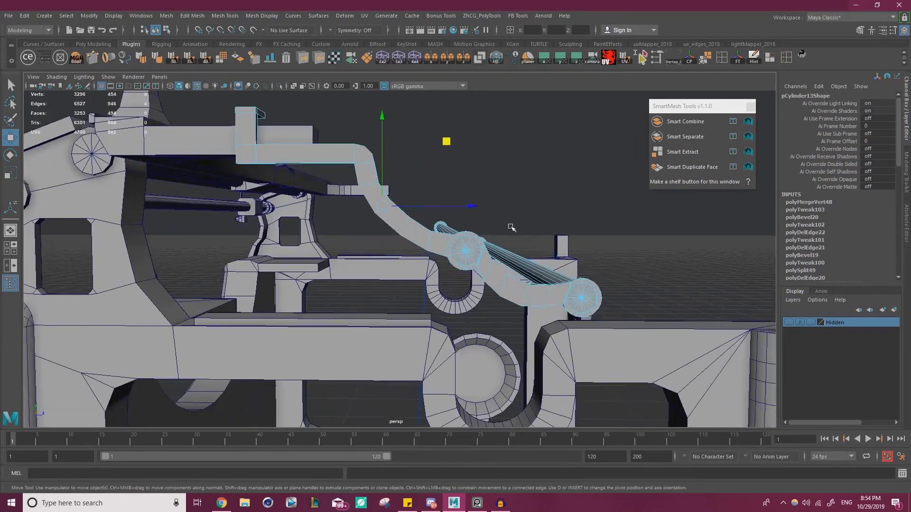
{"action": "left_click_drag", "start_coordinate": [515, 196], "coordinate": [498, 209], "text": "alt"}
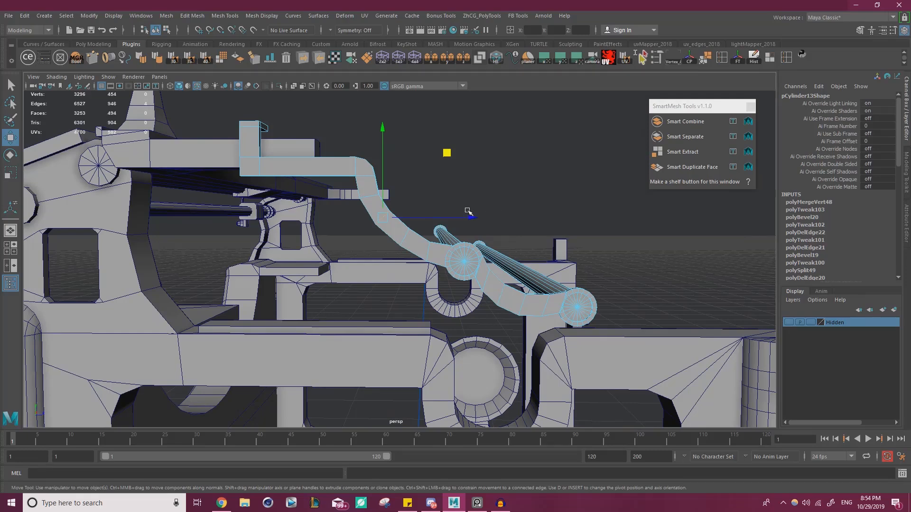
{"action": "middle_click_drag", "start_coordinate": [312, 184], "coordinate": [415, 201], "text": "alt"}
{"action": "scroll", "coordinate": [409, 201], "scroll_direction": "up", "scroll_amount": 1}
{"action": "right_click_drag", "start_coordinate": [361, 181], "coordinate": [306, 194]}
{"action": "left_click_drag", "start_coordinate": [307, 203], "coordinate": [411, 118]}
{"action": "left_click_drag", "start_coordinate": [433, 159], "coordinate": [456, 161]}
Extend the vertex selection to the horizontal bar, elbow and upper curve, and shift all 38 vertices along Z toward the rear.
{"action": "left_click_drag", "start_coordinate": [522, 183], "coordinate": [471, 183], "text": "alt"}
{"action": "middle_click_drag", "start_coordinate": [471, 183], "coordinate": [431, 132], "text": "alt"}
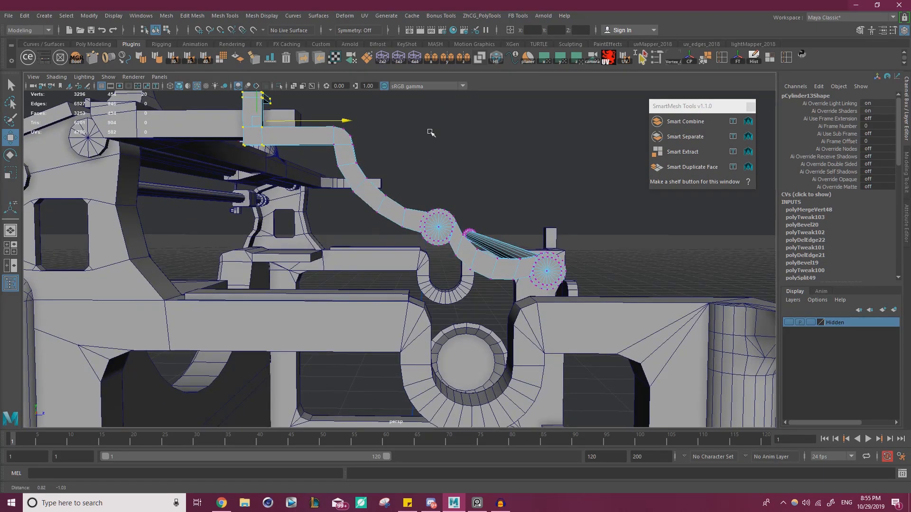
{"action": "middle_click_drag", "start_coordinate": [349, 120], "coordinate": [391, 132], "text": "alt"}
{"action": "mouse_move", "coordinate": [335, 165]}
{"action": "middle_mouse_down", "text": "alt"}
{"action": "mouse_move", "coordinate": [352, 156]}
{"action": "mouse_move", "coordinate": [345, 168]}
{"action": "middle_mouse_up", "text": "alt"}
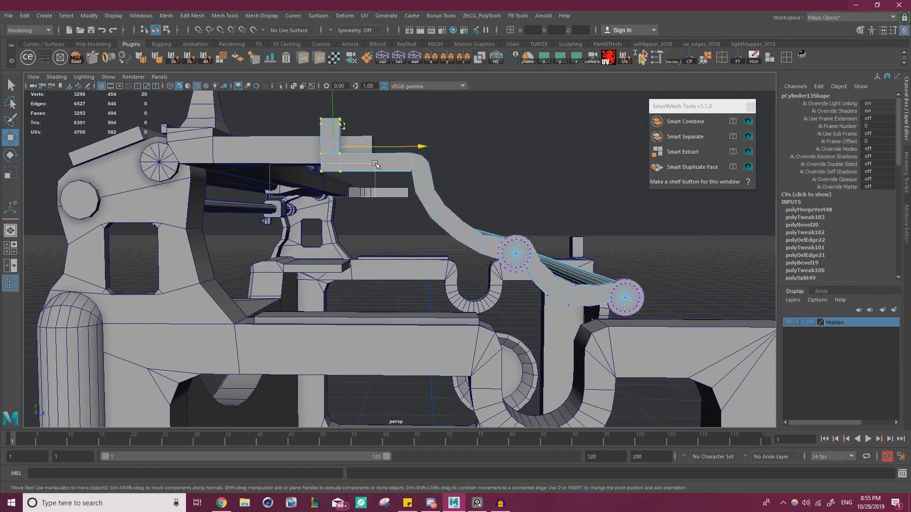
{"action": "left_click_drag", "start_coordinate": [452, 140], "coordinate": [451, 140], "text": "ctrl+shift"}
{"action": "left_click_drag", "start_coordinate": [395, 137], "coordinate": [395, 137], "text": "ctrl"}
{"action": "left_click_drag", "start_coordinate": [304, 114], "coordinate": [453, 229], "text": "ctrl+shift"}
{"action": "left_click_drag", "start_coordinate": [463, 170], "coordinate": [471, 171]}
{"action": "scroll", "coordinate": [464, 229], "scroll_direction": "up", "scroll_amount": 1}
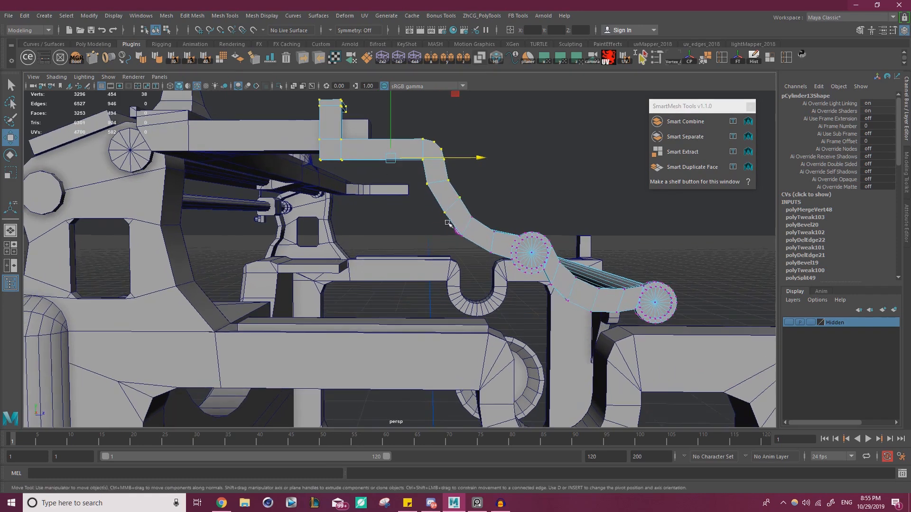
{"action": "middle_click_drag", "start_coordinate": [412, 218], "coordinate": [377, 222], "text": "alt"}
{"action": "scroll", "coordinate": [417, 192], "scroll_direction": "up", "scroll_amount": 3}
{"action": "left_click_drag", "start_coordinate": [429, 118], "coordinate": [433, 118]}
Select the arm's edge loop above the first rod and shift it in the YZ plane to refine the curve.
{"action": "right_click_drag", "start_coordinate": [458, 212], "coordinate": [458, 188]}
{"action": "double_click", "coordinate": [451, 215]}
{"action": "left_click_drag", "start_coordinate": [516, 151], "coordinate": [520, 149]}
{"action": "scroll", "coordinate": [530, 159], "scroll_direction": "down", "scroll_amount": 8}
{"action": "left_click_drag", "start_coordinate": [383, 204], "coordinate": [374, 187], "text": "alt"}
{"action": "scroll", "coordinate": [374, 185], "scroll_direction": "up", "scroll_amount": 2}
{"action": "scroll", "coordinate": [378, 187], "scroll_direction": "up", "scroll_amount": 4}
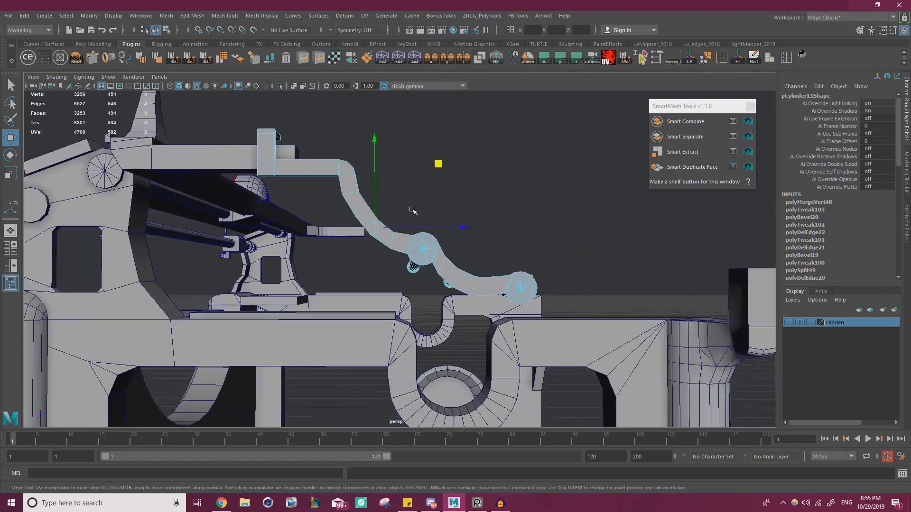
{"action": "scroll", "coordinate": [414, 218], "scroll_direction": "up", "scroll_amount": 3}
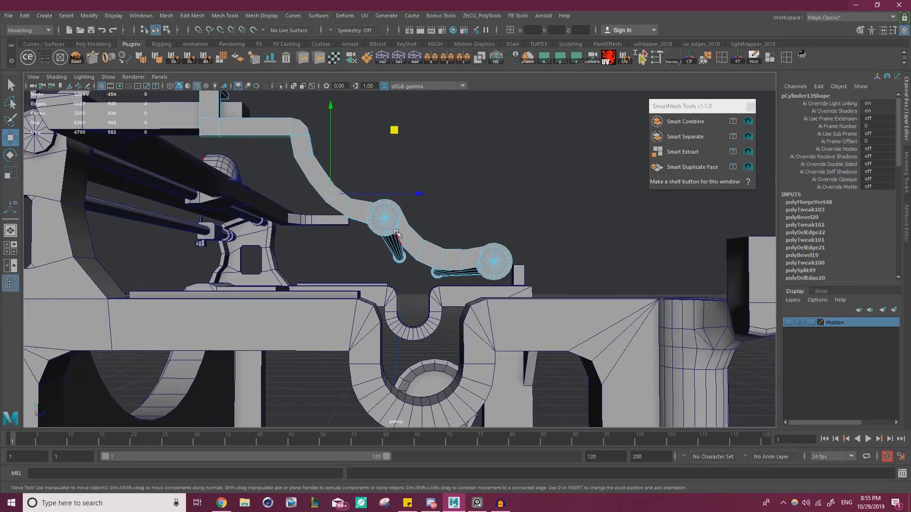
Select the vertices of the lower arm and both rods and move them slightly down along Y.
{"action": "right_click", "coordinate": [406, 230]}
{"action": "right_click_drag", "start_coordinate": [404, 227], "coordinate": [387, 228]}
{"action": "middle_click_drag", "start_coordinate": [379, 188], "coordinate": [392, 180], "text": "alt"}
{"action": "left_click_drag", "start_coordinate": [390, 179], "coordinate": [493, 290]}
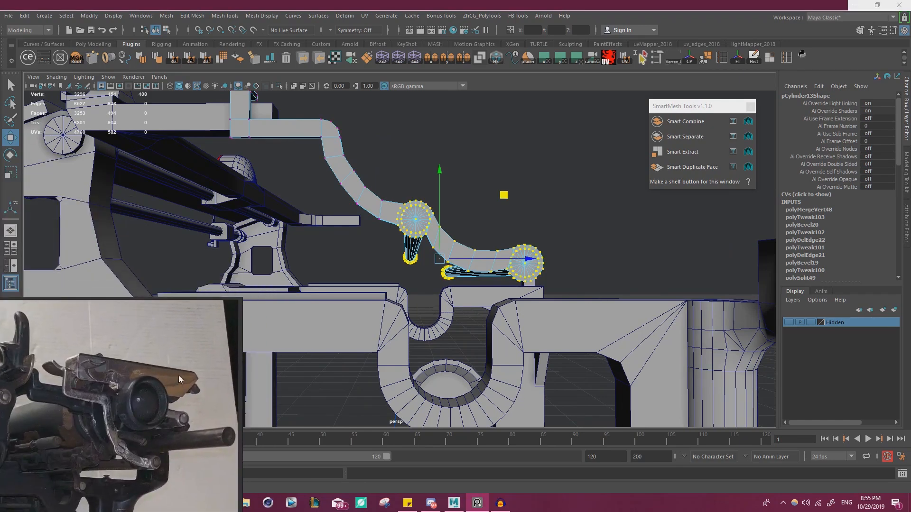
{"action": "mouse_move", "coordinate": [441, 189]}
{"action": "left_mouse_down"}
{"action": "mouse_move", "coordinate": [440, 202]}
{"action": "mouse_move", "coordinate": [440, 192]}
{"action": "left_mouse_up"}
Lower the arm's edge loop just before the first rod slightly in the YZ plane.
{"action": "right_click_drag", "start_coordinate": [351, 181], "coordinate": [384, 184], "text": "alt"}
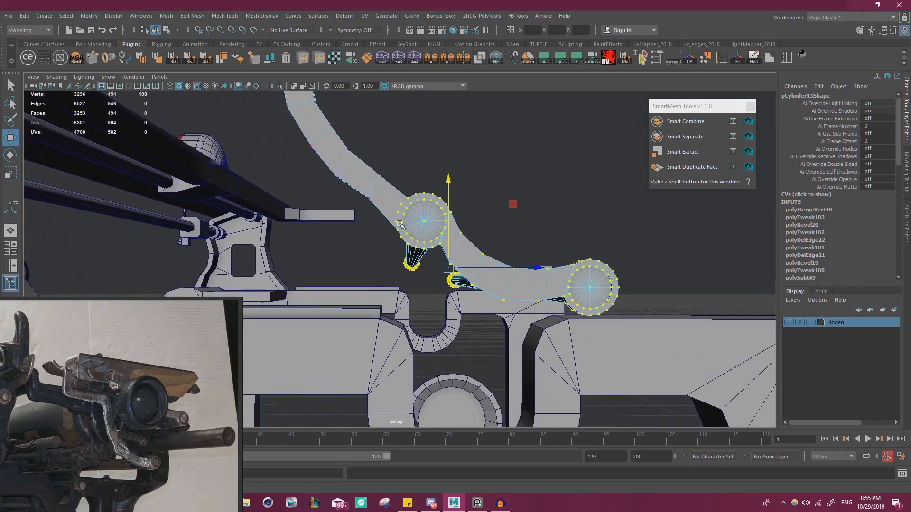
{"action": "middle_click_drag", "start_coordinate": [384, 184], "coordinate": [414, 212], "text": "alt"}
{"action": "right_click_drag", "start_coordinate": [412, 217], "coordinate": [413, 194]}
{"action": "left_click_drag", "start_coordinate": [475, 155], "coordinate": [477, 159]}
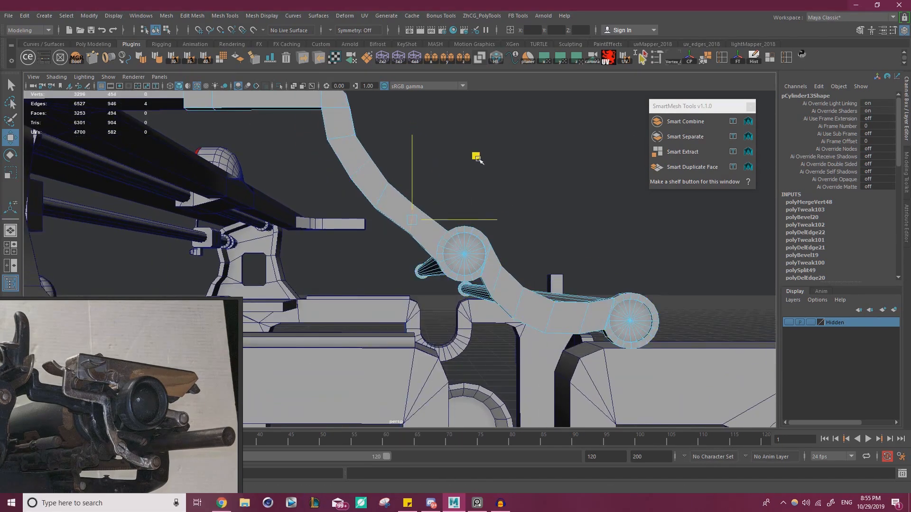
Compare the arm's side profile with the typewriter reference photo.
{"action": "scroll", "coordinate": [392, 209], "scroll_direction": "down", "scroll_amount": 10}
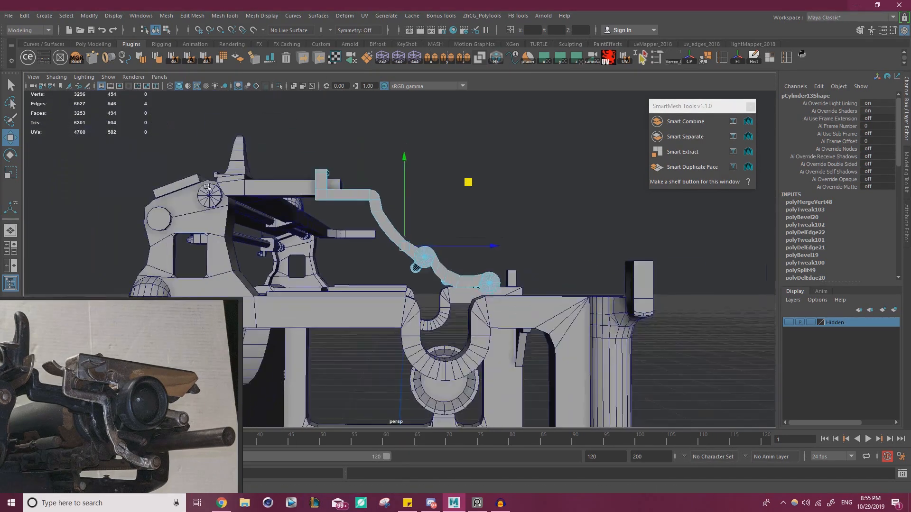
{"action": "left_click_drag", "start_coordinate": [392, 209], "coordinate": [435, 230], "text": "alt"}
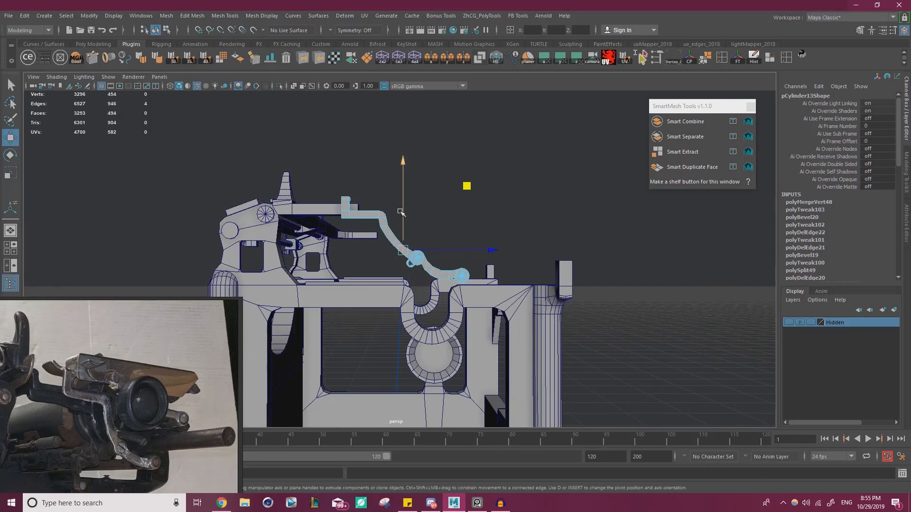
{"action": "scroll", "coordinate": [427, 256], "scroll_direction": "up", "scroll_amount": 4}
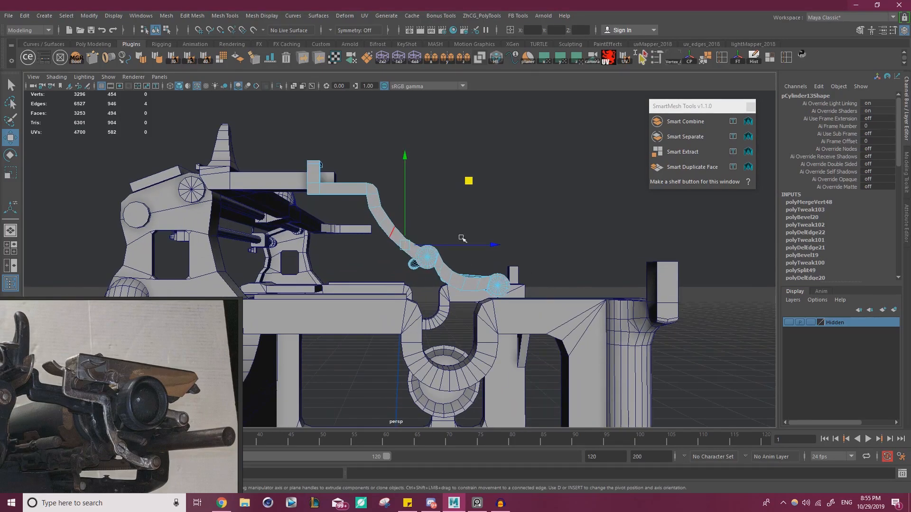
{"action": "scroll", "coordinate": [433, 223], "scroll_direction": "down", "scroll_amount": 4}
{"action": "left_click_drag", "start_coordinate": [433, 224], "coordinate": [384, 185], "text": "alt"}
{"action": "scroll", "coordinate": [389, 183], "scroll_direction": "up", "scroll_amount": 4}
{"action": "scroll", "coordinate": [466, 196], "scroll_direction": "up", "scroll_amount": 1}
{"action": "middle_click_drag", "start_coordinate": [466, 196], "coordinate": [349, 166], "text": "alt"}
Select the vertices of the lower arm and both rods again and shift them along Z toward the carriage.
{"action": "right_click_drag", "start_coordinate": [397, 218], "coordinate": [350, 213]}
{"action": "scroll", "coordinate": [439, 225], "scroll_direction": "up", "scroll_amount": 2}
{"action": "left_click_drag", "start_coordinate": [439, 225], "coordinate": [444, 214], "text": "alt"}
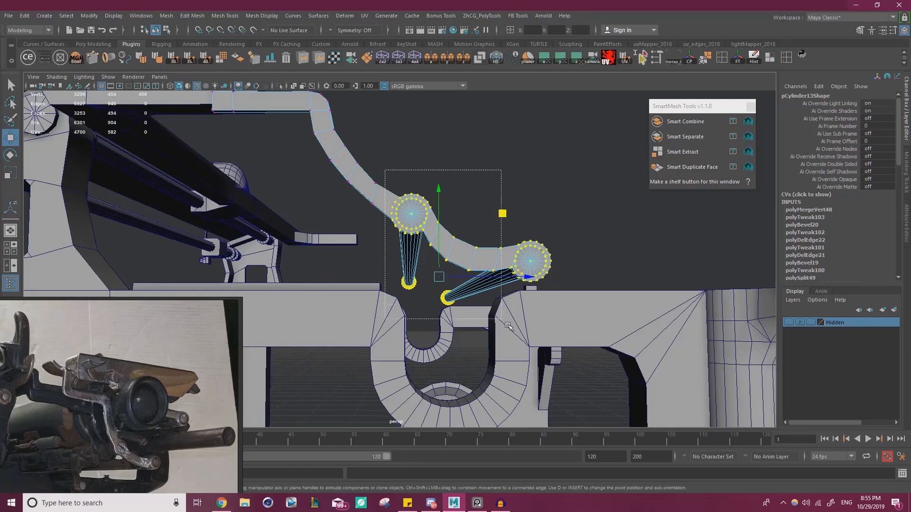
{"action": "left_click_drag", "start_coordinate": [495, 313], "coordinate": [408, 208], "text": "alt"}
Adjust the neighbouring edge loops between the elbow and the first rod to even out the arm's curve.
{"action": "right_click_drag", "start_coordinate": [403, 176], "coordinate": [398, 216]}
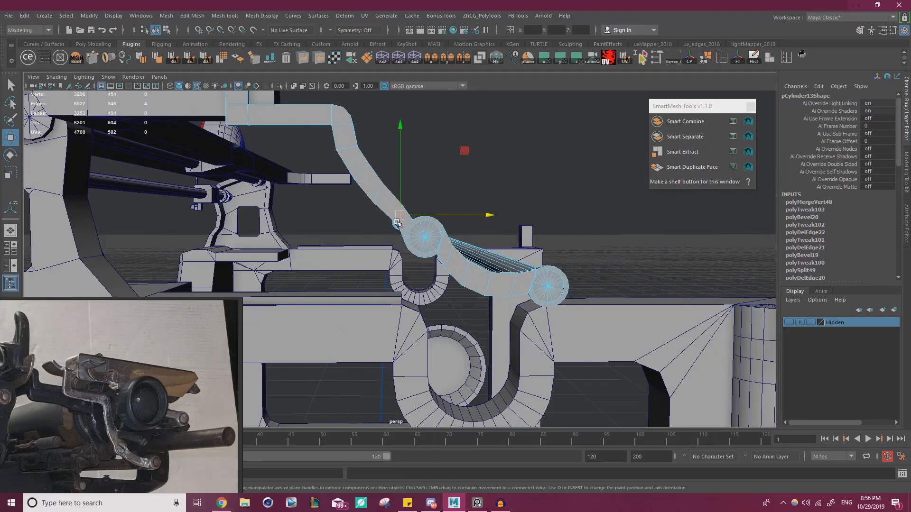
{"action": "scroll", "coordinate": [427, 192], "scroll_direction": "up", "scroll_amount": 2}
{"action": "left_click", "coordinate": [441, 182]}
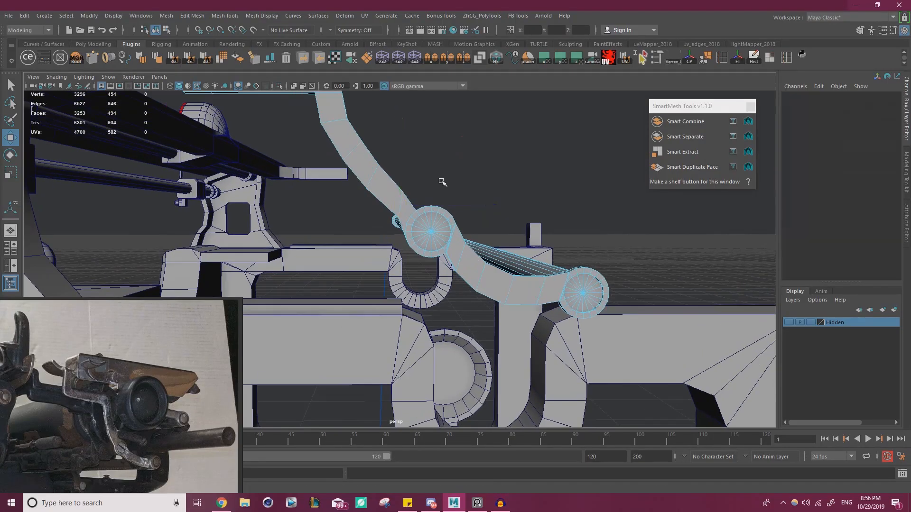
{"action": "double_click", "coordinate": [400, 200]}
{"action": "double_click", "coordinate": [373, 176]}
{"action": "middle_click_drag", "start_coordinate": [437, 114], "coordinate": [432, 116]}
{"action": "left_click", "coordinate": [390, 203]}
{"action": "middle_click_drag", "start_coordinate": [452, 147], "coordinate": [451, 141]}
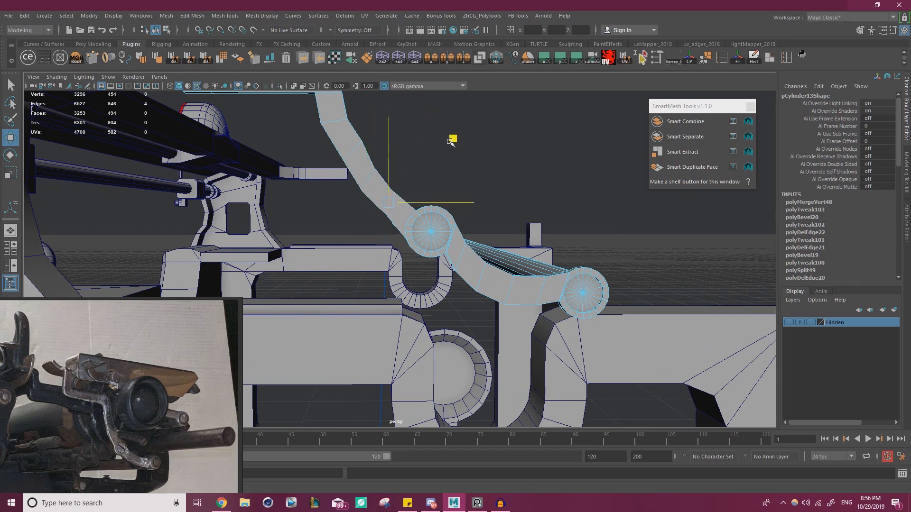
{"action": "double_click", "coordinate": [371, 177]}
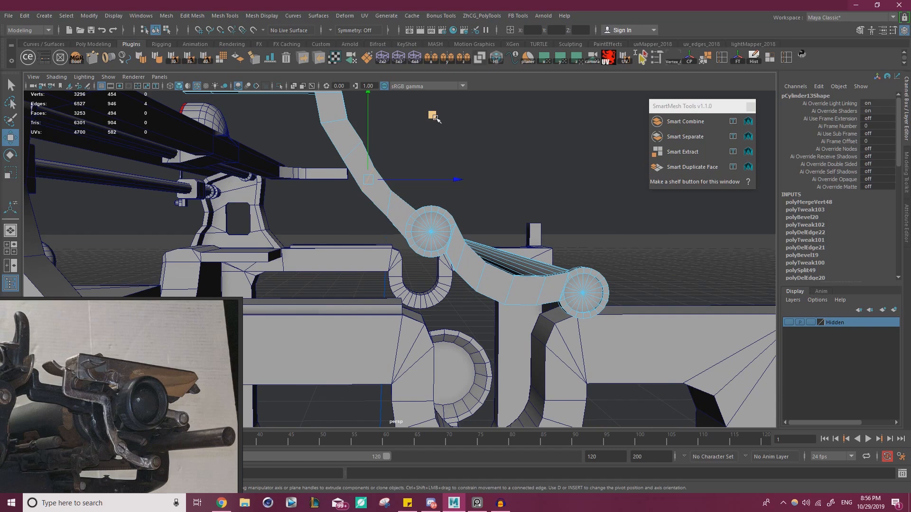
Check the arm's smoothed curve against the reference photo from the side.
{"action": "mouse_move", "coordinate": [418, 134]}
{"action": "left_mouse_down", "text": "alt"}
{"action": "mouse_move", "coordinate": [389, 157]}
{"action": "mouse_move", "coordinate": [418, 143]}
{"action": "left_mouse_up", "text": "alt"}
{"action": "scroll", "coordinate": [380, 192], "scroll_direction": "down", "scroll_amount": 5}
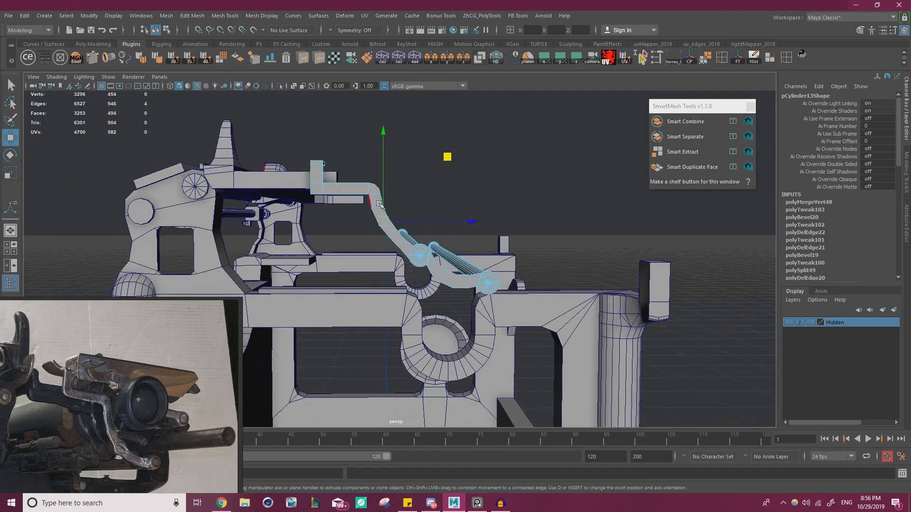
{"action": "scroll", "coordinate": [379, 199], "scroll_direction": "up", "scroll_amount": 4}
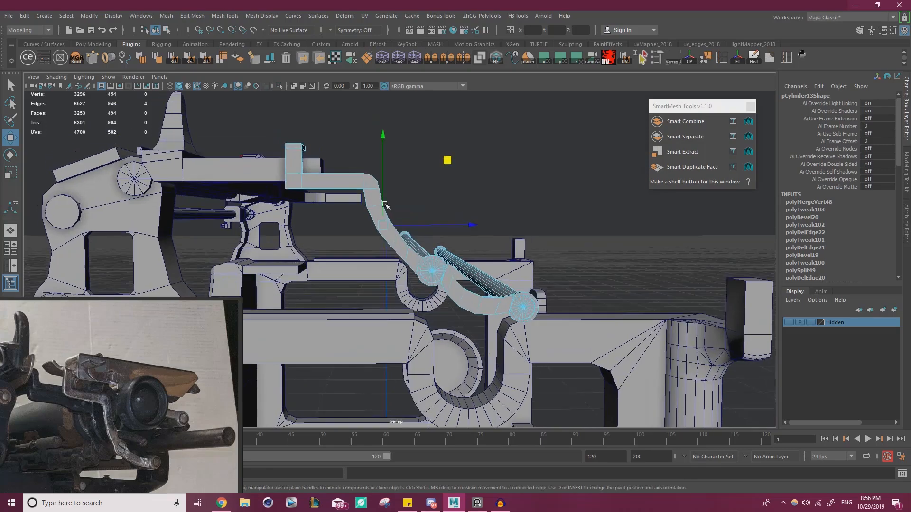
{"action": "middle_click_drag", "start_coordinate": [445, 218], "coordinate": [453, 244], "text": "alt"}
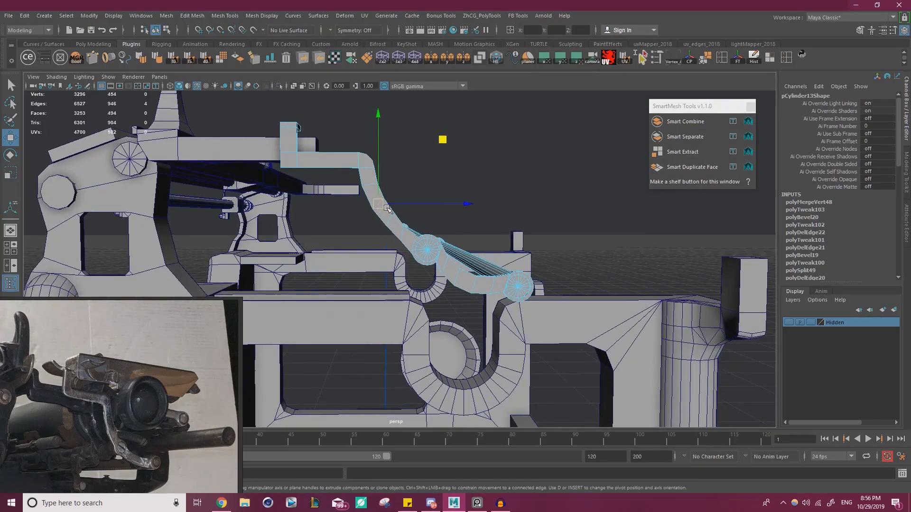
{"action": "scroll", "coordinate": [387, 208], "scroll_direction": "up", "scroll_amount": 2}
{"action": "scroll", "coordinate": [432, 204], "scroll_direction": "up", "scroll_amount": 1}
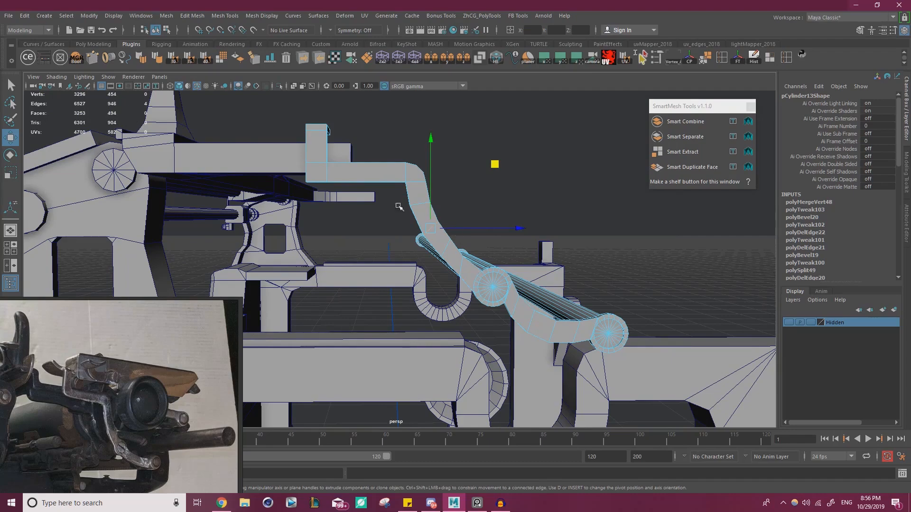
Bevel the arm's lower corner edge beneath the end post with a fraction of 0.5 and 2 segments.
{"action": "left_click_drag", "start_coordinate": [433, 219], "coordinate": [372, 179], "text": "alt"}
{"action": "middle_click_drag", "start_coordinate": [355, 184], "coordinate": [387, 227], "text": "alt"}
{"action": "scroll", "coordinate": [352, 185], "scroll_direction": "up", "scroll_amount": 2}
{"action": "left_click_drag", "start_coordinate": [387, 187], "coordinate": [351, 143], "text": "alt"}
{"action": "middle_click_drag", "start_coordinate": [357, 138], "coordinate": [404, 195], "text": "alt"}
{"action": "left_click_drag", "start_coordinate": [404, 196], "coordinate": [456, 200], "text": "alt"}
{"action": "key", "text": "ctrl+b"}
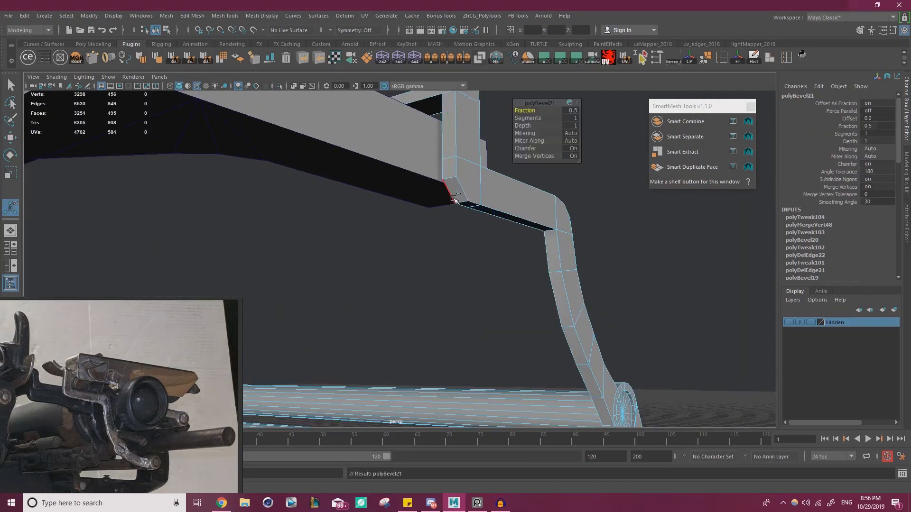
{"action": "scroll", "coordinate": [465, 182], "scroll_direction": "down", "scroll_amount": 3}
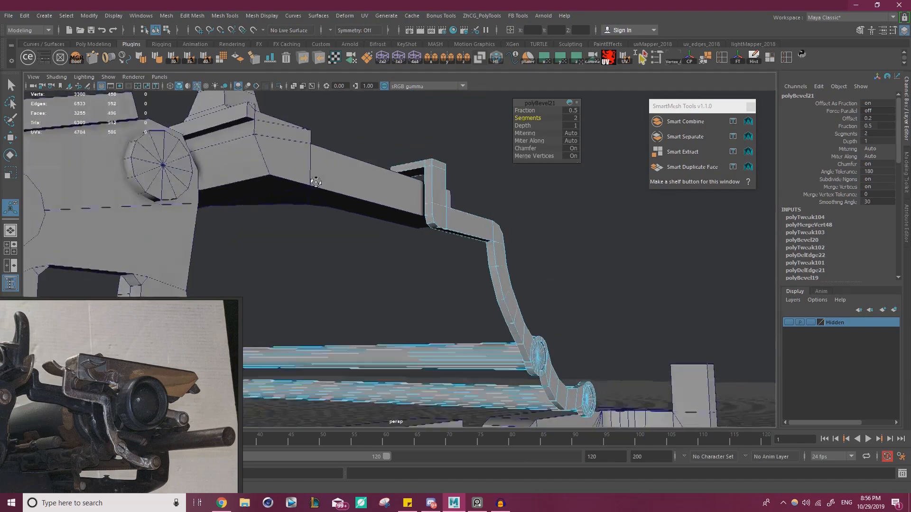
Examine the whole arm in side profile beside the reference photo and move the reference image aside.
{"action": "left_click_drag", "start_coordinate": [442, 190], "coordinate": [343, 199], "text": "alt"}
{"action": "middle_click_drag", "start_coordinate": [420, 215], "coordinate": [358, 190], "text": "alt"}
{"action": "scroll", "coordinate": [358, 189], "scroll_direction": "down", "scroll_amount": 1}
{"action": "left_click_drag", "start_coordinate": [358, 189], "coordinate": [345, 187], "text": "alt"}
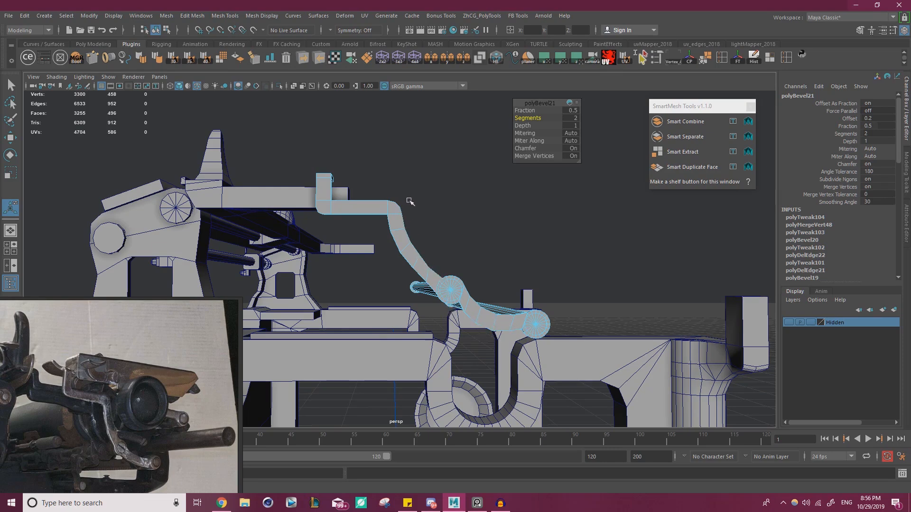
{"action": "scroll", "coordinate": [393, 226], "scroll_direction": "down", "scroll_amount": 3}
{"action": "left_click_drag", "start_coordinate": [393, 225], "coordinate": [346, 198], "text": "alt"}
{"action": "scroll", "coordinate": [317, 261], "scroll_direction": "down", "scroll_amount": 5}
{"action": "right_click_drag", "start_coordinate": [142, 318], "coordinate": [186, 293]}
{"action": "right_click_drag", "start_coordinate": [295, 190], "coordinate": [320, 166]}
{"action": "right_click_drag", "start_coordinate": [195, 331], "coordinate": [1, 195]}
Return to object selection and select the typewriter's main frame.
{"action": "left_click_drag", "start_coordinate": [370, 243], "coordinate": [438, 212], "text": "alt"}
{"action": "scroll", "coordinate": [438, 212], "scroll_direction": "up", "scroll_amount": 2}
{"action": "key", "text": "w"}
{"action": "right_click_drag", "start_coordinate": [426, 207], "coordinate": [451, 185]}
{"action": "left_click", "coordinate": [440, 201]}
{"action": "left_click_drag", "start_coordinate": [456, 230], "coordinate": [462, 242], "text": "alt"}
{"action": "middle_click_drag", "start_coordinate": [462, 242], "coordinate": [453, 221], "text": "alt"}
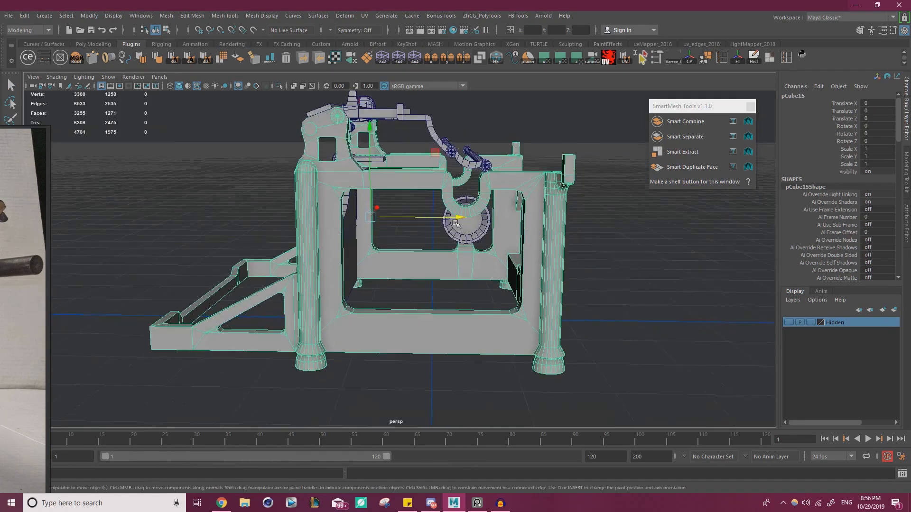
Shorten the main frame by moving the vertices of its rear post and U-shaped cradle slightly inward along the depth axis.
{"action": "right_click_drag", "start_coordinate": [431, 186], "coordinate": [405, 194]}
{"action": "left_click_drag", "start_coordinate": [406, 197], "coordinate": [423, 183], "text": "alt"}
{"action": "left_click_drag", "start_coordinate": [442, 227], "coordinate": [446, 223], "text": "alt"}
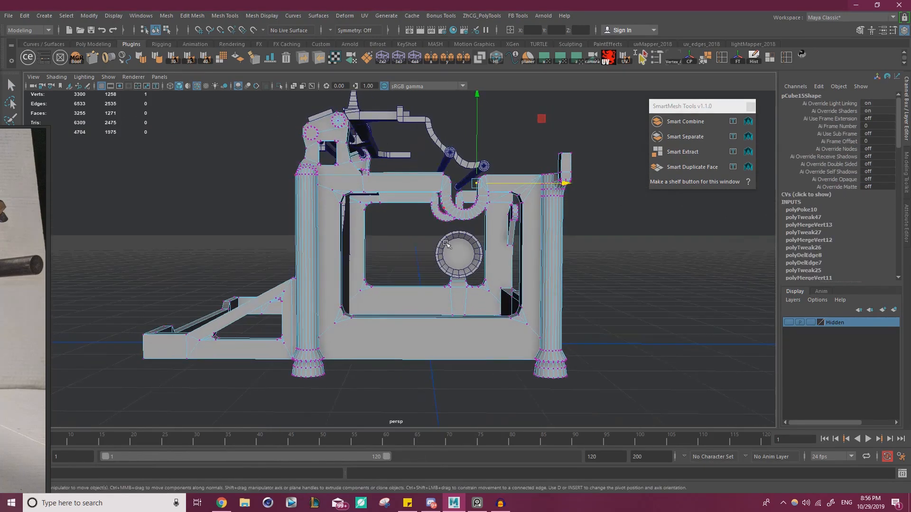
{"action": "left_click_drag", "start_coordinate": [379, 434], "coordinate": [619, 181]}
{"action": "left_click_drag", "start_coordinate": [665, 403], "coordinate": [429, 137]}
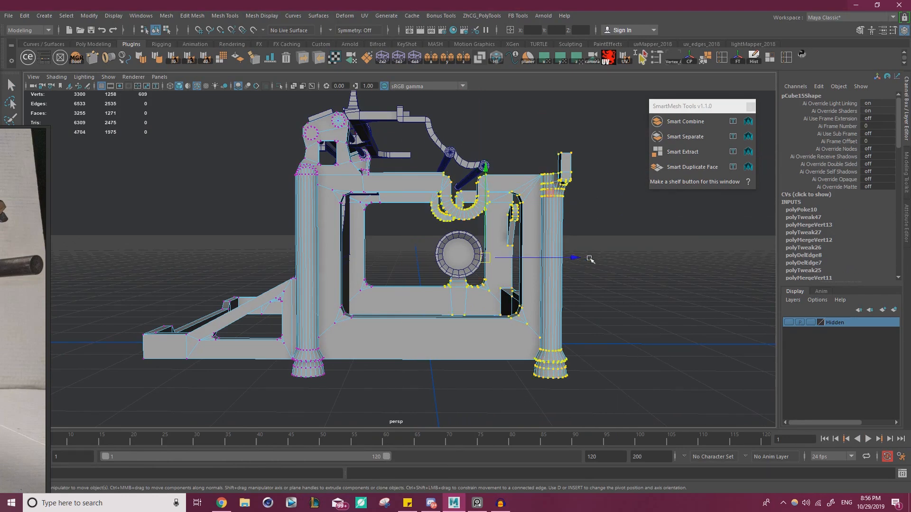
{"action": "left_click_drag", "start_coordinate": [581, 257], "coordinate": [566, 256]}
{"action": "scroll", "coordinate": [524, 279], "scroll_direction": "up", "scroll_amount": 3}
{"action": "right_click_drag", "start_coordinate": [456, 230], "coordinate": [501, 217]}
Select the stepped arm with its rods and shift it along the depth axis relative to the frame's cradle.
{"action": "left_click", "coordinate": [463, 252]}
{"action": "left_click_drag", "start_coordinate": [463, 252], "coordinate": [494, 269], "text": "alt"}
{"action": "scroll", "coordinate": [453, 286], "scroll_direction": "up", "scroll_amount": 4}
{"action": "left_click", "coordinate": [313, 237]}
{"action": "scroll", "coordinate": [314, 237], "scroll_direction": "down", "scroll_amount": 5}
{"action": "left_click_drag", "start_coordinate": [313, 237], "coordinate": [544, 267], "text": "alt"}
{"action": "left_click", "coordinate": [455, 212]}
{"action": "scroll", "coordinate": [455, 212], "scroll_direction": "up", "scroll_amount": 4}
{"action": "left_click_drag", "start_coordinate": [455, 216], "coordinate": [541, 217], "text": "alt"}
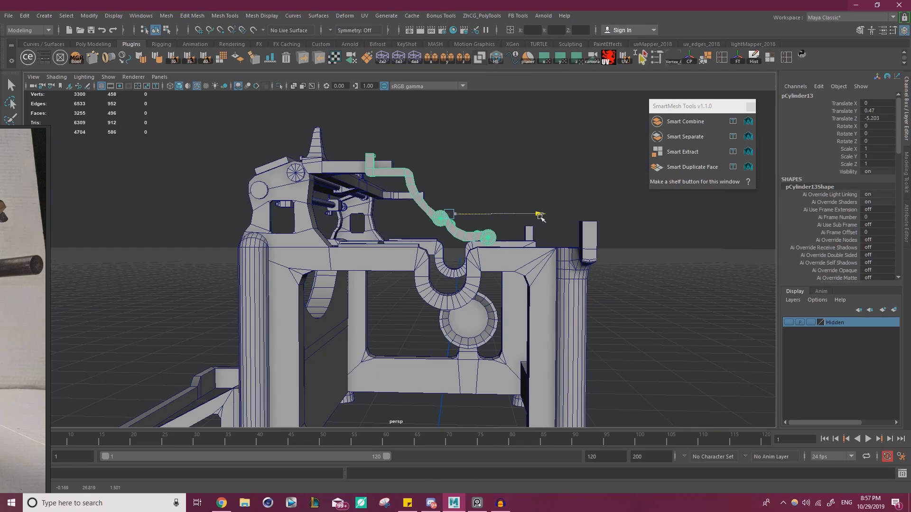
{"action": "left_click_drag", "start_coordinate": [503, 216], "coordinate": [520, 239], "text": "alt"}
{"action": "scroll", "coordinate": [379, 199], "scroll_direction": "up", "scroll_amount": 4}
{"action": "left_click_drag", "start_coordinate": [370, 201], "coordinate": [387, 210], "text": "alt"}
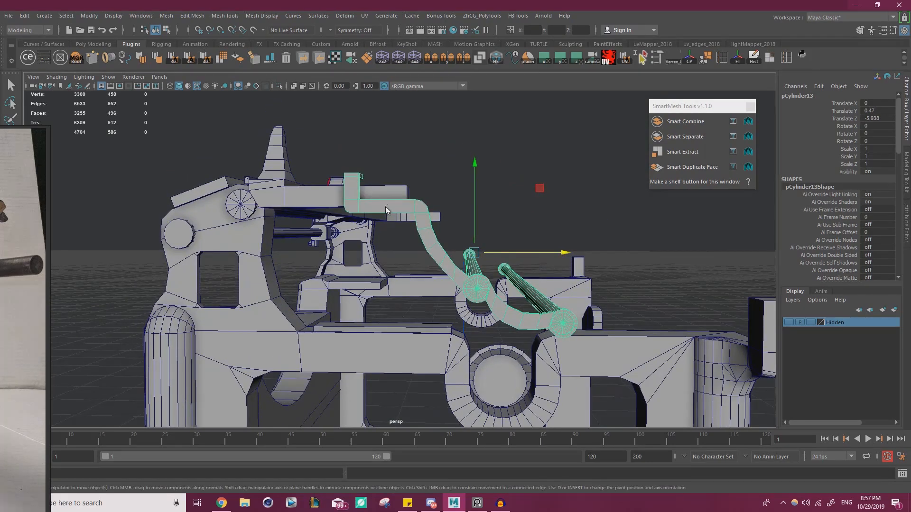
Nudge the vertices of the arm's end post and upper horizontal section along its length, with the reference photo in view.
{"action": "right_click_drag", "start_coordinate": [386, 207], "coordinate": [346, 208]}
{"action": "left_click_drag", "start_coordinate": [345, 207], "coordinate": [394, 242], "text": "alt"}
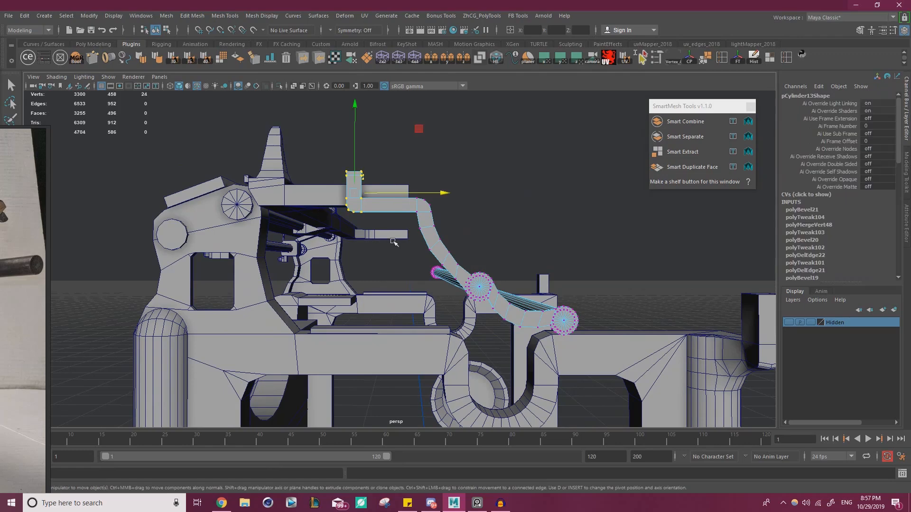
{"action": "left_click_drag", "start_coordinate": [443, 194], "coordinate": [446, 194]}
{"action": "right_click_drag", "start_coordinate": [0, 220], "coordinate": [87, 406]}
{"action": "scroll", "coordinate": [187, 392], "scroll_direction": "down", "scroll_amount": 4}
{"action": "right_click_drag", "start_coordinate": [234, 380], "coordinate": [154, 383]}
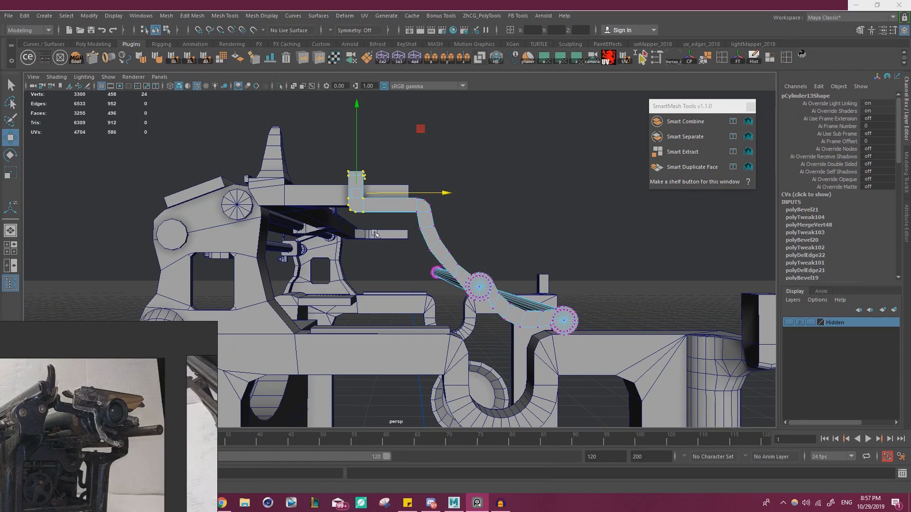
{"action": "right_click_drag", "start_coordinate": [377, 232], "coordinate": [457, 186], "text": "alt"}
{"action": "middle_click_drag", "start_coordinate": [456, 186], "coordinate": [436, 194], "text": "alt"}
{"action": "left_click_drag", "start_coordinate": [264, 121], "coordinate": [450, 233]}
{"action": "left_click_drag", "start_coordinate": [458, 180], "coordinate": [470, 186]}
Reposition the edge loops along the arm's descending section to reshape the curve above the upper pivot disc.
{"action": "right_click_drag", "start_coordinate": [407, 219], "coordinate": [423, 228], "text": "alt"}
{"action": "middle_click_drag", "start_coordinate": [423, 228], "coordinate": [379, 202], "text": "alt"}
{"action": "right_click_drag", "start_coordinate": [379, 202], "coordinate": [403, 183], "text": "alt"}
{"action": "double_click", "coordinate": [408, 207]}
{"action": "left_click_drag", "start_coordinate": [453, 207], "coordinate": [464, 212]}
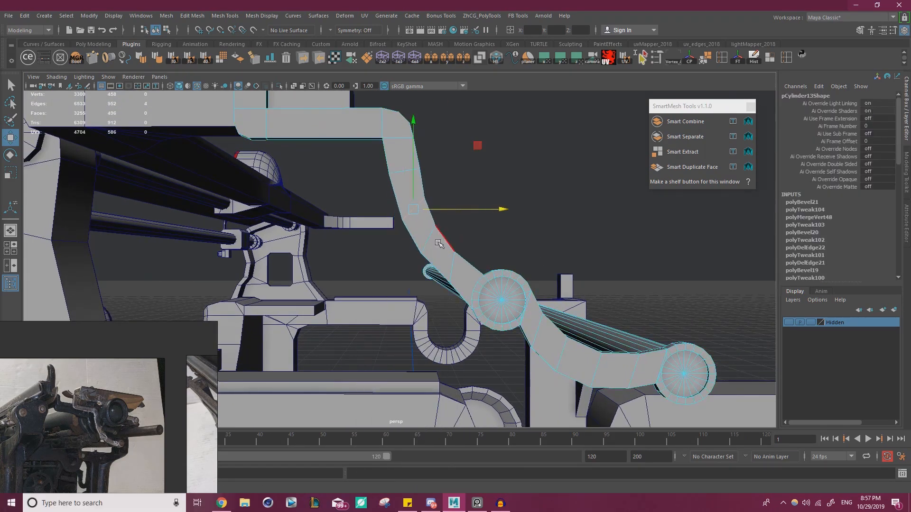
{"action": "left_click", "coordinate": [452, 269]}
{"action": "middle_click_drag", "start_coordinate": [516, 203], "coordinate": [514, 215]}
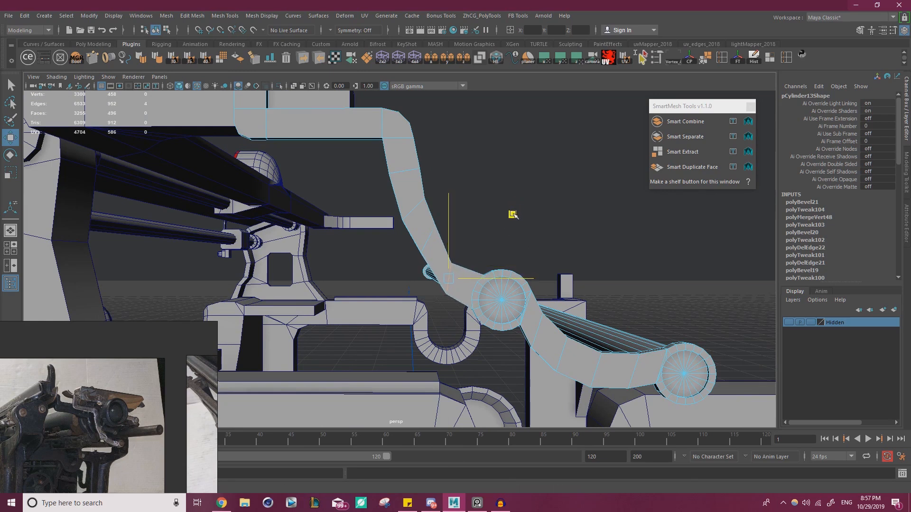
{"action": "left_click", "coordinate": [426, 240]}
{"action": "middle_click_drag", "start_coordinate": [486, 183], "coordinate": [486, 187]}
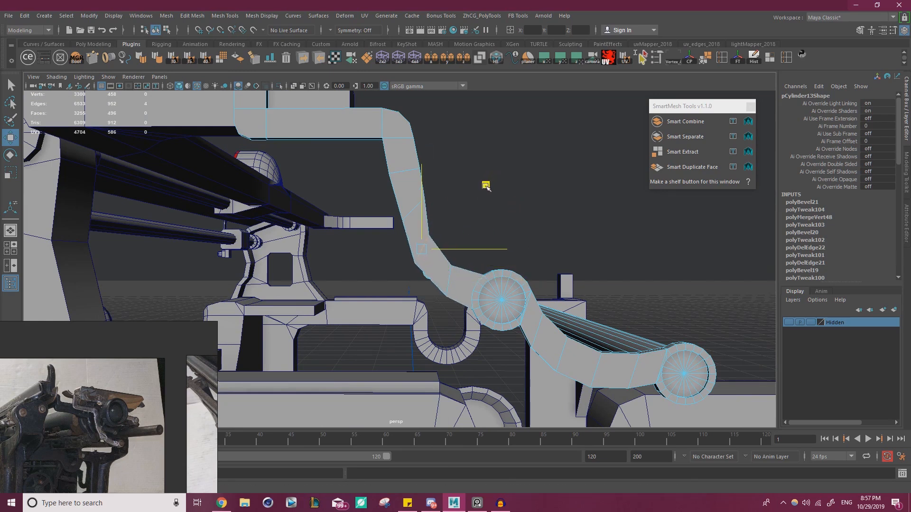
Rotate the edge loop beside the upper pivot disc and adjust the neighbouring loop's size and position.
{"action": "left_click", "coordinate": [448, 278]}
{"action": "key", "text": "e"}
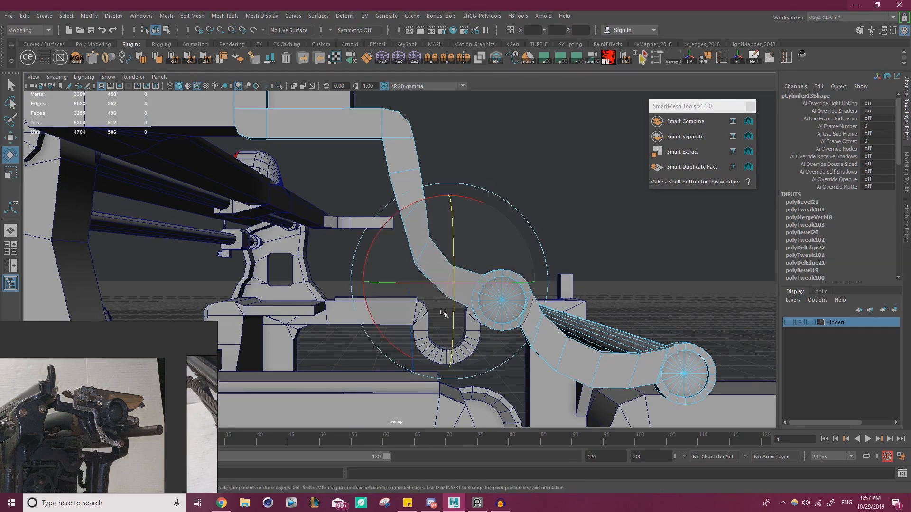
{"action": "left_click_drag", "start_coordinate": [369, 304], "coordinate": [368, 303]}
{"action": "left_click", "coordinate": [396, 270]}
{"action": "double_click", "coordinate": [424, 250]}
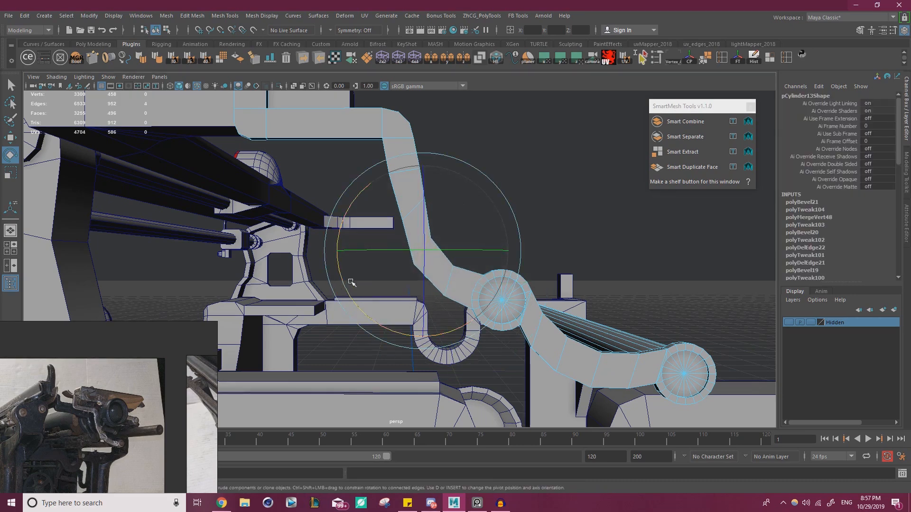
{"action": "key", "text": "r"}
{"action": "key", "text": "w"}
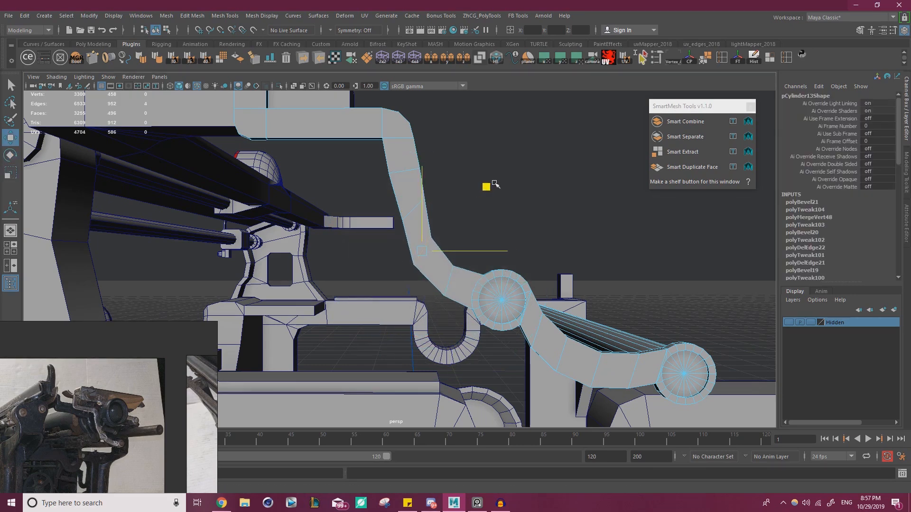
Adjust the two edge loops beneath the arm's upper bend so the descending section curves evenly.
{"action": "key", "text": "e"}
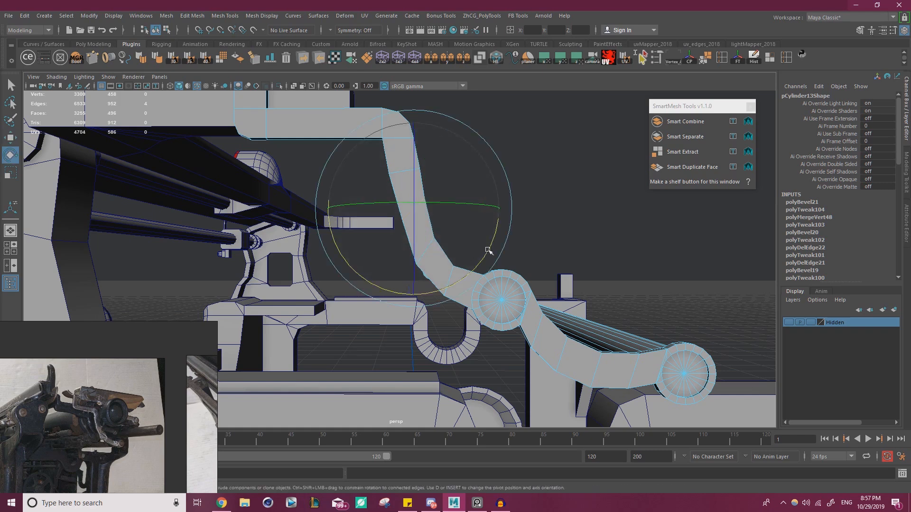
{"action": "key", "text": "r"}
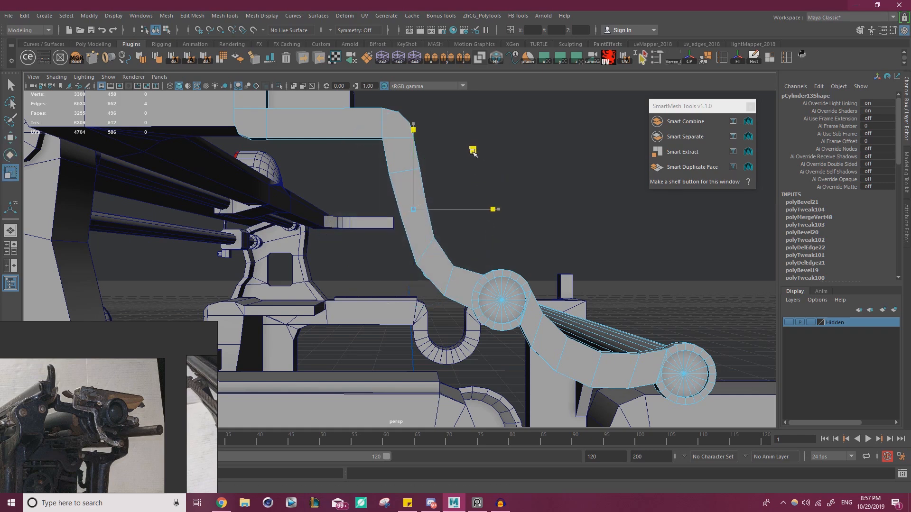
{"action": "key", "text": "w"}
{"action": "middle_click_drag", "start_coordinate": [475, 147], "coordinate": [474, 149]}
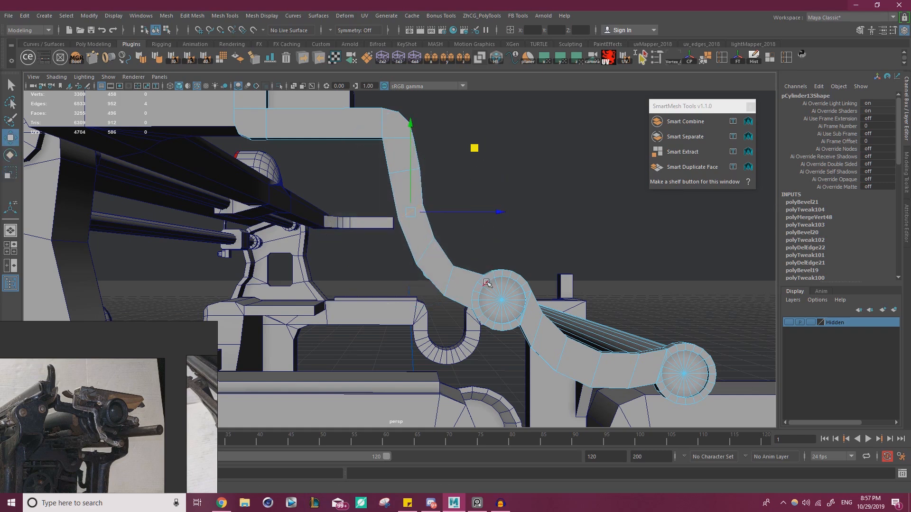
{"action": "double_click", "coordinate": [407, 175]}
{"action": "left_click_drag", "start_coordinate": [469, 110], "coordinate": [469, 113]}
{"action": "key", "text": "r"}
{"action": "key", "text": "w"}
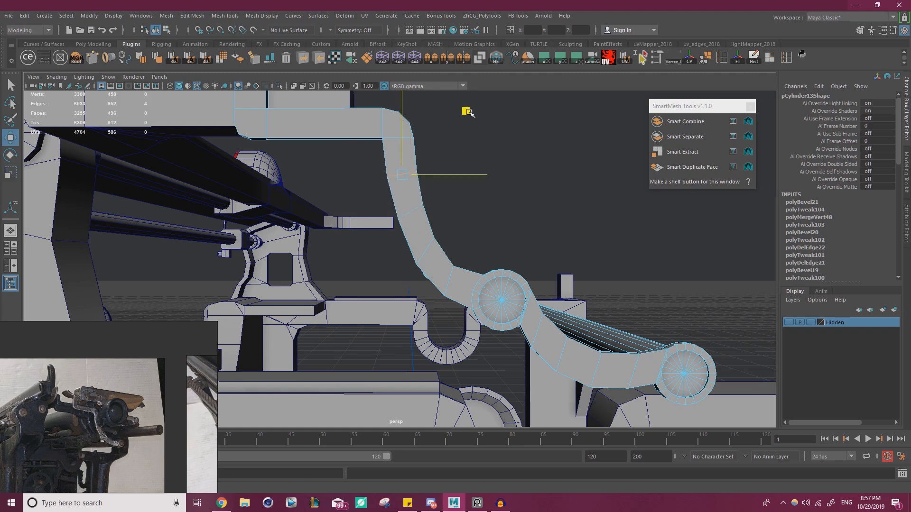
{"action": "scroll", "coordinate": [454, 200], "scroll_direction": "down", "scroll_amount": 8}
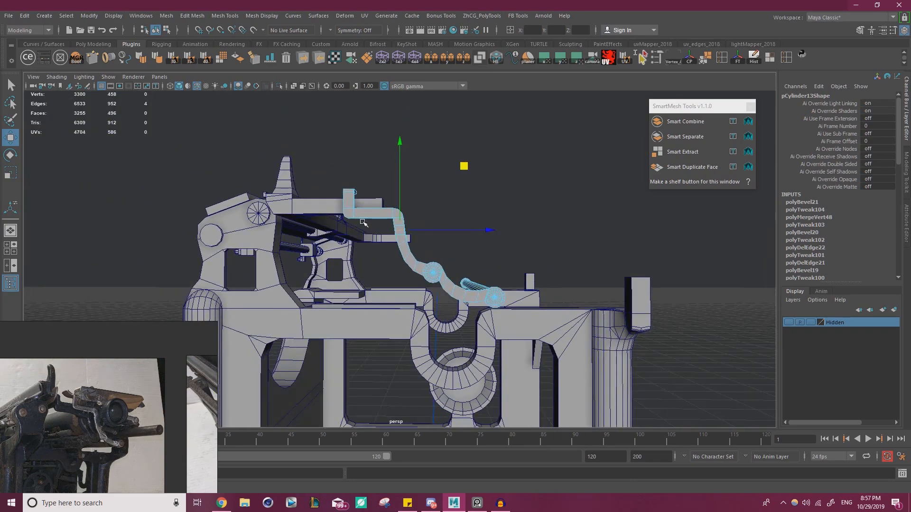
Scale and reposition the edge loops between the two pivot discs to smooth the arm's lower curve.
{"action": "scroll", "coordinate": [433, 255], "scroll_direction": "up", "scroll_amount": 8}
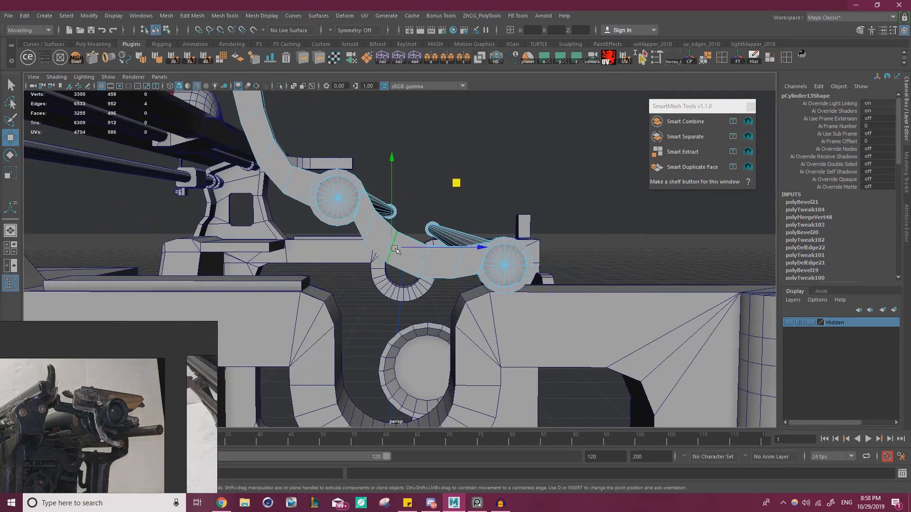
{"action": "key", "text": "r"}
{"action": "left_click", "coordinate": [433, 253]}
{"action": "middle_click_drag", "start_coordinate": [488, 199], "coordinate": [483, 203]}
{"action": "left_click", "coordinate": [459, 256]}
{"action": "key", "text": "w"}
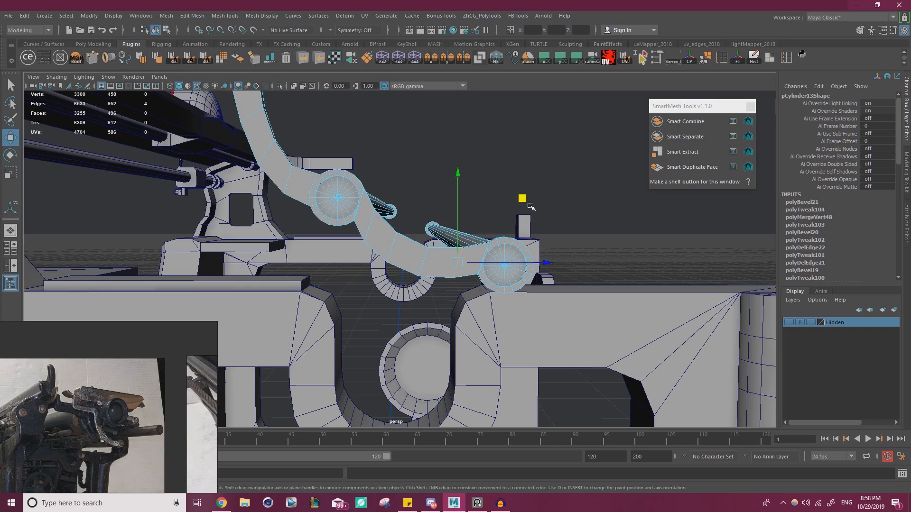
{"action": "scroll", "coordinate": [475, 214], "scroll_direction": "down", "scroll_amount": 5}
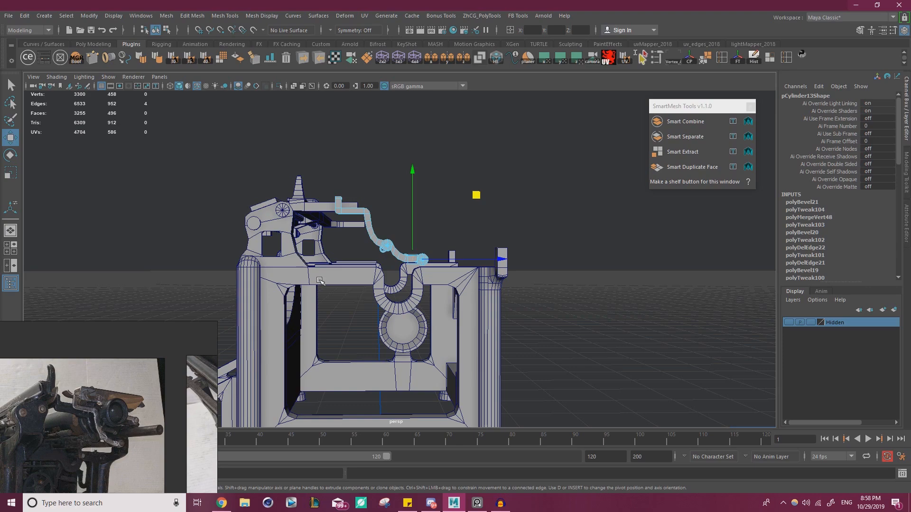
Shift the whole arm with its rods slightly down and along the depth axis, and move the reference photo aside.
{"action": "right_click_drag", "start_coordinate": [338, 239], "coordinate": [417, 230], "text": "alt"}
{"action": "left_click_drag", "start_coordinate": [399, 237], "coordinate": [405, 219], "text": "alt"}
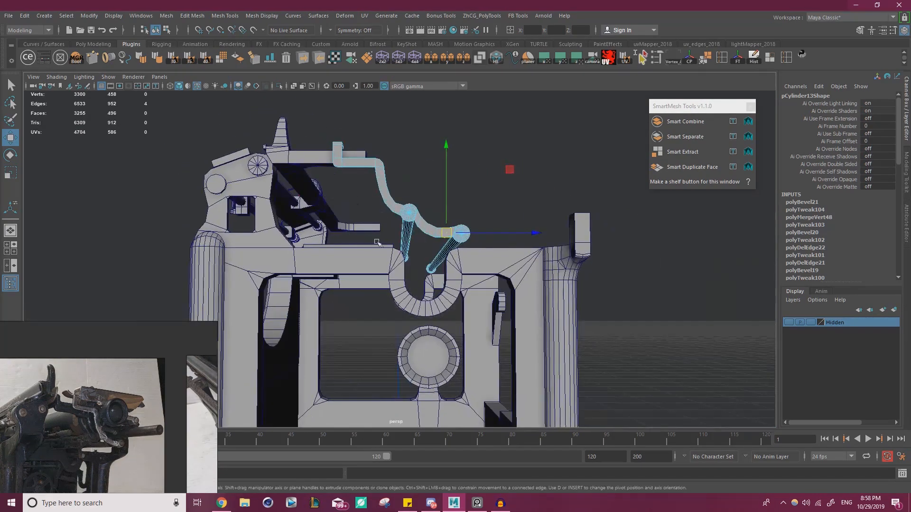
{"action": "left_click", "coordinate": [424, 214]}
{"action": "left_click_drag", "start_coordinate": [526, 222], "coordinate": [323, 280], "text": "alt"}
{"action": "left_click_drag", "start_coordinate": [457, 264], "coordinate": [381, 234], "text": "alt"}
{"action": "right_click_drag", "start_coordinate": [381, 234], "coordinate": [494, 273], "text": "alt"}
{"action": "left_click", "coordinate": [416, 212]}
{"action": "middle_click_drag", "start_coordinate": [471, 148], "coordinate": [474, 148]}
{"action": "left_click_drag", "start_coordinate": [471, 159], "coordinate": [545, 237], "text": "alt"}
{"action": "right_click_drag", "start_coordinate": [413, 275], "coordinate": [453, 290], "text": "alt"}
{"action": "right_click_drag", "start_coordinate": [85, 399], "coordinate": [0, 299]}
{"action": "scroll", "coordinate": [298, 367], "scroll_direction": "up", "scroll_amount": 6}
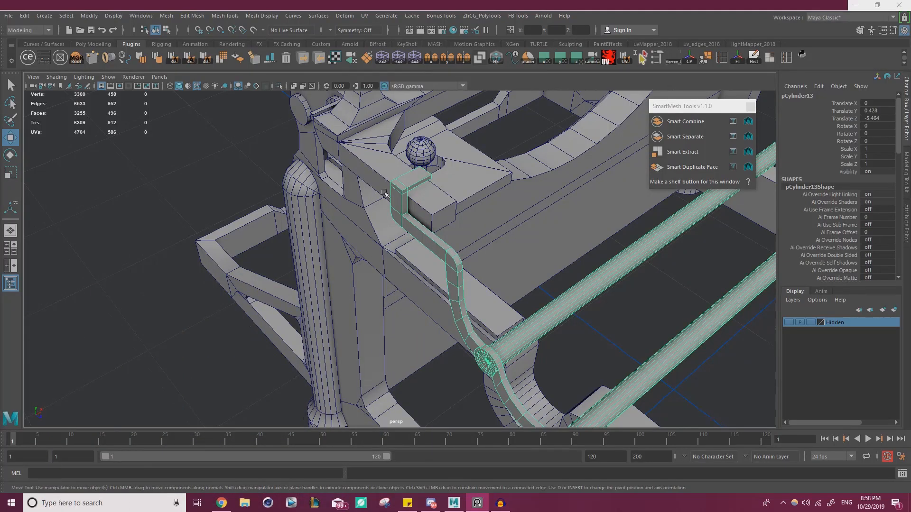
Select the top faces of the tab on the arm's end post and raise them slightly.
{"action": "right_click_drag", "start_coordinate": [371, 193], "coordinate": [493, 198], "text": "alt"}
{"action": "left_click_drag", "start_coordinate": [494, 198], "coordinate": [518, 166], "text": "alt"}
{"action": "right_click_drag", "start_coordinate": [380, 251], "coordinate": [414, 234], "text": "alt"}
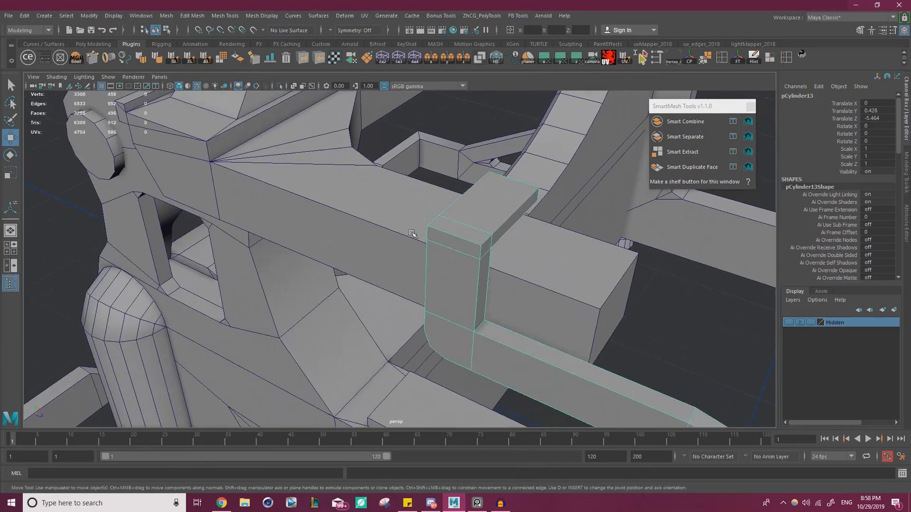
{"action": "right_click_drag", "start_coordinate": [459, 212], "coordinate": [460, 233]}
{"action": "left_click", "coordinate": [460, 231]}
{"action": "mouse_move", "coordinate": [461, 231]}
{"action": "left_mouse_down", "text": "alt"}
{"action": "mouse_move", "coordinate": [428, 217]}
{"action": "mouse_move", "coordinate": [473, 231]}
{"action": "left_mouse_up", "text": "alt"}
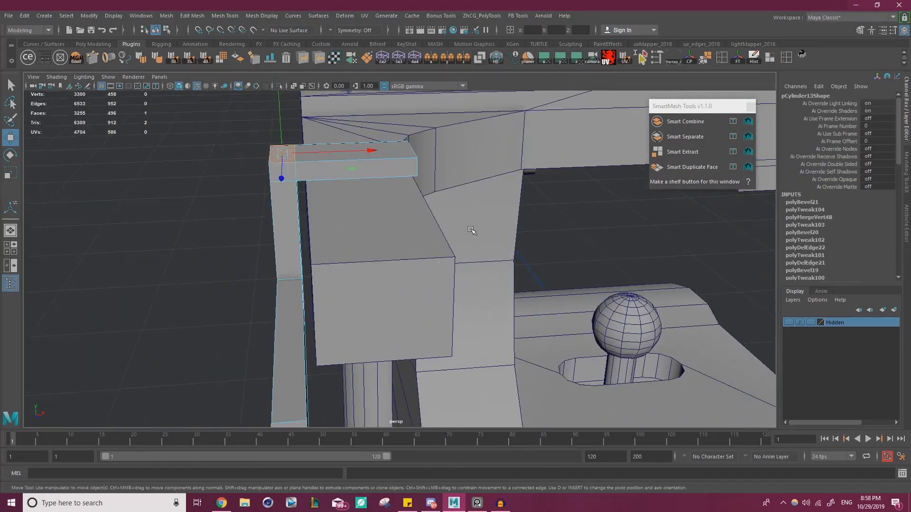
{"action": "key", "text": "f"}
{"action": "scroll", "coordinate": [444, 240], "scroll_direction": "down", "scroll_amount": 5}
{"action": "left_click", "coordinate": [419, 259], "text": "shift"}
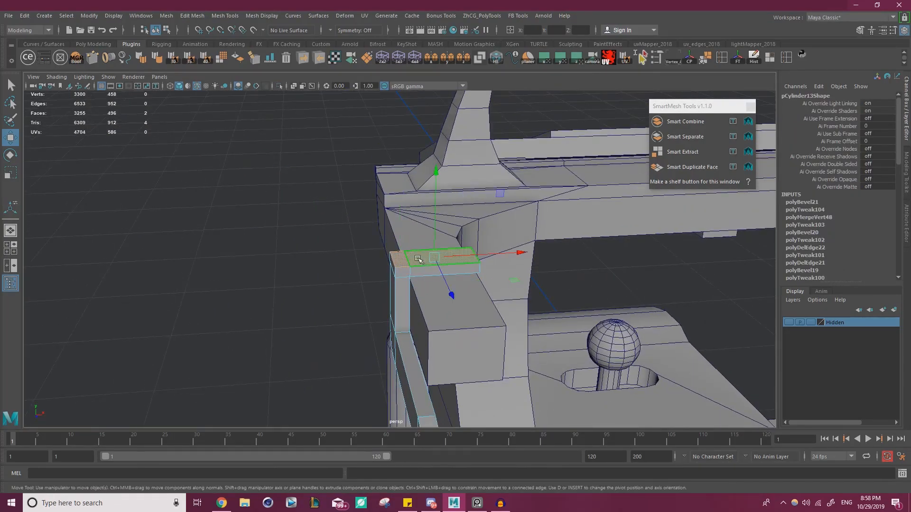
{"action": "left_click_drag", "start_coordinate": [396, 247], "coordinate": [456, 272], "text": "alt"}
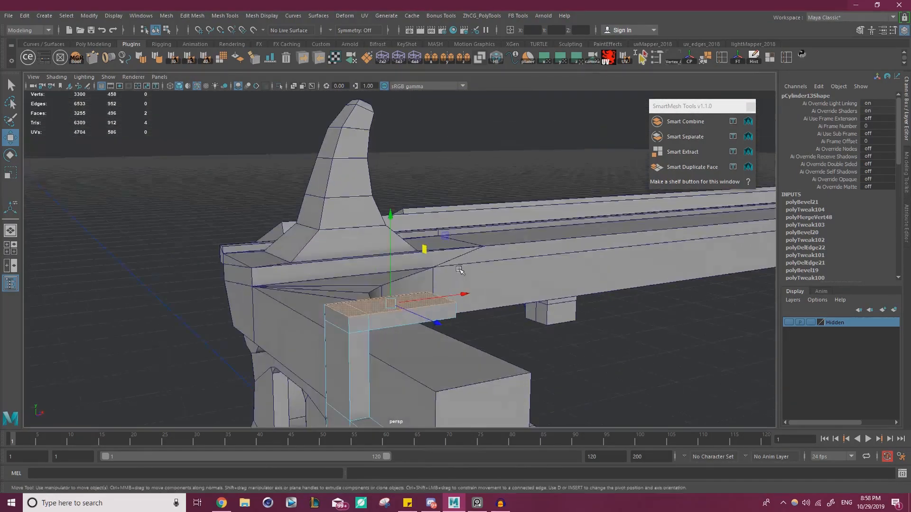
{"action": "left_click_drag", "start_coordinate": [394, 234], "coordinate": [392, 225]}
{"action": "left_click_drag", "start_coordinate": [397, 301], "coordinate": [375, 287], "text": "alt"}
{"action": "left_click", "coordinate": [419, 318], "text": "shift"}
{"action": "left_click_drag", "start_coordinate": [420, 318], "coordinate": [392, 331], "text": "alt"}
{"action": "left_click_drag", "start_coordinate": [386, 291], "coordinate": [387, 278]}
{"action": "key", "text": "ctrl+z"}
Raise all of the tab's vertices together above the frame block beneath it.
{"action": "right_click_drag", "start_coordinate": [380, 321], "coordinate": [340, 235]}
{"action": "scroll", "coordinate": [357, 274], "scroll_direction": "down", "scroll_amount": 1}
{"action": "left_click_drag", "start_coordinate": [357, 273], "coordinate": [473, 339], "text": "alt"}
{"action": "left_click_drag", "start_coordinate": [327, 304], "coordinate": [392, 294], "text": "alt"}
{"action": "left_click_drag", "start_coordinate": [447, 266], "coordinate": [447, 261]}
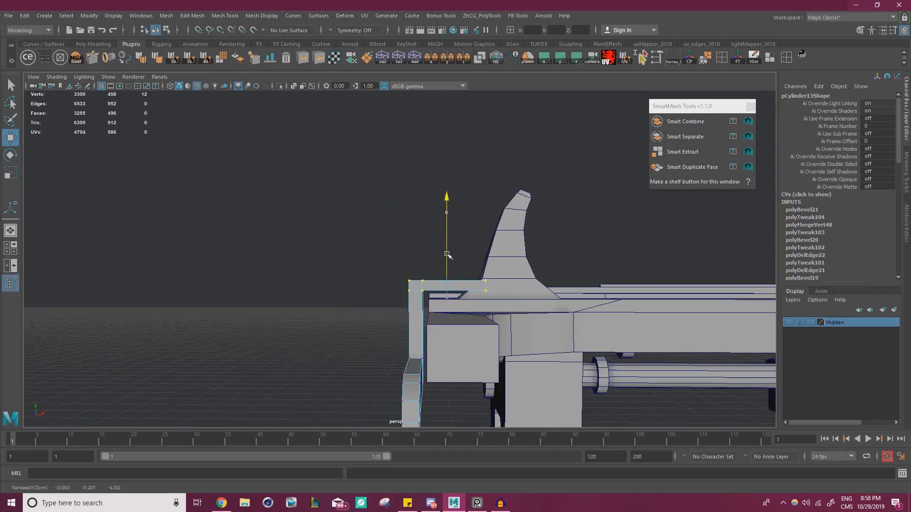
Extrude the tab's front faces outward twice, angling the last section upward into a curved lever.
{"action": "left_click_drag", "start_coordinate": [457, 296], "coordinate": [517, 309], "text": "alt"}
{"action": "right_click_drag", "start_coordinate": [488, 304], "coordinate": [511, 309], "text": "alt"}
{"action": "left_click_drag", "start_coordinate": [327, 275], "coordinate": [420, 260], "text": "alt"}
{"action": "right_click_drag", "start_coordinate": [420, 260], "coordinate": [402, 293], "text": "ctrl"}
{"action": "left_click_drag", "start_coordinate": [472, 265], "coordinate": [433, 263], "text": "shift"}
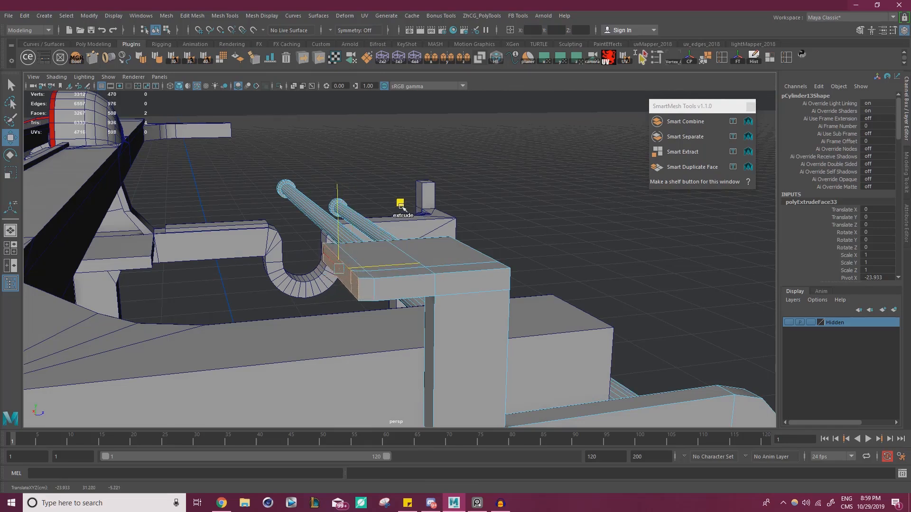
{"action": "key", "text": "e"}
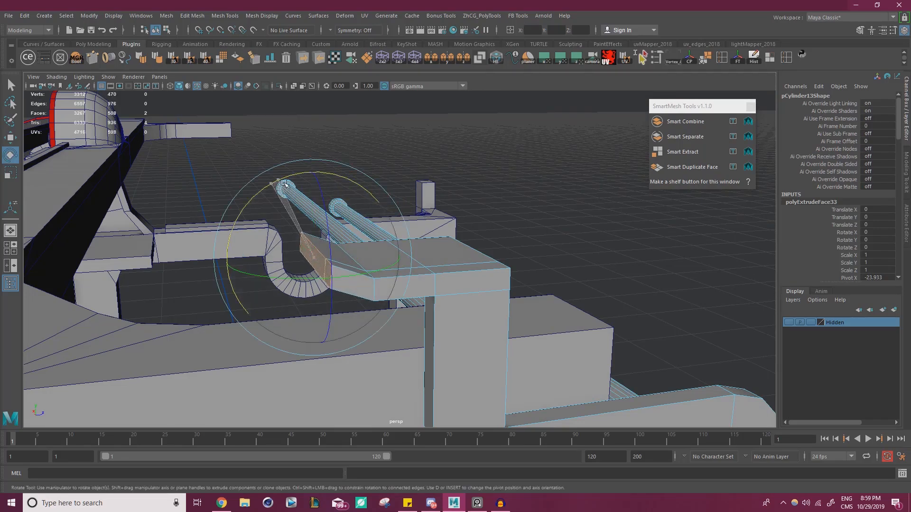
{"action": "key", "text": "w"}
Extrude the tab's opposite end faces outward to extend it beyond the other side of the post.
{"action": "left_click_drag", "start_coordinate": [365, 188], "coordinate": [470, 284], "text": "alt"}
{"action": "left_click", "coordinate": [469, 287]}
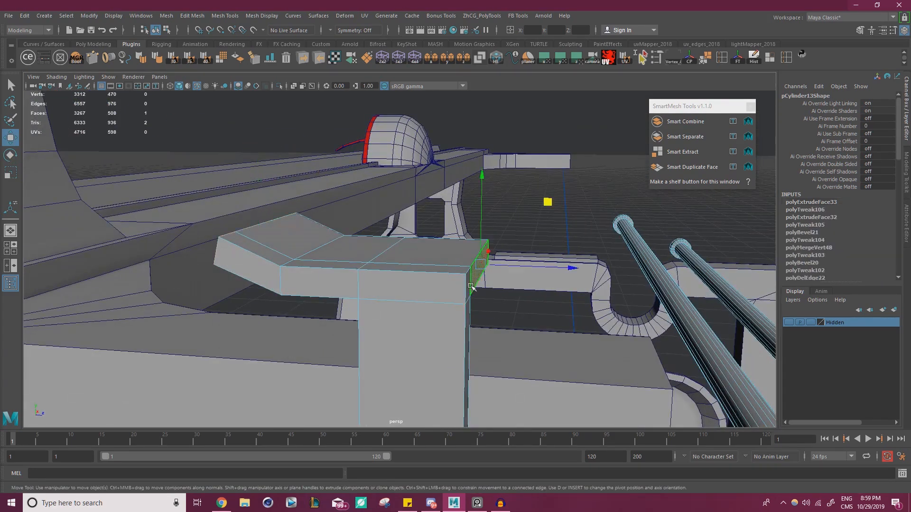
{"action": "left_click_drag", "start_coordinate": [537, 277], "coordinate": [457, 268], "text": "shift"}
{"action": "left_click_drag", "start_coordinate": [503, 247], "coordinate": [475, 250], "text": "alt"}
{"action": "left_click", "coordinate": [515, 223], "text": "shift"}
Select the lengthwise edges across the tab's top and move them sideways onto its outer border.
{"action": "left_click_drag", "start_coordinate": [396, 250], "coordinate": [368, 219], "text": "alt"}
{"action": "right_click_drag", "start_coordinate": [366, 182], "coordinate": [364, 147]}
{"action": "left_click", "coordinate": [352, 131]}
{"action": "left_click", "coordinate": [343, 177], "text": "shift"}
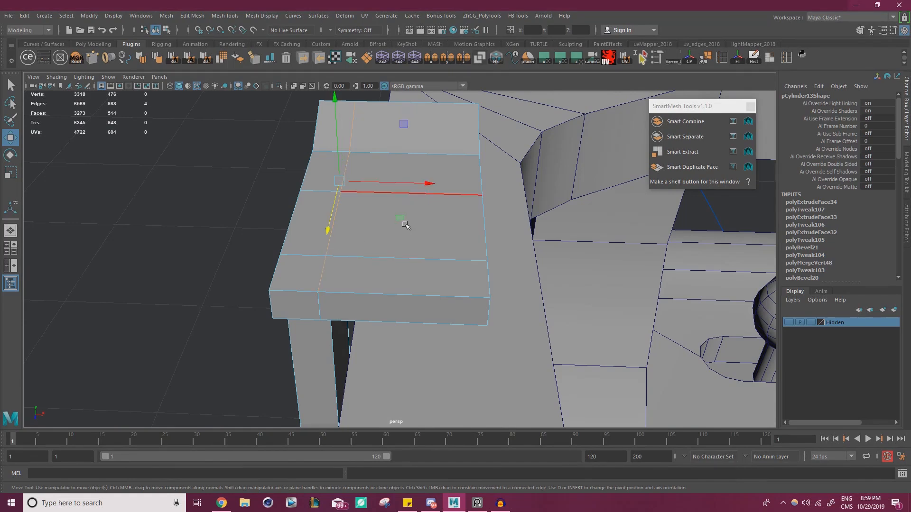
{"action": "left_click_drag", "start_coordinate": [434, 193], "coordinate": [364, 210]}
Merge the overlapping vertices of the tab, return to object selection and deselect the arm.
{"action": "scroll", "coordinate": [329, 264], "scroll_direction": "down", "scroll_amount": 5}
{"action": "left_click_drag", "start_coordinate": [329, 264], "coordinate": [403, 252], "text": "alt"}
{"action": "right_click_drag", "start_coordinate": [403, 251], "coordinate": [362, 244]}
{"action": "left_click_drag", "start_coordinate": [271, 188], "coordinate": [474, 328]}
{"action": "right_click_drag", "start_coordinate": [380, 246], "coordinate": [407, 204], "text": "shift"}
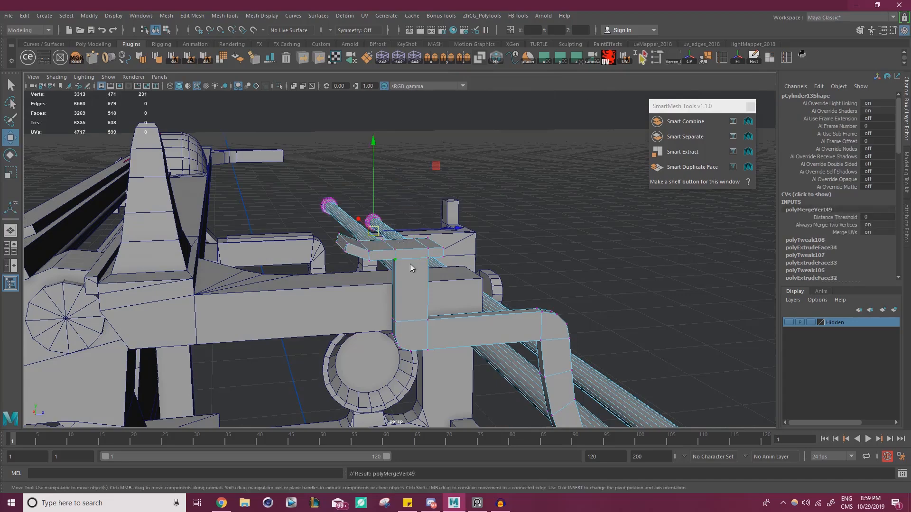
{"action": "right_click_drag", "start_coordinate": [411, 267], "coordinate": [456, 244]}
{"action": "left_click", "coordinate": [544, 225]}
Examine the extended tab on the end post from several angles and compare its lever shape with the reference photo.
{"action": "scroll", "coordinate": [427, 219], "scroll_direction": "down", "scroll_amount": 5}
{"action": "scroll", "coordinate": [359, 239], "scroll_direction": "up", "scroll_amount": 1}
{"action": "scroll", "coordinate": [359, 239], "scroll_direction": "up", "scroll_amount": 6}
{"action": "left_click_drag", "start_coordinate": [370, 241], "coordinate": [487, 265], "text": "alt"}
{"action": "middle_click_drag", "start_coordinate": [487, 264], "coordinate": [415, 236], "text": "alt"}
{"action": "scroll", "coordinate": [415, 236], "scroll_direction": "up", "scroll_amount": 3}
{"action": "left_click_drag", "start_coordinate": [415, 236], "coordinate": [435, 244], "text": "alt"}
{"action": "middle_click_drag", "start_coordinate": [435, 243], "coordinate": [421, 190], "text": "alt"}
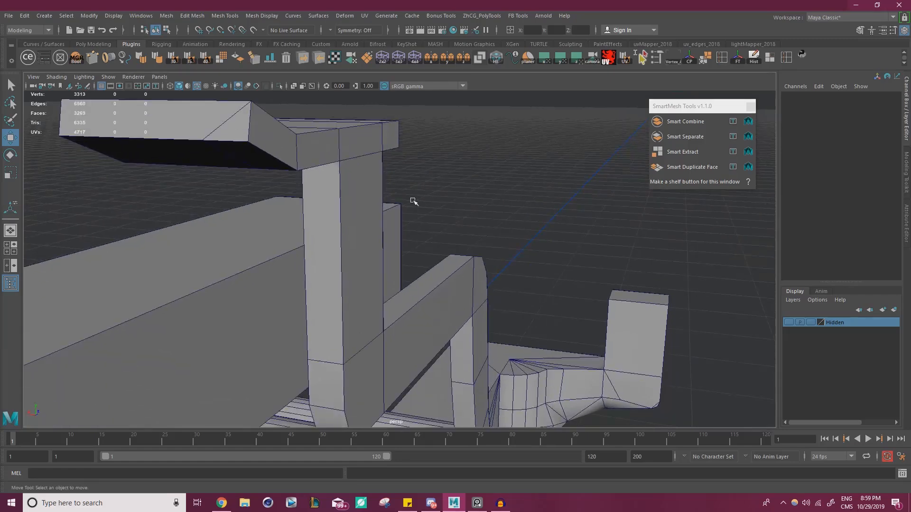
{"action": "left_click_drag", "start_coordinate": [414, 202], "coordinate": [386, 221], "text": "alt"}
{"action": "key", "text": "alt+Tab"}
{"action": "scroll", "coordinate": [334, 278], "scroll_direction": "up", "scroll_amount": 3}
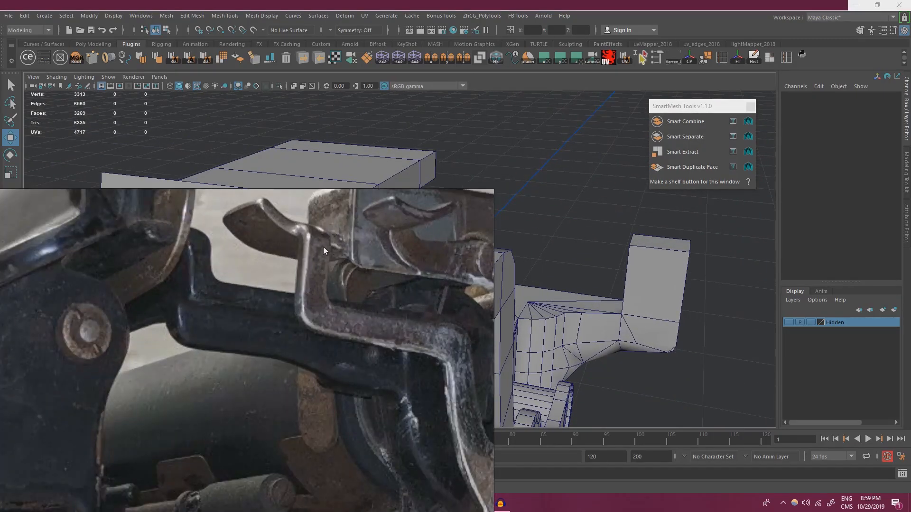
{"action": "right_click_drag", "start_coordinate": [286, 225], "coordinate": [0, 199]}
{"action": "left_click", "coordinate": [79, 238]}
{"action": "scroll", "coordinate": [349, 231], "scroll_direction": "down", "scroll_amount": 3}
{"action": "middle_click_drag", "start_coordinate": [349, 230], "coordinate": [352, 242], "text": "alt"}
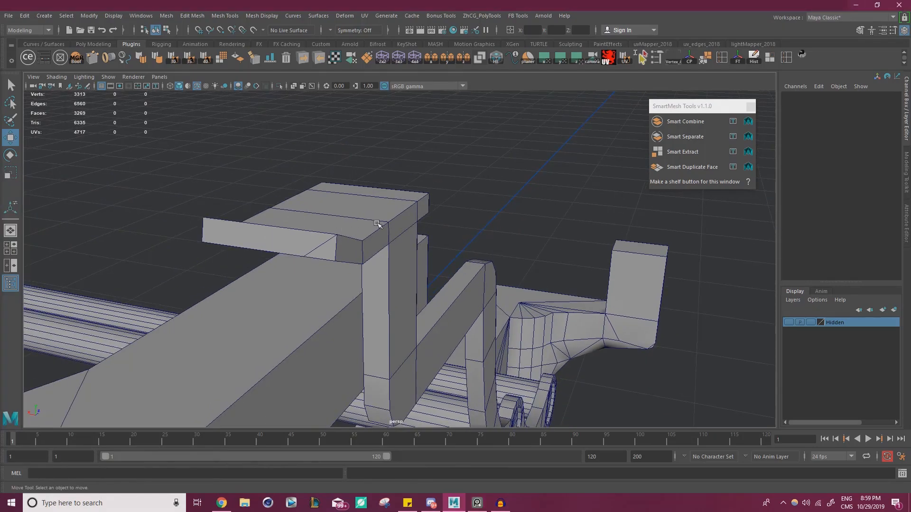
Extract the faces of the end-post tab from the stepped arm into a separate mesh and select the tab.
{"action": "left_click", "coordinate": [352, 242]}
{"action": "left_click_drag", "start_coordinate": [351, 248], "coordinate": [344, 240], "text": "alt"}
{"action": "right_click_drag", "start_coordinate": [351, 241], "coordinate": [326, 244]}
{"action": "left_click_drag", "start_coordinate": [327, 245], "coordinate": [278, 225], "text": "alt"}
{"action": "right_click_drag", "start_coordinate": [278, 225], "coordinate": [284, 244]}
{"action": "left_click_drag", "start_coordinate": [192, 160], "coordinate": [514, 255]}
{"action": "right_click_drag", "start_coordinate": [505, 192], "coordinate": [470, 331], "text": "shift"}
{"action": "right_click_drag", "start_coordinate": [517, 188], "coordinate": [557, 174]}
{"action": "left_click", "coordinate": [497, 198]}
{"action": "left_click", "coordinate": [370, 202]}
{"action": "left_click_drag", "start_coordinate": [458, 229], "coordinate": [359, 236], "text": "alt"}
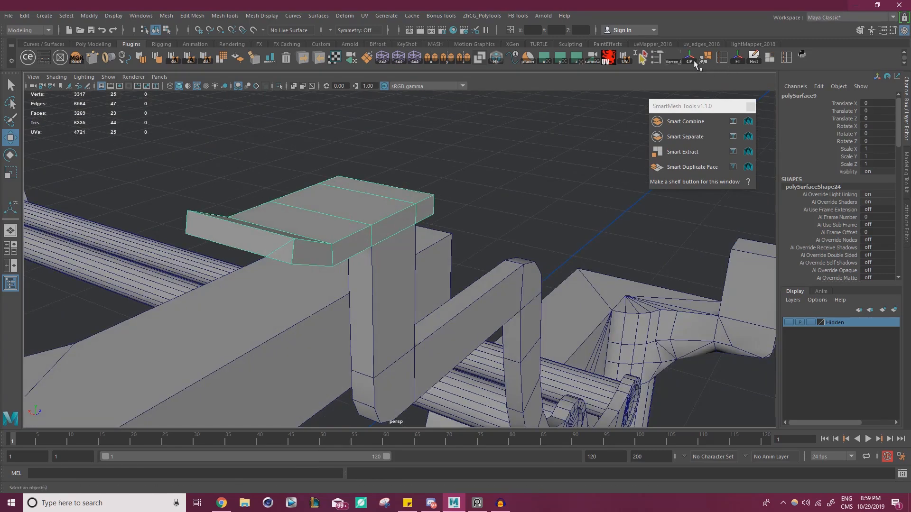
Move the tab sideways, snap it against the post's top corner, and delete the tab's side face that meets the post.
{"action": "left_click_drag", "start_coordinate": [275, 202], "coordinate": [412, 245]}
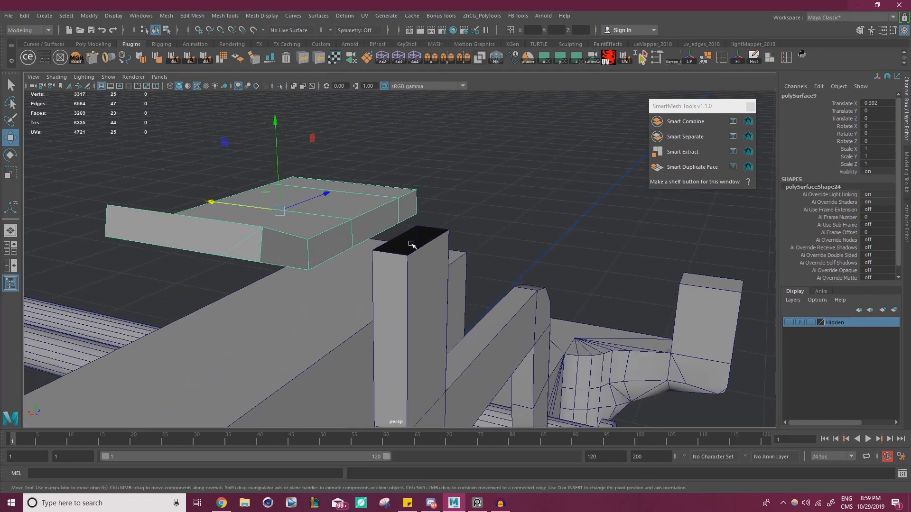
{"action": "key", "text": "d"}
{"action": "left_click_drag", "start_coordinate": [280, 211], "coordinate": [374, 252]}
{"action": "key", "text": "v"}
{"action": "right_click_drag", "start_coordinate": [374, 236], "coordinate": [393, 224], "text": "alt"}
{"action": "left_click", "coordinate": [385, 199]}
{"action": "key", "text": "Delete"}
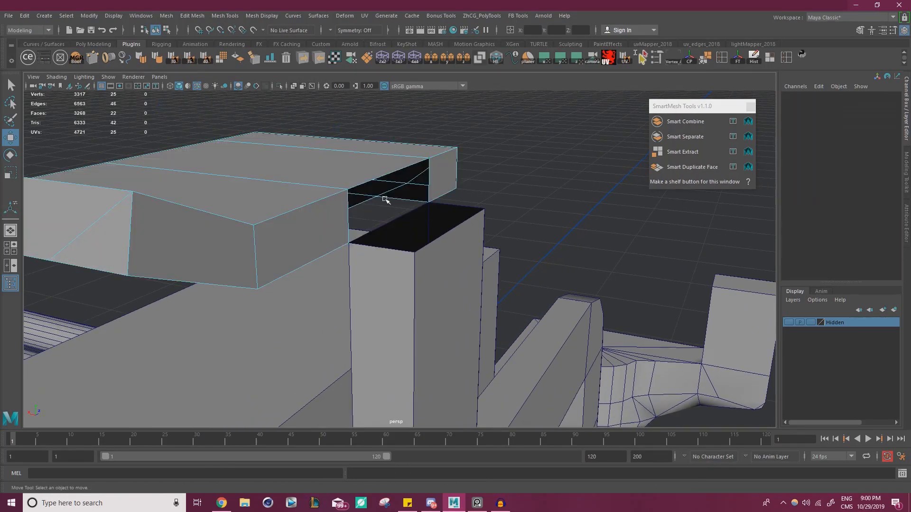
Extrude the post's open top border upward to the tab's height and fill the hole to cap it.
{"action": "right_click_drag", "start_coordinate": [440, 259], "coordinate": [458, 210]}
{"action": "left_click", "coordinate": [472, 246]}
{"action": "double_click", "coordinate": [459, 239]}
{"action": "scroll", "coordinate": [462, 240], "scroll_direction": "up", "scroll_amount": 3}
{"action": "left_click_drag", "start_coordinate": [454, 225], "coordinate": [425, 212], "text": "shift"}
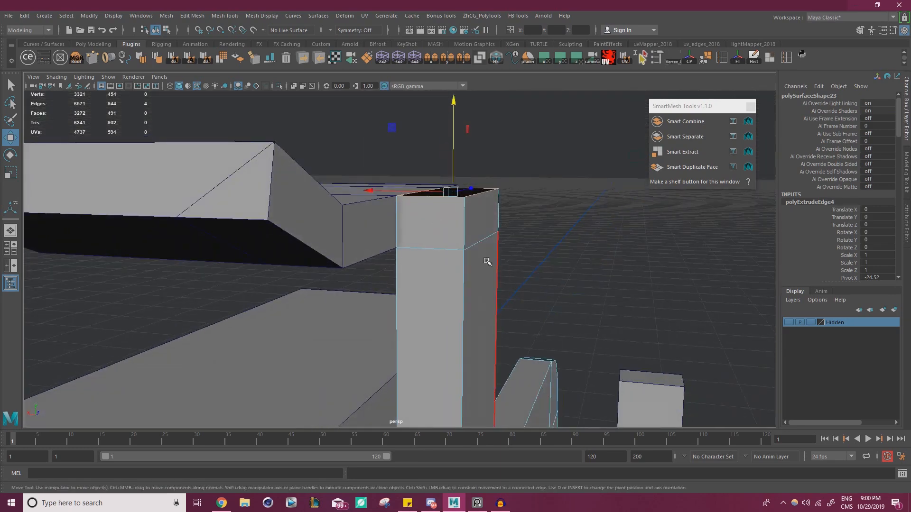
{"action": "left_click_drag", "start_coordinate": [402, 225], "coordinate": [428, 223], "text": "alt"}
{"action": "right_click_drag", "start_coordinate": [537, 165], "coordinate": [541, 291], "text": "shift"}
Fill the open border on the tab's side and underside with a single face.
{"action": "scroll", "coordinate": [474, 264], "scroll_direction": "up", "scroll_amount": 6}
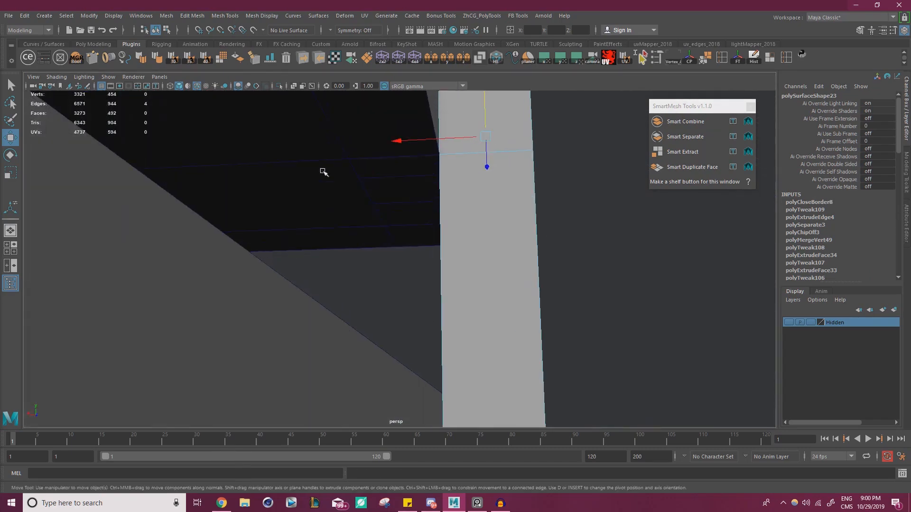
{"action": "right_click", "coordinate": [341, 180]}
{"action": "left_click_drag", "start_coordinate": [380, 212], "coordinate": [394, 253], "text": "alt"}
{"action": "key", "text": "g"}
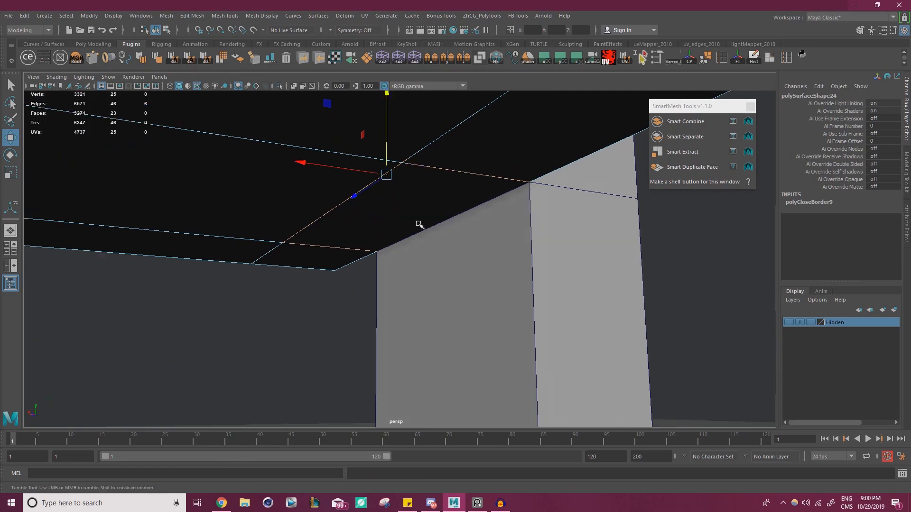
Isolate the arm and delete the side face of the post's raised top section that faces the tab.
{"action": "left_click_drag", "start_coordinate": [424, 222], "coordinate": [355, 246], "text": "alt"}
{"action": "right_click_drag", "start_coordinate": [416, 225], "coordinate": [449, 213]}
{"action": "left_click", "coordinate": [454, 218]}
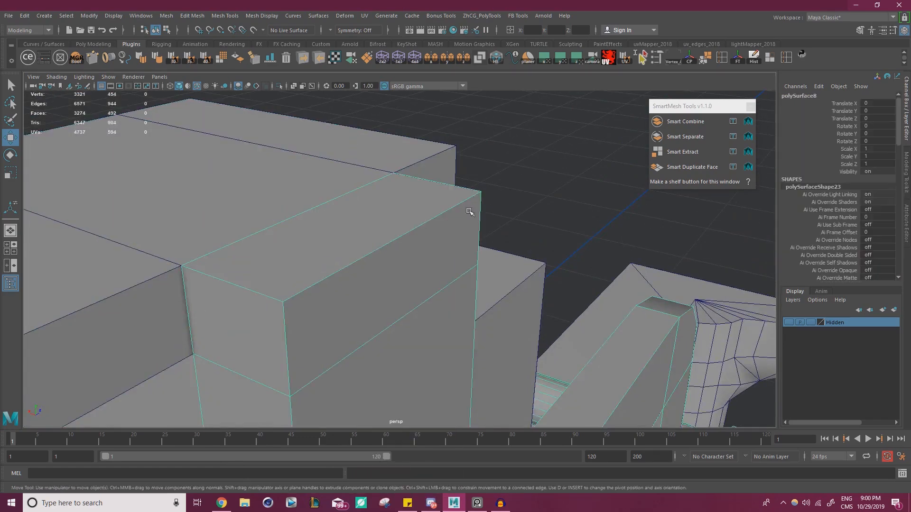
{"action": "scroll", "coordinate": [454, 218], "scroll_direction": "down", "scroll_amount": 2}
{"action": "left_click", "coordinate": [279, 87]}
{"action": "left_click_drag", "start_coordinate": [309, 157], "coordinate": [448, 211], "text": "alt"}
{"action": "right_click_drag", "start_coordinate": [471, 224], "coordinate": [472, 250]}
{"action": "left_click", "coordinate": [459, 262]}
{"action": "key", "text": "Delete"}
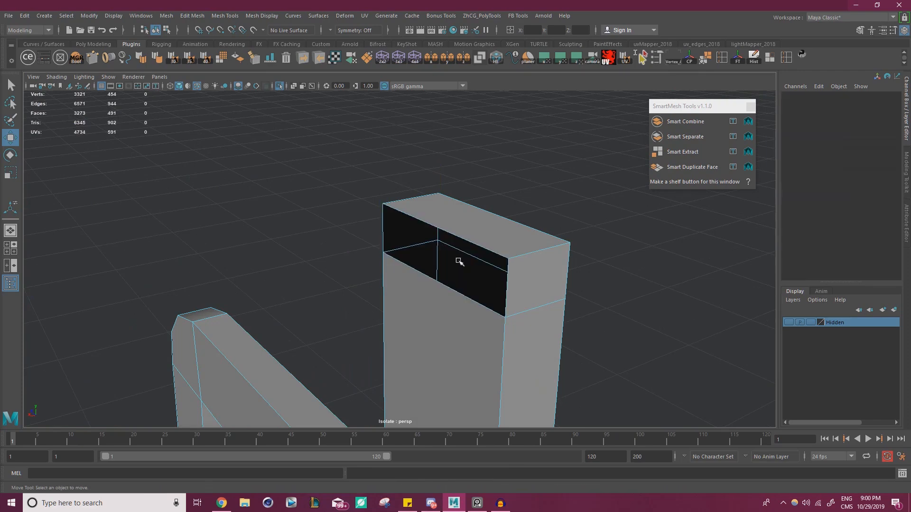
Isolate the tab, delete the face wrapping its side and underside, and bridge the opposite edges to close only the underside.
{"action": "left_click", "coordinate": [279, 86]}
{"action": "left_click_drag", "start_coordinate": [419, 184], "coordinate": [178, 241], "text": "alt"}
{"action": "right_click_drag", "start_coordinate": [247, 219], "coordinate": [294, 204]}
{"action": "left_click", "coordinate": [279, 86]}
{"action": "left_click", "coordinate": [279, 86]}
{"action": "left_click", "coordinate": [279, 87]}
{"action": "left_click_drag", "start_coordinate": [377, 157], "coordinate": [362, 203], "text": "alt"}
{"action": "right_click_drag", "start_coordinate": [339, 229], "coordinate": [339, 255]}
{"action": "left_click", "coordinate": [351, 249]}
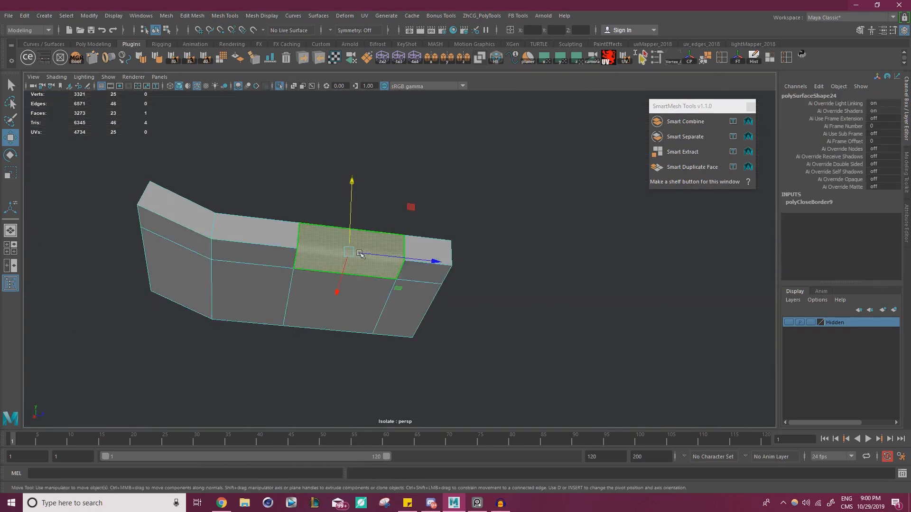
{"action": "key", "text": "Delete"}
{"action": "right_click_drag", "start_coordinate": [392, 286], "coordinate": [400, 200]}
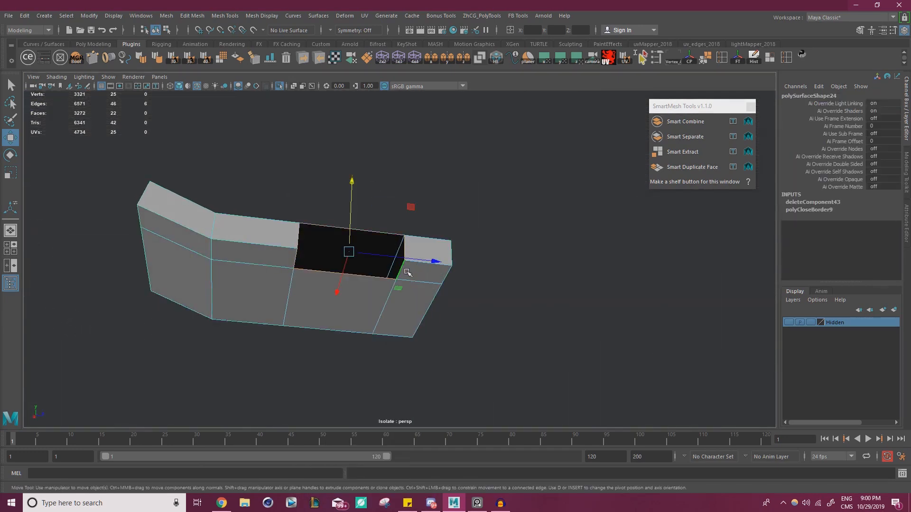
{"action": "right_click_drag", "start_coordinate": [531, 273], "coordinate": [542, 387], "text": "shift"}
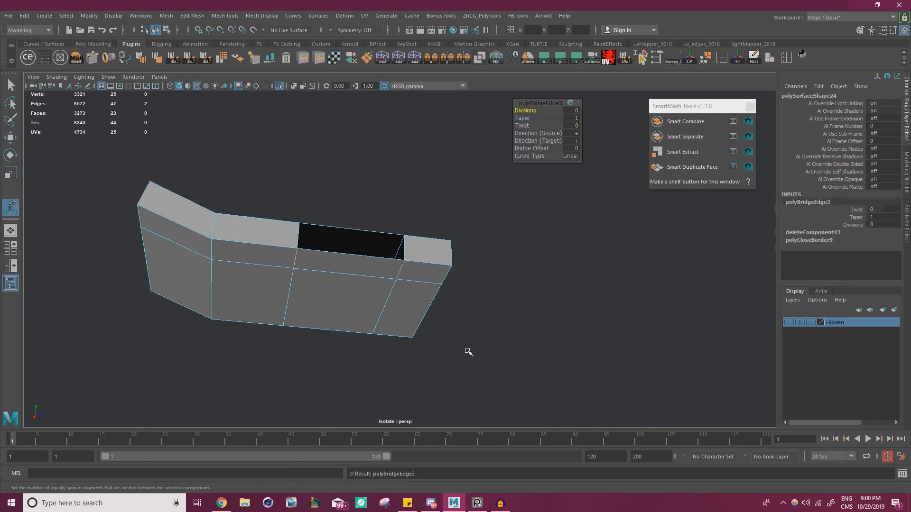
Show the full scene again, select the arm and the tab, and combine them into one mesh.
{"action": "left_click", "coordinate": [280, 87]}
{"action": "left_click_drag", "start_coordinate": [339, 195], "coordinate": [410, 277], "text": "alt"}
{"action": "right_click_drag", "start_coordinate": [409, 277], "coordinate": [445, 211]}
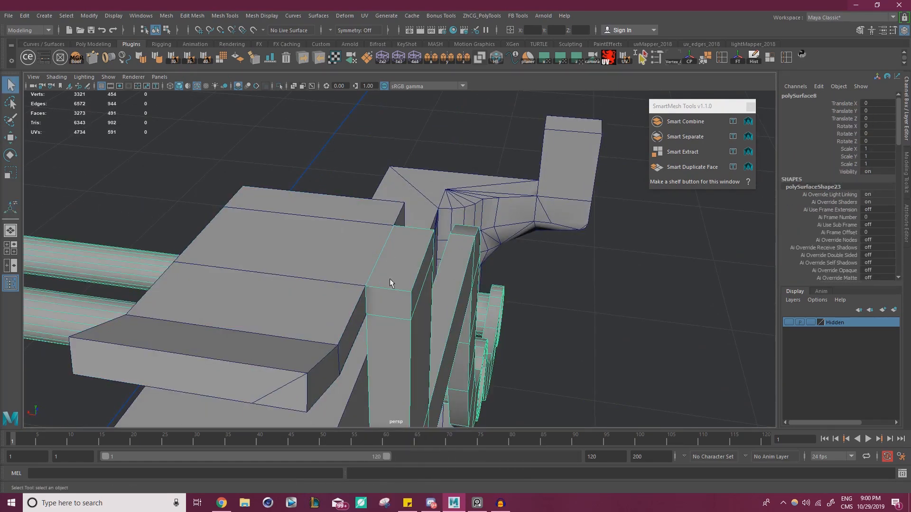
{"action": "left_click_drag", "start_coordinate": [415, 281], "coordinate": [414, 264], "text": "alt"}
{"action": "key", "text": "w"}
{"action": "right_click_drag", "start_coordinate": [474, 192], "coordinate": [519, 207], "text": "alt"}
{"action": "middle_click_drag", "start_coordinate": [519, 207], "coordinate": [516, 303], "text": "alt"}
{"action": "right_click_drag", "start_coordinate": [516, 304], "coordinate": [583, 310], "text": "alt"}
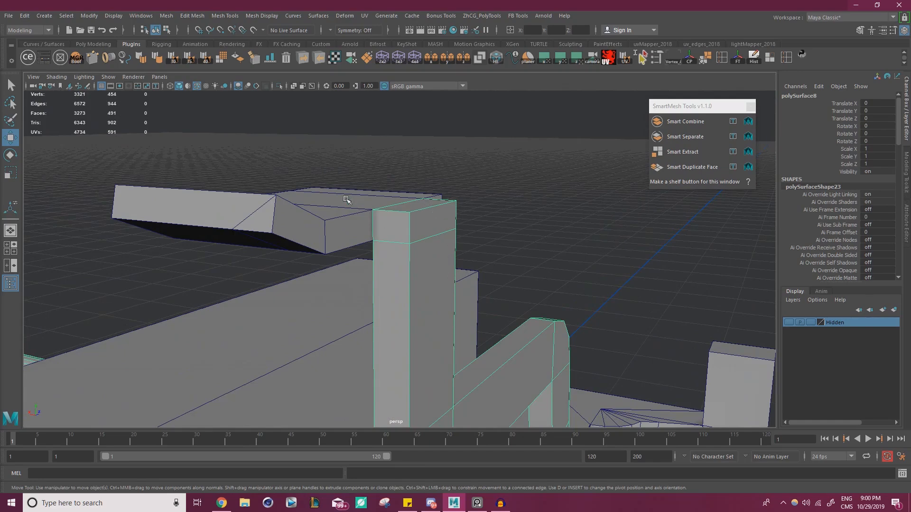
{"action": "left_click", "coordinate": [521, 235]}
{"action": "left_click", "coordinate": [360, 206]}
{"action": "left_click", "coordinate": [422, 228], "text": "shift"}
{"action": "left_click_drag", "start_coordinate": [484, 249], "coordinate": [404, 242], "text": "alt"}
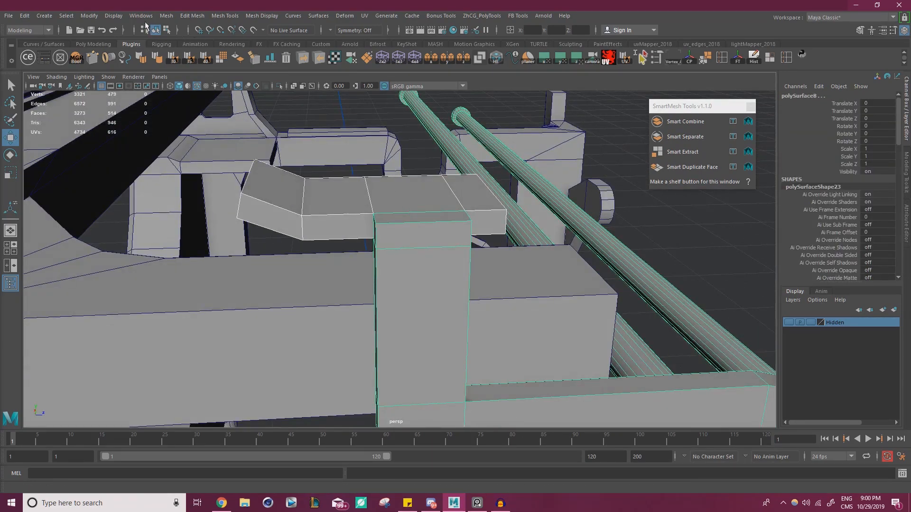
{"action": "left_click", "coordinate": [167, 17]}
{"action": "left_click", "coordinate": [213, 52]}
Merge the overlapping vertices where the tab meets the post and return to object selection.
{"action": "left_click_drag", "start_coordinate": [247, 247], "coordinate": [372, 219], "text": "alt"}
{"action": "right_click_drag", "start_coordinate": [372, 219], "coordinate": [316, 207]}
{"action": "left_click_drag", "start_coordinate": [134, 127], "coordinate": [515, 316]}
{"action": "right_click_drag", "start_coordinate": [366, 224], "coordinate": [401, 208], "text": "shift"}
{"action": "left_click", "coordinate": [431, 193]}
Preview the merged arm smoothed, switch it back to the unsmoothed display, and inspect it on the whole frame.
{"action": "left_click_drag", "start_coordinate": [431, 193], "coordinate": [538, 228], "text": "alt"}
{"action": "left_click", "coordinate": [340, 219]}
{"action": "left_click_drag", "start_coordinate": [339, 218], "coordinate": [386, 217], "text": "alt"}
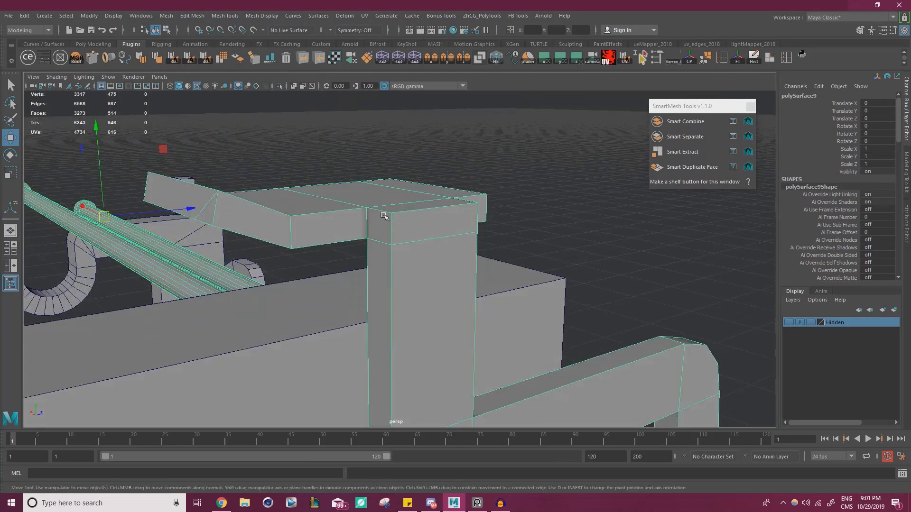
{"action": "key", "text": "3"}
{"action": "left_click_drag", "start_coordinate": [454, 282], "coordinate": [474, 203], "text": "alt"}
{"action": "left_click", "coordinate": [513, 204]}
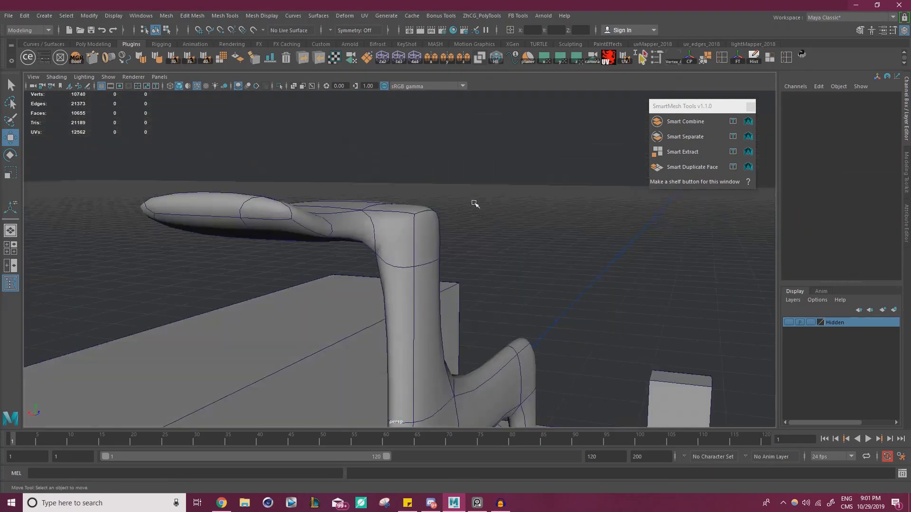
{"action": "left_click", "coordinate": [419, 230]}
{"action": "key", "text": "1"}
{"action": "left_click", "coordinate": [490, 199]}
{"action": "right_click_drag", "start_coordinate": [490, 199], "coordinate": [205, 230], "text": "alt"}
{"action": "left_click_drag", "start_coordinate": [205, 230], "coordinate": [424, 245], "text": "alt"}
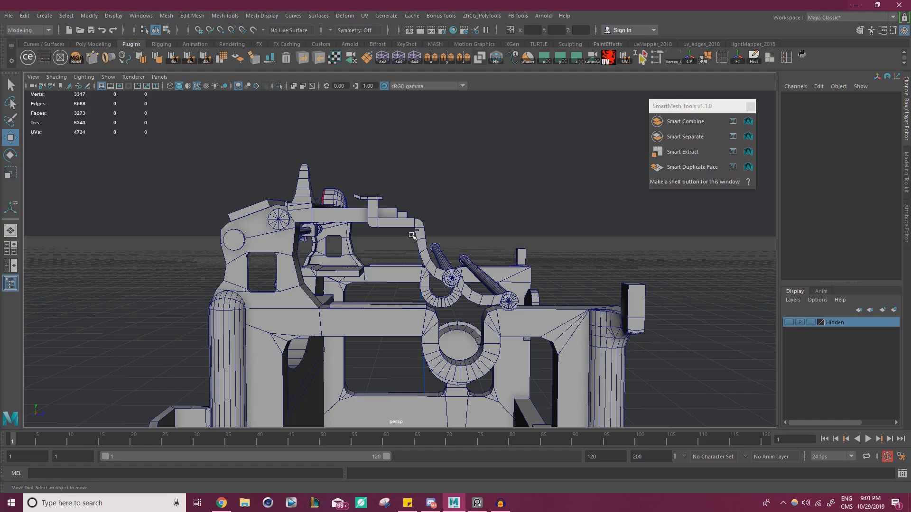
Select the faces at the tab's short end, raise them slightly, and rotate them to tilt that end.
{"action": "right_click_drag", "start_coordinate": [342, 303], "coordinate": [314, 289], "text": "alt"}
{"action": "left_click_drag", "start_coordinate": [314, 290], "coordinate": [328, 293], "text": "alt"}
{"action": "right_click_drag", "start_coordinate": [294, 247], "coordinate": [351, 251], "text": "alt"}
{"action": "middle_click_drag", "start_coordinate": [304, 214], "coordinate": [349, 287], "text": "alt"}
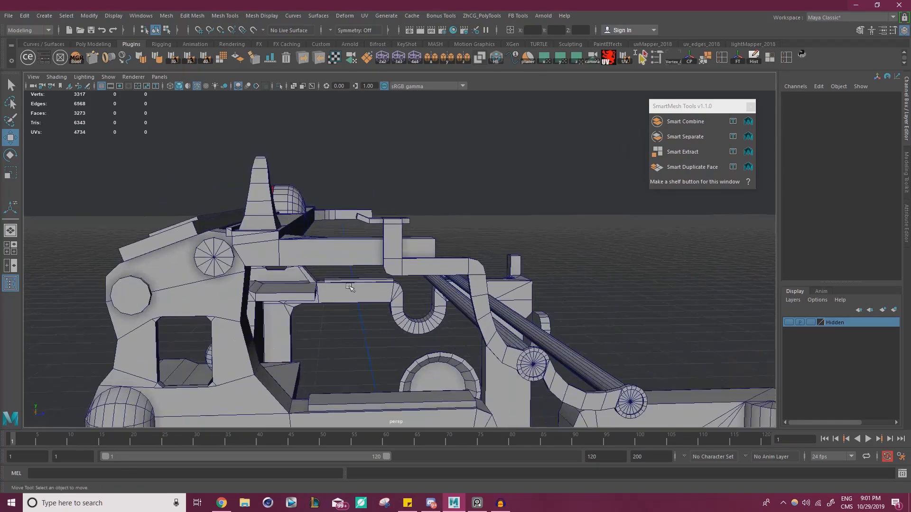
{"action": "right_click_drag", "start_coordinate": [314, 251], "coordinate": [370, 267], "text": "alt"}
{"action": "left_click", "coordinate": [370, 267]}
{"action": "left_click_drag", "start_coordinate": [371, 267], "coordinate": [378, 269], "text": "alt"}
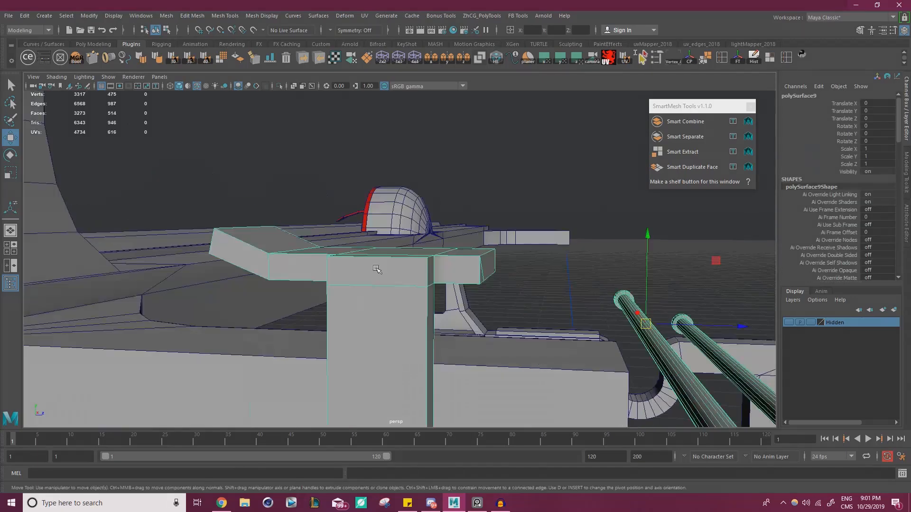
{"action": "right_click_drag", "start_coordinate": [378, 268], "coordinate": [403, 268], "text": "alt"}
{"action": "right_click_drag", "start_coordinate": [485, 265], "coordinate": [483, 261]}
{"action": "left_click", "coordinate": [506, 267]}
{"action": "left_click_drag", "start_coordinate": [506, 267], "coordinate": [420, 269], "text": "alt"}
{"action": "left_click", "coordinate": [632, 285], "text": "shift"}
{"action": "left_click_drag", "start_coordinate": [527, 285], "coordinate": [463, 226], "text": "alt"}
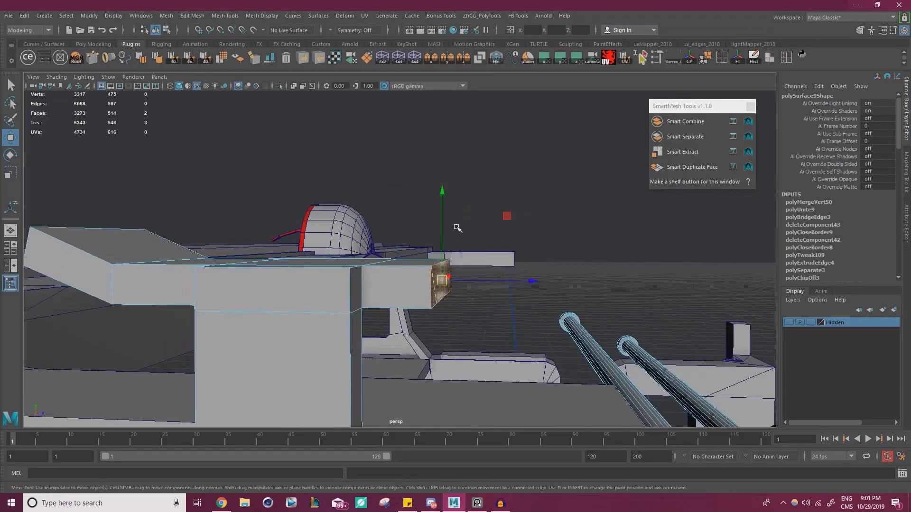
{"action": "key", "text": "e"}
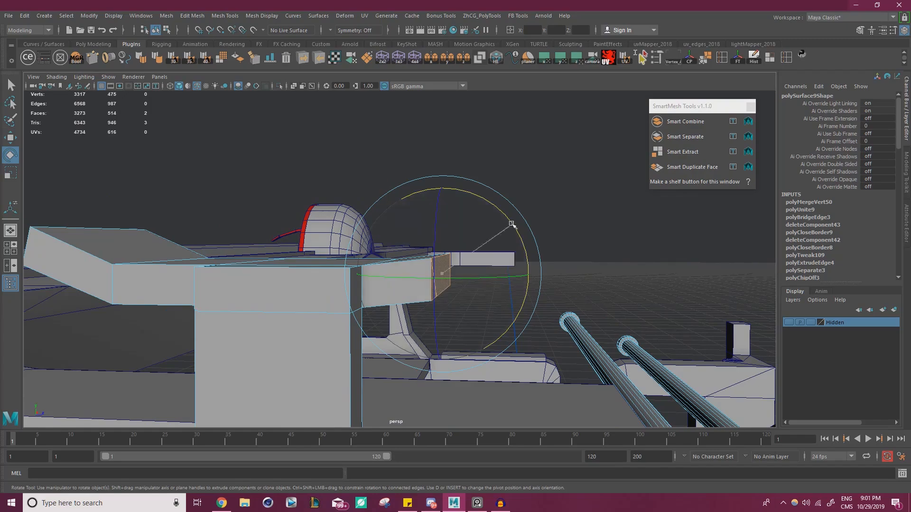
{"action": "key", "text": "w"}
Examine the reference close-up of the rods marked 4 and 6 and compare it with the frame's rear end.
{"action": "left_click_drag", "start_coordinate": [539, 289], "coordinate": [389, 285], "text": "alt"}
{"action": "right_click_drag", "start_coordinate": [389, 284], "coordinate": [476, 206], "text": "alt"}
{"action": "key", "text": "alt+Tab"}
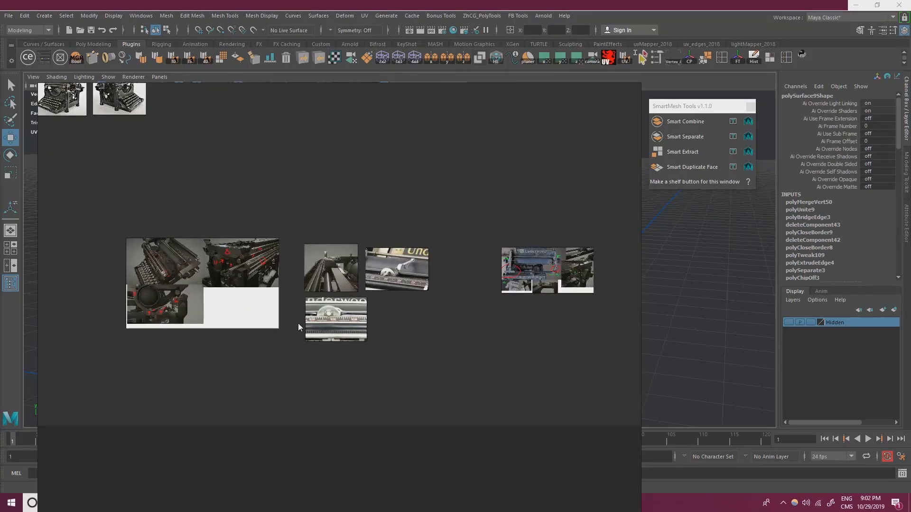
{"action": "scroll", "coordinate": [162, 289], "scroll_direction": "up", "scroll_amount": 6}
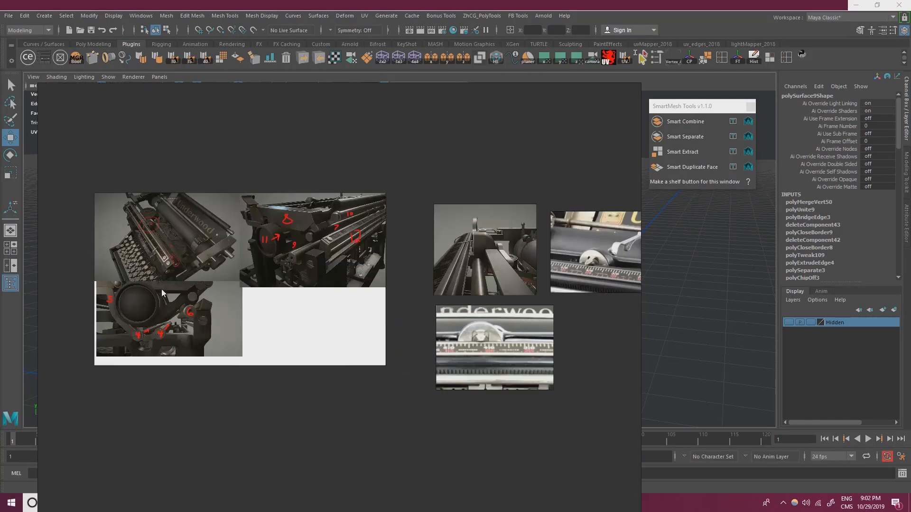
{"action": "middle_click_drag", "start_coordinate": [133, 370], "coordinate": [278, 367]}
{"action": "scroll", "coordinate": [218, 295], "scroll_direction": "up", "scroll_amount": 2}
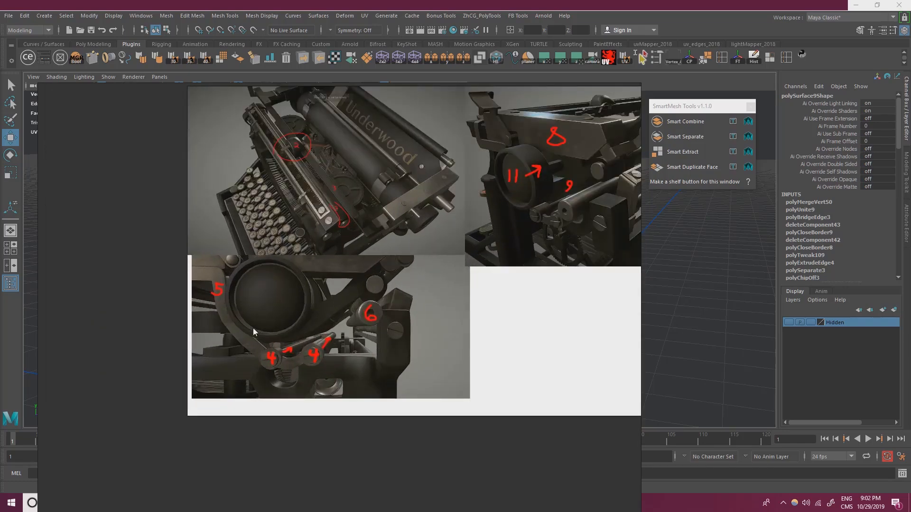
{"action": "scroll", "coordinate": [360, 311], "scroll_direction": "up", "scroll_amount": 10}
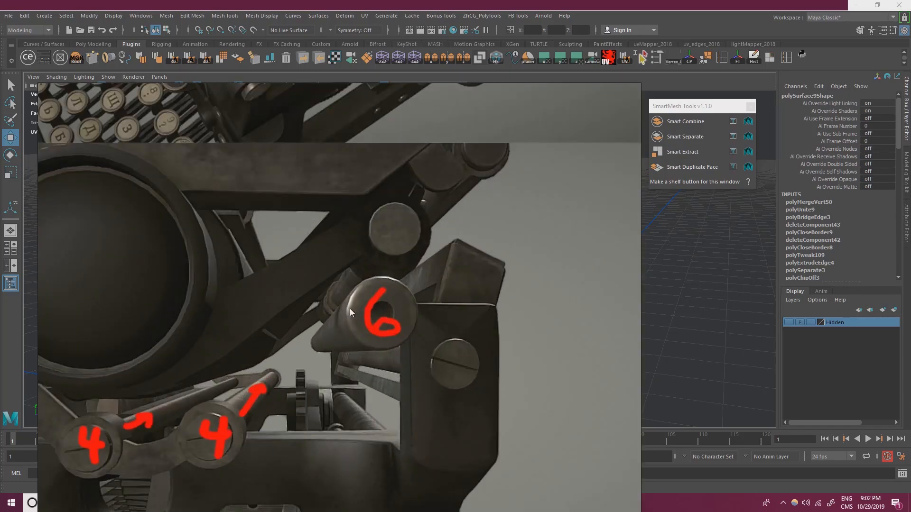
{"action": "right_click_drag", "start_coordinate": [421, 306], "coordinate": [0, 254]}
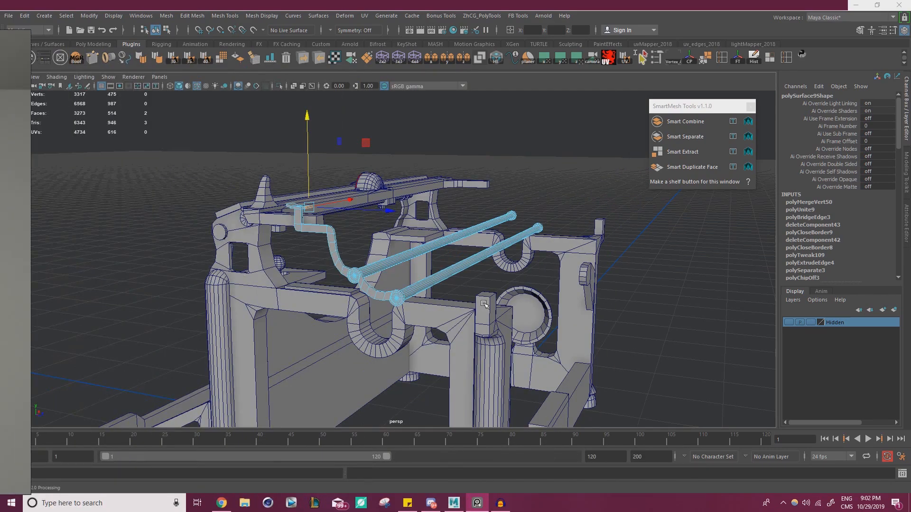
{"action": "left_click_drag", "start_coordinate": [418, 304], "coordinate": [482, 285], "text": "alt"}
{"action": "right_click_drag", "start_coordinate": [482, 285], "coordinate": [532, 310], "text": "alt"}
{"action": "left_click_drag", "start_coordinate": [532, 309], "coordinate": [549, 316], "text": "alt"}
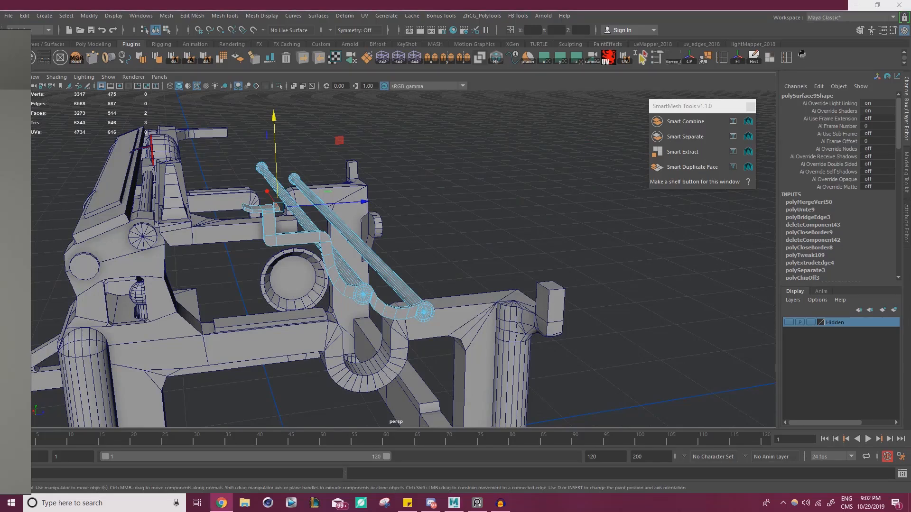
Examine the side photo of the Underwood around the carriage knob and the bar beside it.
{"action": "right_click_drag", "start_coordinate": [0, 263], "coordinate": [374, 283]}
{"action": "scroll", "coordinate": [357, 292], "scroll_direction": "down", "scroll_amount": 5}
{"action": "middle_click_drag", "start_coordinate": [217, 210], "coordinate": [494, 323]}
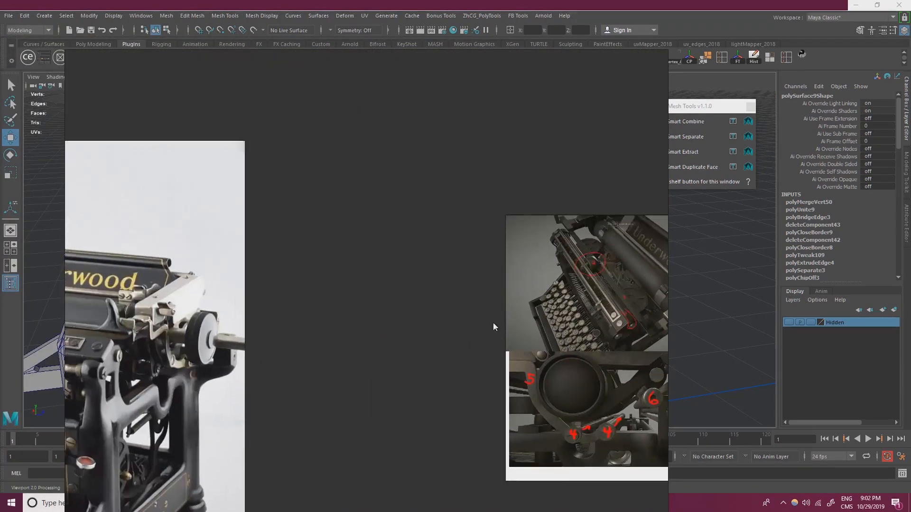
{"action": "scroll", "coordinate": [313, 301], "scroll_direction": "down", "scroll_amount": 2}
{"action": "middle_click_drag", "start_coordinate": [313, 301], "coordinate": [376, 281]}
{"action": "scroll", "coordinate": [303, 319], "scroll_direction": "up", "scroll_amount": 5}
{"action": "middle_click_drag", "start_coordinate": [303, 318], "coordinate": [334, 303]}
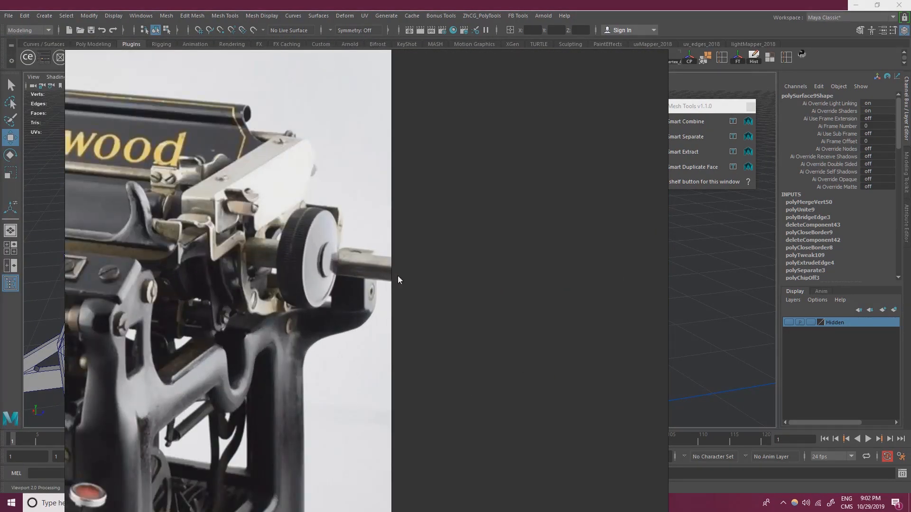
{"action": "scroll", "coordinate": [370, 284], "scroll_direction": "down", "scroll_amount": 5}
{"action": "middle_click_drag", "start_coordinate": [246, 284], "coordinate": [446, 299]}
{"action": "middle_click_drag", "start_coordinate": [311, 289], "coordinate": [642, 294]}
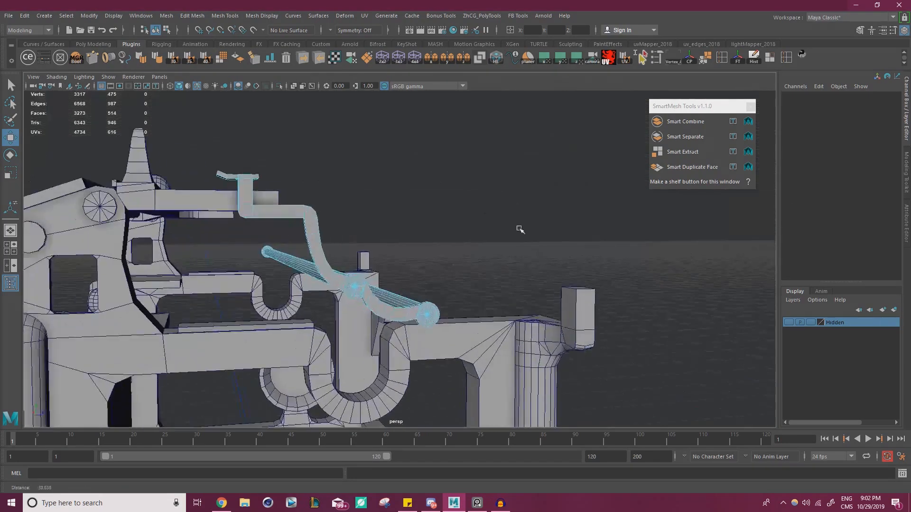
Create a polygon cylinder and scale it uniformly to about 1.393.
{"action": "right_click_drag", "start_coordinate": [416, 209], "coordinate": [394, 204], "text": "alt"}
{"action": "middle_click_drag", "start_coordinate": [394, 203], "coordinate": [343, 167], "text": "alt"}
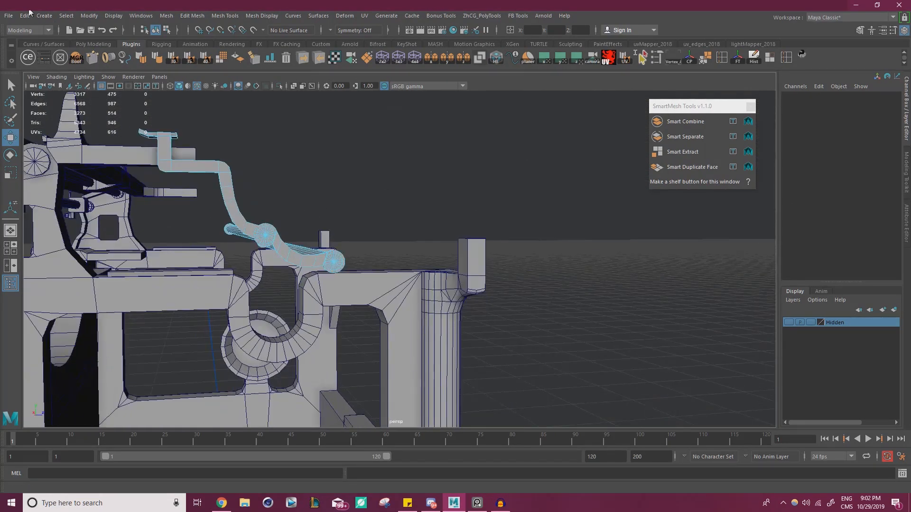
{"action": "left_click", "coordinate": [36, 17]}
{"action": "mouse_move", "coordinate": [80, 49]}
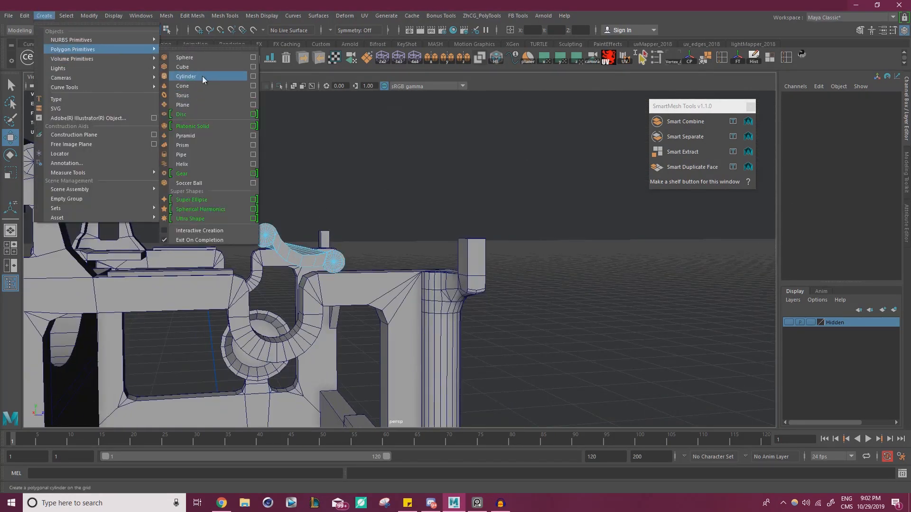
{"action": "left_click", "coordinate": [202, 75]}
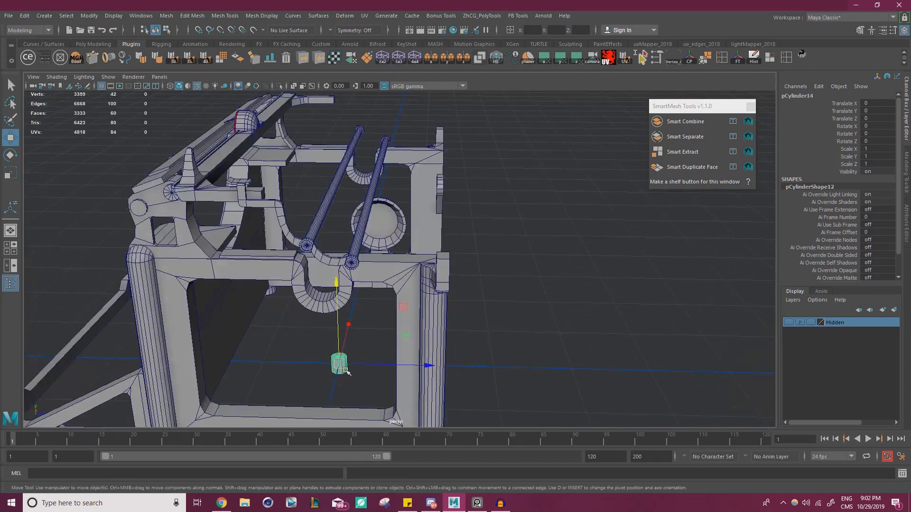
{"action": "key", "text": "r"}
{"action": "left_click_drag", "start_coordinate": [340, 364], "coordinate": [355, 361]}
Move the cylinder to Y 27.826 and Z 4.034, and rotate it -90 degrees about Z to lie parallel to the rods.
{"action": "key", "text": "w"}
{"action": "left_click_drag", "start_coordinate": [336, 294], "coordinate": [335, 199]}
{"action": "left_click_drag", "start_coordinate": [335, 200], "coordinate": [335, 156]}
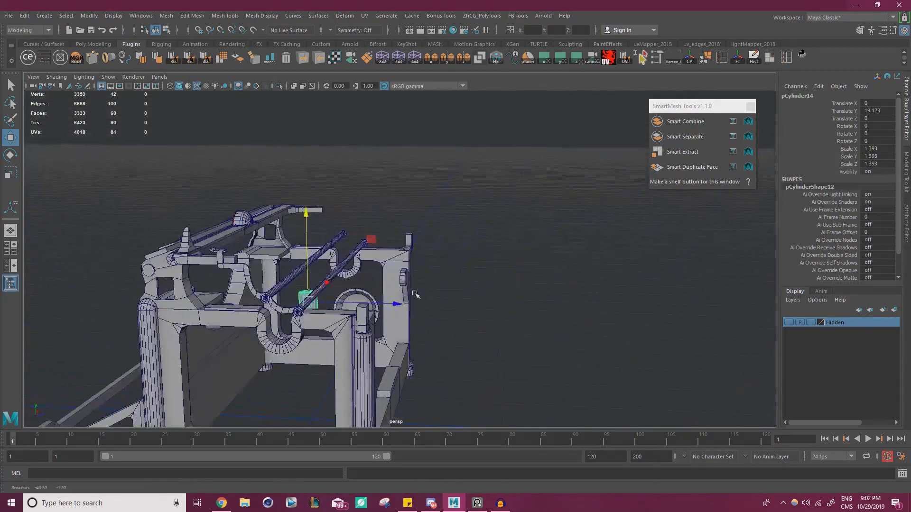
{"action": "left_click_drag", "start_coordinate": [307, 209], "coordinate": [401, 186]}
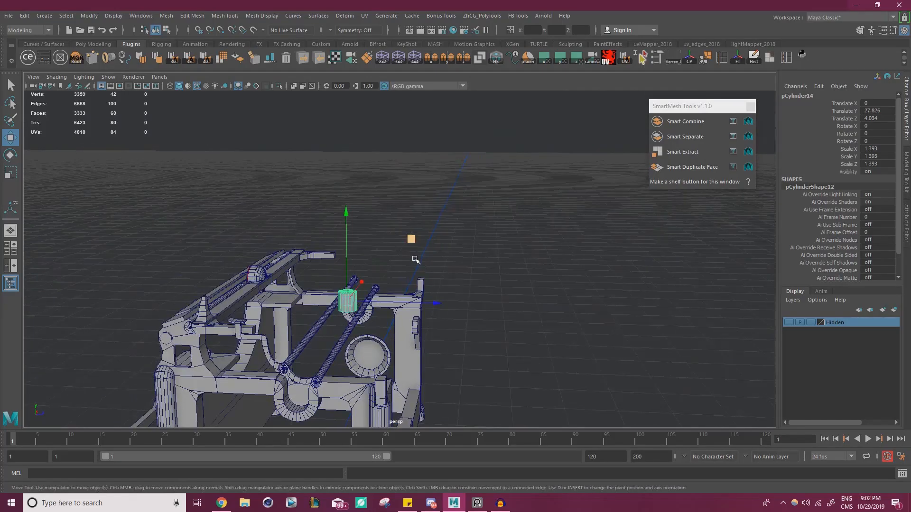
{"action": "key", "text": "e"}
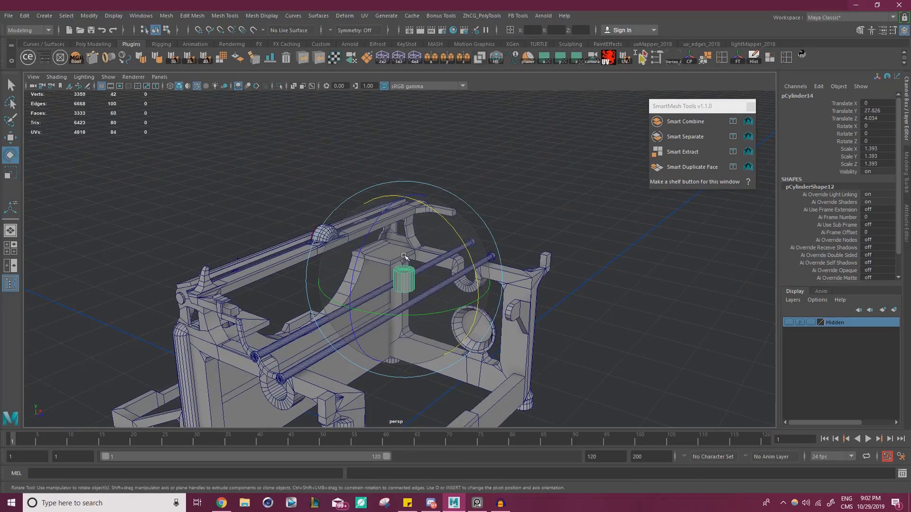
{"action": "left_click_drag", "start_coordinate": [375, 250], "coordinate": [410, 222]}
{"action": "key", "text": "w"}
{"action": "middle_click_drag", "start_coordinate": [499, 294], "coordinate": [498, 274], "text": "alt"}
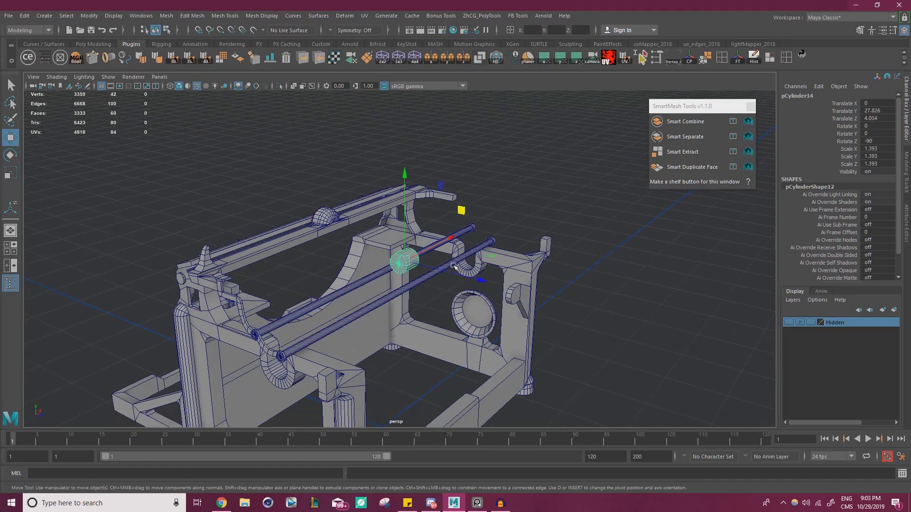
Scale the cylinder's X and Z thickness to 0.872 and move it behind the rods to Y 24.002, Z 11.38.
{"action": "key", "text": "r"}
{"action": "left_click_drag", "start_coordinate": [401, 311], "coordinate": [433, 289], "text": "alt"}
{"action": "left_click_drag", "start_coordinate": [403, 362], "coordinate": [518, 292]}
{"action": "key", "text": "w"}
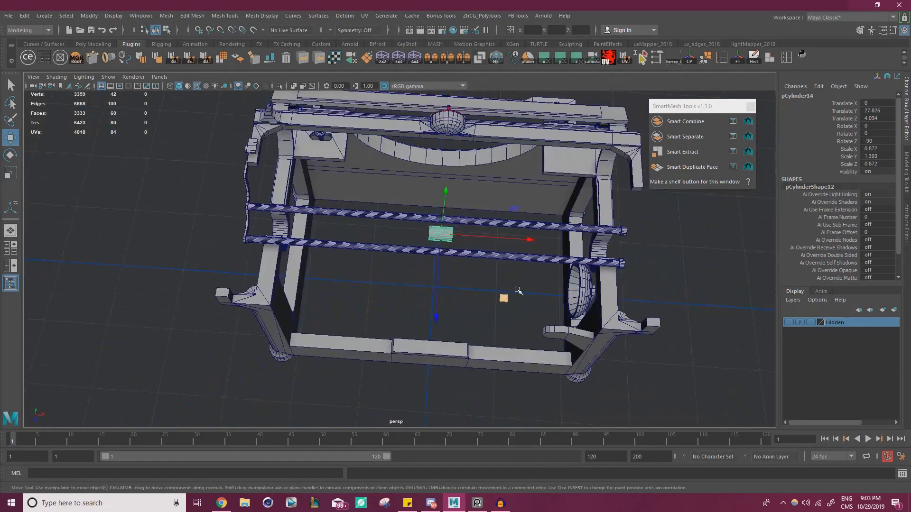
{"action": "left_click_drag", "start_coordinate": [531, 239], "coordinate": [459, 208]}
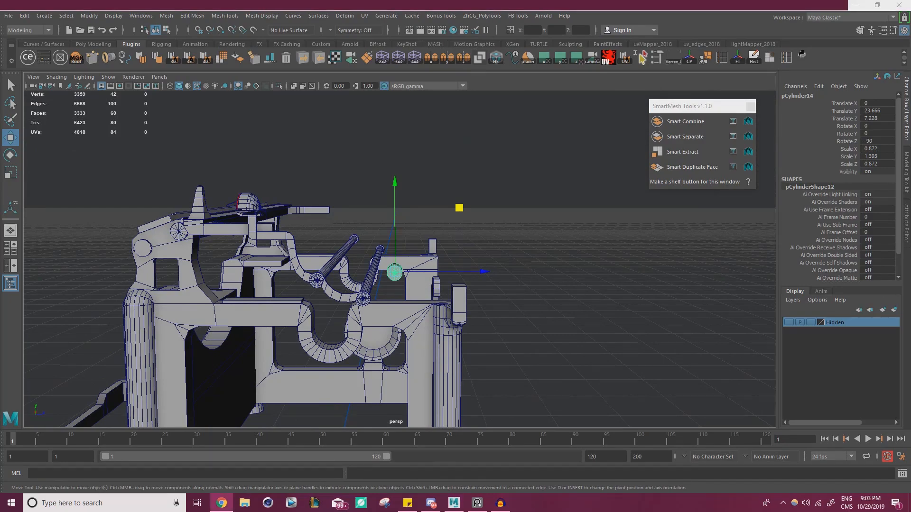
{"action": "left_click_drag", "start_coordinate": [463, 207], "coordinate": [495, 307]}
{"action": "right_click_drag", "start_coordinate": [495, 307], "coordinate": [393, 222], "text": "alt"}
{"action": "left_click_drag", "start_coordinate": [392, 221], "coordinate": [310, 236], "text": "alt"}
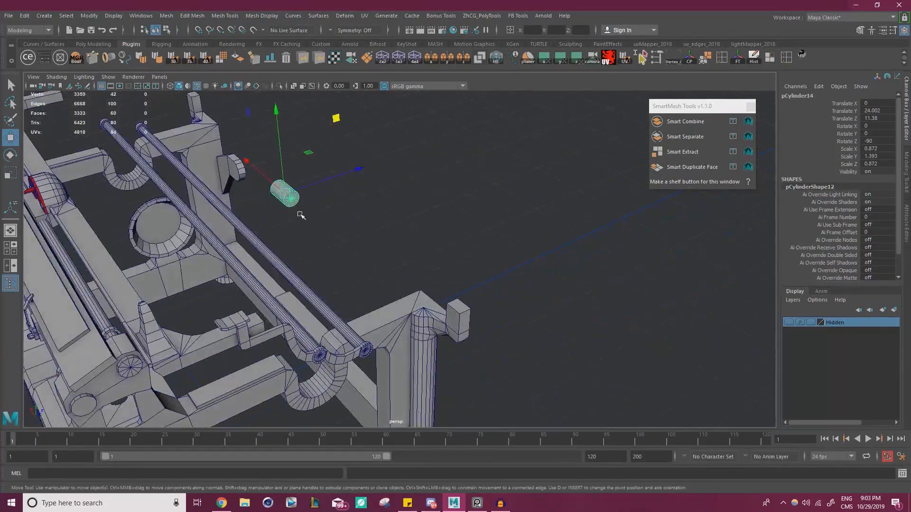
Stretch the cylinder into a long rod spanning the frame with Y scale 28.264, and thin its X and Z scale to 0.637.
{"action": "key", "text": "r"}
{"action": "right_click_drag", "start_coordinate": [405, 236], "coordinate": [404, 219], "text": "alt"}
{"action": "left_click_drag", "start_coordinate": [405, 220], "coordinate": [528, 271], "text": "alt"}
{"action": "left_click_drag", "start_coordinate": [465, 252], "coordinate": [726, 252]}
{"action": "left_click_drag", "start_coordinate": [503, 284], "coordinate": [365, 258], "text": "alt"}
{"action": "right_click_drag", "start_coordinate": [427, 259], "coordinate": [498, 265], "text": "alt"}
{"action": "left_click_drag", "start_coordinate": [498, 264], "coordinate": [340, 314], "text": "alt"}
{"action": "left_click_drag", "start_coordinate": [389, 299], "coordinate": [377, 296]}
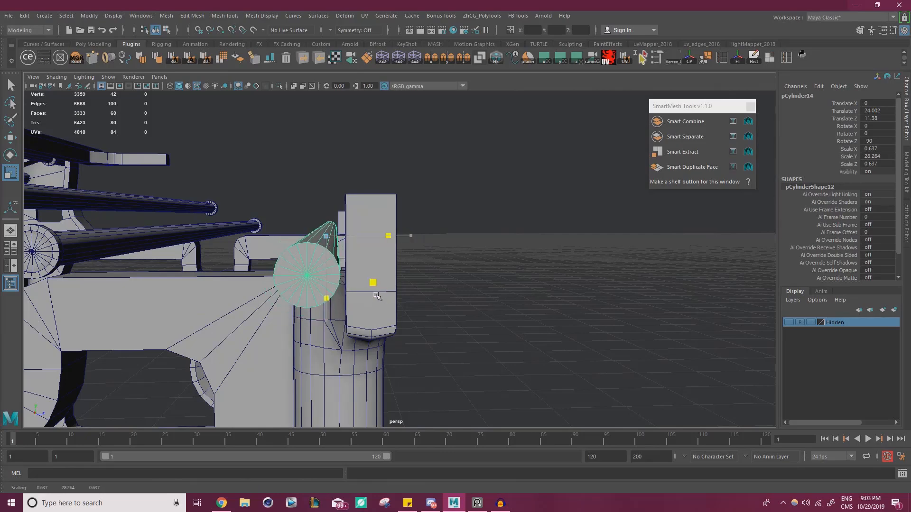
Fit the rod against the rear brackets at Y 25.316 and Z 11.439, reducing its X and Z scale to 0.625.
{"action": "key", "text": "w"}
{"action": "middle_click_drag", "start_coordinate": [390, 172], "coordinate": [391, 151]}
{"action": "left_click_drag", "start_coordinate": [391, 151], "coordinate": [409, 289]}
{"action": "key", "text": "r"}
{"action": "left_click_drag", "start_coordinate": [398, 363], "coordinate": [393, 358]}
{"action": "key", "text": "w"}
{"action": "key", "text": "f"}
{"action": "left_click_drag", "start_coordinate": [441, 322], "coordinate": [430, 326], "text": "alt"}
{"action": "right_click_drag", "start_coordinate": [430, 326], "coordinate": [427, 305], "text": "alt"}
{"action": "left_click_drag", "start_coordinate": [427, 305], "coordinate": [432, 179], "text": "alt"}
{"action": "key", "text": "r"}
{"action": "left_click_drag", "start_coordinate": [435, 275], "coordinate": [431, 271]}
{"action": "key", "text": "w"}
{"action": "left_click_drag", "start_coordinate": [438, 148], "coordinate": [439, 148]}
Examine the long rod's placement against both rear brackets and its overhang past the frame sides.
{"action": "scroll", "coordinate": [421, 242], "scroll_direction": "down", "scroll_amount": 6}
{"action": "left_click_drag", "start_coordinate": [420, 244], "coordinate": [332, 266], "text": "alt"}
{"action": "right_click_drag", "start_coordinate": [0, 266], "coordinate": [204, 253]}
{"action": "right_click_drag", "start_coordinate": [128, 268], "coordinate": [0, 282]}
{"action": "left_click_drag", "start_coordinate": [211, 238], "coordinate": [453, 263], "text": "alt"}
{"action": "key", "text": "r"}
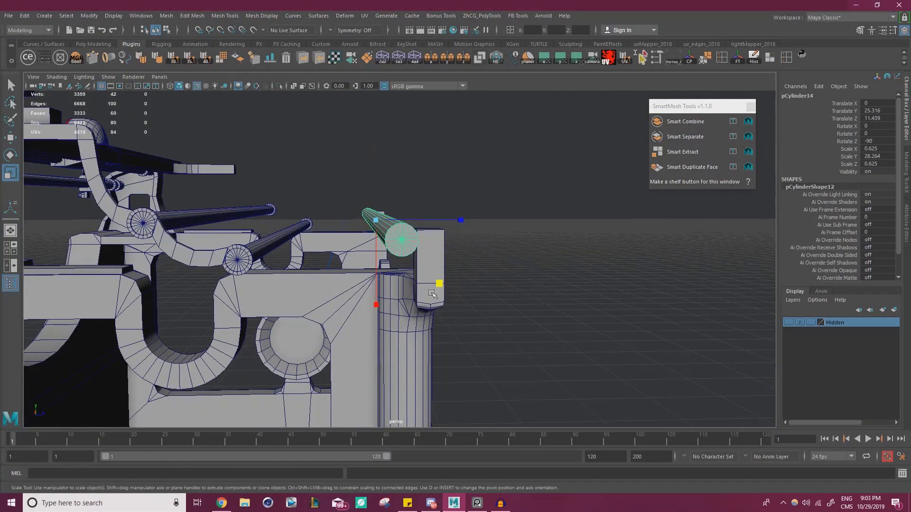
{"action": "key", "text": "w"}
{"action": "left_click", "coordinate": [457, 264]}
{"action": "left_click_drag", "start_coordinate": [457, 265], "coordinate": [273, 307], "text": "alt"}
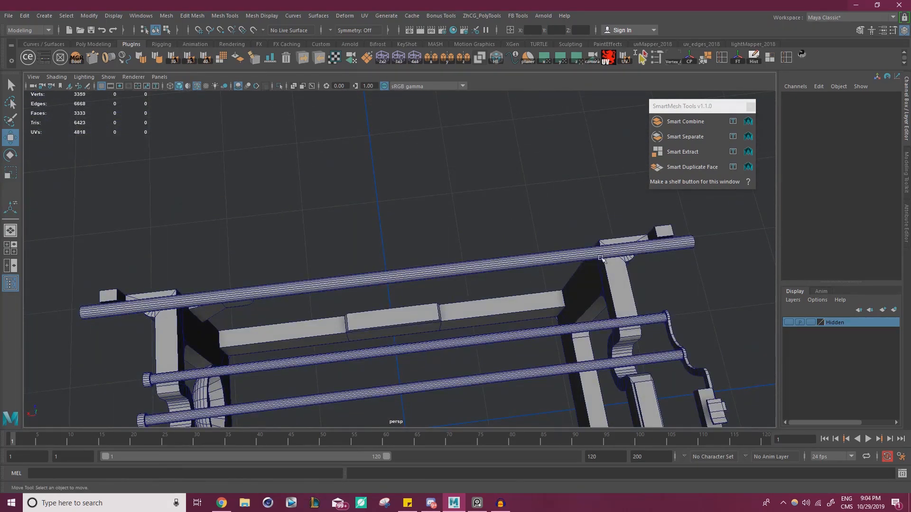
Switch the long rod to face selection and select all of its faces.
{"action": "mouse_move", "coordinate": [465, 274]}
{"action": "left_mouse_down", "text": "alt"}
{"action": "mouse_move", "coordinate": [482, 271]}
{"action": "mouse_move", "coordinate": [454, 247]}
{"action": "mouse_move", "coordinate": [482, 276]}
{"action": "left_mouse_up", "text": "alt"}
{"action": "scroll", "coordinate": [482, 277], "scroll_direction": "up", "scroll_amount": 5}
{"action": "left_click", "coordinate": [378, 263]}
{"action": "right_click_drag", "start_coordinate": [375, 263], "coordinate": [356, 268]}
{"action": "left_click", "coordinate": [367, 269]}
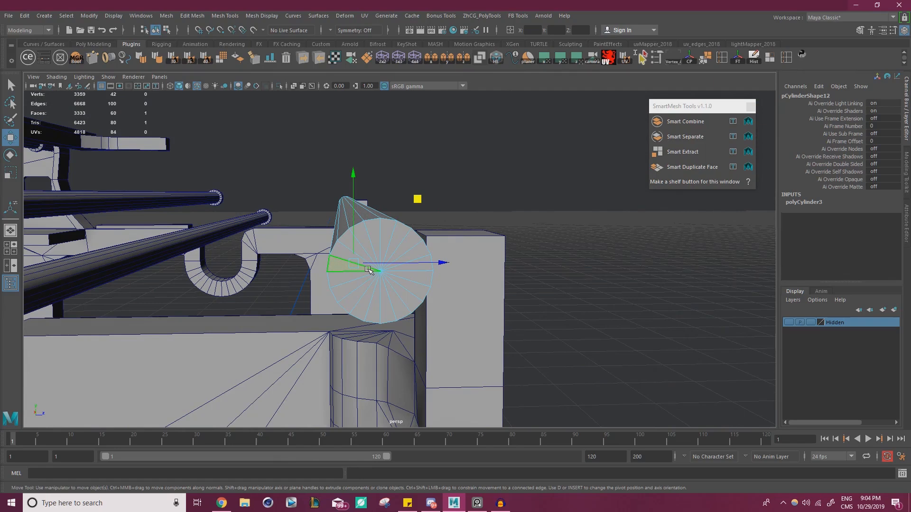
{"action": "left_click", "coordinate": [518, 227]}
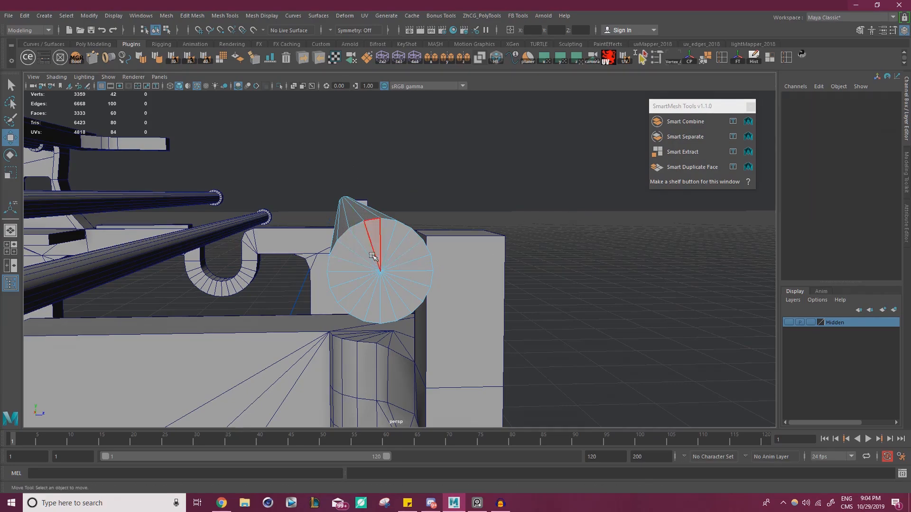
{"action": "left_click", "coordinate": [350, 258]}
{"action": "right_click_drag", "start_coordinate": [461, 278], "coordinate": [234, 281], "text": "alt"}
{"action": "left_click_drag", "start_coordinate": [563, 336], "coordinate": [429, 377]}
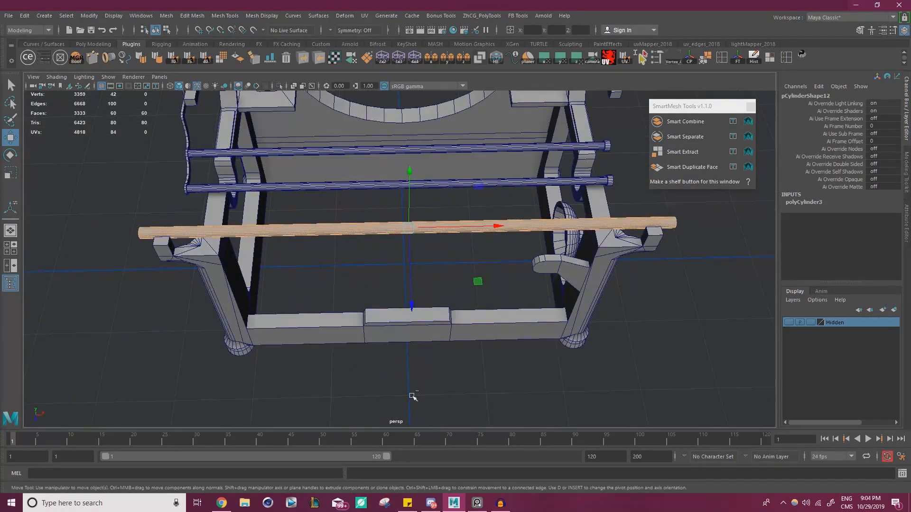
Extrude the end cap faces at both ends of the long horizontal rod with an inward offset to outline small central circles.
{"action": "left_click_drag", "start_coordinate": [511, 247], "coordinate": [425, 247], "text": "alt"}
{"action": "left_click_drag", "start_coordinate": [364, 311], "coordinate": [583, 301], "text": "alt"}
{"action": "left_click_drag", "start_coordinate": [449, 300], "coordinate": [478, 293], "text": "alt"}
{"action": "left_click_drag", "start_coordinate": [585, 177], "coordinate": [494, 363]}
{"action": "left_click_drag", "start_coordinate": [380, 388], "coordinate": [443, 180], "text": "ctrl"}
{"action": "left_click_drag", "start_coordinate": [583, 349], "coordinate": [456, 312], "text": "alt"}
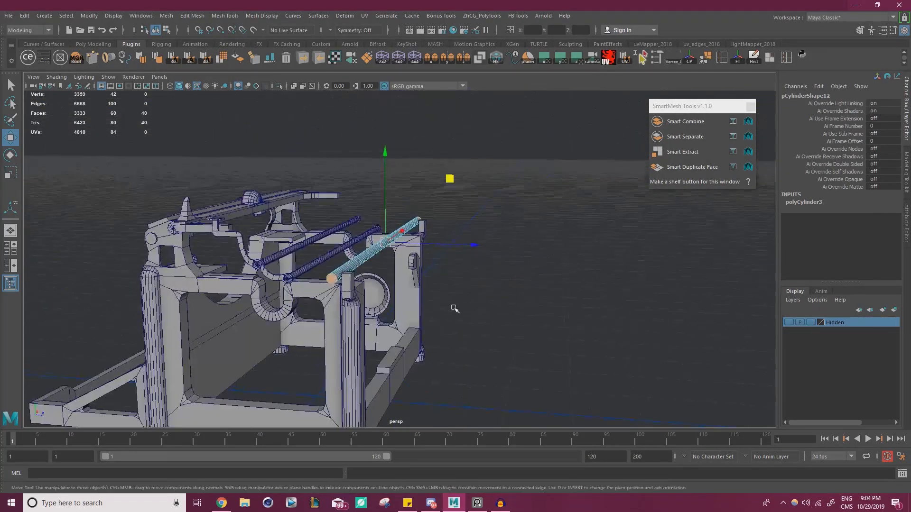
{"action": "right_click_drag", "start_coordinate": [455, 311], "coordinate": [506, 338], "text": "alt"}
{"action": "left_click_drag", "start_coordinate": [467, 287], "coordinate": [540, 317], "text": "alt"}
{"action": "left_click_drag", "start_coordinate": [527, 284], "coordinate": [455, 286], "text": "alt"}
{"action": "middle_click_drag", "start_coordinate": [456, 286], "coordinate": [469, 290], "text": "alt"}
{"action": "left_click_drag", "start_coordinate": [470, 290], "coordinate": [530, 301], "text": "alt"}
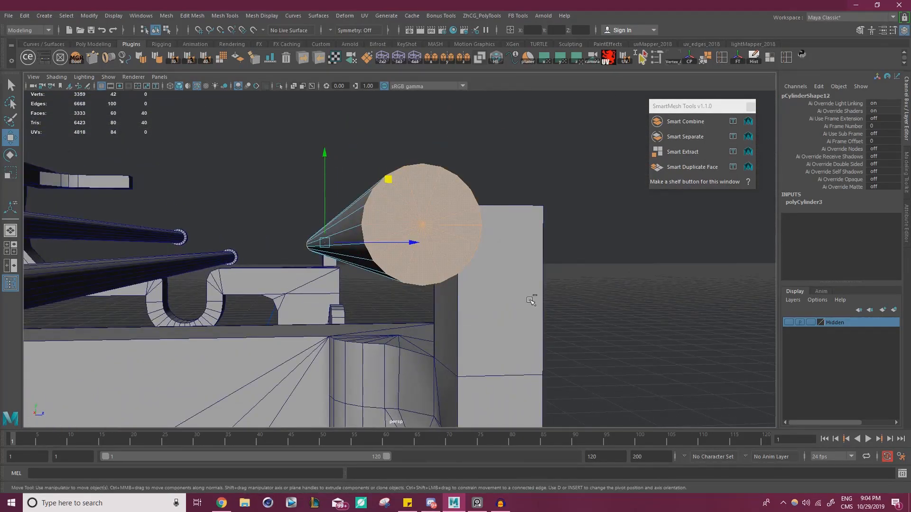
{"action": "key", "text": "ctrl+e"}
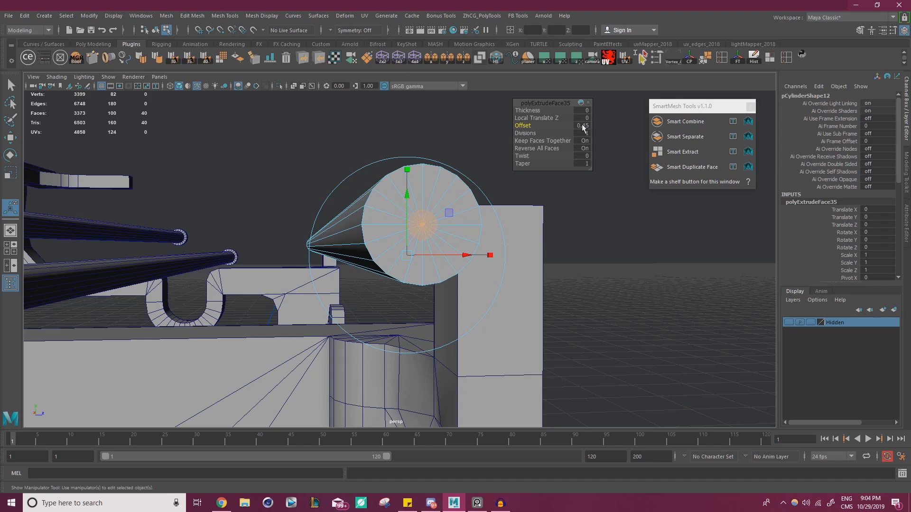
Extrude the inset circles into both rod ends with a thickness of -2.1 to make recessed holes.
{"action": "scroll", "coordinate": [590, 254], "scroll_direction": "up", "scroll_amount": 2}
{"action": "key", "text": "ctrl+e"}
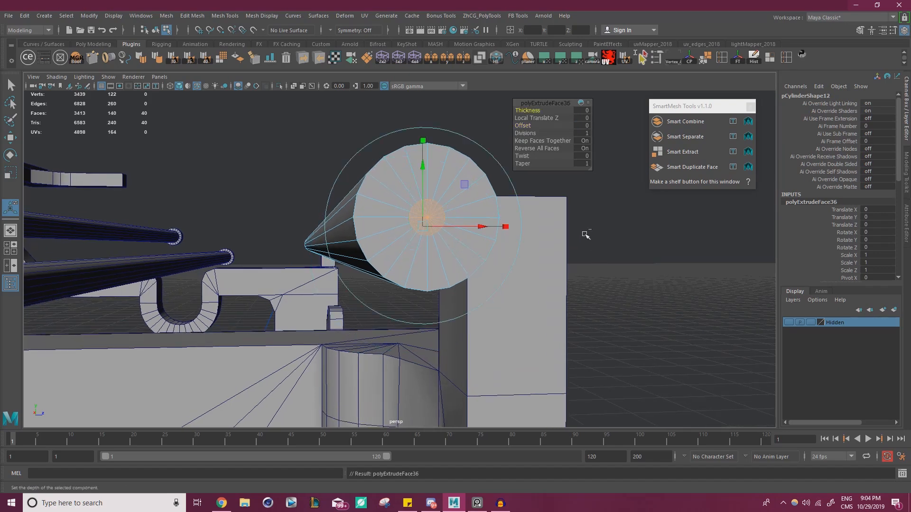
{"action": "left_click_drag", "start_coordinate": [526, 109], "coordinate": [522, 110]}
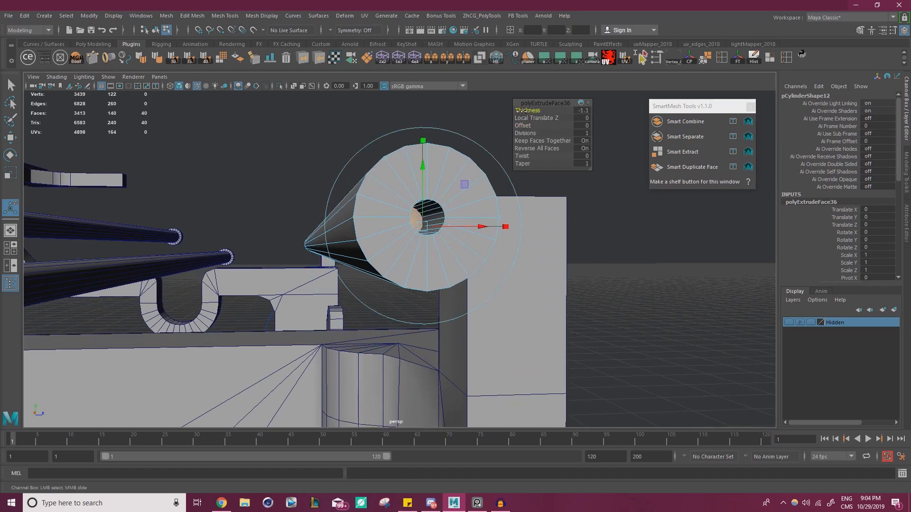
{"action": "left_click_drag", "start_coordinate": [483, 158], "coordinate": [433, 186], "text": "alt"}
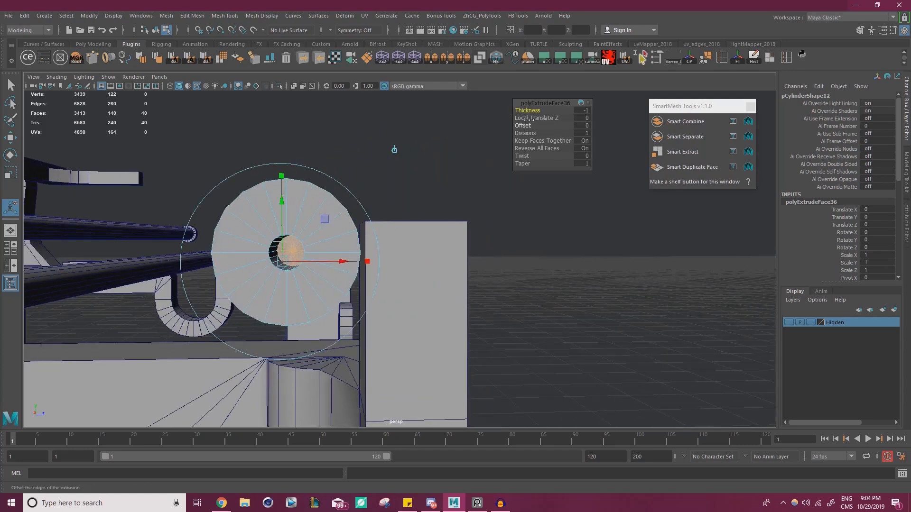
{"action": "left_click_drag", "start_coordinate": [494, 165], "coordinate": [396, 206], "text": "alt"}
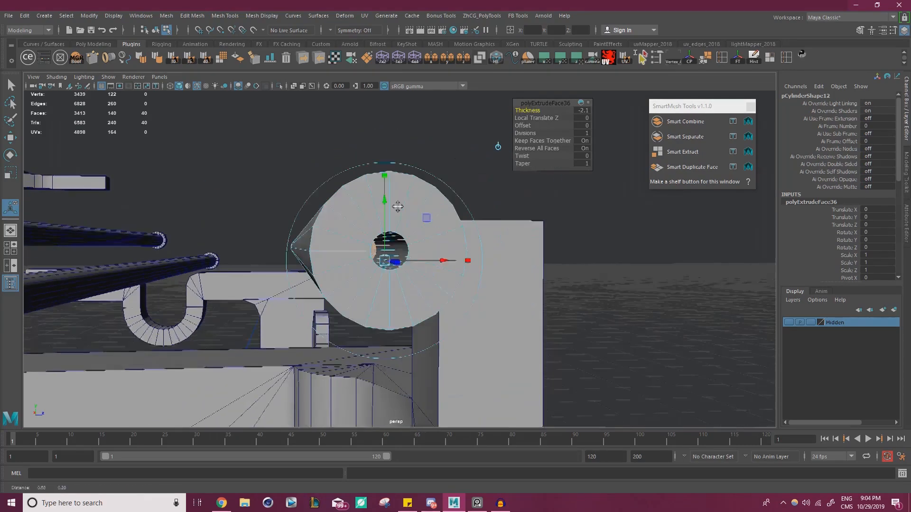
Try changing the offset of the hole extrusion, including -0.1, and undo the adjustments.
{"action": "scroll", "coordinate": [408, 205], "scroll_direction": "up", "scroll_amount": 5}
{"action": "middle_click_drag", "start_coordinate": [419, 205], "coordinate": [432, 205], "text": "alt"}
{"action": "left_click_drag", "start_coordinate": [522, 125], "coordinate": [523, 126]}
{"action": "scroll", "coordinate": [418, 204], "scroll_direction": "down", "scroll_amount": 4}
{"action": "mouse_move", "coordinate": [375, 237]}
{"action": "left_mouse_down", "text": "alt"}
{"action": "mouse_move", "coordinate": [372, 228]}
{"action": "mouse_move", "coordinate": [372, 240]}
{"action": "left_mouse_up", "text": "alt"}
{"action": "scroll", "coordinate": [372, 240], "scroll_direction": "down", "scroll_amount": 2}
{"action": "middle_click_drag", "start_coordinate": [363, 280], "coordinate": [351, 227], "text": "alt"}
{"action": "right_click_drag", "start_coordinate": [320, 213], "coordinate": [348, 226], "text": "alt"}
{"action": "middle_click_drag", "start_coordinate": [348, 226], "coordinate": [354, 227], "text": "alt"}
{"action": "middle_click_drag", "start_coordinate": [414, 176], "coordinate": [414, 179], "text": "alt"}
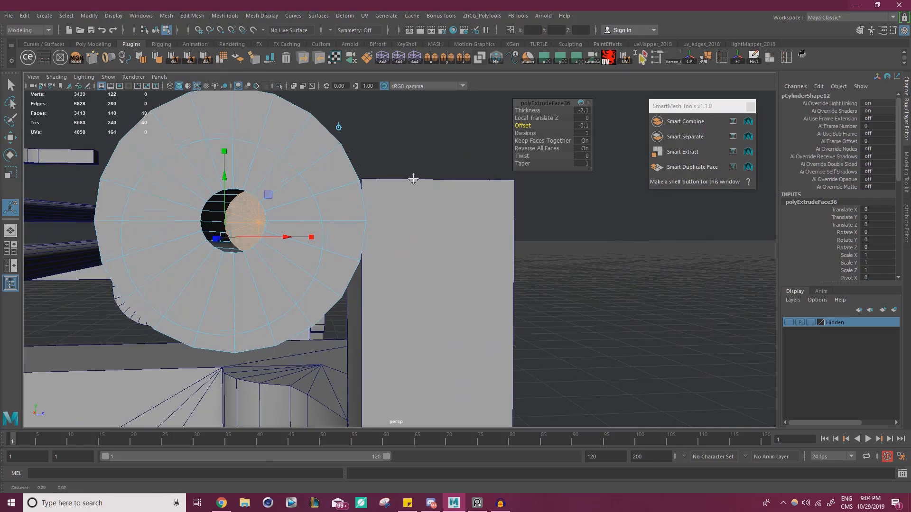
{"action": "mouse_move", "coordinate": [413, 179]}
{"action": "left_mouse_down", "text": "alt"}
{"action": "mouse_move", "coordinate": [429, 179]}
{"action": "mouse_move", "coordinate": [420, 179]}
{"action": "left_mouse_up", "text": "alt"}
{"action": "middle_click_drag", "start_coordinate": [420, 179], "coordinate": [420, 186], "text": "alt"}
{"action": "middle_click_drag", "start_coordinate": [535, 131], "coordinate": [531, 126]}
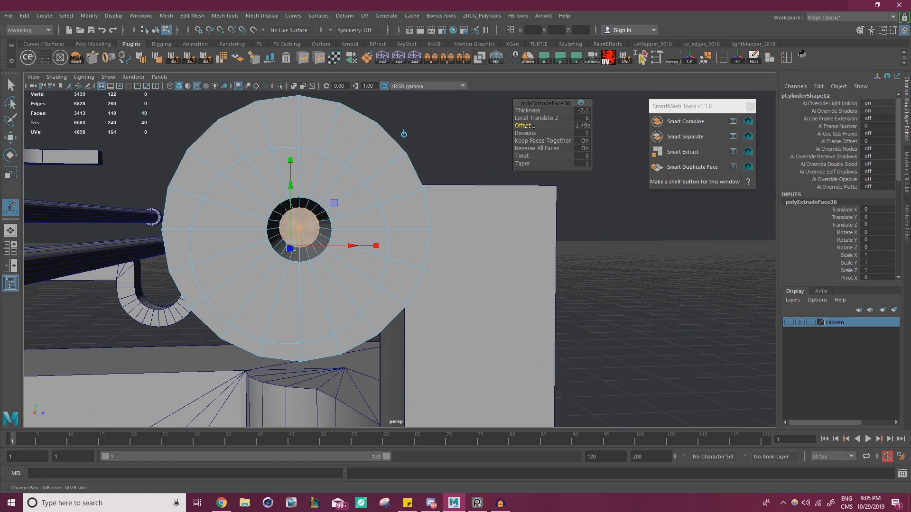
{"action": "key", "text": "ctrl+z"}
{"action": "key", "text": "ctrl+z"}
Bevel the outer rim edge loops at both ends of the rod with 2 segments.
{"action": "key", "text": "r"}
{"action": "left_click_drag", "start_coordinate": [304, 230], "coordinate": [326, 246], "text": "alt"}
{"action": "left_click_drag", "start_coordinate": [375, 316], "coordinate": [437, 166]}
{"action": "scroll", "coordinate": [372, 295], "scroll_direction": "down", "scroll_amount": 4}
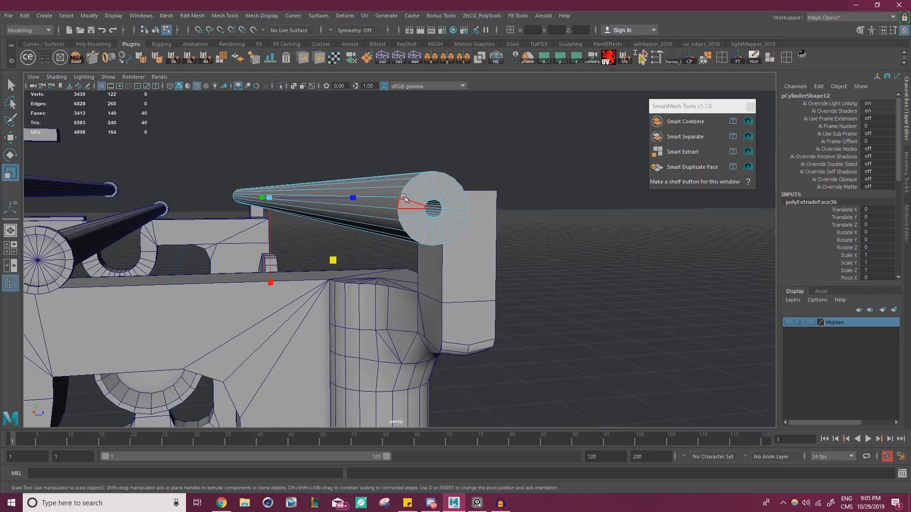
{"action": "left_click", "coordinate": [413, 183]}
{"action": "right_click_drag", "start_coordinate": [414, 185], "coordinate": [411, 147]}
{"action": "double_click", "coordinate": [400, 203]}
{"action": "right_click_drag", "start_coordinate": [443, 213], "coordinate": [389, 216], "text": "alt"}
{"action": "left_click_drag", "start_coordinate": [389, 215], "coordinate": [546, 237], "text": "alt"}
{"action": "middle_click_drag", "start_coordinate": [397, 258], "coordinate": [451, 213], "text": "alt"}
{"action": "right_click_drag", "start_coordinate": [403, 251], "coordinate": [512, 258], "text": "alt"}
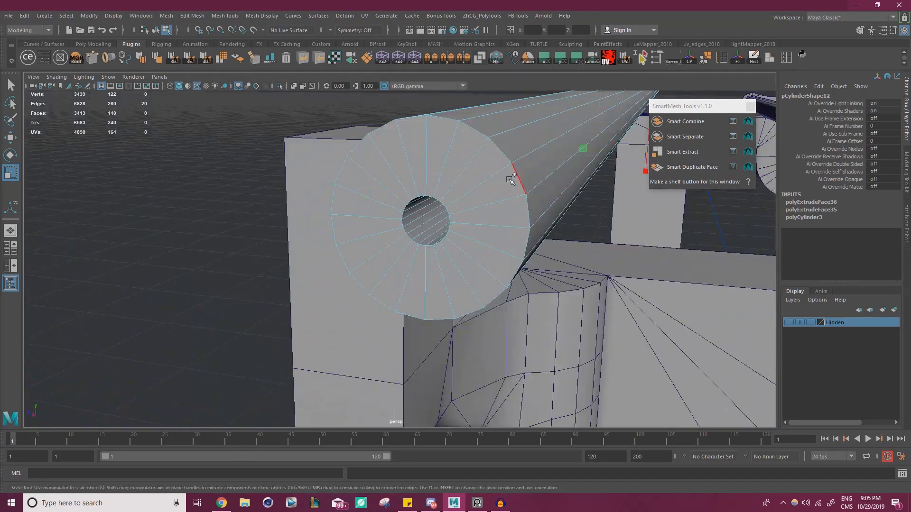
{"action": "key", "text": "ctrl+b"}
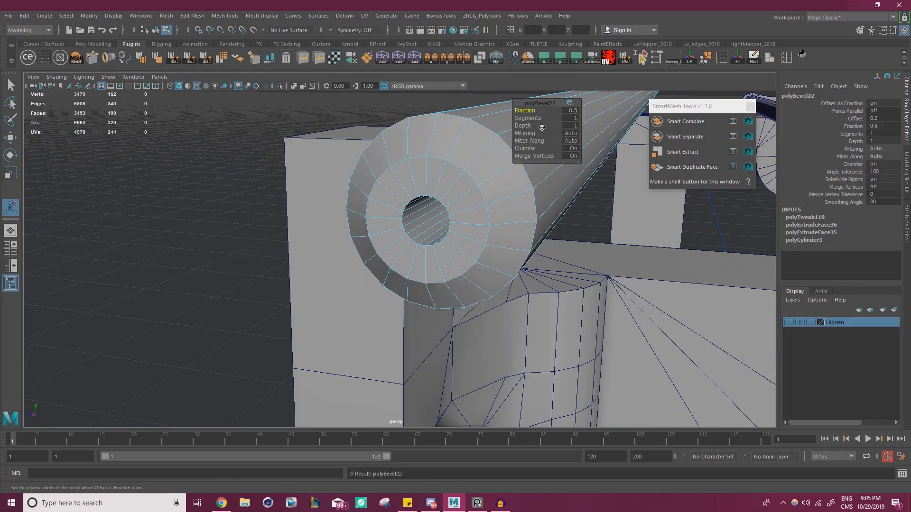
{"action": "left_click_drag", "start_coordinate": [534, 118], "coordinate": [544, 118]}
Refine the rod's rim bevel to 3 segments with a fraction of 0.6.
{"action": "right_click_drag", "start_coordinate": [427, 202], "coordinate": [380, 209], "text": "alt"}
{"action": "left_click_drag", "start_coordinate": [380, 208], "coordinate": [334, 211], "text": "alt"}
{"action": "right_click_drag", "start_coordinate": [355, 208], "coordinate": [368, 208], "text": "alt"}
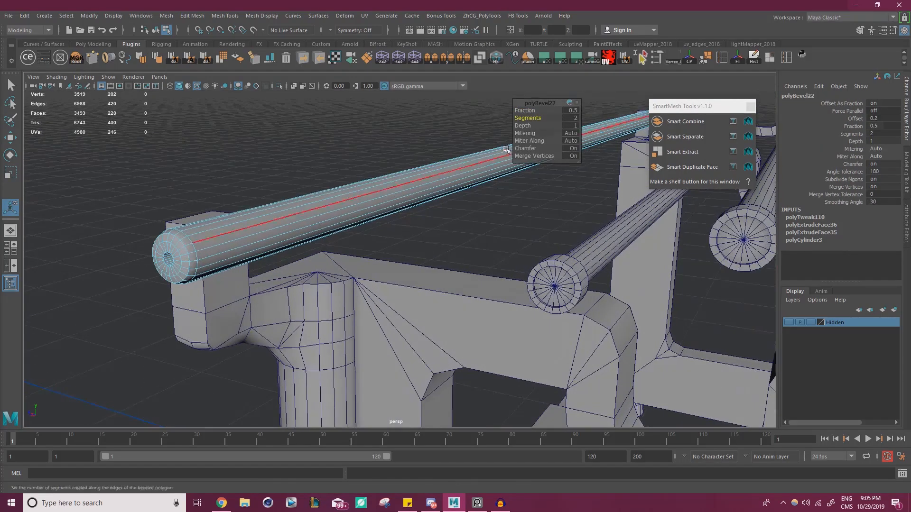
{"action": "left_click_drag", "start_coordinate": [524, 111], "coordinate": [528, 111]}
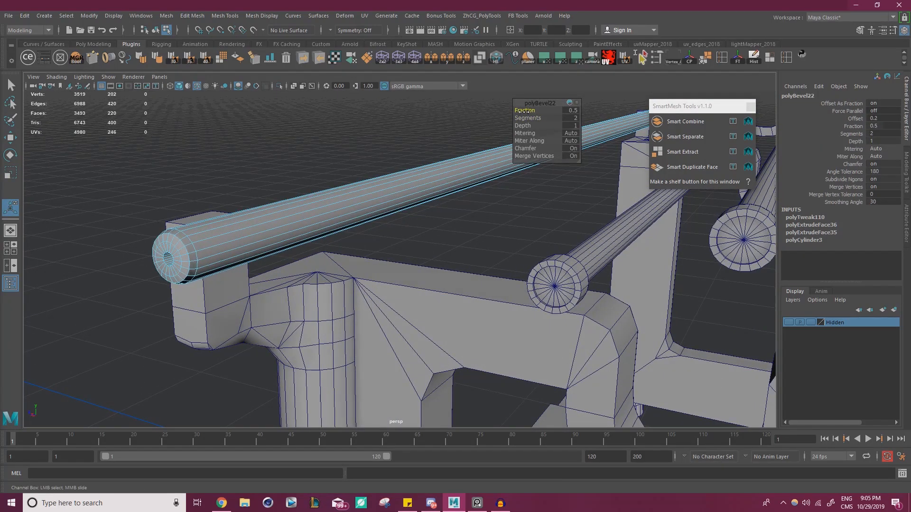
{"action": "right_click_drag", "start_coordinate": [296, 213], "coordinate": [279, 216], "text": "alt"}
{"action": "left_click_drag", "start_coordinate": [279, 216], "coordinate": [429, 261], "text": "alt"}
{"action": "middle_click_drag", "start_coordinate": [429, 261], "coordinate": [343, 280], "text": "alt"}
{"action": "right_click_drag", "start_coordinate": [429, 272], "coordinate": [522, 290], "text": "alt"}
{"action": "middle_click_drag", "start_coordinate": [522, 290], "coordinate": [427, 266], "text": "alt"}
{"action": "right_click_drag", "start_coordinate": [441, 275], "coordinate": [514, 284], "text": "alt"}
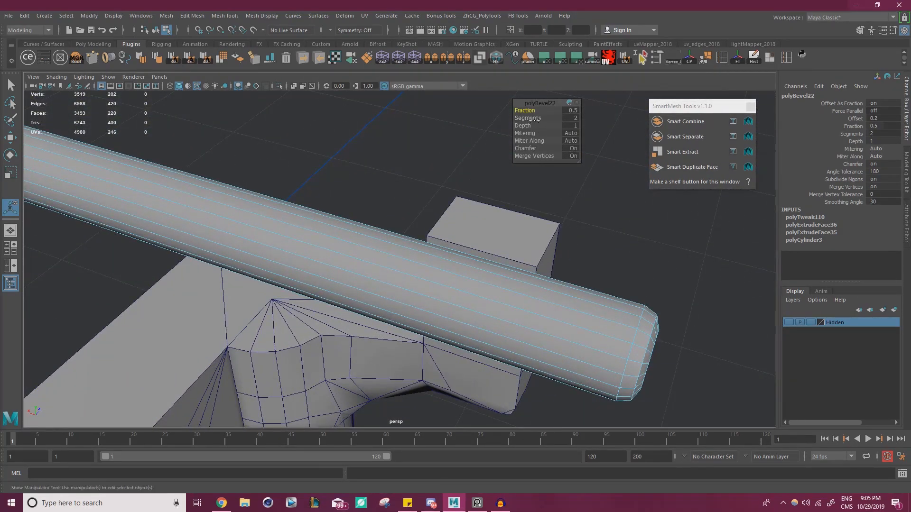
{"action": "left_click_drag", "start_coordinate": [535, 118], "coordinate": [531, 110]}
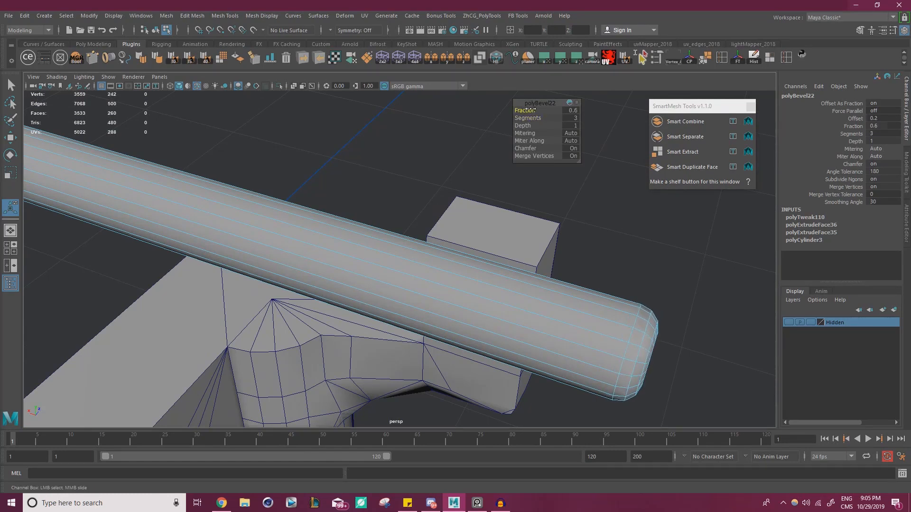
{"action": "scroll", "coordinate": [446, 309], "scroll_direction": "down", "scroll_amount": 8}
{"action": "scroll", "coordinate": [457, 323], "scroll_direction": "up", "scroll_amount": 4}
{"action": "key", "text": "w"}
Return to object selection, select the beveled rod, and adjust the softness of its edge normals.
{"action": "right_click_drag", "start_coordinate": [400, 179], "coordinate": [555, 160]}
{"action": "left_click", "coordinate": [443, 167]}
{"action": "left_click", "coordinate": [407, 216]}
{"action": "right_click_drag", "start_coordinate": [430, 200], "coordinate": [474, 188]}
{"action": "left_click", "coordinate": [480, 193]}
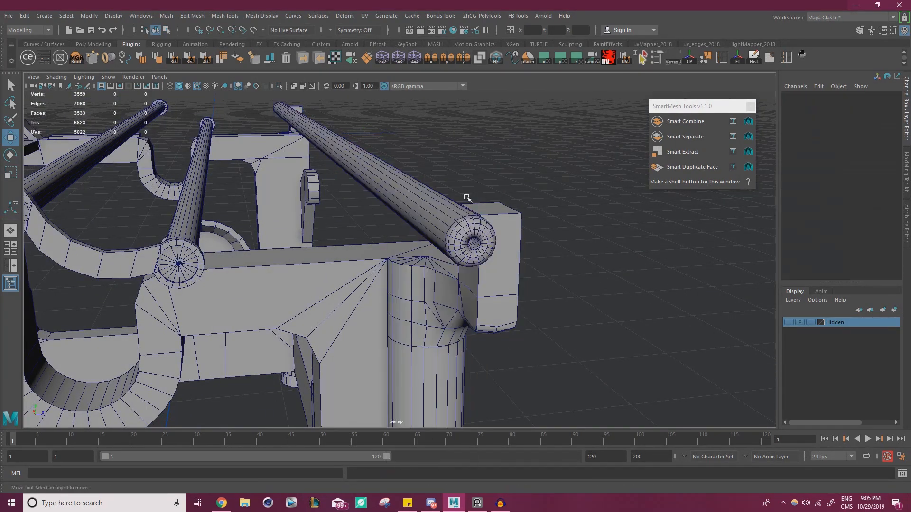
{"action": "left_click_drag", "start_coordinate": [479, 193], "coordinate": [451, 192], "text": "alt"}
{"action": "right_click_drag", "start_coordinate": [451, 192], "coordinate": [479, 221], "text": "alt"}
{"action": "left_click", "coordinate": [503, 175]}
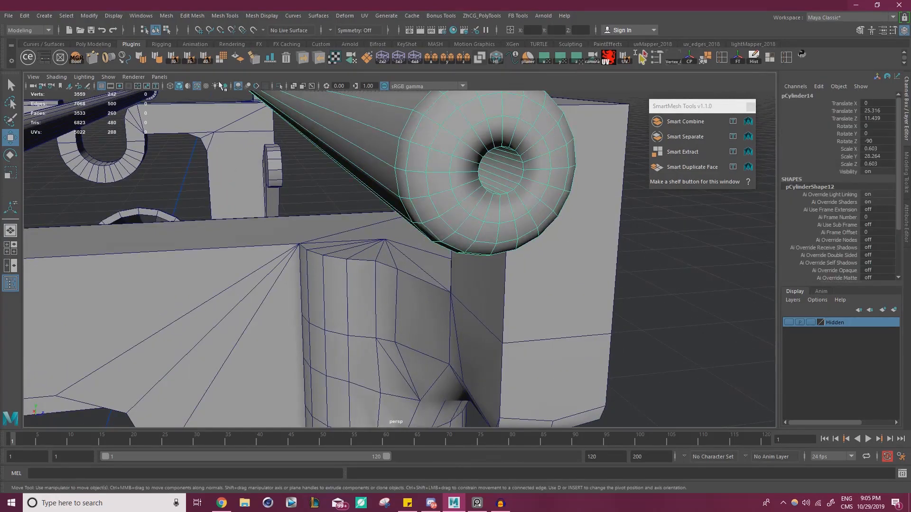
{"action": "left_click", "coordinate": [205, 59]}
{"action": "right_click_drag", "start_coordinate": [385, 155], "coordinate": [333, 232], "text": "alt"}
{"action": "left_click", "coordinate": [580, 287]}
{"action": "right_click_drag", "start_coordinate": [458, 253], "coordinate": [360, 214], "text": "alt"}
{"action": "left_click_drag", "start_coordinate": [360, 214], "coordinate": [415, 209], "text": "alt"}
{"action": "right_click_drag", "start_coordinate": [414, 210], "coordinate": [166, 226], "text": "alt"}
{"action": "left_click_drag", "start_coordinate": [167, 226], "coordinate": [271, 237], "text": "alt"}
Switch to the reference image board and examine the numbered carriage rods and parts 7 to 12 in the annotated typewriter photo.
{"action": "left_click", "coordinate": [477, 503]}
{"action": "scroll", "coordinate": [374, 270], "scroll_direction": "down", "scroll_amount": 8}
{"action": "middle_click_drag", "start_coordinate": [546, 259], "coordinate": [348, 242]}
{"action": "middle_click_drag", "start_coordinate": [538, 203], "coordinate": [324, 255]}
{"action": "scroll", "coordinate": [324, 255], "scroll_direction": "down", "scroll_amount": 4}
{"action": "middle_click_drag", "start_coordinate": [499, 269], "coordinate": [366, 249]}
{"action": "scroll", "coordinate": [366, 248], "scroll_direction": "up", "scroll_amount": 7}
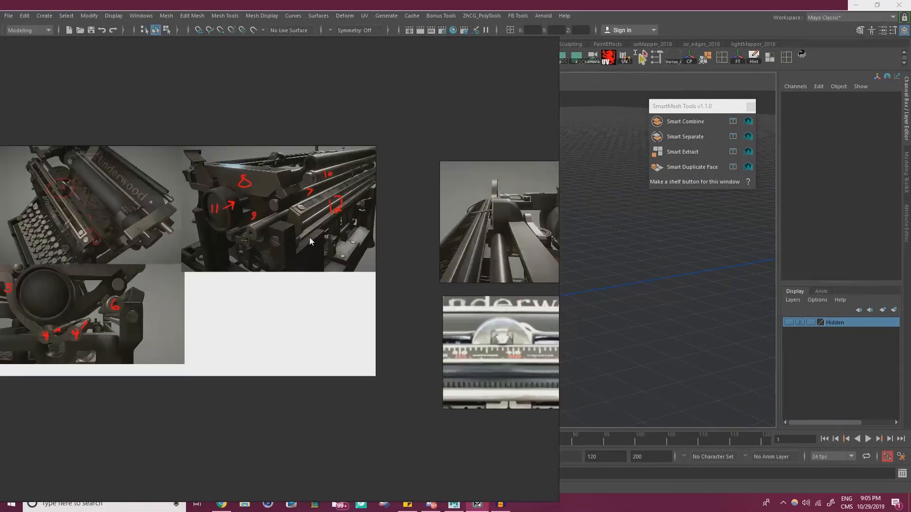
{"action": "middle_click_drag", "start_coordinate": [170, 280], "coordinate": [399, 272]}
{"action": "scroll", "coordinate": [328, 308], "scroll_direction": "up", "scroll_amount": 4}
{"action": "middle_click_drag", "start_coordinate": [527, 204], "coordinate": [232, 299]}
{"action": "scroll", "coordinate": [344, 240], "scroll_direction": "up", "scroll_amount": 4}
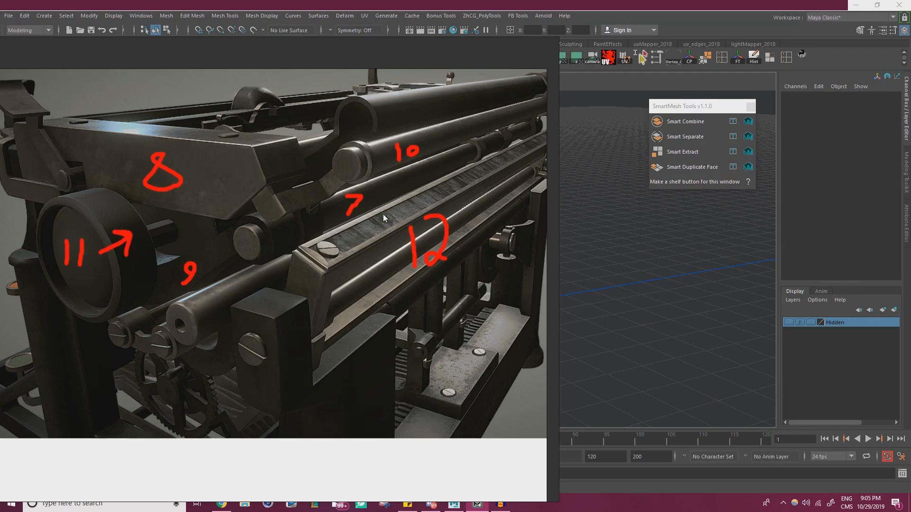
{"action": "scroll", "coordinate": [289, 229], "scroll_direction": "up", "scroll_amount": 3}
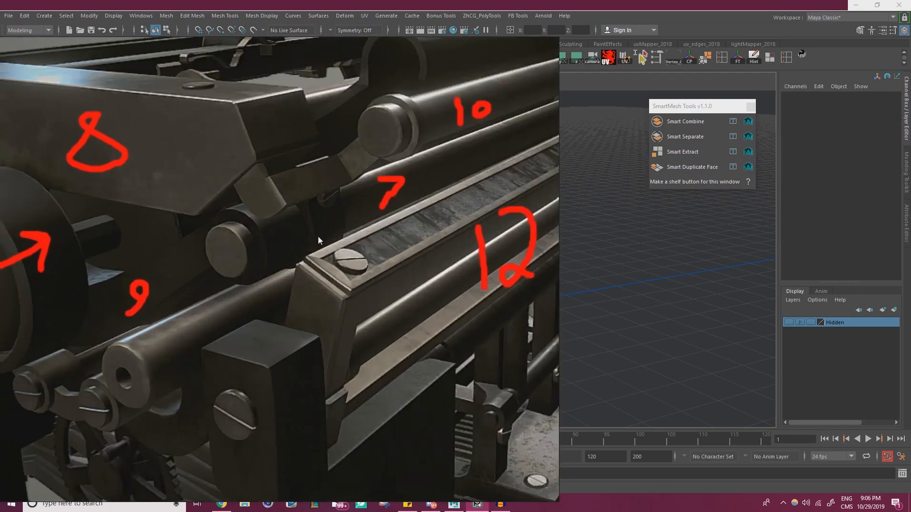
{"action": "middle_click_drag", "start_coordinate": [285, 223], "coordinate": [356, 235]}
Compare the annotated view of the carriage end plate with the Underwood restoration photo of the carriage and platen knob.
{"action": "scroll", "coordinate": [355, 234], "scroll_direction": "down", "scroll_amount": 3}
{"action": "scroll", "coordinate": [168, 178], "scroll_direction": "down", "scroll_amount": 3}
{"action": "middle_click_drag", "start_coordinate": [168, 178], "coordinate": [255, 212]}
{"action": "scroll", "coordinate": [215, 217], "scroll_direction": "down", "scroll_amount": 3}
{"action": "scroll", "coordinate": [244, 255], "scroll_direction": "up", "scroll_amount": 6}
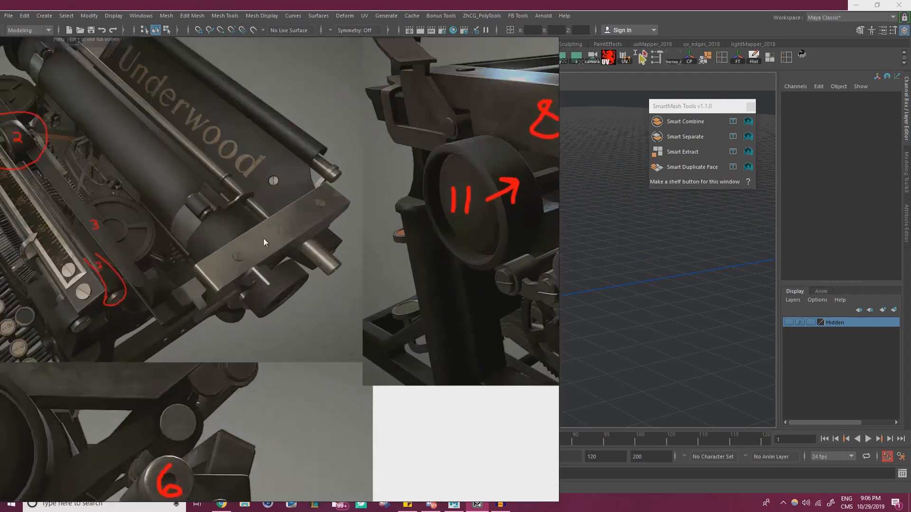
{"action": "scroll", "coordinate": [254, 256], "scroll_direction": "down", "scroll_amount": 4}
{"action": "middle_click_drag", "start_coordinate": [159, 259], "coordinate": [226, 306]}
{"action": "middle_click_drag", "start_coordinate": [29, 315], "coordinate": [234, 269]}
{"action": "scroll", "coordinate": [234, 269], "scroll_direction": "down", "scroll_amount": 6}
{"action": "middle_click_drag", "start_coordinate": [79, 258], "coordinate": [268, 285]}
{"action": "scroll", "coordinate": [268, 286], "scroll_direction": "up", "scroll_amount": 5}
{"action": "scroll", "coordinate": [320, 268], "scroll_direction": "down", "scroll_amount": 2}
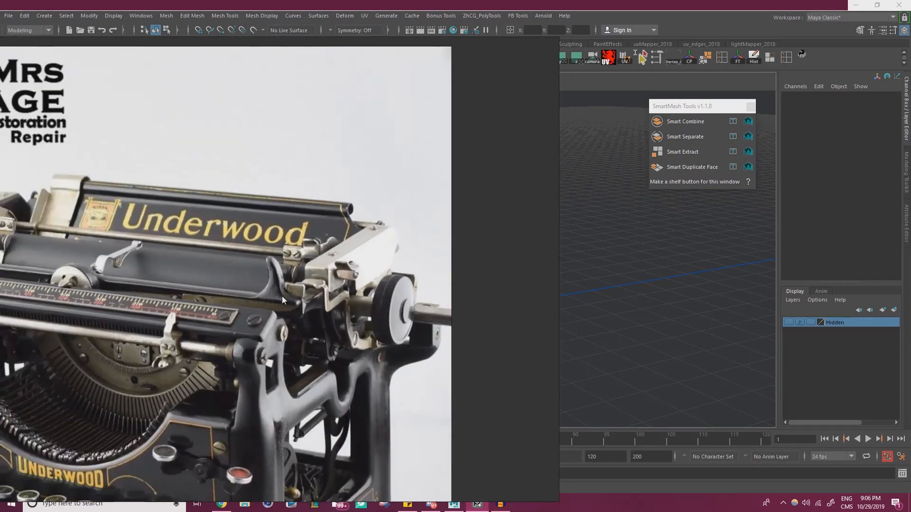
Examine the side and angled front photos of the carriage end, its knob, levers and protruding rod.
{"action": "middle_click_drag", "start_coordinate": [142, 290], "coordinate": [298, 290]}
{"action": "scroll", "coordinate": [169, 244], "scroll_direction": "down", "scroll_amount": 3}
{"action": "middle_click_drag", "start_coordinate": [2, 242], "coordinate": [403, 240]}
{"action": "middle_click_drag", "start_coordinate": [77, 264], "coordinate": [273, 269]}
{"action": "scroll", "coordinate": [244, 249], "scroll_direction": "down", "scroll_amount": 3}
{"action": "scroll", "coordinate": [270, 263], "scroll_direction": "up", "scroll_amount": 3}
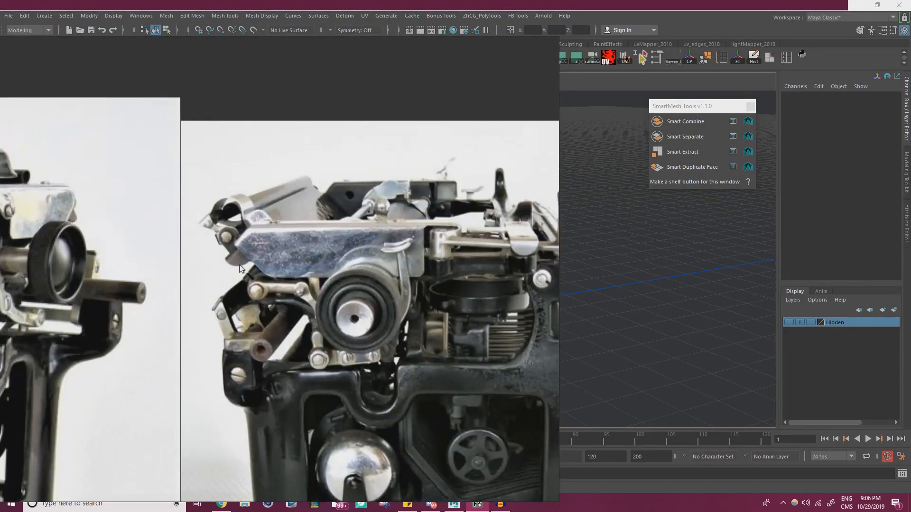
{"action": "scroll", "coordinate": [374, 275], "scroll_direction": "down", "scroll_amount": 4}
{"action": "middle_click_drag", "start_coordinate": [170, 275], "coordinate": [351, 275]}
{"action": "scroll", "coordinate": [351, 275], "scroll_direction": "up", "scroll_amount": 3}
{"action": "middle_click_drag", "start_coordinate": [458, 236], "coordinate": [293, 263]}
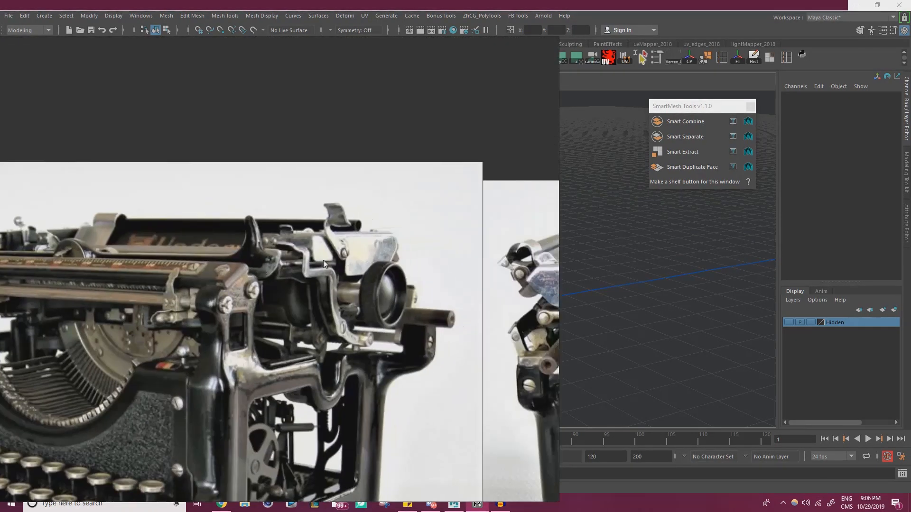
Browse the full typewriter photos and examine the close-up of the platen knob, bent lever and carriage rod.
{"action": "scroll", "coordinate": [349, 255], "scroll_direction": "down", "scroll_amount": 4}
{"action": "middle_click_drag", "start_coordinate": [347, 199], "coordinate": [281, 420]}
{"action": "middle_click_drag", "start_coordinate": [294, 190], "coordinate": [313, 280]}
{"action": "scroll", "coordinate": [313, 280], "scroll_direction": "down", "scroll_amount": 2}
{"action": "middle_click_drag", "start_coordinate": [332, 166], "coordinate": [332, 242]}
{"action": "scroll", "coordinate": [332, 242], "scroll_direction": "up", "scroll_amount": 6}
{"action": "middle_click_drag", "start_coordinate": [384, 183], "coordinate": [61, 228]}
{"action": "middle_click_drag", "start_coordinate": [447, 216], "coordinate": [376, 230]}
{"action": "middle_click_drag", "start_coordinate": [526, 233], "coordinate": [142, 195]}
{"action": "middle_click_drag", "start_coordinate": [522, 218], "coordinate": [83, 185]}
{"action": "scroll", "coordinate": [281, 250], "scroll_direction": "down", "scroll_amount": 2}
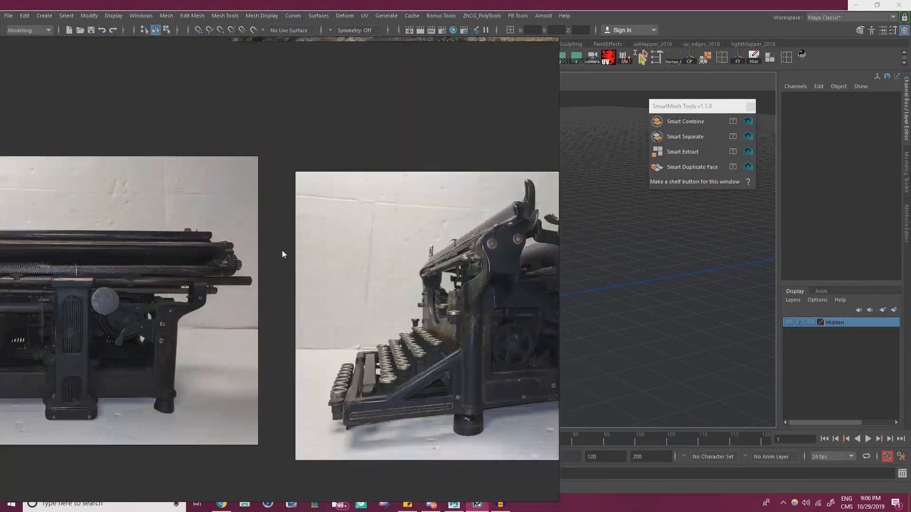
{"action": "middle_click_drag", "start_coordinate": [422, 237], "coordinate": [171, 262]}
{"action": "scroll", "coordinate": [189, 260], "scroll_direction": "up", "scroll_amount": 5}
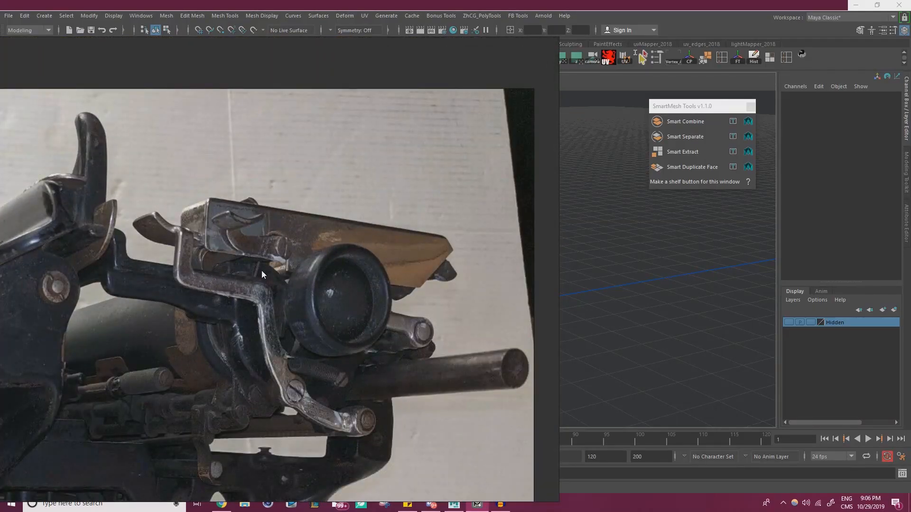
Review more reference photos up to the full front view of the Underwood typewriter and its keyboard.
{"action": "scroll", "coordinate": [262, 275], "scroll_direction": "up", "scroll_amount": 4}
{"action": "middle_click_drag", "start_coordinate": [505, 245], "coordinate": [628, 242]}
{"action": "scroll", "coordinate": [324, 225], "scroll_direction": "down", "scroll_amount": 5}
{"action": "scroll", "coordinate": [324, 225], "scroll_direction": "down", "scroll_amount": 4}
{"action": "middle_click_drag", "start_coordinate": [310, 190], "coordinate": [326, 475]}
{"action": "scroll", "coordinate": [319, 229], "scroll_direction": "down", "scroll_amount": 4}
{"action": "middle_click_drag", "start_coordinate": [511, 257], "coordinate": [91, 127]}
{"action": "scroll", "coordinate": [256, 246], "scroll_direction": "up", "scroll_amount": 2}
{"action": "scroll", "coordinate": [292, 260], "scroll_direction": "down", "scroll_amount": 1}
{"action": "scroll", "coordinate": [351, 275], "scroll_direction": "down", "scroll_amount": 3}
{"action": "middle_click_drag", "start_coordinate": [444, 117], "coordinate": [211, 174]}
{"action": "scroll", "coordinate": [211, 175], "scroll_direction": "up", "scroll_amount": 1}
{"action": "middle_click_drag", "start_coordinate": [352, 327], "coordinate": [352, 232]}
{"action": "scroll", "coordinate": [351, 285], "scroll_direction": "up", "scroll_amount": 4}
{"action": "middle_click_drag", "start_coordinate": [354, 332], "coordinate": [374, 206]}
{"action": "middle_click_drag", "start_coordinate": [552, 391], "coordinate": [245, 327]}
{"action": "scroll", "coordinate": [238, 299], "scroll_direction": "down", "scroll_amount": 2}
{"action": "middle_click_drag", "start_coordinate": [340, 294], "coordinate": [40, 265]}
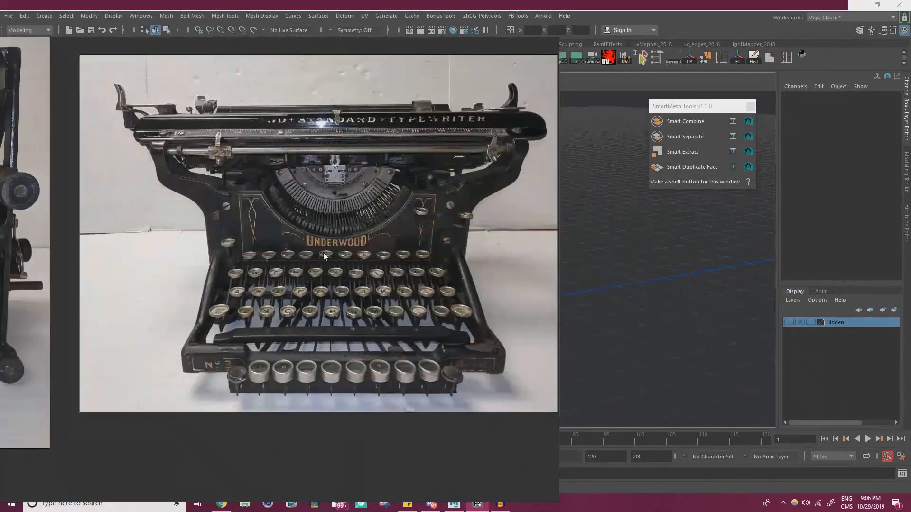
Look over the side and underside photos, and examine the close-up of the carriage's levers and ribbed knob.
{"action": "middle_click_drag", "start_coordinate": [373, 222], "coordinate": [366, 343]}
{"action": "scroll", "coordinate": [262, 287], "scroll_direction": "down", "scroll_amount": 6}
{"action": "middle_click_drag", "start_coordinate": [223, 290], "coordinate": [485, 351]}
{"action": "middle_click_drag", "start_coordinate": [251, 246], "coordinate": [370, 277]}
{"action": "scroll", "coordinate": [185, 281], "scroll_direction": "up", "scroll_amount": 2}
{"action": "middle_click_drag", "start_coordinate": [184, 282], "coordinate": [406, 303]}
{"action": "scroll", "coordinate": [209, 286], "scroll_direction": "up", "scroll_amount": 4}
{"action": "middle_click_drag", "start_coordinate": [554, 299], "coordinate": [373, 298]}
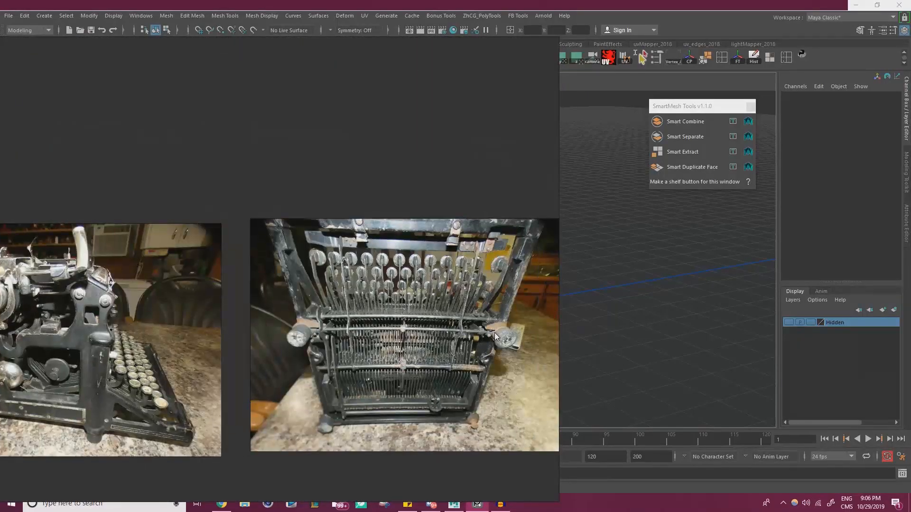
{"action": "scroll", "coordinate": [495, 332], "scroll_direction": "up", "scroll_amount": 2}
{"action": "scroll", "coordinate": [494, 331], "scroll_direction": "down", "scroll_amount": 6}
{"action": "scroll", "coordinate": [386, 285], "scroll_direction": "up", "scroll_amount": 5}
{"action": "scroll", "coordinate": [386, 286], "scroll_direction": "up", "scroll_amount": 4}
{"action": "middle_click_drag", "start_coordinate": [381, 287], "coordinate": [259, 274]}
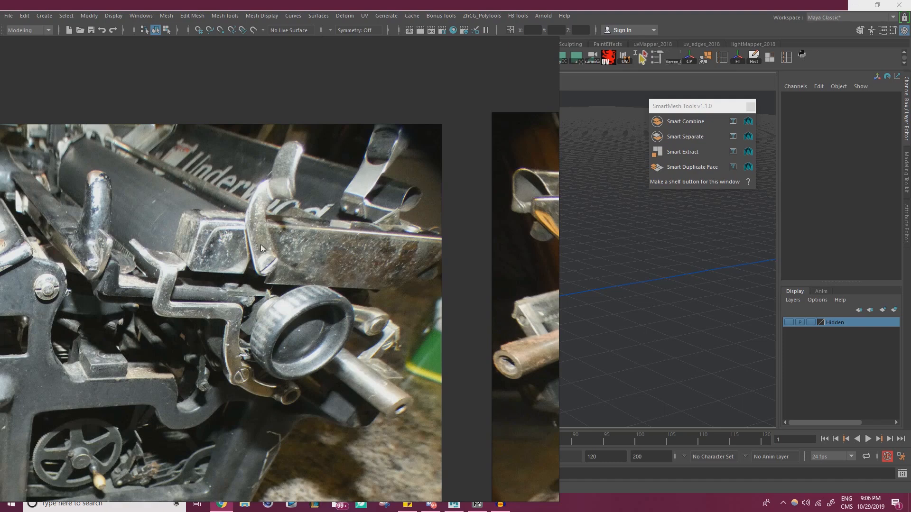
Compare the knobs, levers and hollow rod at both carriage ends with the outdoor photo of the whole typewriter.
{"action": "scroll", "coordinate": [261, 229], "scroll_direction": "down", "scroll_amount": 2}
{"action": "middle_click_drag", "start_coordinate": [262, 228], "coordinate": [166, 226]}
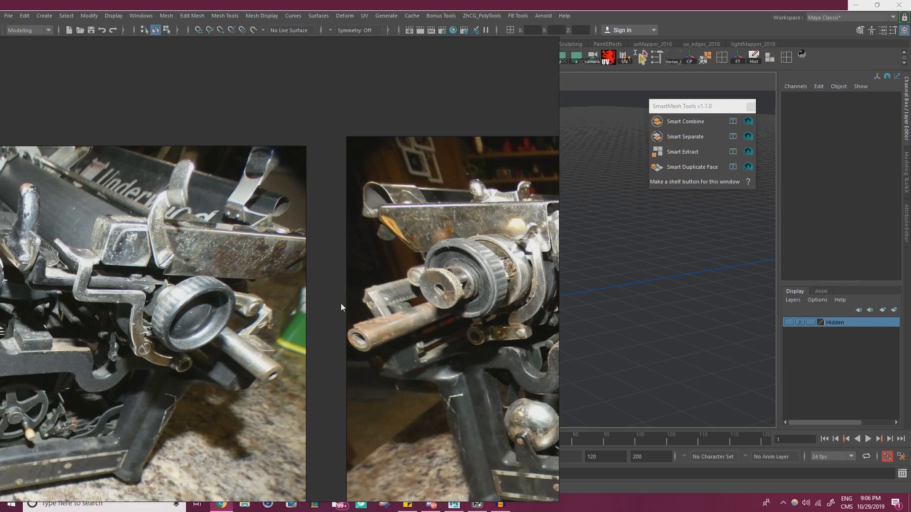
{"action": "scroll", "coordinate": [313, 294], "scroll_direction": "down", "scroll_amount": 3}
{"action": "middle_click_drag", "start_coordinate": [368, 271], "coordinate": [388, 269]}
{"action": "scroll", "coordinate": [368, 299], "scroll_direction": "up", "scroll_amount": 2}
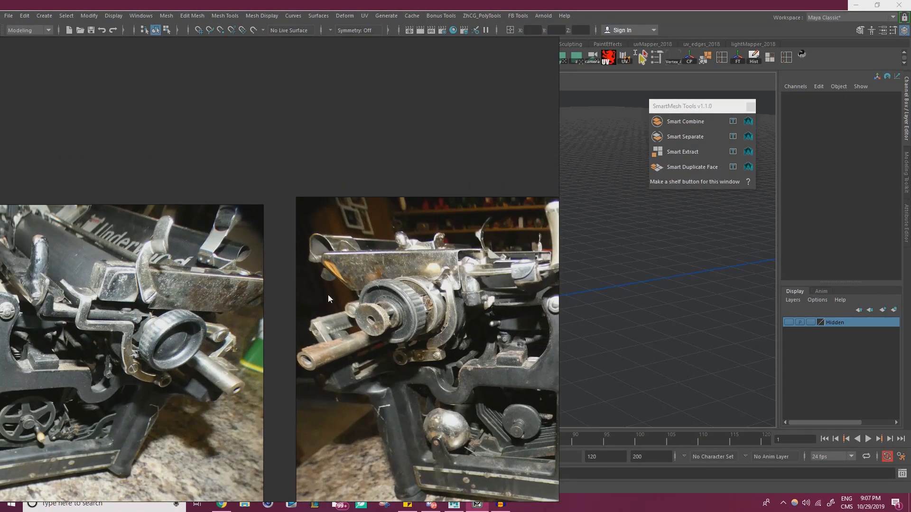
{"action": "scroll", "coordinate": [412, 331], "scroll_direction": "down", "scroll_amount": 4}
{"action": "scroll", "coordinate": [275, 181], "scroll_direction": "up", "scroll_amount": 5}
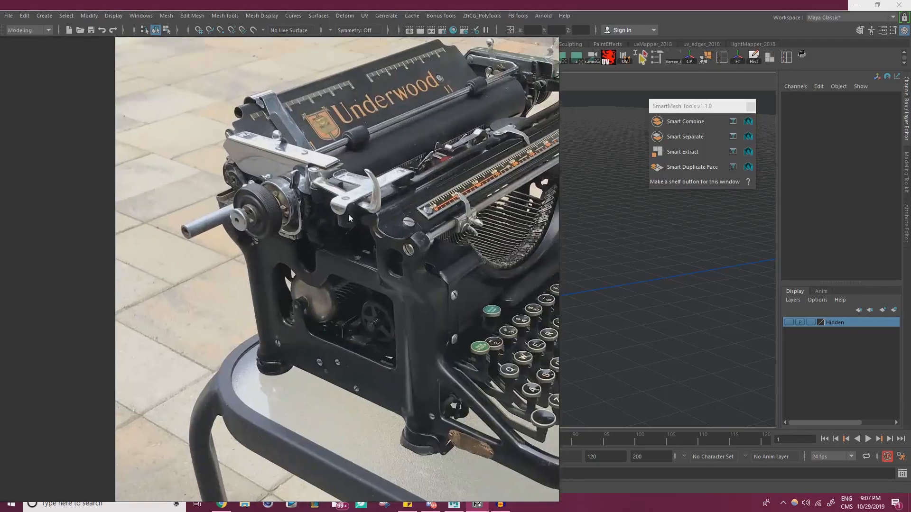
Examine the metal end plate, ball-tipped levers and knob in the outdoor and white-background carriage close-ups.
{"action": "middle_click_drag", "start_coordinate": [348, 214], "coordinate": [328, 252]}
{"action": "scroll", "coordinate": [260, 212], "scroll_direction": "up", "scroll_amount": 3}
{"action": "middle_click_drag", "start_coordinate": [299, 209], "coordinate": [274, 258]}
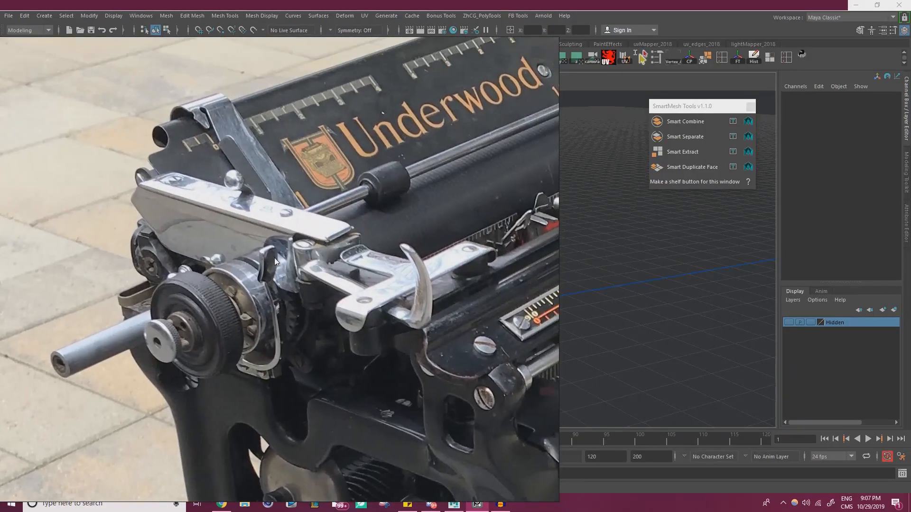
{"action": "scroll", "coordinate": [274, 238], "scroll_direction": "down", "scroll_amount": 6}
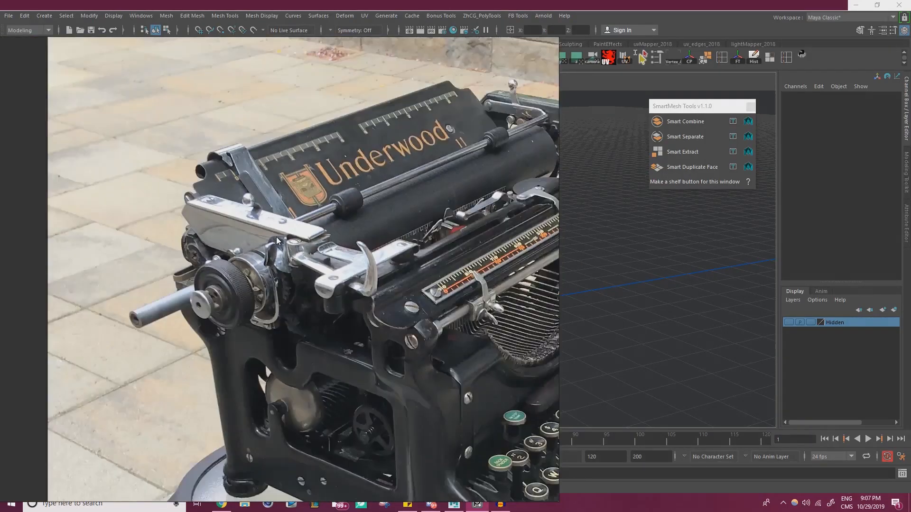
{"action": "scroll", "coordinate": [287, 298], "scroll_direction": "up", "scroll_amount": 4}
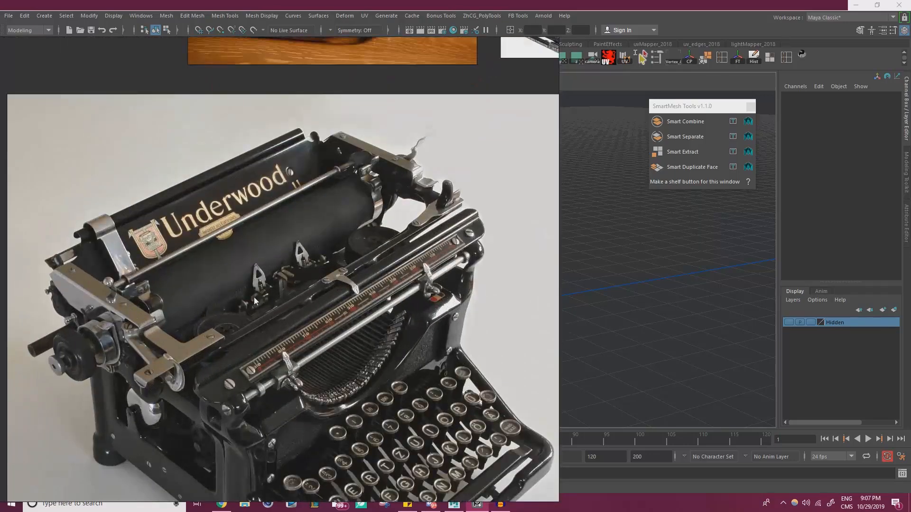
{"action": "middle_click_drag", "start_coordinate": [191, 267], "coordinate": [306, 242]}
{"action": "scroll", "coordinate": [209, 317], "scroll_direction": "up", "scroll_amount": 3}
{"action": "scroll", "coordinate": [229, 255], "scroll_direction": "up", "scroll_amount": 4}
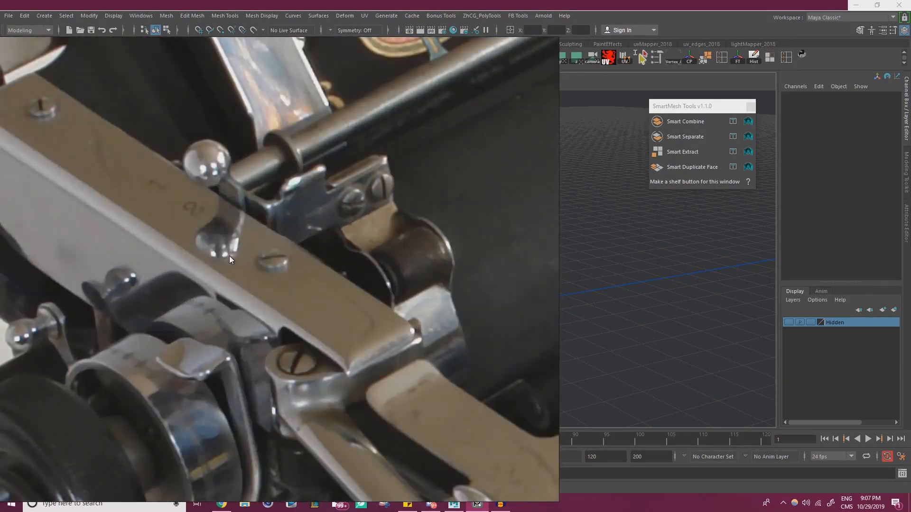
{"action": "scroll", "coordinate": [229, 255], "scroll_direction": "down", "scroll_amount": 4}
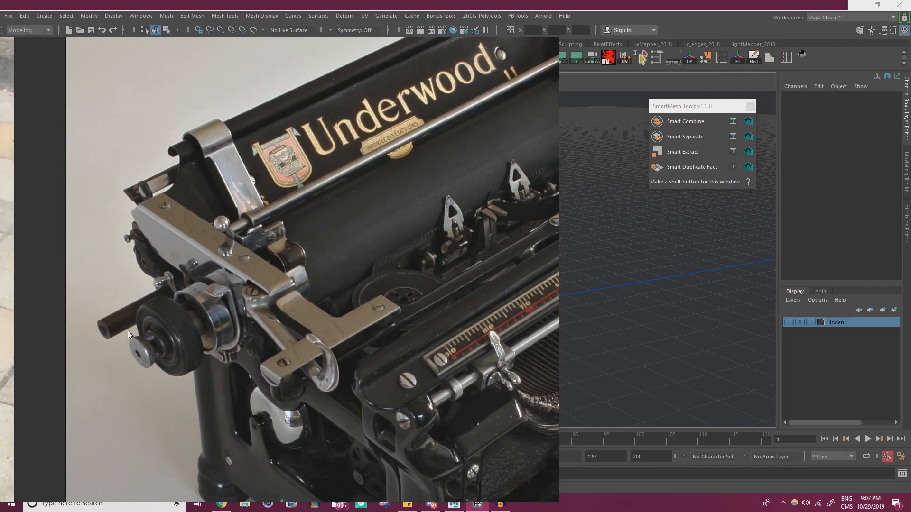
Browse across the reference board to the close-up of the bent lever, knob and protruding rod.
{"action": "scroll", "coordinate": [248, 350], "scroll_direction": "down", "scroll_amount": 6}
{"action": "middle_click_drag", "start_coordinate": [370, 44], "coordinate": [154, 275]}
{"action": "middle_click_drag", "start_coordinate": [455, 455], "coordinate": [224, 32]}
{"action": "middle_click_drag", "start_coordinate": [372, 327], "coordinate": [257, 32]}
{"action": "middle_click_drag", "start_coordinate": [397, 352], "coordinate": [349, 238]}
{"action": "scroll", "coordinate": [349, 238], "scroll_direction": "down", "scroll_amount": 2}
{"action": "middle_click_drag", "start_coordinate": [274, 302], "coordinate": [345, 265]}
{"action": "middle_click_drag", "start_coordinate": [217, 320], "coordinate": [362, 267]}
{"action": "scroll", "coordinate": [362, 267], "scroll_direction": "up", "scroll_amount": 3}
{"action": "scroll", "coordinate": [418, 287], "scroll_direction": "up", "scroll_amount": 5}
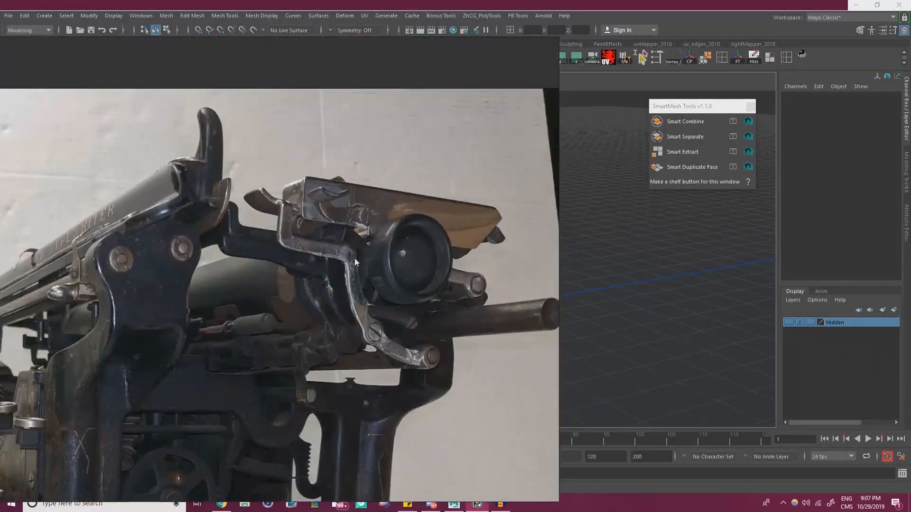
Compare the carriage end plate and knob across the side-view and front three-quarter reference photos.
{"action": "scroll", "coordinate": [322, 254], "scroll_direction": "down", "scroll_amount": 8}
{"action": "middle_click_drag", "start_coordinate": [323, 384], "coordinate": [428, 253]}
{"action": "scroll", "coordinate": [426, 251], "scroll_direction": "down", "scroll_amount": 2}
{"action": "middle_click_drag", "start_coordinate": [289, 353], "coordinate": [400, 193]}
{"action": "scroll", "coordinate": [351, 304], "scroll_direction": "up", "scroll_amount": 1}
{"action": "middle_click_drag", "start_coordinate": [351, 305], "coordinate": [281, 310]}
{"action": "middle_click_drag", "start_coordinate": [123, 253], "coordinate": [196, 287]}
{"action": "scroll", "coordinate": [196, 286], "scroll_direction": "up", "scroll_amount": 6}
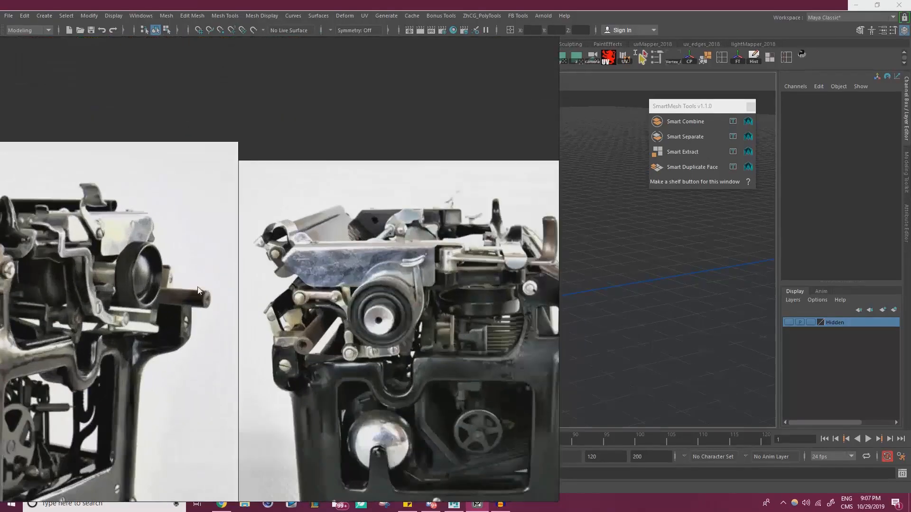
{"action": "scroll", "coordinate": [197, 286], "scroll_direction": "down", "scroll_amount": 3}
{"action": "middle_click_drag", "start_coordinate": [366, 279], "coordinate": [192, 260]}
{"action": "middle_click_drag", "start_coordinate": [420, 277], "coordinate": [229, 275]}
{"action": "scroll", "coordinate": [358, 274], "scroll_direction": "up", "scroll_amount": 4}
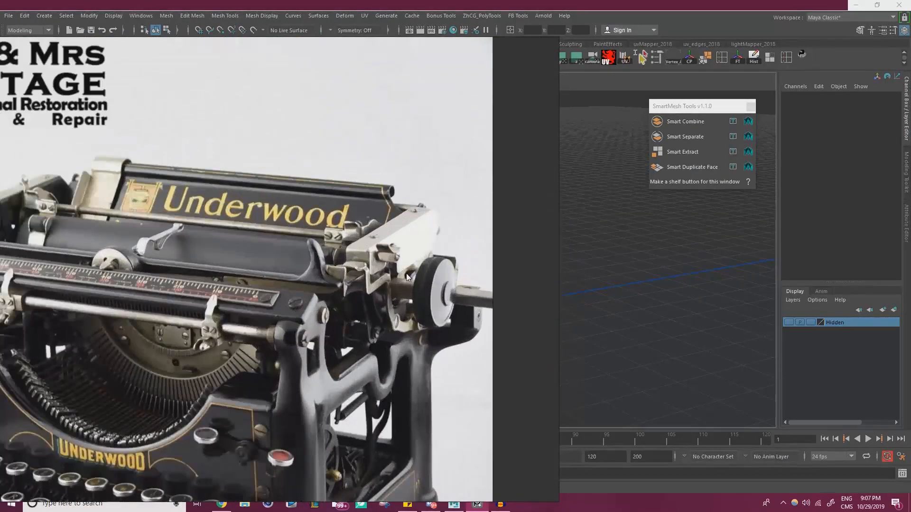
Return to the 3D scene and inspect the three long rods and the bent end bar of the carriage.
{"action": "key", "text": "ctrl+m"}
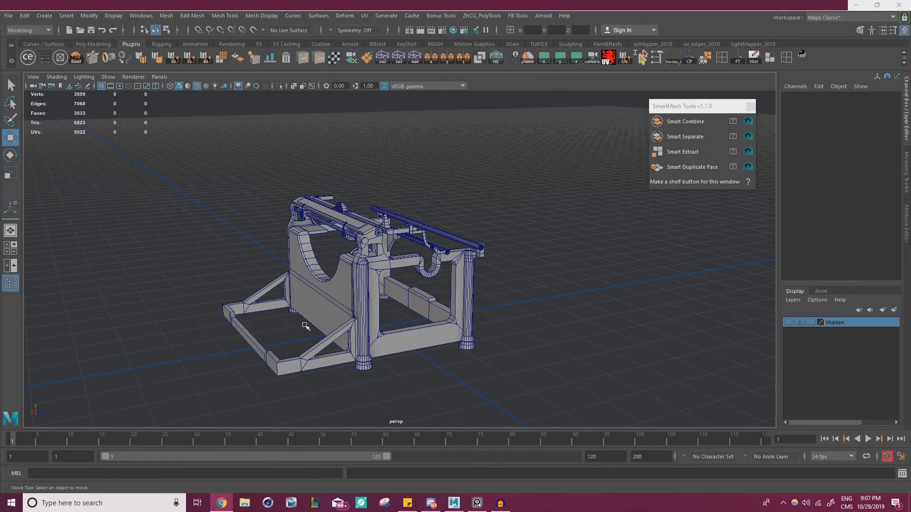
{"action": "left_click_drag", "start_coordinate": [423, 285], "coordinate": [385, 284], "text": "alt"}
{"action": "right_click_drag", "start_coordinate": [385, 284], "coordinate": [415, 284], "text": "alt"}
{"action": "left_click_drag", "start_coordinate": [415, 285], "coordinate": [410, 309], "text": "alt"}
{"action": "right_click_drag", "start_coordinate": [410, 308], "coordinate": [481, 302], "text": "alt"}
{"action": "left_click_drag", "start_coordinate": [480, 302], "coordinate": [513, 184], "text": "alt"}
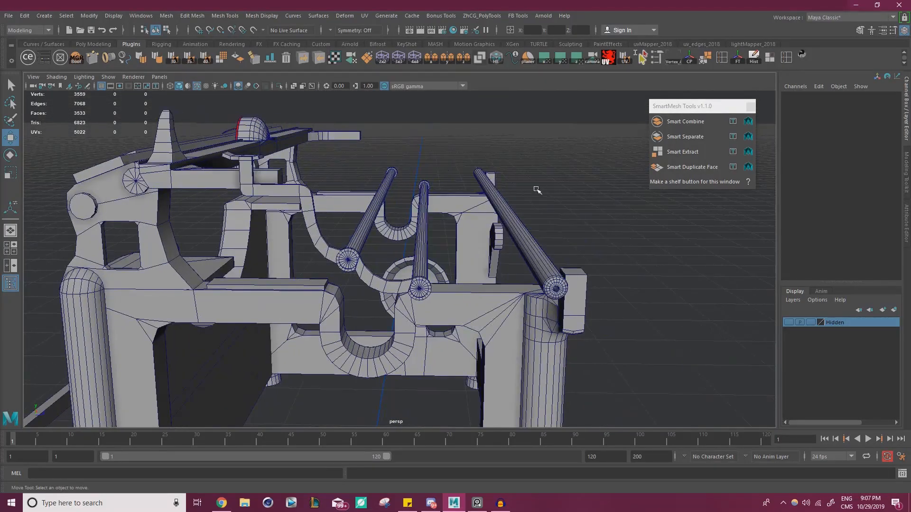
{"action": "left_click", "coordinate": [540, 275]}
{"action": "left_click_drag", "start_coordinate": [540, 275], "coordinate": [411, 256], "text": "alt"}
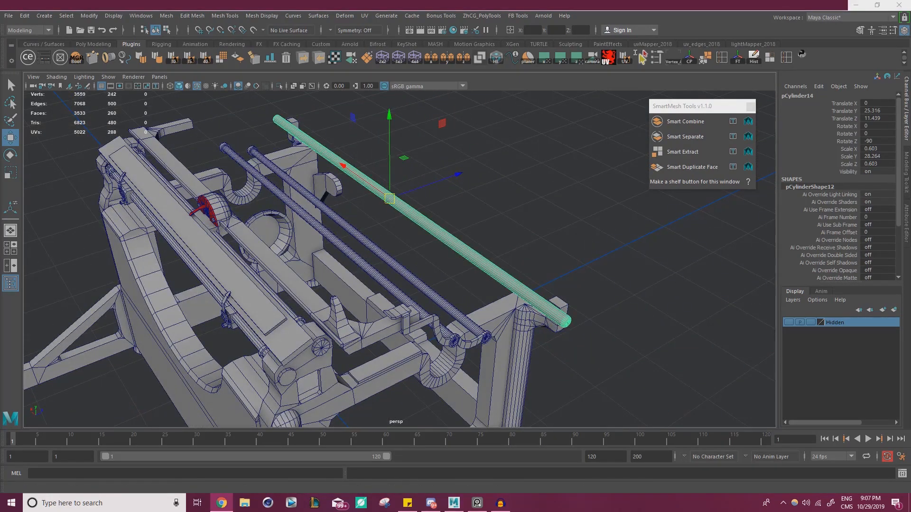
{"action": "left_click_drag", "start_coordinate": [532, 299], "coordinate": [530, 342], "text": "alt"}
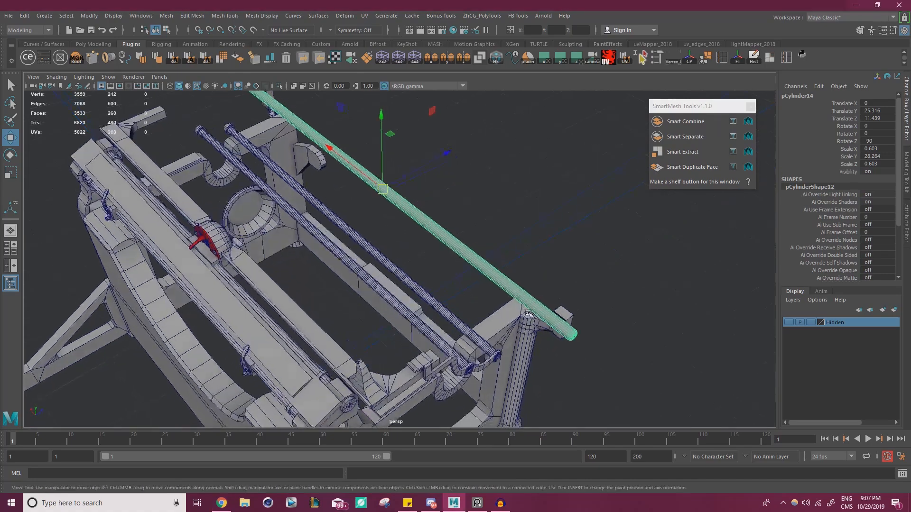
{"action": "middle_click_drag", "start_coordinate": [530, 342], "coordinate": [494, 275], "text": "alt"}
{"action": "scroll", "coordinate": [393, 306], "scroll_direction": "up", "scroll_amount": 4}
{"action": "left_click", "coordinate": [400, 305]}
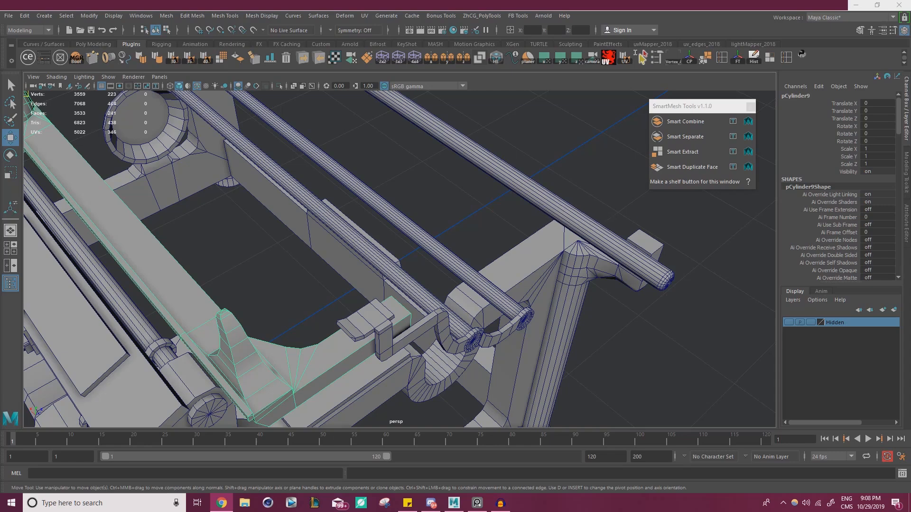
{"action": "scroll", "coordinate": [400, 251], "scroll_direction": "down", "scroll_amount": 2}
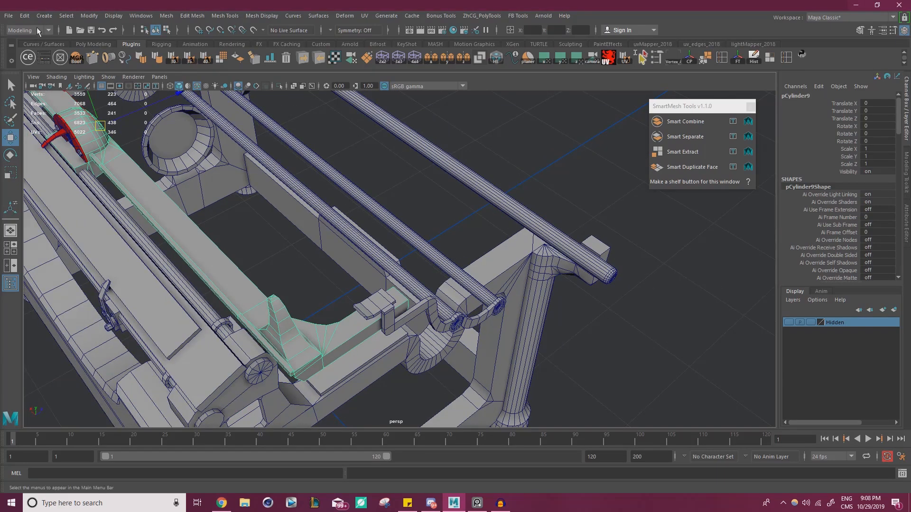
Create a polygon cube, scale it uniformly to 5.951 and place it near the carriage end at X -17.837, Y 29.972.
{"action": "left_click", "coordinate": [25, 16]}
{"action": "mouse_move", "coordinate": [44, 16]}
{"action": "mouse_move", "coordinate": [118, 49]}
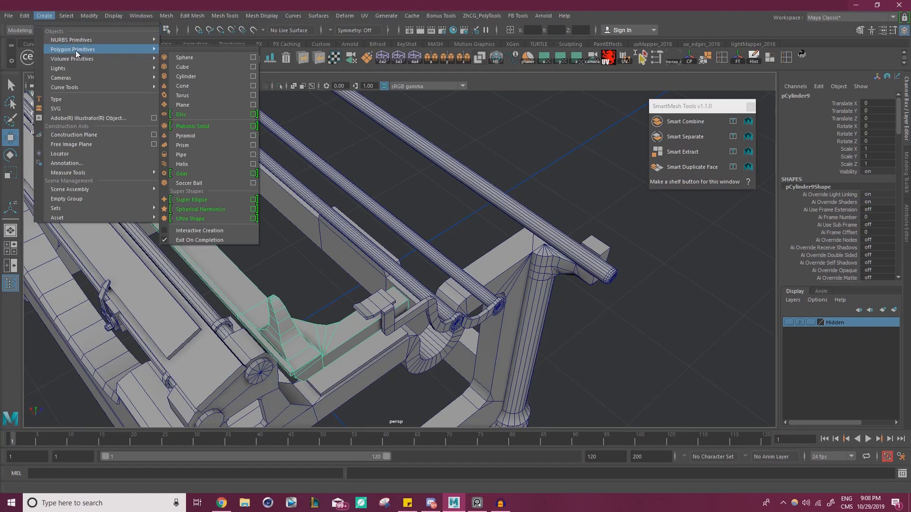
{"action": "left_click", "coordinate": [183, 68]}
{"action": "scroll", "coordinate": [372, 163], "scroll_direction": "down", "scroll_amount": 3}
{"action": "left_click_drag", "start_coordinate": [512, 237], "coordinate": [324, 242], "text": "alt"}
{"action": "scroll", "coordinate": [403, 258], "scroll_direction": "up", "scroll_amount": 3}
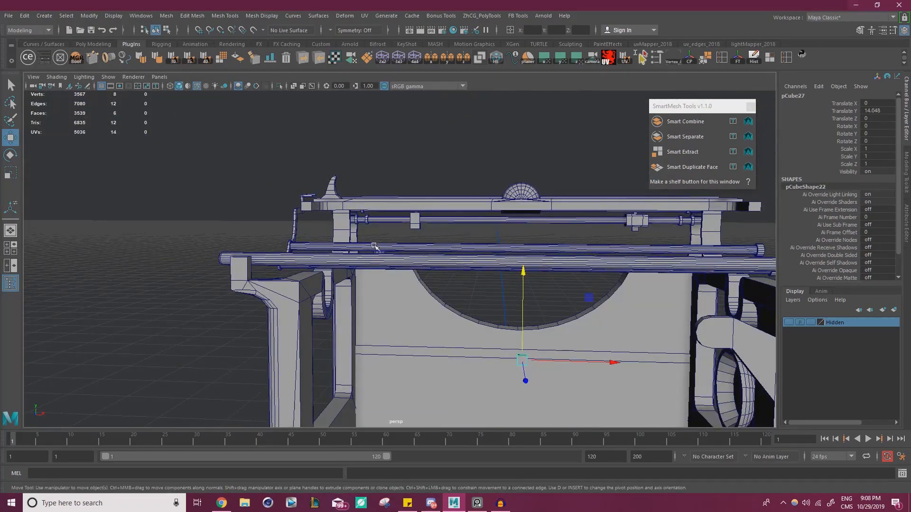
{"action": "left_click_drag", "start_coordinate": [522, 275], "coordinate": [568, 256]}
{"action": "key", "text": "r"}
{"action": "key", "text": "w"}
{"action": "left_click_drag", "start_coordinate": [575, 189], "coordinate": [423, 156]}
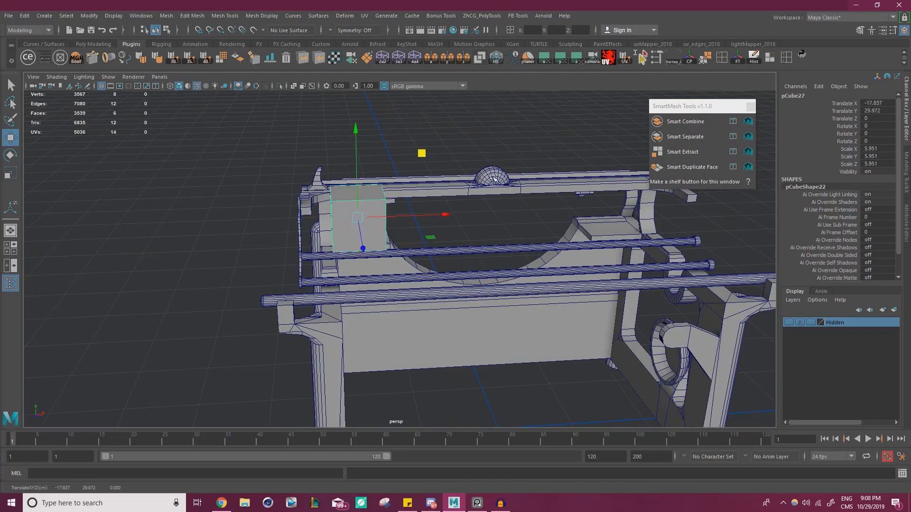
Poke the end face of the small block on the carriage end bar, then reselect the new cube.
{"action": "right_click_drag", "start_coordinate": [378, 210], "coordinate": [430, 244], "text": "alt"}
{"action": "left_click_drag", "start_coordinate": [431, 244], "coordinate": [380, 239], "text": "alt"}
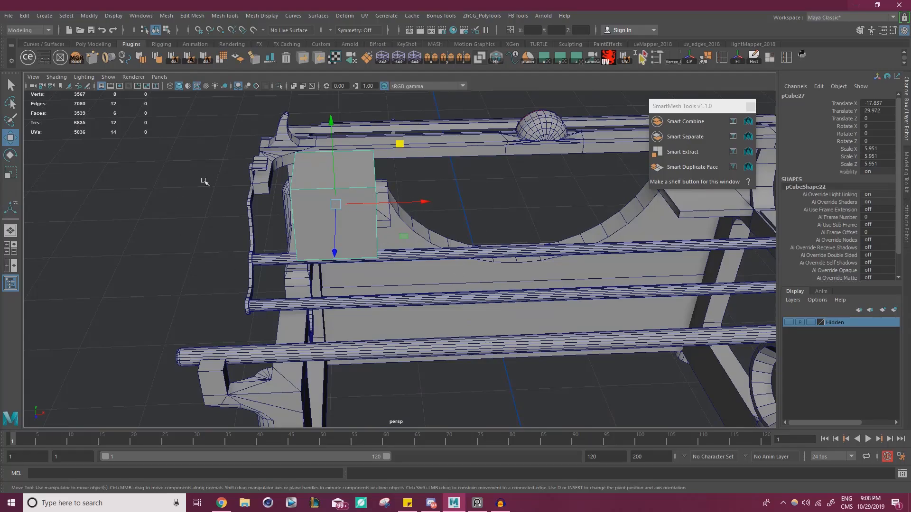
{"action": "left_click_drag", "start_coordinate": [460, 172], "coordinate": [380, 226], "text": "alt"}
{"action": "right_click_drag", "start_coordinate": [380, 226], "coordinate": [442, 235], "text": "alt"}
{"action": "middle_click_drag", "start_coordinate": [442, 236], "coordinate": [487, 250], "text": "alt"}
{"action": "left_click_drag", "start_coordinate": [486, 249], "coordinate": [488, 240], "text": "alt"}
{"action": "right_click_drag", "start_coordinate": [488, 239], "coordinate": [510, 242], "text": "alt"}
{"action": "left_click", "coordinate": [371, 200]}
{"action": "mouse_move", "coordinate": [372, 191]}
{"action": "right_mouse_down"}
{"action": "mouse_move", "coordinate": [374, 209]}
{"action": "mouse_move", "coordinate": [370, 202]}
{"action": "mouse_move", "coordinate": [402, 186]}
{"action": "mouse_move", "coordinate": [382, 190]}
{"action": "right_mouse_up"}
{"action": "left_click", "coordinate": [382, 205]}
{"action": "middle_click_drag", "start_coordinate": [382, 189], "coordinate": [360, 202], "text": "alt"}
{"action": "right_click_drag", "start_coordinate": [479, 187], "coordinate": [515, 178]}
{"action": "key", "text": "w"}
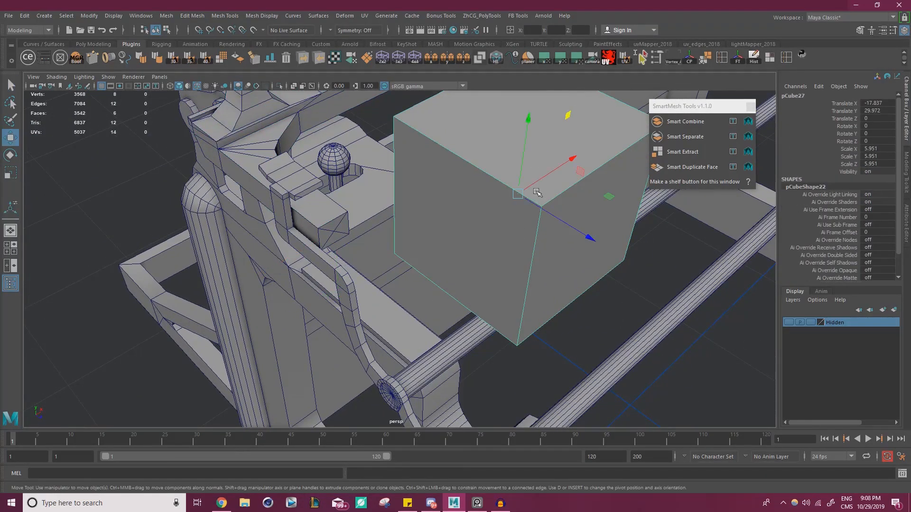
Scale the cube uniformly to 2.261 and snap it sideways to X -23.7, in line with the end block.
{"action": "key", "text": "r"}
{"action": "left_click_drag", "start_coordinate": [519, 195], "coordinate": [446, 201]}
{"action": "key", "text": "w"}
{"action": "key", "text": "v"}
{"action": "left_click_drag", "start_coordinate": [561, 165], "coordinate": [408, 228]}
Raise the cube to Y 31.59 and snap its pivot to the bottom of the cube.
{"action": "right_click_drag", "start_coordinate": [408, 228], "coordinate": [455, 237], "text": "alt"}
{"action": "left_click_drag", "start_coordinate": [427, 237], "coordinate": [479, 254], "text": "alt"}
{"action": "middle_click_drag", "start_coordinate": [386, 322], "coordinate": [387, 275], "text": "alt"}
{"action": "right_click_drag", "start_coordinate": [367, 273], "coordinate": [387, 275], "text": "alt"}
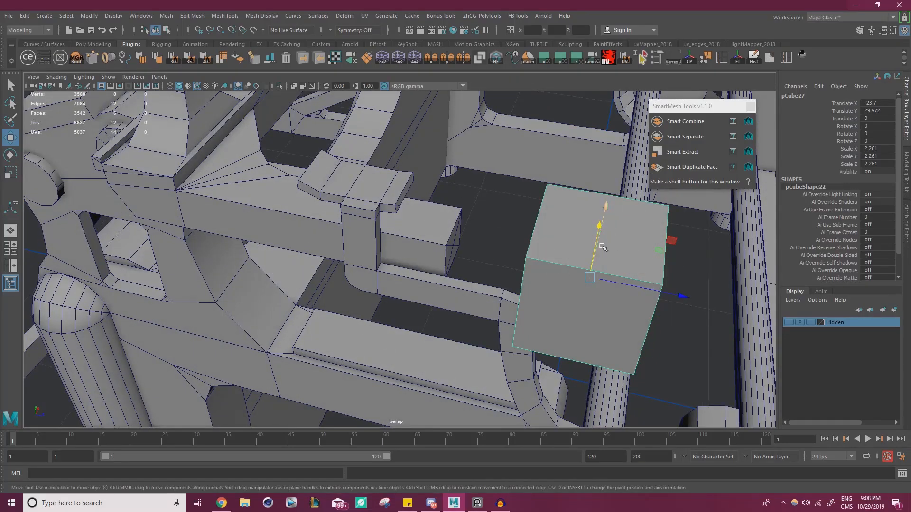
{"action": "left_click_drag", "start_coordinate": [602, 224], "coordinate": [617, 156]}
{"action": "left_click_drag", "start_coordinate": [536, 251], "coordinate": [517, 214], "text": "alt"}
{"action": "middle_click_drag", "start_coordinate": [516, 213], "coordinate": [510, 233], "text": "alt"}
{"action": "key", "text": "d"}
{"action": "key", "text": "v"}
{"action": "left_click_drag", "start_coordinate": [523, 105], "coordinate": [574, 230]}
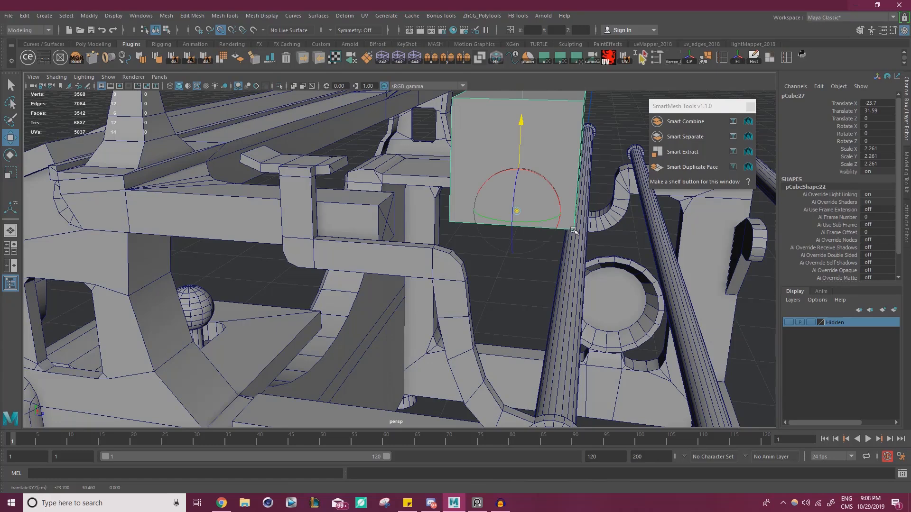
Study the carriage end plate beside the knob in the side, front three-quarter and gold-lettered Underwood reference photos.
{"action": "key", "text": "alt+Tab"}
{"action": "scroll", "coordinate": [363, 253], "scroll_direction": "down", "scroll_amount": 6}
{"action": "middle_click_drag", "start_coordinate": [252, 250], "coordinate": [489, 266]}
{"action": "scroll", "coordinate": [489, 276], "scroll_direction": "up", "scroll_amount": 2}
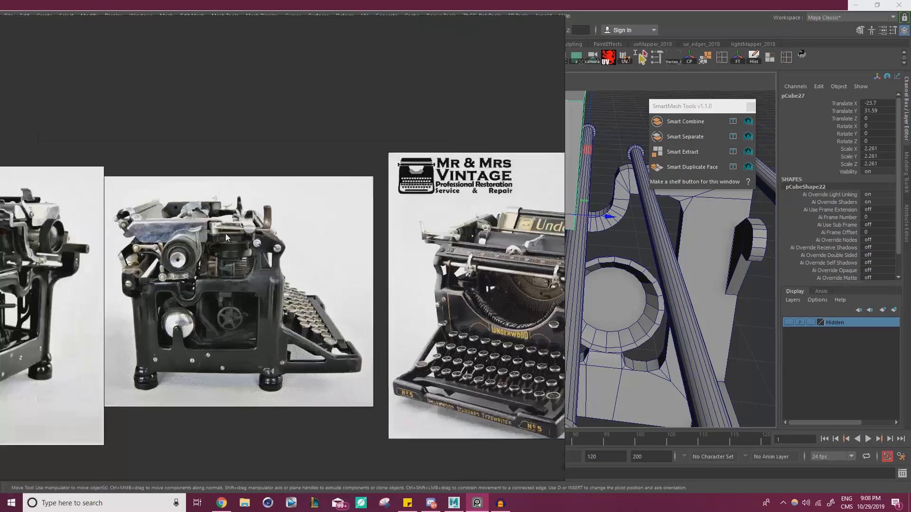
{"action": "scroll", "coordinate": [189, 240], "scroll_direction": "up", "scroll_amount": 5}
{"action": "scroll", "coordinate": [200, 223], "scroll_direction": "up", "scroll_amount": 2}
{"action": "scroll", "coordinate": [190, 242], "scroll_direction": "down", "scroll_amount": 4}
{"action": "scroll", "coordinate": [327, 228], "scroll_direction": "up", "scroll_amount": 6}
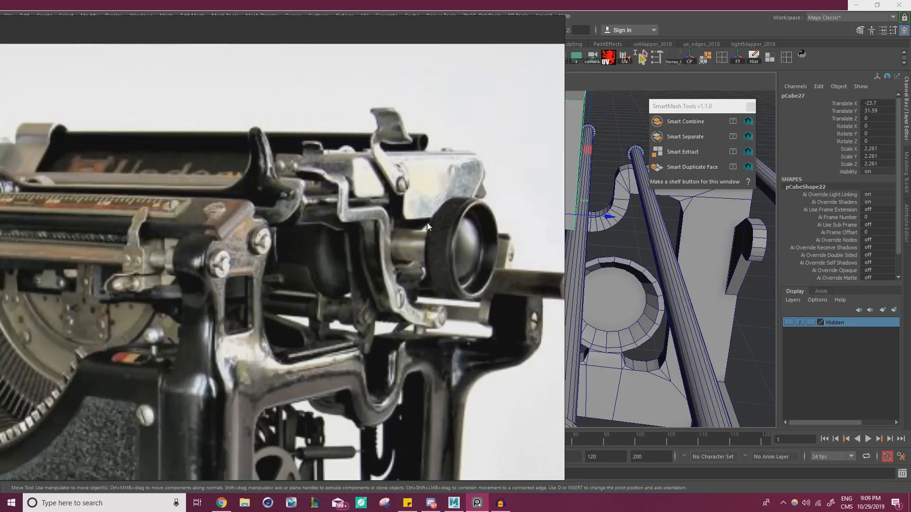
{"action": "scroll", "coordinate": [394, 186], "scroll_direction": "down", "scroll_amount": 4}
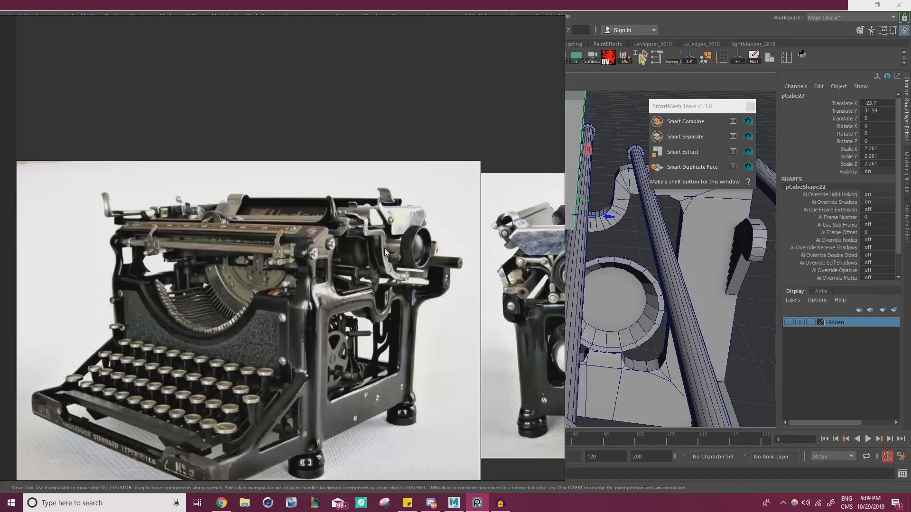
{"action": "middle_click_drag", "start_coordinate": [417, 228], "coordinate": [157, 232]}
{"action": "middle_click_drag", "start_coordinate": [546, 227], "coordinate": [327, 222]}
{"action": "scroll", "coordinate": [326, 222], "scroll_direction": "up", "scroll_amount": 5}
{"action": "middle_click_drag", "start_coordinate": [412, 276], "coordinate": [330, 287]}
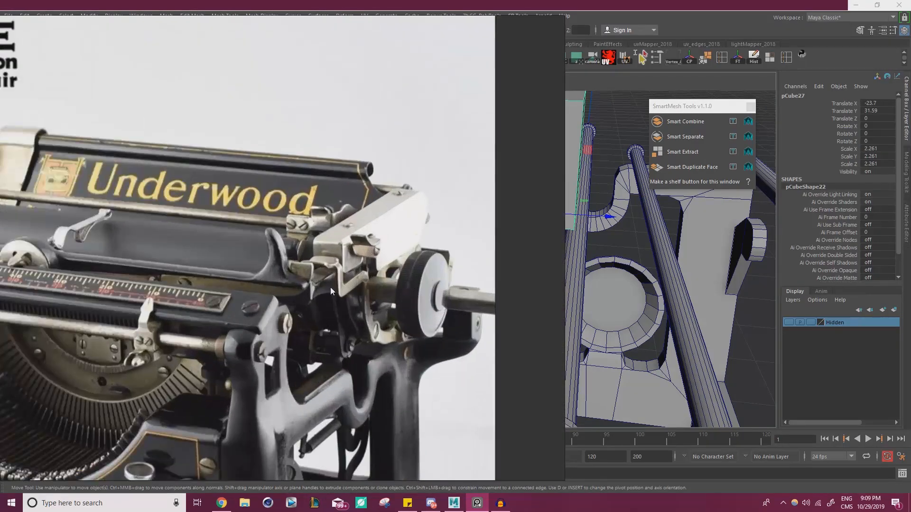
Back in the 3D scene, extend the cube's front face forward along Z, vertex-snapping it to the end block.
{"action": "key", "text": "alt+Tab"}
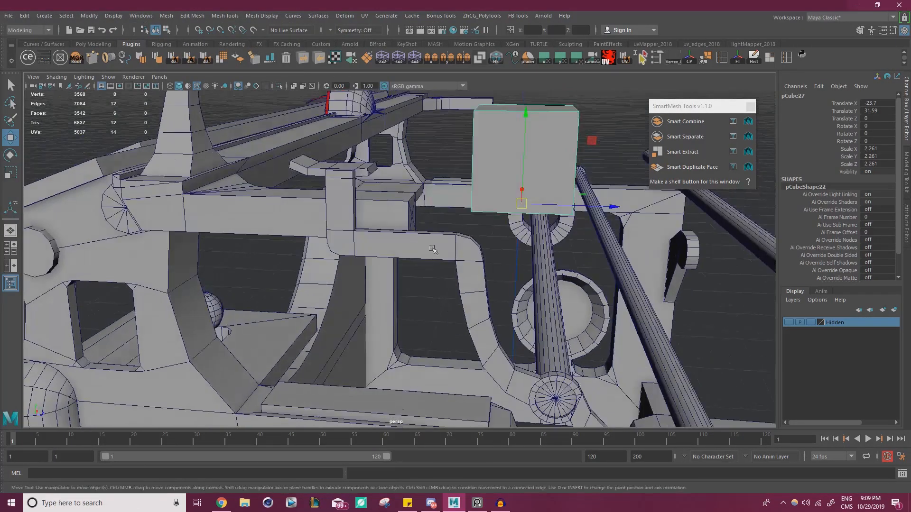
{"action": "left_click_drag", "start_coordinate": [432, 249], "coordinate": [521, 258], "text": "alt"}
{"action": "right_click_drag", "start_coordinate": [521, 258], "coordinate": [538, 247], "text": "alt"}
{"action": "right_click_drag", "start_coordinate": [537, 212], "coordinate": [538, 238]}
{"action": "left_click", "coordinate": [534, 228]}
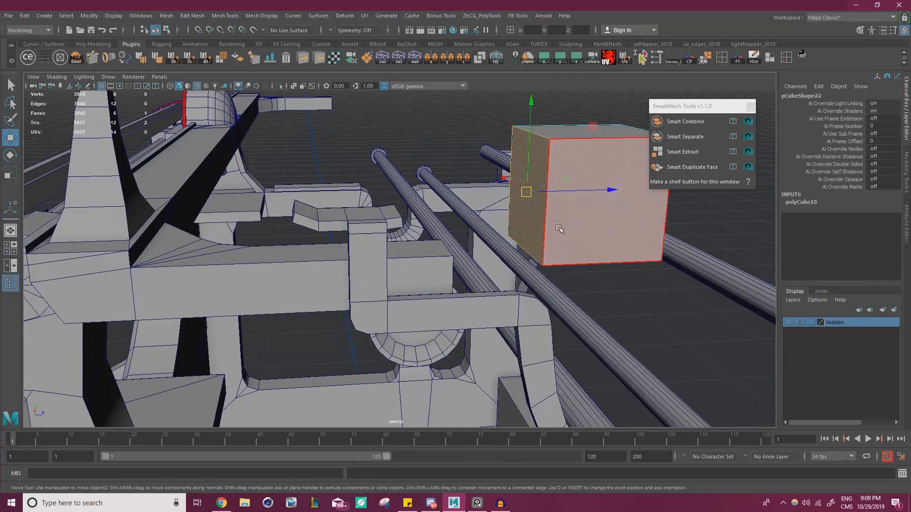
{"action": "key", "text": "v"}
{"action": "left_click_drag", "start_coordinate": [611, 190], "coordinate": [450, 255]}
Adjust further faces of the elongated box with vertex snapping to fit it over the carriage end block.
{"action": "left_click_drag", "start_coordinate": [458, 285], "coordinate": [448, 263], "text": "alt"}
{"action": "middle_click_drag", "start_coordinate": [448, 263], "coordinate": [438, 298], "text": "alt"}
{"action": "right_click_drag", "start_coordinate": [437, 298], "coordinate": [458, 284], "text": "alt"}
{"action": "left_click", "coordinate": [420, 227]}
{"action": "key", "text": "v"}
{"action": "left_click_drag", "start_coordinate": [480, 191], "coordinate": [474, 291]}
{"action": "left_click", "coordinate": [475, 291]}
{"action": "left_click_drag", "start_coordinate": [537, 281], "coordinate": [519, 284]}
{"action": "left_click_drag", "start_coordinate": [535, 255], "coordinate": [484, 298], "text": "alt"}
Lower the box's top face and narrow the box by scaling its two side faces along X.
{"action": "left_click", "coordinate": [383, 205]}
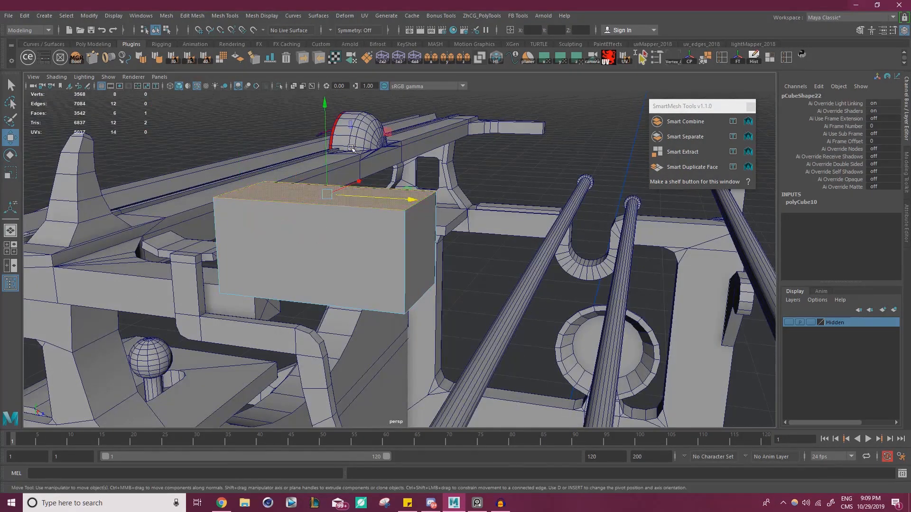
{"action": "left_click_drag", "start_coordinate": [326, 138], "coordinate": [464, 292]}
{"action": "left_click", "coordinate": [354, 231]}
{"action": "key", "text": "r"}
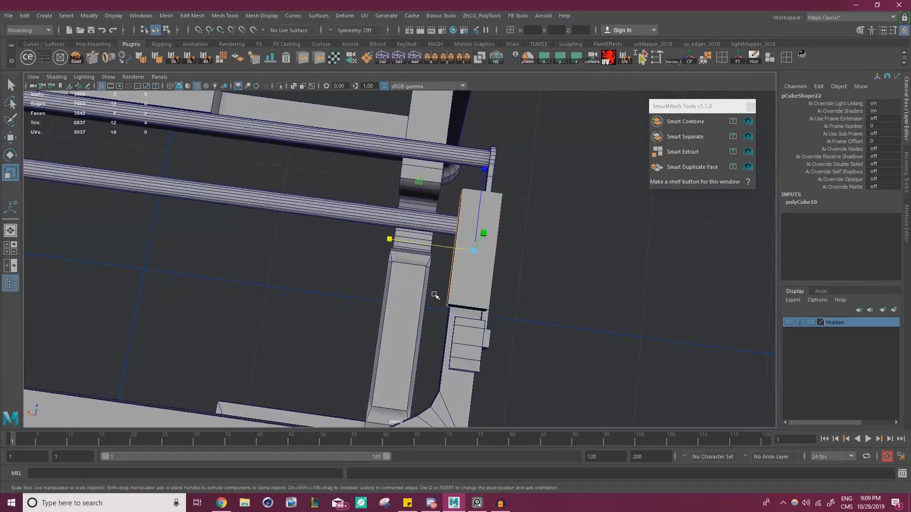
{"action": "left_click_drag", "start_coordinate": [387, 240], "coordinate": [400, 192]}
{"action": "key", "text": "w"}
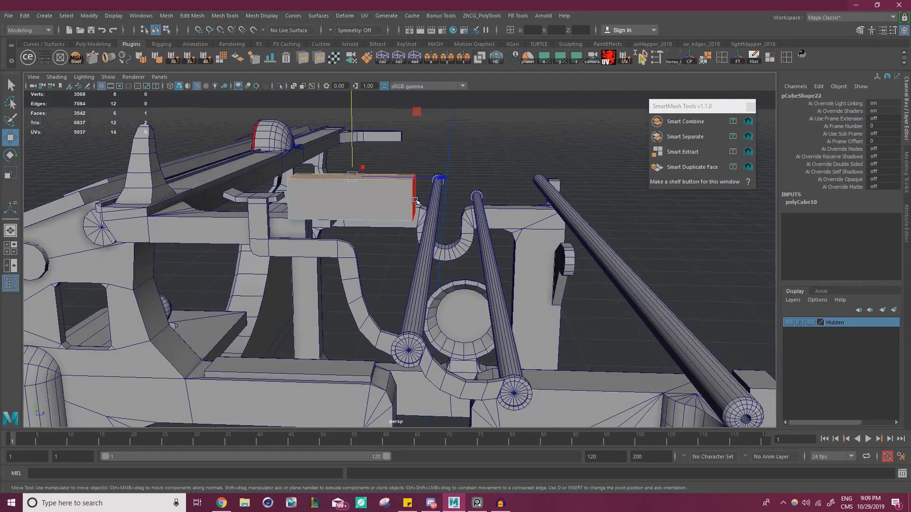
Extend the box's rear face backward along Z and snap it to the centre of the rear rod's end.
{"action": "left_click", "coordinate": [416, 202]}
{"action": "scroll", "coordinate": [427, 228], "scroll_direction": "down", "scroll_amount": 2}
{"action": "key", "text": "alt+Tab"}
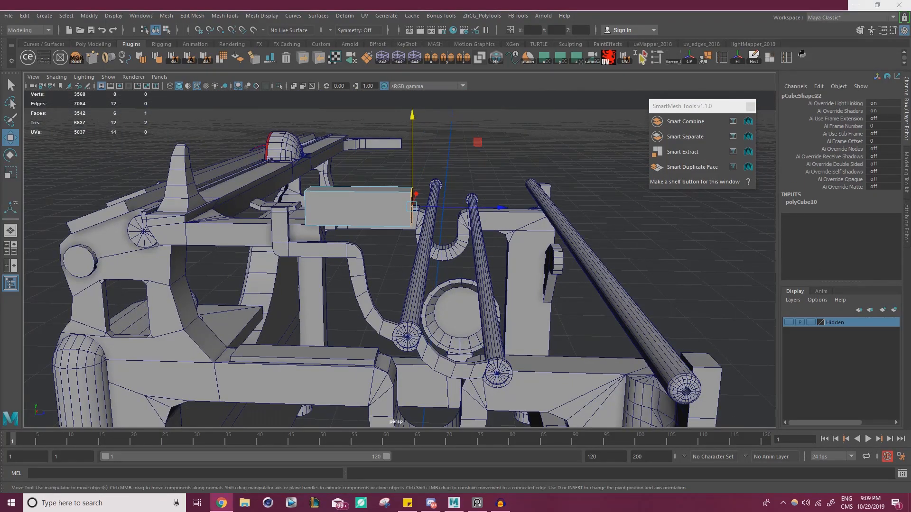
{"action": "left_click_drag", "start_coordinate": [489, 208], "coordinate": [514, 216]}
{"action": "key", "text": "v"}
{"action": "left_click_drag", "start_coordinate": [522, 112], "coordinate": [451, 333]}
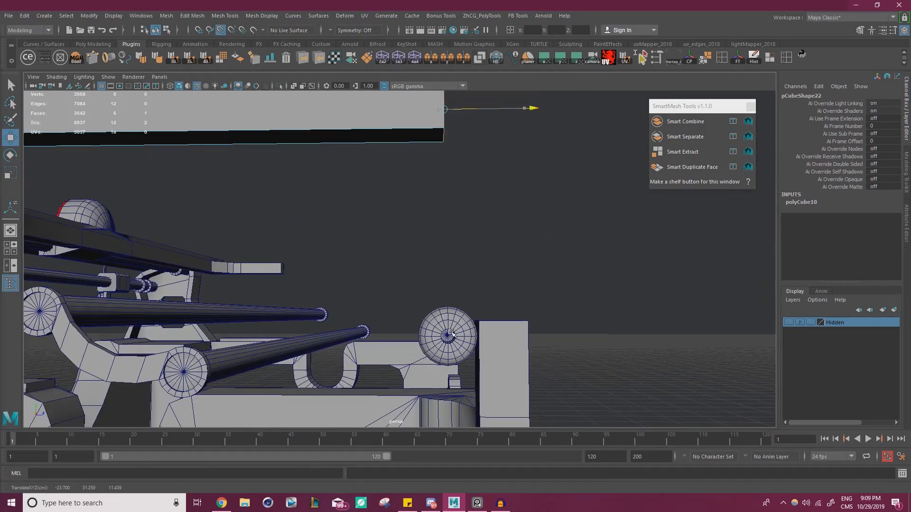
Examine the carriage end plate in the typewriter reference photos to compare it with the blocked-out box above the rods.
{"action": "left_click_drag", "start_coordinate": [474, 301], "coordinate": [341, 266], "text": "alt"}
{"action": "right_click_drag", "start_coordinate": [341, 266], "coordinate": [299, 258], "text": "alt"}
{"action": "left_click_drag", "start_coordinate": [299, 259], "coordinate": [317, 270], "text": "alt"}
{"action": "right_click_drag", "start_coordinate": [316, 270], "coordinate": [361, 272], "text": "alt"}
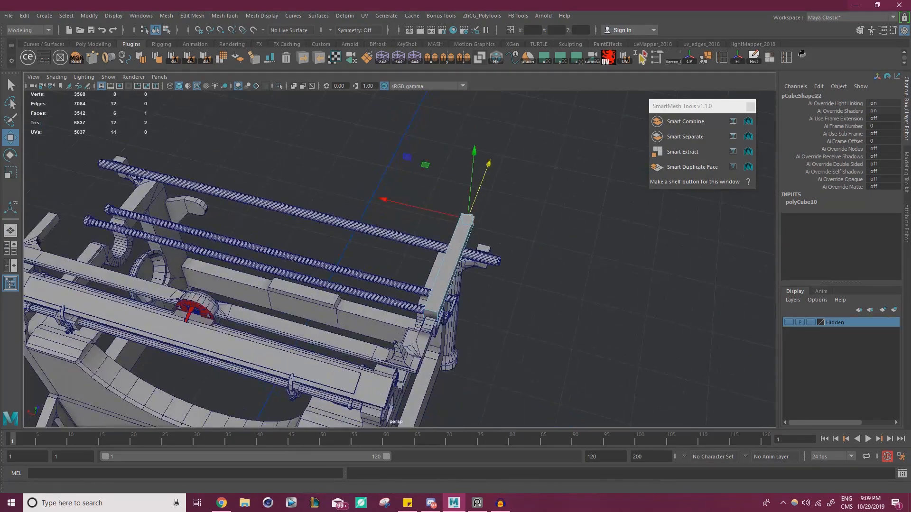
{"action": "right_click_drag", "start_coordinate": [263, 267], "coordinate": [235, 270]}
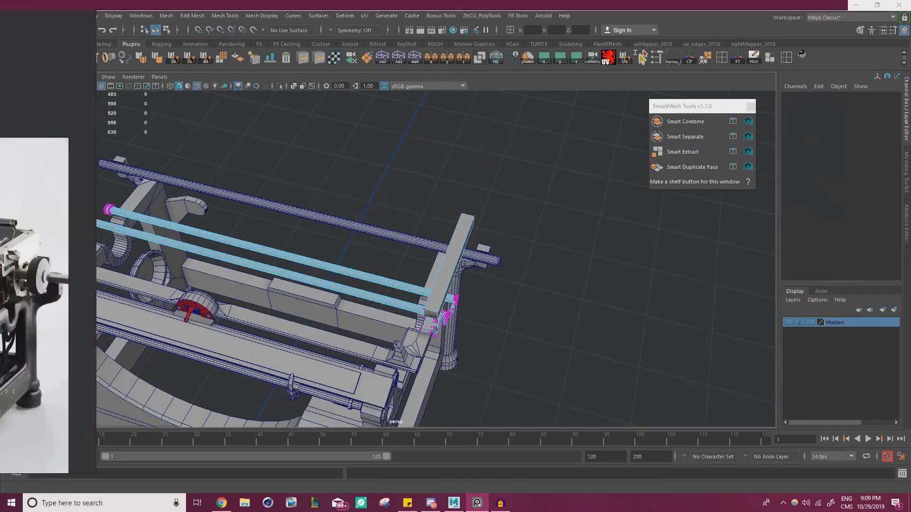
{"action": "right_click_drag", "start_coordinate": [0, 262], "coordinate": [330, 263]}
{"action": "right_click_drag", "start_coordinate": [422, 258], "coordinate": [0, 281]}
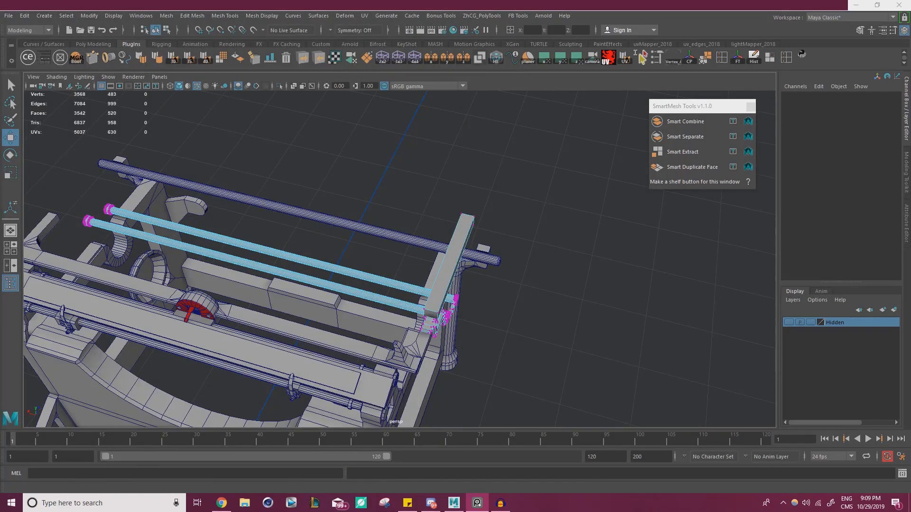
{"action": "right_click_drag", "start_coordinate": [0, 281], "coordinate": [367, 244]}
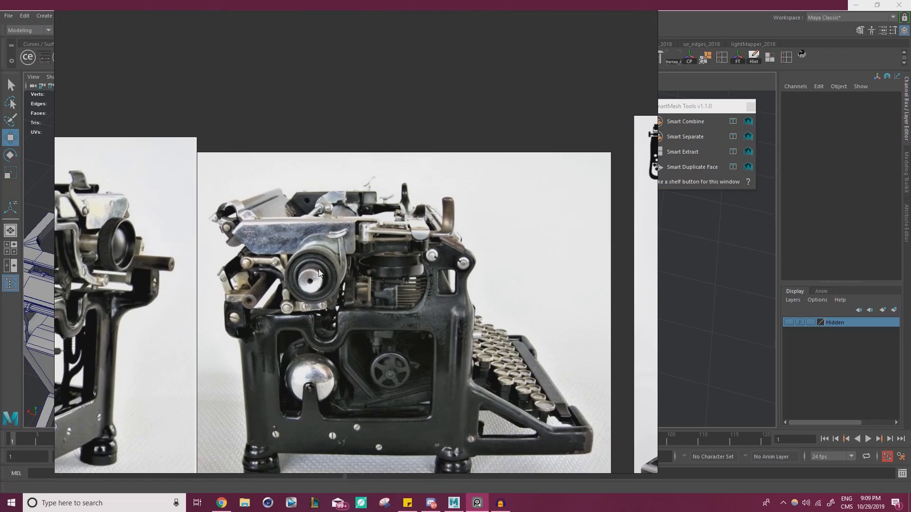
{"action": "right_click_drag", "start_coordinate": [358, 261], "coordinate": [0, 265]}
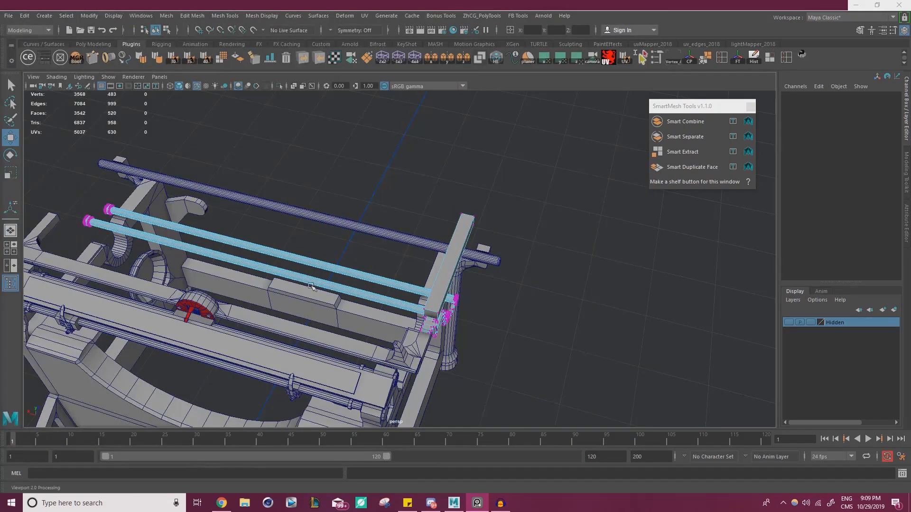
Select the elongated box as a whole object and inspect how it sits over the carriage bar and rods.
{"action": "left_click_drag", "start_coordinate": [506, 345], "coordinate": [350, 240], "text": "alt"}
{"action": "right_click", "coordinate": [368, 214]}
{"action": "right_click_drag", "start_coordinate": [369, 217], "coordinate": [412, 200]}
{"action": "left_click", "coordinate": [413, 200]}
{"action": "left_click", "coordinate": [397, 210]}
{"action": "middle_click_drag", "start_coordinate": [412, 223], "coordinate": [418, 188], "text": "alt"}
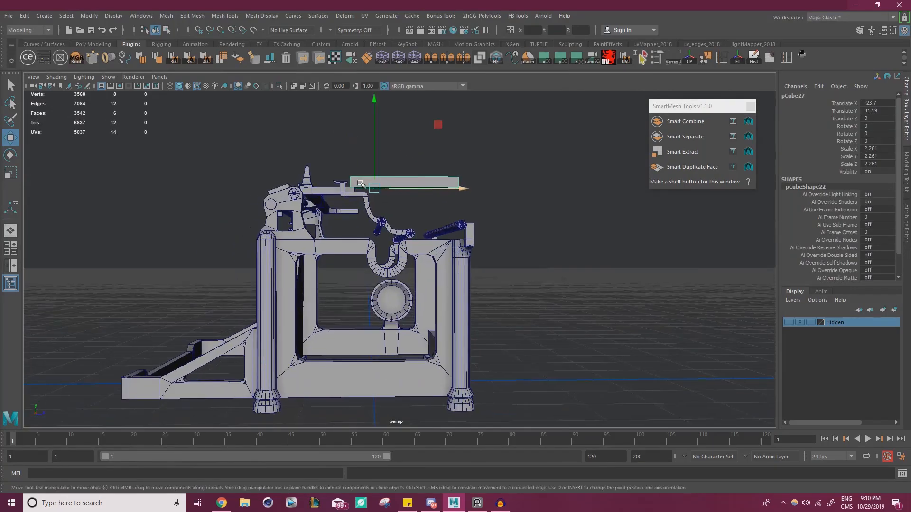
{"action": "left_click_drag", "start_coordinate": [418, 176], "coordinate": [397, 192], "text": "alt"}
{"action": "scroll", "coordinate": [397, 192], "scroll_direction": "up", "scroll_amount": 3}
{"action": "right_click_drag", "start_coordinate": [396, 192], "coordinate": [494, 236], "text": "alt"}
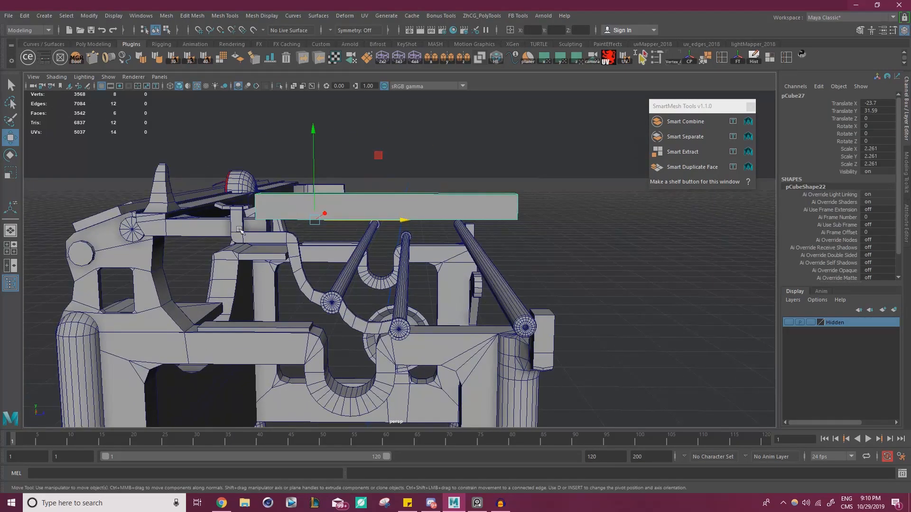
{"action": "left_click_drag", "start_coordinate": [295, 226], "coordinate": [438, 251], "text": "alt"}
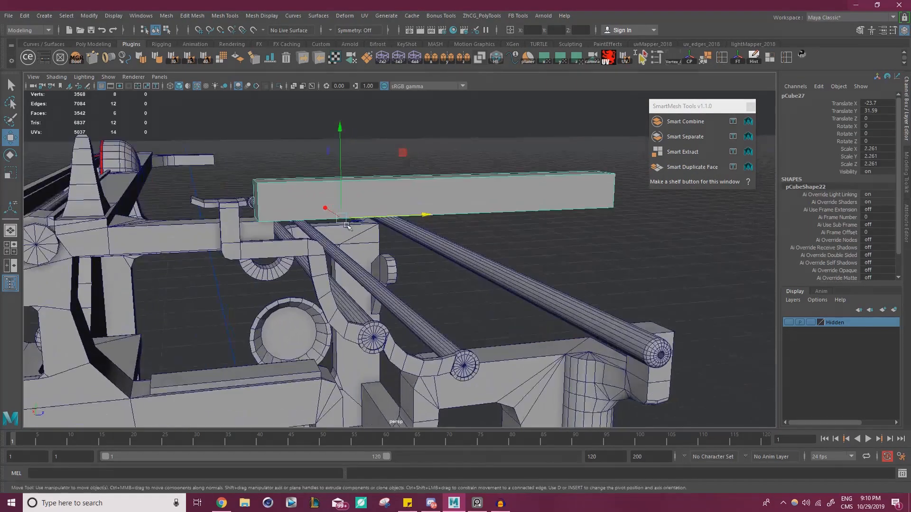
{"action": "scroll", "coordinate": [280, 205], "scroll_direction": "up", "scroll_amount": 1}
Check the plate's thickness against the reference photos and adjust it by scaling the box's two side faces along X.
{"action": "right_click_drag", "start_coordinate": [274, 199], "coordinate": [275, 224]}
{"action": "left_click", "coordinate": [241, 196]}
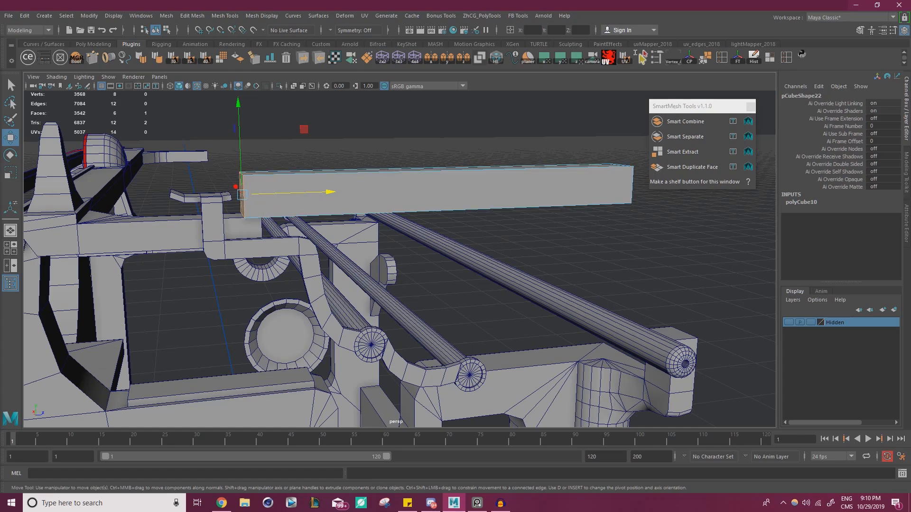
{"action": "key", "text": "alt+Tab"}
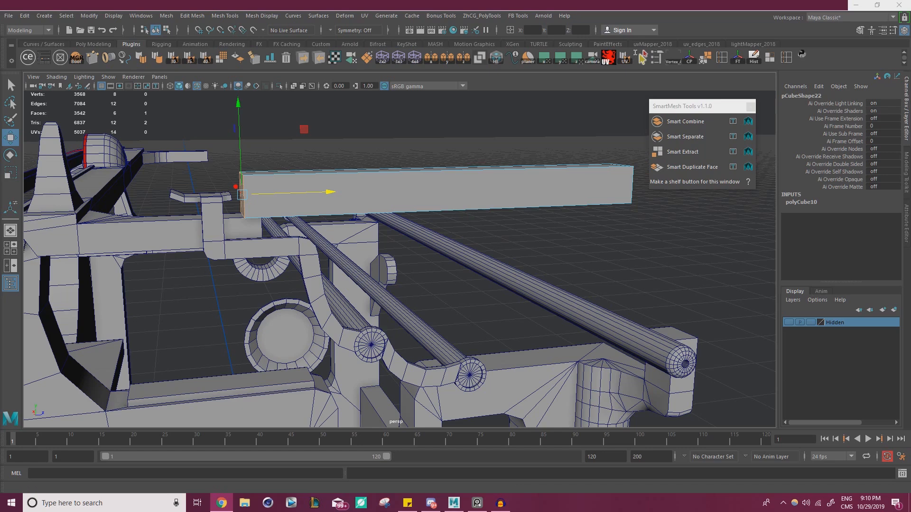
{"action": "right_click_drag", "start_coordinate": [0, 258], "coordinate": [274, 269]}
{"action": "scroll", "coordinate": [274, 268], "scroll_direction": "up", "scroll_amount": 8}
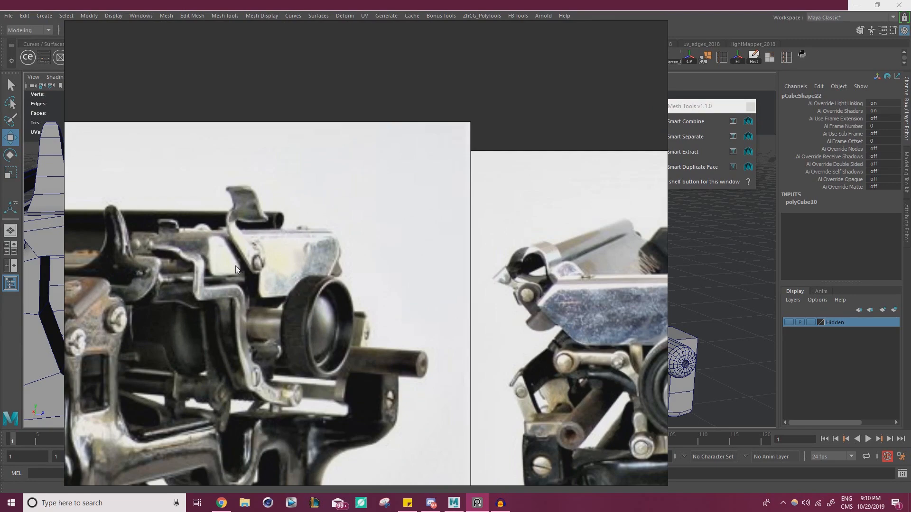
{"action": "right_click_drag", "start_coordinate": [389, 323], "coordinate": [0, 280]}
{"action": "left_click_drag", "start_coordinate": [270, 273], "coordinate": [579, 268], "text": "alt"}
{"action": "left_click", "coordinate": [486, 279]}
{"action": "left_click", "coordinate": [529, 199], "text": "shift"}
{"action": "key", "text": "r"}
{"action": "left_click_drag", "start_coordinate": [508, 226], "coordinate": [411, 240], "text": "alt"}
{"action": "left_click_drag", "start_coordinate": [368, 149], "coordinate": [365, 150]}
{"action": "left_click_drag", "start_coordinate": [367, 154], "coordinate": [460, 152], "text": "alt"}
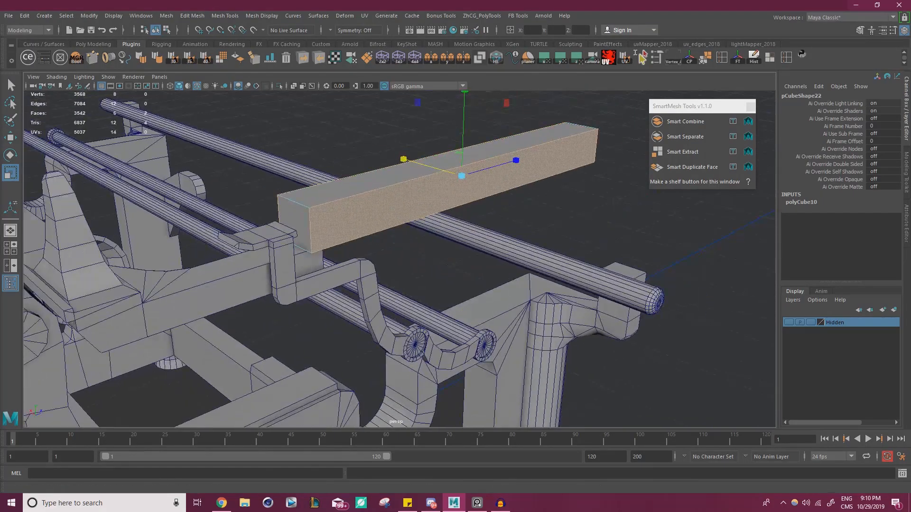
Following the reference photos, cut a vertical edge loop around the box about a third of its length from the front end.
{"action": "left_click_drag", "start_coordinate": [397, 219], "coordinate": [345, 203], "text": "alt"}
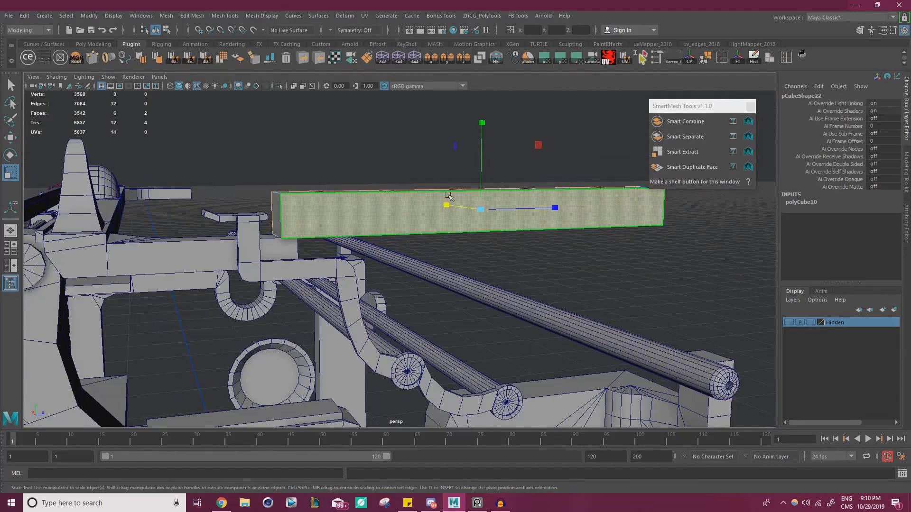
{"action": "left_click_drag", "start_coordinate": [424, 272], "coordinate": [410, 269], "text": "alt"}
{"action": "scroll", "coordinate": [410, 269], "scroll_direction": "down", "scroll_amount": 2}
{"action": "key", "text": "alt+Tab"}
{"action": "right_click_drag", "start_coordinate": [239, 288], "coordinate": [311, 281]}
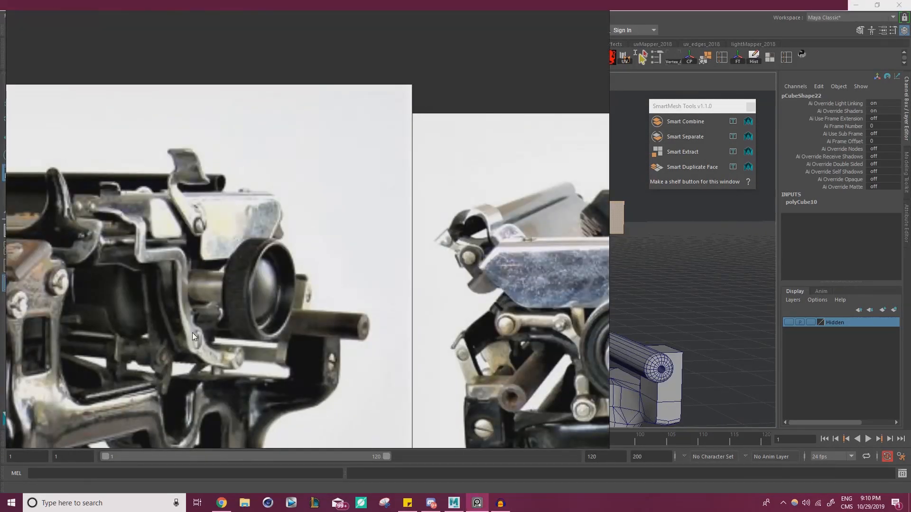
{"action": "key", "text": "alt+Tab"}
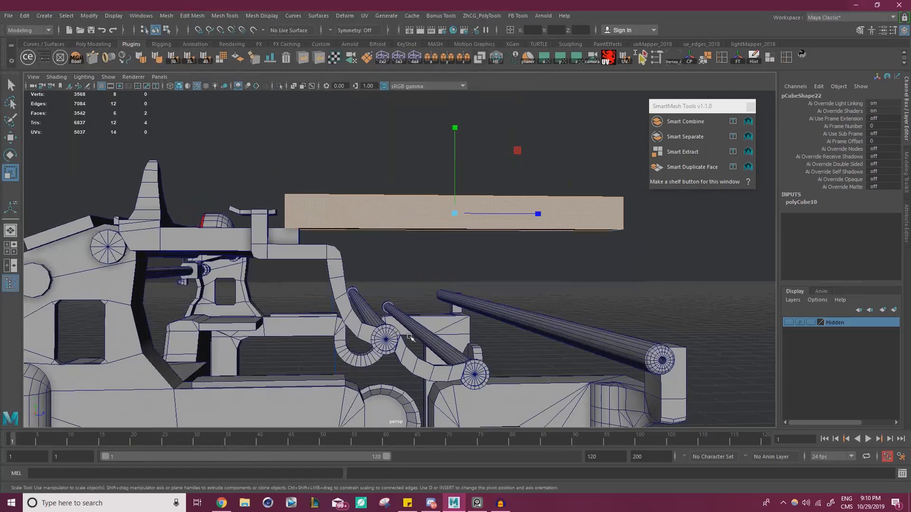
{"action": "key", "text": "ctrl+shift+x"}
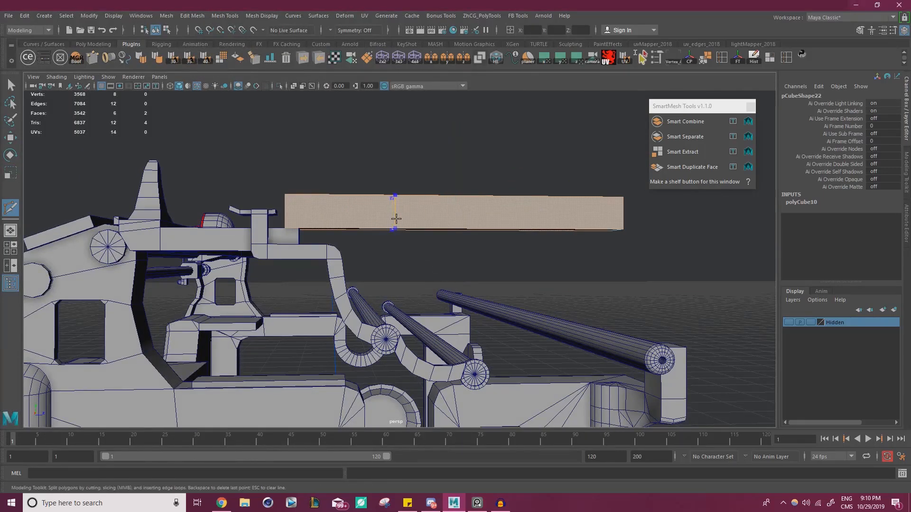
{"action": "left_click", "coordinate": [394, 222], "text": "ctrl"}
Select the new edge loop and fine-tune its position along the box's length on the Z axis.
{"action": "key", "text": "w"}
{"action": "right_click_drag", "start_coordinate": [404, 217], "coordinate": [401, 179]}
{"action": "double_click", "coordinate": [390, 216]}
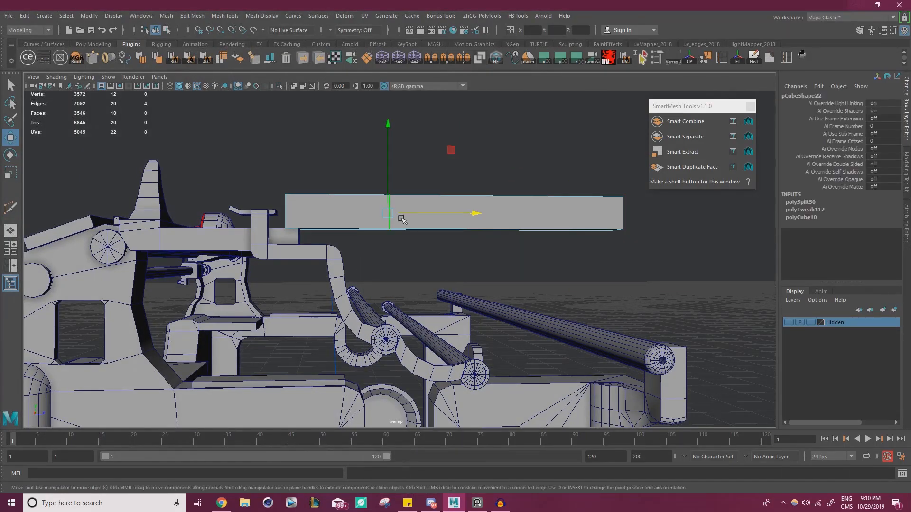
{"action": "left_click_drag", "start_coordinate": [401, 217], "coordinate": [389, 222], "text": "alt"}
{"action": "left_click_drag", "start_coordinate": [449, 213], "coordinate": [456, 213]}
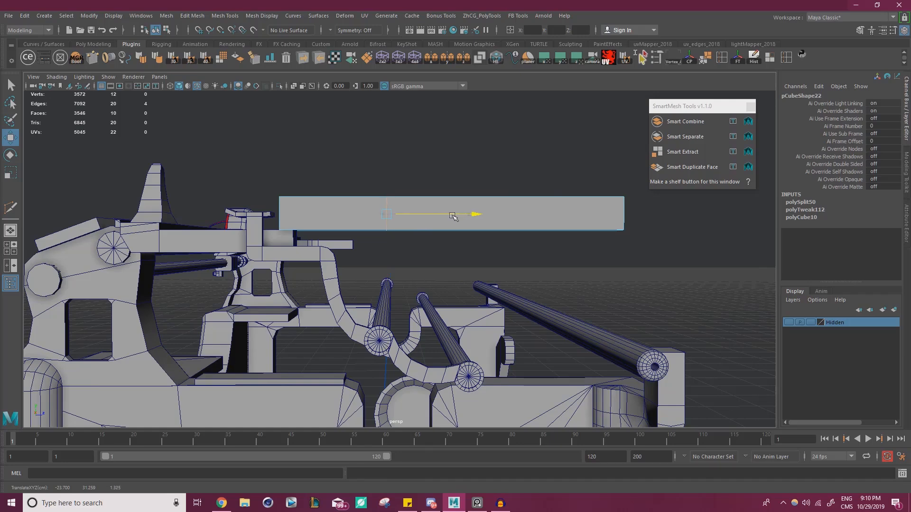
{"action": "left_click_drag", "start_coordinate": [451, 216], "coordinate": [450, 217]}
Extrude the bottom face behind the edge loop straight down to form the deeper rear part of the plate.
{"action": "left_click_drag", "start_coordinate": [470, 264], "coordinate": [470, 228], "text": "alt"}
{"action": "right_click_drag", "start_coordinate": [462, 213], "coordinate": [462, 241]}
{"action": "left_click", "coordinate": [466, 217]}
{"action": "left_click_drag", "start_coordinate": [468, 219], "coordinate": [488, 245], "text": "alt"}
{"action": "left_click_drag", "start_coordinate": [514, 189], "coordinate": [518, 238], "text": "shift"}
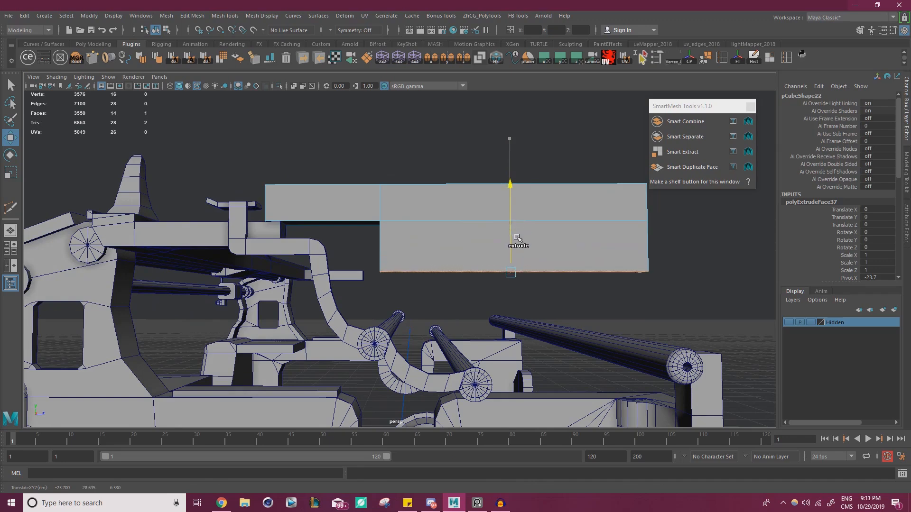
Match the plate's angled rear end in the reference by moving its lower rear edge forward along Z.
{"action": "key", "text": "alt+Tab"}
{"action": "right_click_drag", "start_coordinate": [609, 302], "coordinate": [475, 292]}
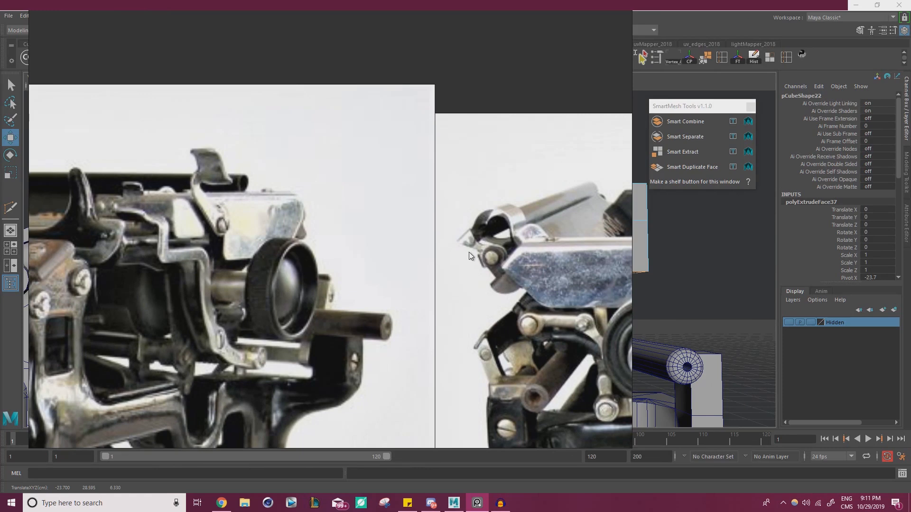
{"action": "key", "text": "alt+Tab"}
{"action": "right_click_drag", "start_coordinate": [500, 290], "coordinate": [0, 268]}
{"action": "middle_click_drag", "start_coordinate": [499, 281], "coordinate": [353, 281], "text": "alt"}
{"action": "right_click_drag", "start_coordinate": [354, 281], "coordinate": [512, 266], "text": "alt"}
{"action": "middle_click_drag", "start_coordinate": [512, 265], "coordinate": [427, 268], "text": "alt"}
{"action": "left_click_drag", "start_coordinate": [427, 269], "coordinate": [443, 233], "text": "alt"}
{"action": "right_click_drag", "start_coordinate": [446, 230], "coordinate": [445, 204]}
{"action": "left_click_drag", "start_coordinate": [445, 205], "coordinate": [515, 286], "text": "alt"}
{"action": "left_click", "coordinate": [435, 241]}
{"action": "left_click_drag", "start_coordinate": [490, 202], "coordinate": [493, 258], "text": "alt"}
Move the plate's upper rear edge slightly forward along Z so the rear end comes to a blunt point.
{"action": "left_click", "coordinate": [466, 195]}
{"action": "left_click_drag", "start_coordinate": [513, 224], "coordinate": [518, 221], "text": "alt"}
{"action": "left_click_drag", "start_coordinate": [540, 190], "coordinate": [525, 192]}
{"action": "left_click_drag", "start_coordinate": [396, 222], "coordinate": [421, 292], "text": "alt"}
{"action": "scroll", "coordinate": [286, 227], "scroll_direction": "down", "scroll_amount": 3}
{"action": "scroll", "coordinate": [423, 293], "scroll_direction": "up", "scroll_amount": 4}
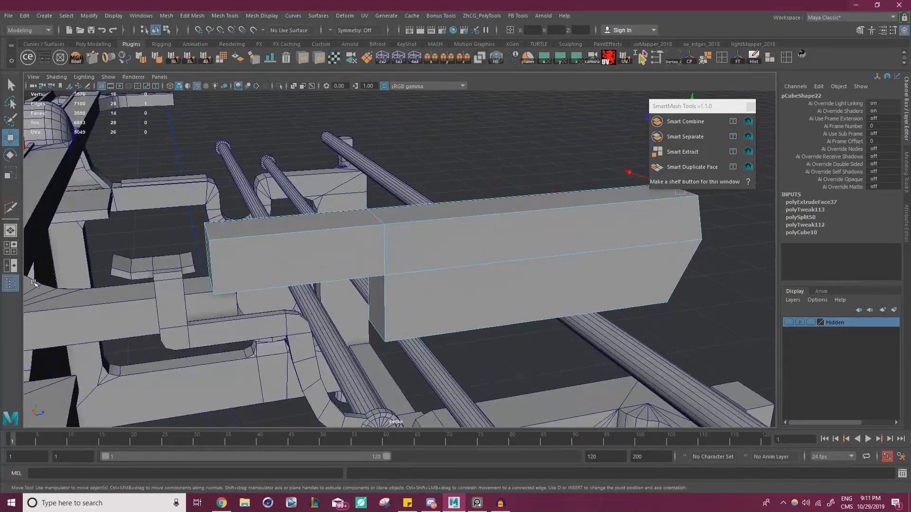
Compare the plate with the reference photos and examine the end of the carriage bar beneath it.
{"action": "key", "text": "alt+Tab"}
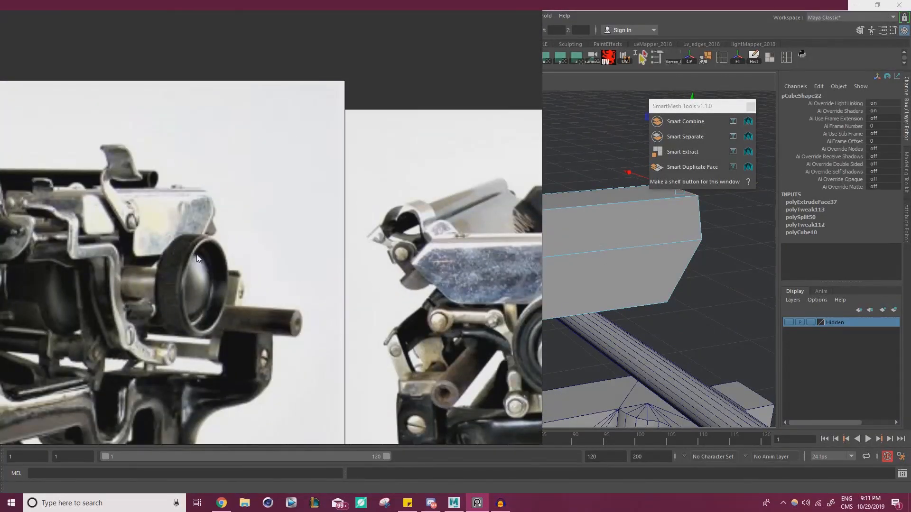
{"action": "key", "text": "alt+Tab"}
{"action": "left_click_drag", "start_coordinate": [291, 279], "coordinate": [294, 227], "text": "alt"}
{"action": "middle_click_drag", "start_coordinate": [297, 228], "coordinate": [392, 279], "text": "alt"}
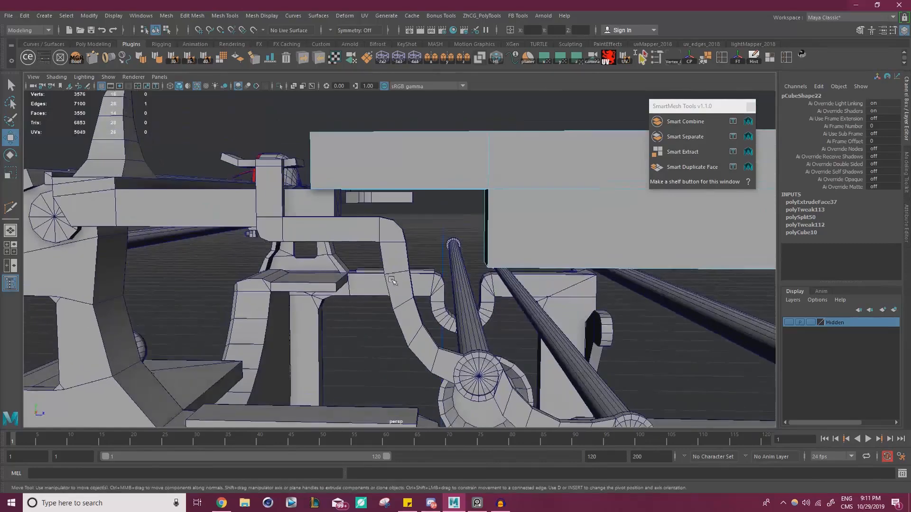
{"action": "scroll", "coordinate": [392, 279], "scroll_direction": "up", "scroll_amount": 4}
{"action": "left_click", "coordinate": [303, 186]}
{"action": "right_click_drag", "start_coordinate": [288, 183], "coordinate": [285, 199]}
{"action": "left_click_drag", "start_coordinate": [308, 194], "coordinate": [266, 199], "text": "alt"}
{"action": "scroll", "coordinate": [398, 217], "scroll_direction": "up", "scroll_amount": 2}
Select the rear end faces of the carriage bar on both sides and extend them backward along Z to the plate's step.
{"action": "left_click", "coordinate": [431, 212]}
{"action": "left_click", "coordinate": [246, 166]}
{"action": "scroll", "coordinate": [249, 194], "scroll_direction": "up", "scroll_amount": 1}
{"action": "left_click", "coordinate": [233, 191], "text": "shift"}
{"action": "left_click", "coordinate": [227, 192], "text": "shift"}
{"action": "left_click", "coordinate": [209, 171], "text": "shift"}
{"action": "scroll", "coordinate": [332, 214], "scroll_direction": "down", "scroll_amount": 6}
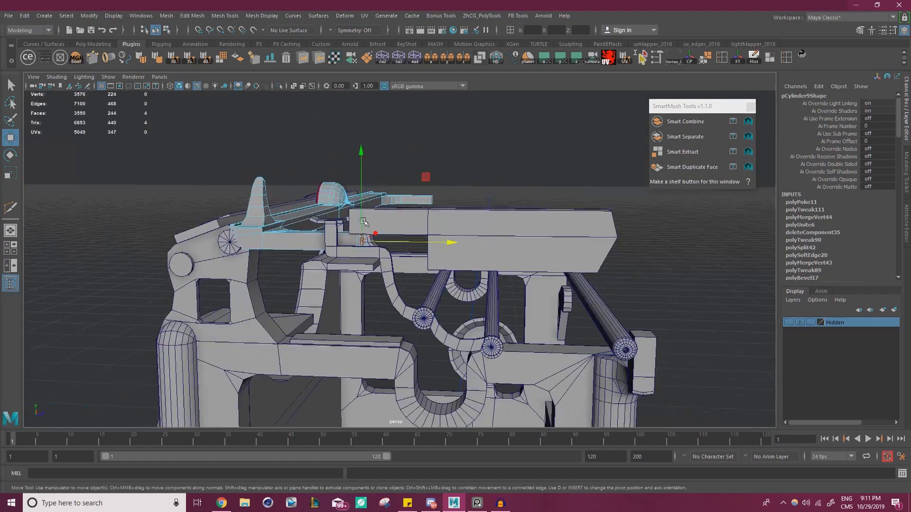
{"action": "left_click_drag", "start_coordinate": [389, 233], "coordinate": [466, 260], "text": "alt"}
{"action": "scroll", "coordinate": [255, 252], "scroll_direction": "up", "scroll_amount": 2}
{"action": "left_click", "coordinate": [673, 220], "text": "shift"}
{"action": "left_click_drag", "start_coordinate": [529, 226], "coordinate": [209, 223], "text": "alt"}
{"action": "left_click_drag", "start_coordinate": [326, 234], "coordinate": [385, 254], "text": "alt"}
{"action": "scroll", "coordinate": [363, 264], "scroll_direction": "up", "scroll_amount": 4}
{"action": "left_click_drag", "start_coordinate": [423, 229], "coordinate": [458, 244]}
{"action": "scroll", "coordinate": [522, 267], "scroll_direction": "down", "scroll_amount": 5}
{"action": "left_click_drag", "start_coordinate": [522, 267], "coordinate": [356, 248], "text": "alt"}
{"action": "scroll", "coordinate": [356, 247], "scroll_direction": "up", "scroll_amount": 4}
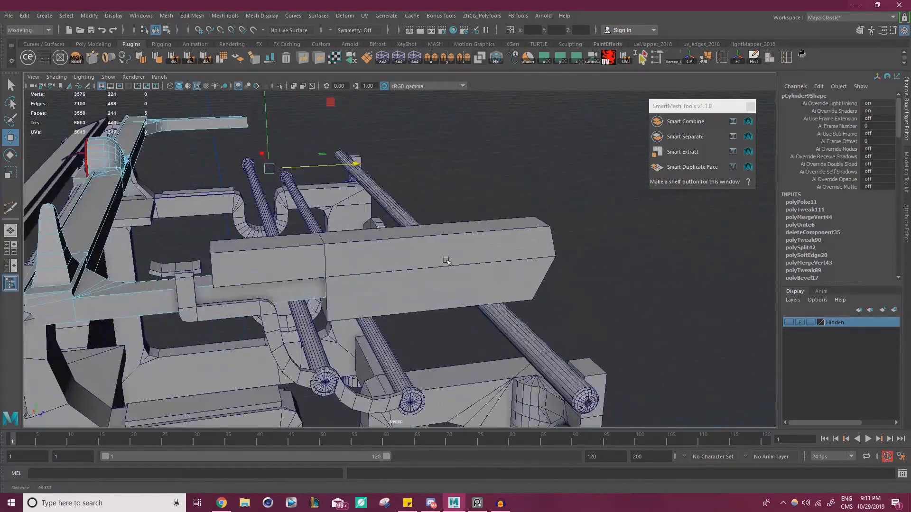
Select all the large side faces on both sides of the end plate and scale them outward along X to thicken it.
{"action": "right_click_drag", "start_coordinate": [349, 230], "coordinate": [385, 217]}
{"action": "left_click", "coordinate": [421, 249]}
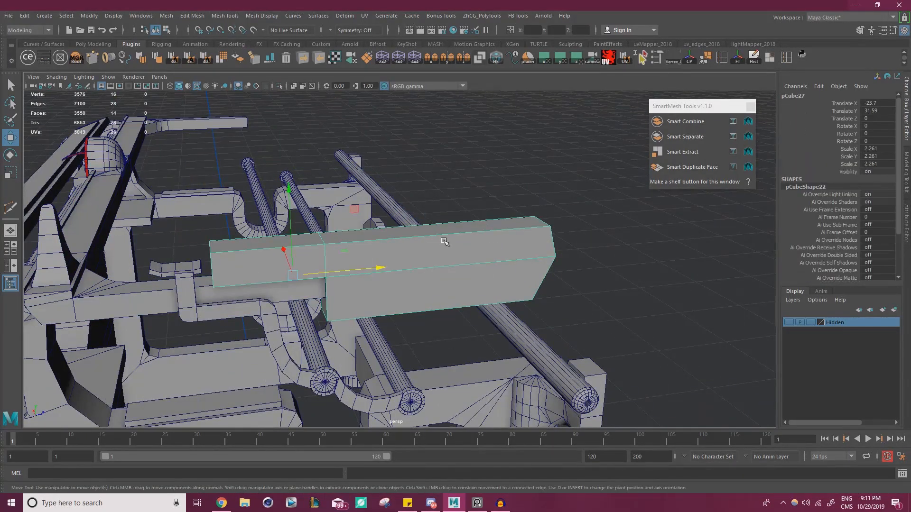
{"action": "key", "text": "f"}
{"action": "scroll", "coordinate": [465, 237], "scroll_direction": "down", "scroll_amount": 4}
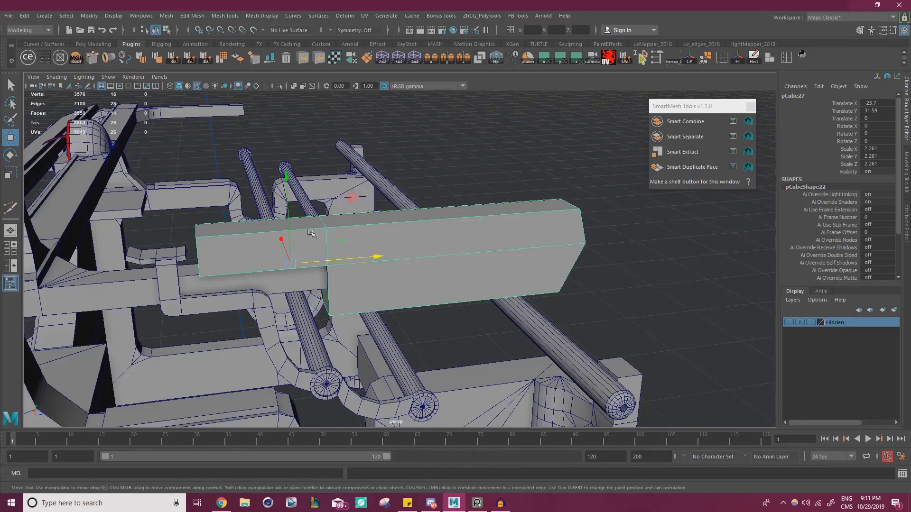
{"action": "right_click_drag", "start_coordinate": [314, 231], "coordinate": [315, 246]}
{"action": "left_click_drag", "start_coordinate": [411, 246], "coordinate": [375, 252], "text": "alt"}
{"action": "left_click", "coordinate": [376, 252]}
{"action": "left_click", "coordinate": [378, 284], "text": "shift"}
{"action": "left_click", "coordinate": [297, 267], "text": "shift"}
{"action": "left_click_drag", "start_coordinate": [297, 267], "coordinate": [496, 301], "text": "alt"}
{"action": "left_click", "coordinate": [475, 296], "text": "shift"}
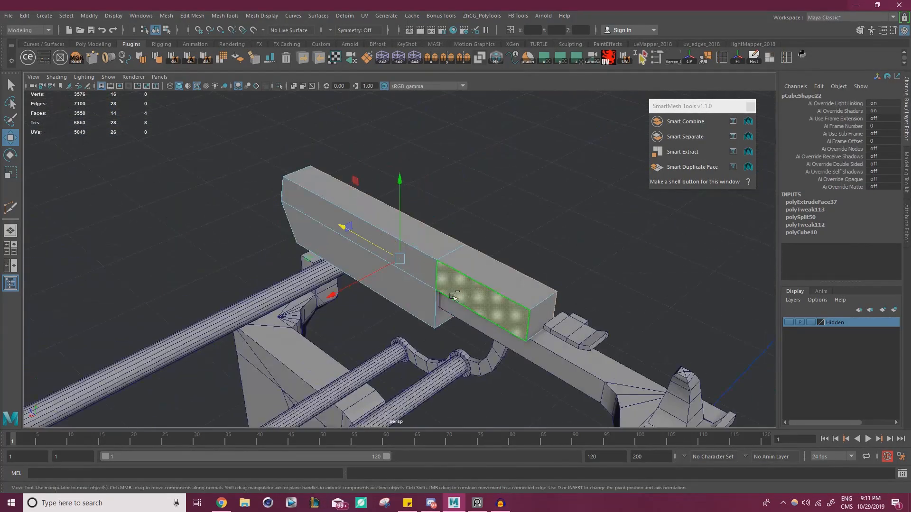
{"action": "left_click", "coordinate": [430, 280], "text": "shift"}
{"action": "left_click", "coordinate": [420, 297], "text": "shift"}
{"action": "left_click_drag", "start_coordinate": [420, 298], "coordinate": [303, 265], "text": "alt"}
{"action": "key", "text": "r"}
{"action": "key", "text": "w"}
{"action": "left_click_drag", "start_coordinate": [367, 268], "coordinate": [330, 269], "text": "alt"}
{"action": "key", "text": "r"}
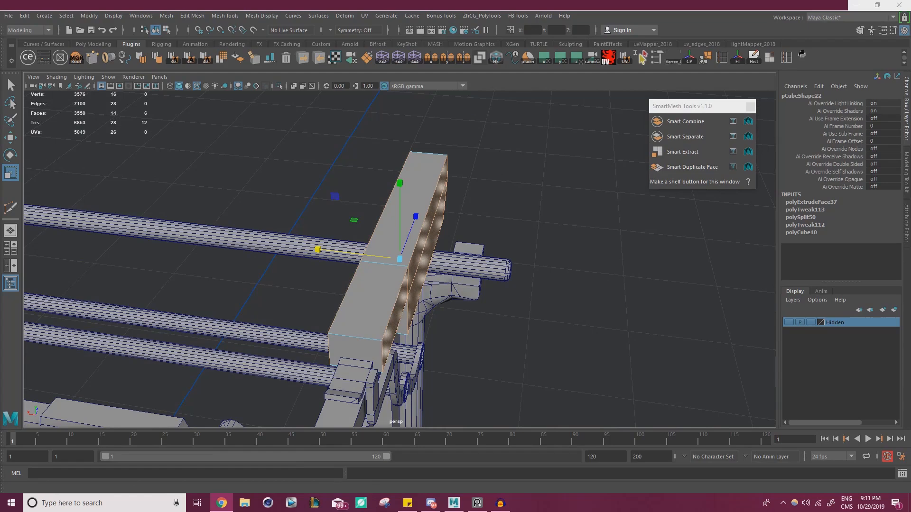
{"action": "left_click_drag", "start_coordinate": [588, 332], "coordinate": [315, 280], "text": "alt"}
{"action": "left_click", "coordinate": [322, 250]}
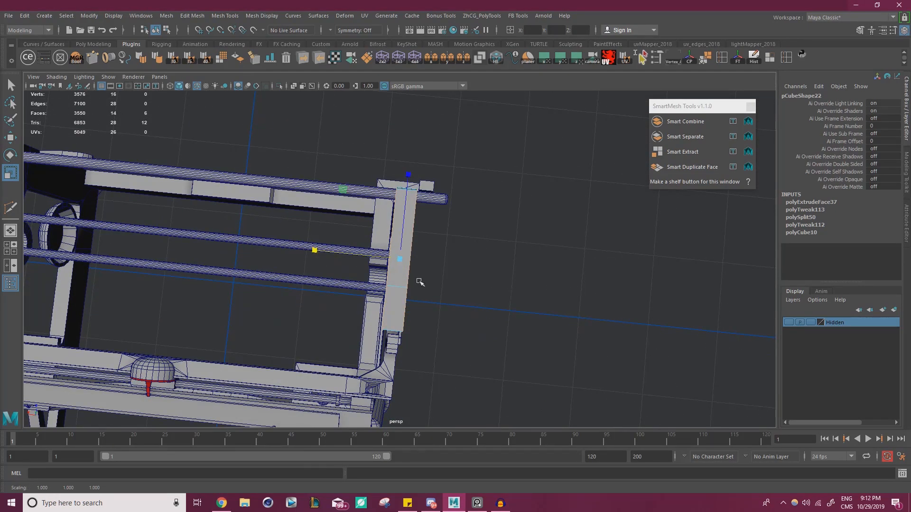
{"action": "left_click_drag", "start_coordinate": [320, 251], "coordinate": [303, 250]}
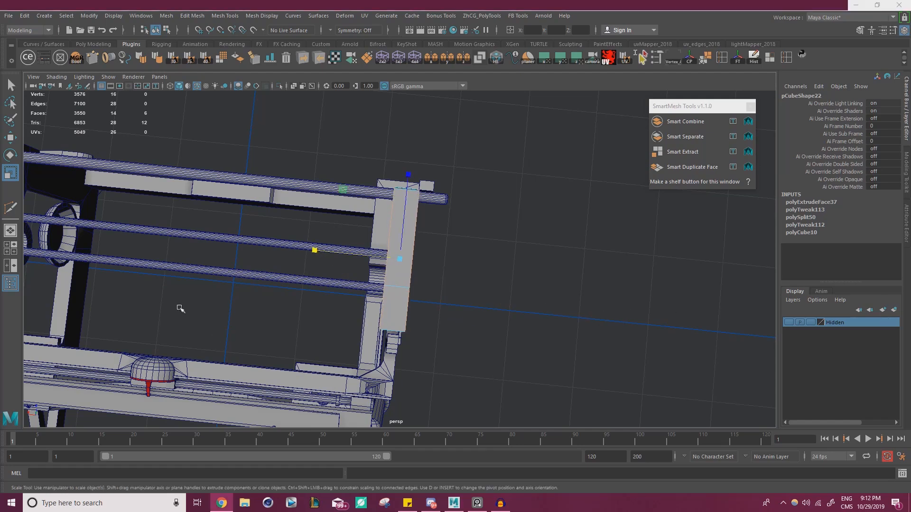
Select the underside face of the plate's deep rear part and lower it slightly along Y.
{"action": "left_click_drag", "start_coordinate": [362, 301], "coordinate": [429, 244], "text": "alt"}
{"action": "right_click_drag", "start_coordinate": [430, 244], "coordinate": [490, 315], "text": "alt"}
{"action": "left_click", "coordinate": [480, 294]}
{"action": "left_click_drag", "start_coordinate": [470, 297], "coordinate": [420, 317], "text": "alt"}
{"action": "key", "text": "w"}
{"action": "left_click_drag", "start_coordinate": [439, 237], "coordinate": [440, 244]}
{"action": "right_click_drag", "start_coordinate": [343, 267], "coordinate": [395, 278], "text": "alt"}
{"action": "left_click_drag", "start_coordinate": [395, 278], "coordinate": [329, 259], "text": "alt"}
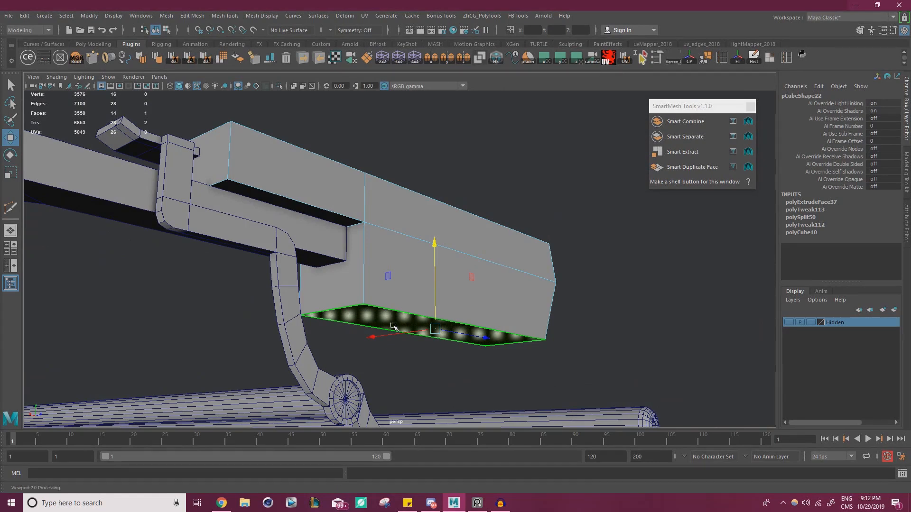
{"action": "left_click_drag", "start_coordinate": [429, 308], "coordinate": [393, 303], "text": "alt"}
{"action": "middle_click_drag", "start_coordinate": [393, 303], "coordinate": [370, 284], "text": "alt"}
{"action": "left_click_drag", "start_coordinate": [370, 283], "coordinate": [321, 291], "text": "alt"}
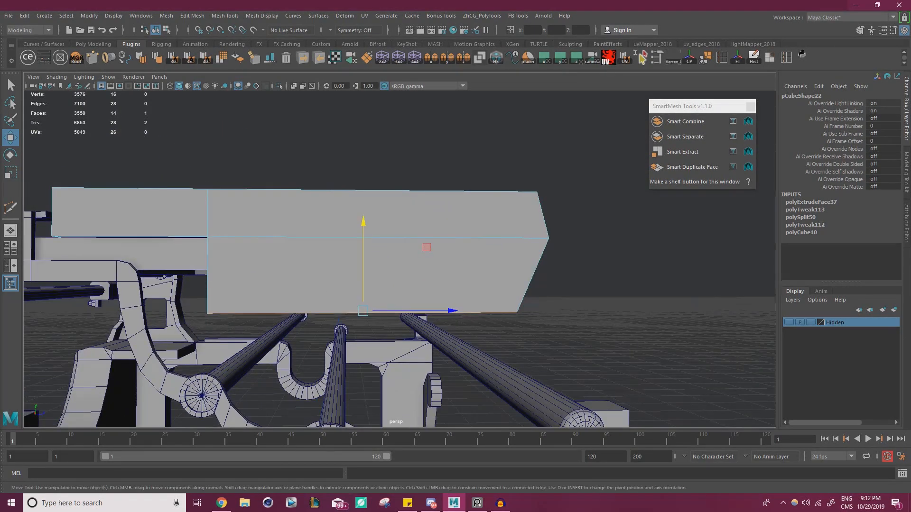
Study the shape of the metal carriage end plate in the side and front reference photos.
{"action": "key", "text": "alt+Tab"}
{"action": "right_click_drag", "start_coordinate": [0, 285], "coordinate": [211, 309]}
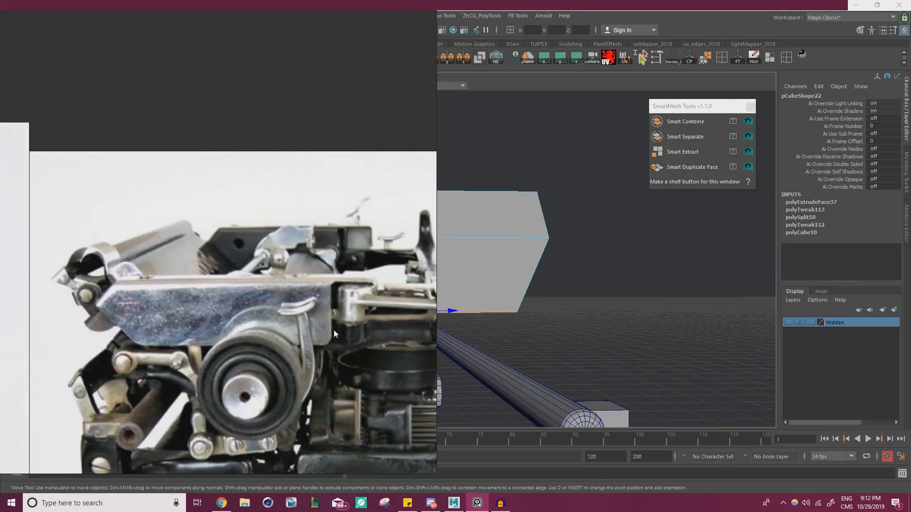
{"action": "right_click_drag", "start_coordinate": [349, 300], "coordinate": [295, 289]}
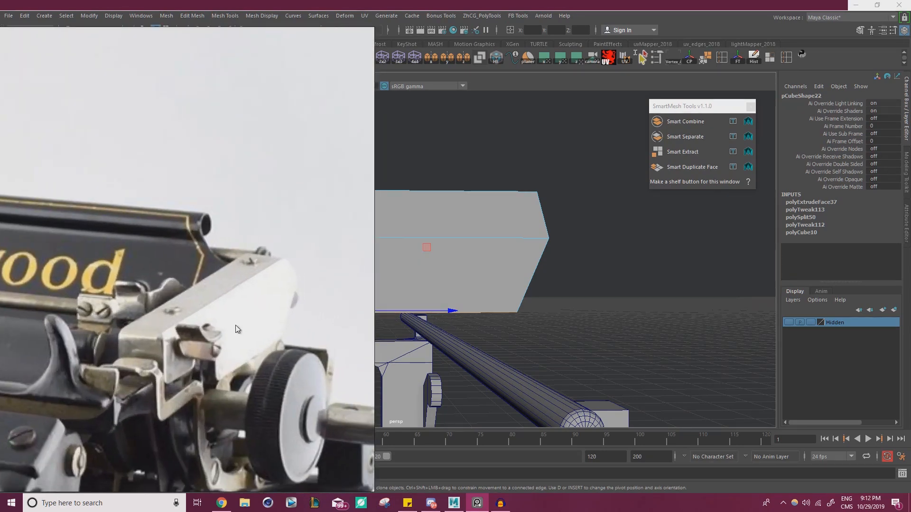
Bevel the lower front edge of the end plate's deep rear part with a fraction of 0.2 and 2 segments.
{"action": "scroll", "coordinate": [202, 358], "scroll_direction": "up", "scroll_amount": 2}
{"action": "right_click_drag", "start_coordinate": [209, 366], "coordinate": [0, 367]}
{"action": "mouse_move", "coordinate": [342, 317]}
{"action": "left_mouse_down", "text": "alt"}
{"action": "mouse_move", "coordinate": [259, 315]}
{"action": "mouse_move", "coordinate": [327, 308]}
{"action": "left_mouse_up", "text": "alt"}
{"action": "right_click_drag", "start_coordinate": [327, 308], "coordinate": [344, 306], "text": "alt"}
{"action": "left_click_drag", "start_coordinate": [344, 306], "coordinate": [401, 229], "text": "alt"}
{"action": "right_click_drag", "start_coordinate": [401, 229], "coordinate": [447, 216]}
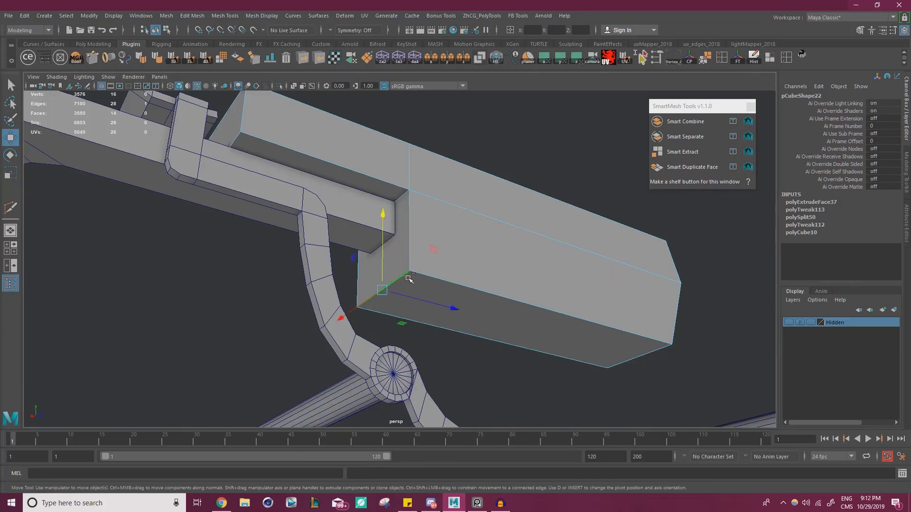
{"action": "key", "text": "ctrl+b"}
{"action": "left_click_drag", "start_coordinate": [409, 280], "coordinate": [527, 172], "text": "alt"}
{"action": "left_click_drag", "start_coordinate": [526, 110], "coordinate": [525, 110]}
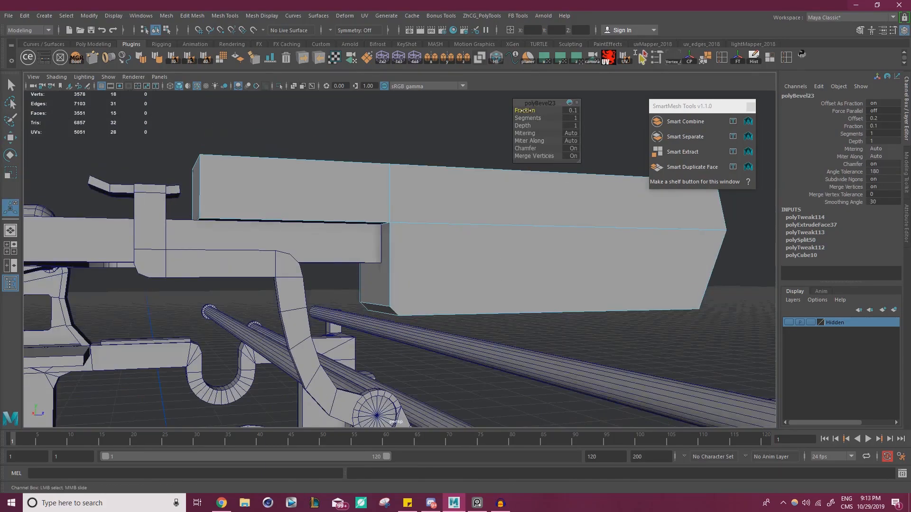
{"action": "left_click_drag", "start_coordinate": [494, 178], "coordinate": [334, 266], "text": "alt"}
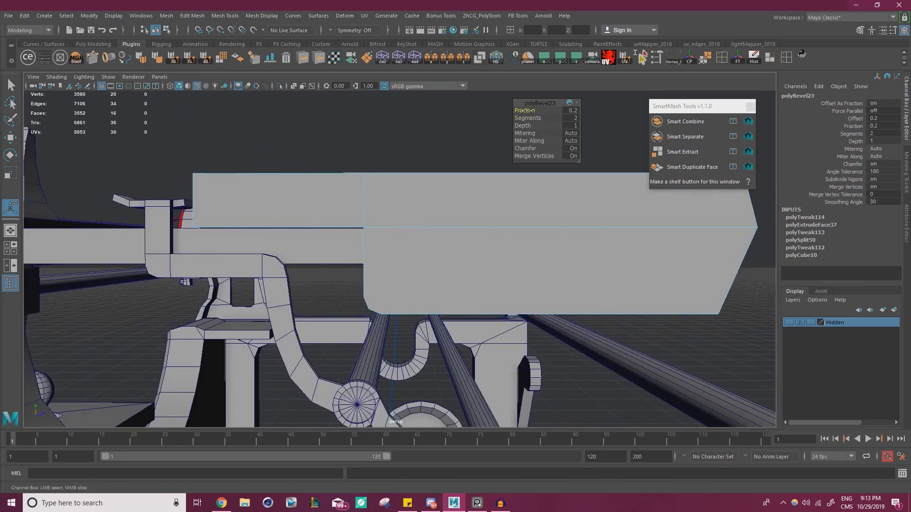
{"action": "scroll", "coordinate": [378, 256], "scroll_direction": "down", "scroll_amount": 3}
{"action": "middle_click_drag", "start_coordinate": [378, 256], "coordinate": [346, 253], "text": "alt"}
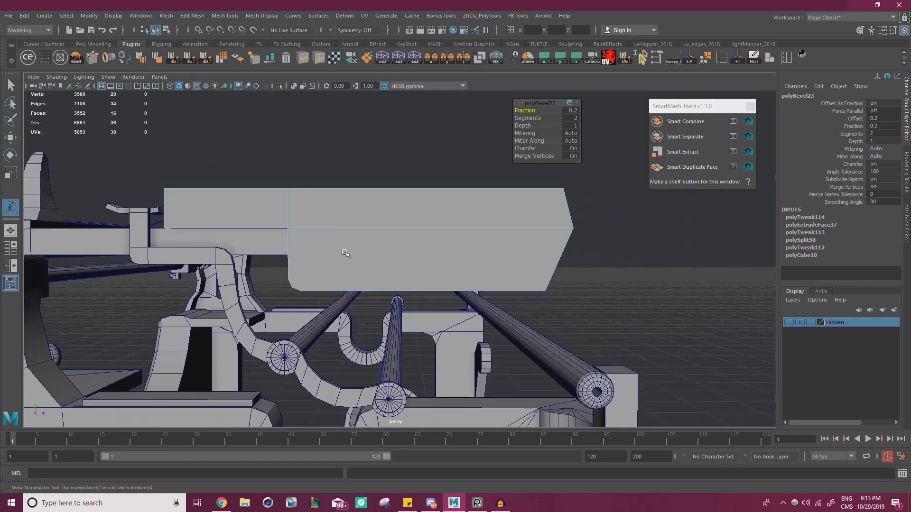
Bevel the top front edge of the end plate's shallow front section with a fraction of 0.3.
{"action": "left_click_drag", "start_coordinate": [395, 271], "coordinate": [419, 269], "text": "alt"}
{"action": "scroll", "coordinate": [419, 269], "scroll_direction": "up", "scroll_amount": 1}
{"action": "middle_click_drag", "start_coordinate": [419, 269], "coordinate": [482, 269], "text": "alt"}
{"action": "scroll", "coordinate": [427, 252], "scroll_direction": "up", "scroll_amount": 1}
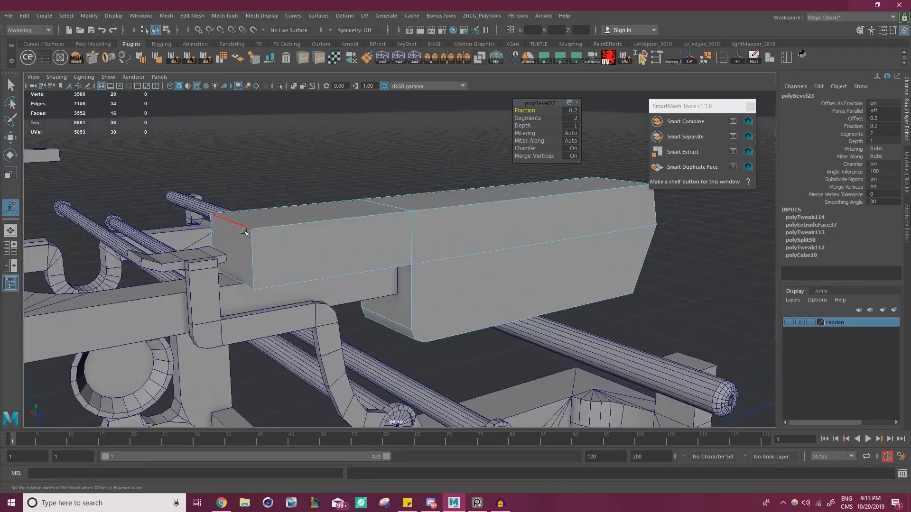
{"action": "left_click", "coordinate": [240, 226]}
{"action": "key", "text": "w"}
{"action": "scroll", "coordinate": [350, 261], "scroll_direction": "up", "scroll_amount": 1}
{"action": "key", "text": "ctrl+b"}
{"action": "left_click_drag", "start_coordinate": [320, 265], "coordinate": [306, 239], "text": "alt"}
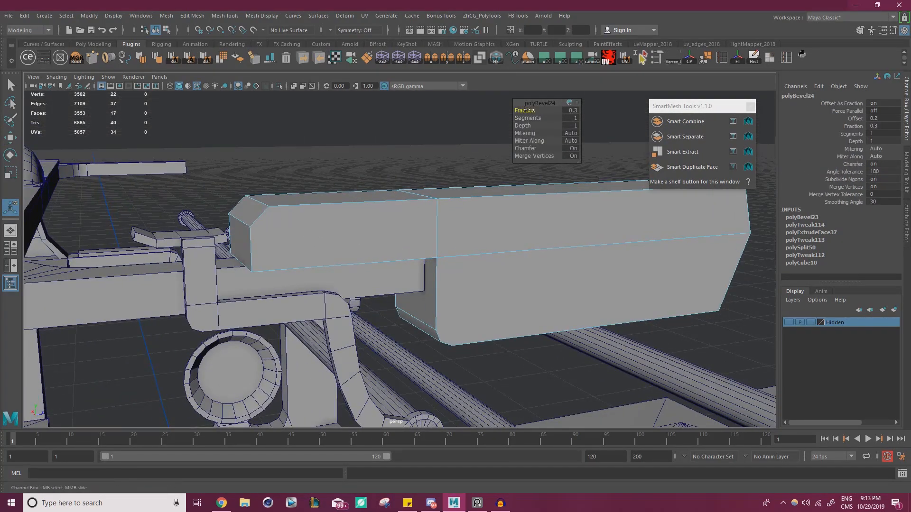
Scale the whole end plate slightly narrower along X to fit around the carriage bar.
{"action": "scroll", "coordinate": [445, 226], "scroll_direction": "down", "scroll_amount": 3}
{"action": "left_click_drag", "start_coordinate": [445, 225], "coordinate": [517, 271], "text": "alt"}
{"action": "scroll", "coordinate": [516, 272], "scroll_direction": "up", "scroll_amount": 2}
{"action": "key", "text": "w"}
{"action": "right_click_drag", "start_coordinate": [455, 227], "coordinate": [496, 210]}
{"action": "left_click_drag", "start_coordinate": [496, 211], "coordinate": [529, 259], "text": "alt"}
{"action": "key", "text": "r"}
{"action": "left_click_drag", "start_coordinate": [441, 260], "coordinate": [457, 277], "text": "alt"}
{"action": "left_click_drag", "start_coordinate": [365, 270], "coordinate": [370, 272]}
{"action": "left_click_drag", "start_coordinate": [424, 316], "coordinate": [246, 306], "text": "alt"}
{"action": "scroll", "coordinate": [302, 299], "scroll_direction": "down", "scroll_amount": 4}
{"action": "scroll", "coordinate": [320, 314], "scroll_direction": "up", "scroll_amount": 2}
{"action": "scroll", "coordinate": [323, 316], "scroll_direction": "down", "scroll_amount": 1}
{"action": "left_click_drag", "start_coordinate": [323, 316], "coordinate": [484, 311], "text": "alt"}
{"action": "key", "text": "f"}
{"action": "left_click_drag", "start_coordinate": [337, 309], "coordinate": [314, 258], "text": "alt"}
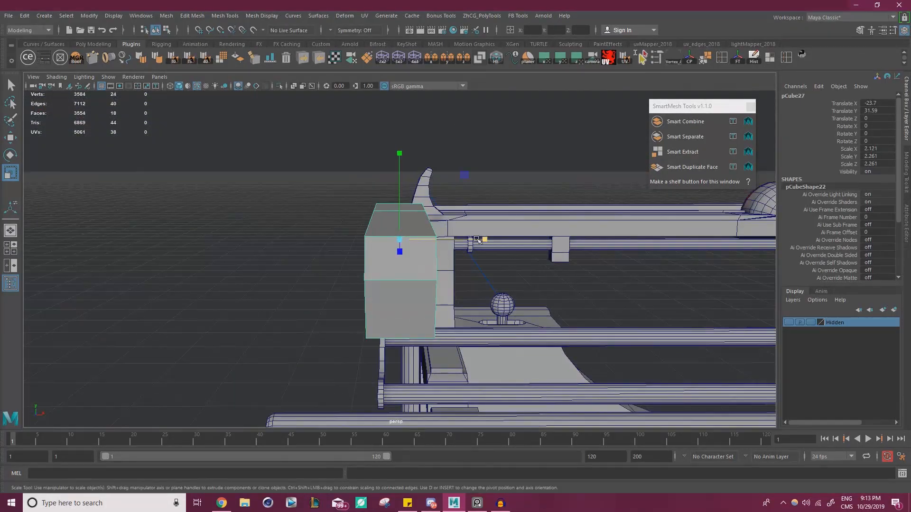
Isolate the end plate, insert a lengthwise edge loop through its middle and bevel the loop with a fraction of 0.7.
{"action": "key", "text": "w"}
{"action": "left_click_drag", "start_coordinate": [270, 265], "coordinate": [434, 262], "text": "alt"}
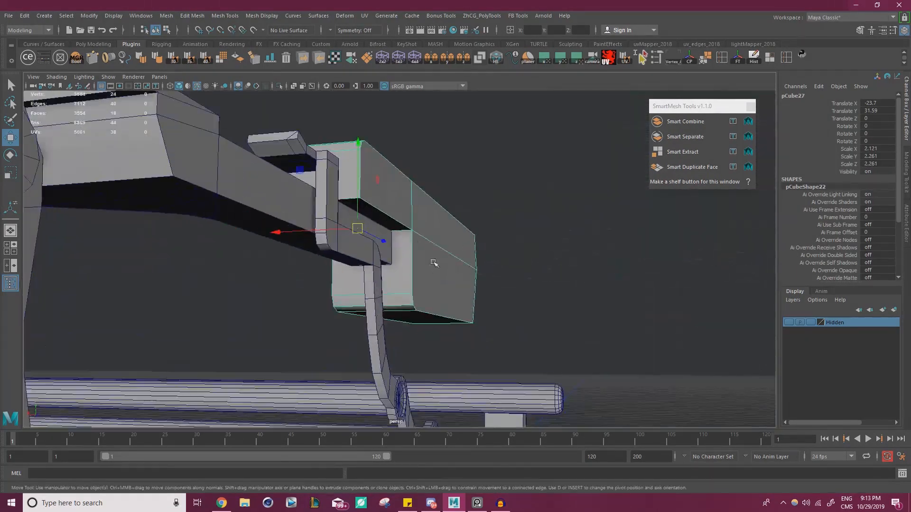
{"action": "left_click", "coordinate": [279, 86]}
{"action": "key", "text": "f"}
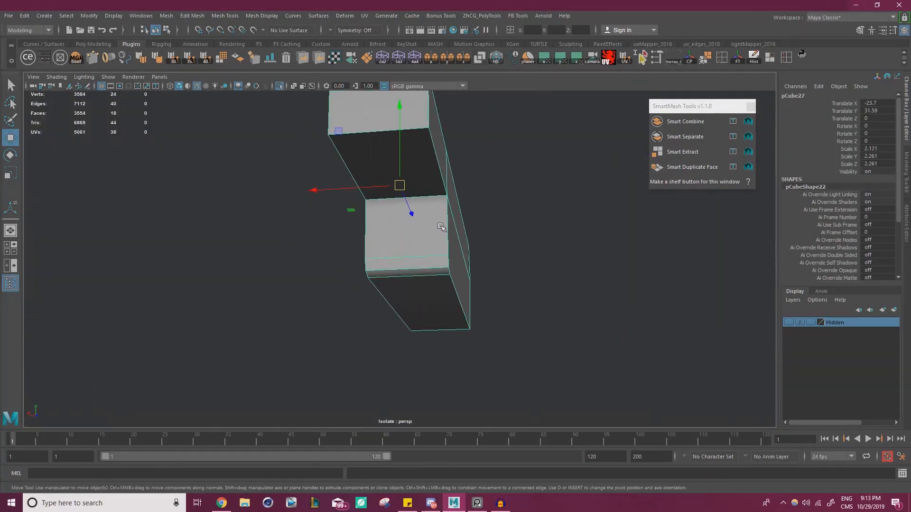
{"action": "left_click_drag", "start_coordinate": [474, 250], "coordinate": [449, 240], "text": "alt"}
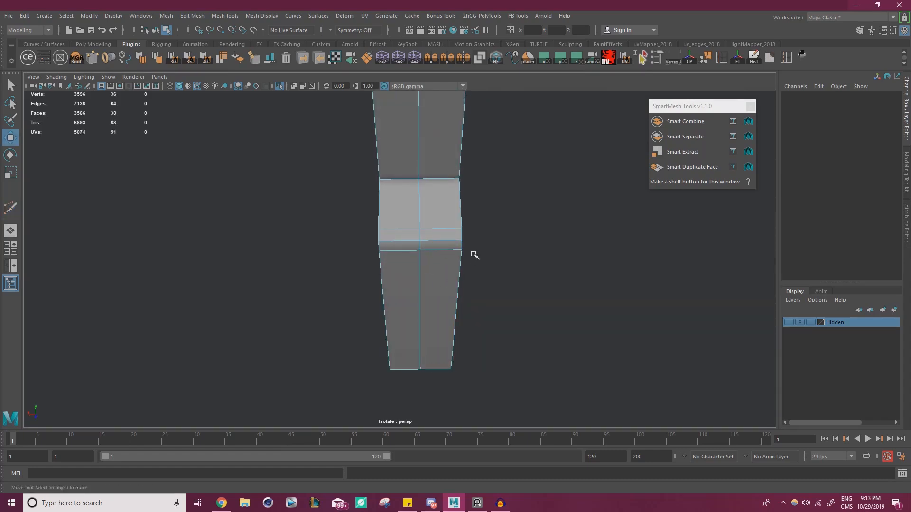
{"action": "left_click_drag", "start_coordinate": [474, 255], "coordinate": [467, 280], "text": "alt"}
{"action": "double_click", "coordinate": [421, 227]}
{"action": "key", "text": "ctrl+b"}
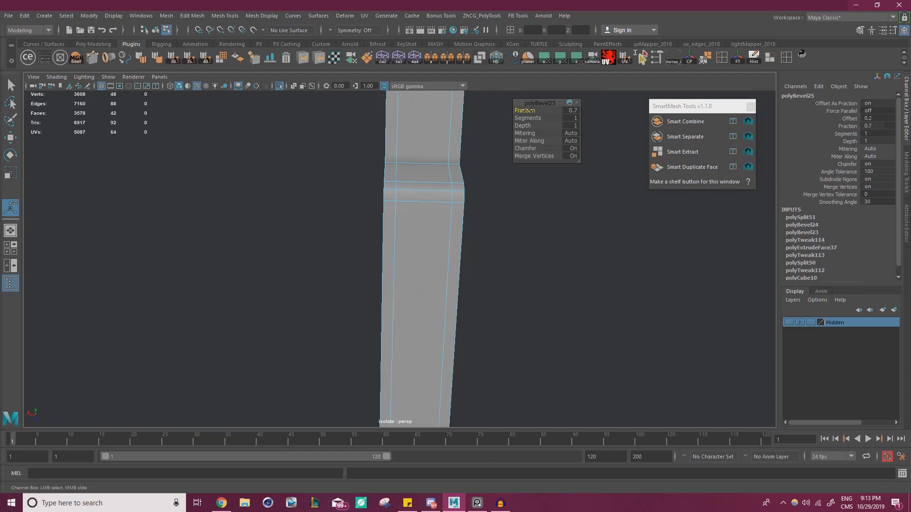
Select both lengthwise edge loops on the end plate and try scaling them closer together along X.
{"action": "double_click", "coordinate": [397, 217]}
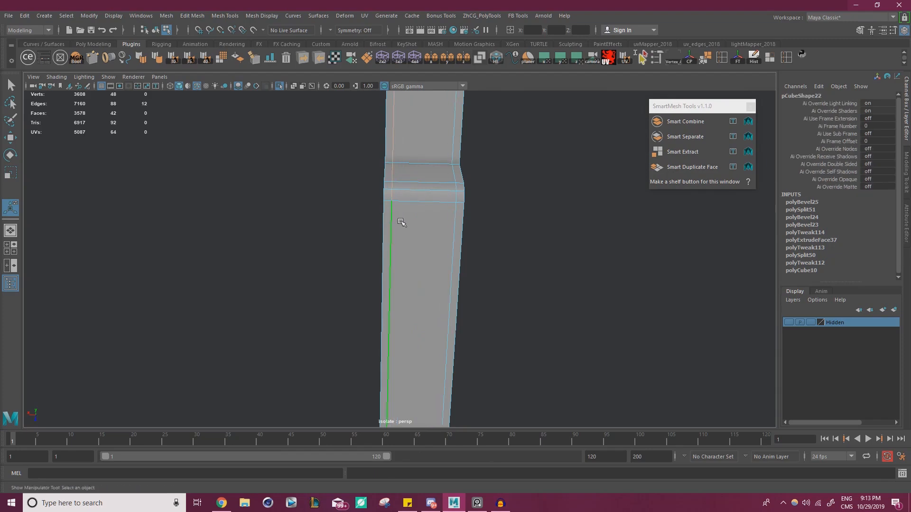
{"action": "key", "text": "r"}
{"action": "left_click_drag", "start_coordinate": [332, 252], "coordinate": [408, 247]}
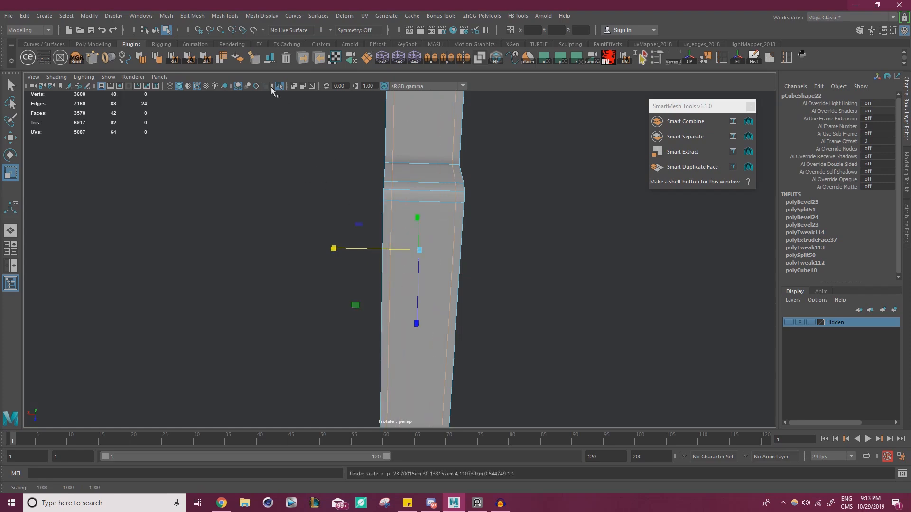
{"action": "left_click", "coordinate": [280, 86]}
{"action": "left_click_drag", "start_coordinate": [322, 135], "coordinate": [411, 222], "text": "alt"}
Examine the metal end plate's thickness and front section in the close-up reference photos.
{"action": "key", "text": "alt+Tab"}
{"action": "right_click_drag", "start_coordinate": [218, 264], "coordinate": [323, 243]}
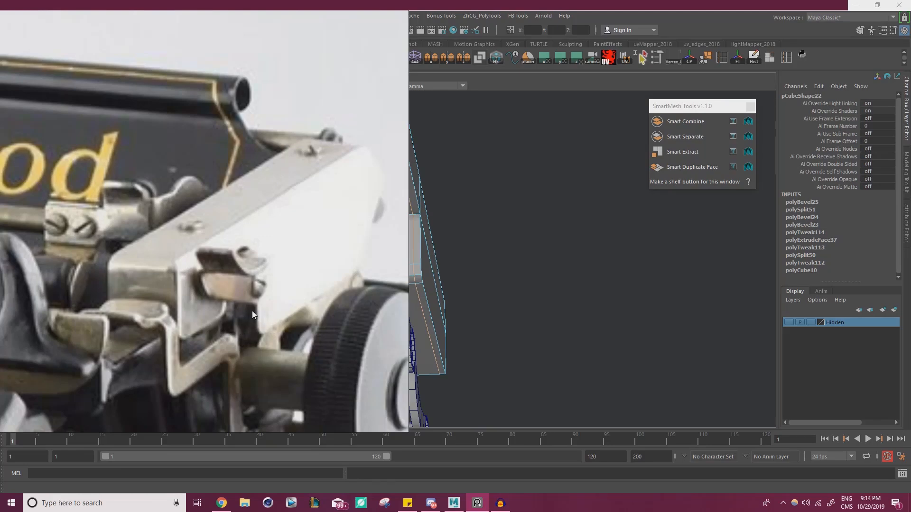
{"action": "scroll", "coordinate": [253, 326], "scroll_direction": "down", "scroll_amount": 6}
{"action": "middle_click_drag", "start_coordinate": [166, 317], "coordinate": [610, 166]}
{"action": "scroll", "coordinate": [200, 230], "scroll_direction": "up", "scroll_amount": 10}
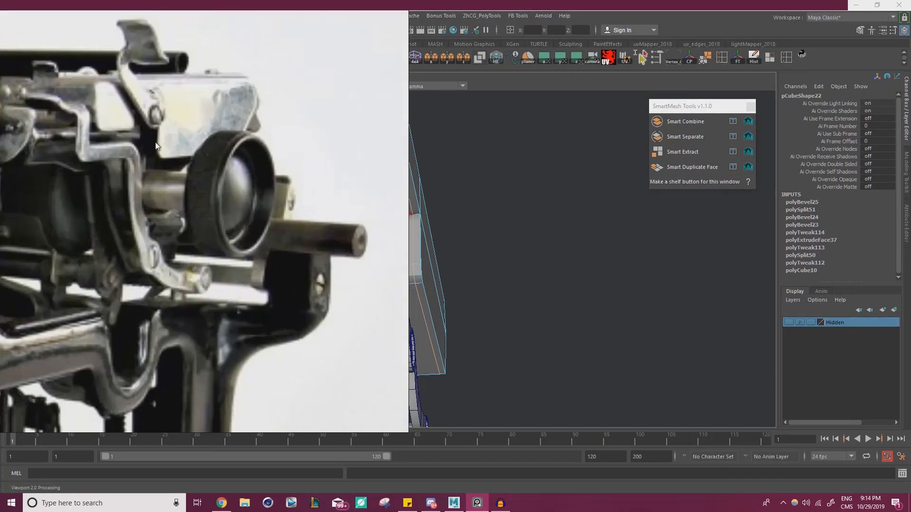
{"action": "scroll", "coordinate": [160, 170], "scroll_direction": "down", "scroll_amount": 5}
{"action": "scroll", "coordinate": [193, 188], "scroll_direction": "up", "scroll_amount": 10}
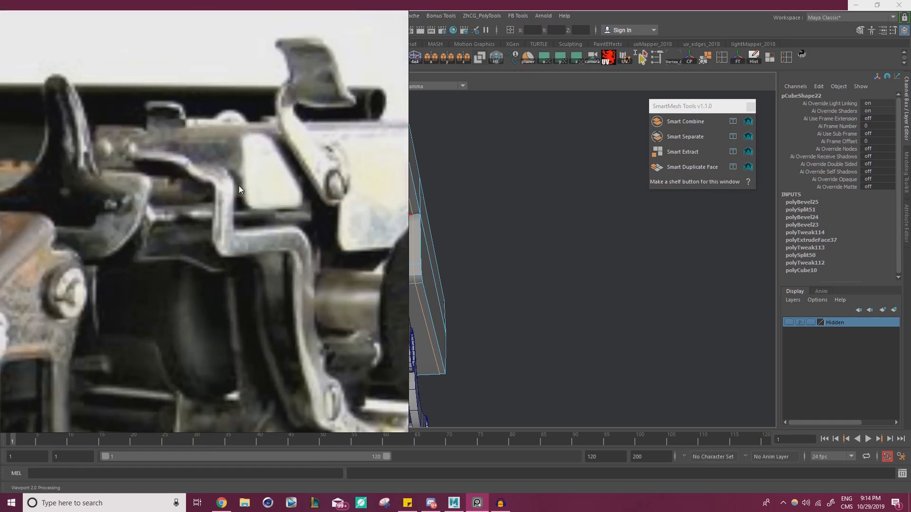
{"action": "right_click_drag", "start_coordinate": [240, 202], "coordinate": [154, 210]}
{"action": "key", "text": "alt+Tab"}
Scale the two lengthwise edge loops outward along X toward the end plate's side edges.
{"action": "left_click_drag", "start_coordinate": [371, 224], "coordinate": [345, 273], "text": "alt"}
{"action": "left_click_drag", "start_coordinate": [296, 296], "coordinate": [294, 295]}
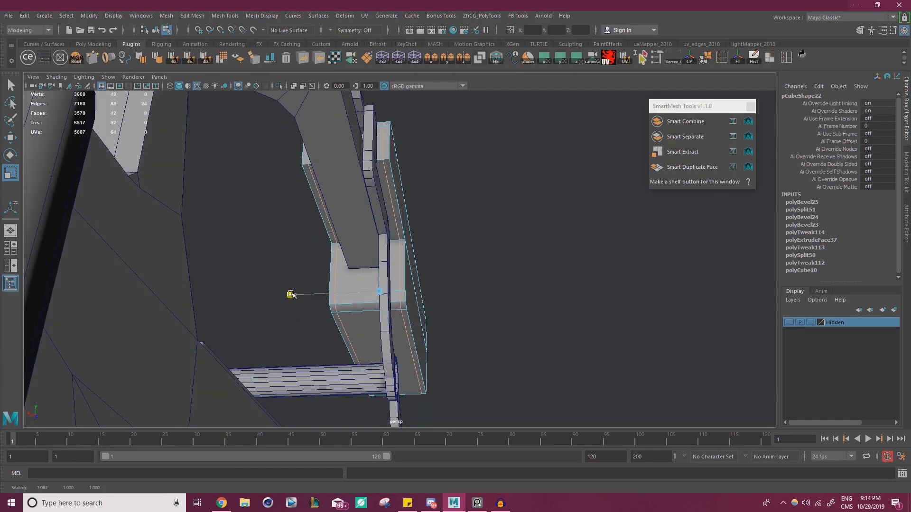
{"action": "left_click_drag", "start_coordinate": [300, 295], "coordinate": [434, 274], "text": "alt"}
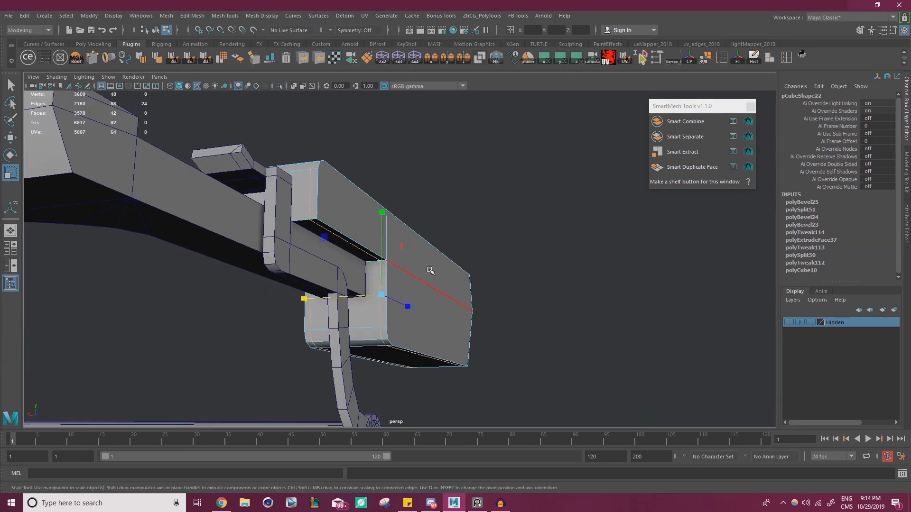
{"action": "left_click_drag", "start_coordinate": [305, 301], "coordinate": [306, 302]}
{"action": "left_click_drag", "start_coordinate": [386, 292], "coordinate": [317, 282], "text": "alt"}
Isolate the end plate and delete the inset faces along its underside and front step to open the shell from below.
{"action": "key", "text": "w"}
{"action": "right_click_drag", "start_coordinate": [386, 247], "coordinate": [489, 211]}
{"action": "left_click", "coordinate": [280, 86]}
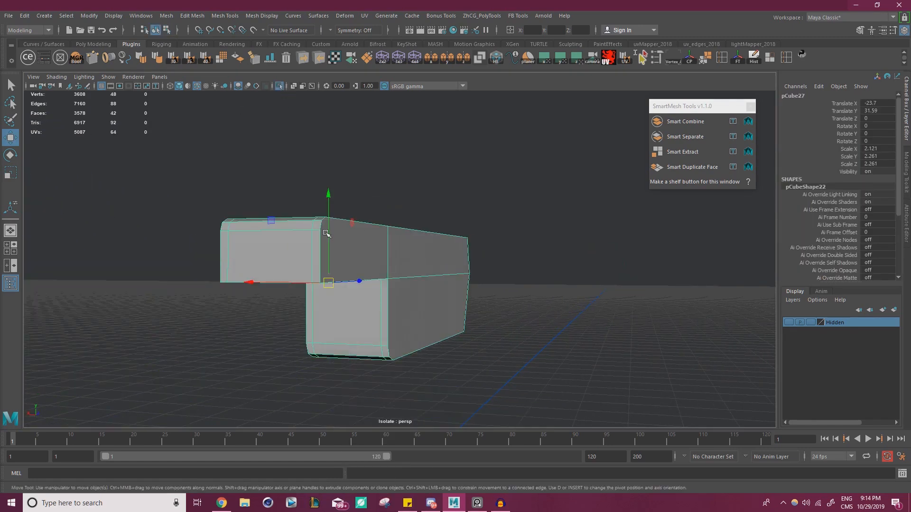
{"action": "left_click_drag", "start_coordinate": [295, 190], "coordinate": [320, 211], "text": "alt"}
{"action": "right_click_drag", "start_coordinate": [317, 231], "coordinate": [317, 241]}
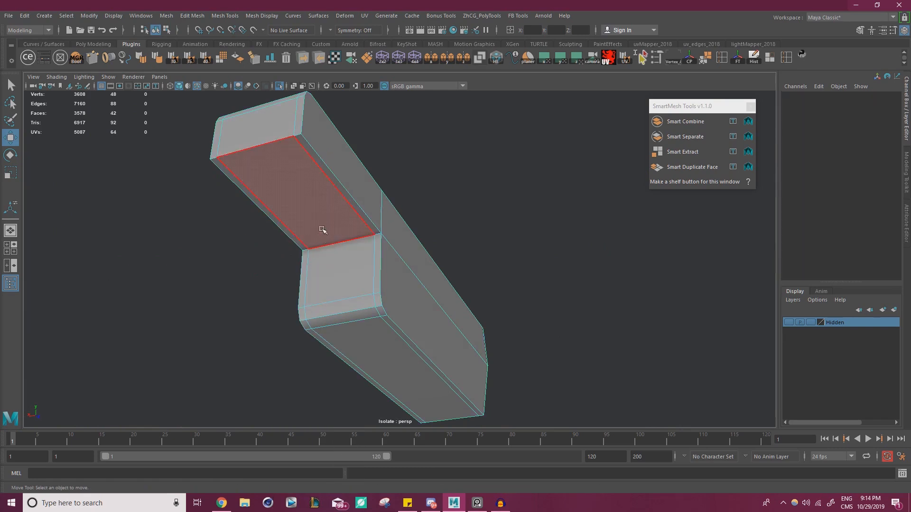
{"action": "left_click", "coordinate": [321, 220]}
{"action": "left_click", "coordinate": [335, 266], "text": "shift"}
{"action": "left_click", "coordinate": [335, 306], "text": "shift"}
{"action": "left_click", "coordinate": [339, 322], "text": "shift"}
{"action": "left_click", "coordinate": [341, 325], "text": "shift"}
{"action": "left_click_drag", "start_coordinate": [340, 325], "coordinate": [250, 307], "text": "alt"}
{"action": "key", "text": "Delete"}
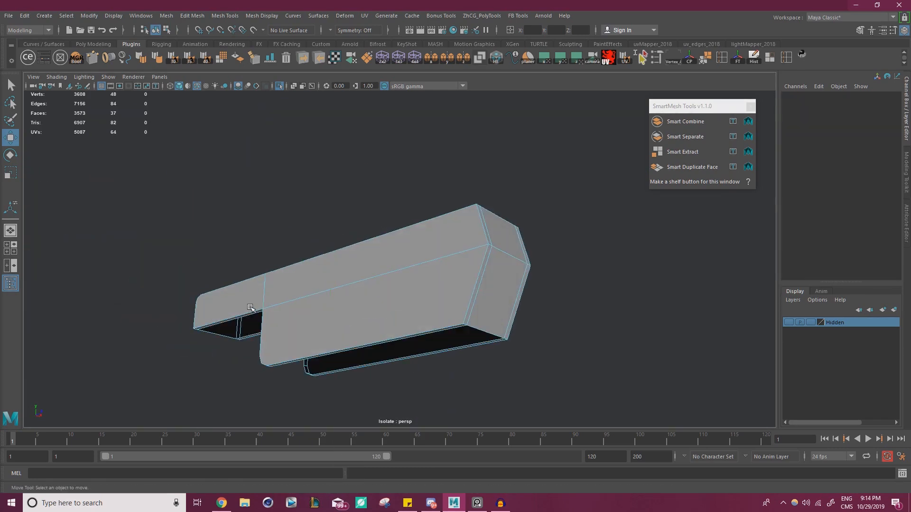
Examine the end plate's underside and rear end in the side and back reference photos.
{"action": "key", "text": "alt+Tab"}
{"action": "mouse_move", "coordinate": [444, 313]}
{"action": "left_mouse_down", "text": "alt"}
{"action": "mouse_move", "coordinate": [414, 298]}
{"action": "mouse_move", "coordinate": [409, 307]}
{"action": "mouse_move", "coordinate": [454, 311]}
{"action": "left_mouse_up", "text": "alt"}
{"action": "key", "text": "alt+Tab"}
{"action": "scroll", "coordinate": [233, 336], "scroll_direction": "down", "scroll_amount": 5}
{"action": "scroll", "coordinate": [288, 293], "scroll_direction": "up", "scroll_amount": 5}
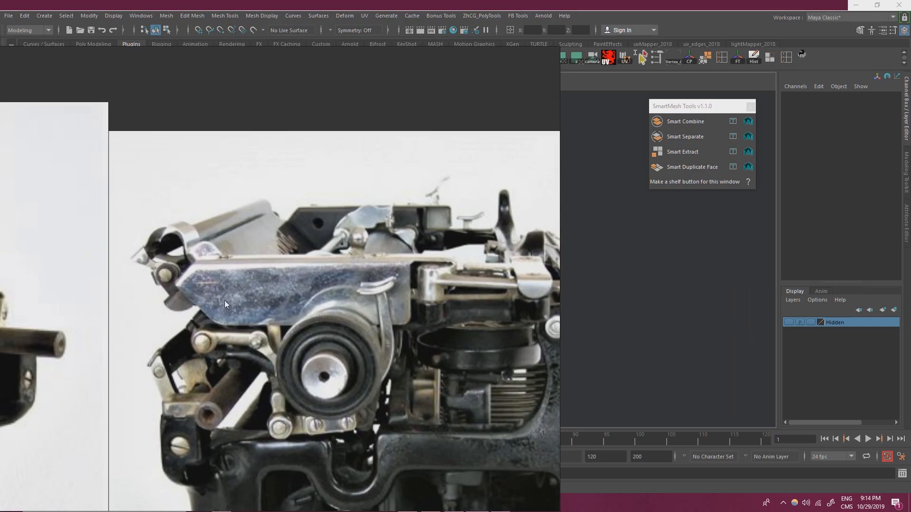
{"action": "scroll", "coordinate": [224, 300], "scroll_direction": "down", "scroll_amount": 8}
{"action": "scroll", "coordinate": [272, 276], "scroll_direction": "up", "scroll_amount": 6}
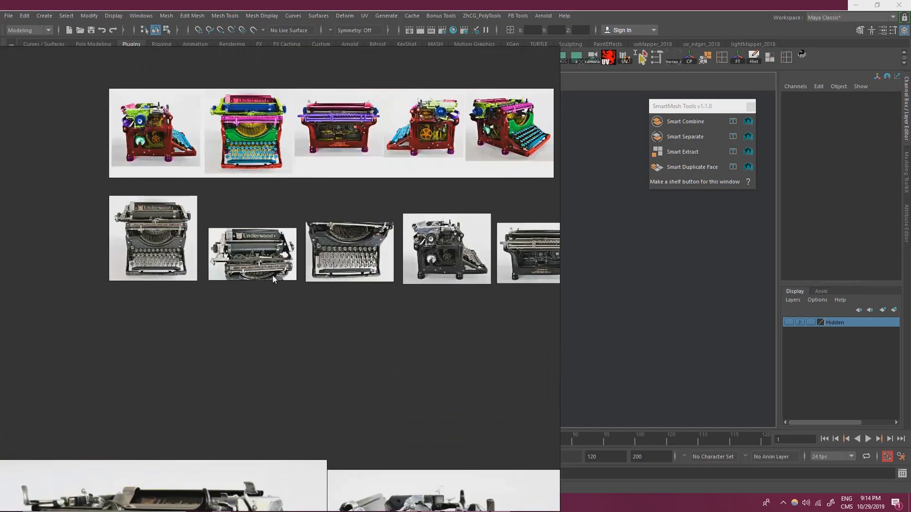
{"action": "scroll", "coordinate": [272, 275], "scroll_direction": "up", "scroll_amount": 8}
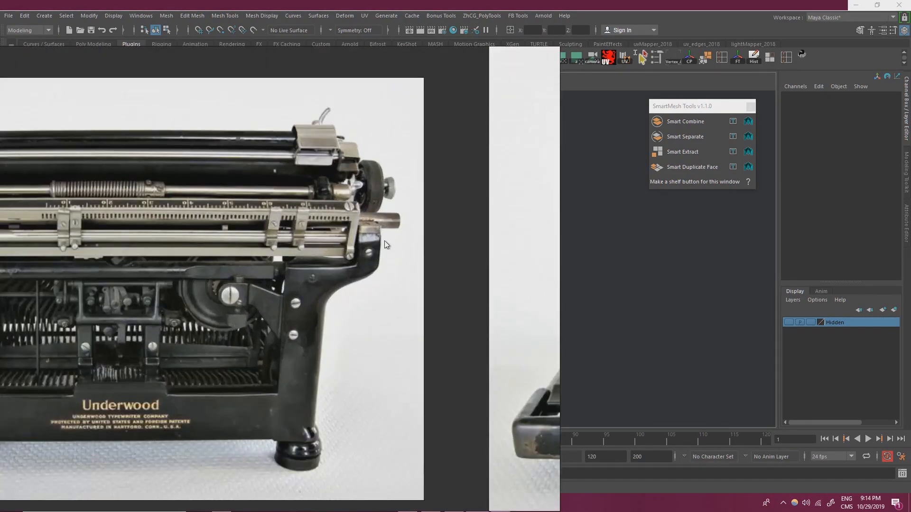
{"action": "scroll", "coordinate": [351, 225], "scroll_direction": "up", "scroll_amount": 1}
{"action": "middle_click_drag", "start_coordinate": [112, 217], "coordinate": [588, 216]}
{"action": "scroll", "coordinate": [274, 167], "scroll_direction": "up", "scroll_amount": 1}
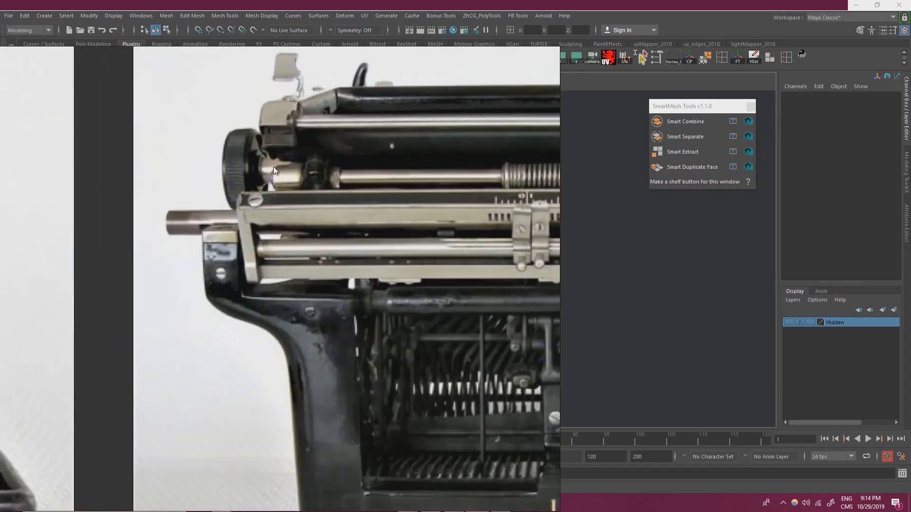
{"action": "scroll", "coordinate": [273, 167], "scroll_direction": "up", "scroll_amount": 2}
{"action": "scroll", "coordinate": [341, 208], "scroll_direction": "down", "scroll_amount": 3}
{"action": "right_click_drag", "start_coordinate": [158, 221], "coordinate": [127, 225]}
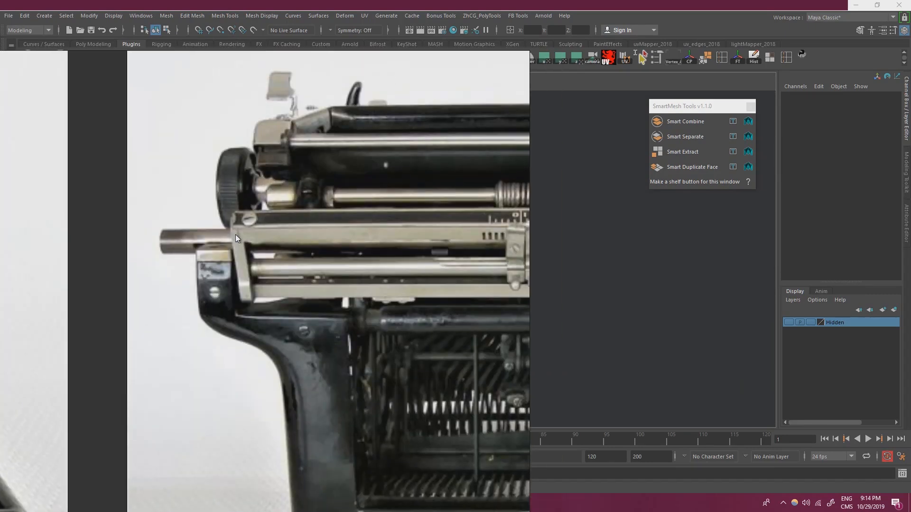
{"action": "right_click_drag", "start_coordinate": [235, 234], "coordinate": [0, 224]}
Delete the middle face of the end plate's lower angled rear end.
{"action": "left_click_drag", "start_coordinate": [361, 271], "coordinate": [257, 251], "text": "alt"}
{"action": "left_click", "coordinate": [365, 236]}
{"action": "key", "text": "Delete"}
Extrude the long inner bottom edges on both sides of the open shell upward to form inner side walls.
{"action": "left_click_drag", "start_coordinate": [351, 239], "coordinate": [376, 271], "text": "alt"}
{"action": "right_click_drag", "start_coordinate": [377, 271], "coordinate": [393, 269], "text": "alt"}
{"action": "left_click_drag", "start_coordinate": [393, 269], "coordinate": [427, 290], "text": "alt"}
{"action": "right_click_drag", "start_coordinate": [426, 229], "coordinate": [425, 269]}
{"action": "left_click", "coordinate": [429, 270]}
{"action": "left_click_drag", "start_coordinate": [429, 269], "coordinate": [302, 180], "text": "alt"}
{"action": "left_click_drag", "start_coordinate": [317, 235], "coordinate": [409, 263], "text": "alt"}
{"action": "left_click_drag", "start_coordinate": [396, 224], "coordinate": [435, 287], "text": "alt"}
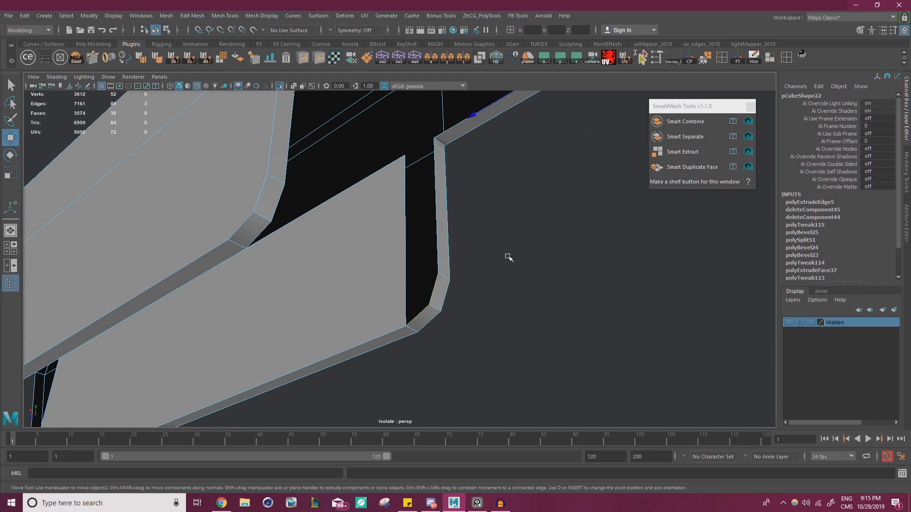
Extrude the inner edges of one side's rounded front corner upward, flatten them and snap them to the inner wall's top.
{"action": "right_click_drag", "start_coordinate": [524, 237], "coordinate": [451, 213], "text": "alt"}
{"action": "middle_click_drag", "start_coordinate": [450, 213], "coordinate": [401, 275], "text": "alt"}
{"action": "left_click", "coordinate": [421, 279]}
{"action": "right_click_drag", "start_coordinate": [408, 336], "coordinate": [517, 339], "text": "alt"}
{"action": "middle_click_drag", "start_coordinate": [404, 399], "coordinate": [430, 327], "text": "alt"}
{"action": "left_click", "coordinate": [393, 289]}
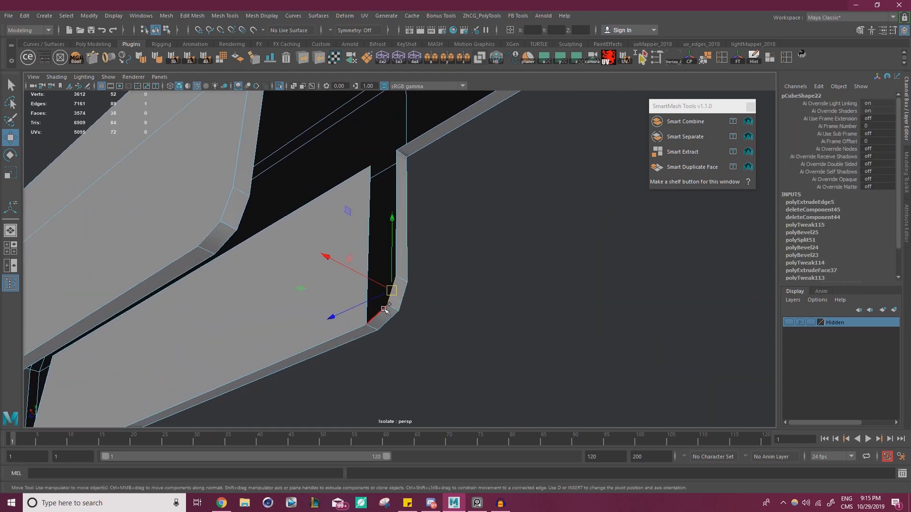
{"action": "mouse_move", "coordinate": [303, 322]}
{"action": "left_mouse_down", "text": "alt"}
{"action": "mouse_move", "coordinate": [372, 288]}
{"action": "mouse_move", "coordinate": [313, 318]}
{"action": "left_mouse_up", "text": "alt"}
{"action": "left_click_drag", "start_coordinate": [409, 250], "coordinate": [408, 196], "text": "shift"}
{"action": "key", "text": "r"}
{"action": "key", "text": "w"}
{"action": "key", "text": "v"}
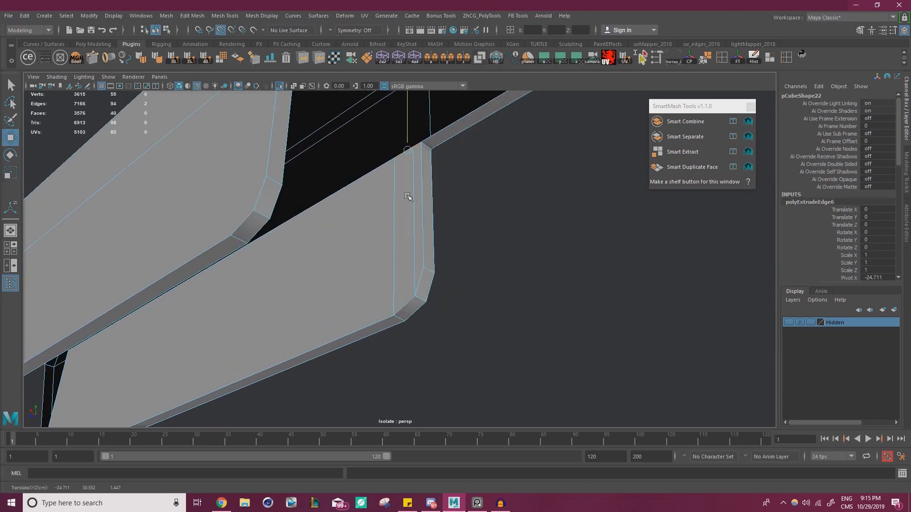
Move the inner wall's upper rear vertex back to the rear tip of the end plate.
{"action": "left_click_drag", "start_coordinate": [462, 241], "coordinate": [333, 214], "text": "alt"}
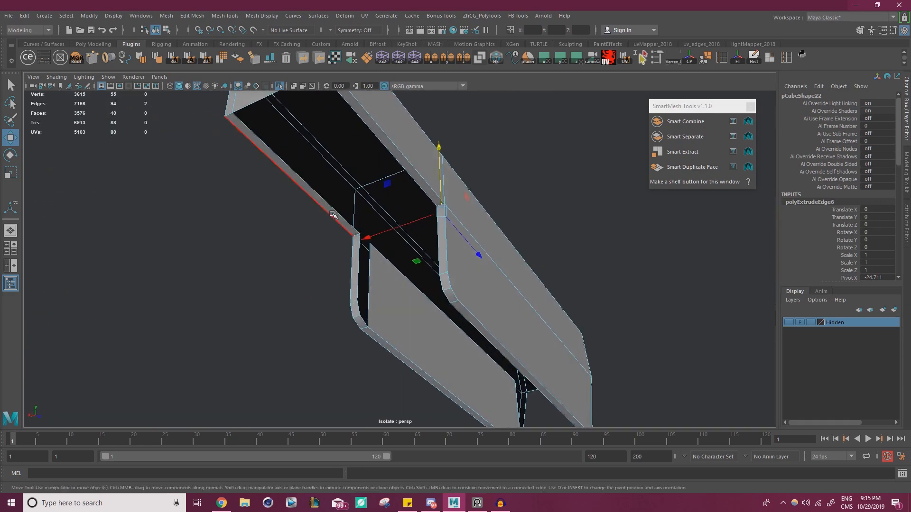
{"action": "left_click_drag", "start_coordinate": [374, 245], "coordinate": [369, 215], "text": "alt"}
{"action": "left_click_drag", "start_coordinate": [333, 162], "coordinate": [402, 274], "text": "alt"}
{"action": "right_click_drag", "start_coordinate": [386, 244], "coordinate": [361, 223]}
{"action": "left_click", "coordinate": [385, 244]}
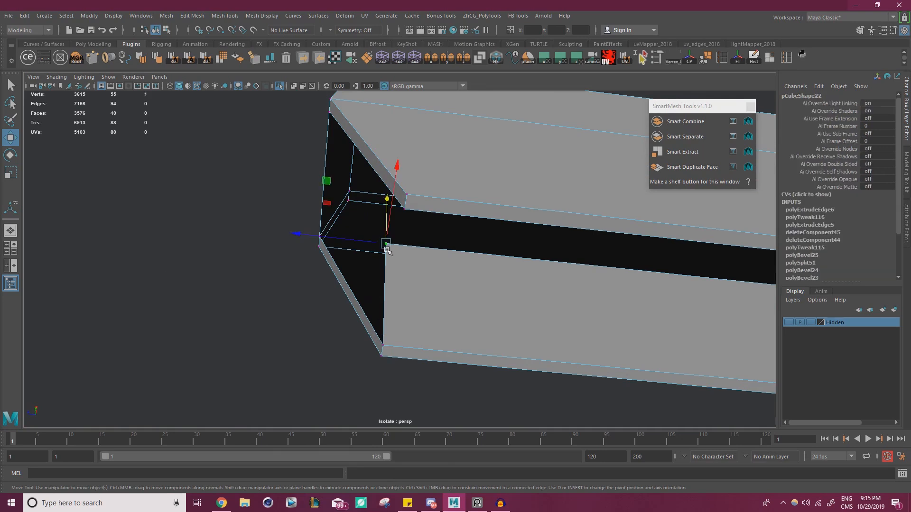
{"action": "left_click_drag", "start_coordinate": [332, 240], "coordinate": [259, 257], "text": "alt"}
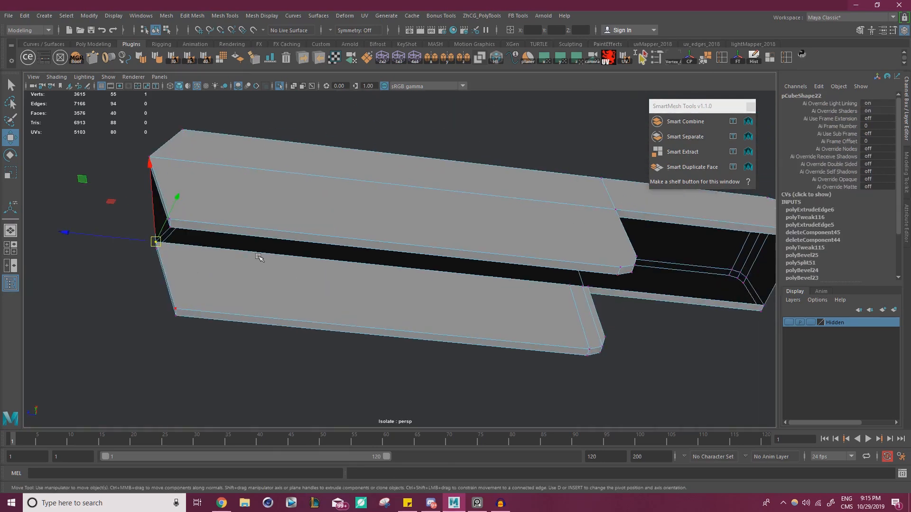
Undo the stray change and move the opposite inner wall's upper rear vertex to the plate's rear tip.
{"action": "left_click_drag", "start_coordinate": [339, 264], "coordinate": [441, 297], "text": "alt"}
{"action": "scroll", "coordinate": [441, 297], "scroll_direction": "up", "scroll_amount": 3}
{"action": "middle_click_drag", "start_coordinate": [383, 265], "coordinate": [432, 256], "text": "alt"}
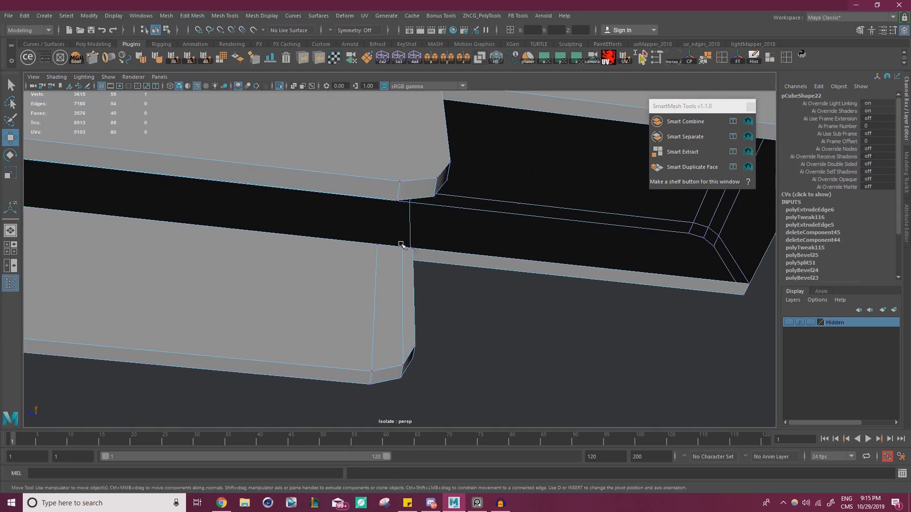
{"action": "left_click_drag", "start_coordinate": [405, 254], "coordinate": [230, 279]}
{"action": "key", "text": "ctrl+z"}
{"action": "left_click_drag", "start_coordinate": [272, 251], "coordinate": [24, 244], "text": "alt"}
{"action": "middle_click_drag", "start_coordinate": [235, 249], "coordinate": [181, 279], "text": "alt"}
{"action": "left_click_drag", "start_coordinate": [351, 179], "coordinate": [369, 170]}
Extrude the opposite side's rounded front-corner inner edges upward, flatten them and snap them to that wall's top.
{"action": "right_click_drag", "start_coordinate": [406, 218], "coordinate": [214, 237], "text": "alt"}
{"action": "middle_click_drag", "start_coordinate": [213, 237], "coordinate": [380, 256], "text": "alt"}
{"action": "left_click_drag", "start_coordinate": [317, 231], "coordinate": [444, 252], "text": "alt"}
{"action": "right_click_drag", "start_coordinate": [444, 253], "coordinate": [431, 198]}
{"action": "left_click", "coordinate": [377, 245], "text": "shift"}
{"action": "middle_click_drag", "start_coordinate": [399, 236], "coordinate": [397, 266], "text": "alt"}
{"action": "left_click_drag", "start_coordinate": [387, 241], "coordinate": [388, 225], "text": "shift"}
{"action": "key", "text": "r"}
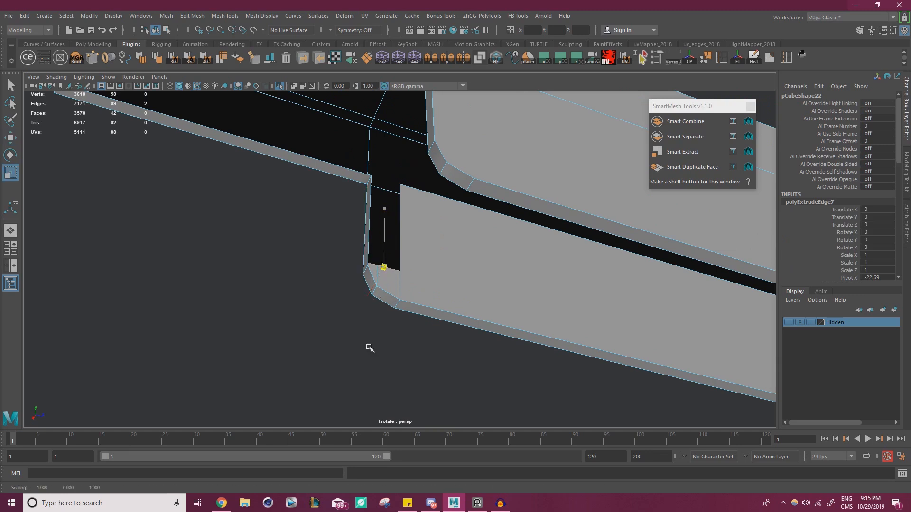
{"action": "key", "text": "w"}
{"action": "middle_click_drag", "start_coordinate": [400, 302], "coordinate": [400, 212]}
Select all vertices of the end plate and merge them with a distance threshold of 0.0001.
{"action": "right_click_drag", "start_coordinate": [402, 222], "coordinate": [359, 212]}
{"action": "right_click_drag", "start_coordinate": [426, 251], "coordinate": [367, 260], "text": "alt"}
{"action": "left_click_drag", "start_coordinate": [232, 150], "coordinate": [674, 414]}
{"action": "right_click_drag", "start_coordinate": [472, 240], "coordinate": [502, 197], "text": "shift"}
{"action": "right_click_drag", "start_coordinate": [349, 253], "coordinate": [612, 274], "text": "alt"}
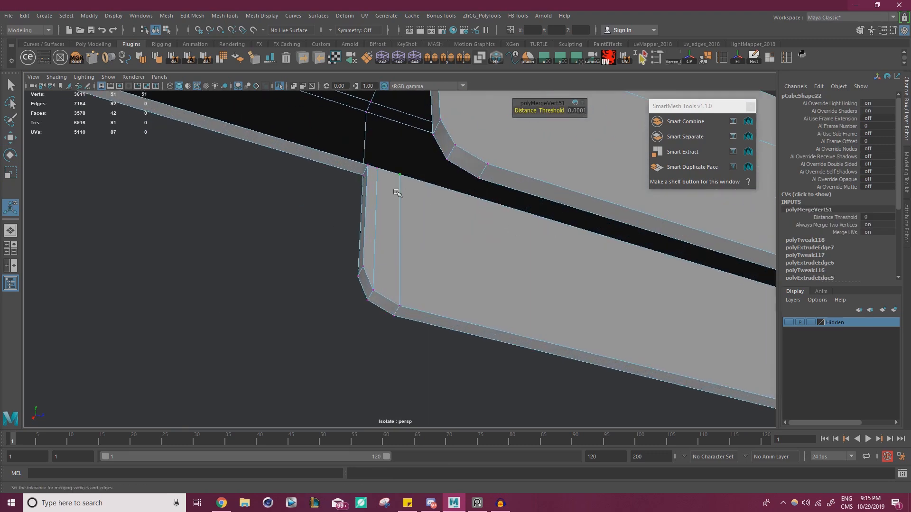
Snap the inner wall's upper vertex onto the end plate's step corner and merge all plate vertices with a 0.0001 distance threshold.
{"action": "left_click", "coordinate": [379, 171]}
{"action": "key", "text": "w"}
{"action": "key", "text": "v"}
{"action": "left_click_drag", "start_coordinate": [380, 171], "coordinate": [375, 169]}
{"action": "left_click_drag", "start_coordinate": [403, 187], "coordinate": [442, 187], "text": "alt"}
{"action": "right_click_drag", "start_coordinate": [475, 227], "coordinate": [100, 323], "text": "alt"}
{"action": "left_click_drag", "start_coordinate": [178, 399], "coordinate": [546, 147]}
{"action": "right_click_drag", "start_coordinate": [375, 227], "coordinate": [418, 176], "text": "shift"}
{"action": "right_click_drag", "start_coordinate": [398, 228], "coordinate": [399, 201], "text": "alt"}
{"action": "left_click", "coordinate": [408, 228]}
{"action": "left_click", "coordinate": [426, 241], "text": "shift"}
{"action": "key", "text": "w"}
{"action": "left_click_drag", "start_coordinate": [396, 264], "coordinate": [481, 178], "text": "alt"}
{"action": "left_click_drag", "start_coordinate": [481, 178], "coordinate": [426, 217], "text": "alt"}
{"action": "key", "text": "r"}
{"action": "left_click_drag", "start_coordinate": [525, 250], "coordinate": [522, 250]}
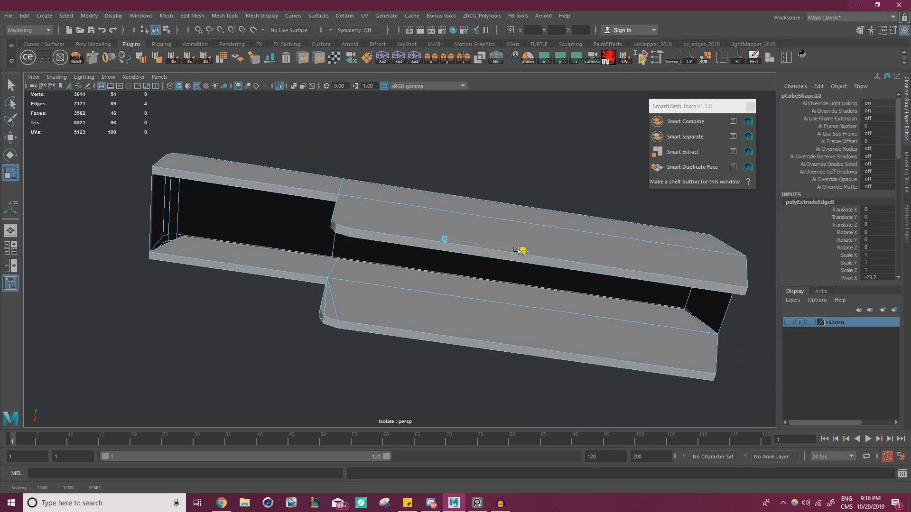
{"action": "key", "text": "w"}
{"action": "left_click_drag", "start_coordinate": [477, 233], "coordinate": [441, 242], "text": "alt"}
{"action": "right_click_drag", "start_coordinate": [441, 241], "coordinate": [413, 235]}
{"action": "left_click", "coordinate": [465, 244]}
{"action": "left_click_drag", "start_coordinate": [445, 263], "coordinate": [483, 259], "text": "alt"}
{"action": "key", "text": "ctrl+z"}
{"action": "key", "text": "ctrl+z"}
{"action": "key", "text": "ctrl+z"}
{"action": "key", "text": "ctrl+z"}
{"action": "key", "text": "ctrl+z"}
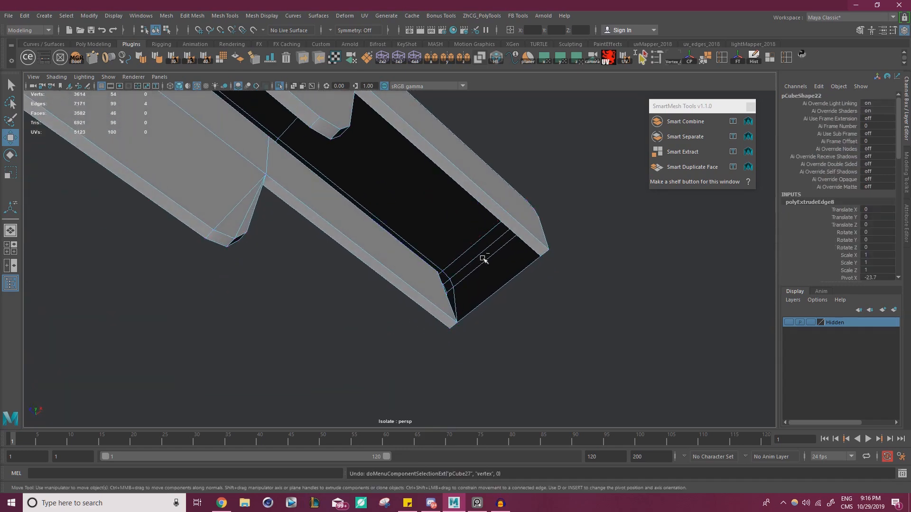
Extrude the inner bottom edge at the end plate's rear end inward into a narrow rim strip.
{"action": "left_click_drag", "start_coordinate": [454, 274], "coordinate": [454, 292], "text": "alt"}
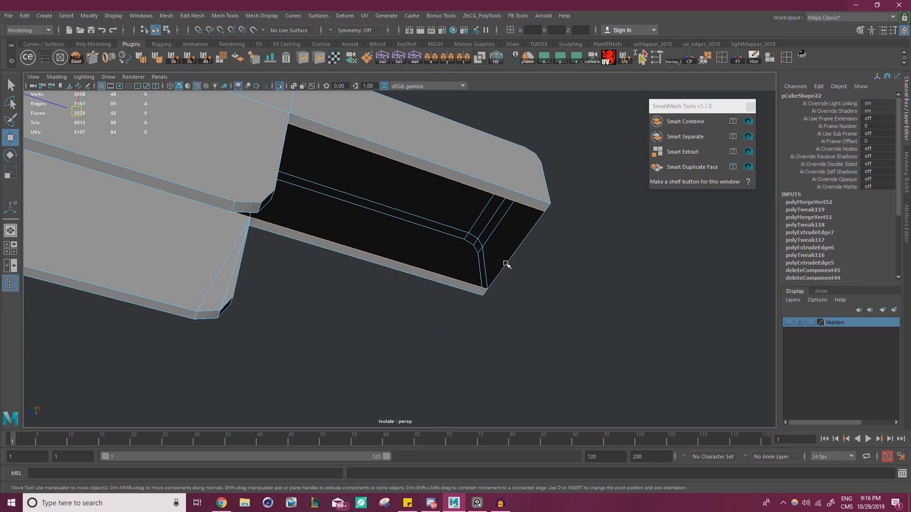
{"action": "right_click_drag", "start_coordinate": [481, 260], "coordinate": [202, 220], "text": "alt"}
{"action": "middle_click_drag", "start_coordinate": [201, 220], "coordinate": [433, 297], "text": "alt"}
{"action": "left_click_drag", "start_coordinate": [434, 297], "coordinate": [333, 171], "text": "alt"}
{"action": "middle_click_drag", "start_coordinate": [334, 171], "coordinate": [354, 226], "text": "alt"}
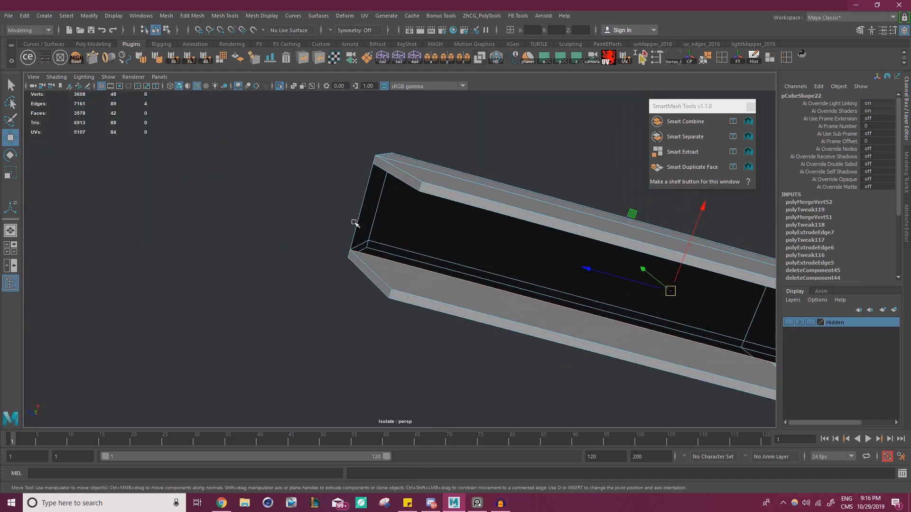
{"action": "left_click", "coordinate": [353, 226]}
{"action": "right_click_drag", "start_coordinate": [367, 208], "coordinate": [383, 199]}
{"action": "left_click_drag", "start_coordinate": [342, 217], "coordinate": [335, 244], "text": "alt"}
{"action": "right_click_drag", "start_coordinate": [314, 230], "coordinate": [324, 195]}
{"action": "left_click", "coordinate": [309, 257]}
{"action": "left_click_drag", "start_coordinate": [331, 258], "coordinate": [410, 259], "text": "alt"}
{"action": "middle_click_drag", "start_coordinate": [410, 259], "coordinate": [445, 274], "text": "alt"}
{"action": "right_click_drag", "start_coordinate": [361, 256], "coordinate": [432, 265], "text": "alt"}
{"action": "middle_click_drag", "start_coordinate": [324, 303], "coordinate": [267, 281], "text": "alt"}
{"action": "left_click_drag", "start_coordinate": [232, 250], "coordinate": [251, 252], "text": "shift"}
Cut the side rim beside the rear strip's corner with Multi-Cut and snap the new vertex onto that corner.
{"action": "left_click_drag", "start_coordinate": [251, 254], "coordinate": [302, 261], "text": "alt"}
{"action": "left_click_drag", "start_coordinate": [327, 233], "coordinate": [378, 278], "text": "alt"}
{"action": "left_click", "coordinate": [380, 285]}
{"action": "right_click_drag", "start_coordinate": [408, 237], "coordinate": [493, 335]}
{"action": "right_click_drag", "start_coordinate": [459, 257], "coordinate": [403, 256], "text": "shift"}
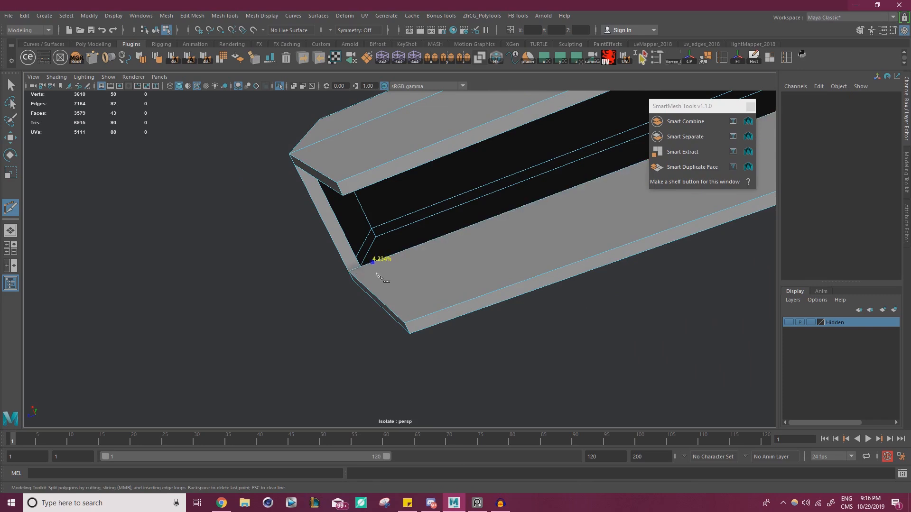
{"action": "left_click", "coordinate": [376, 290]}
{"action": "key", "text": "w"}
{"action": "right_click_drag", "start_coordinate": [398, 230], "coordinate": [327, 243]}
{"action": "key", "text": "3"}
{"action": "key", "text": "1"}
{"action": "left_click", "coordinate": [369, 265]}
Cut the opposite side rim near the rear strip with Multi-Cut and snap its new vertex onto the strip's corner.
{"action": "left_click_drag", "start_coordinate": [415, 277], "coordinate": [388, 254], "text": "alt"}
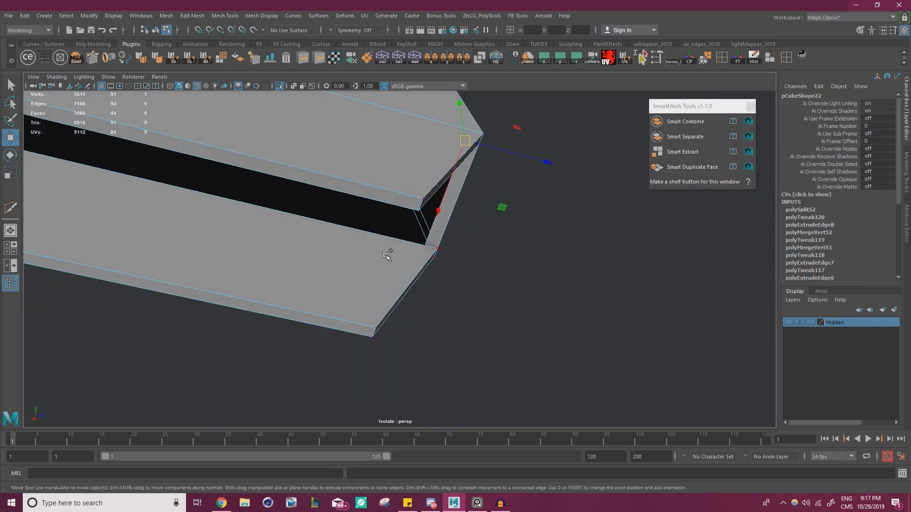
{"action": "key", "text": "ctrl+shift+x"}
{"action": "left_click", "coordinate": [437, 249]}
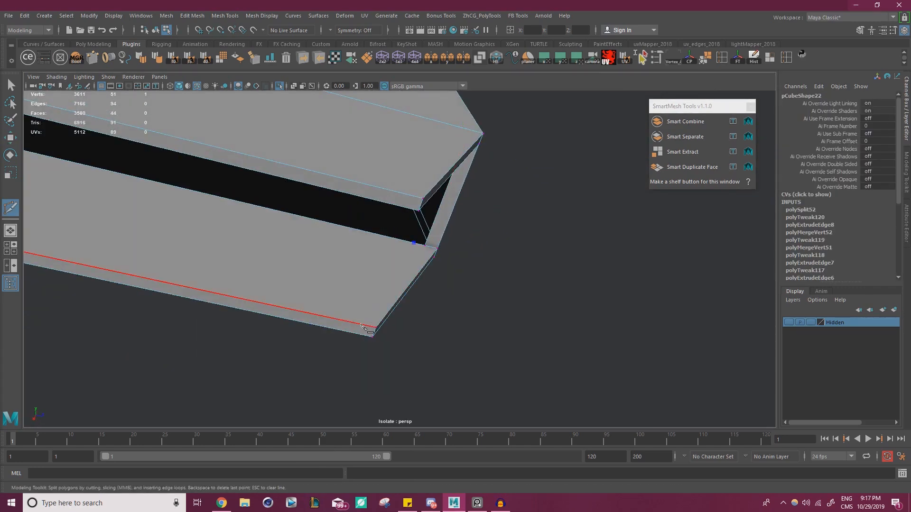
{"action": "key", "text": "w"}
{"action": "right_click_drag", "start_coordinate": [419, 230], "coordinate": [374, 229]}
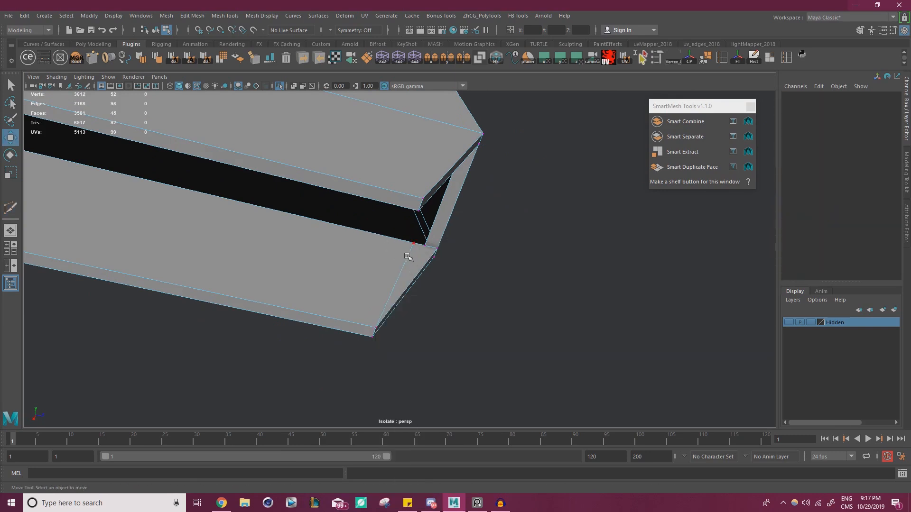
{"action": "left_click", "coordinate": [413, 245]}
{"action": "key", "text": "v"}
Extrude the bottom edge at the end plate's front end inward into a narrow rim strip.
{"action": "left_click_drag", "start_coordinate": [496, 291], "coordinate": [426, 294], "text": "alt"}
{"action": "scroll", "coordinate": [429, 304], "scroll_direction": "up", "scroll_amount": 5}
{"action": "right_click_drag", "start_coordinate": [360, 246], "coordinate": [360, 209]}
{"action": "left_click", "coordinate": [343, 263]}
{"action": "left_click_drag", "start_coordinate": [342, 262], "coordinate": [374, 255], "text": "alt"}
{"action": "left_click_drag", "start_coordinate": [432, 183], "coordinate": [451, 179], "text": "shift"}
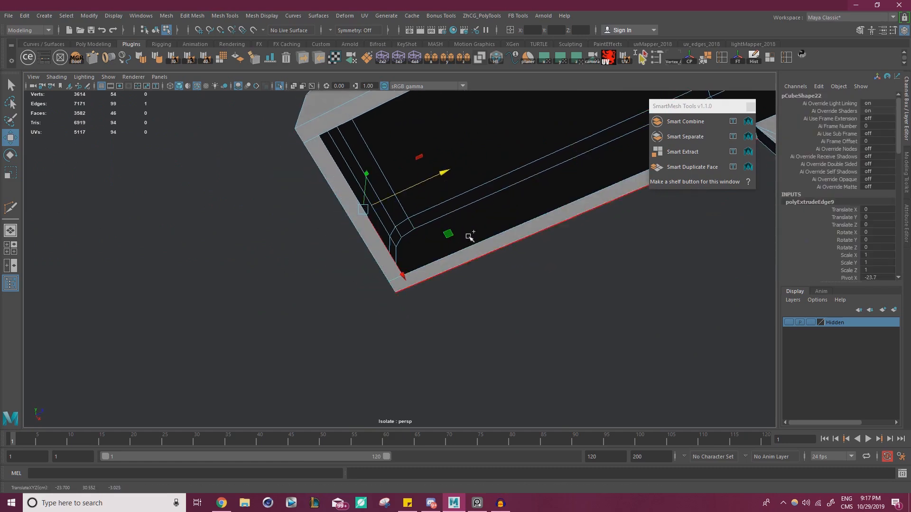
Cut both side rims at the front strip's corners with Multi-Cut and snap the loose vertex onto its strip corner.
{"action": "key", "text": "ctrl+shift+x"}
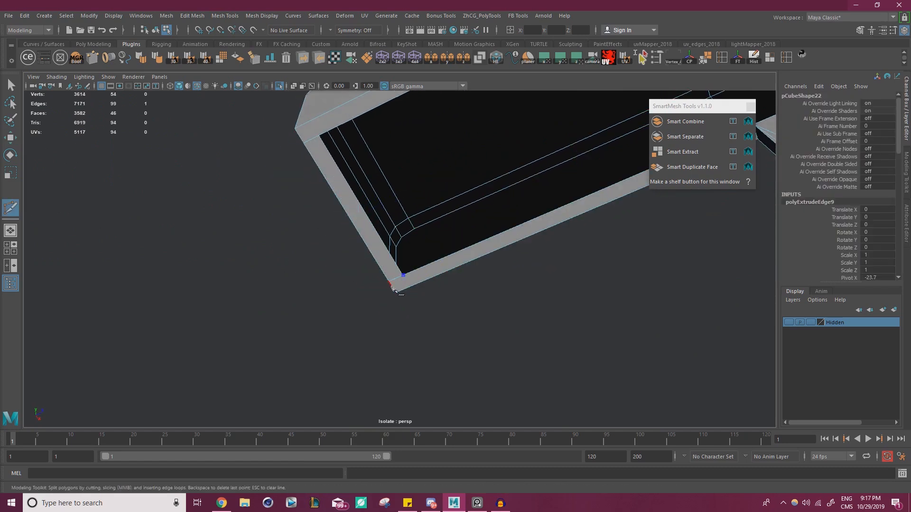
{"action": "right_click", "coordinate": [389, 323]}
{"action": "middle_click_drag", "start_coordinate": [302, 221], "coordinate": [288, 261], "text": "alt"}
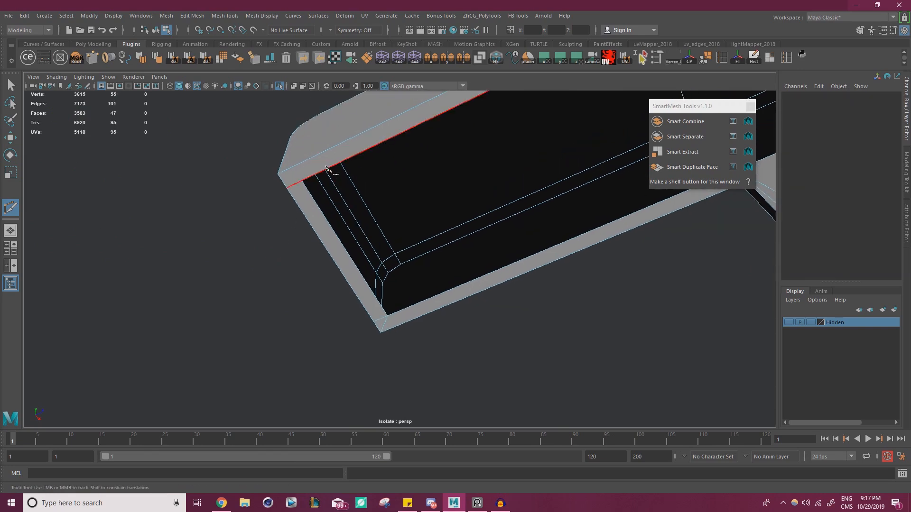
{"action": "left_click_drag", "start_coordinate": [318, 182], "coordinate": [312, 184]}
{"action": "key", "text": "w"}
{"action": "right_click_drag", "start_coordinate": [315, 162], "coordinate": [277, 152]}
{"action": "left_click", "coordinate": [309, 178]}
{"action": "key", "text": "v"}
{"action": "left_click_drag", "start_coordinate": [309, 178], "coordinate": [305, 177]}
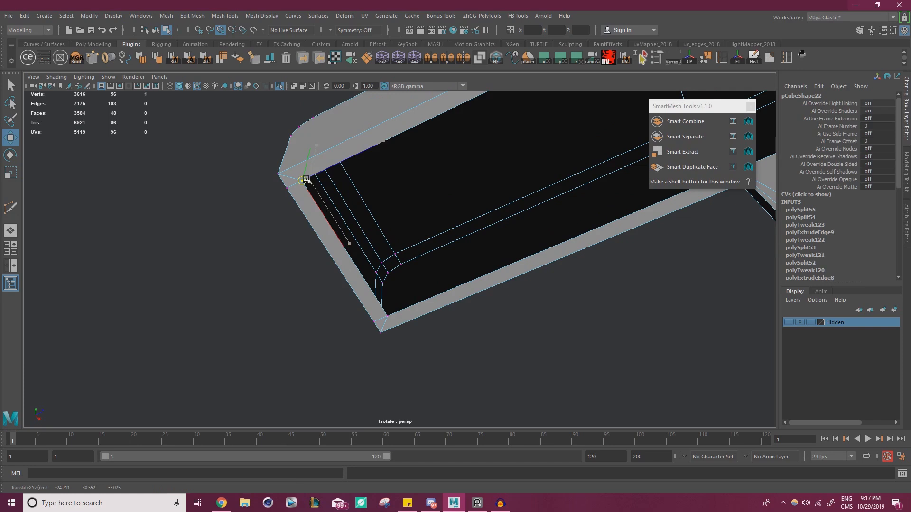
Select all vertices of the end plate and merge them with the 0.0001 distance threshold to weld the new rim strips.
{"action": "scroll", "coordinate": [313, 295], "scroll_direction": "down", "scroll_amount": 10}
{"action": "left_click_drag", "start_coordinate": [362, 293], "coordinate": [588, 146]}
{"action": "right_click_drag", "start_coordinate": [469, 217], "coordinate": [505, 173], "text": "shift"}
Select the inner border loop of the underside rim and extrude it up into the end plate as recess walls.
{"action": "scroll", "coordinate": [469, 244], "scroll_direction": "up", "scroll_amount": 5}
{"action": "scroll", "coordinate": [469, 244], "scroll_direction": "up", "scroll_amount": 5}
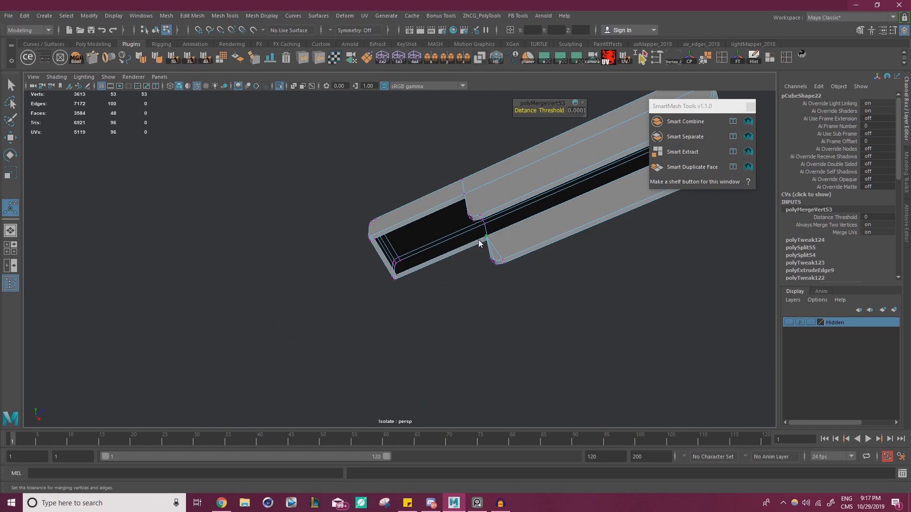
{"action": "right_click_drag", "start_coordinate": [478, 242], "coordinate": [478, 220]}
{"action": "double_click", "coordinate": [475, 242]}
{"action": "key", "text": "w"}
{"action": "left_click_drag", "start_coordinate": [474, 242], "coordinate": [445, 192], "text": "alt"}
{"action": "key", "text": "r"}
{"action": "left_click_drag", "start_coordinate": [439, 195], "coordinate": [382, 208], "text": "alt"}
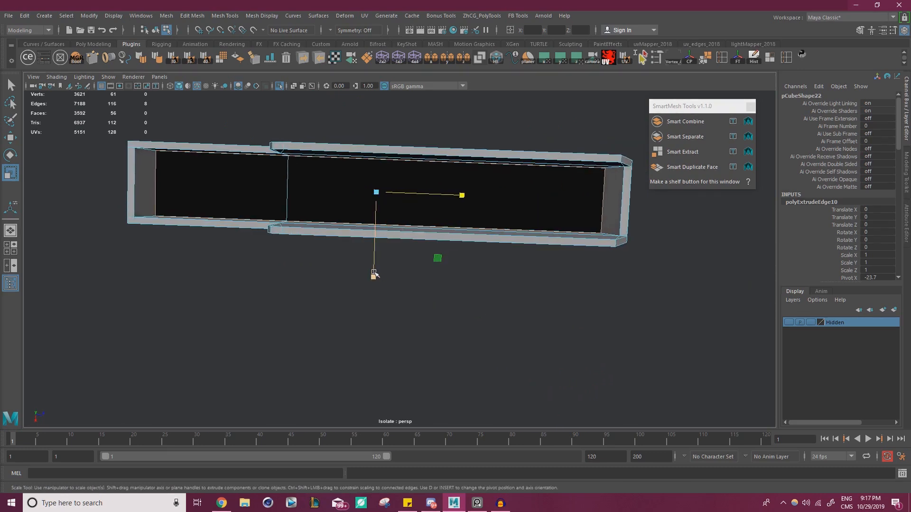
{"action": "left_click_drag", "start_coordinate": [461, 197], "coordinate": [461, 196]}
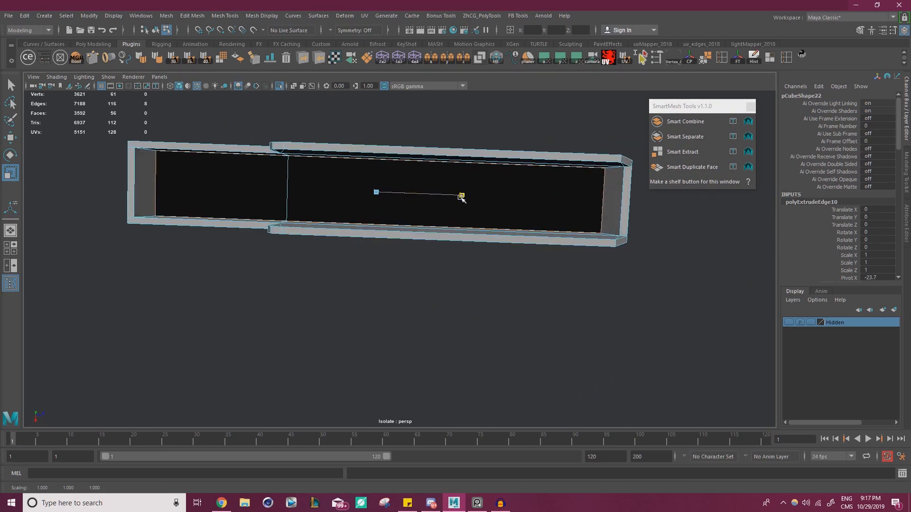
Close the recess with Fill Hole on the extruded border loop and return the end plate to object mode.
{"action": "key", "text": "w"}
{"action": "right_click_drag", "start_coordinate": [428, 285], "coordinate": [433, 383], "text": "shift"}
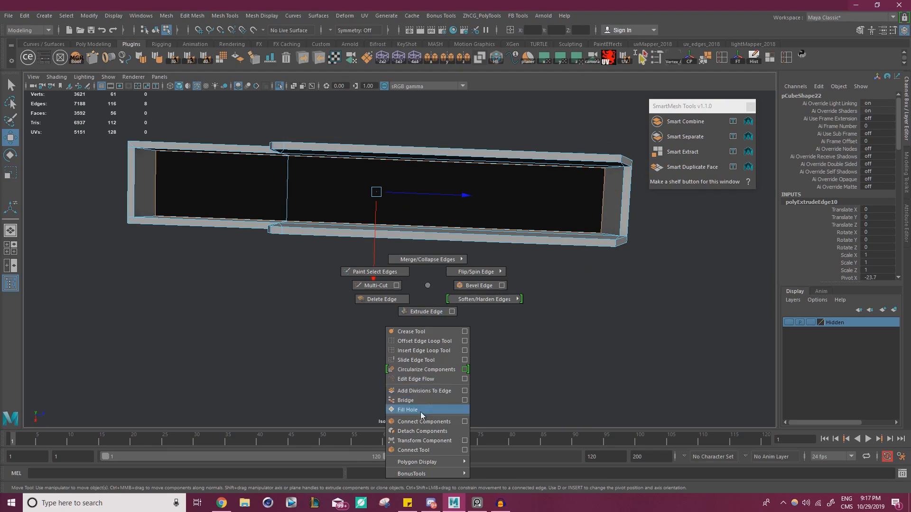
{"action": "right_click_drag", "start_coordinate": [422, 410], "coordinate": [422, 410], "text": "shift"}
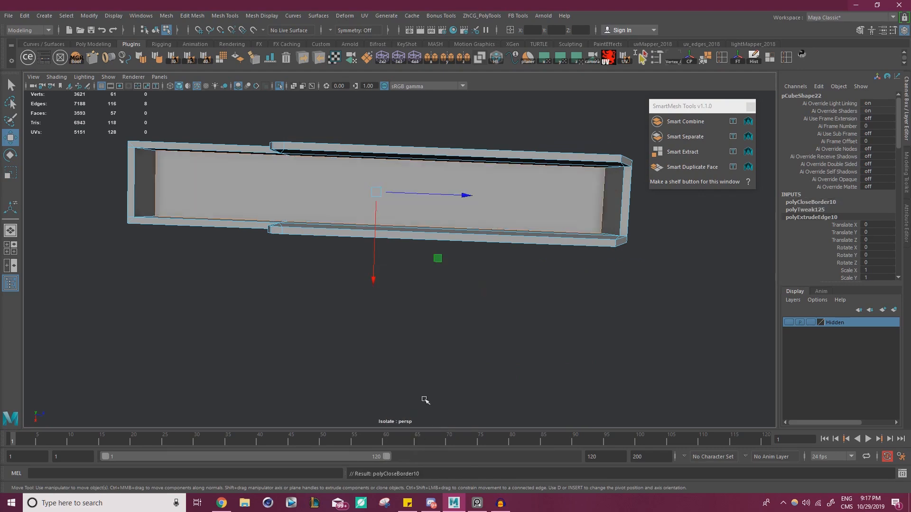
{"action": "right_click_drag", "start_coordinate": [368, 219], "coordinate": [405, 205]}
{"action": "left_click", "coordinate": [443, 255]}
{"action": "left_click", "coordinate": [362, 180]}
{"action": "left_click_drag", "start_coordinate": [362, 180], "coordinate": [377, 264], "text": "alt"}
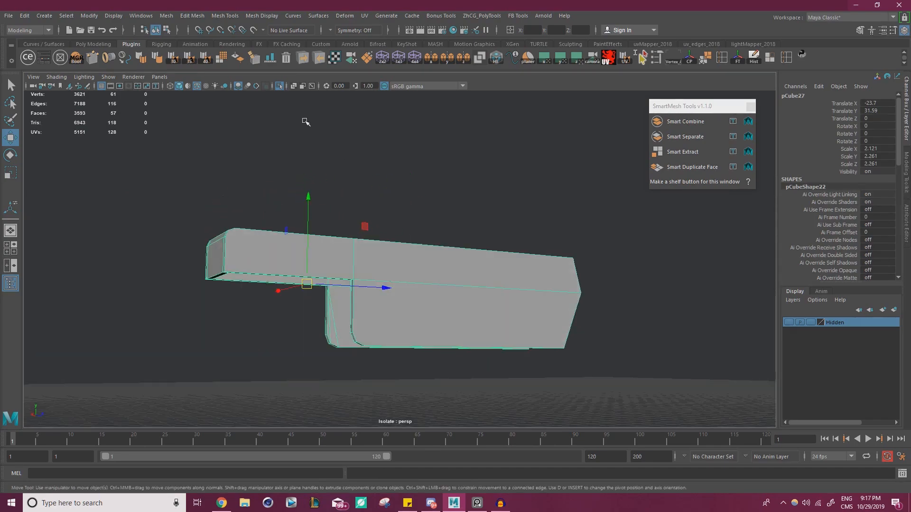
Turn off the isolated view of the end plate to show the whole typewriter, and deselect the plate.
{"action": "left_click", "coordinate": [280, 87]}
{"action": "scroll", "coordinate": [311, 224], "scroll_direction": "down", "scroll_amount": 3}
{"action": "left_click_drag", "start_coordinate": [311, 224], "coordinate": [573, 259], "text": "alt"}
{"action": "left_click", "coordinate": [480, 273]}
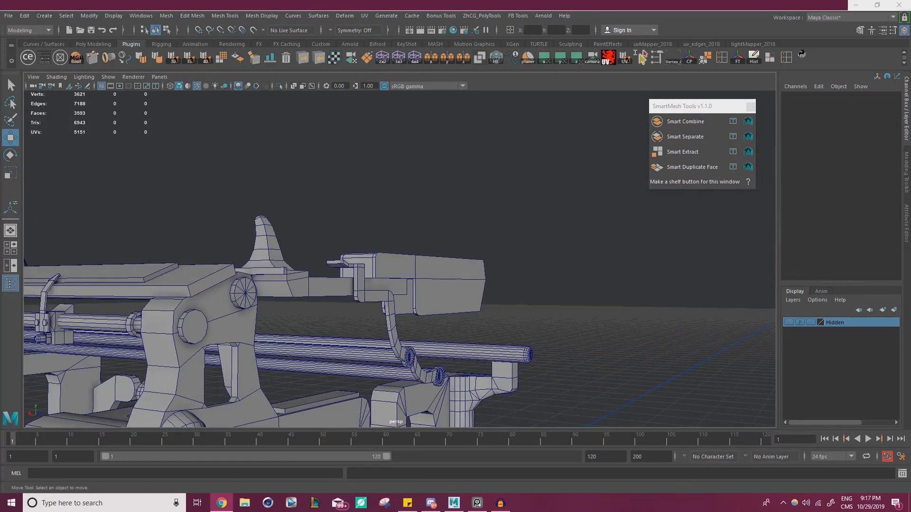
{"action": "left_click_drag", "start_coordinate": [427, 264], "coordinate": [435, 283], "text": "alt"}
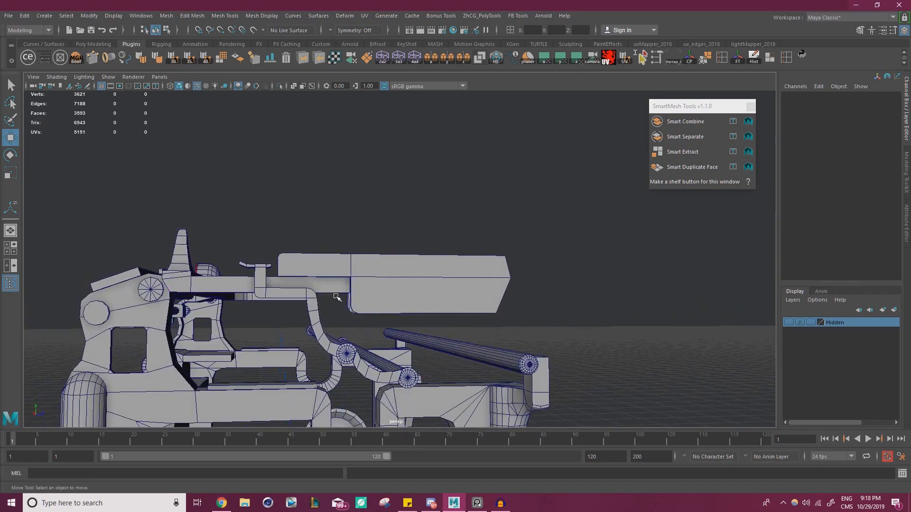
{"action": "scroll", "coordinate": [335, 300], "scroll_direction": "up", "scroll_amount": 5}
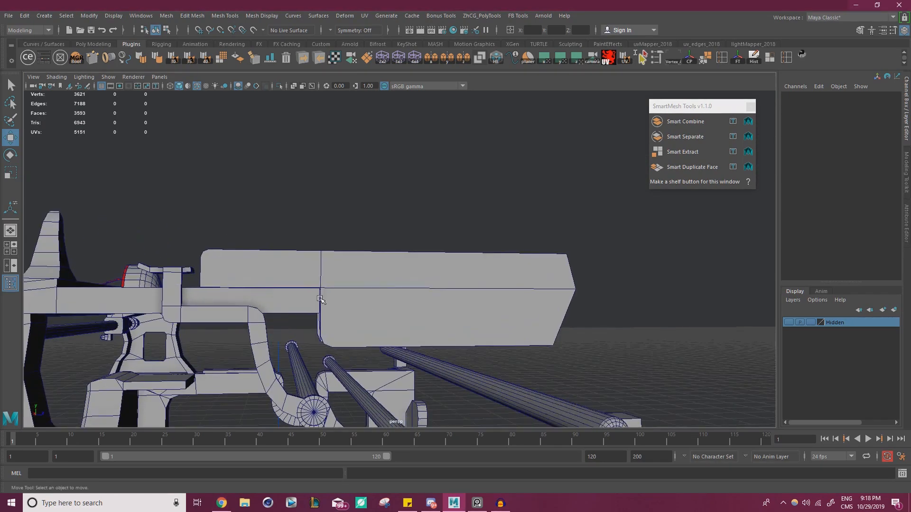
{"action": "scroll", "coordinate": [315, 298], "scroll_direction": "up", "scroll_amount": 3}
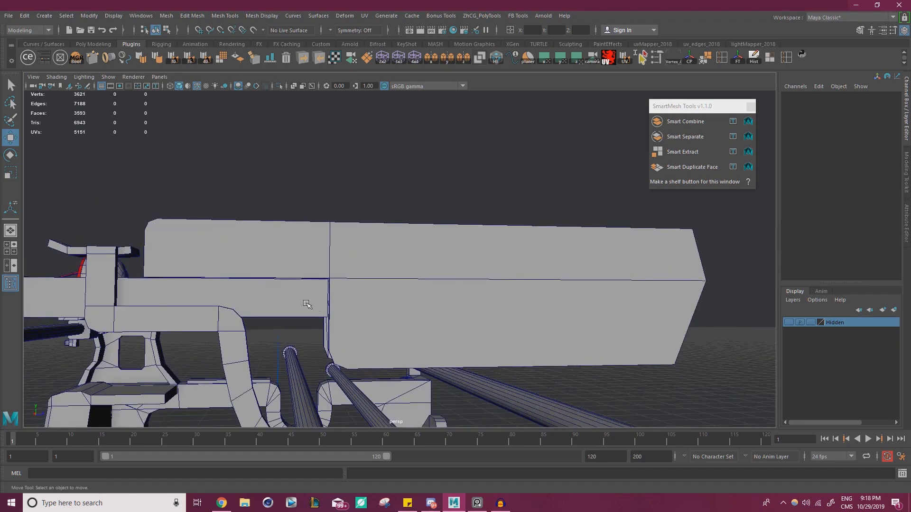
Select the end plate and slice a vertical cut through its narrow front arm with Multi-Cut.
{"action": "middle_click_drag", "start_coordinate": [306, 304], "coordinate": [325, 299], "text": "alt"}
{"action": "scroll", "coordinate": [311, 270], "scroll_direction": "up", "scroll_amount": 1}
{"action": "left_click", "coordinate": [348, 231]}
{"action": "middle_click_drag", "start_coordinate": [348, 230], "coordinate": [368, 224], "text": "alt"}
{"action": "key", "text": "ctrl+shift+x"}
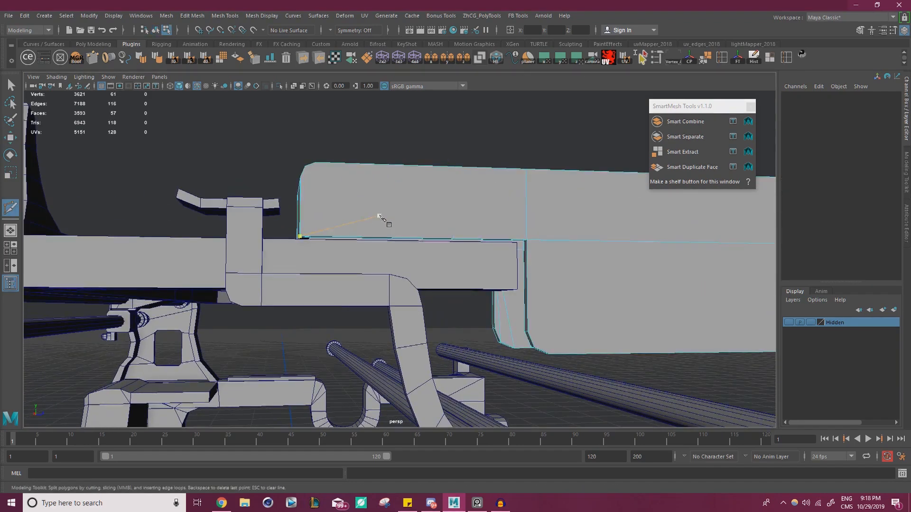
{"action": "left_click_drag", "start_coordinate": [404, 223], "coordinate": [376, 230], "text": "alt"}
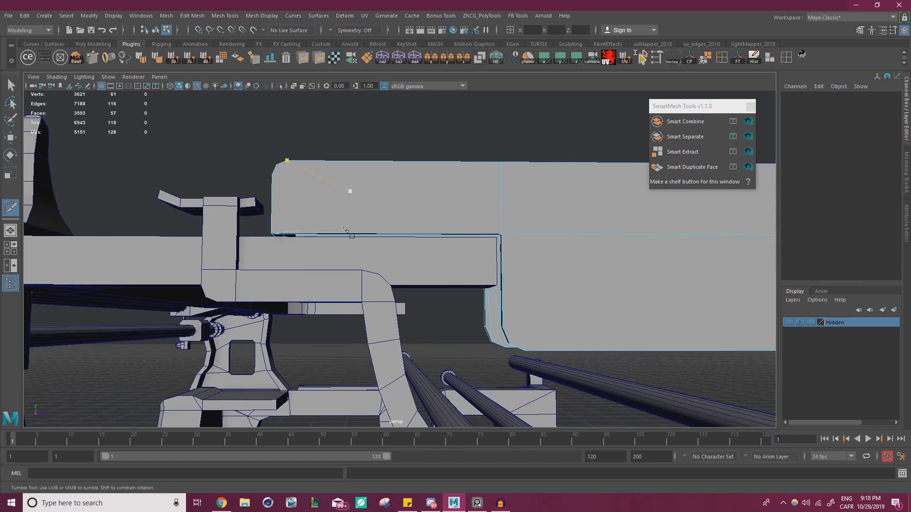
{"action": "left_click_drag", "start_coordinate": [364, 323], "coordinate": [363, 324]}
Move the new vertical edge loop rearward along the arm and snap it in line with the curved bracket's bend.
{"action": "key", "text": "w"}
{"action": "right_click_drag", "start_coordinate": [367, 207], "coordinate": [366, 166]}
{"action": "double_click", "coordinate": [364, 199]}
{"action": "left_click_drag", "start_coordinate": [397, 222], "coordinate": [426, 257], "text": "alt"}
{"action": "key", "text": "r"}
{"action": "key", "text": "w"}
{"action": "left_click_drag", "start_coordinate": [373, 213], "coordinate": [370, 216], "text": "alt"}
{"action": "left_click_drag", "start_coordinate": [438, 212], "coordinate": [436, 214]}
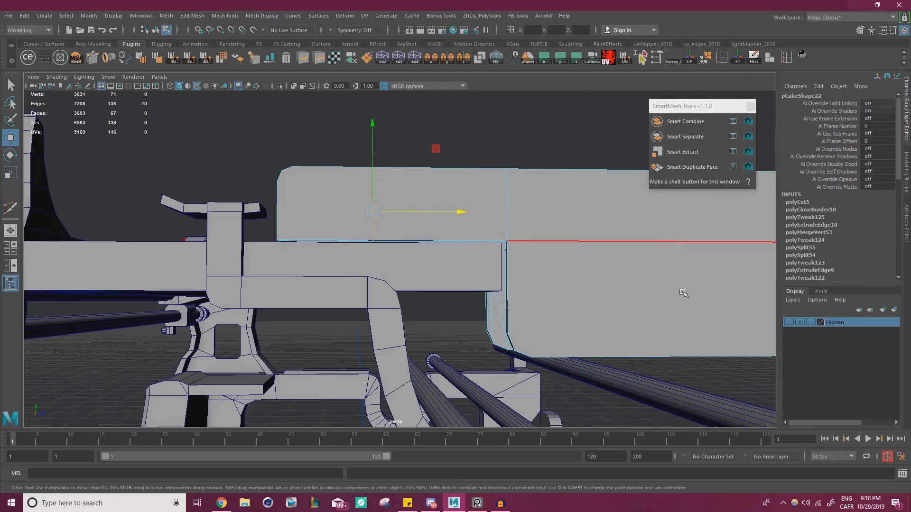
{"action": "left_click_drag", "start_coordinate": [456, 210], "coordinate": [477, 211]}
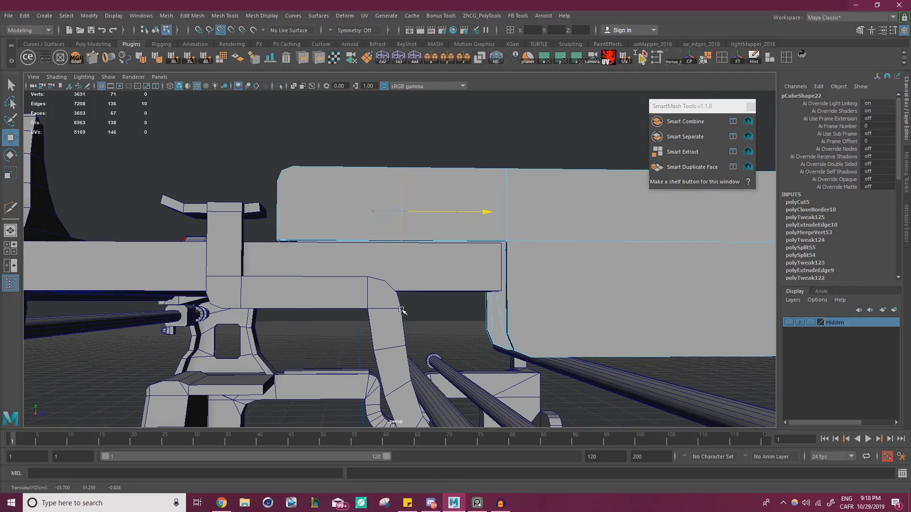
Extrude the arm's underside rim faces in front of the new edge loop downward over the carriage bar.
{"action": "left_click_drag", "start_coordinate": [380, 242], "coordinate": [324, 162], "text": "alt"}
{"action": "right_click_drag", "start_coordinate": [322, 169], "coordinate": [322, 191]}
{"action": "left_click", "coordinate": [320, 181]}
{"action": "left_click_drag", "start_coordinate": [321, 183], "coordinate": [352, 222], "text": "alt"}
{"action": "left_click", "coordinate": [504, 236], "text": "shift"}
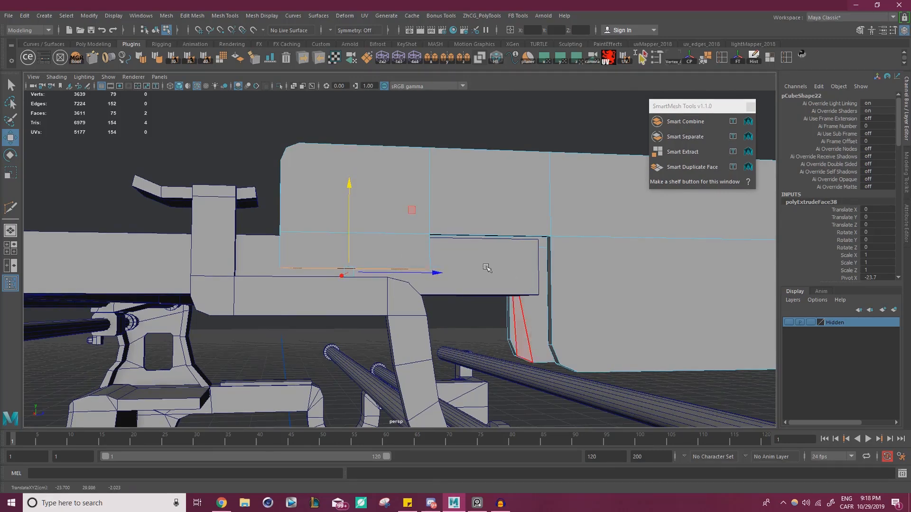
Select the vertices of the end plate's deep rear section and move them slightly forward.
{"action": "left_click_drag", "start_coordinate": [537, 286], "coordinate": [475, 268], "text": "alt"}
{"action": "right_click_drag", "start_coordinate": [405, 229], "coordinate": [366, 228]}
{"action": "key", "text": "f"}
{"action": "left_click_drag", "start_coordinate": [353, 170], "coordinate": [674, 308]}
{"action": "left_click_drag", "start_coordinate": [592, 248], "coordinate": [572, 248]}
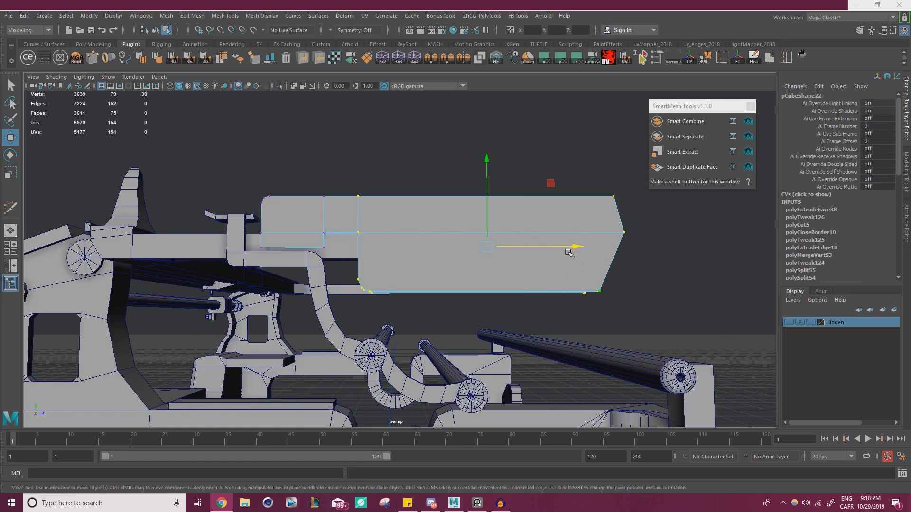
{"action": "middle_click_drag", "start_coordinate": [569, 253], "coordinate": [657, 252], "text": "alt"}
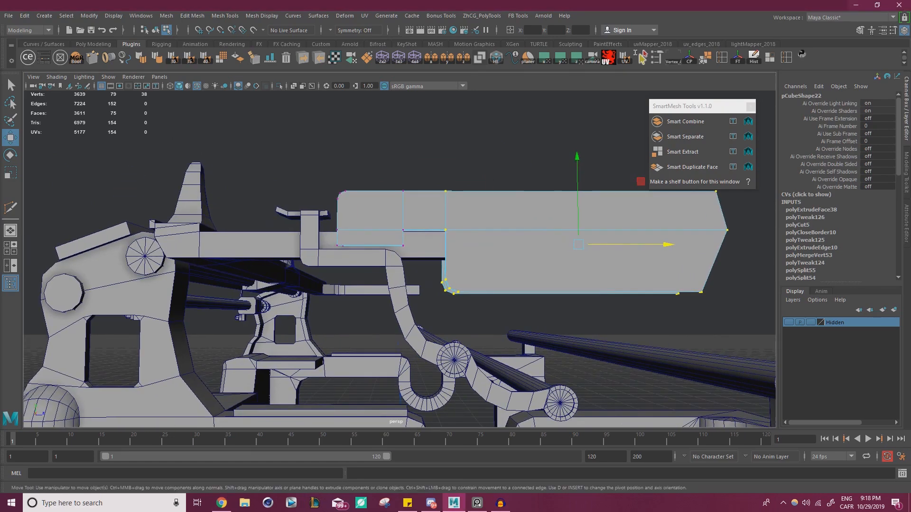
Switch to the Underwood No5 model on Sketchfab and examine the end plate's side profile and its neighbouring parts.
{"action": "mouse_move", "coordinate": [643, 0]}
{"action": "left_mouse_down"}
{"action": "mouse_move", "coordinate": [593, 35]}
{"action": "mouse_move", "coordinate": [591, 1]}
{"action": "left_mouse_up"}
{"action": "mouse_move", "coordinate": [386, 242]}
{"action": "left_mouse_down"}
{"action": "mouse_move", "coordinate": [401, 252]}
{"action": "mouse_move", "coordinate": [301, 259]}
{"action": "mouse_move", "coordinate": [373, 246]}
{"action": "mouse_move", "coordinate": [344, 223]}
{"action": "left_mouse_up"}
{"action": "mouse_move", "coordinate": [441, 283]}
{"action": "left_mouse_down"}
{"action": "mouse_move", "coordinate": [480, 280]}
{"action": "mouse_move", "coordinate": [406, 309]}
{"action": "mouse_move", "coordinate": [430, 194]}
{"action": "mouse_move", "coordinate": [417, 266]}
{"action": "mouse_move", "coordinate": [376, 280]}
{"action": "mouse_move", "coordinate": [399, 290]}
{"action": "mouse_move", "coordinate": [329, 223]}
{"action": "left_mouse_up"}
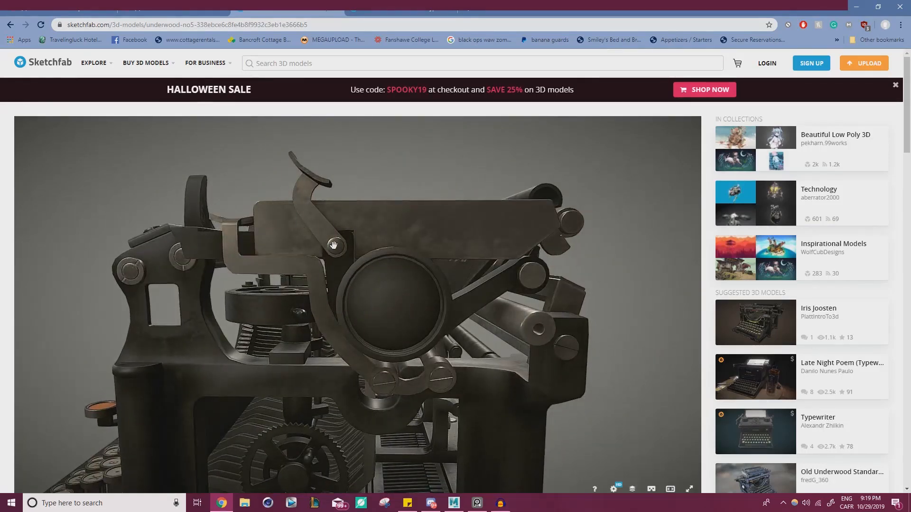
{"action": "key", "text": "alt+Tab"}
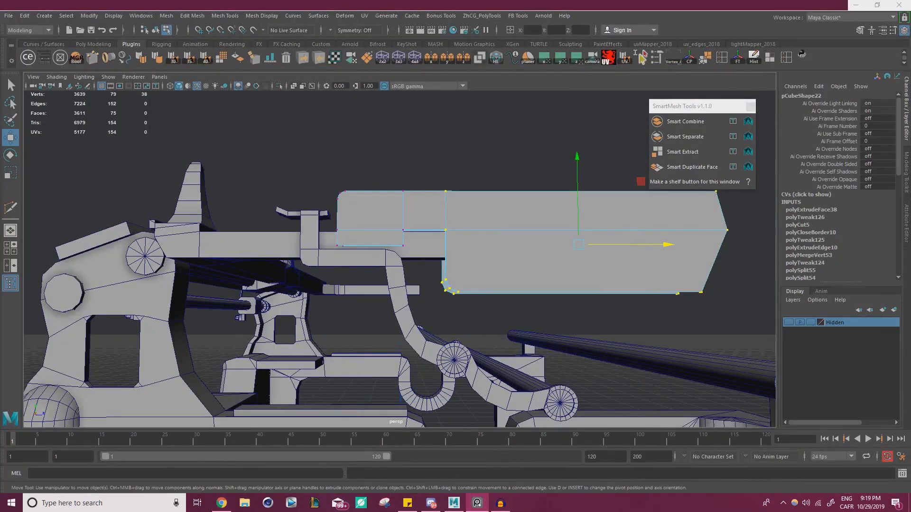
Open the reference image board and examine the numbered carriage close-up around end plate 8, then return to the model in Maya.
{"action": "left_click", "coordinate": [477, 503]}
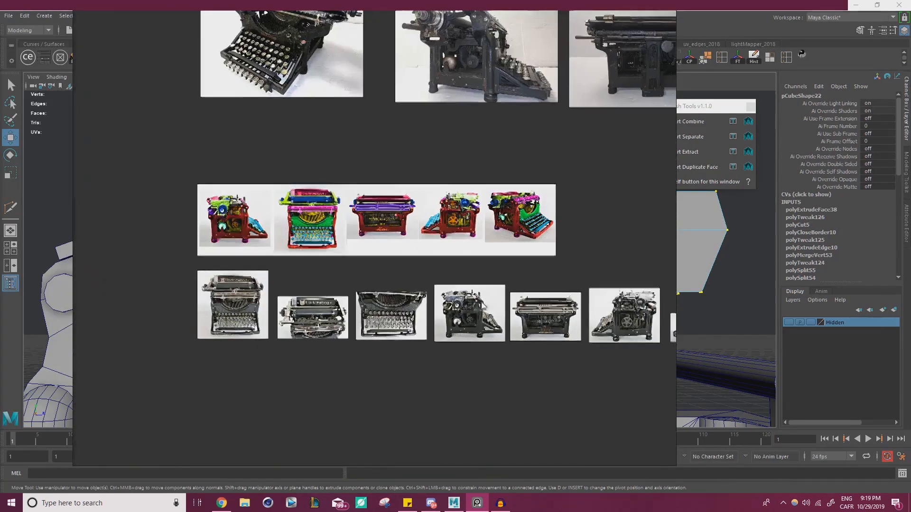
{"action": "middle_click_drag", "start_coordinate": [483, 307], "coordinate": [199, 310]}
{"action": "middle_click_drag", "start_coordinate": [403, 286], "coordinate": [420, 208]}
{"action": "scroll", "coordinate": [399, 316], "scroll_direction": "down", "scroll_amount": 4}
{"action": "middle_click_drag", "start_coordinate": [581, 432], "coordinate": [261, 232]}
{"action": "scroll", "coordinate": [330, 190], "scroll_direction": "up", "scroll_amount": 8}
{"action": "middle_click_drag", "start_coordinate": [314, 209], "coordinate": [347, 263]}
{"action": "scroll", "coordinate": [319, 249], "scroll_direction": "up", "scroll_amount": 3}
{"action": "middle_click_drag", "start_coordinate": [354, 212], "coordinate": [358, 267]}
{"action": "scroll", "coordinate": [353, 256], "scroll_direction": "up", "scroll_amount": 2}
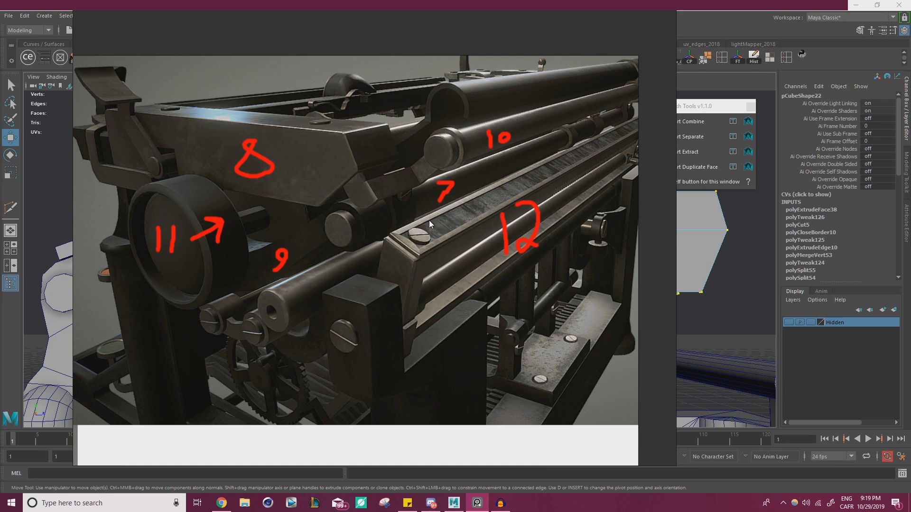
{"action": "scroll", "coordinate": [419, 220], "scroll_direction": "up", "scroll_amount": 2}
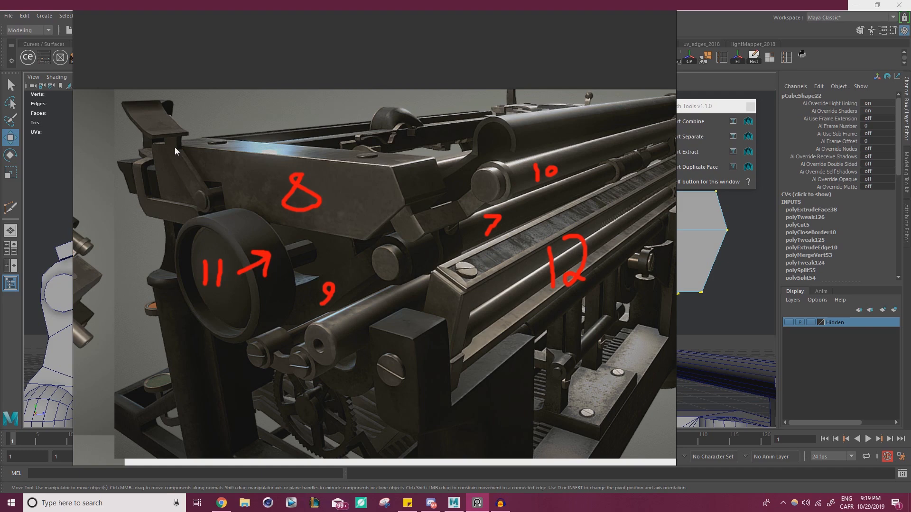
{"action": "right_click_drag", "start_coordinate": [175, 147], "coordinate": [0, 156]}
{"action": "scroll", "coordinate": [396, 230], "scroll_direction": "down", "scroll_amount": 2}
{"action": "left_click_drag", "start_coordinate": [397, 231], "coordinate": [524, 301], "text": "alt"}
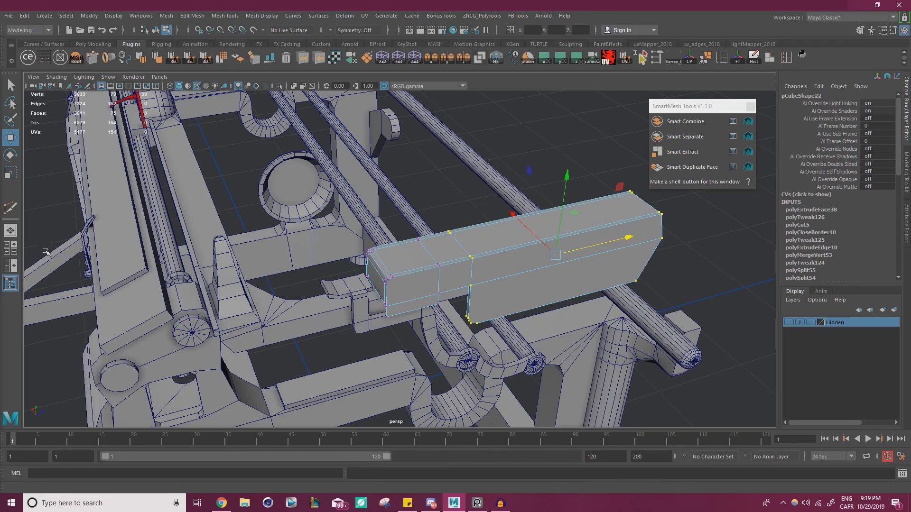
Examine the carriage ends of the Underwood No5 model on Sketchfab, then inspect the end plate from the side in Maya.
{"action": "mouse_move", "coordinate": [910, 266]}
{"action": "left_mouse_down"}
{"action": "mouse_move", "coordinate": [807, 217]}
{"action": "mouse_move", "coordinate": [570, 2]}
{"action": "left_mouse_up"}
{"action": "mouse_move", "coordinate": [305, 226]}
{"action": "left_mouse_down"}
{"action": "mouse_move", "coordinate": [173, 253]}
{"action": "mouse_move", "coordinate": [159, 239]}
{"action": "left_mouse_up"}
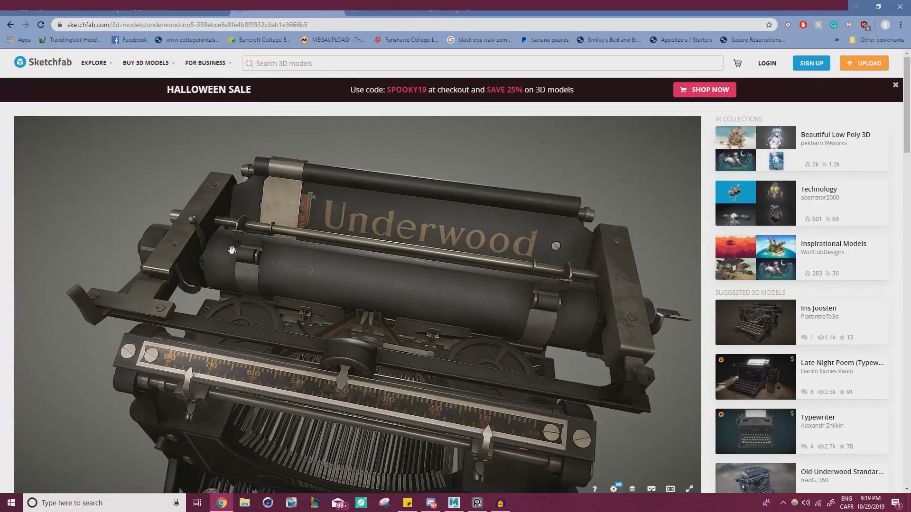
{"action": "left_click_drag", "start_coordinate": [593, 6], "coordinate": [910, 247]}
{"action": "left_click_drag", "start_coordinate": [421, 332], "coordinate": [438, 299], "text": "alt"}
{"action": "scroll", "coordinate": [439, 299], "scroll_direction": "down", "scroll_amount": 6}
{"action": "middle_click_drag", "start_coordinate": [439, 299], "coordinate": [482, 280], "text": "alt"}
{"action": "scroll", "coordinate": [483, 281], "scroll_direction": "up", "scroll_amount": 3}
{"action": "left_click_drag", "start_coordinate": [482, 281], "coordinate": [397, 264], "text": "alt"}
{"action": "left_click_drag", "start_coordinate": [541, 272], "coordinate": [419, 288], "text": "alt"}
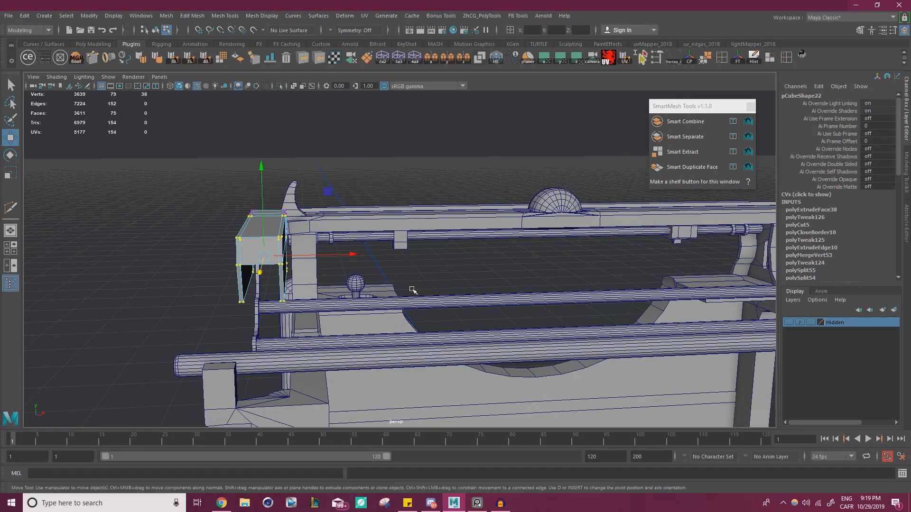
{"action": "left_click_drag", "start_coordinate": [413, 290], "coordinate": [501, 271], "text": "alt"}
{"action": "middle_click_drag", "start_coordinate": [501, 271], "coordinate": [405, 264], "text": "alt"}
{"action": "right_click_drag", "start_coordinate": [404, 264], "coordinate": [449, 265], "text": "alt"}
{"action": "mouse_move", "coordinate": [448, 264]}
{"action": "left_mouse_down", "text": "alt"}
{"action": "mouse_move", "coordinate": [421, 264]}
{"action": "mouse_move", "coordinate": [453, 269]}
{"action": "left_mouse_up", "text": "alt"}
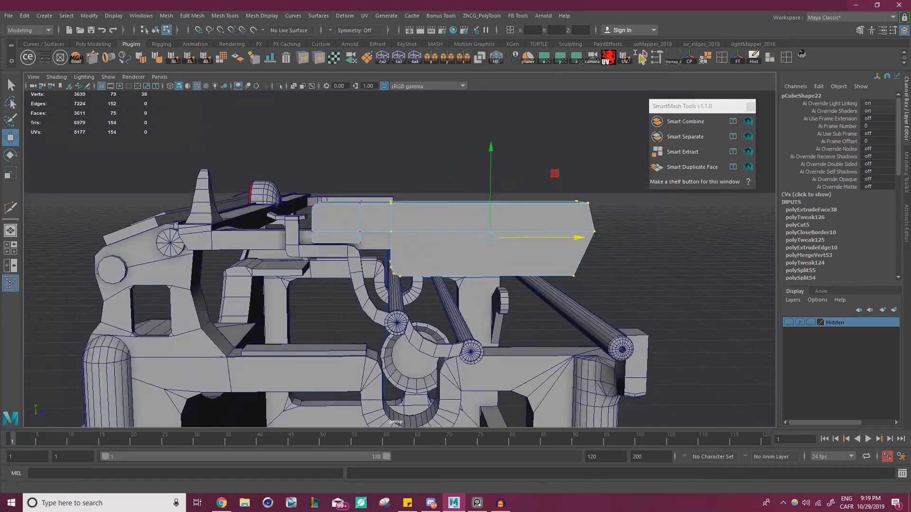
Compare the end plate's side profile in Maya with the carriage-end photo on the reference image board.
{"action": "key", "text": "alt+Tab"}
{"action": "right_click_drag", "start_coordinate": [454, 269], "coordinate": [271, 282]}
{"action": "key", "text": "alt+Tab"}
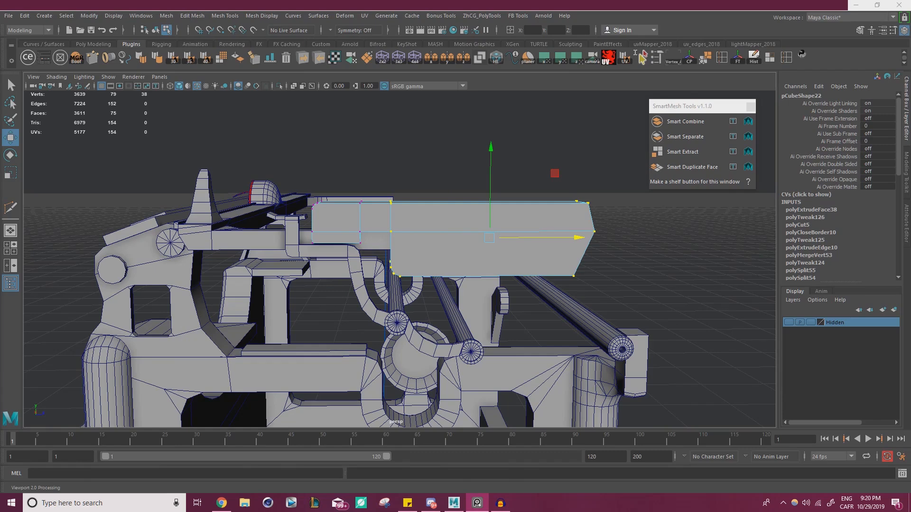
{"action": "right_click_drag", "start_coordinate": [0, 282], "coordinate": [246, 286]}
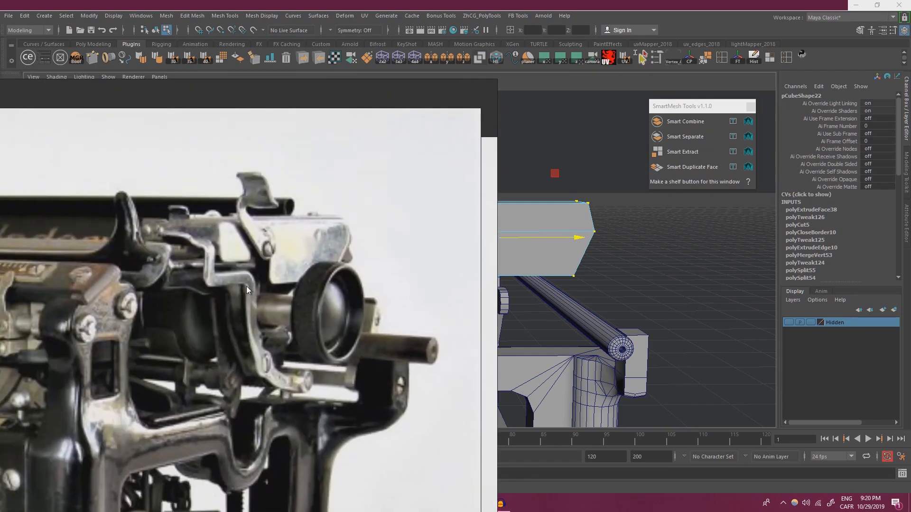
{"action": "right_click_drag", "start_coordinate": [239, 191], "coordinate": [0, 190]}
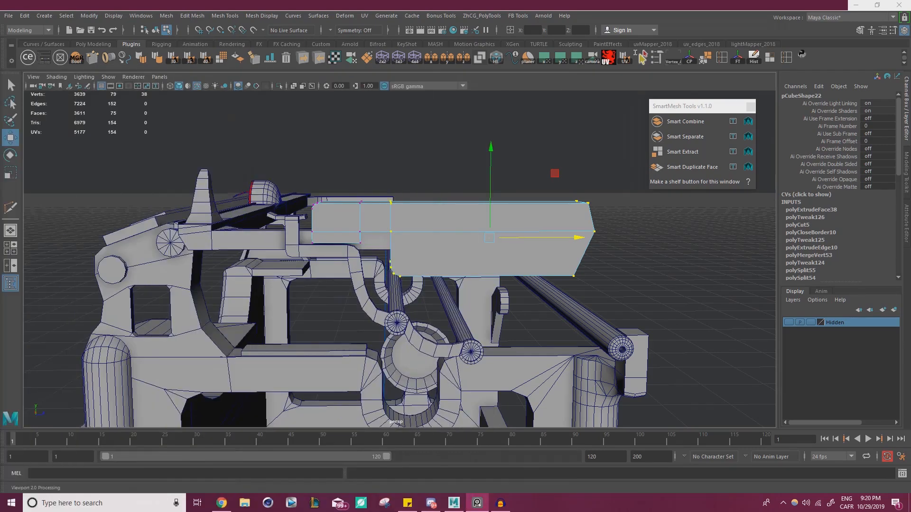
{"action": "left_click_drag", "start_coordinate": [454, 243], "coordinate": [489, 249], "text": "alt"}
{"action": "scroll", "coordinate": [481, 249], "scroll_direction": "up", "scroll_amount": 4}
{"action": "middle_click_drag", "start_coordinate": [480, 249], "coordinate": [445, 294], "text": "alt"}
{"action": "scroll", "coordinate": [444, 296], "scroll_direction": "up", "scroll_amount": 4}
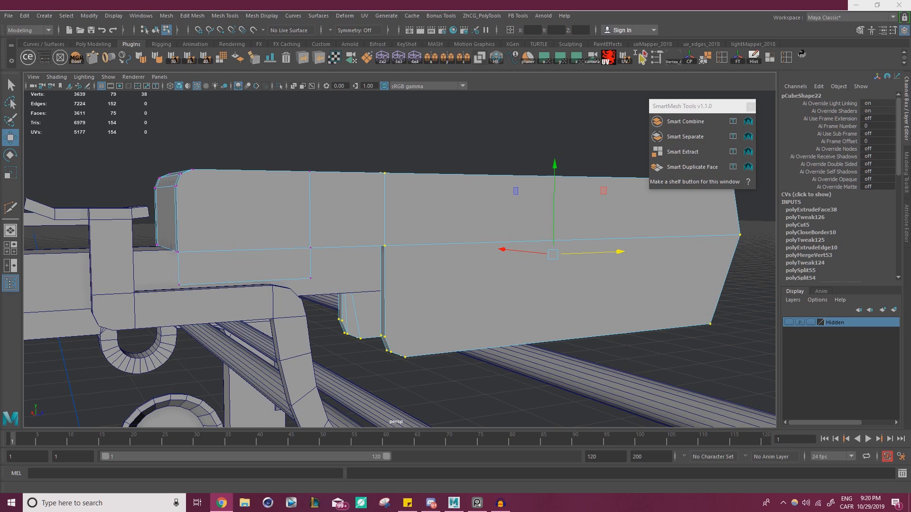
{"action": "left_click_drag", "start_coordinate": [539, 281], "coordinate": [429, 262], "text": "alt"}
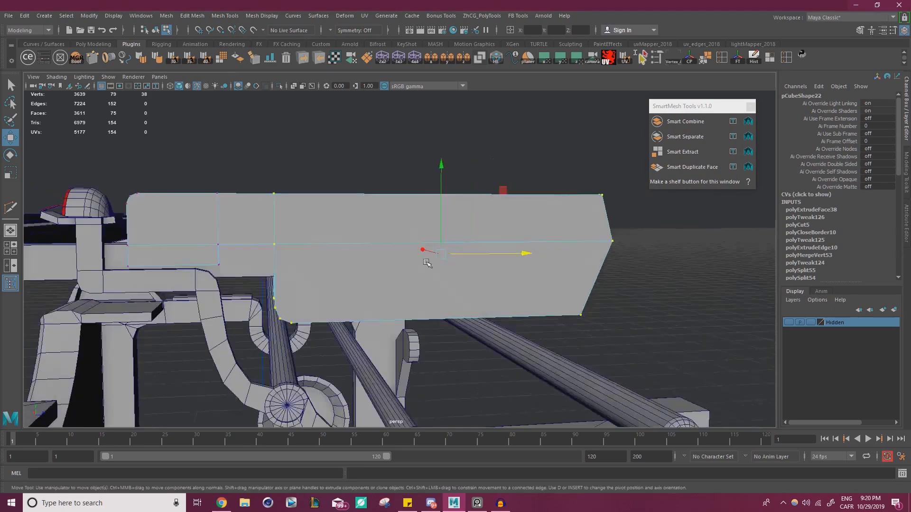
{"action": "middle_click_drag", "start_coordinate": [429, 263], "coordinate": [474, 256], "text": "alt"}
{"action": "scroll", "coordinate": [437, 240], "scroll_direction": "up", "scroll_amount": 4}
{"action": "left_click_drag", "start_coordinate": [420, 233], "coordinate": [387, 230], "text": "alt"}
{"action": "scroll", "coordinate": [389, 234], "scroll_direction": "down", "scroll_amount": 2}
Deselect the end plate's vertices, return to object mode and review the whole typewriter model.
{"action": "left_click_drag", "start_coordinate": [467, 324], "coordinate": [323, 106]}
{"action": "left_click_drag", "start_coordinate": [499, 236], "coordinate": [442, 242], "text": "alt"}
{"action": "right_click_drag", "start_coordinate": [443, 242], "coordinate": [493, 180]}
{"action": "left_click_drag", "start_coordinate": [450, 246], "coordinate": [467, 299], "text": "alt"}
{"action": "right_click_drag", "start_coordinate": [418, 251], "coordinate": [490, 274], "text": "alt"}
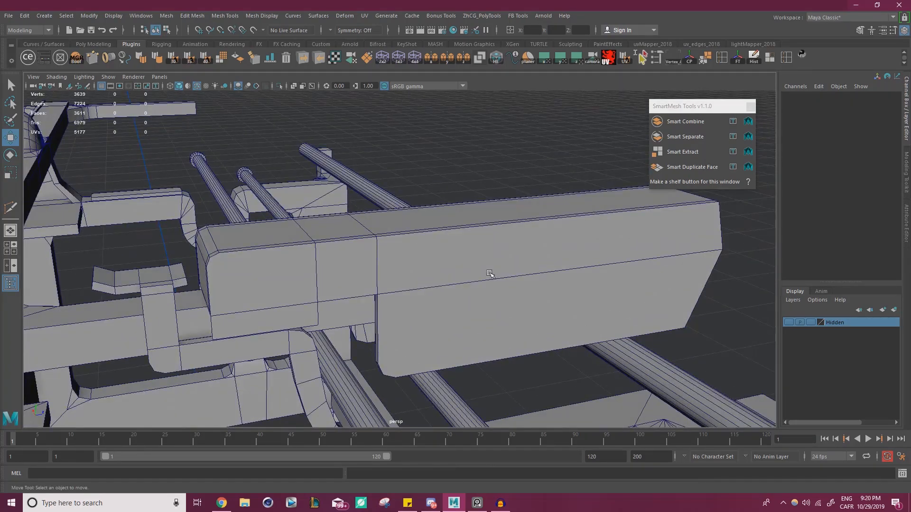
{"action": "right_click_drag", "start_coordinate": [504, 266], "coordinate": [266, 242], "text": "alt"}
{"action": "middle_click_drag", "start_coordinate": [275, 247], "coordinate": [394, 174], "text": "alt"}
{"action": "left_click_drag", "start_coordinate": [441, 164], "coordinate": [421, 252], "text": "alt"}
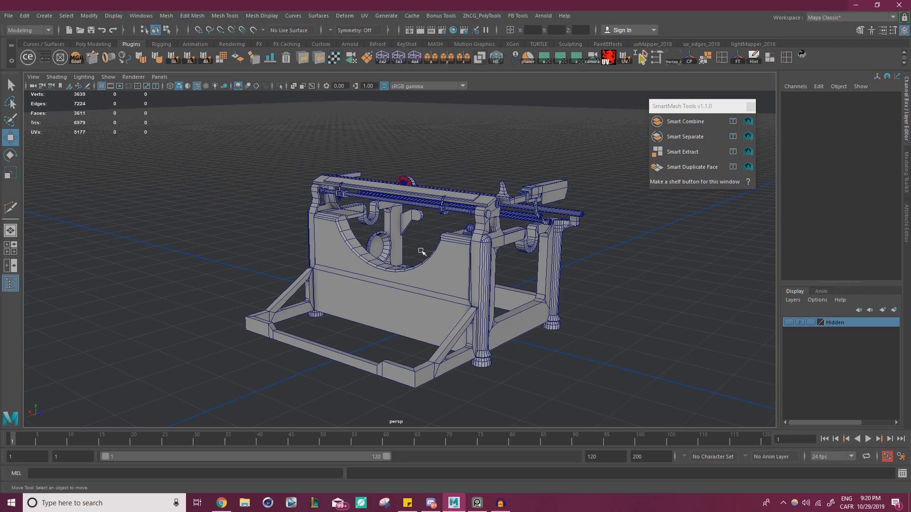
{"action": "left_click_drag", "start_coordinate": [487, 256], "coordinate": [307, 257], "text": "alt"}
{"action": "scroll", "coordinate": [475, 275], "scroll_direction": "up", "scroll_amount": 5}
{"action": "scroll", "coordinate": [425, 293], "scroll_direction": "down", "scroll_amount": 4}
{"action": "right_click_drag", "start_coordinate": [308, 256], "coordinate": [477, 327], "text": "alt"}
{"action": "left_click_drag", "start_coordinate": [477, 327], "coordinate": [400, 336], "text": "alt"}
Check the lever beside the end plate in the reference photo, create a polygon cube and move it below the end plate.
{"action": "right_click_drag", "start_coordinate": [0, 308], "coordinate": [451, 286]}
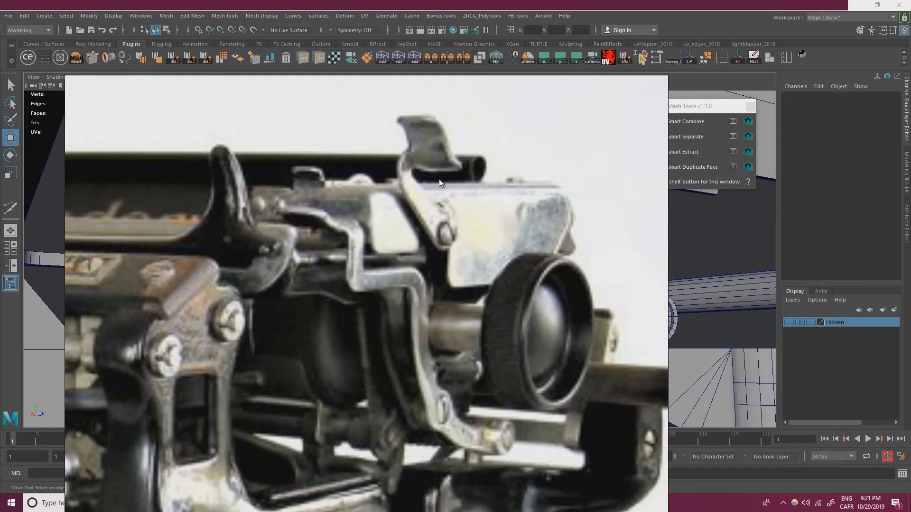
{"action": "right_click_drag", "start_coordinate": [437, 231], "coordinate": [0, 244]}
{"action": "right_click_drag", "start_coordinate": [388, 256], "coordinate": [380, 279], "text": "alt"}
{"action": "right_click_drag", "start_coordinate": [480, 250], "coordinate": [413, 258], "text": "alt"}
{"action": "left_click_drag", "start_coordinate": [412, 259], "coordinate": [295, 311], "text": "alt"}
{"action": "left_click", "coordinate": [45, 17]}
{"action": "mouse_move", "coordinate": [95, 49]}
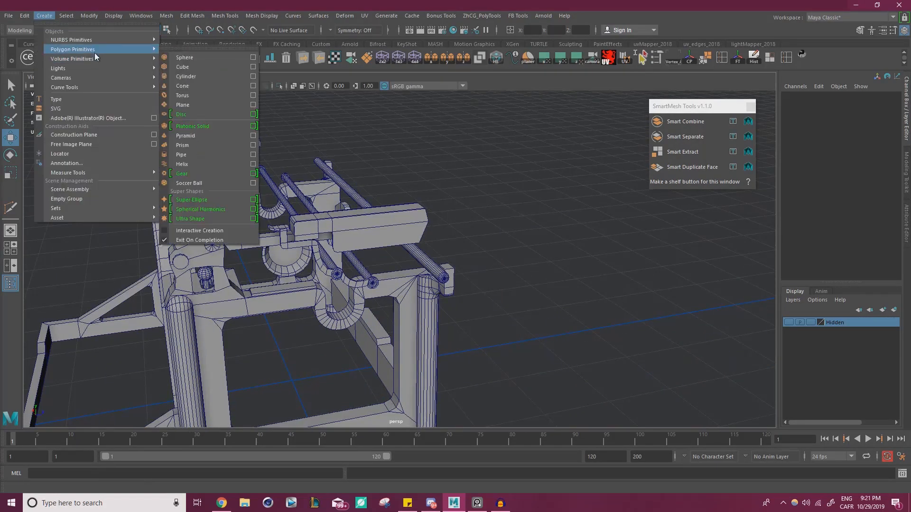
{"action": "left_click", "coordinate": [179, 59]}
{"action": "left_click_drag", "start_coordinate": [308, 303], "coordinate": [387, 289], "text": "alt"}
{"action": "key", "text": "r"}
{"action": "key", "text": "w"}
{"action": "right_click_drag", "start_coordinate": [387, 290], "coordinate": [373, 287], "text": "alt"}
{"action": "left_click_drag", "start_coordinate": [372, 287], "coordinate": [359, 275], "text": "alt"}
{"action": "left_click_drag", "start_coordinate": [549, 304], "coordinate": [412, 173]}
Scale the new cube down uniformly to about 1.9.
{"action": "left_click_drag", "start_coordinate": [339, 186], "coordinate": [414, 205], "text": "alt"}
{"action": "right_click_drag", "start_coordinate": [414, 205], "coordinate": [458, 220], "text": "alt"}
{"action": "left_click_drag", "start_coordinate": [332, 233], "coordinate": [437, 266], "text": "alt"}
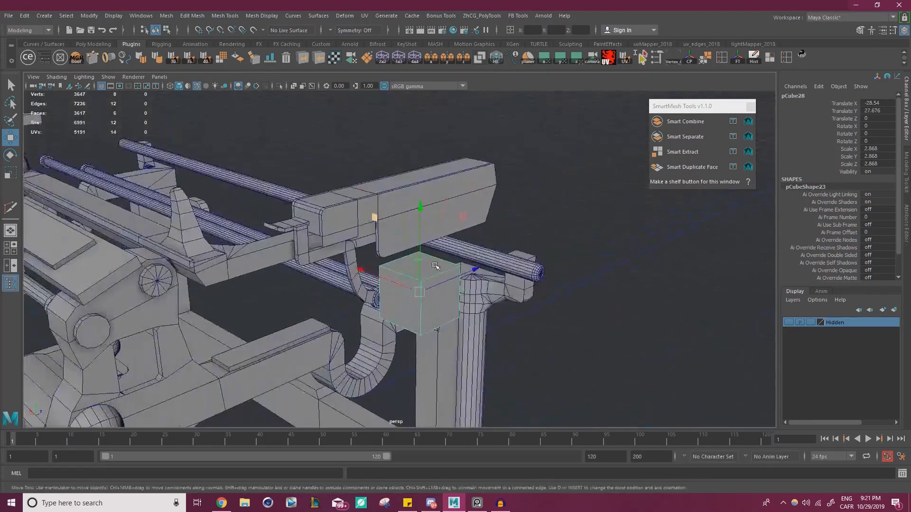
{"action": "right_click_drag", "start_coordinate": [437, 266], "coordinate": [472, 294], "text": "alt"}
{"action": "key", "text": "r"}
{"action": "left_click_drag", "start_coordinate": [446, 306], "coordinate": [424, 307]}
{"action": "key", "text": "w"}
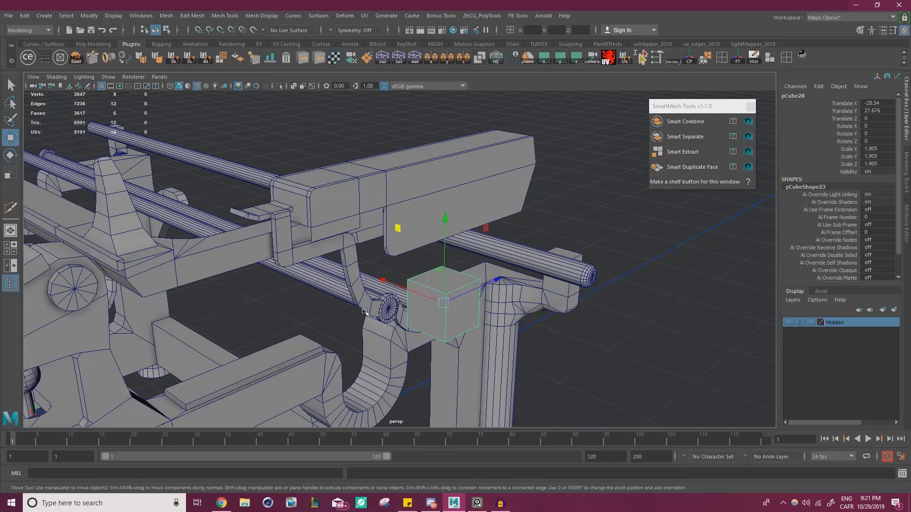
Select the new cube and move it up against the outer side of the end plate.
{"action": "left_click_drag", "start_coordinate": [364, 309], "coordinate": [399, 325], "text": "alt"}
{"action": "right_click_drag", "start_coordinate": [399, 325], "coordinate": [458, 325], "text": "alt"}
{"action": "left_click_drag", "start_coordinate": [436, 333], "coordinate": [479, 313], "text": "alt"}
{"action": "left_click", "coordinate": [542, 111]}
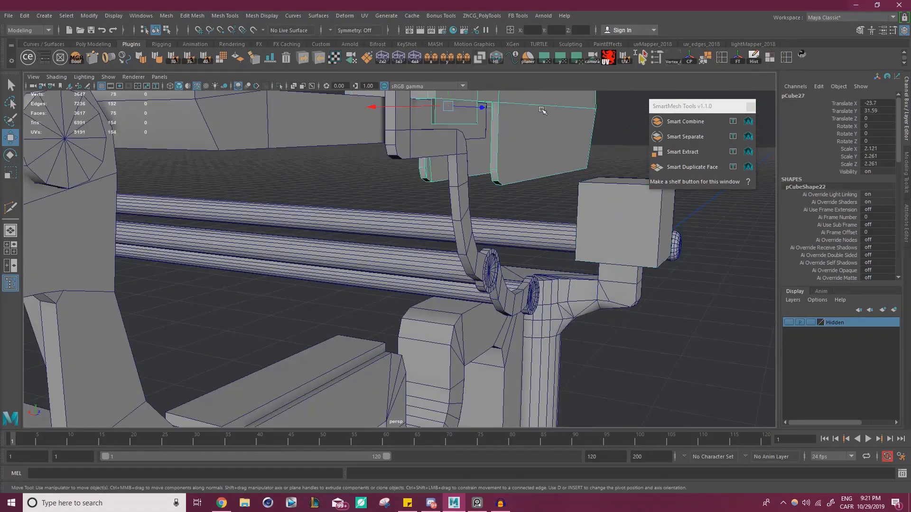
{"action": "left_click", "coordinate": [611, 218]}
{"action": "left_click_drag", "start_coordinate": [612, 219], "coordinate": [515, 246], "text": "alt"}
{"action": "middle_click_drag", "start_coordinate": [522, 250], "coordinate": [431, 137]}
{"action": "left_click_drag", "start_coordinate": [489, 148], "coordinate": [475, 218], "text": "alt"}
Shrink the cube to about 0.815 and flatten it along X to about 0.167, making a thin plate.
{"action": "key", "text": "f"}
{"action": "right_click_drag", "start_coordinate": [474, 267], "coordinate": [342, 241], "text": "alt"}
{"action": "left_click_drag", "start_coordinate": [342, 241], "coordinate": [378, 264], "text": "alt"}
{"action": "right_click_drag", "start_coordinate": [379, 264], "coordinate": [438, 313], "text": "alt"}
{"action": "key", "text": "r"}
{"action": "left_click_drag", "start_coordinate": [351, 238], "coordinate": [411, 260]}
{"action": "left_click_drag", "start_coordinate": [461, 276], "coordinate": [518, 279], "text": "alt"}
{"action": "left_click_drag", "start_coordinate": [518, 228], "coordinate": [495, 237]}
{"action": "left_click_drag", "start_coordinate": [457, 274], "coordinate": [446, 256], "text": "alt"}
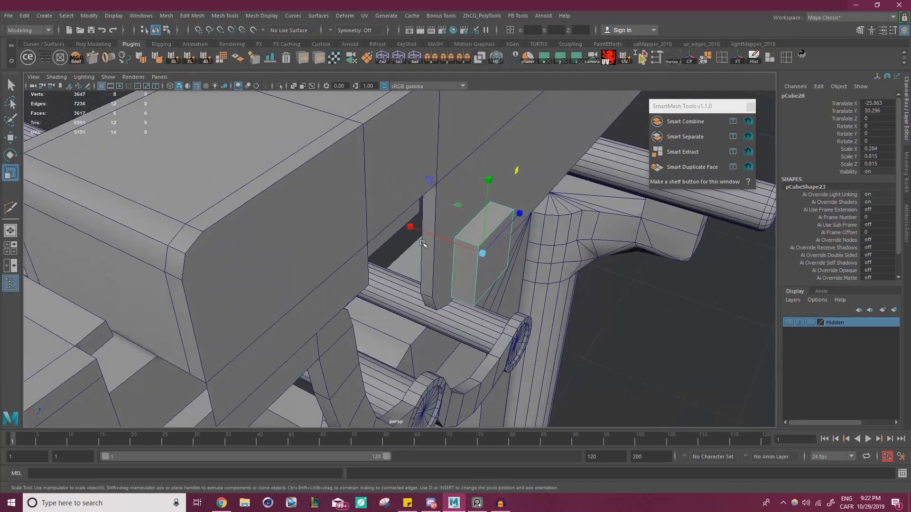
{"action": "left_click_drag", "start_coordinate": [411, 228], "coordinate": [450, 238]}
{"action": "key", "text": "w"}
Align the thin plate with the notch in the end plate's underside and rotate it to 45° about X.
{"action": "left_click_drag", "start_coordinate": [528, 274], "coordinate": [447, 274], "text": "alt"}
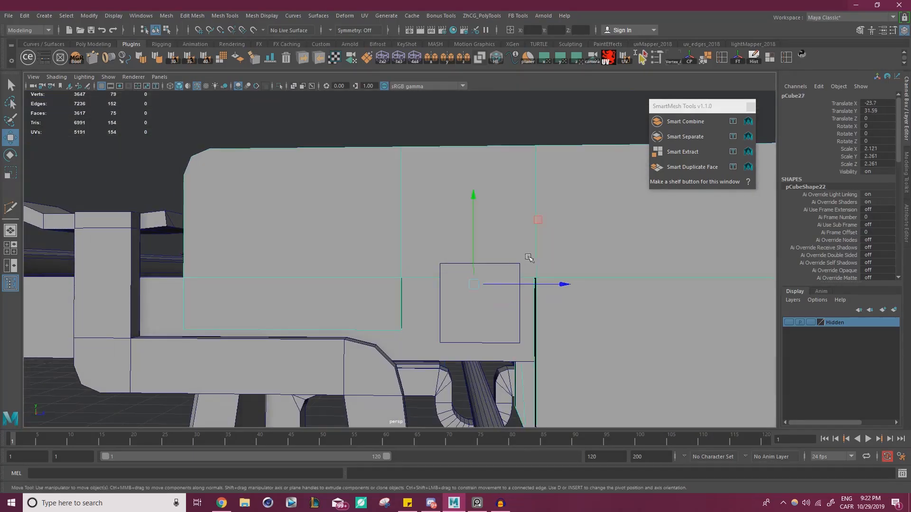
{"action": "left_click_drag", "start_coordinate": [543, 241], "coordinate": [538, 258]}
{"action": "key", "text": "e"}
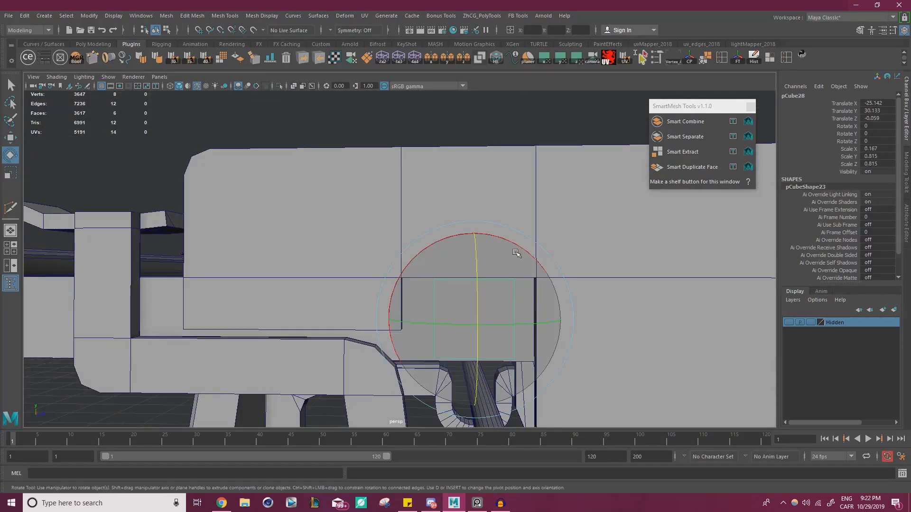
{"action": "left_click_drag", "start_coordinate": [475, 260], "coordinate": [454, 244]}
{"action": "key", "text": "w"}
{"action": "left_click_drag", "start_coordinate": [535, 254], "coordinate": [533, 256]}
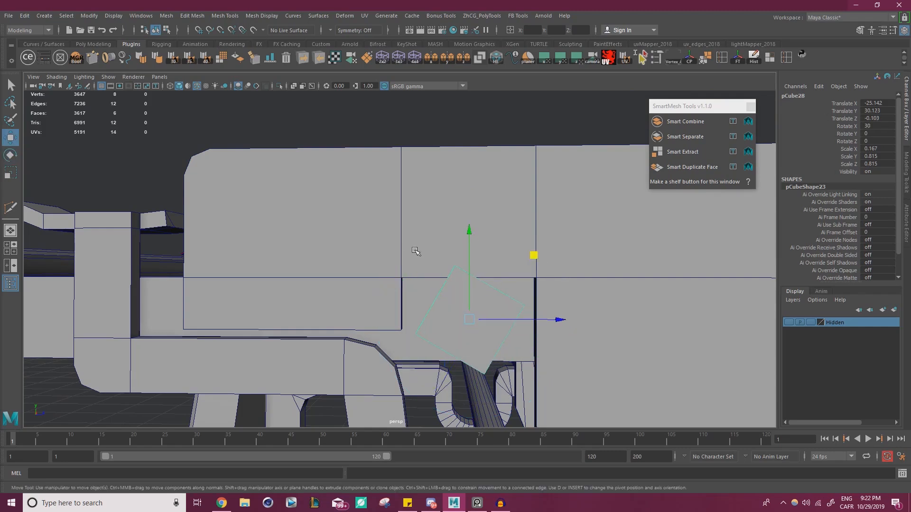
{"action": "key", "text": "e"}
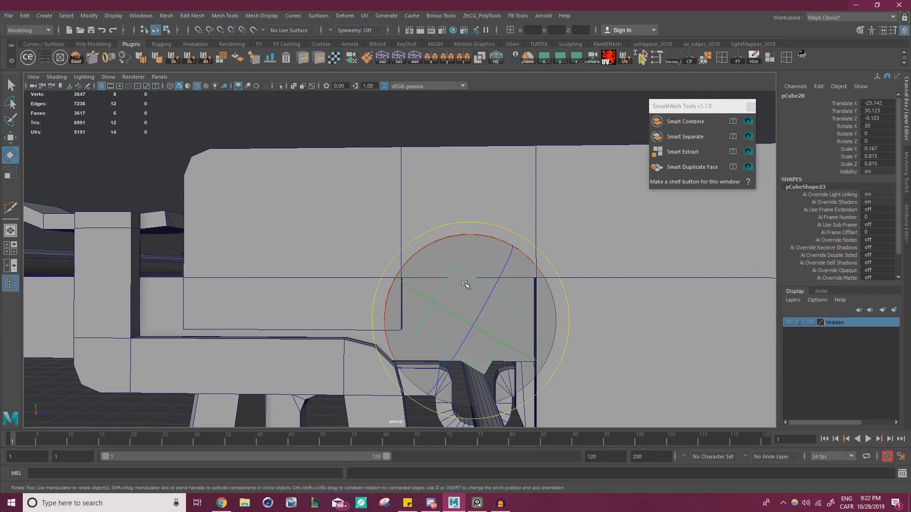
{"action": "left_click_drag", "start_coordinate": [413, 250], "coordinate": [427, 251]}
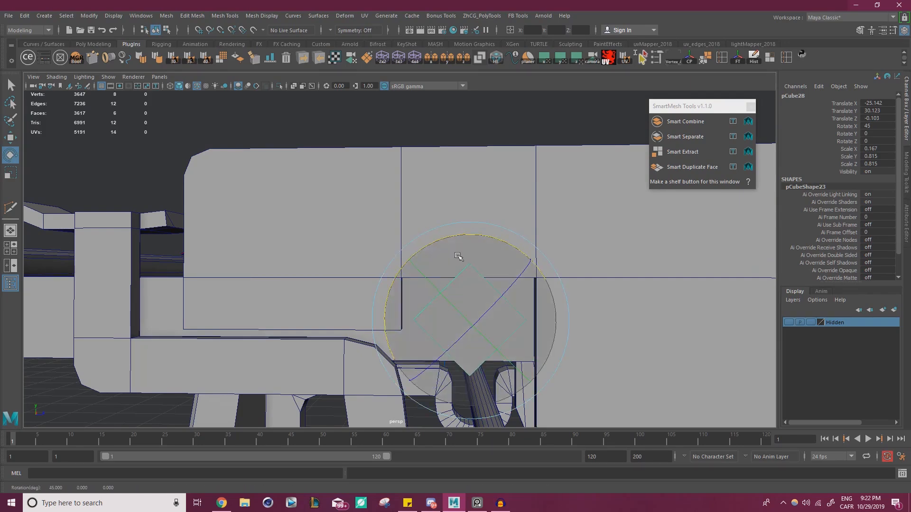
Fine-tune the rotated thin plate's position against the end plate's side, setting it at about -25.046 in X.
{"action": "key", "text": "w"}
{"action": "left_click_drag", "start_coordinate": [535, 257], "coordinate": [532, 260]}
{"action": "left_click_drag", "start_coordinate": [524, 308], "coordinate": [607, 353], "text": "alt"}
{"action": "scroll", "coordinate": [515, 322], "scroll_direction": "up", "scroll_amount": 3}
{"action": "left_click_drag", "start_coordinate": [422, 285], "coordinate": [474, 301]}
{"action": "left_click_drag", "start_coordinate": [393, 275], "coordinate": [353, 260]}
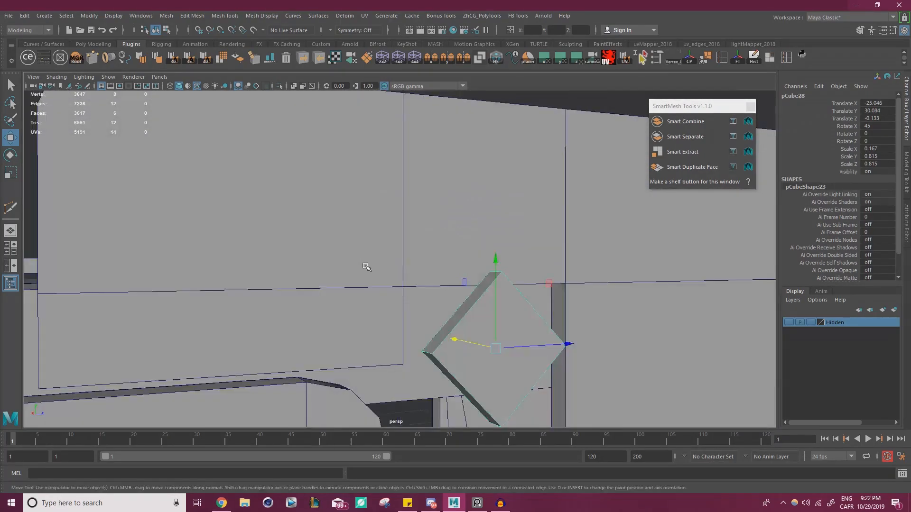
Extrude the thin plate's upper front slanted face diagonally past the end plate's top edge to form a lever arm.
{"action": "scroll", "coordinate": [513, 341], "scroll_direction": "up", "scroll_amount": 3}
{"action": "right_click_drag", "start_coordinate": [512, 339], "coordinate": [507, 266]}
{"action": "left_click", "coordinate": [500, 331]}
{"action": "scroll", "coordinate": [480, 312], "scroll_direction": "down", "scroll_amount": 5}
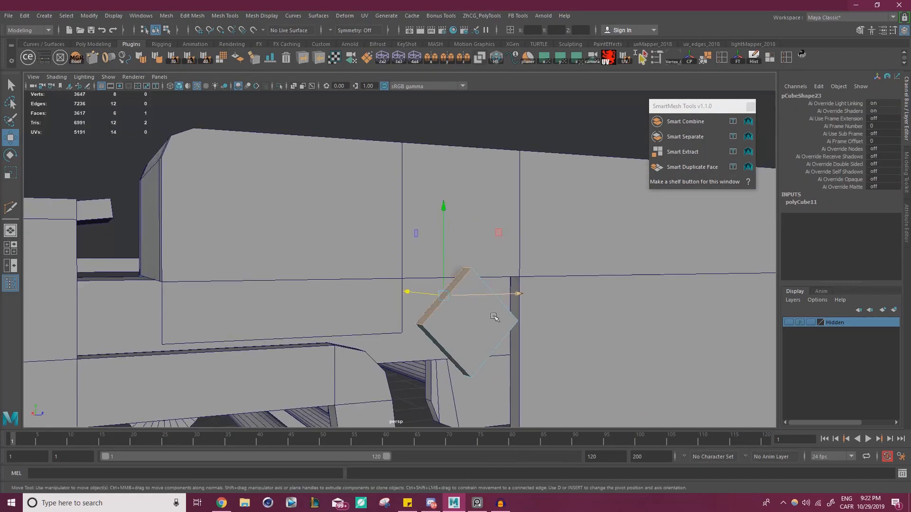
{"action": "middle_click_drag", "start_coordinate": [427, 304], "coordinate": [427, 323], "text": "alt"}
{"action": "left_click_drag", "start_coordinate": [427, 324], "coordinate": [498, 297], "text": "alt"}
{"action": "key", "text": "ctrl+e"}
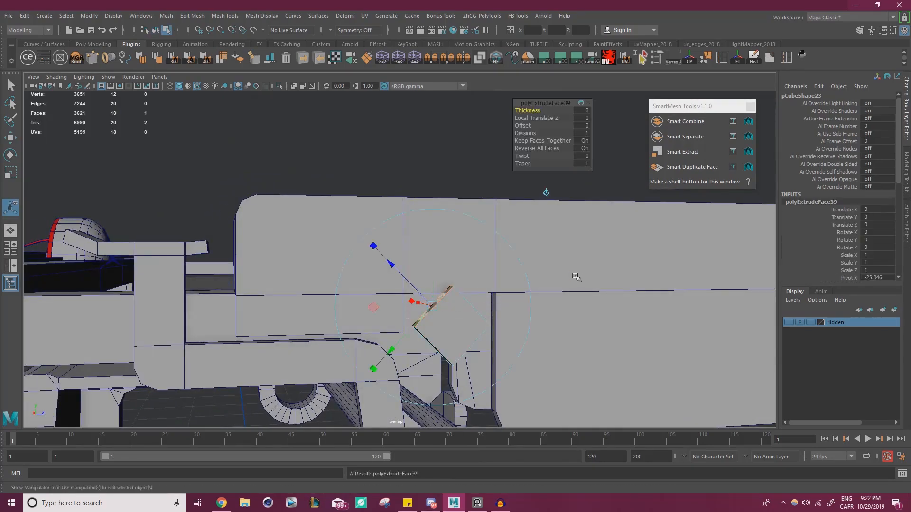
{"action": "left_click_drag", "start_coordinate": [534, 114], "coordinate": [541, 111]}
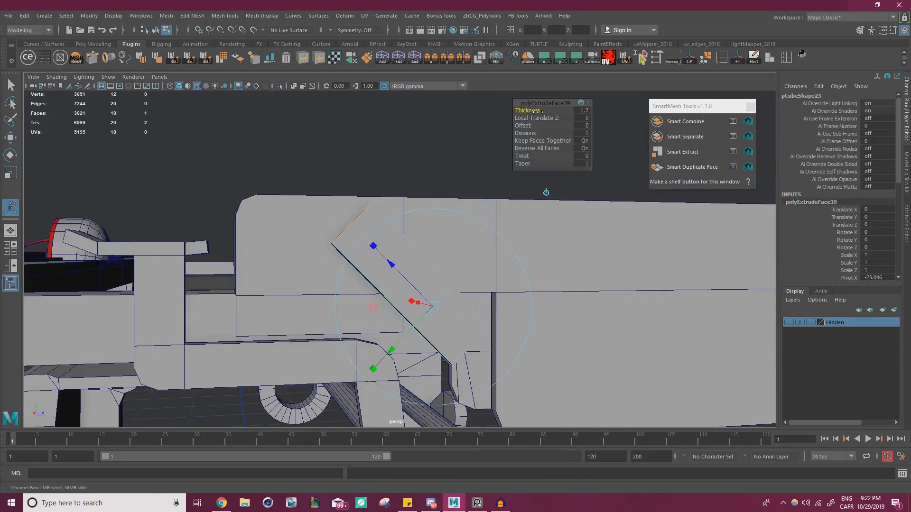
{"action": "left_click_drag", "start_coordinate": [540, 112], "coordinate": [544, 112]}
Narrow the lever's extruded end face to about half its width so the arm tapers.
{"action": "key", "text": "r"}
{"action": "left_click_drag", "start_coordinate": [370, 125], "coordinate": [331, 161]}
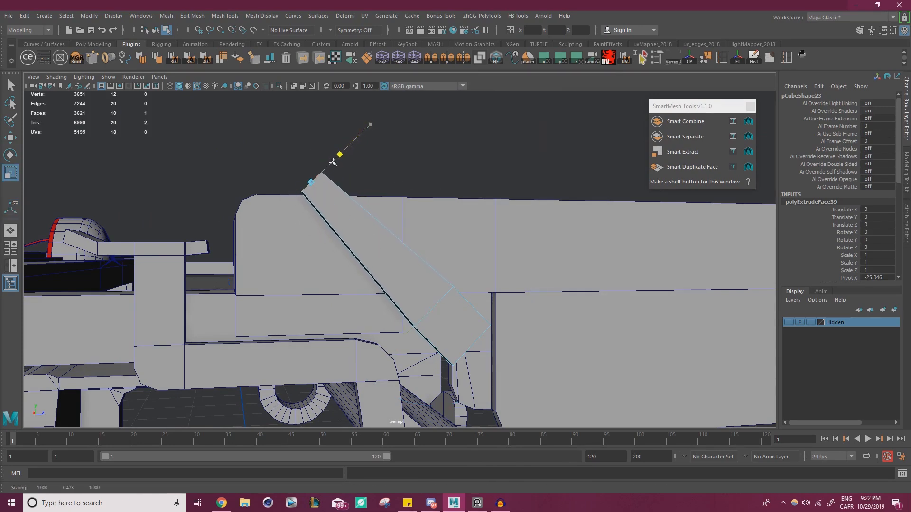
{"action": "left_click_drag", "start_coordinate": [417, 242], "coordinate": [382, 264], "text": "alt"}
Rotate the whole lever to about 51.6° about X and shift it slightly upward beside the end plate's notch.
{"action": "right_click_drag", "start_coordinate": [382, 289], "coordinate": [417, 270]}
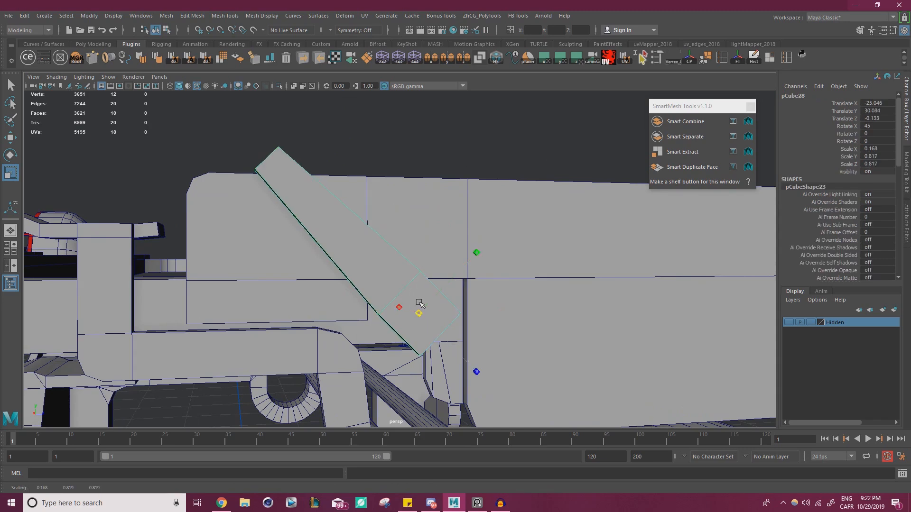
{"action": "key", "text": "e"}
{"action": "left_click_drag", "start_coordinate": [472, 315], "coordinate": [348, 300], "text": "alt"}
{"action": "key", "text": "ctrl+z"}
{"action": "left_click_drag", "start_coordinate": [379, 238], "coordinate": [386, 235]}
{"action": "key", "text": "w"}
{"action": "left_click_drag", "start_coordinate": [489, 253], "coordinate": [496, 244]}
{"action": "key", "text": "e"}
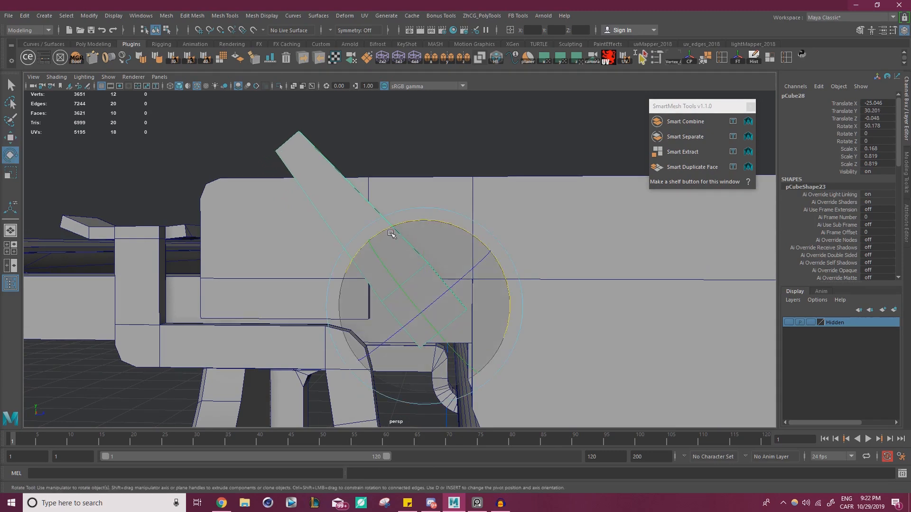
{"action": "left_click_drag", "start_coordinate": [392, 229], "coordinate": [395, 228]}
Scale the lever down to about 0.737 in Y and 0.642 in Z.
{"action": "scroll", "coordinate": [372, 240], "scroll_direction": "up", "scroll_amount": 2}
{"action": "key", "text": "r"}
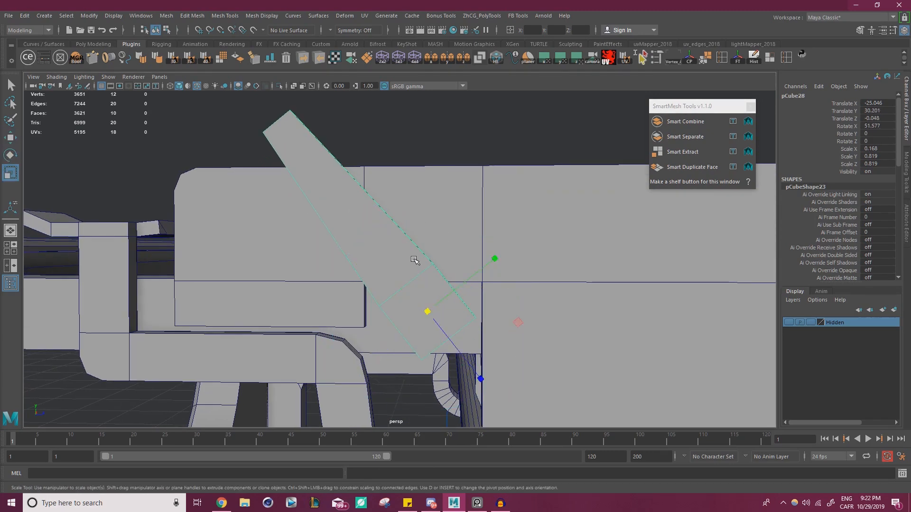
{"action": "mouse_move", "coordinate": [492, 260]}
{"action": "left_mouse_down"}
{"action": "mouse_move", "coordinate": [476, 270]}
{"action": "mouse_move", "coordinate": [488, 265]}
{"action": "left_mouse_up"}
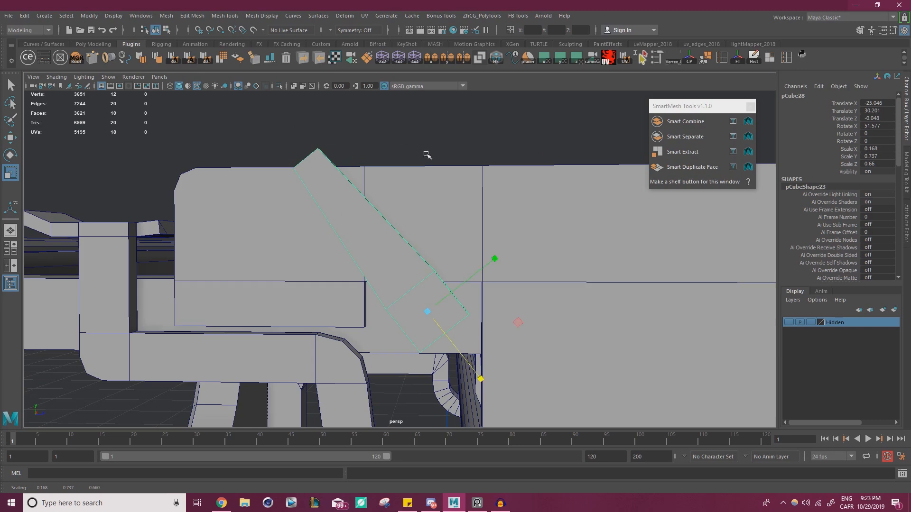
{"action": "key", "text": "f"}
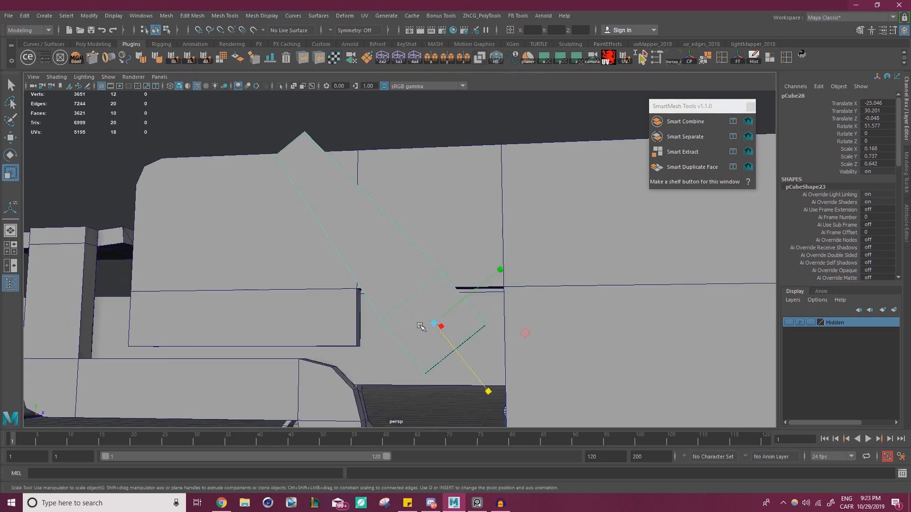
Bevel the two edges at the lever's lower end with fraction 1 and 3 segments to round it.
{"action": "key", "text": "w"}
{"action": "right_click_drag", "start_coordinate": [392, 213], "coordinate": [390, 185], "text": "shift"}
{"action": "left_click_drag", "start_coordinate": [391, 185], "coordinate": [436, 283], "text": "alt"}
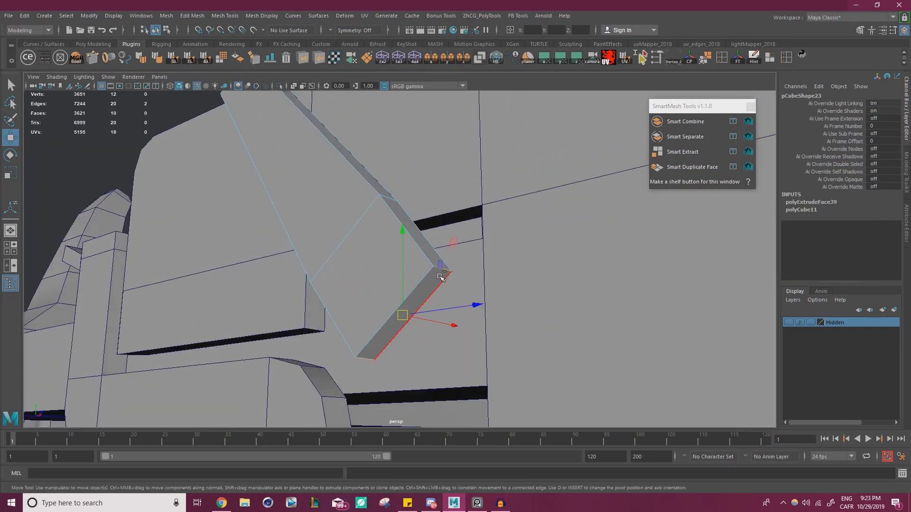
{"action": "right_click_drag", "start_coordinate": [441, 277], "coordinate": [507, 199], "text": "shift"}
{"action": "left_click_drag", "start_coordinate": [526, 118], "coordinate": [530, 110]}
{"action": "scroll", "coordinate": [311, 259], "scroll_direction": "down", "scroll_amount": 5}
{"action": "left_click_drag", "start_coordinate": [311, 259], "coordinate": [391, 305], "text": "alt"}
{"action": "scroll", "coordinate": [337, 257], "scroll_direction": "up", "scroll_amount": 3}
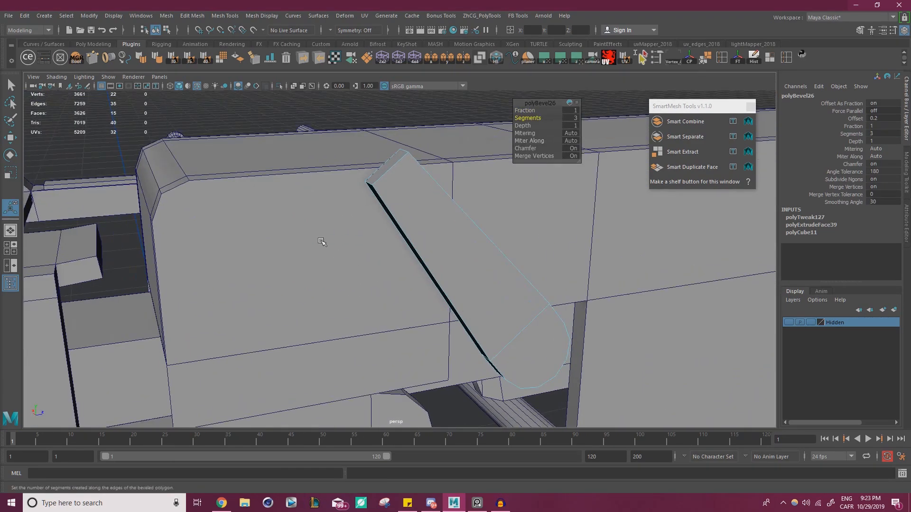
Extrude the lever's top end face upward above the end plate and rotate the new face roughly level.
{"action": "key", "text": "w"}
{"action": "right_click_drag", "start_coordinate": [404, 182], "coordinate": [403, 198]}
{"action": "left_click", "coordinate": [385, 167]}
{"action": "left_click_drag", "start_coordinate": [400, 213], "coordinate": [372, 199], "text": "alt"}
{"action": "middle_click_drag", "start_coordinate": [372, 198], "coordinate": [375, 238], "text": "alt"}
{"action": "left_click_drag", "start_coordinate": [433, 197], "coordinate": [427, 159], "text": "shift"}
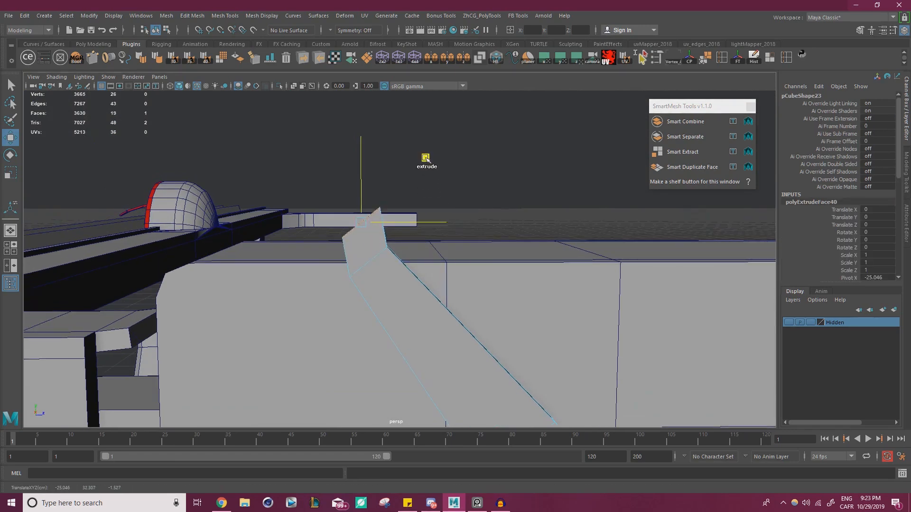
{"action": "key", "text": "e"}
{"action": "left_click_drag", "start_coordinate": [445, 220], "coordinate": [441, 237]}
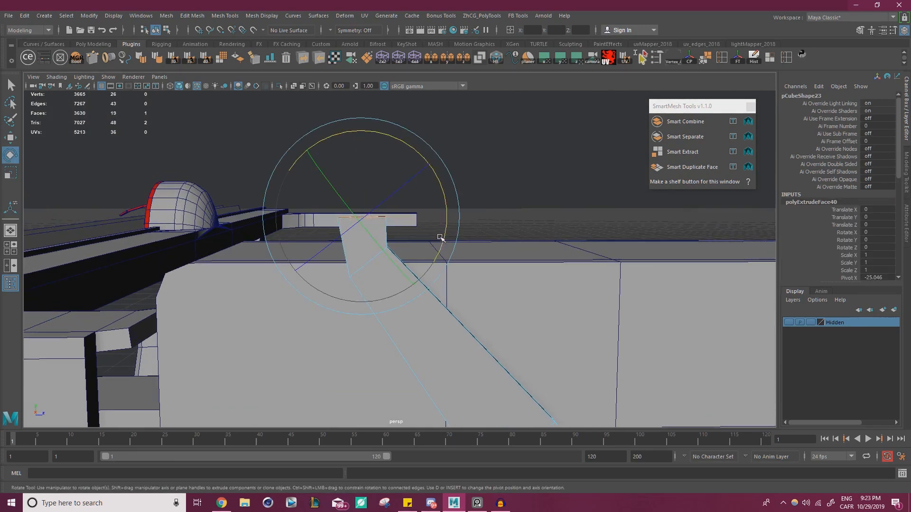
Scale down the lever's extruded top face and shift it so the neck rises straight up.
{"action": "key", "text": "r"}
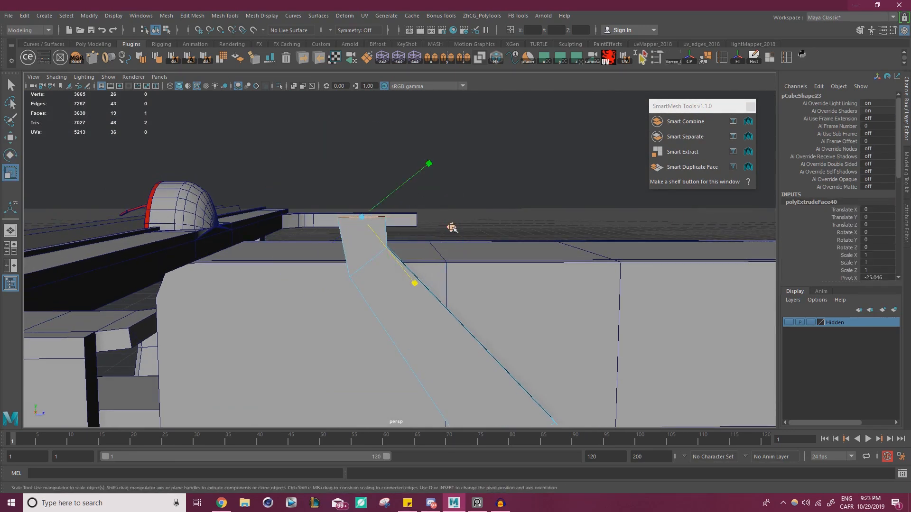
{"action": "left_click_drag", "start_coordinate": [453, 230], "coordinate": [443, 229]}
{"action": "key", "text": "w"}
{"action": "left_click_drag", "start_coordinate": [436, 154], "coordinate": [438, 159]}
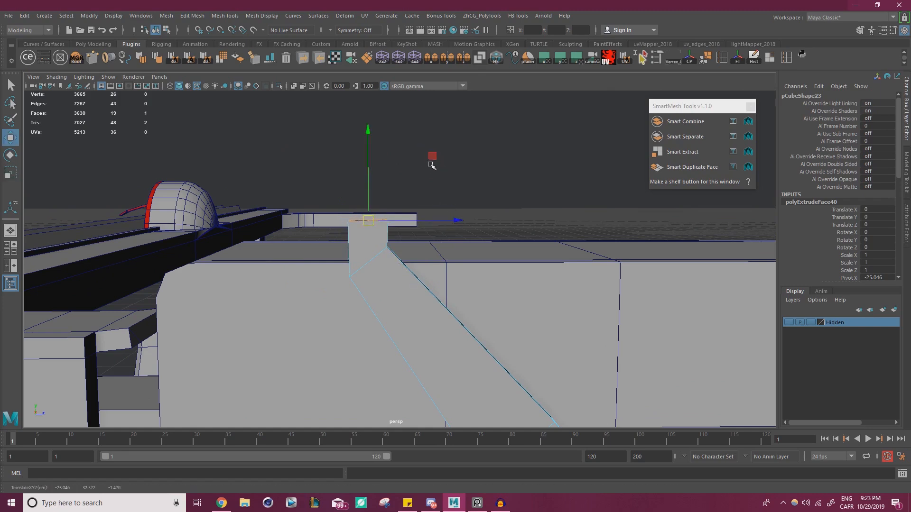
Extrude the lever's top face diagonally upward, then rotate the new end face square to the slant and scale it down.
{"action": "left_click_drag", "start_coordinate": [464, 138], "coordinate": [462, 132]}
{"action": "key", "text": "e"}
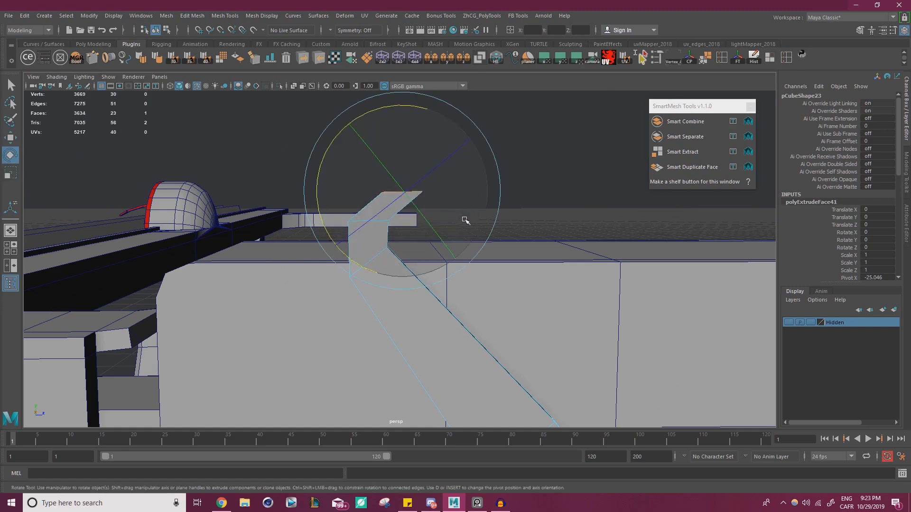
{"action": "left_click_drag", "start_coordinate": [326, 233], "coordinate": [370, 167]}
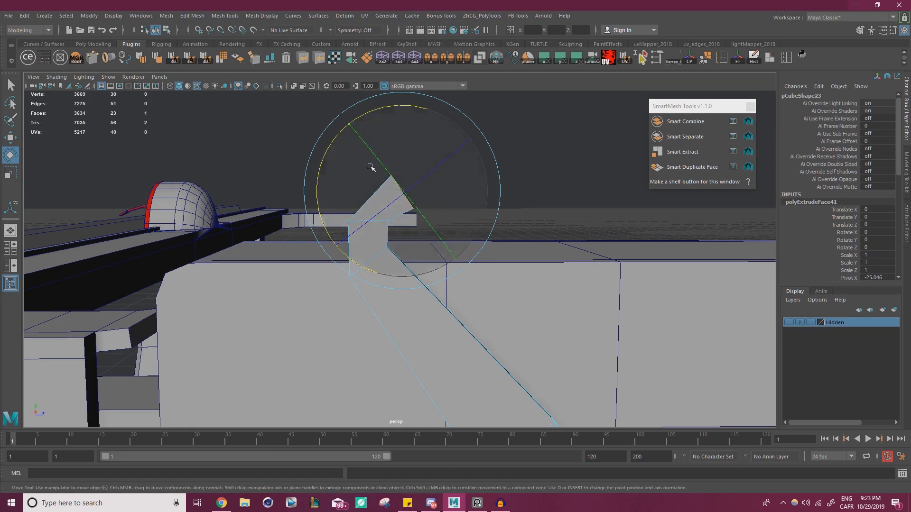
{"action": "key", "text": "w"}
{"action": "key", "text": "r"}
{"action": "left_click_drag", "start_coordinate": [449, 263], "coordinate": [441, 251]}
{"action": "key", "text": "w"}
{"action": "middle_click_drag", "start_coordinate": [459, 131], "coordinate": [457, 133]}
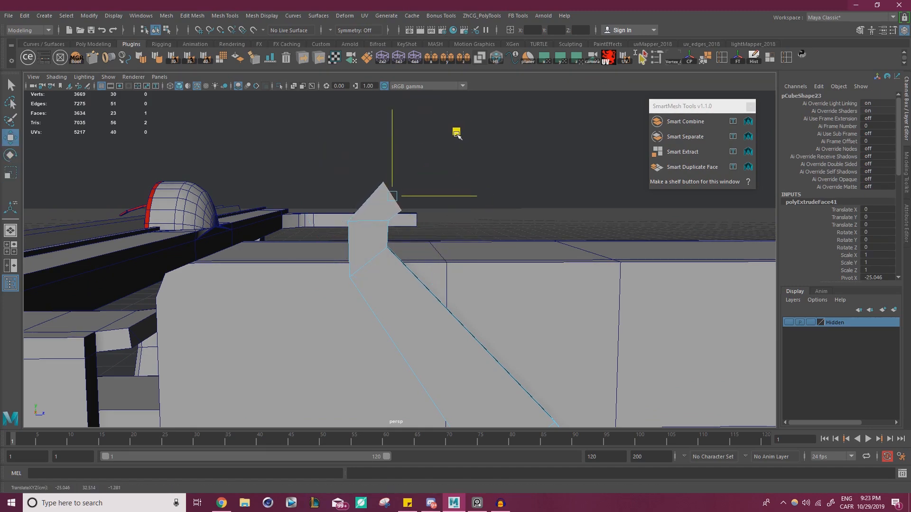
Lower the edge loop at the neck's bend and reposition the tip vertices, rotating them slightly to refine the hook.
{"action": "right_click_drag", "start_coordinate": [379, 223], "coordinate": [378, 202]}
{"action": "double_click", "coordinate": [369, 222]}
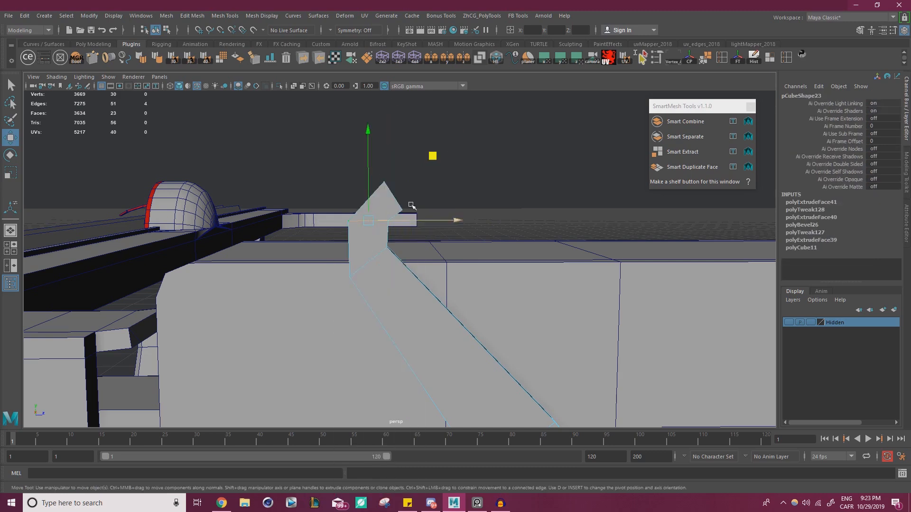
{"action": "middle_click_drag", "start_coordinate": [434, 160], "coordinate": [431, 171]}
{"action": "right_click_drag", "start_coordinate": [387, 214], "coordinate": [426, 223]}
{"action": "left_click_drag", "start_coordinate": [363, 157], "coordinate": [364, 157]}
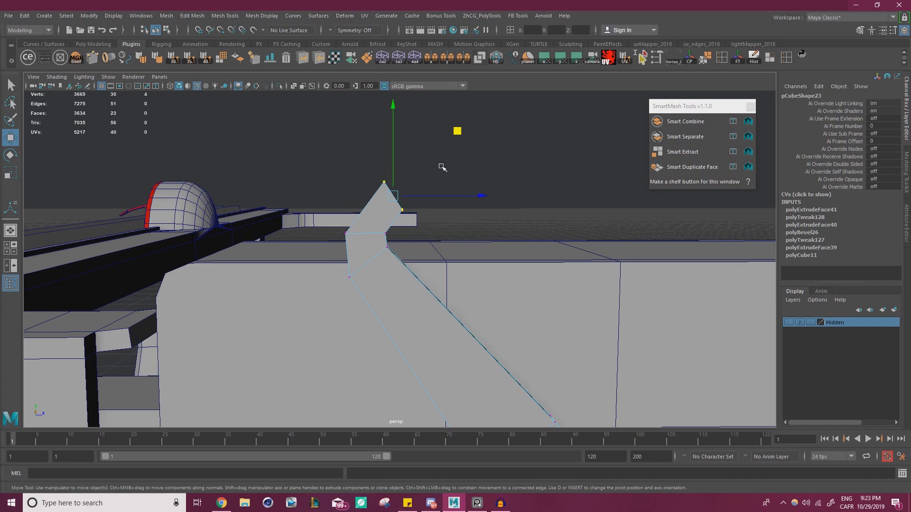
{"action": "middle_click_drag", "start_coordinate": [457, 134], "coordinate": [445, 137]}
{"action": "key", "text": "e"}
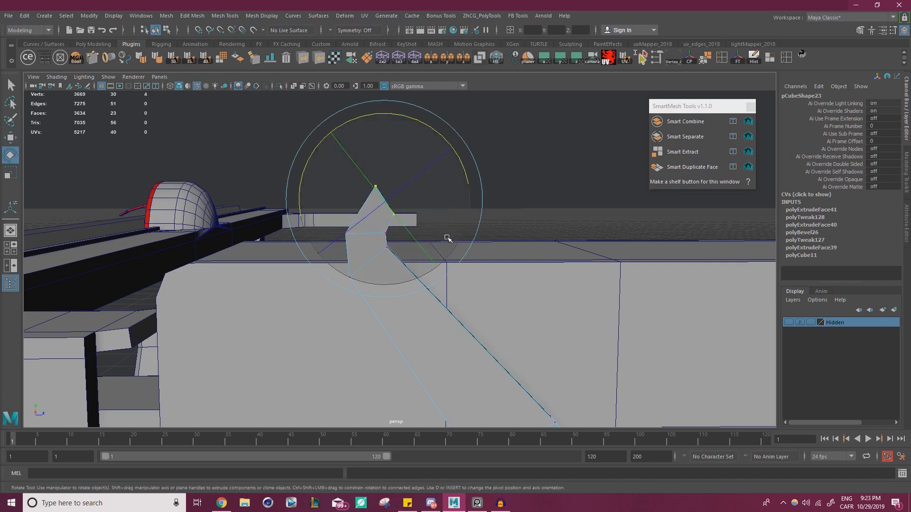
{"action": "left_click_drag", "start_coordinate": [456, 165], "coordinate": [456, 156]}
{"action": "key", "text": "w"}
{"action": "scroll", "coordinate": [307, 235], "scroll_direction": "down", "scroll_amount": 2}
{"action": "left_click_drag", "start_coordinate": [307, 236], "coordinate": [357, 267], "text": "alt"}
{"action": "scroll", "coordinate": [560, 310], "scroll_direction": "up", "scroll_amount": 4}
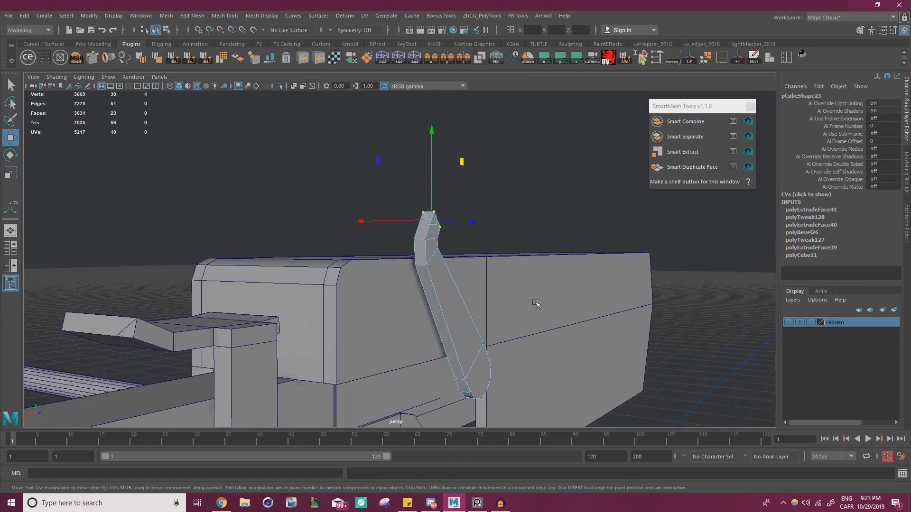
{"action": "right_click_drag", "start_coordinate": [421, 245], "coordinate": [477, 210]}
{"action": "left_click", "coordinate": [477, 208]}
Thin the whole lever to about 0.181 scale in X.
{"action": "scroll", "coordinate": [311, 250], "scroll_direction": "down", "scroll_amount": 5}
{"action": "left_click_drag", "start_coordinate": [418, 269], "coordinate": [409, 300], "text": "alt"}
{"action": "right_click_drag", "start_coordinate": [409, 299], "coordinate": [527, 346], "text": "alt"}
{"action": "left_click_drag", "start_coordinate": [527, 346], "coordinate": [505, 317], "text": "alt"}
{"action": "right_click_drag", "start_coordinate": [504, 318], "coordinate": [531, 325], "text": "alt"}
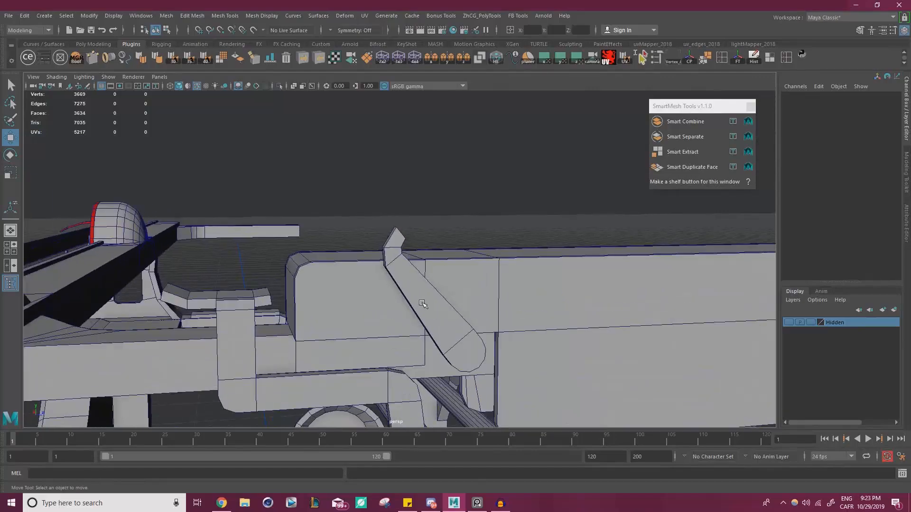
{"action": "left_click", "coordinate": [425, 306]}
{"action": "key", "text": "r"}
{"action": "left_click_drag", "start_coordinate": [550, 360], "coordinate": [553, 362]}
{"action": "left_click_drag", "start_coordinate": [487, 342], "coordinate": [444, 367], "text": "alt"}
{"action": "left_click_drag", "start_coordinate": [457, 368], "coordinate": [463, 369]}
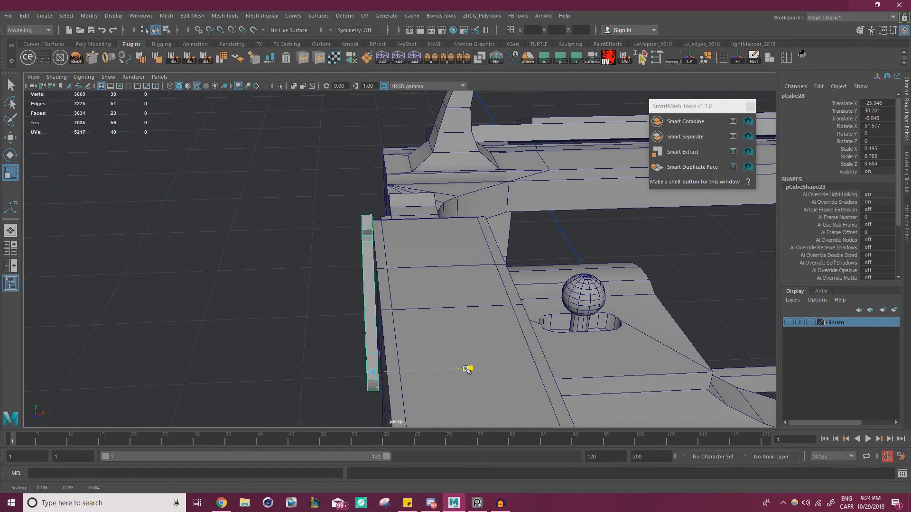
{"action": "key", "text": "w"}
Duplicate the faces of the bent tab on top of the bracket beside the end plate as a separate object with Smart Duplicate Face.
{"action": "left_click_drag", "start_coordinate": [356, 321], "coordinate": [468, 294], "text": "alt"}
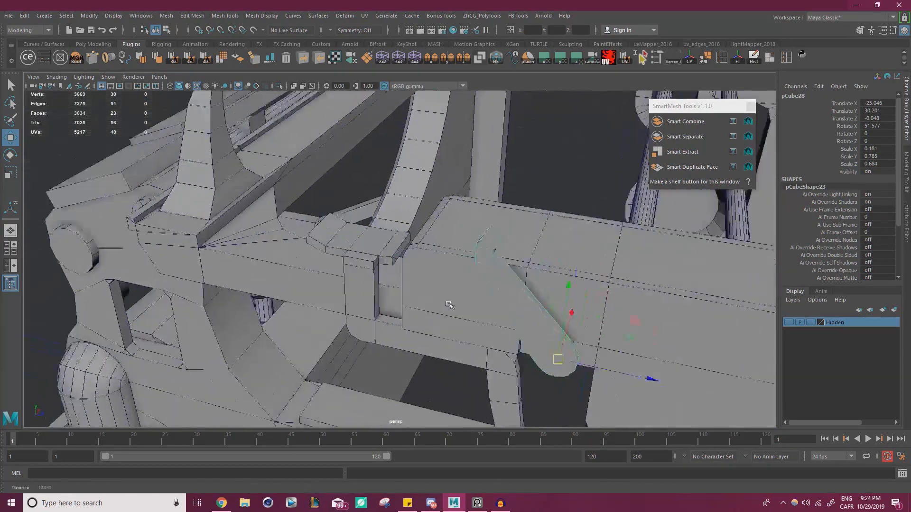
{"action": "scroll", "coordinate": [350, 243], "scroll_direction": "up", "scroll_amount": 3}
{"action": "left_click", "coordinate": [350, 243]}
{"action": "left_click_drag", "start_coordinate": [349, 243], "coordinate": [319, 221], "text": "alt"}
{"action": "right_click_drag", "start_coordinate": [320, 221], "coordinate": [325, 240]}
{"action": "left_click", "coordinate": [383, 225]}
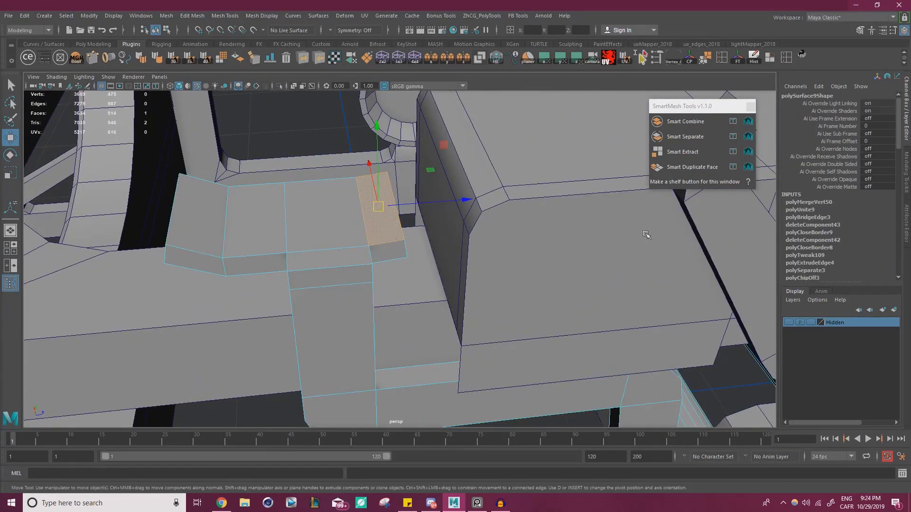
{"action": "left_click_drag", "start_coordinate": [690, 105], "coordinate": [717, 344]}
{"action": "left_click_drag", "start_coordinate": [363, 239], "coordinate": [318, 233], "text": "alt"}
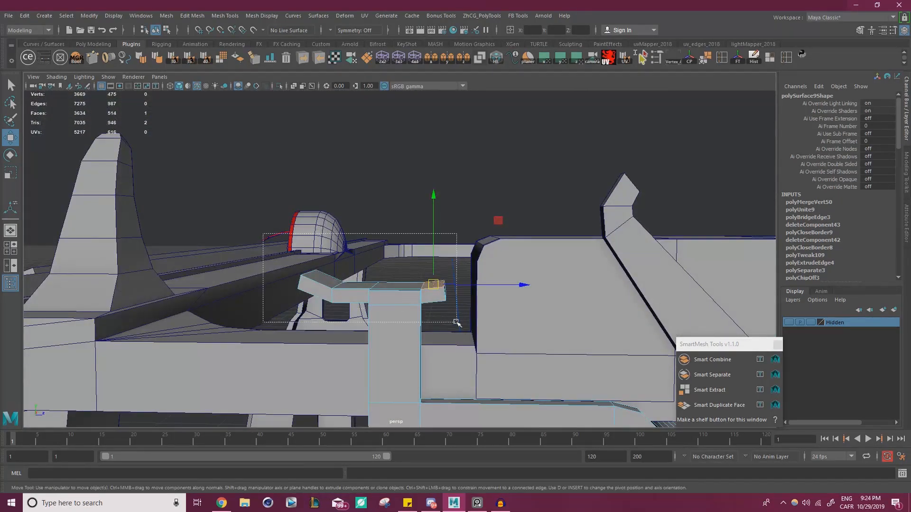
{"action": "left_click_drag", "start_coordinate": [423, 337], "coordinate": [425, 338], "text": "ctrl"}
{"action": "middle_click_drag", "start_coordinate": [415, 335], "coordinate": [425, 264], "text": "alt"}
{"action": "left_click_drag", "start_coordinate": [319, 371], "coordinate": [436, 307], "text": "ctrl"}
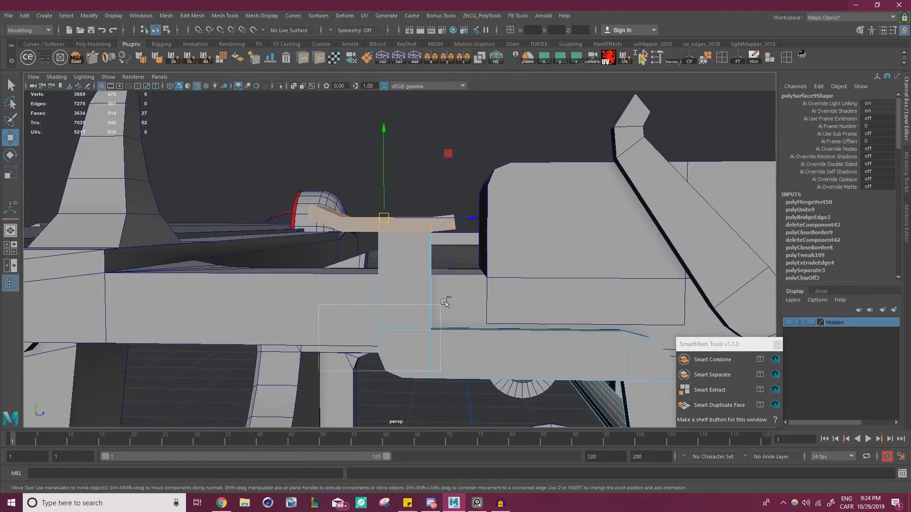
{"action": "middle_click_drag", "start_coordinate": [462, 168], "coordinate": [455, 146]}
{"action": "left_click", "coordinate": [684, 406]}
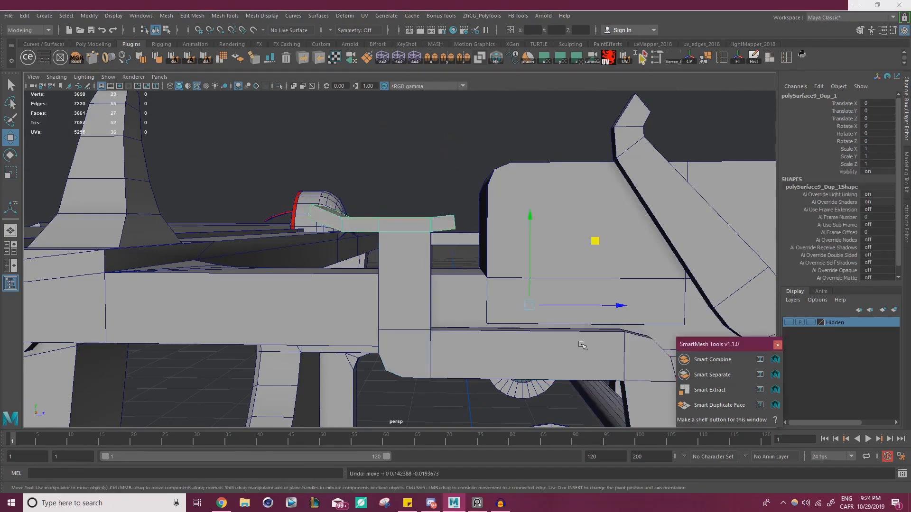
Move the duplicated tab about 1.392 in Y and 3.077 in Z, placing it above the end plate behind the lever's tip.
{"action": "right_click_drag", "start_coordinate": [653, 371], "coordinate": [598, 237], "text": "alt"}
{"action": "left_click_drag", "start_coordinate": [597, 237], "coordinate": [574, 229], "text": "alt"}
{"action": "left_click_drag", "start_coordinate": [564, 141], "coordinate": [506, 206], "text": "alt"}
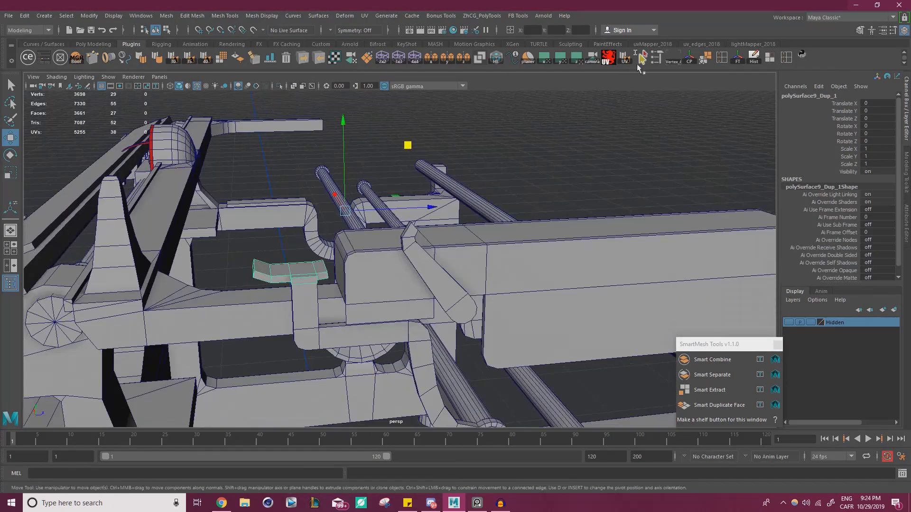
{"action": "left_click_drag", "start_coordinate": [474, 157], "coordinate": [524, 192], "text": "alt"}
{"action": "left_click_drag", "start_coordinate": [378, 212], "coordinate": [412, 182]}
{"action": "left_click_drag", "start_coordinate": [457, 157], "coordinate": [458, 157]}
{"action": "left_click_drag", "start_coordinate": [498, 192], "coordinate": [443, 215], "text": "alt"}
{"action": "right_click_drag", "start_coordinate": [443, 216], "coordinate": [481, 235], "text": "alt"}
{"action": "key", "text": "e"}
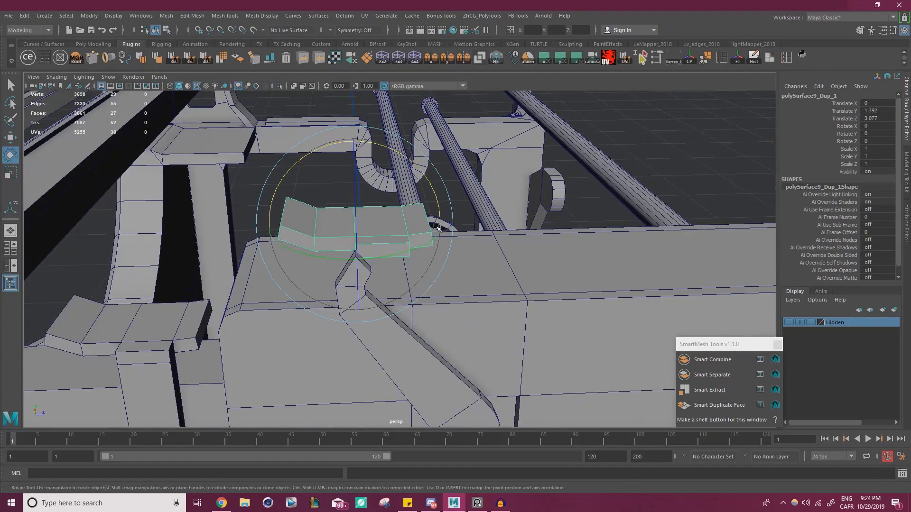
{"action": "right_click_drag", "start_coordinate": [416, 230], "coordinate": [438, 235], "text": "alt"}
{"action": "middle_click_drag", "start_coordinate": [428, 233], "coordinate": [436, 235], "text": "alt"}
{"action": "key", "text": "w"}
Move the vertices at both ends of the duplicated tab inward along Z to shorten it.
{"action": "right_click_drag", "start_coordinate": [422, 216], "coordinate": [385, 220]}
{"action": "left_click_drag", "start_coordinate": [400, 229], "coordinate": [379, 177], "text": "alt"}
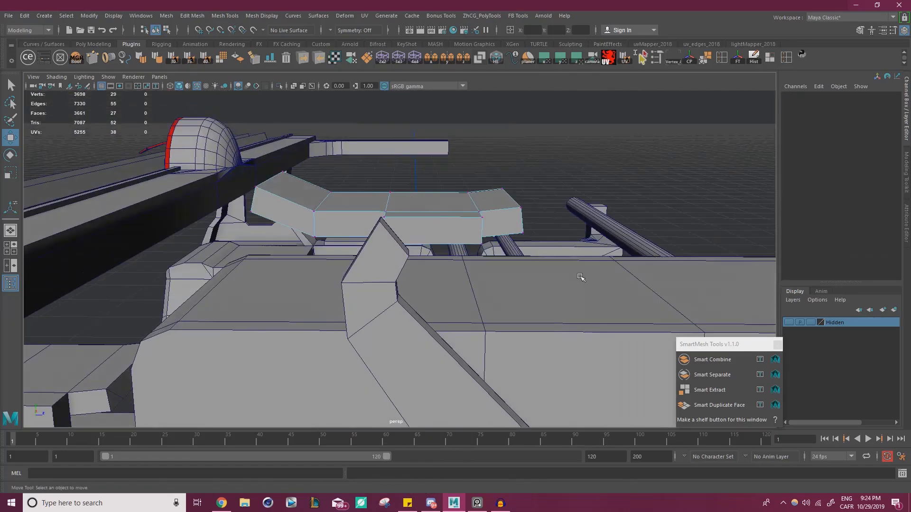
{"action": "left_click_drag", "start_coordinate": [581, 277], "coordinate": [445, 141]}
{"action": "left_click_drag", "start_coordinate": [582, 216], "coordinate": [527, 211]}
{"action": "left_click_drag", "start_coordinate": [489, 201], "coordinate": [341, 195], "text": "alt"}
{"action": "left_click_drag", "start_coordinate": [154, 274], "coordinate": [223, 222]}
{"action": "left_click_drag", "start_coordinate": [398, 211], "coordinate": [408, 210]}
{"action": "left_click_drag", "start_coordinate": [448, 219], "coordinate": [436, 266], "text": "alt"}
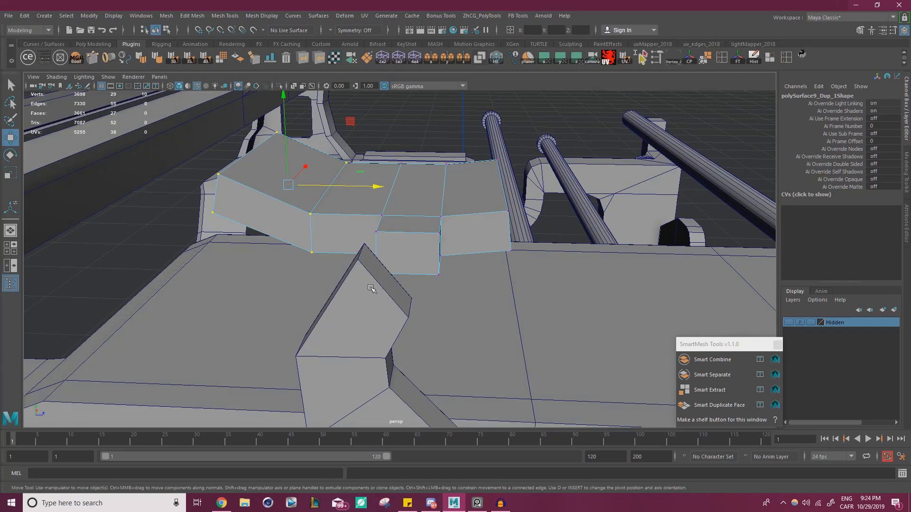
Shift the column of vertices along one side of the tab's protruding front block outward along Z to widen the block.
{"action": "left_click_drag", "start_coordinate": [372, 283], "coordinate": [407, 289], "text": "alt"}
{"action": "middle_click_drag", "start_coordinate": [407, 288], "coordinate": [404, 254], "text": "alt"}
{"action": "scroll", "coordinate": [396, 239], "scroll_direction": "up", "scroll_amount": 1}
{"action": "right_click_drag", "start_coordinate": [391, 230], "coordinate": [393, 255]}
{"action": "left_click", "coordinate": [412, 249]}
{"action": "scroll", "coordinate": [415, 252], "scroll_direction": "up", "scroll_amount": 2}
{"action": "mouse_move", "coordinate": [427, 231]}
{"action": "left_mouse_down", "text": "alt"}
{"action": "mouse_move", "coordinate": [418, 234]}
{"action": "mouse_move", "coordinate": [431, 242]}
{"action": "left_mouse_up", "text": "alt"}
{"action": "right_click_drag", "start_coordinate": [421, 213], "coordinate": [389, 221]}
{"action": "left_click_drag", "start_coordinate": [385, 222], "coordinate": [367, 338], "text": "alt"}
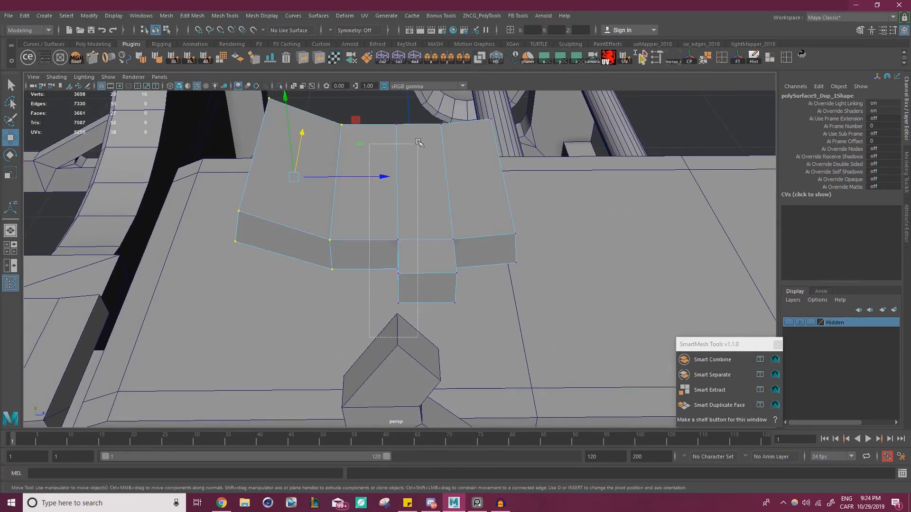
{"action": "left_click_drag", "start_coordinate": [487, 204], "coordinate": [476, 205]}
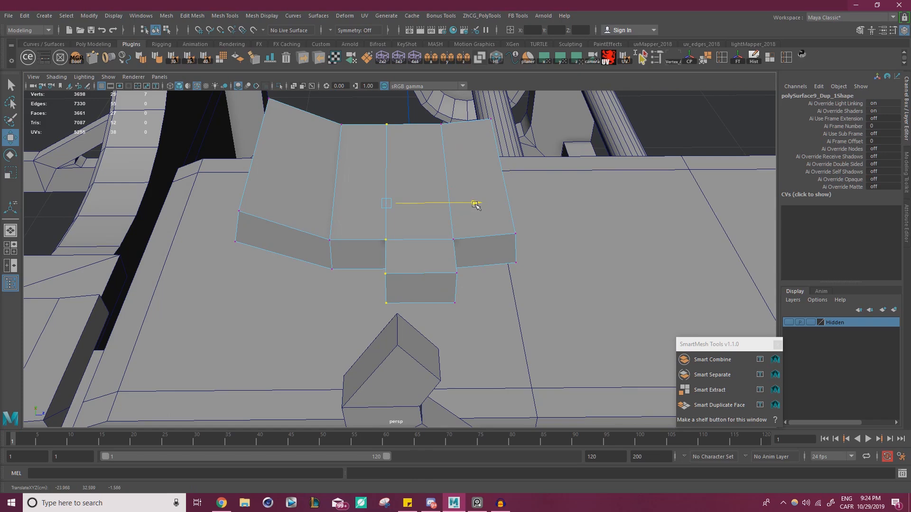
Delete the slanted end face of the lever's hooked tip.
{"action": "left_click_drag", "start_coordinate": [458, 235], "coordinate": [408, 185], "text": "alt"}
{"action": "right_click_drag", "start_coordinate": [372, 160], "coordinate": [373, 187]}
{"action": "left_click_drag", "start_coordinate": [414, 185], "coordinate": [390, 259], "text": "alt"}
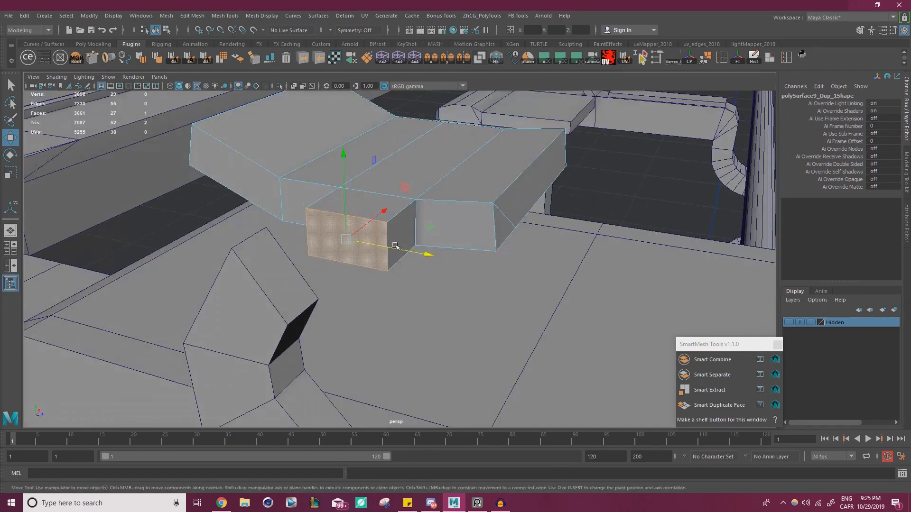
{"action": "middle_click_drag", "start_coordinate": [390, 258], "coordinate": [403, 209], "text": "alt"}
{"action": "left_click", "coordinate": [282, 237]}
{"action": "right_click_drag", "start_coordinate": [283, 238], "coordinate": [282, 260]}
{"action": "left_click", "coordinate": [285, 229]}
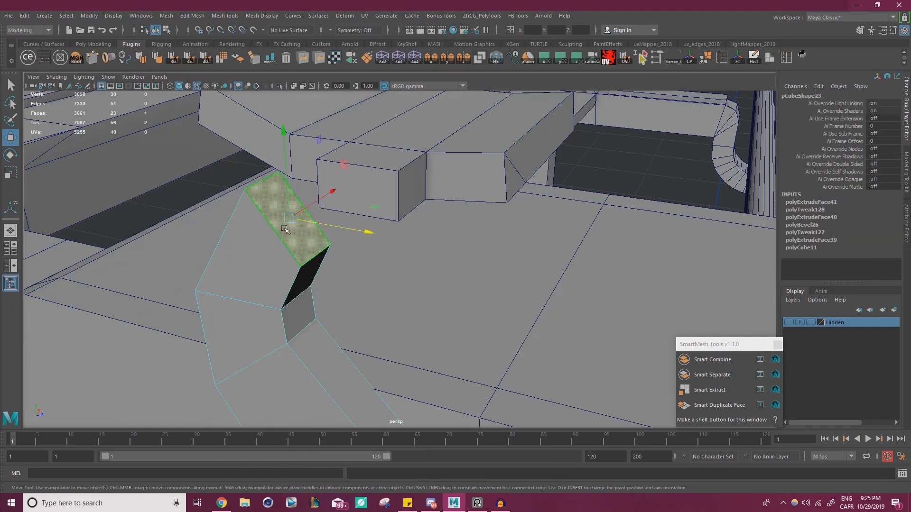
{"action": "key", "text": "Delete"}
Snap the corner of the tab's front block onto the corner of the lever's open tip and rotate the tab about 50.3° about X.
{"action": "left_click", "coordinate": [390, 170]}
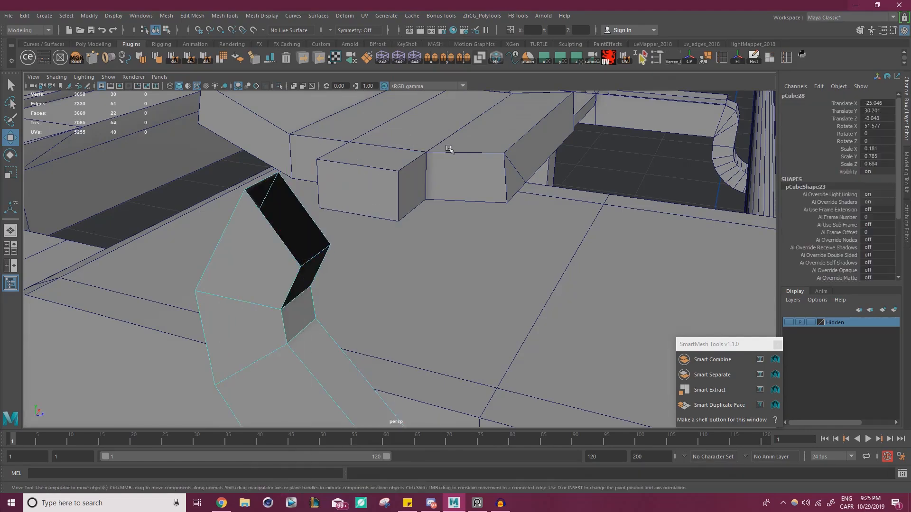
{"action": "left_click_drag", "start_coordinate": [447, 151], "coordinate": [408, 178], "text": "alt"}
{"action": "key", "text": "d"}
{"action": "key", "text": "v"}
{"action": "left_click_drag", "start_coordinate": [408, 146], "coordinate": [358, 279]}
{"action": "key", "text": "v"}
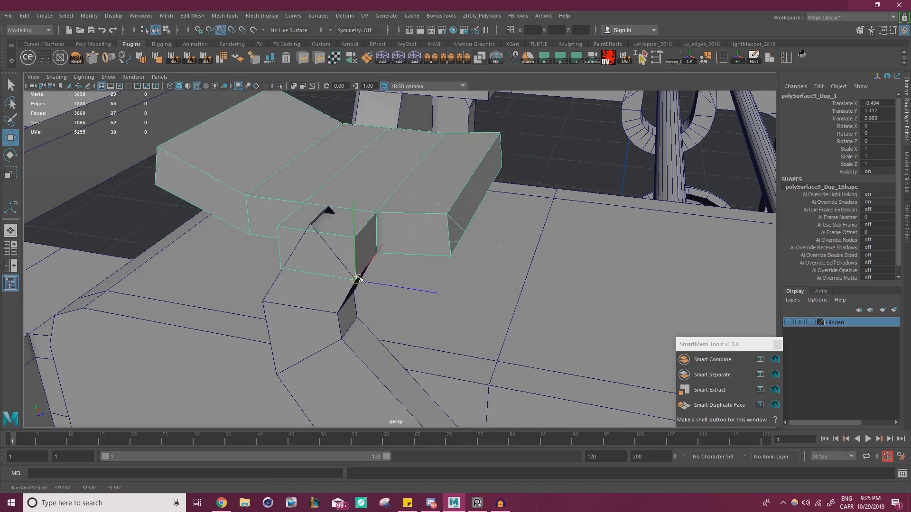
{"action": "key", "text": "e"}
{"action": "left_click_drag", "start_coordinate": [420, 219], "coordinate": [467, 281]}
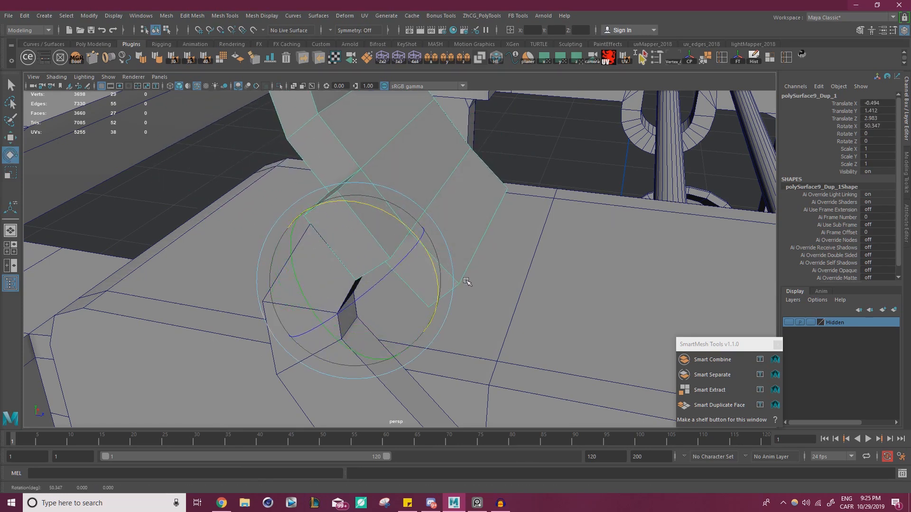
Scale the rotated tab down slightly about its snapped corner and check the reference images.
{"action": "key", "text": "r"}
{"action": "left_click_drag", "start_coordinate": [410, 346], "coordinate": [406, 339]}
{"action": "key", "text": "w"}
{"action": "right_click_drag", "start_coordinate": [488, 265], "coordinate": [379, 273], "text": "alt"}
{"action": "left_click_drag", "start_coordinate": [375, 280], "coordinate": [402, 234], "text": "alt"}
{"action": "right_click_drag", "start_coordinate": [403, 234], "coordinate": [453, 235], "text": "alt"}
{"action": "key", "text": "alt+Tab"}
{"action": "middle_click_drag", "start_coordinate": [284, 232], "coordinate": [354, 231]}
{"action": "right_click_drag", "start_coordinate": [286, 188], "coordinate": [0, 187]}
{"action": "left_click_drag", "start_coordinate": [234, 226], "coordinate": [410, 229], "text": "alt"}
{"action": "right_click_drag", "start_coordinate": [410, 229], "coordinate": [517, 256], "text": "alt"}
Move the vertices on the tab's side away from the lever inward along X to narrow it.
{"action": "right_click_drag", "start_coordinate": [462, 159], "coordinate": [420, 158]}
{"action": "left_click", "coordinate": [447, 174]}
{"action": "left_click_drag", "start_coordinate": [447, 174], "coordinate": [391, 190], "text": "alt"}
{"action": "right_click_drag", "start_coordinate": [391, 191], "coordinate": [410, 194], "text": "alt"}
{"action": "key", "text": "v"}
{"action": "left_click_drag", "start_coordinate": [401, 192], "coordinate": [402, 194]}
{"action": "left_click_drag", "start_coordinate": [317, 201], "coordinate": [341, 197], "text": "alt"}
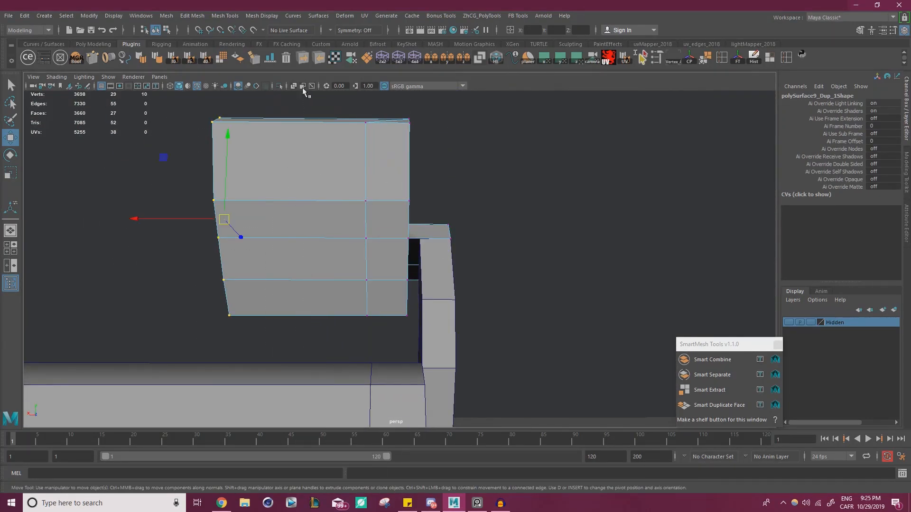
{"action": "left_click_drag", "start_coordinate": [132, 224], "coordinate": [175, 226]}
Shift the vertices of the tab's main body along X to bring it up against the lever's inner side.
{"action": "left_click_drag", "start_coordinate": [164, 367], "coordinate": [290, 241]}
{"action": "left_click_drag", "start_coordinate": [414, 86], "coordinate": [415, 87]}
{"action": "left_click_drag", "start_coordinate": [254, 221], "coordinate": [262, 224]}
{"action": "scroll", "coordinate": [499, 264], "scroll_direction": "up", "scroll_amount": 6}
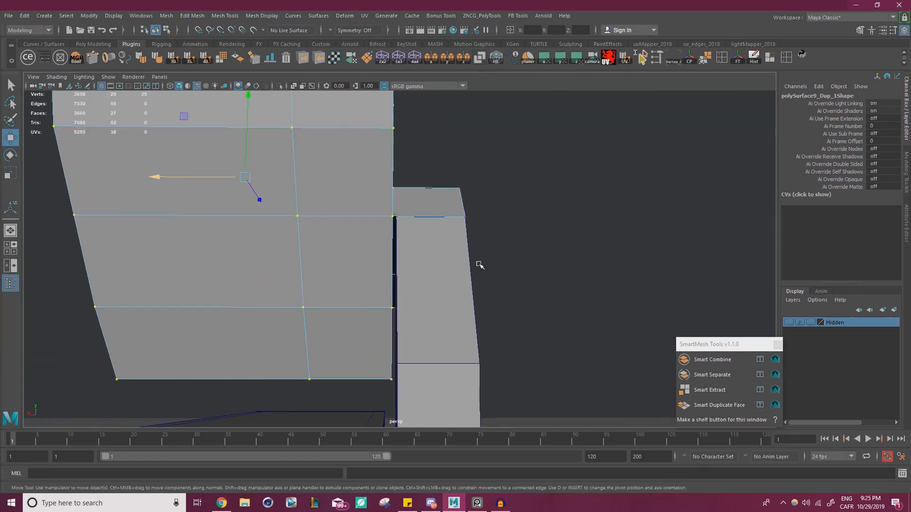
{"action": "left_click", "coordinate": [407, 195]}
{"action": "middle_click_drag", "start_coordinate": [427, 263], "coordinate": [449, 185], "text": "alt"}
{"action": "left_click_drag", "start_coordinate": [420, 250], "coordinate": [407, 334]}
{"action": "left_click_drag", "start_coordinate": [407, 366], "coordinate": [352, 307], "text": "alt"}
Snap the vertices along the tab's lever-side edge in X so this side lines up with the lever's outer face.
{"action": "left_click", "coordinate": [361, 331]}
{"action": "left_click_drag", "start_coordinate": [291, 222], "coordinate": [433, 291], "text": "alt"}
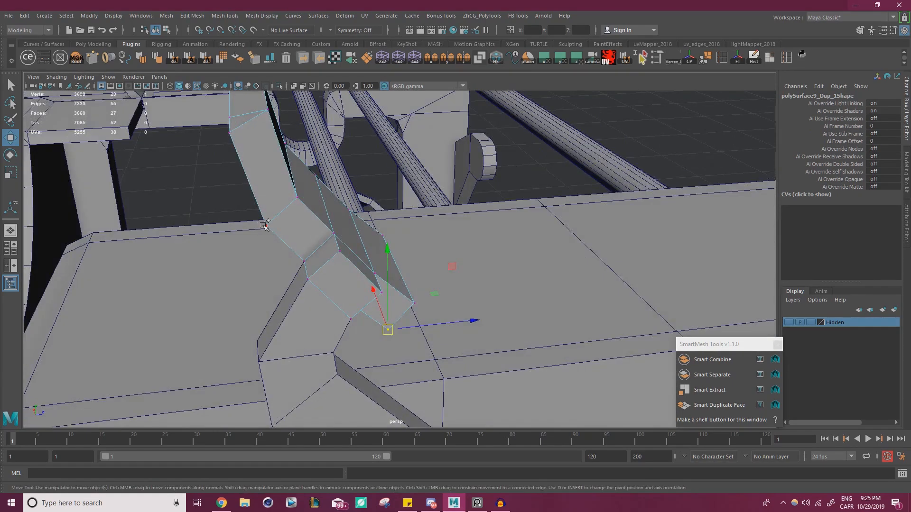
{"action": "left_click_drag", "start_coordinate": [265, 220], "coordinate": [231, 180], "text": "alt"}
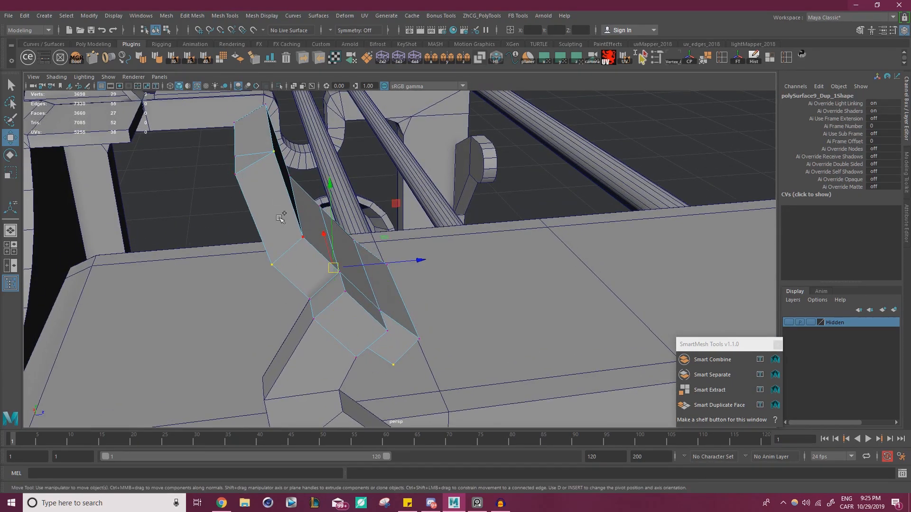
{"action": "left_click_drag", "start_coordinate": [334, 269], "coordinate": [354, 199], "text": "alt"}
{"action": "key", "text": "r"}
{"action": "key", "text": "w"}
{"action": "left_click_drag", "start_coordinate": [358, 246], "coordinate": [221, 223], "text": "alt"}
{"action": "key", "text": "v"}
{"action": "left_click_drag", "start_coordinate": [465, 208], "coordinate": [449, 266]}
{"action": "right_click_drag", "start_coordinate": [449, 266], "coordinate": [408, 271], "text": "alt"}
{"action": "right_click", "coordinate": [427, 230]}
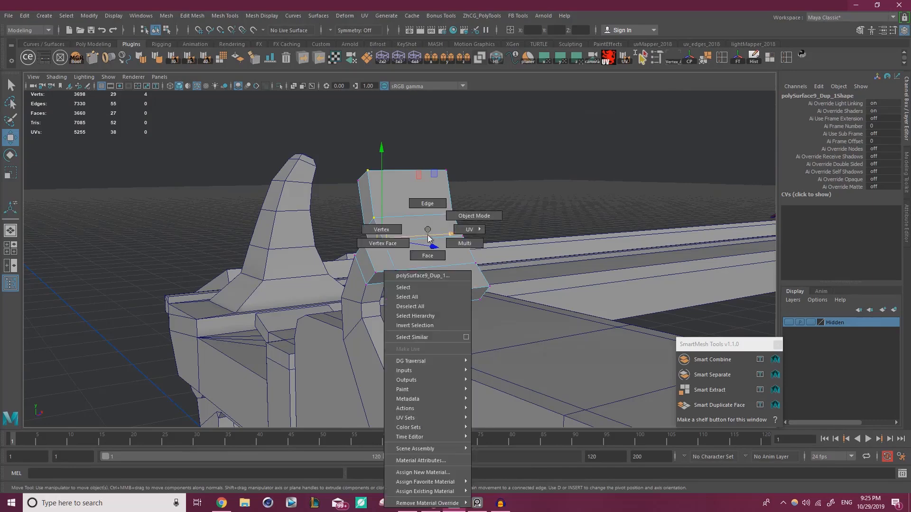
{"action": "left_click_drag", "start_coordinate": [436, 239], "coordinate": [441, 225], "text": "alt"}
{"action": "left_click_drag", "start_coordinate": [505, 202], "coordinate": [639, 250], "text": "alt"}
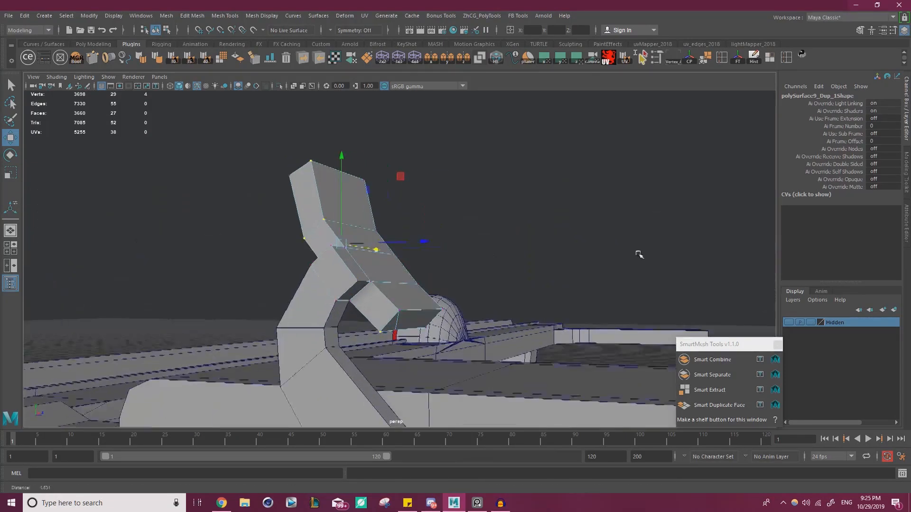
{"action": "right_click_drag", "start_coordinate": [638, 250], "coordinate": [688, 261], "text": "alt"}
Extrude the two end faces at the top of the tab upward and slightly backward to form another bent segment.
{"action": "right_click_drag", "start_coordinate": [397, 290], "coordinate": [400, 323]}
{"action": "left_click_drag", "start_coordinate": [460, 311], "coordinate": [385, 181], "text": "alt"}
{"action": "left_click", "coordinate": [379, 175], "text": "shift"}
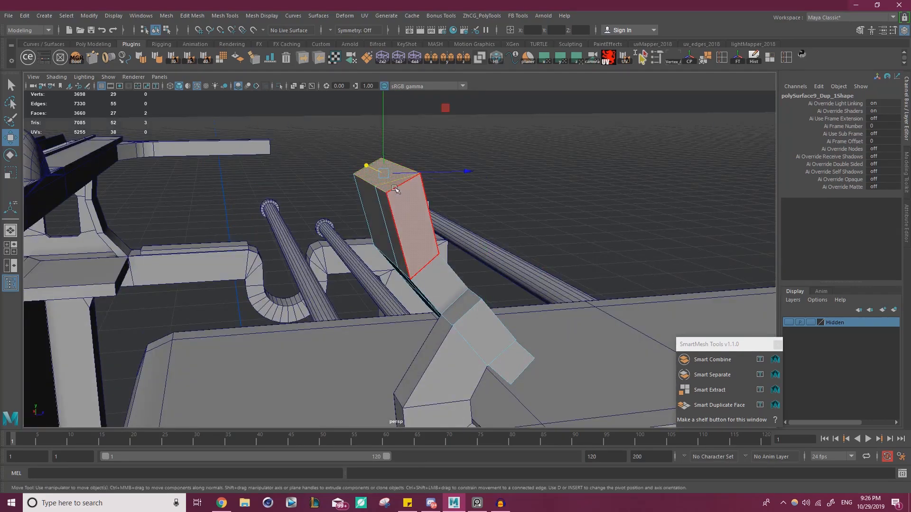
{"action": "middle_click_drag", "start_coordinate": [446, 108], "coordinate": [454, 132]}
{"action": "mouse_move", "coordinate": [457, 165]}
{"action": "left_mouse_down", "text": "alt"}
{"action": "mouse_move", "coordinate": [410, 135]}
{"action": "mouse_move", "coordinate": [459, 152]}
{"action": "left_mouse_up", "text": "alt"}
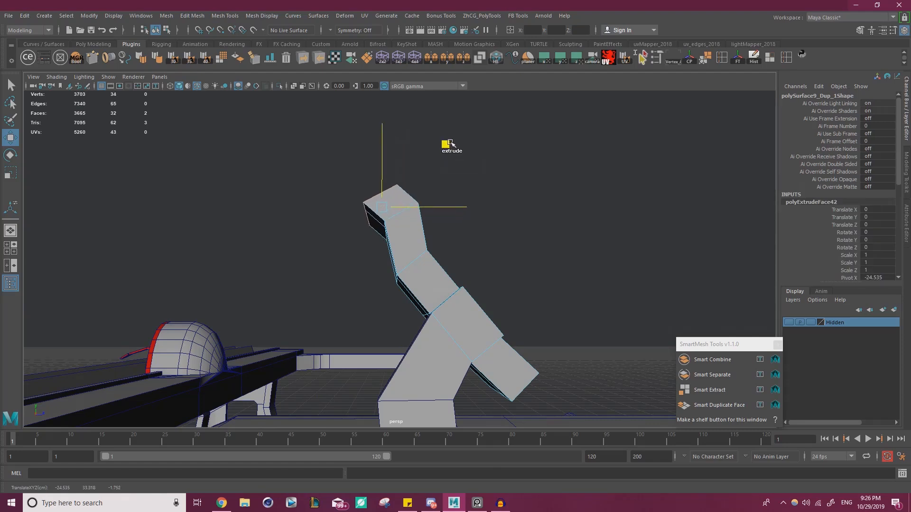
{"action": "middle_click_drag", "start_coordinate": [508, 249], "coordinate": [434, 194], "text": "alt"}
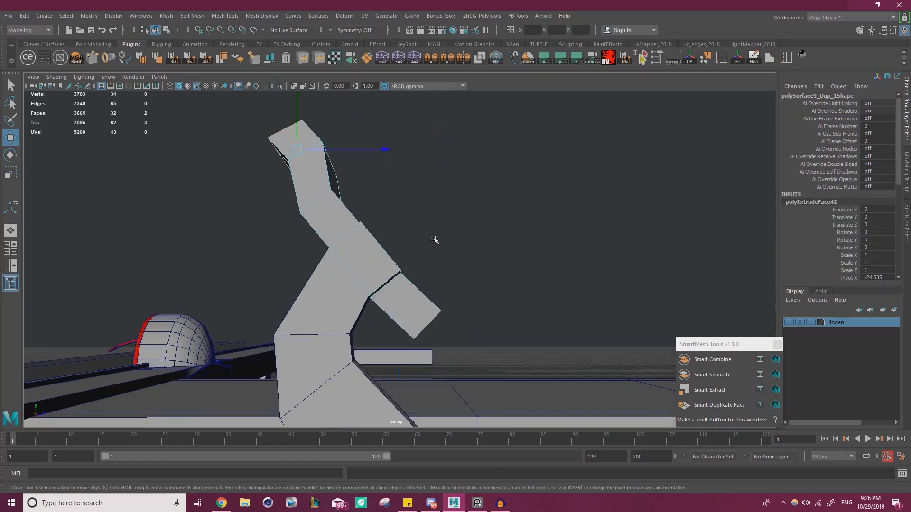
{"action": "middle_click_drag", "start_coordinate": [435, 285], "coordinate": [435, 249], "text": "alt"}
{"action": "left_click_drag", "start_coordinate": [427, 289], "coordinate": [404, 286], "text": "alt"}
{"action": "left_click", "coordinate": [428, 301]}
{"action": "left_click", "coordinate": [454, 313], "text": "shift"}
{"action": "left_click_drag", "start_coordinate": [493, 311], "coordinate": [505, 325], "text": "alt"}
{"action": "left_click_drag", "start_coordinate": [506, 218], "coordinate": [497, 209], "text": "shift"}
{"action": "key", "text": "ctrl+z"}
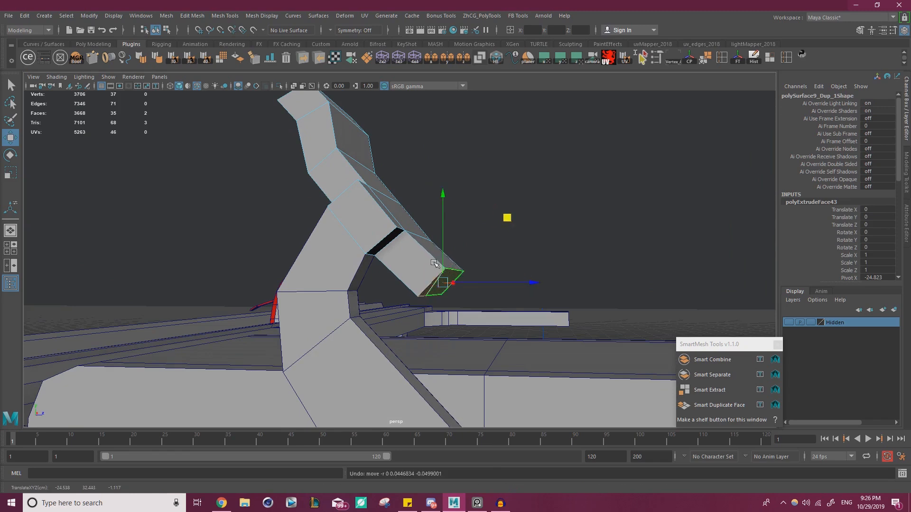
{"action": "left_click_drag", "start_coordinate": [453, 311], "coordinate": [432, 292], "text": "alt"}
{"action": "right_click_drag", "start_coordinate": [430, 230], "coordinate": [393, 229]}
{"action": "left_click_drag", "start_coordinate": [467, 280], "coordinate": [445, 274], "text": "alt"}
{"action": "middle_click_drag", "start_coordinate": [445, 274], "coordinate": [345, 234], "text": "alt"}
{"action": "right_click_drag", "start_coordinate": [345, 233], "coordinate": [431, 306], "text": "alt"}
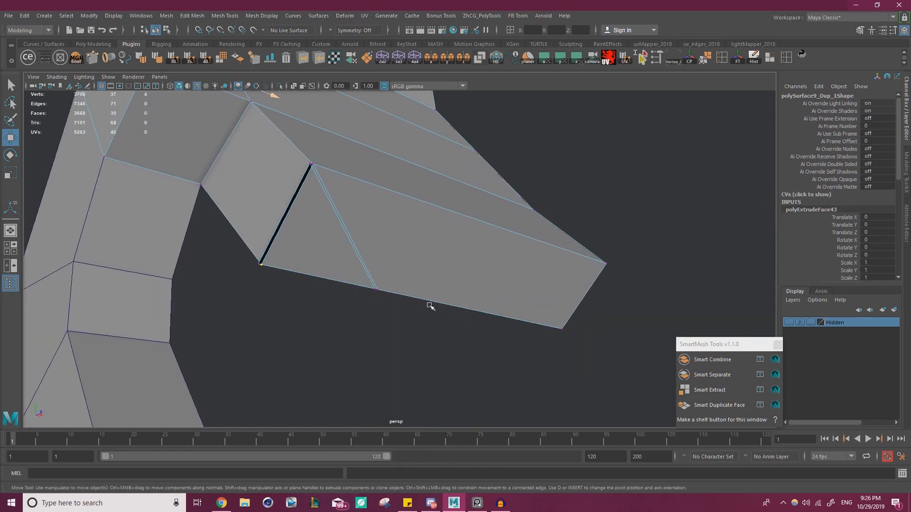
{"action": "left_click", "coordinate": [384, 293]}
{"action": "key", "text": "ctrl+z"}
{"action": "key", "text": "ctrl+z"}
{"action": "key", "text": "ctrl+z"}
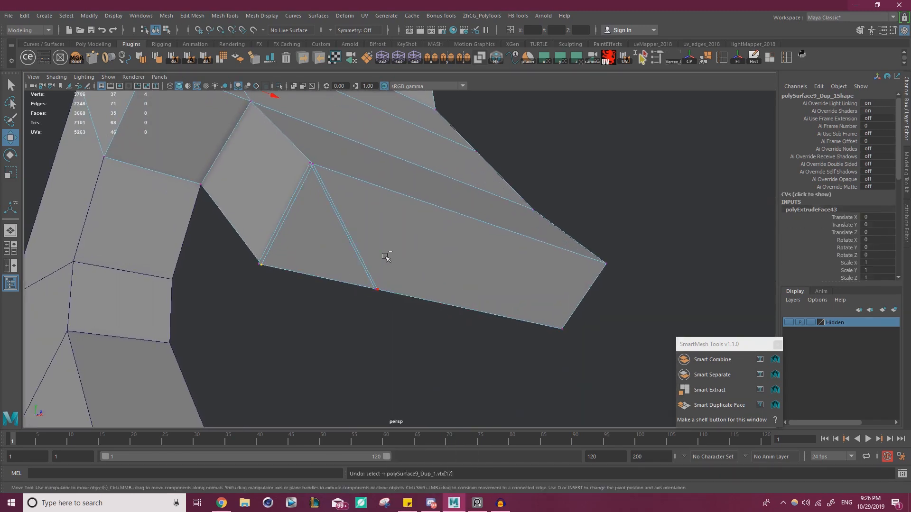
Extrude the two end faces at the tab's lower end downward and outward to form a bent segment.
{"action": "left_click_drag", "start_coordinate": [387, 256], "coordinate": [386, 264], "text": "alt"}
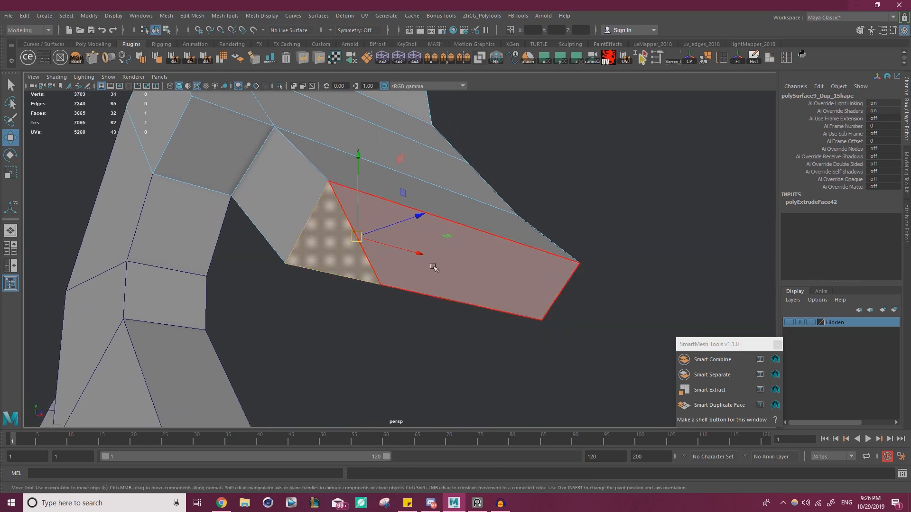
{"action": "left_click", "coordinate": [455, 263], "text": "shift"}
{"action": "left_click_drag", "start_coordinate": [571, 250], "coordinate": [424, 227], "text": "alt"}
{"action": "left_click_drag", "start_coordinate": [450, 180], "coordinate": [360, 180], "text": "alt"}
{"action": "left_click", "coordinate": [455, 213]}
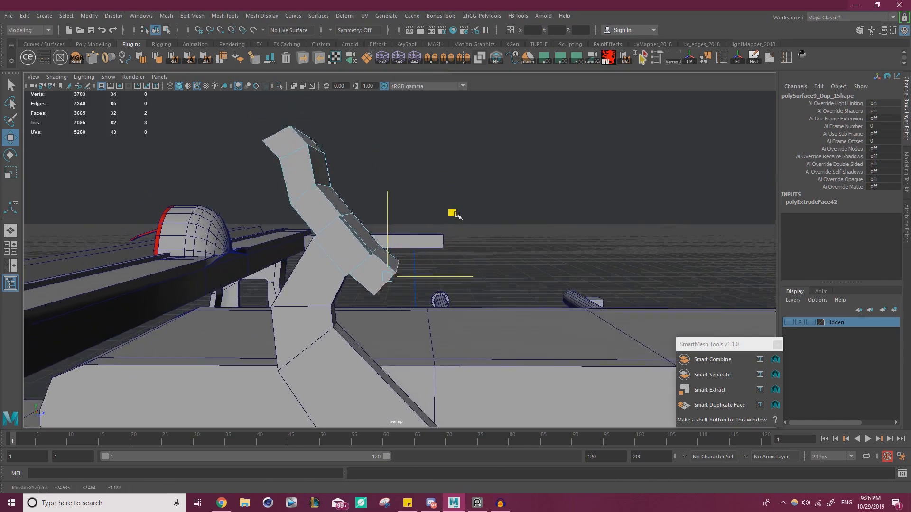
{"action": "left_click_drag", "start_coordinate": [458, 216], "coordinate": [475, 225], "text": "shift"}
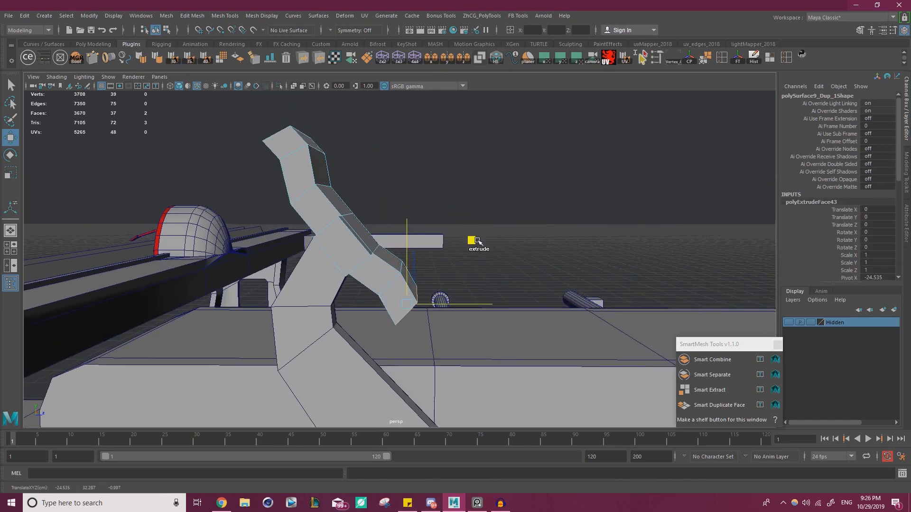
{"action": "key", "text": "ctrl+z"}
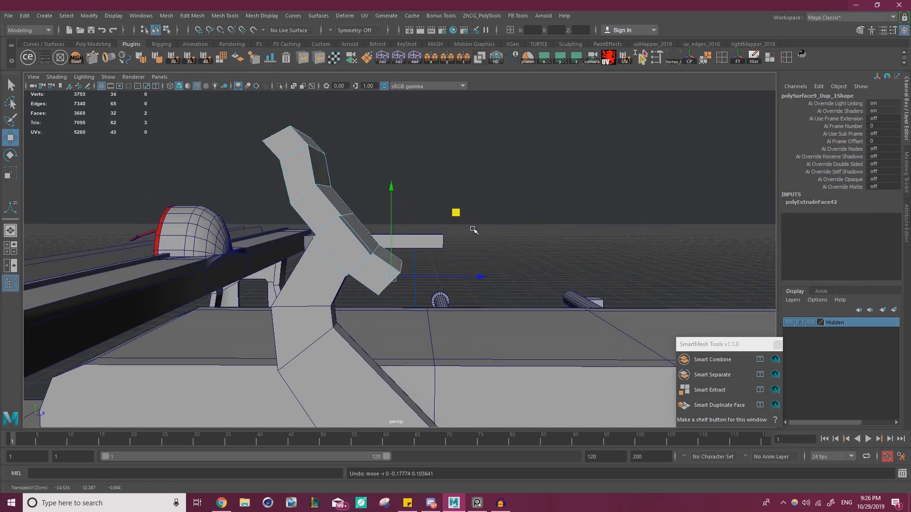
{"action": "left_click_drag", "start_coordinate": [453, 228], "coordinate": [483, 245], "text": "shift"}
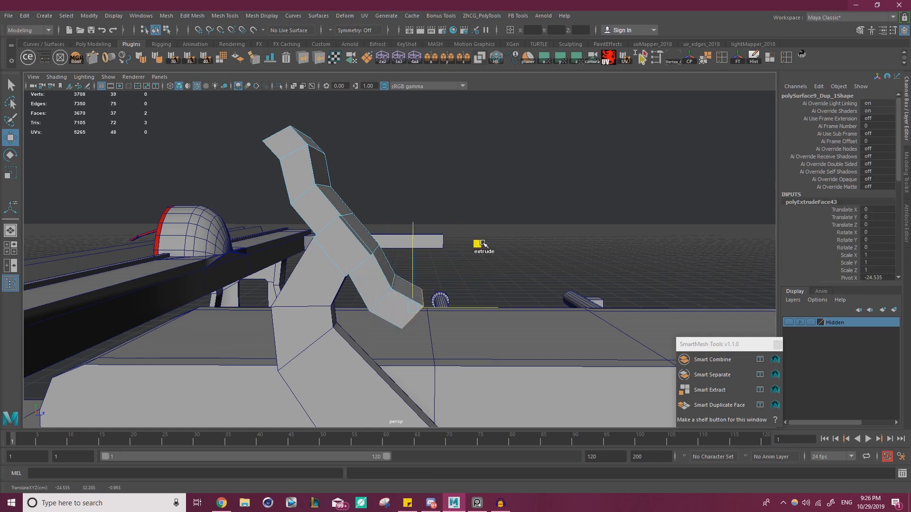
{"action": "key", "text": "e"}
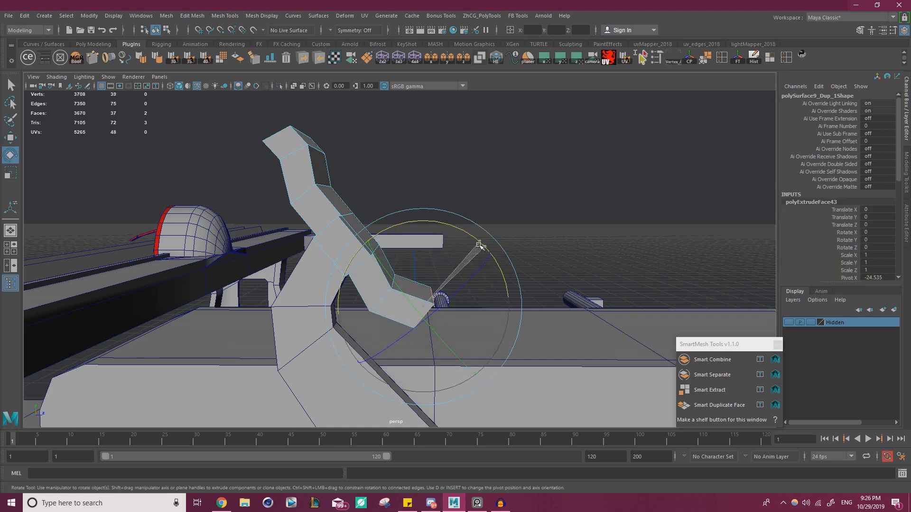
{"action": "key", "text": "w"}
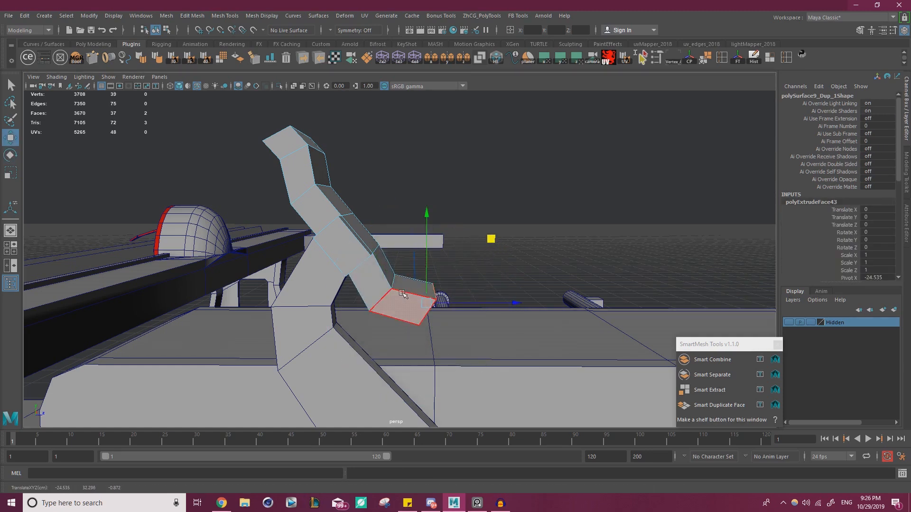
Extrude the same lower end faces once more, slightly outward and down, to add a short tip segment.
{"action": "left_click_drag", "start_coordinate": [332, 255], "coordinate": [311, 190], "text": "alt"}
{"action": "left_click", "coordinate": [308, 184]}
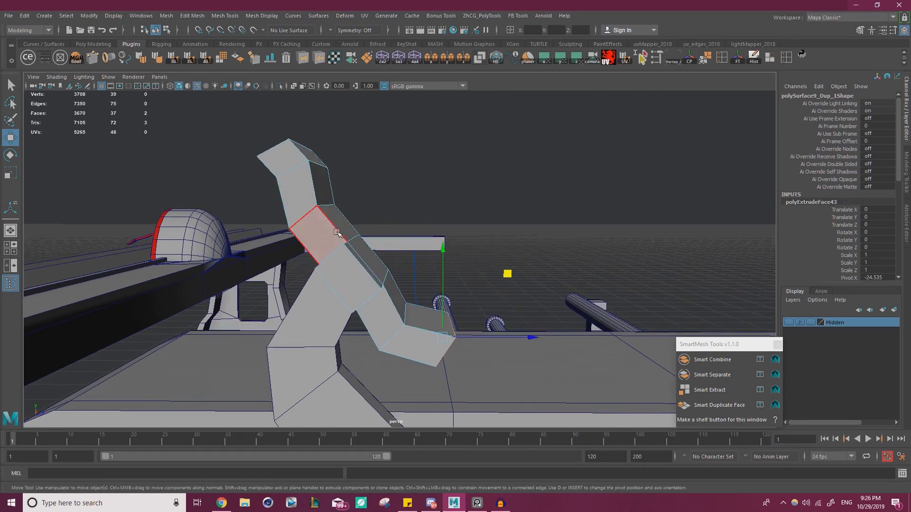
{"action": "left_click_drag", "start_coordinate": [331, 224], "coordinate": [473, 228], "text": "alt"}
{"action": "middle_click_drag", "start_coordinate": [507, 229], "coordinate": [517, 239], "text": "shift"}
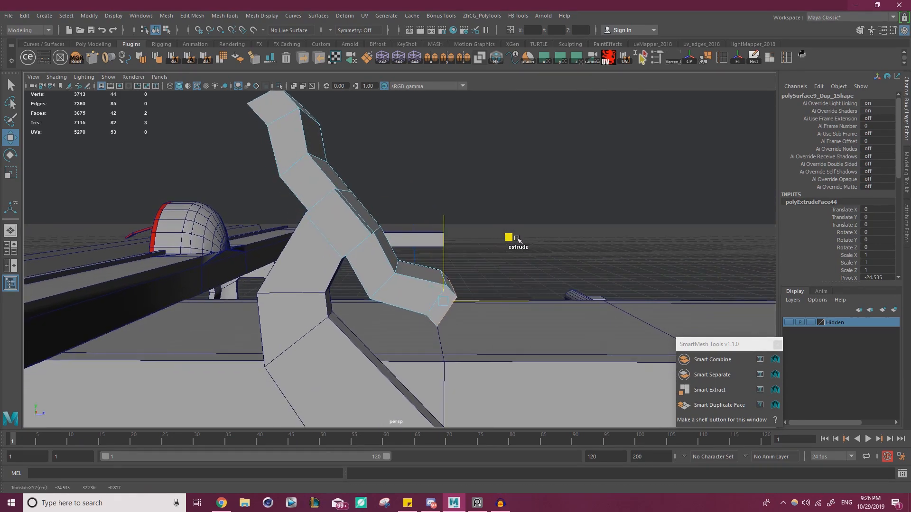
Select the faces along the tab's broad outer surface and move them back toward the lever to thin the tab.
{"action": "left_click_drag", "start_coordinate": [517, 239], "coordinate": [419, 271], "text": "alt"}
{"action": "right_click_drag", "start_coordinate": [419, 269], "coordinate": [419, 255]}
{"action": "mouse_move", "coordinate": [419, 256]}
{"action": "left_mouse_down", "text": "alt"}
{"action": "mouse_move", "coordinate": [488, 290]}
{"action": "mouse_move", "coordinate": [456, 285]}
{"action": "mouse_move", "coordinate": [427, 256]}
{"action": "left_mouse_up", "text": "alt"}
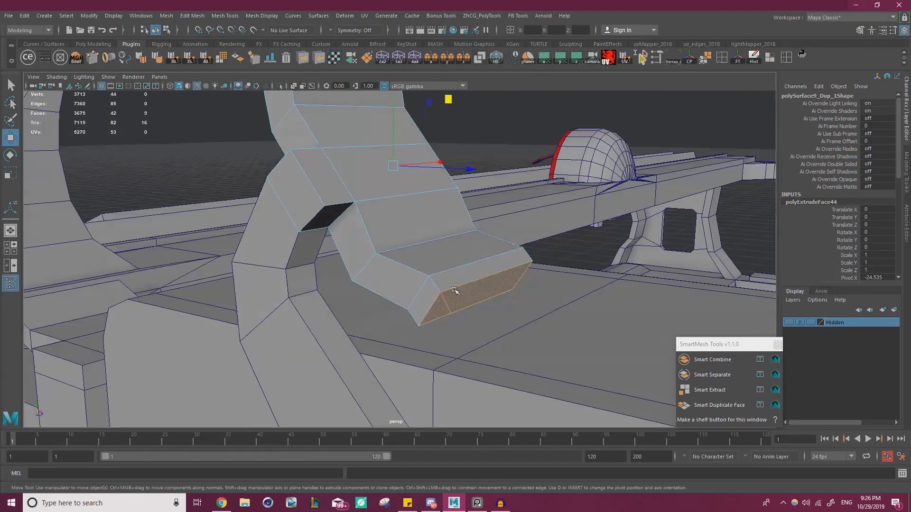
{"action": "left_click", "coordinate": [425, 251]}
{"action": "left_click", "coordinate": [370, 173], "text": "shift"}
{"action": "left_click_drag", "start_coordinate": [371, 174], "coordinate": [403, 216], "text": "alt"}
{"action": "left_click", "coordinate": [382, 205], "text": "shift"}
{"action": "left_click", "coordinate": [366, 168], "text": "shift"}
{"action": "left_click", "coordinate": [363, 127], "text": "shift"}
{"action": "left_click_drag", "start_coordinate": [366, 166], "coordinate": [358, 218], "text": "alt"}
{"action": "left_click", "coordinate": [359, 261], "text": "shift"}
{"action": "left_click_drag", "start_coordinate": [359, 261], "coordinate": [452, 194], "text": "alt"}
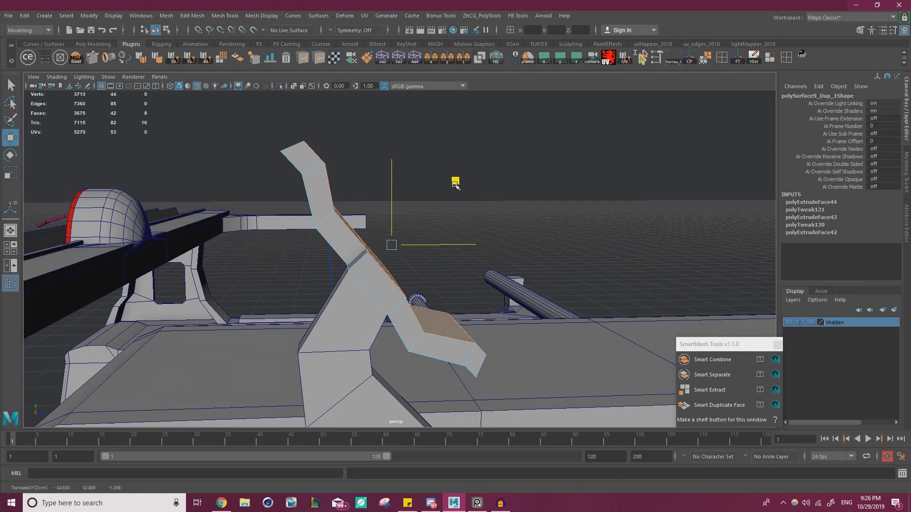
{"action": "left_click_drag", "start_coordinate": [473, 198], "coordinate": [493, 240], "text": "alt"}
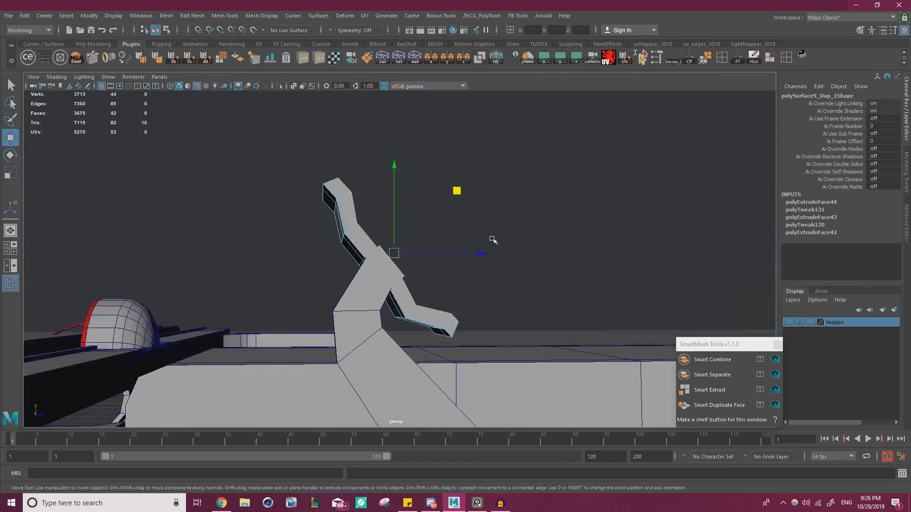
Isolate the tab object in the view and switch it to vertex editing.
{"action": "right_click_drag", "start_coordinate": [364, 228], "coordinate": [404, 200]}
{"action": "left_click", "coordinate": [522, 232]}
{"action": "scroll", "coordinate": [498, 246], "scroll_direction": "down", "scroll_amount": 5}
{"action": "left_click_drag", "start_coordinate": [498, 247], "coordinate": [434, 233], "text": "alt"}
{"action": "scroll", "coordinate": [423, 295], "scroll_direction": "up", "scroll_amount": 7}
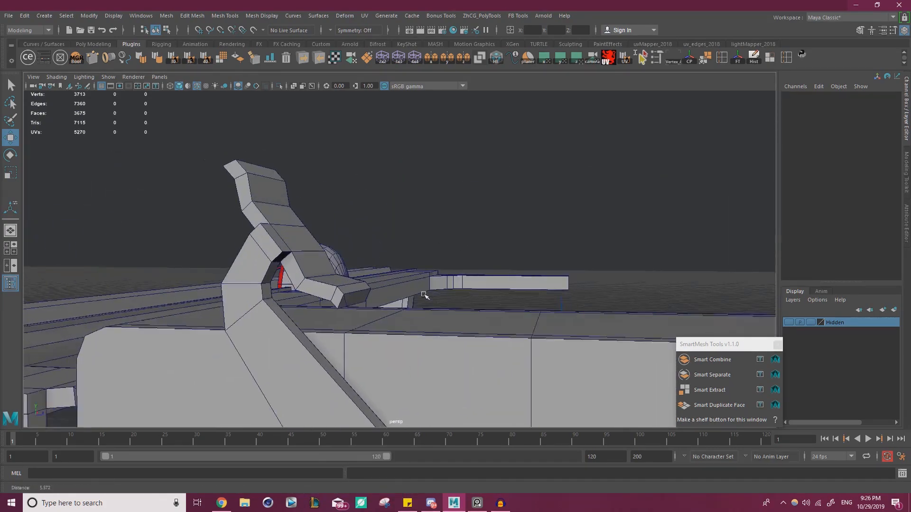
{"action": "left_click", "coordinate": [411, 254]}
{"action": "left_click_drag", "start_coordinate": [402, 270], "coordinate": [386, 217], "text": "alt"}
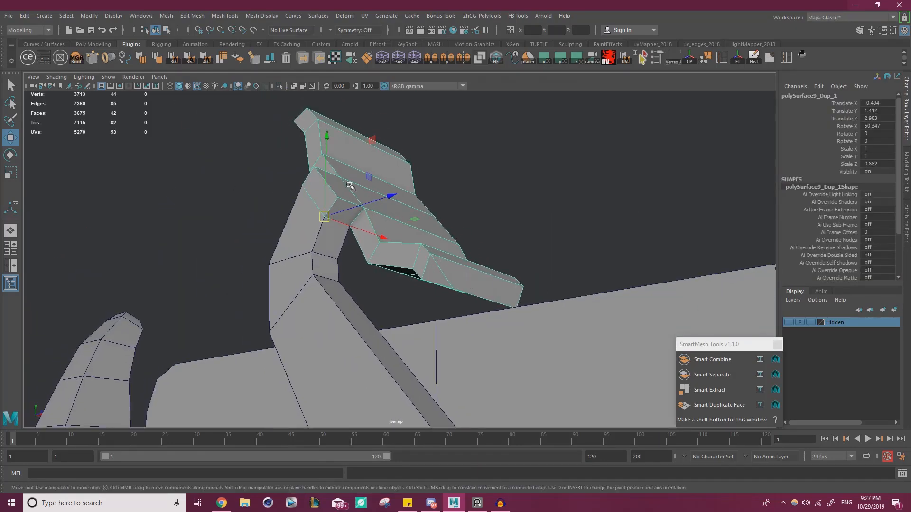
{"action": "left_click", "coordinate": [280, 87]}
{"action": "left_click_drag", "start_coordinate": [444, 169], "coordinate": [453, 252], "text": "alt"}
{"action": "right_click_drag", "start_coordinate": [453, 252], "coordinate": [408, 240]}
Snap each extra vertex along the tab's lever-side strip onto its neighbouring vertex across the strip.
{"action": "left_click_drag", "start_coordinate": [418, 242], "coordinate": [479, 200], "text": "alt"}
{"action": "left_click", "coordinate": [465, 267]}
{"action": "key", "text": "v"}
{"action": "left_click_drag", "start_coordinate": [465, 268], "coordinate": [464, 203]}
{"action": "left_click_drag", "start_coordinate": [383, 251], "coordinate": [496, 232], "text": "alt"}
{"action": "left_click", "coordinate": [424, 242]}
{"action": "key", "text": "v"}
{"action": "left_click_drag", "start_coordinate": [425, 242], "coordinate": [469, 186]}
{"action": "key", "text": "v"}
{"action": "middle_click_drag", "start_coordinate": [465, 202], "coordinate": [517, 295], "text": "alt"}
{"action": "left_click", "coordinate": [434, 271]}
{"action": "key", "text": "v"}
{"action": "left_click_drag", "start_coordinate": [435, 271], "coordinate": [474, 220]}
{"action": "left_click", "coordinate": [415, 214]}
{"action": "key", "text": "v"}
{"action": "left_click_drag", "start_coordinate": [416, 215], "coordinate": [452, 164]}
{"action": "left_click", "coordinate": [390, 184]}
{"action": "key", "text": "v"}
{"action": "left_click_drag", "start_coordinate": [391, 184], "coordinate": [420, 150]}
Merge all of the tab's overlapping vertices, return to object selection and end the isolated view.
{"action": "right_click_drag", "start_coordinate": [387, 220], "coordinate": [292, 178], "text": "alt"}
{"action": "left_click_drag", "start_coordinate": [282, 167], "coordinate": [644, 425]}
{"action": "right_click_drag", "start_coordinate": [445, 290], "coordinate": [478, 249], "text": "shift"}
{"action": "key", "text": "ctrl+z"}
{"action": "right_click_drag", "start_coordinate": [415, 265], "coordinate": [460, 222], "text": "shift"}
{"action": "key", "text": "w"}
{"action": "right_click_drag", "start_coordinate": [402, 230], "coordinate": [467, 198]}
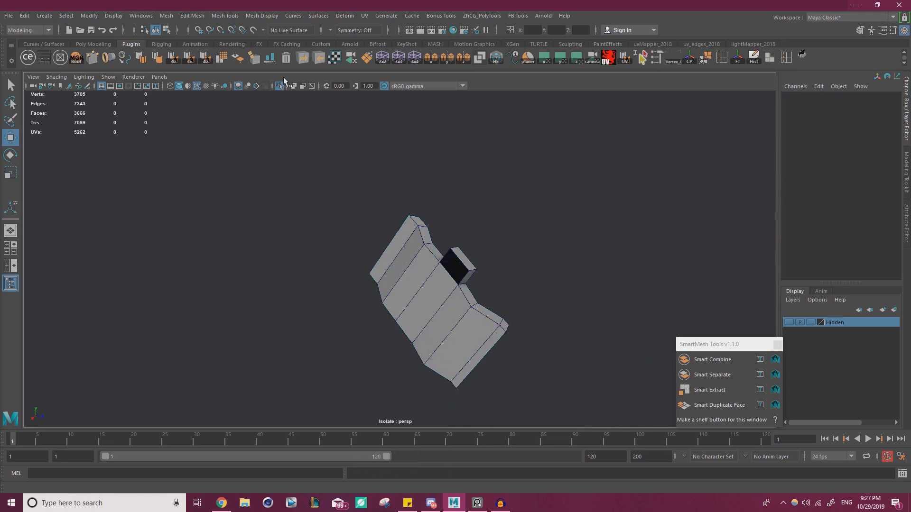
{"action": "left_click", "coordinate": [281, 86]}
Select the end face at the tab's lower tip and shift it slightly outward and down.
{"action": "left_click_drag", "start_coordinate": [435, 177], "coordinate": [484, 242], "text": "alt"}
{"action": "middle_click_drag", "start_coordinate": [484, 242], "coordinate": [405, 242], "text": "alt"}
{"action": "scroll", "coordinate": [406, 242], "scroll_direction": "up", "scroll_amount": 2}
{"action": "left_click", "coordinate": [405, 242]}
{"action": "left_click_drag", "start_coordinate": [406, 242], "coordinate": [515, 259], "text": "alt"}
{"action": "right_click_drag", "start_coordinate": [468, 228], "coordinate": [469, 259]}
{"action": "left_click", "coordinate": [490, 279]}
{"action": "left_click_drag", "start_coordinate": [515, 298], "coordinate": [544, 281], "text": "alt"}
{"action": "left_click_drag", "start_coordinate": [550, 243], "coordinate": [568, 243], "text": "alt"}
{"action": "middle_click_drag", "start_coordinate": [568, 202], "coordinate": [570, 204]}
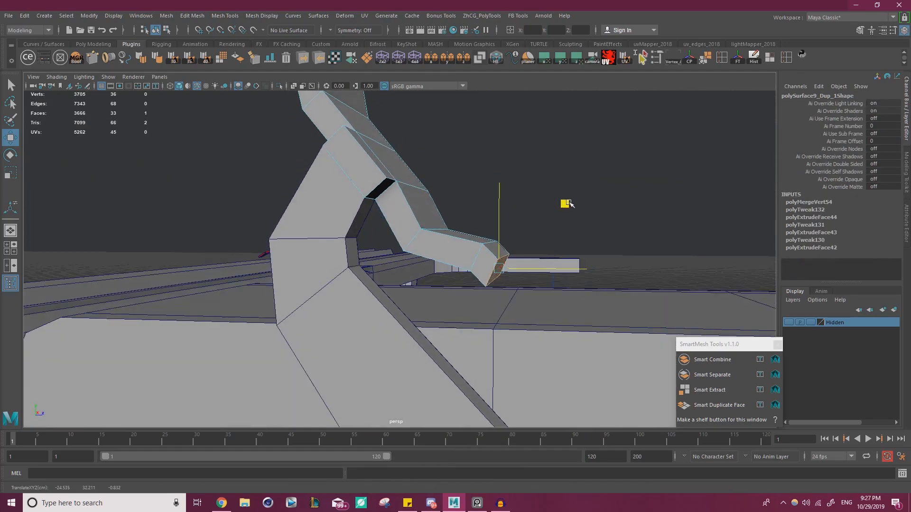
Select the end face at the tab's upper tip and move it slightly down.
{"action": "middle_click_drag", "start_coordinate": [446, 173], "coordinate": [514, 240], "text": "alt"}
{"action": "left_click_drag", "start_coordinate": [514, 240], "coordinate": [544, 281], "text": "alt"}
{"action": "left_click", "coordinate": [426, 159]}
{"action": "left_click_drag", "start_coordinate": [482, 190], "coordinate": [394, 134], "text": "alt"}
{"action": "left_click_drag", "start_coordinate": [466, 106], "coordinate": [467, 113]}
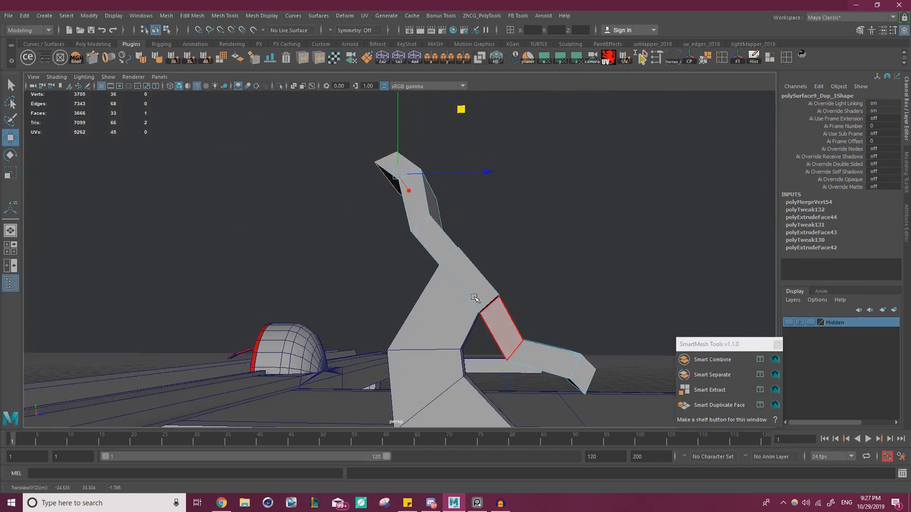
Bevel the edge loops at the tab's two inner bends with a fraction of 0.2.
{"action": "left_click_drag", "start_coordinate": [493, 309], "coordinate": [479, 324], "text": "alt"}
{"action": "right_click_drag", "start_coordinate": [432, 195], "coordinate": [430, 178]}
{"action": "double_click", "coordinate": [429, 187]}
{"action": "middle_click_drag", "start_coordinate": [467, 214], "coordinate": [405, 153], "text": "alt"}
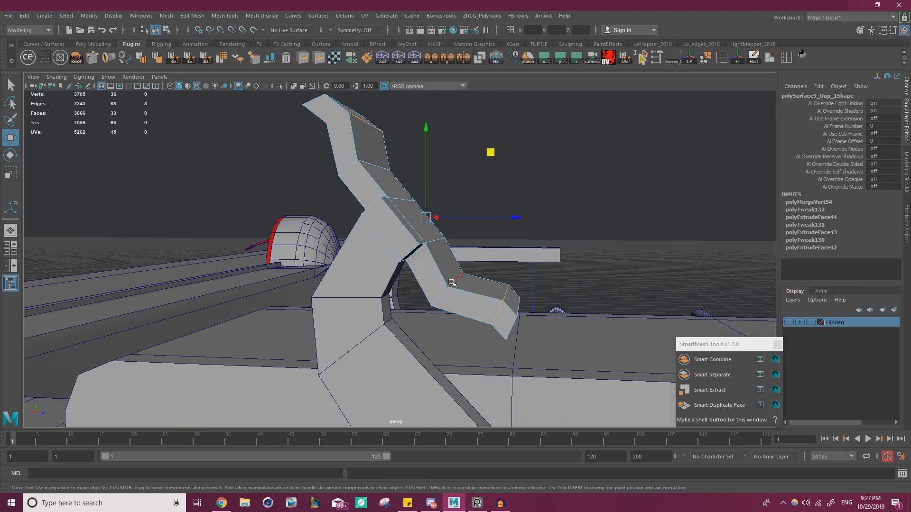
{"action": "key", "text": "ctrl+b"}
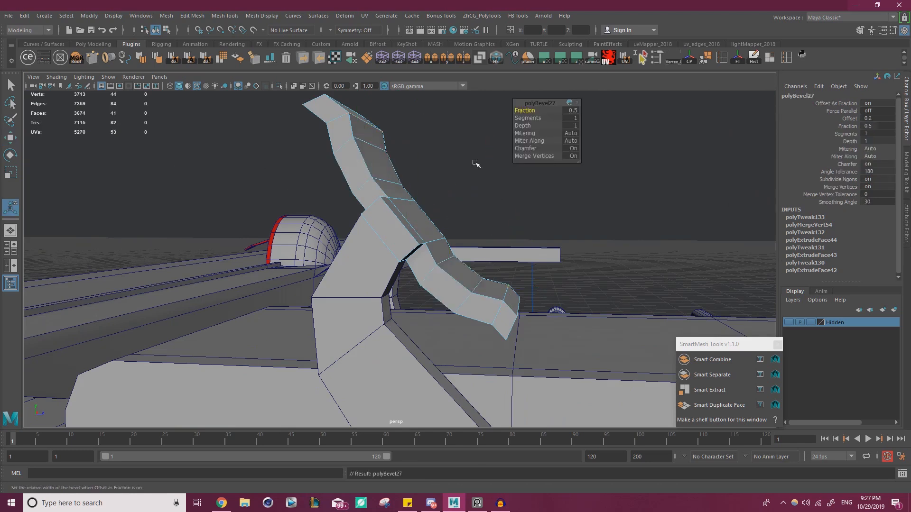
{"action": "left_click_drag", "start_coordinate": [530, 110], "coordinate": [527, 110]}
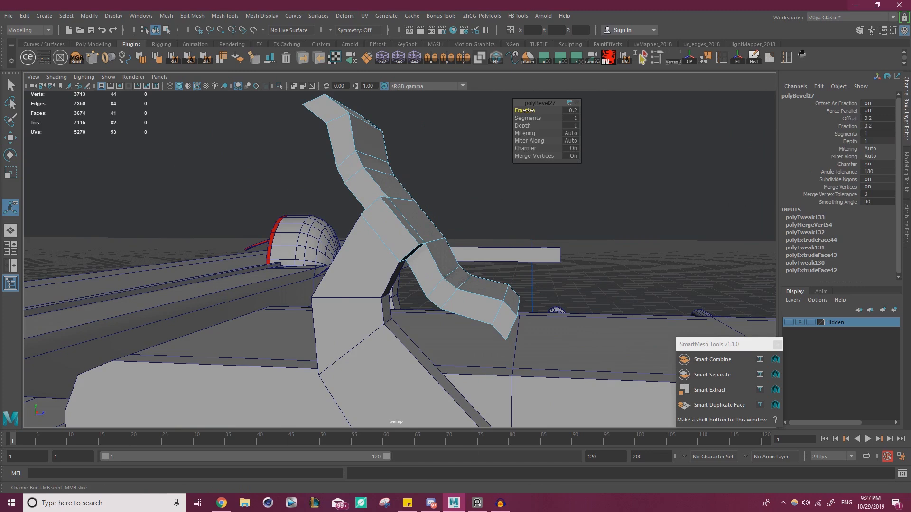
Bevel the edge loops at the bends nearest the tab's two tips with fraction 0.5 and one segment.
{"action": "double_click", "coordinate": [504, 293]}
{"action": "middle_click_drag", "start_coordinate": [398, 177], "coordinate": [429, 211], "text": "alt"}
{"action": "key", "text": "ctrl+b"}
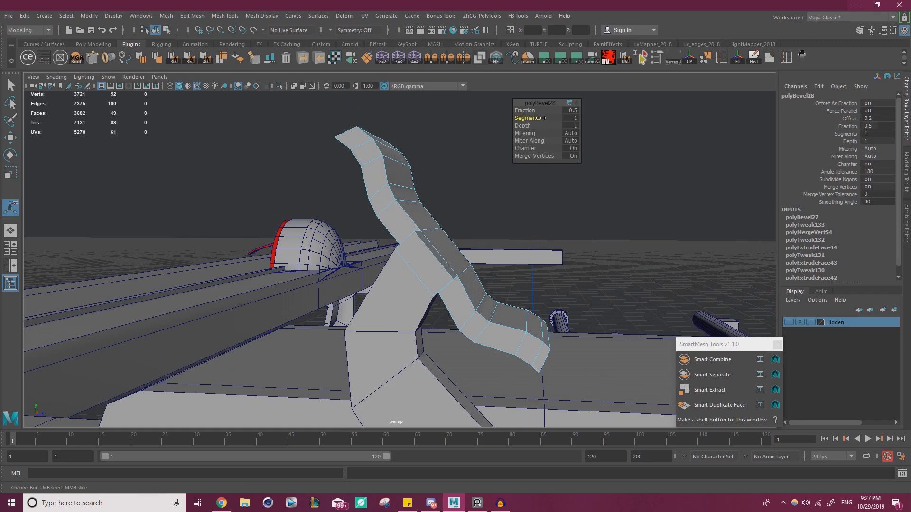
{"action": "left_click_drag", "start_coordinate": [528, 148], "coordinate": [334, 257], "text": "alt"}
Select the tab together with the bent lever and combine them into one mesh.
{"action": "right_click_drag", "start_coordinate": [375, 266], "coordinate": [484, 279], "text": "alt"}
{"action": "key", "text": "w"}
{"action": "right_click_drag", "start_coordinate": [423, 229], "coordinate": [458, 244]}
{"action": "left_click_drag", "start_coordinate": [392, 245], "coordinate": [417, 265], "text": "alt"}
{"action": "left_click", "coordinate": [385, 309], "text": "shift"}
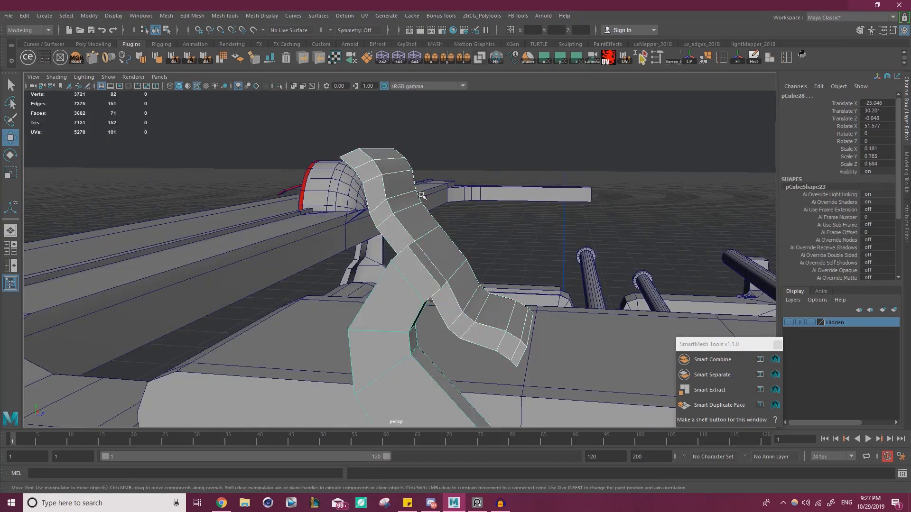
{"action": "left_click_drag", "start_coordinate": [422, 195], "coordinate": [437, 199], "text": "alt"}
{"action": "left_click", "coordinate": [166, 16]}
{"action": "left_click", "coordinate": [186, 49]}
Merge the coincident vertices of the combined lever and tab.
{"action": "right_click_drag", "start_coordinate": [403, 213], "coordinate": [312, 183], "text": "alt"}
{"action": "middle_click_drag", "start_coordinate": [379, 228], "coordinate": [335, 187], "text": "alt"}
{"action": "mouse_move", "coordinate": [334, 186]}
{"action": "right_mouse_down"}
{"action": "mouse_move", "coordinate": [287, 186]}
{"action": "mouse_move", "coordinate": [333, 171]}
{"action": "right_mouse_up"}
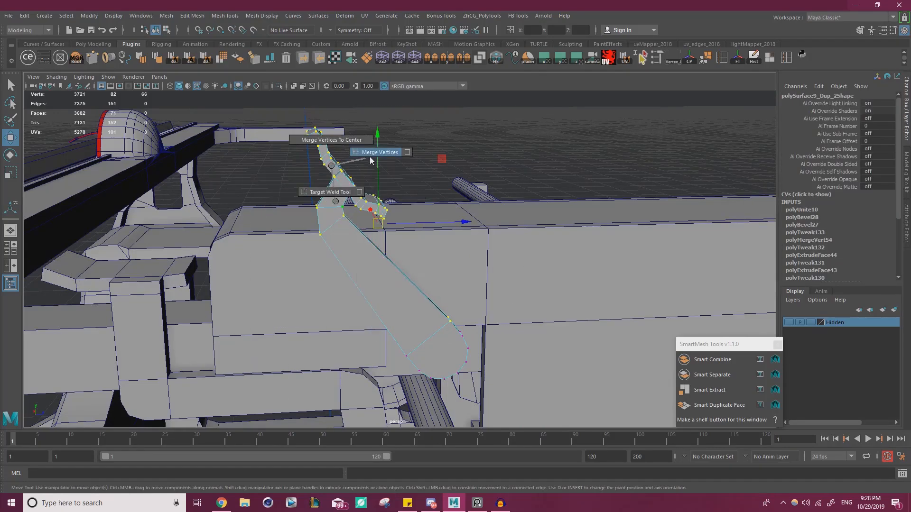
{"action": "left_click", "coordinate": [380, 147]}
{"action": "left_click_drag", "start_coordinate": [380, 147], "coordinate": [434, 213], "text": "alt"}
Select the faces around the tab's outer side and move them slightly back and down to thin it further.
{"action": "left_click", "coordinate": [359, 149]}
{"action": "right_click_drag", "start_coordinate": [433, 213], "coordinate": [515, 251], "text": "alt"}
{"action": "right_click_drag", "start_coordinate": [416, 199], "coordinate": [420, 221]}
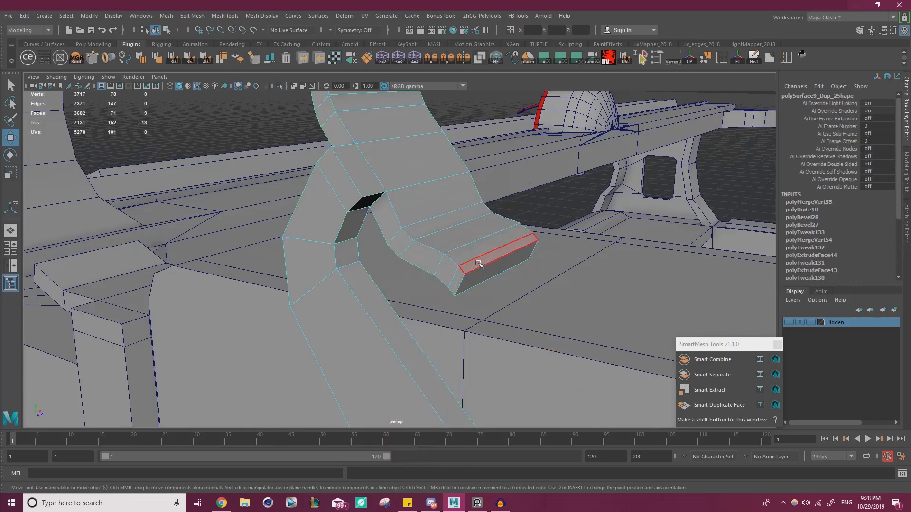
{"action": "left_click", "coordinate": [479, 262]}
{"action": "right_click_drag", "start_coordinate": [479, 263], "coordinate": [441, 238], "text": "alt"}
{"action": "left_click_drag", "start_coordinate": [441, 237], "coordinate": [522, 185], "text": "alt"}
{"action": "double_click", "coordinate": [387, 160], "text": "shift"}
{"action": "middle_click_drag", "start_coordinate": [473, 191], "coordinate": [469, 193]}
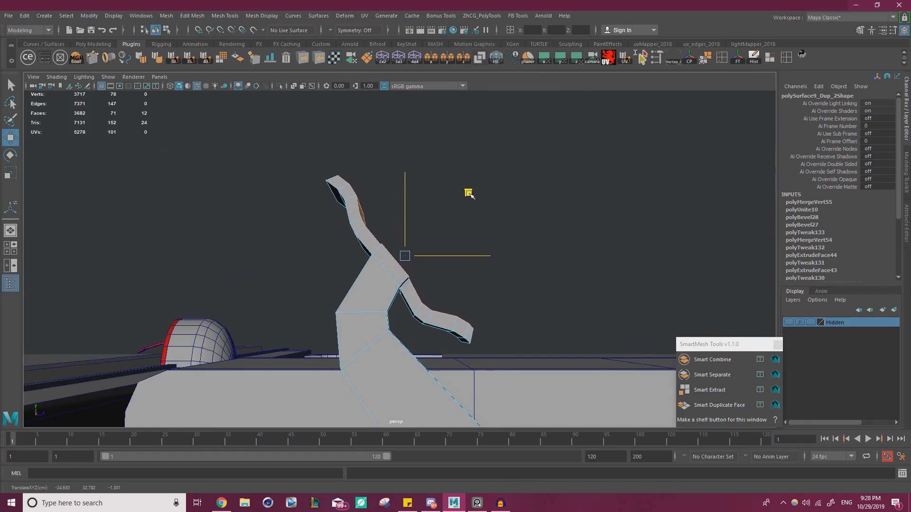
Examine the finished lever and tab from several angles against the carriage.
{"action": "right_click_drag", "start_coordinate": [512, 217], "coordinate": [356, 222], "text": "alt"}
{"action": "left_click_drag", "start_coordinate": [355, 222], "coordinate": [470, 273], "text": "alt"}
{"action": "right_click_drag", "start_coordinate": [470, 272], "coordinate": [496, 273], "text": "alt"}
{"action": "right_click_drag", "start_coordinate": [395, 230], "coordinate": [493, 154]}
{"action": "left_click", "coordinate": [496, 153]}
{"action": "left_click_drag", "start_coordinate": [496, 152], "coordinate": [391, 187], "text": "alt"}
{"action": "left_click_drag", "start_coordinate": [427, 248], "coordinate": [383, 236], "text": "alt"}
{"action": "left_click", "coordinate": [383, 247]}
{"action": "left_click_drag", "start_coordinate": [364, 321], "coordinate": [345, 305], "text": "alt"}
{"action": "left_click_drag", "start_coordinate": [365, 298], "coordinate": [433, 270], "text": "alt"}
{"action": "left_click", "coordinate": [372, 214]}
{"action": "scroll", "coordinate": [372, 214], "scroll_direction": "down", "scroll_amount": 2}
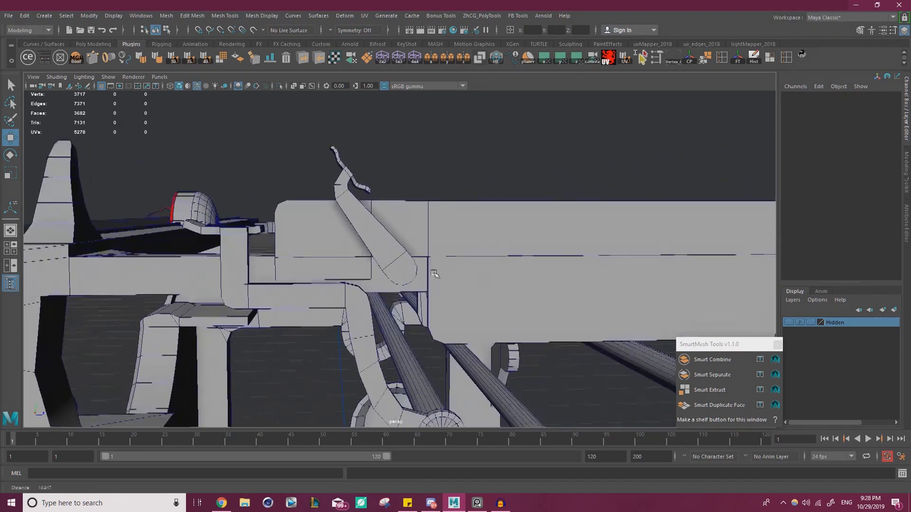
Poke the rounded face at the lever's lower pivot end to give it a centre vertex.
{"action": "scroll", "coordinate": [432, 273], "scroll_direction": "up", "scroll_amount": 3}
{"action": "left_click", "coordinate": [416, 281]}
{"action": "scroll", "coordinate": [431, 293], "scroll_direction": "up", "scroll_amount": 3}
{"action": "right_click_drag", "start_coordinate": [374, 220], "coordinate": [378, 242]}
{"action": "left_click", "coordinate": [400, 223]}
{"action": "right_click_drag", "start_coordinate": [391, 200], "coordinate": [426, 203], "text": "shift"}
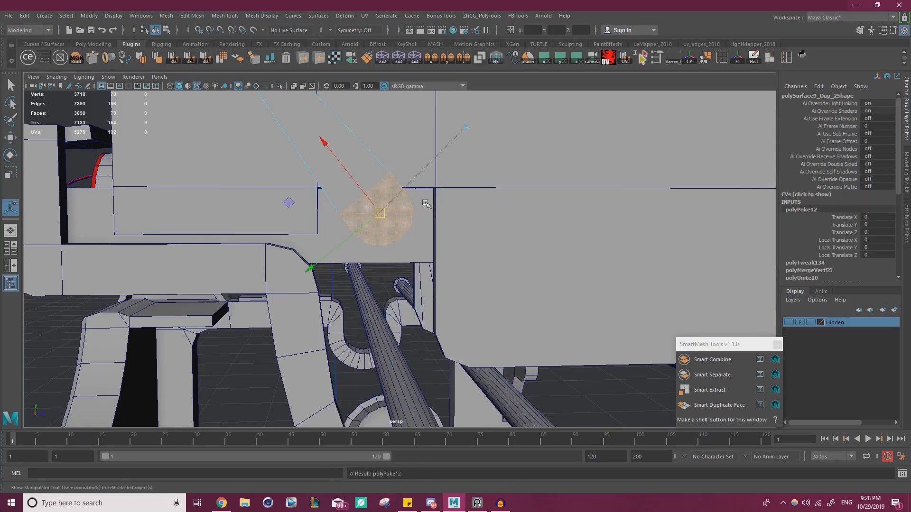
{"action": "key", "text": "w"}
{"action": "scroll", "coordinate": [426, 203], "scroll_direction": "down", "scroll_amount": 5}
{"action": "left_click_drag", "start_coordinate": [426, 203], "coordinate": [428, 201], "text": "alt"}
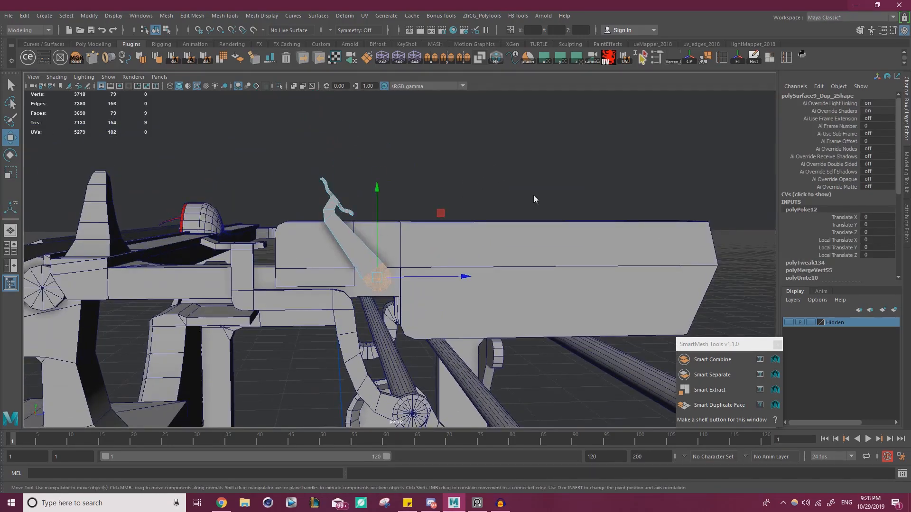
Close SmartMesh Tools and use ModIt to create a cylinder at the selected faces on the lever's pivot end.
{"action": "left_click", "coordinate": [778, 345]}
{"action": "scroll", "coordinate": [427, 266], "scroll_direction": "up", "scroll_amount": 3}
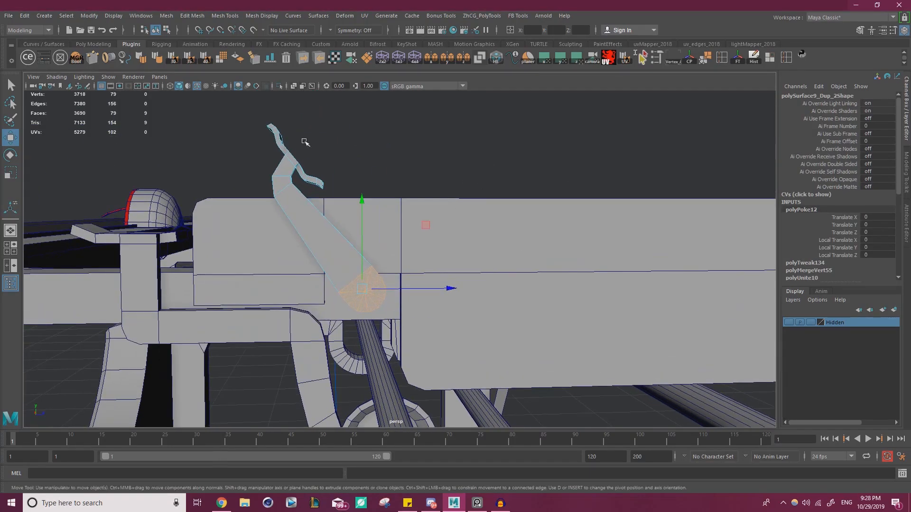
{"action": "left_click", "coordinate": [44, 57]}
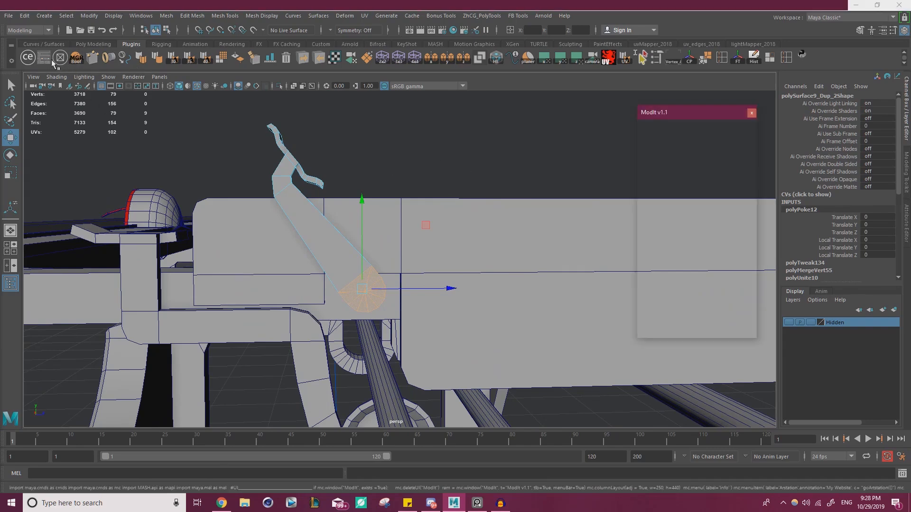
{"action": "left_click", "coordinate": [698, 148]}
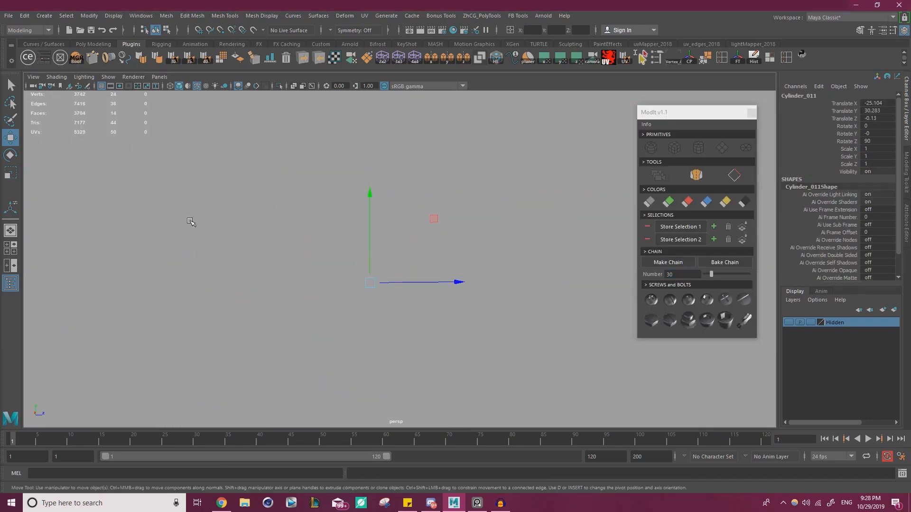
Scale the new cylinder down to a small pin beside the lever's pivot end.
{"action": "scroll", "coordinate": [138, 212], "scroll_direction": "down", "scroll_amount": 5}
{"action": "key", "text": "r"}
{"action": "left_click_drag", "start_coordinate": [394, 263], "coordinate": [277, 270]}
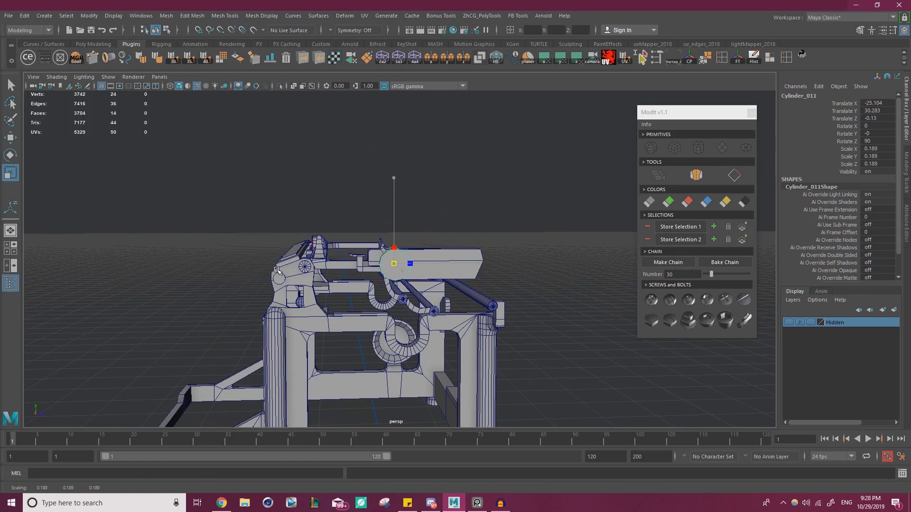
{"action": "key", "text": "f"}
{"action": "right_click_drag", "start_coordinate": [500, 275], "coordinate": [411, 279], "text": "alt"}
{"action": "left_click_drag", "start_coordinate": [256, 297], "coordinate": [231, 273], "text": "alt"}
{"action": "key", "text": "w"}
{"action": "scroll", "coordinate": [237, 274], "scroll_direction": "up", "scroll_amount": 5}
{"action": "middle_click_drag", "start_coordinate": [245, 273], "coordinate": [342, 237], "text": "alt"}
Position the pin behind the lever's pivot end and reduce its diameter to a scale of 0.013 in X and Z.
{"action": "right_click_drag", "start_coordinate": [343, 230], "coordinate": [318, 256]}
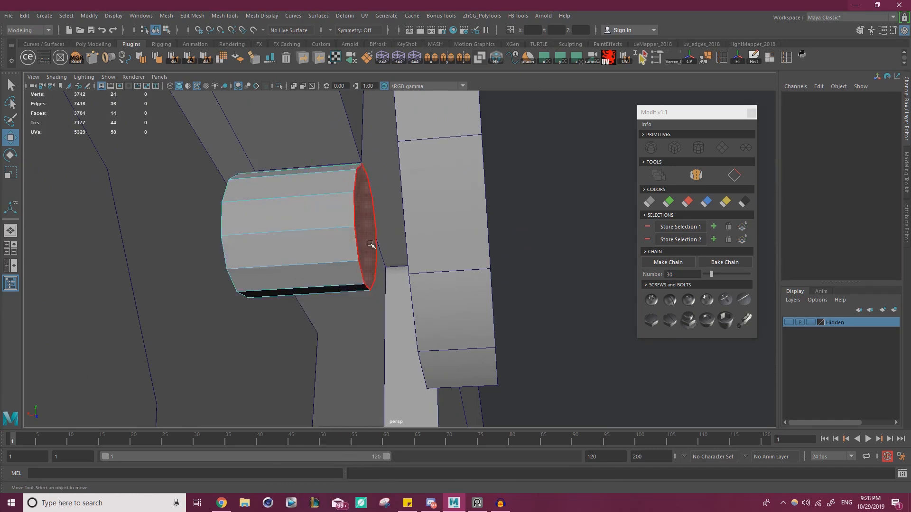
{"action": "left_click", "coordinate": [370, 246]}
{"action": "left_click_drag", "start_coordinate": [413, 277], "coordinate": [334, 232], "text": "alt"}
{"action": "scroll", "coordinate": [422, 375], "scroll_direction": "down", "scroll_amount": 3}
{"action": "left_click_drag", "start_coordinate": [422, 374], "coordinate": [464, 323], "text": "alt"}
{"action": "scroll", "coordinate": [273, 276], "scroll_direction": "down", "scroll_amount": 2}
{"action": "left_click_drag", "start_coordinate": [464, 323], "coordinate": [417, 305], "text": "alt"}
{"action": "right_click_drag", "start_coordinate": [417, 305], "coordinate": [442, 306], "text": "alt"}
{"action": "left_click_drag", "start_coordinate": [384, 302], "coordinate": [345, 285], "text": "alt"}
{"action": "right_click_drag", "start_coordinate": [346, 285], "coordinate": [531, 276], "text": "alt"}
{"action": "right_click_drag", "start_coordinate": [418, 219], "coordinate": [443, 210]}
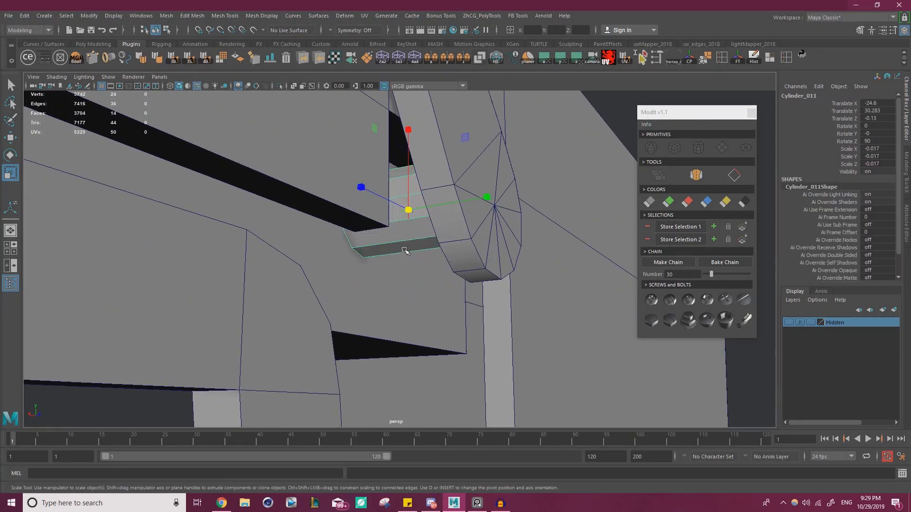
{"action": "left_click_drag", "start_coordinate": [407, 250], "coordinate": [413, 240], "text": "alt"}
{"action": "right_click_drag", "start_coordinate": [413, 240], "coordinate": [456, 256], "text": "alt"}
{"action": "mouse_move", "coordinate": [374, 233]}
{"action": "left_mouse_down", "text": "alt"}
{"action": "mouse_move", "coordinate": [366, 212]}
{"action": "mouse_move", "coordinate": [361, 245]}
{"action": "left_mouse_up", "text": "alt"}
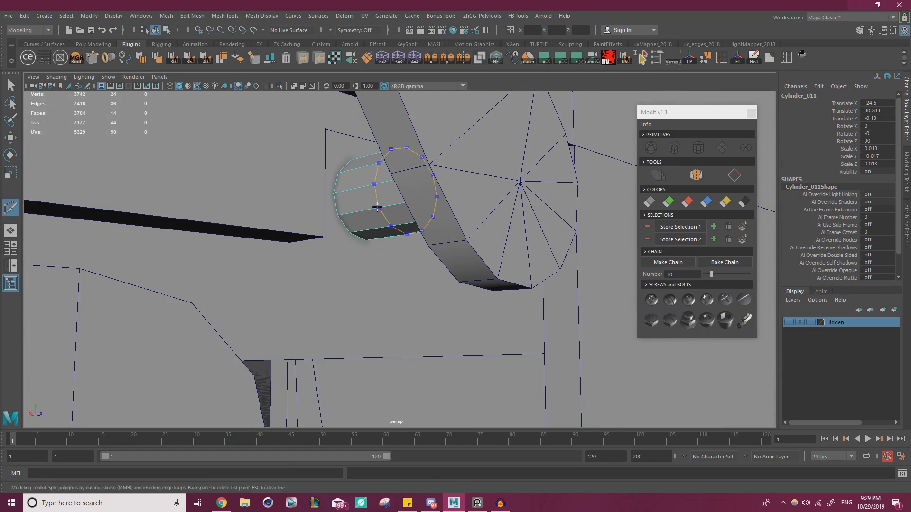
Insert an edge loop around the pin and extrude the band of faces farthest from the lever outward as a wider head.
{"action": "left_click_drag", "start_coordinate": [379, 207], "coordinate": [375, 207], "text": "ctrl"}
{"action": "left_click", "coordinate": [354, 185]}
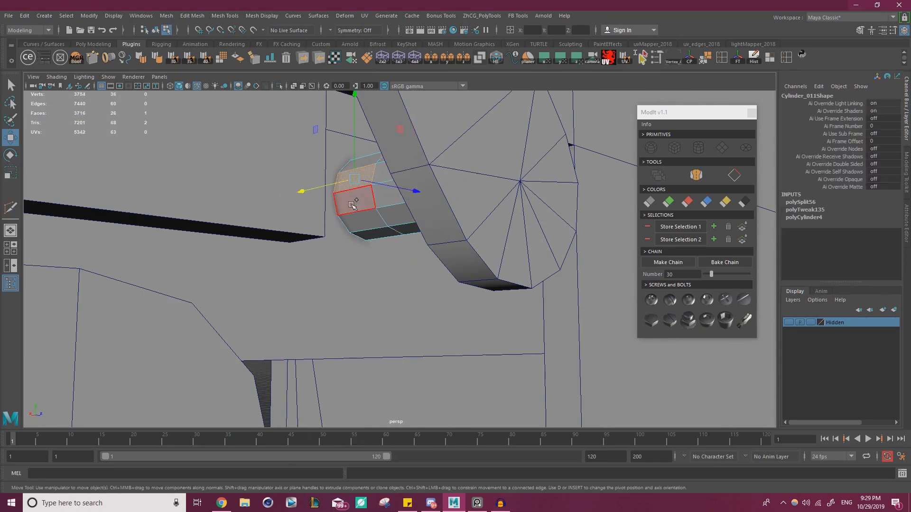
{"action": "key", "text": "ctrl+e"}
{"action": "mouse_move", "coordinate": [515, 110]}
{"action": "left_mouse_down"}
{"action": "mouse_move", "coordinate": [527, 110]}
{"action": "mouse_move", "coordinate": [519, 111]}
{"action": "left_mouse_up"}
{"action": "left_click_drag", "start_coordinate": [390, 190], "coordinate": [275, 206], "text": "alt"}
{"action": "right_click_drag", "start_coordinate": [274, 206], "coordinate": [465, 242], "text": "alt"}
{"action": "left_click_drag", "start_coordinate": [465, 242], "coordinate": [437, 254], "text": "alt"}
{"action": "right_click_drag", "start_coordinate": [437, 254], "coordinate": [481, 282], "text": "alt"}
{"action": "key", "text": "w"}
{"action": "left_click_drag", "start_coordinate": [397, 283], "coordinate": [460, 238], "text": "alt"}
Scale the extruded band of the pin's head slightly across its diameter.
{"action": "key", "text": "r"}
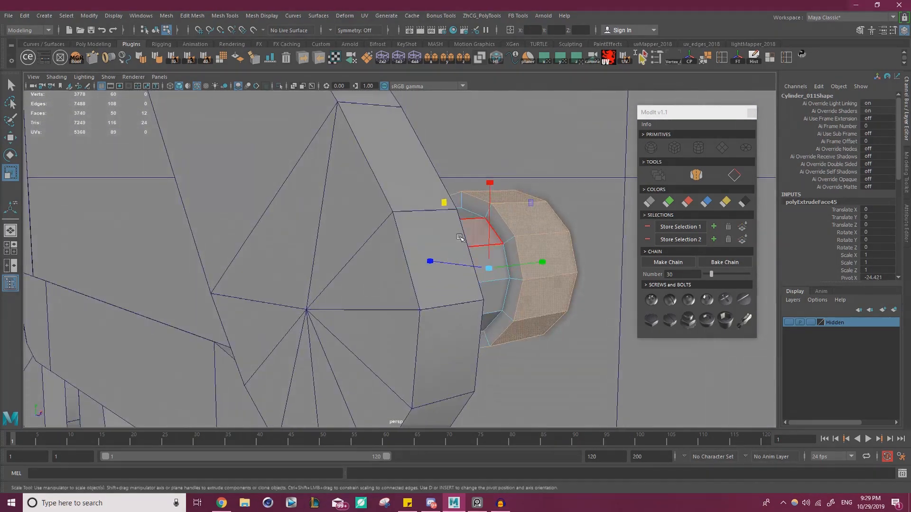
{"action": "left_click_drag", "start_coordinate": [443, 203], "coordinate": [442, 198]}
{"action": "left_click_drag", "start_coordinate": [360, 280], "coordinate": [390, 277], "text": "alt"}
{"action": "scroll", "coordinate": [344, 266], "scroll_direction": "down", "scroll_amount": 3}
{"action": "scroll", "coordinate": [390, 277], "scroll_direction": "down", "scroll_amount": 2}
{"action": "left_click_drag", "start_coordinate": [448, 278], "coordinate": [452, 242], "text": "alt"}
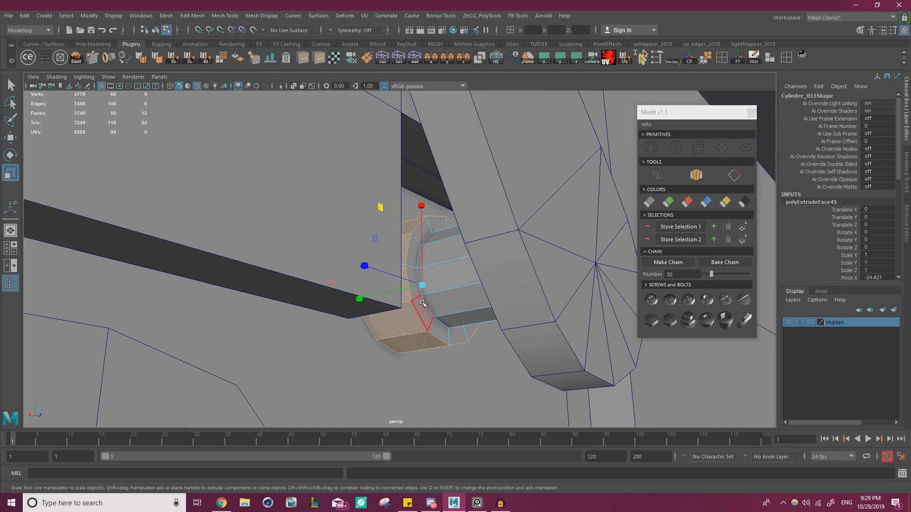
{"action": "key", "text": "w"}
Select the lever together with its pivot pin and move both slightly down against the carriage end plate.
{"action": "right_click_drag", "start_coordinate": [521, 282], "coordinate": [161, 218], "text": "alt"}
{"action": "left_click_drag", "start_coordinate": [304, 237], "coordinate": [468, 249], "text": "alt"}
{"action": "right_click_drag", "start_coordinate": [467, 250], "coordinate": [606, 293], "text": "alt"}
{"action": "middle_click_drag", "start_coordinate": [606, 293], "coordinate": [621, 325], "text": "alt"}
{"action": "left_click_drag", "start_coordinate": [553, 324], "coordinate": [523, 321], "text": "alt"}
{"action": "middle_click_drag", "start_coordinate": [523, 321], "coordinate": [496, 300], "text": "alt"}
{"action": "right_click_drag", "start_coordinate": [496, 300], "coordinate": [539, 296], "text": "alt"}
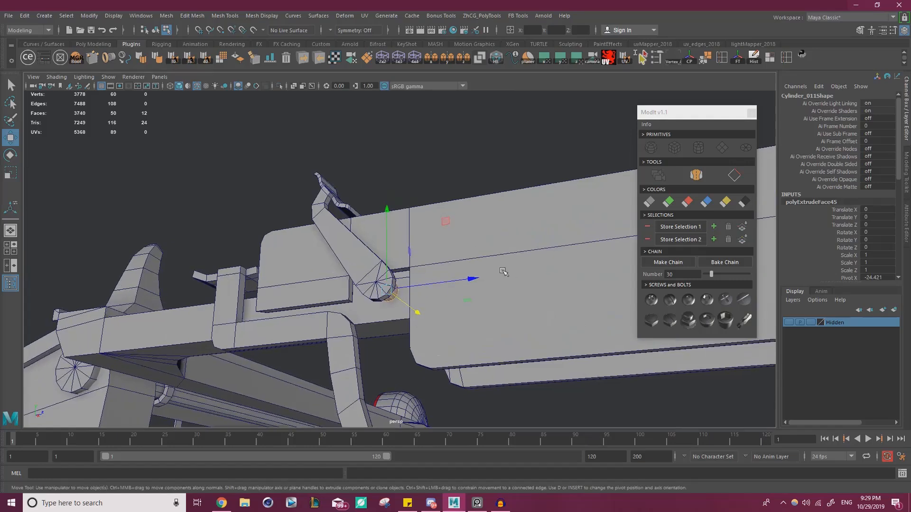
{"action": "right_click_drag", "start_coordinate": [400, 164], "coordinate": [445, 149]}
{"action": "left_click", "coordinate": [394, 173]}
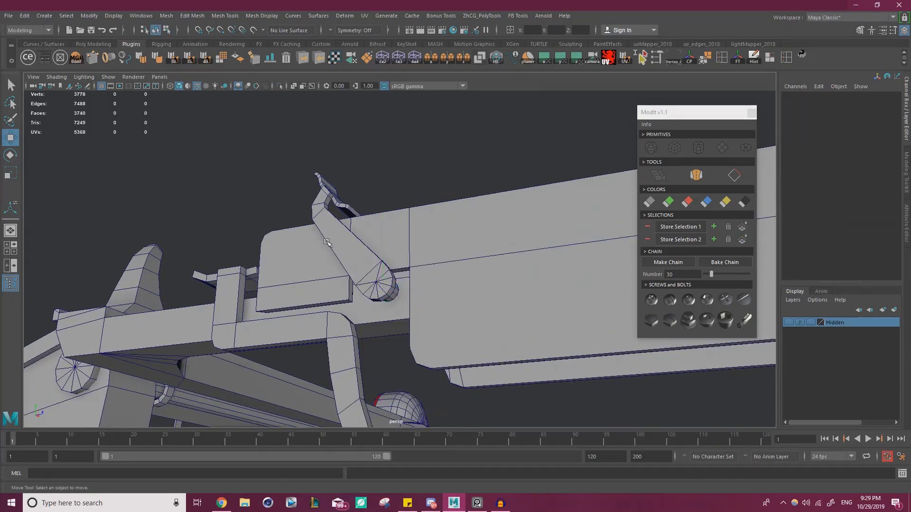
{"action": "right_click_drag", "start_coordinate": [333, 230], "coordinate": [478, 304], "text": "alt"}
{"action": "middle_click_drag", "start_coordinate": [478, 303], "coordinate": [484, 238], "text": "alt"}
{"action": "right_click_drag", "start_coordinate": [401, 240], "coordinate": [438, 260], "text": "alt"}
{"action": "left_click_drag", "start_coordinate": [438, 259], "coordinate": [392, 254], "text": "alt"}
{"action": "left_click", "coordinate": [390, 253]}
{"action": "left_click", "coordinate": [356, 211], "text": "shift"}
{"action": "left_click_drag", "start_coordinate": [356, 212], "coordinate": [461, 175], "text": "alt"}
{"action": "middle_click_drag", "start_coordinate": [386, 124], "coordinate": [389, 150], "text": "alt"}
{"action": "left_click_drag", "start_coordinate": [373, 117], "coordinate": [374, 135]}
{"action": "right_click_drag", "start_coordinate": [419, 152], "coordinate": [412, 151], "text": "alt"}
{"action": "left_click_drag", "start_coordinate": [411, 151], "coordinate": [425, 233], "text": "alt"}
Select the vertices of the lever's upper bend and thumb tab and shift them slightly in the side plane.
{"action": "right_click_drag", "start_coordinate": [339, 198], "coordinate": [322, 200]}
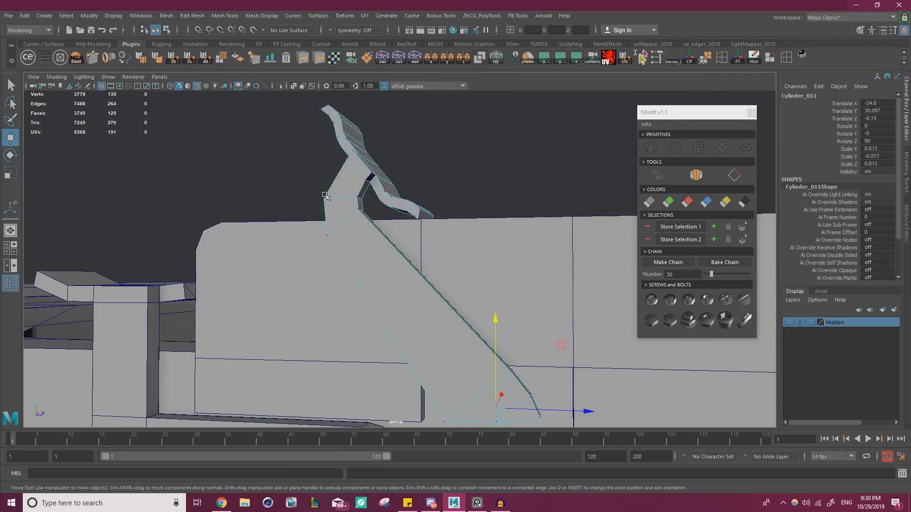
{"action": "left_click_drag", "start_coordinate": [341, 237], "coordinate": [375, 258], "text": "alt"}
{"action": "right_click_drag", "start_coordinate": [375, 258], "coordinate": [356, 260], "text": "alt"}
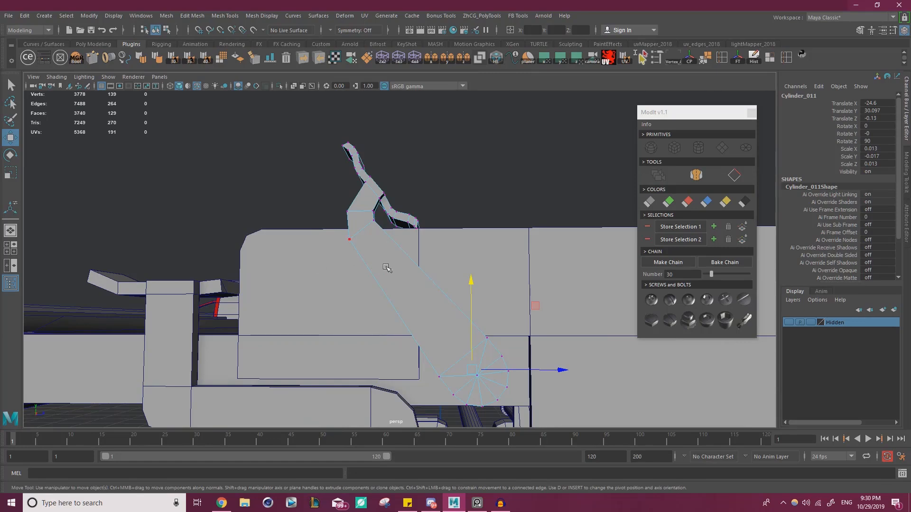
{"action": "left_click_drag", "start_coordinate": [317, 261], "coordinate": [446, 132]}
{"action": "middle_click_drag", "start_coordinate": [446, 132], "coordinate": [455, 140], "text": "alt"}
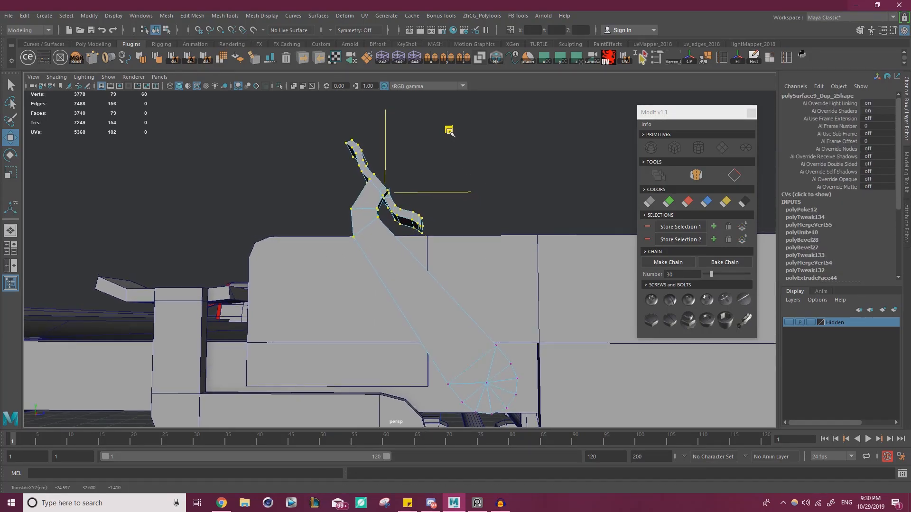
Select the thumb tab's vertices, rotate them to a flatter angle and reposition the tab on the lever's arm.
{"action": "middle_click_drag", "start_coordinate": [392, 160], "coordinate": [390, 189], "text": "alt"}
{"action": "right_click_drag", "start_coordinate": [390, 189], "coordinate": [451, 256], "text": "alt"}
{"action": "left_click_drag", "start_coordinate": [404, 195], "coordinate": [359, 189], "text": "alt"}
{"action": "right_click_drag", "start_coordinate": [358, 188], "coordinate": [311, 164], "text": "alt"}
{"action": "left_click_drag", "start_coordinate": [281, 134], "coordinate": [506, 319]}
{"action": "right_click_drag", "start_coordinate": [370, 266], "coordinate": [405, 278], "text": "alt"}
{"action": "left_click_drag", "start_coordinate": [405, 279], "coordinate": [352, 277], "text": "alt"}
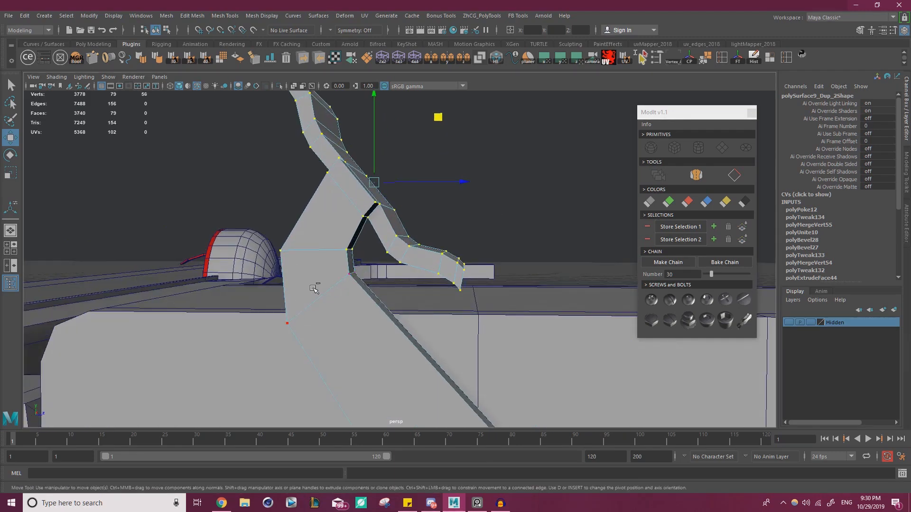
{"action": "key", "text": "e"}
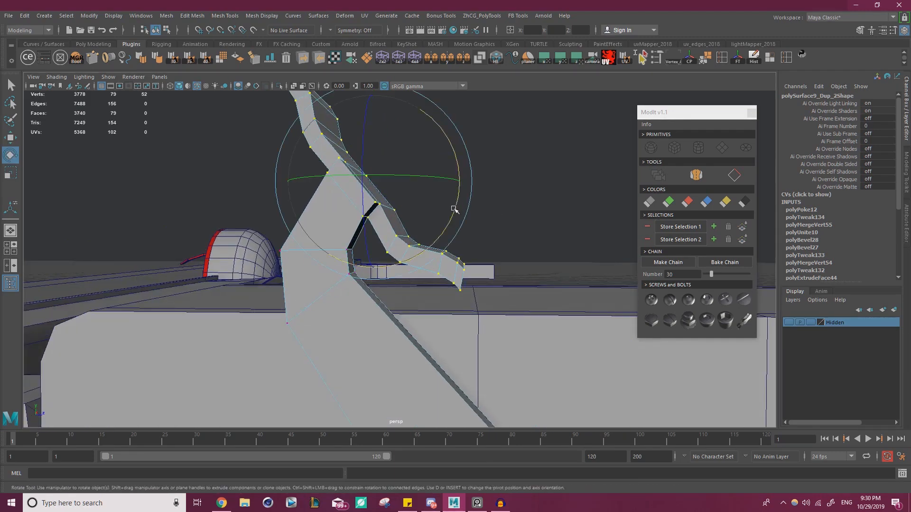
{"action": "left_click_drag", "start_coordinate": [454, 213], "coordinate": [464, 183]}
{"action": "key", "text": "w"}
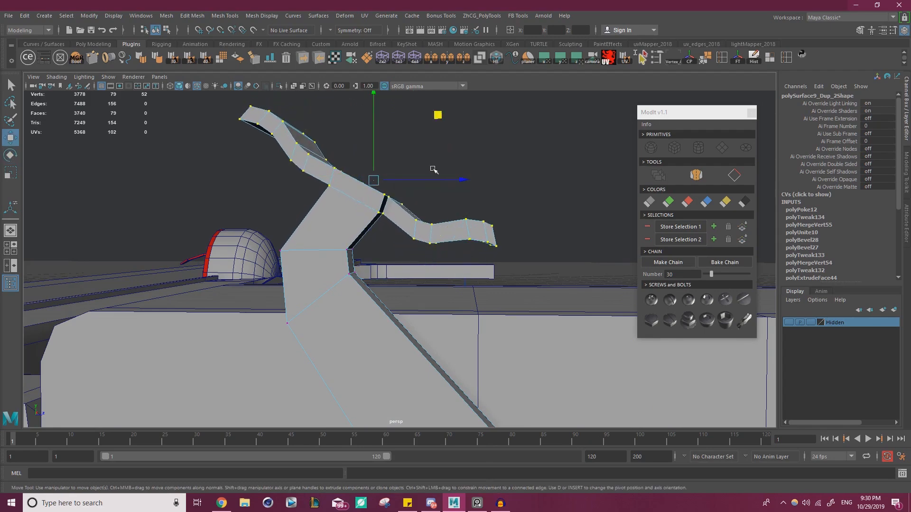
{"action": "middle_click_drag", "start_coordinate": [439, 117], "coordinate": [417, 124]}
Check the tilted tab against the carriage and nudge its vertices slightly outward and up.
{"action": "scroll", "coordinate": [417, 124], "scroll_direction": "down", "scroll_amount": 10}
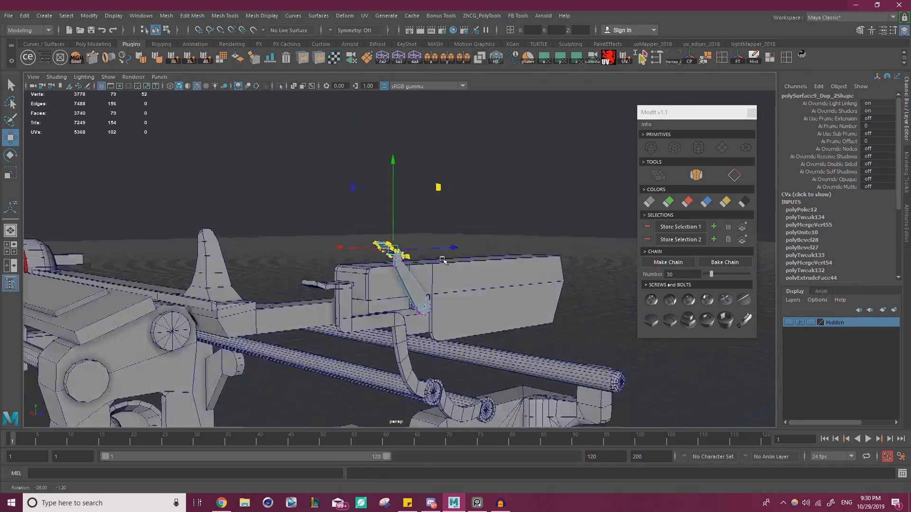
{"action": "scroll", "coordinate": [431, 235], "scroll_direction": "up", "scroll_amount": 10}
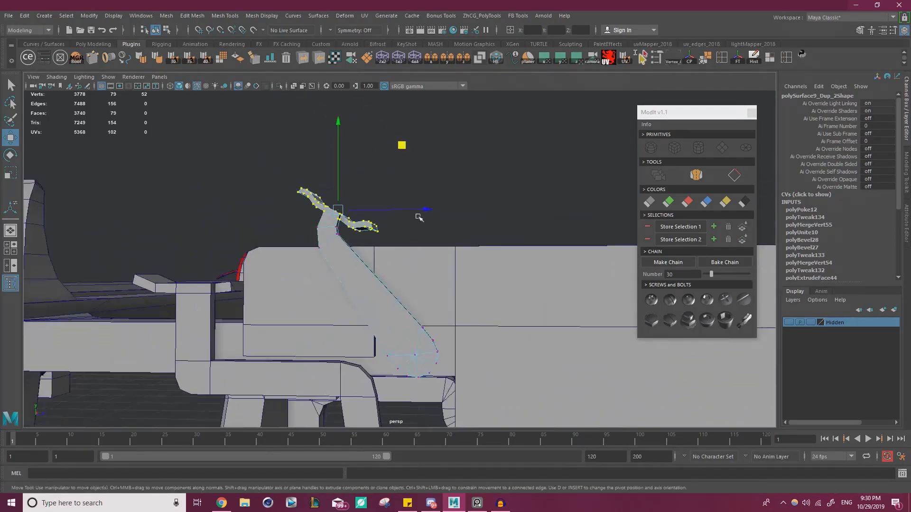
{"action": "key", "text": "e"}
{"action": "key", "text": "w"}
{"action": "middle_click_drag", "start_coordinate": [381, 137], "coordinate": [388, 135]}
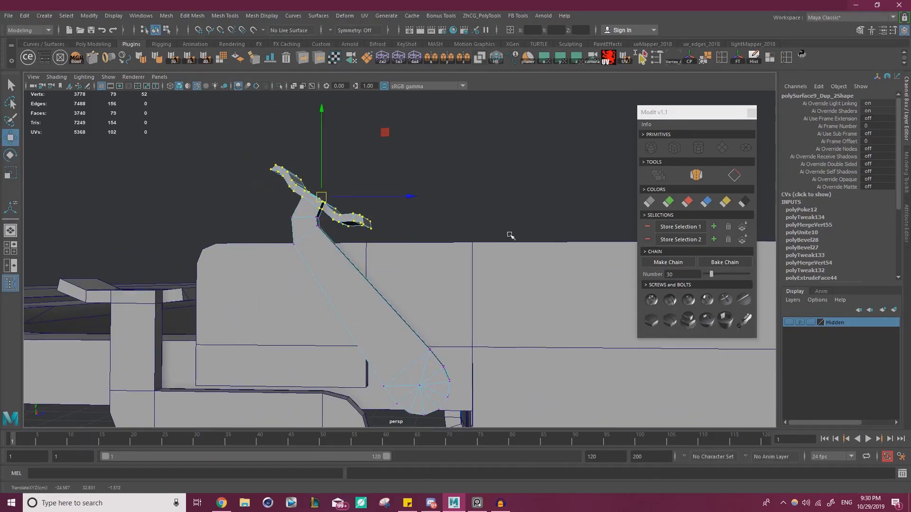
{"action": "scroll", "coordinate": [505, 238], "scroll_direction": "down", "scroll_amount": 3}
{"action": "middle_click_drag", "start_coordinate": [391, 233], "coordinate": [315, 177], "text": "alt"}
{"action": "left_click_drag", "start_coordinate": [315, 177], "coordinate": [394, 203], "text": "alt"}
Duplicate the pivot pin and move the copy out to the lever's outer side.
{"action": "key", "text": "F8"}
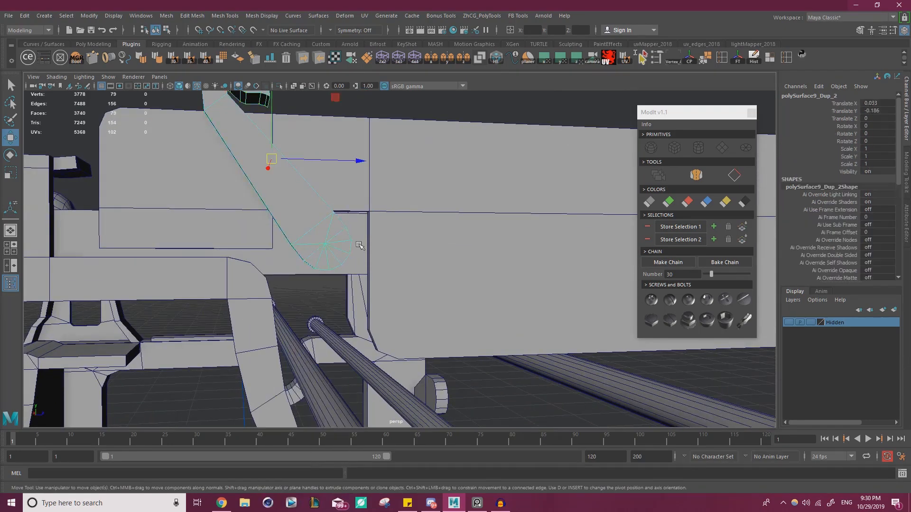
{"action": "scroll", "coordinate": [276, 225], "scroll_direction": "up", "scroll_amount": 3}
{"action": "right_click_drag", "start_coordinate": [280, 224], "coordinate": [283, 242]}
{"action": "left_click_drag", "start_coordinate": [283, 242], "coordinate": [316, 239], "text": "alt"}
{"action": "middle_click_drag", "start_coordinate": [315, 238], "coordinate": [326, 233], "text": "alt"}
{"action": "scroll", "coordinate": [325, 232], "scroll_direction": "up", "scroll_amount": 2}
{"action": "right_click_drag", "start_coordinate": [326, 233], "coordinate": [344, 224], "text": "alt"}
{"action": "right_click_drag", "start_coordinate": [285, 200], "coordinate": [327, 186]}
{"action": "left_click", "coordinate": [287, 211]}
{"action": "right_click_drag", "start_coordinate": [402, 206], "coordinate": [300, 198], "text": "alt"}
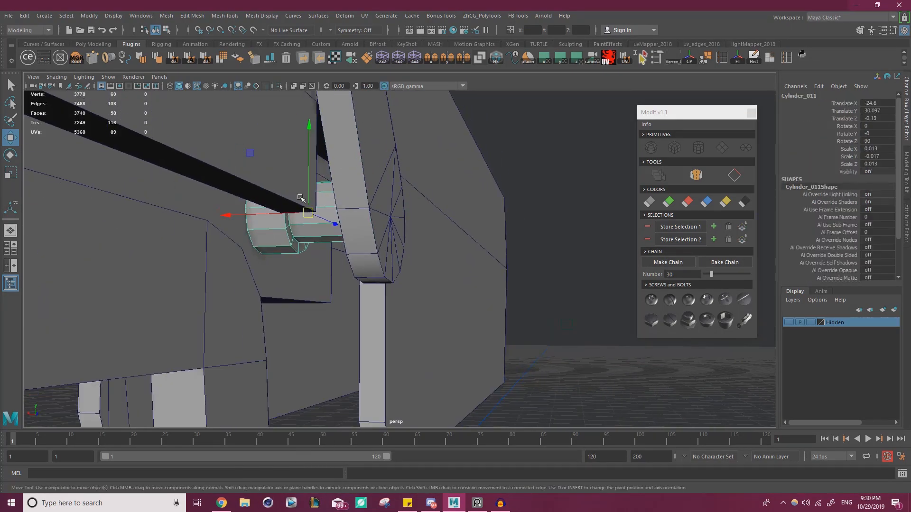
{"action": "key", "text": "ctrl+d"}
{"action": "left_click_drag", "start_coordinate": [238, 216], "coordinate": [394, 221]}
Try to trim the duplicated pin by deleting the faces at one end.
{"action": "left_click_drag", "start_coordinate": [394, 221], "coordinate": [488, 239], "text": "alt"}
{"action": "right_click_drag", "start_coordinate": [489, 239], "coordinate": [538, 264], "text": "alt"}
{"action": "left_click_drag", "start_coordinate": [539, 265], "coordinate": [403, 250], "text": "alt"}
{"action": "key", "text": "d"}
{"action": "key", "text": "v"}
{"action": "key", "text": "v"}
{"action": "scroll", "coordinate": [425, 249], "scroll_direction": "down", "scroll_amount": 2}
{"action": "right_click_drag", "start_coordinate": [509, 229], "coordinate": [509, 255]}
{"action": "left_click_drag", "start_coordinate": [509, 254], "coordinate": [518, 239], "text": "alt"}
{"action": "left_click_drag", "start_coordinate": [584, 161], "coordinate": [505, 283]}
{"action": "key", "text": "Delete"}
Delete an edge loop on the copy's end and discard the whole duplicated pin.
{"action": "left_click", "coordinate": [458, 228]}
{"action": "left_click_drag", "start_coordinate": [482, 240], "coordinate": [377, 225], "text": "alt"}
{"action": "scroll", "coordinate": [377, 225], "scroll_direction": "up", "scroll_amount": 2}
{"action": "right_click_drag", "start_coordinate": [348, 213], "coordinate": [347, 187]}
{"action": "double_click", "coordinate": [326, 163]}
{"action": "key", "text": "Delete"}
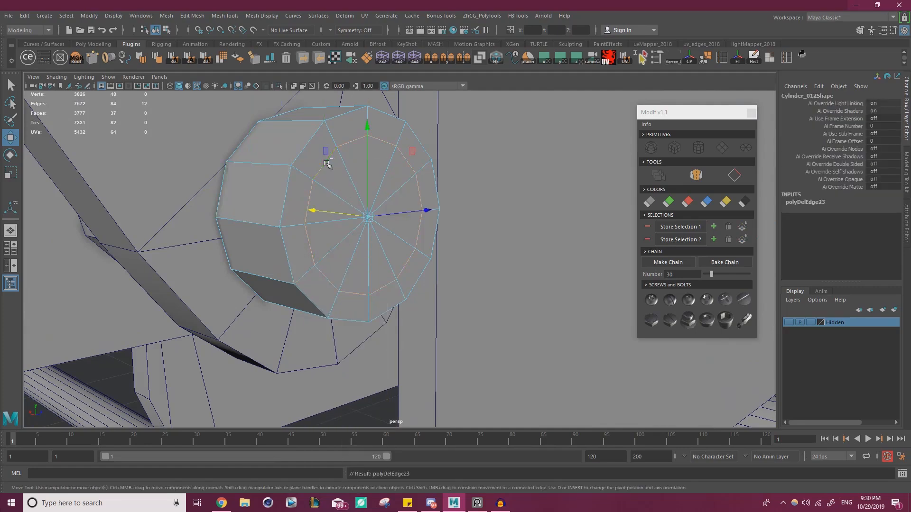
{"action": "key", "text": "F8"}
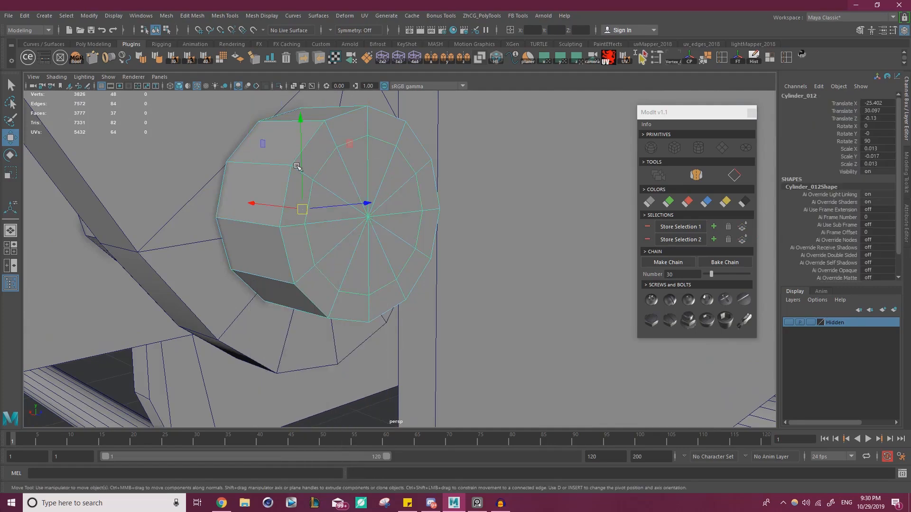
{"action": "key", "text": "Delete"}
Select the flat outer faces around the lever's round pivot end and add ModIt's Screw C.
{"action": "left_click", "coordinate": [325, 171]}
{"action": "right_click_drag", "start_coordinate": [299, 198], "coordinate": [298, 223]}
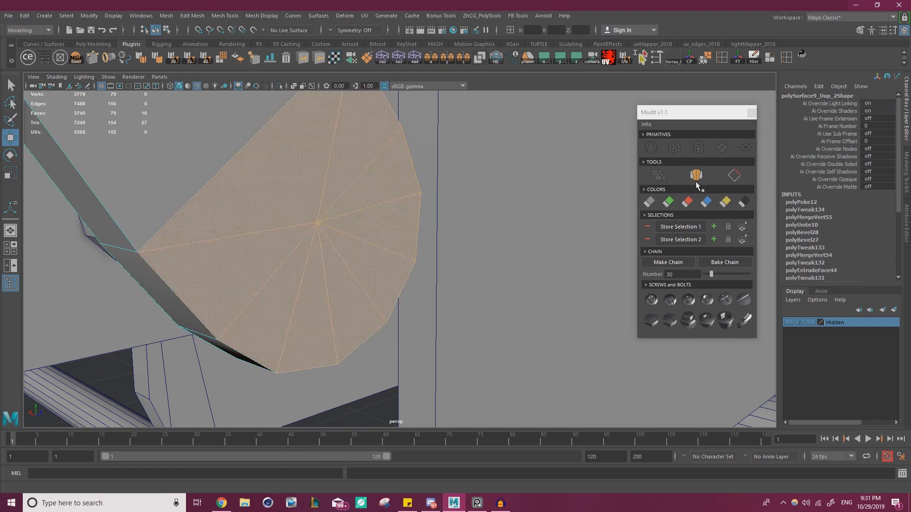
{"action": "left_click", "coordinate": [690, 301]}
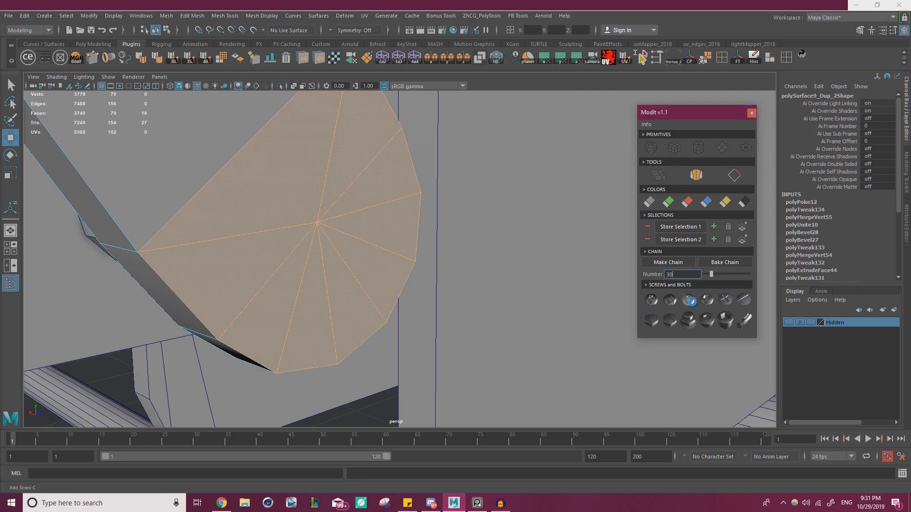
{"action": "right_click_drag", "start_coordinate": [433, 219], "coordinate": [321, 214], "text": "alt"}
{"action": "left_click_drag", "start_coordinate": [321, 215], "coordinate": [412, 207], "text": "alt"}
{"action": "right_click_drag", "start_coordinate": [280, 223], "coordinate": [357, 258], "text": "alt"}
Create another cylinder with ModIt on the lever's outer side and scale it down to 0.064.
{"action": "left_click", "coordinate": [358, 258]}
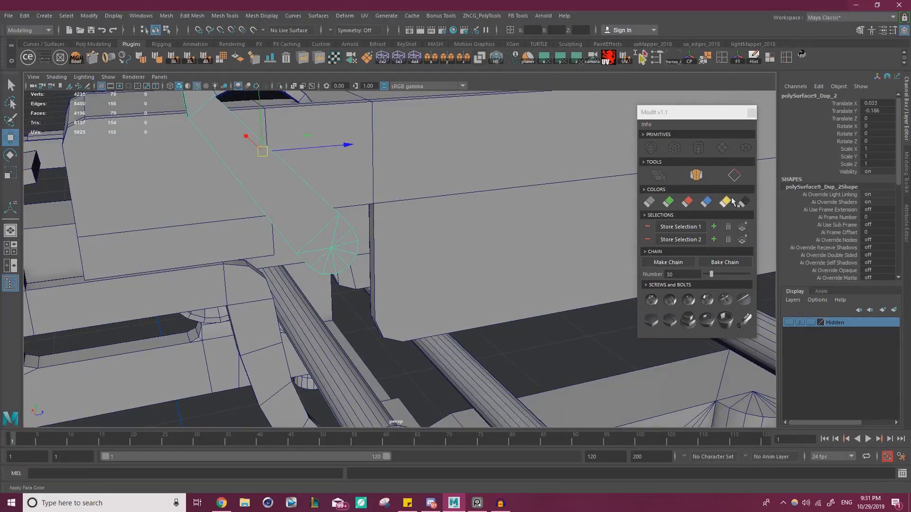
{"action": "left_click", "coordinate": [698, 147]}
{"action": "key", "text": "f"}
{"action": "key", "text": "r"}
{"action": "left_click_drag", "start_coordinate": [357, 227], "coordinate": [333, 204]}
{"action": "key", "text": "w"}
{"action": "right_click_drag", "start_coordinate": [330, 242], "coordinate": [623, 274], "text": "alt"}
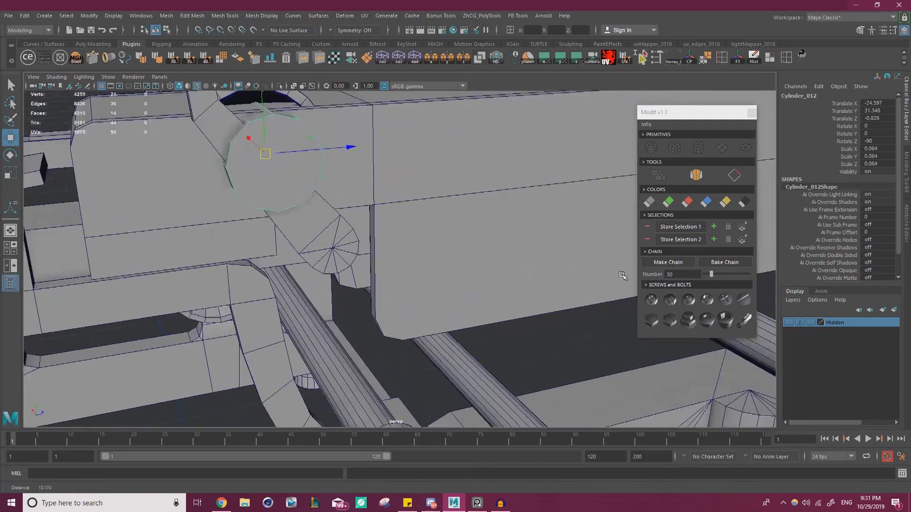
Snap the cylinder to the centre vertex of the lever's pivot end and scale it down to 0.022.
{"action": "key", "text": "v"}
{"action": "left_click_drag", "start_coordinate": [269, 159], "coordinate": [337, 247]}
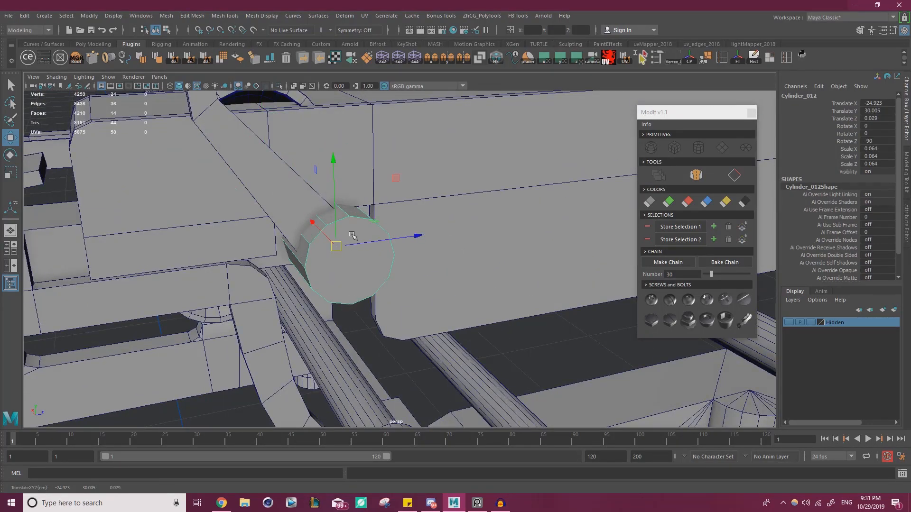
{"action": "key", "text": "f"}
{"action": "key", "text": "r"}
{"action": "left_click_drag", "start_coordinate": [401, 260], "coordinate": [367, 258]}
{"action": "key", "text": "w"}
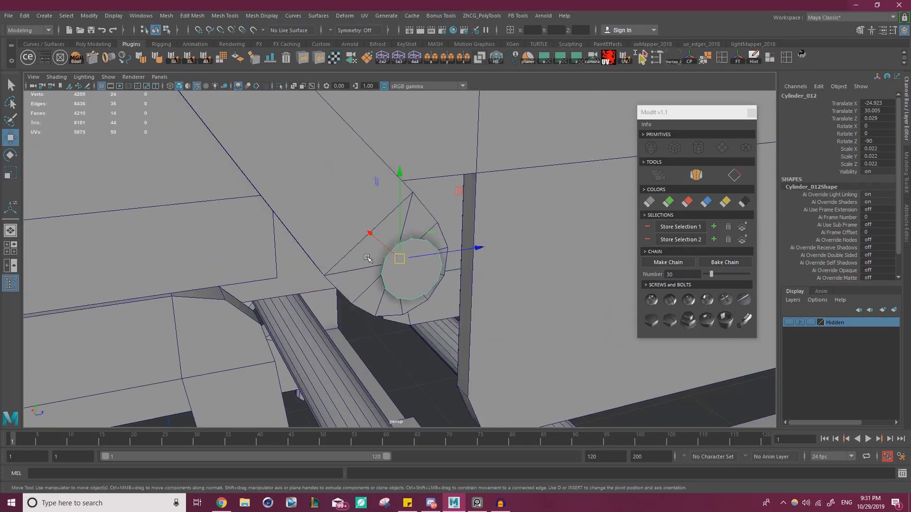
Inspect the cylinder's seating beside the lever and delete its end cap facing the lever.
{"action": "right_click_drag", "start_coordinate": [368, 258], "coordinate": [430, 264], "text": "alt"}
{"action": "left_click_drag", "start_coordinate": [413, 271], "coordinate": [375, 267], "text": "alt"}
{"action": "key", "text": "v"}
{"action": "left_click_drag", "start_coordinate": [375, 266], "coordinate": [546, 299], "text": "alt"}
{"action": "middle_click_drag", "start_coordinate": [545, 299], "coordinate": [434, 271], "text": "alt"}
{"action": "left_click_drag", "start_coordinate": [380, 257], "coordinate": [438, 278], "text": "alt"}
{"action": "key", "text": "r"}
{"action": "key", "text": "w"}
{"action": "left_click_drag", "start_coordinate": [581, 273], "coordinate": [545, 270], "text": "alt"}
{"action": "left_click_drag", "start_coordinate": [462, 270], "coordinate": [504, 272], "text": "alt"}
{"action": "right_click_drag", "start_coordinate": [390, 231], "coordinate": [392, 254]}
{"action": "left_click", "coordinate": [347, 256]}
{"action": "key", "text": "Delete"}
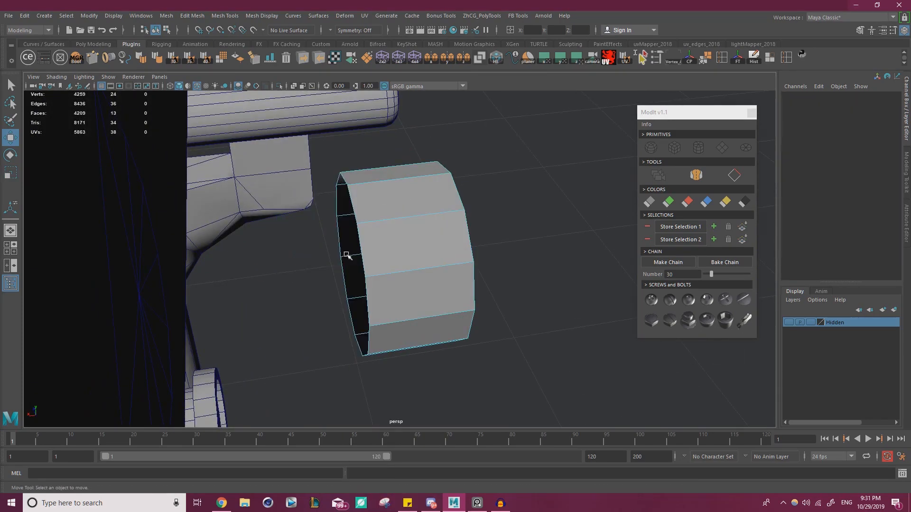
Bevel the cylinder's outer cap face with a fraction of 0.7 and 3 segments to round it into a dome.
{"action": "left_click_drag", "start_coordinate": [386, 219], "coordinate": [319, 214], "text": "alt"}
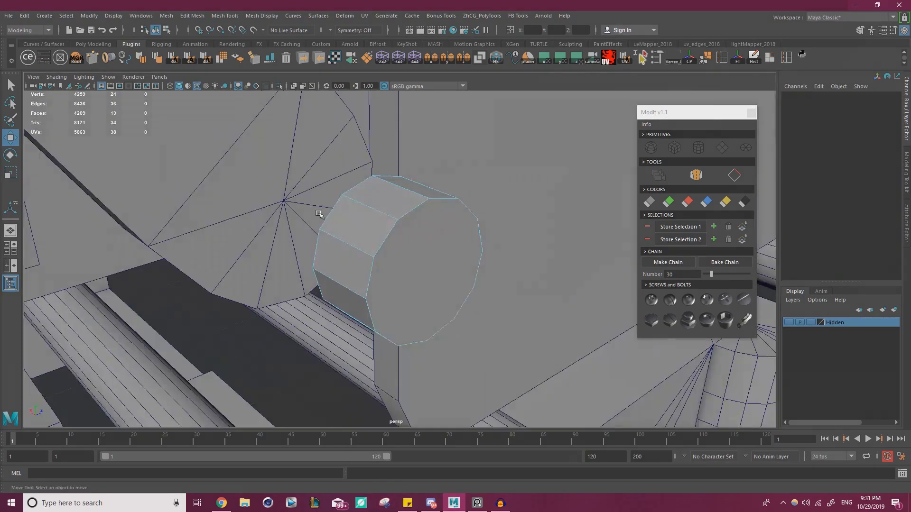
{"action": "left_click", "coordinate": [410, 251]}
{"action": "key", "text": "ctrl+b"}
{"action": "left_click", "coordinate": [527, 117]}
{"action": "mouse_move", "coordinate": [527, 118]}
{"action": "middle_mouse_down"}
{"action": "mouse_move", "coordinate": [530, 110]}
{"action": "mouse_move", "coordinate": [536, 118]}
{"action": "middle_mouse_up"}
{"action": "left_click", "coordinate": [527, 110]}
{"action": "left_click", "coordinate": [531, 118]}
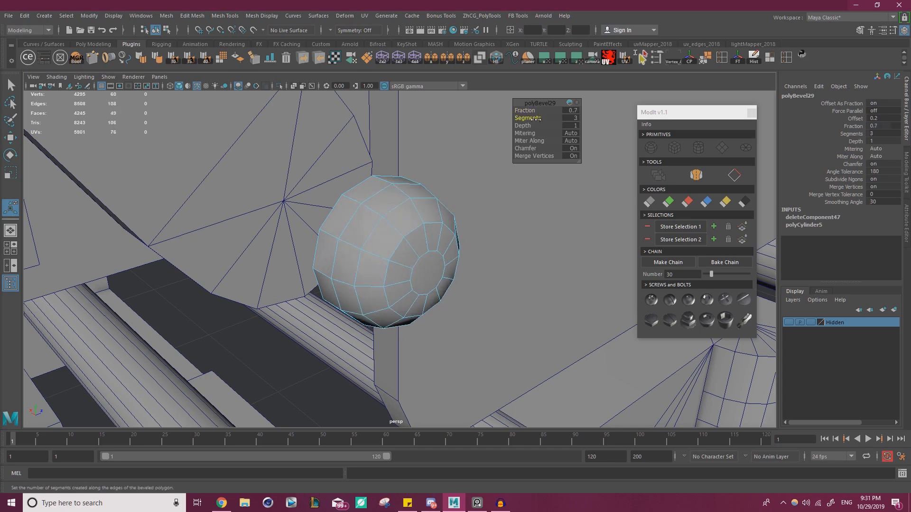
Flatten the domed screw head along its axis to a Y scale of 0.007 and snap it against the lever's outer face.
{"action": "key", "text": "w"}
{"action": "left_click_drag", "start_coordinate": [418, 243], "coordinate": [430, 239], "text": "alt"}
{"action": "right_click_drag", "start_coordinate": [385, 225], "coordinate": [411, 214]}
{"action": "key", "text": "r"}
{"action": "left_click_drag", "start_coordinate": [332, 244], "coordinate": [256, 231]}
{"action": "key", "text": "w"}
{"action": "key", "text": "v"}
{"action": "left_click_drag", "start_coordinate": [324, 220], "coordinate": [216, 239], "text": "alt"}
{"action": "key", "text": "d"}
{"action": "key", "text": "v"}
{"action": "key", "text": "d"}
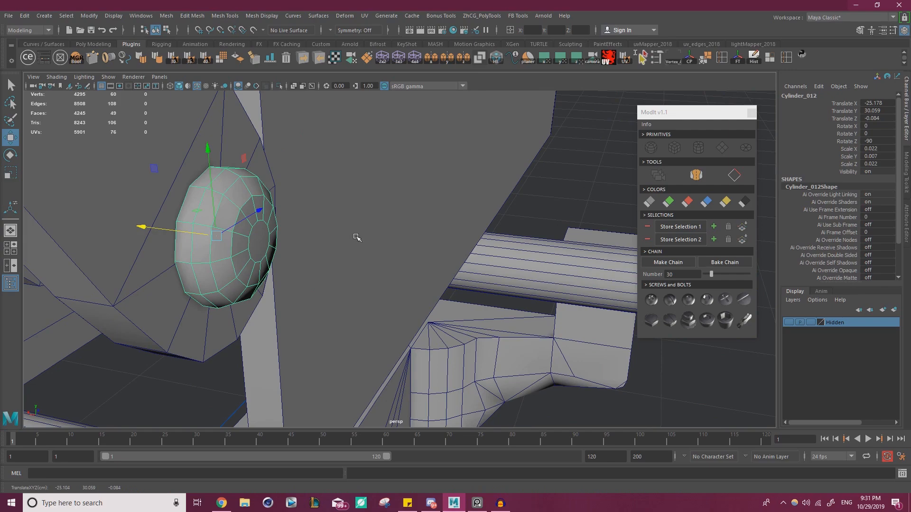
Widen the screw head across the lever's pivot end to an X and Z scale of 0.031, then deselect it.
{"action": "key", "text": "r"}
{"action": "left_click_drag", "start_coordinate": [326, 244], "coordinate": [391, 257], "text": "alt"}
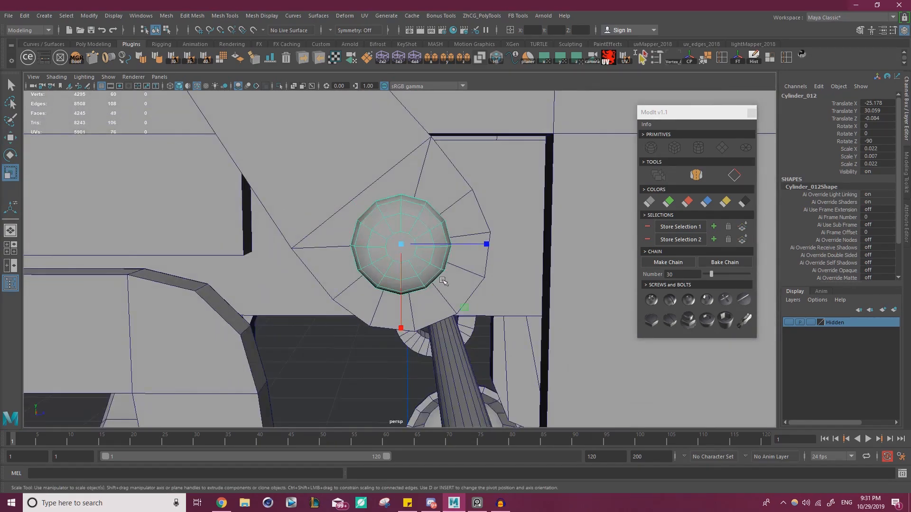
{"action": "left_click_drag", "start_coordinate": [468, 308], "coordinate": [490, 331]}
{"action": "scroll", "coordinate": [479, 323], "scroll_direction": "down", "scroll_amount": 10}
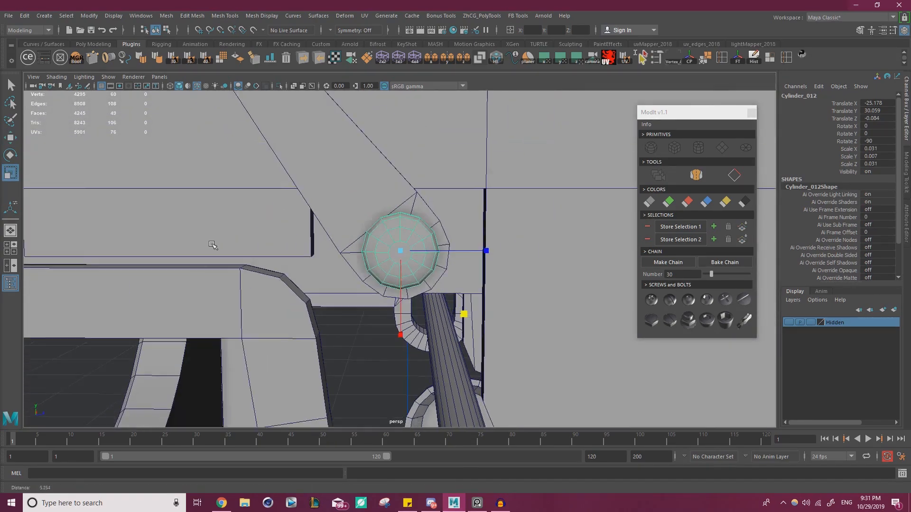
{"action": "scroll", "coordinate": [448, 289], "scroll_direction": "up", "scroll_amount": 3}
{"action": "left_click_drag", "start_coordinate": [426, 281], "coordinate": [501, 292], "text": "alt"}
{"action": "scroll", "coordinate": [448, 289], "scroll_direction": "up", "scroll_amount": 3}
{"action": "key", "text": "w"}
{"action": "left_click", "coordinate": [633, 394]}
Examine the whole typewriter model from several sides, including the carriage rails, the end plate's lever and the red half-round part.
{"action": "scroll", "coordinate": [452, 285], "scroll_direction": "down", "scroll_amount": 7}
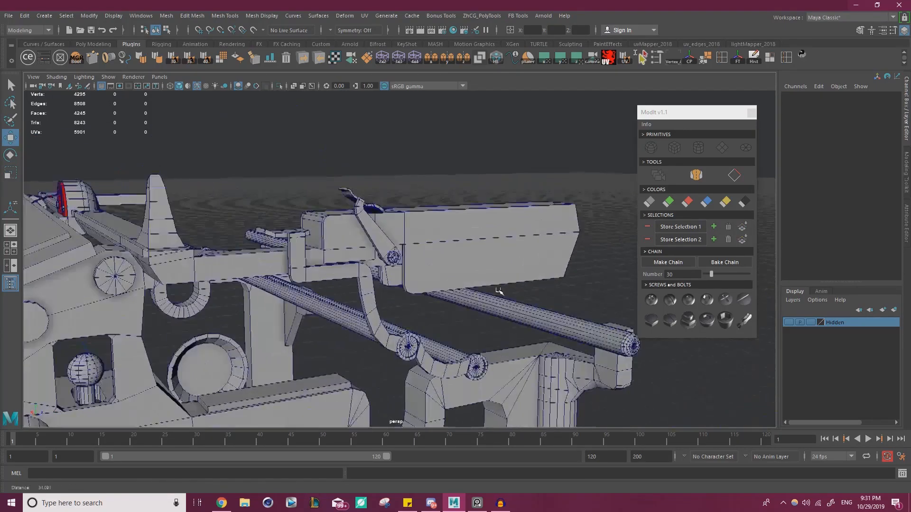
{"action": "scroll", "coordinate": [500, 292], "scroll_direction": "up", "scroll_amount": 6}
{"action": "left_click_drag", "start_coordinate": [399, 204], "coordinate": [400, 321], "text": "alt"}
{"action": "scroll", "coordinate": [251, 193], "scroll_direction": "down", "scroll_amount": 6}
{"action": "scroll", "coordinate": [292, 223], "scroll_direction": "down", "scroll_amount": 3}
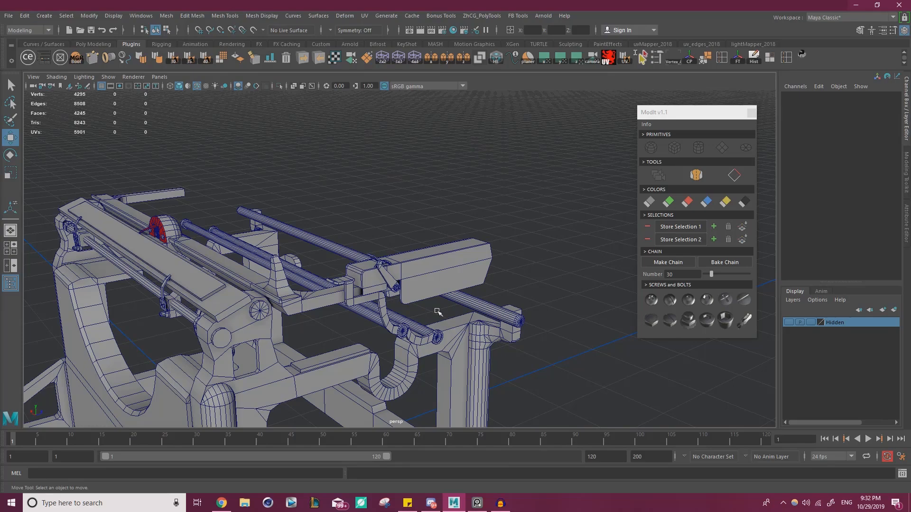
{"action": "left_click_drag", "start_coordinate": [438, 312], "coordinate": [247, 283], "text": "alt"}
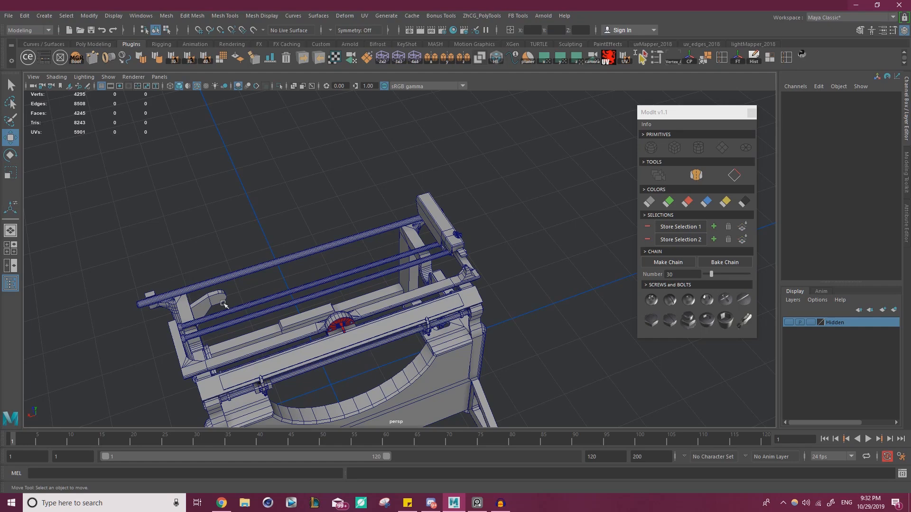
{"action": "right_click_drag", "start_coordinate": [430, 255], "coordinate": [295, 254], "text": "alt"}
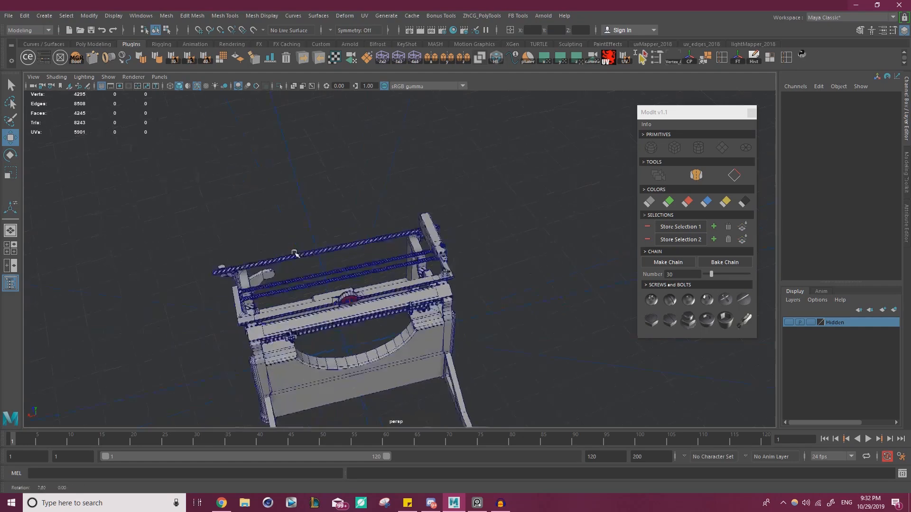
{"action": "left_click_drag", "start_coordinate": [294, 254], "coordinate": [440, 272], "text": "alt"}
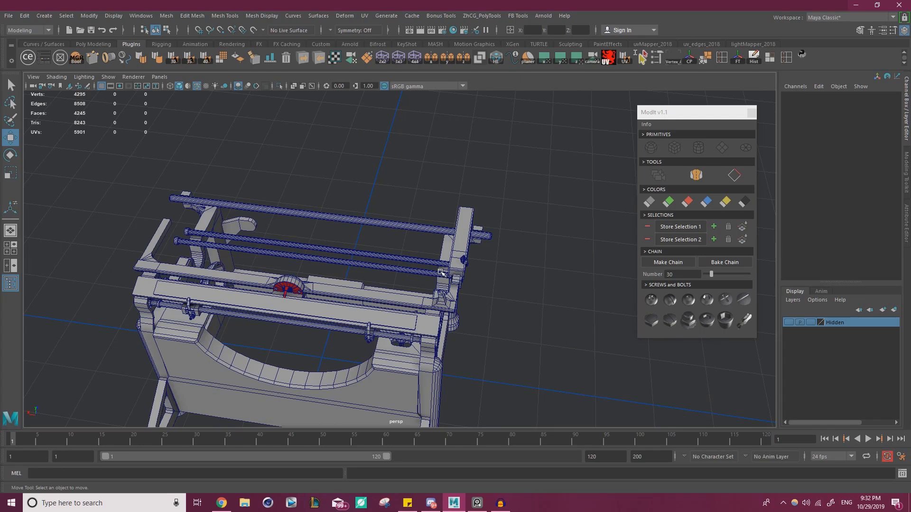
{"action": "scroll", "coordinate": [332, 234], "scroll_direction": "down", "scroll_amount": 3}
{"action": "left_click_drag", "start_coordinate": [409, 266], "coordinate": [351, 227], "text": "alt"}
{"action": "right_click_drag", "start_coordinate": [351, 228], "coordinate": [521, 233], "text": "alt"}
{"action": "left_click_drag", "start_coordinate": [521, 232], "coordinate": [570, 270], "text": "alt"}
{"action": "scroll", "coordinate": [489, 260], "scroll_direction": "down", "scroll_amount": 3}
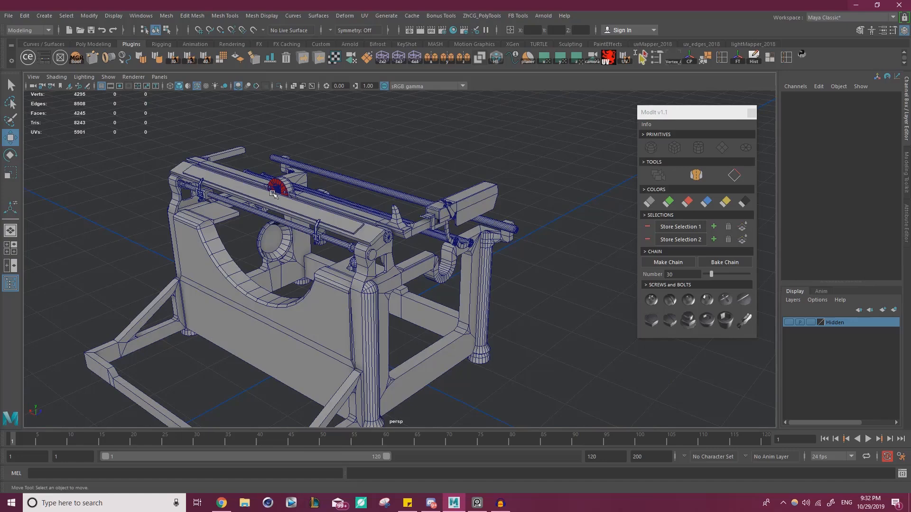
{"action": "left_click_drag", "start_coordinate": [445, 227], "coordinate": [368, 209], "text": "alt"}
{"action": "middle_click_drag", "start_coordinate": [368, 210], "coordinate": [391, 237], "text": "alt"}
{"action": "right_click_drag", "start_coordinate": [391, 238], "coordinate": [539, 301], "text": "alt"}
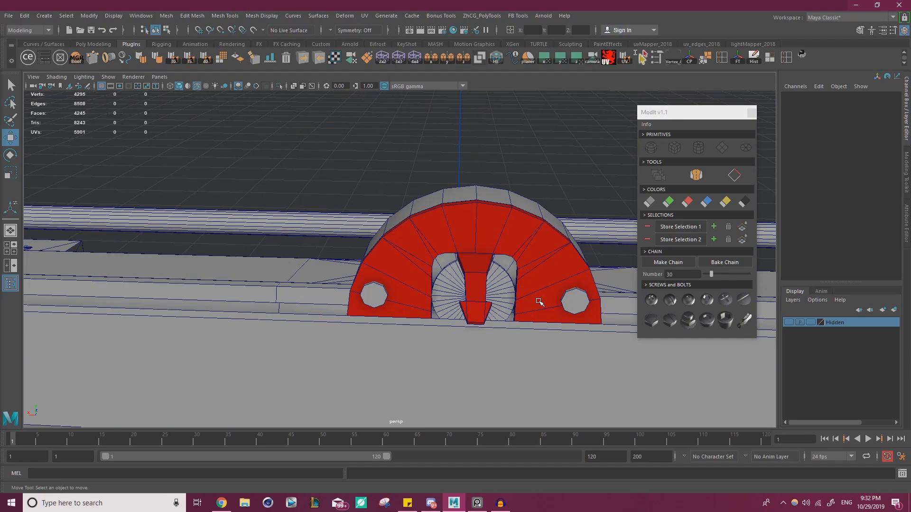
{"action": "right_click_drag", "start_coordinate": [516, 262], "coordinate": [332, 247], "text": "alt"}
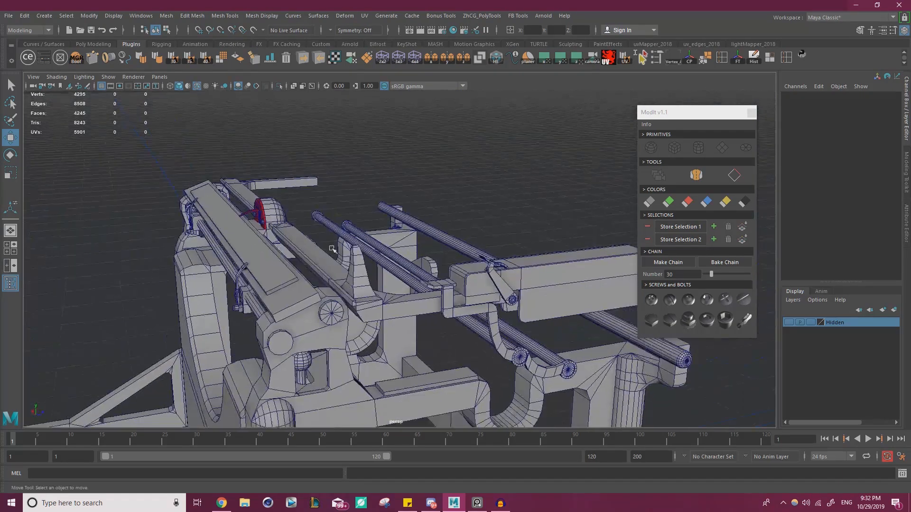